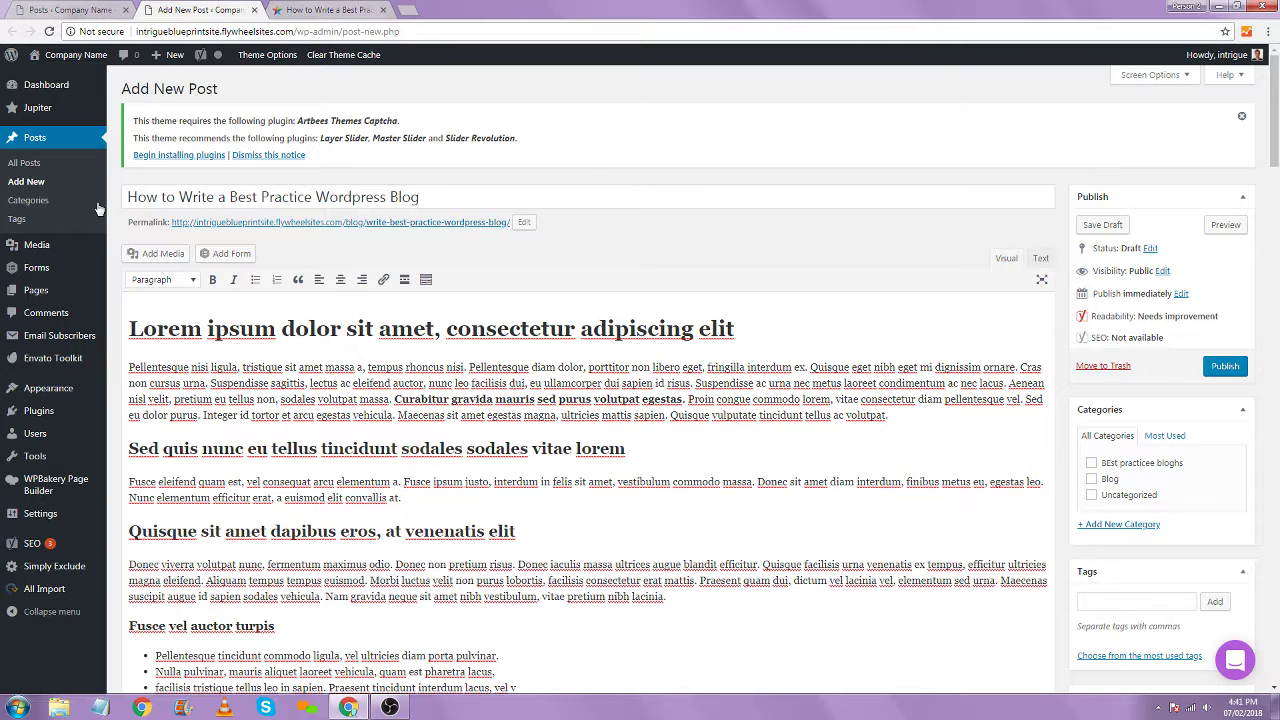
Search Google Images for "blog" in a new browser tab
mouse_move(35, 248)
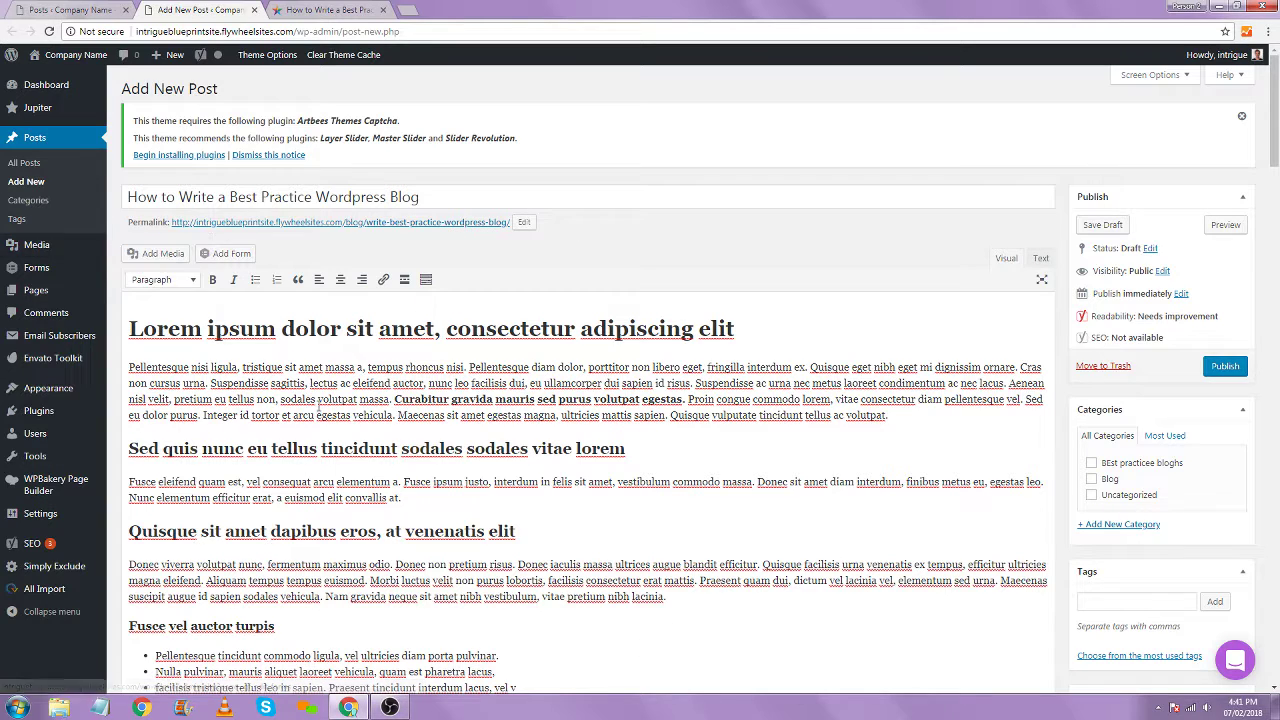
left_click(406, 9)
type("blog")
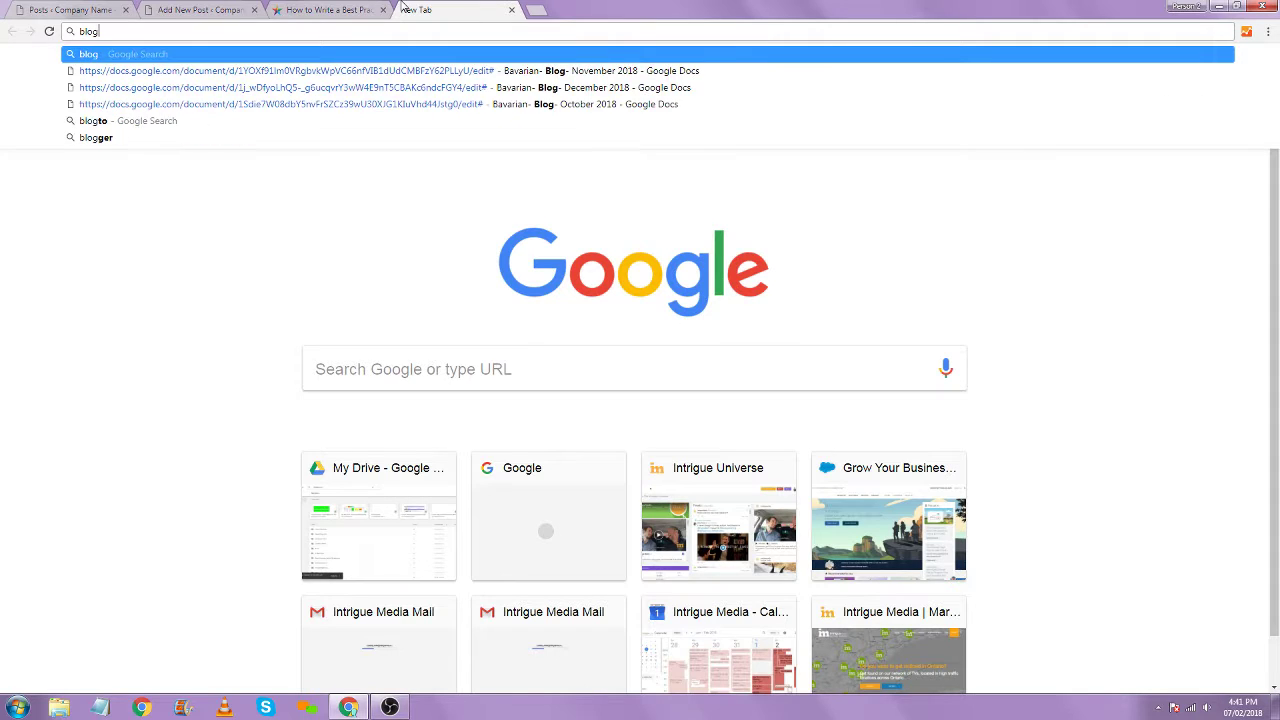
key("Return")
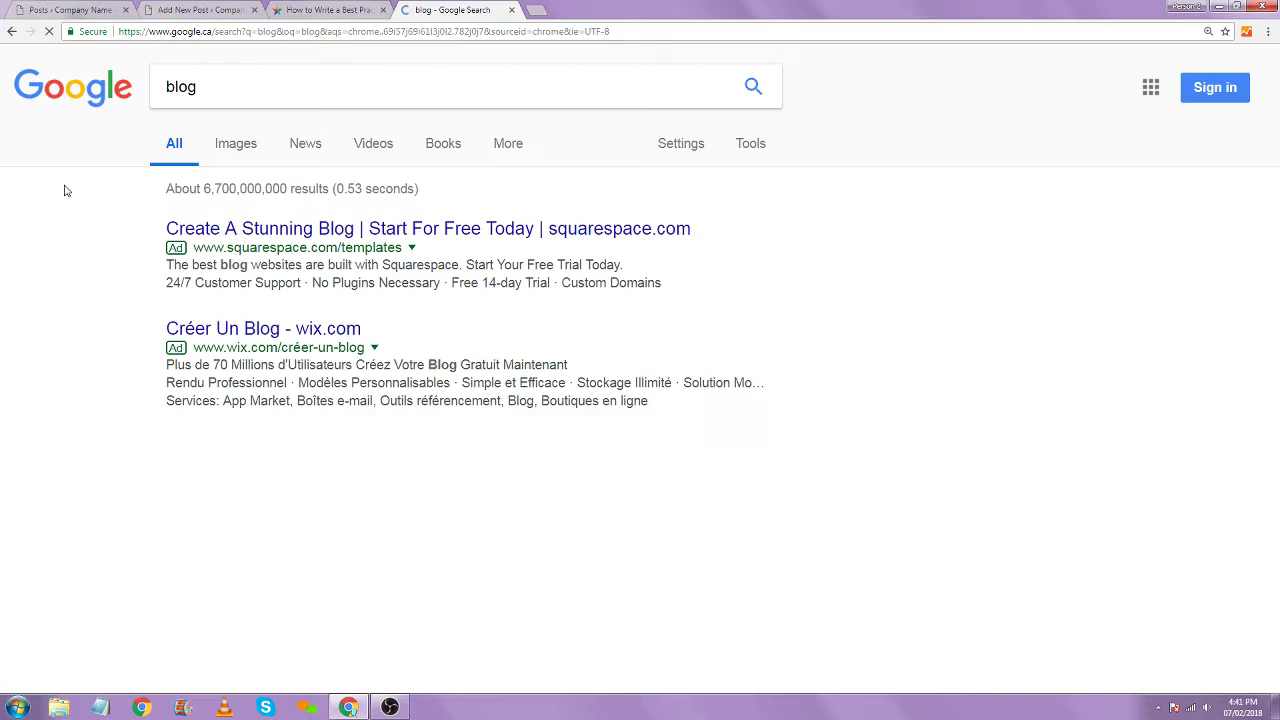
left_click(245, 145)
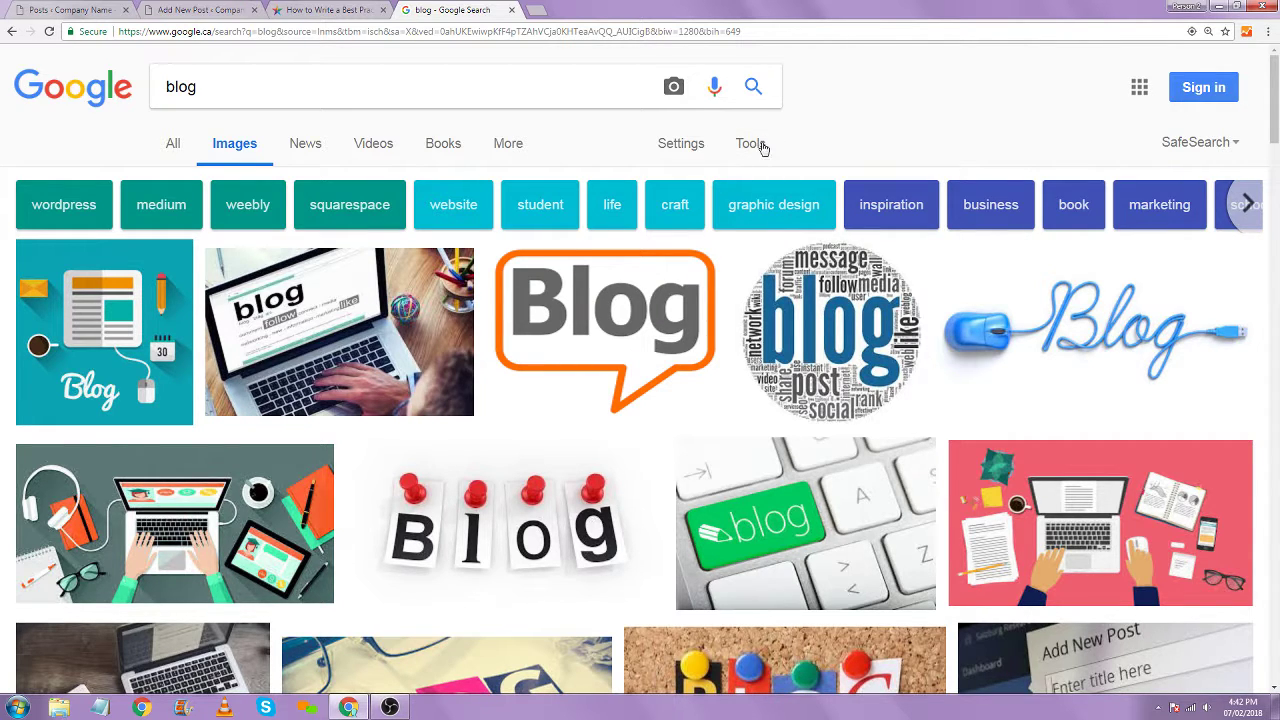
Filter the image results by usage rights to Labeled for reuse with modification
left_click(757, 148)
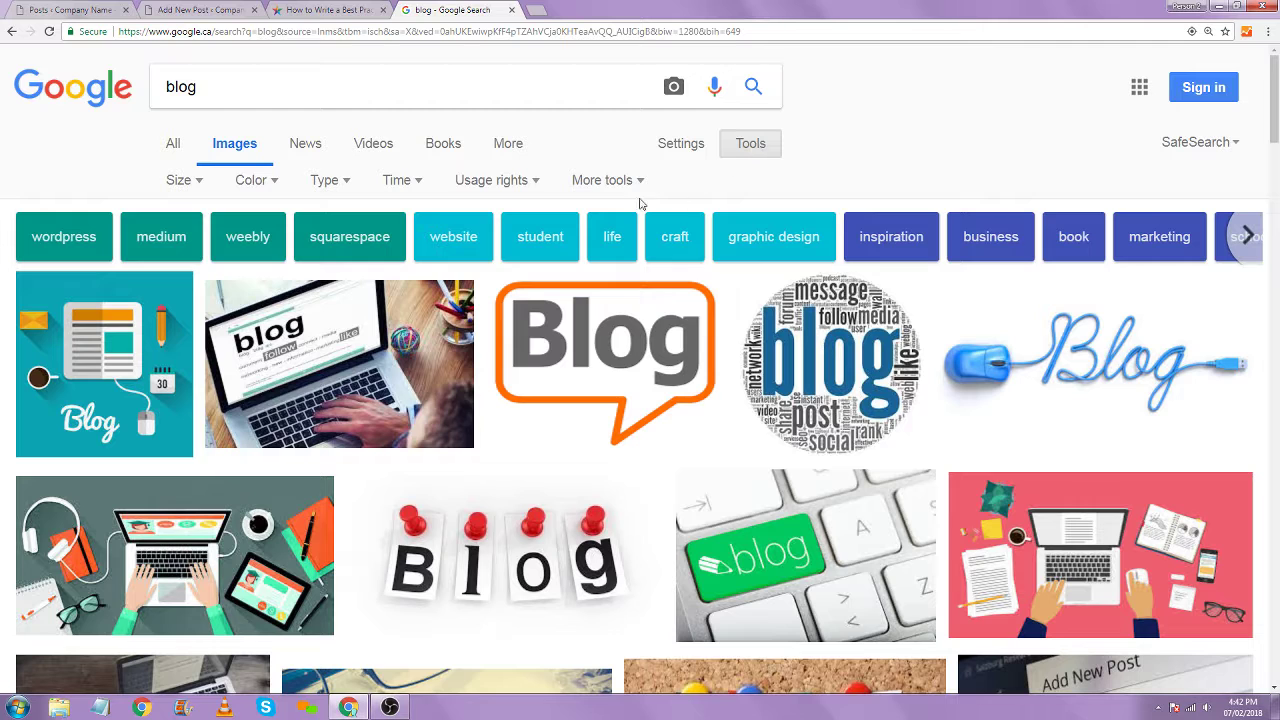
left_click(513, 182)
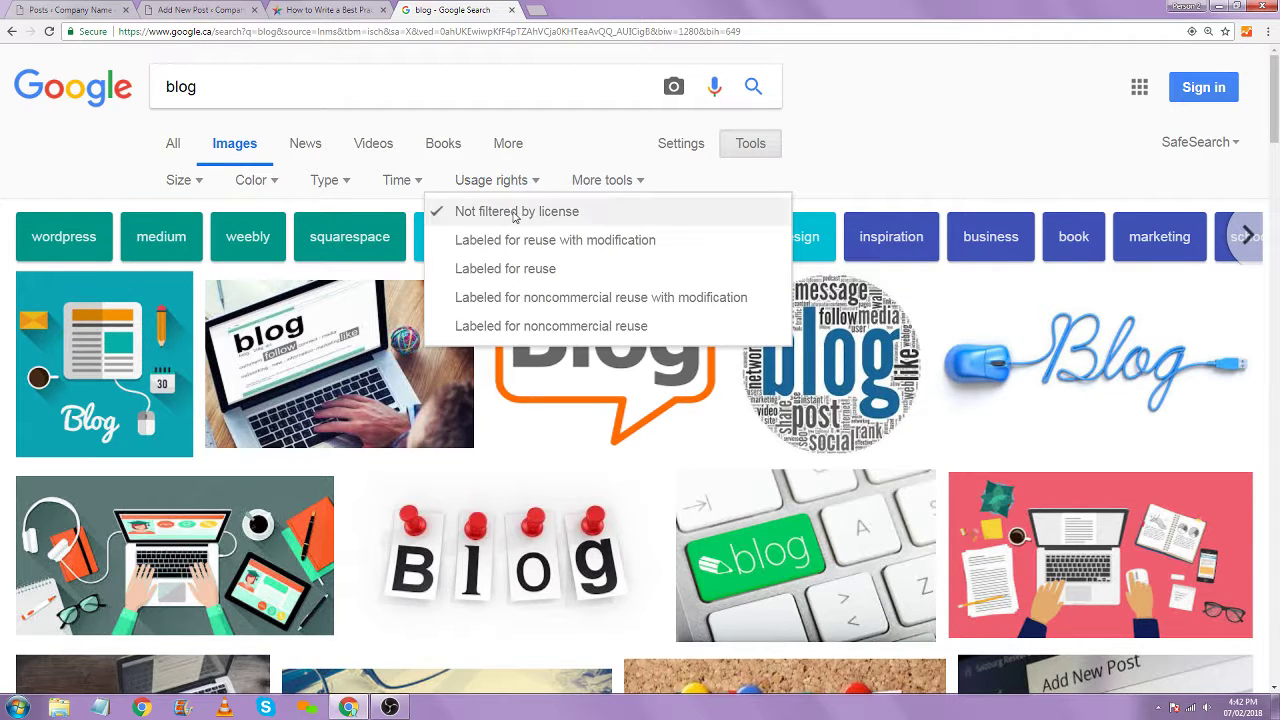
left_click(519, 242)
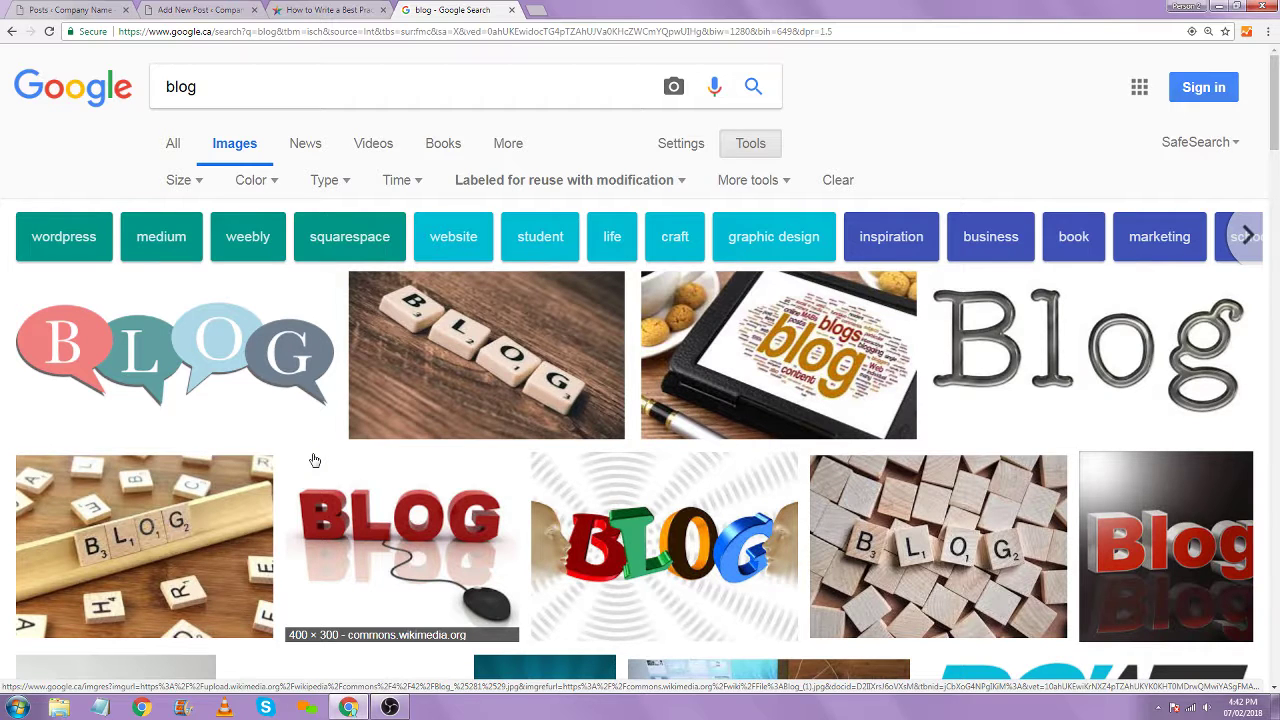
Open the Pexels photo of BLOG tiles on dark wood at full size and save it to Downloads as pexels-photo-262508 (1)
left_click(479, 368)
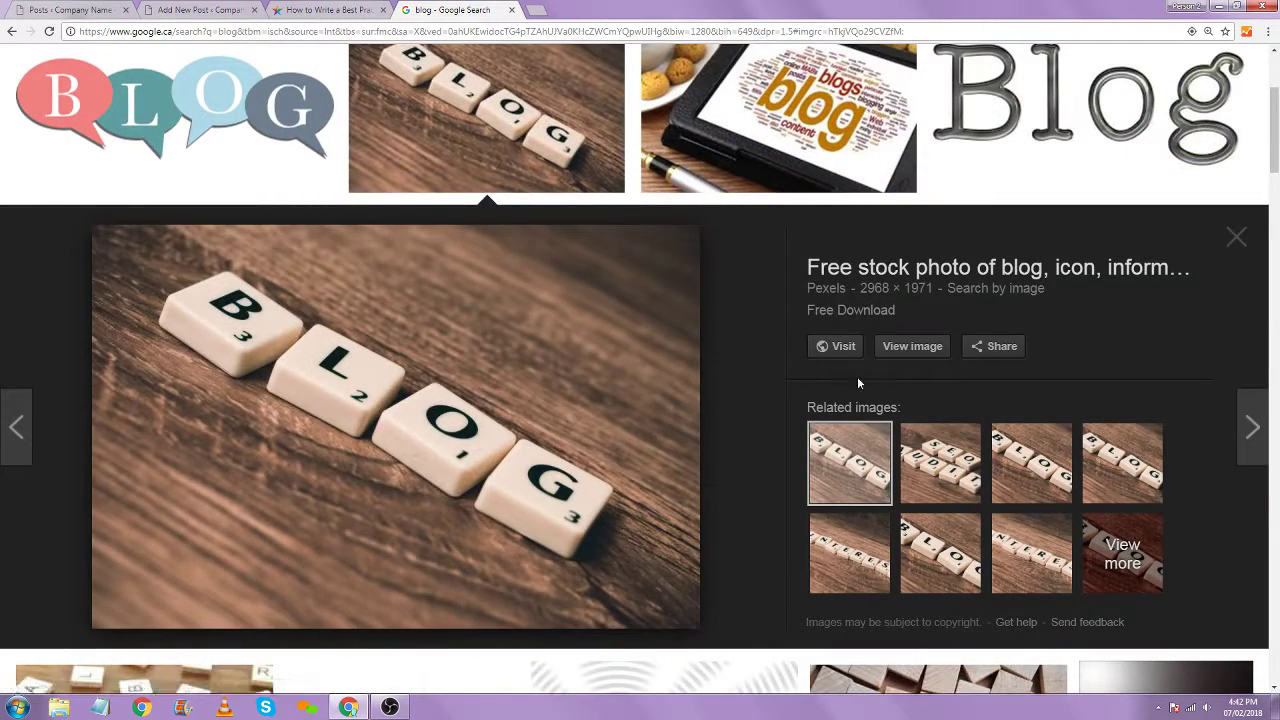
left_click(899, 350)
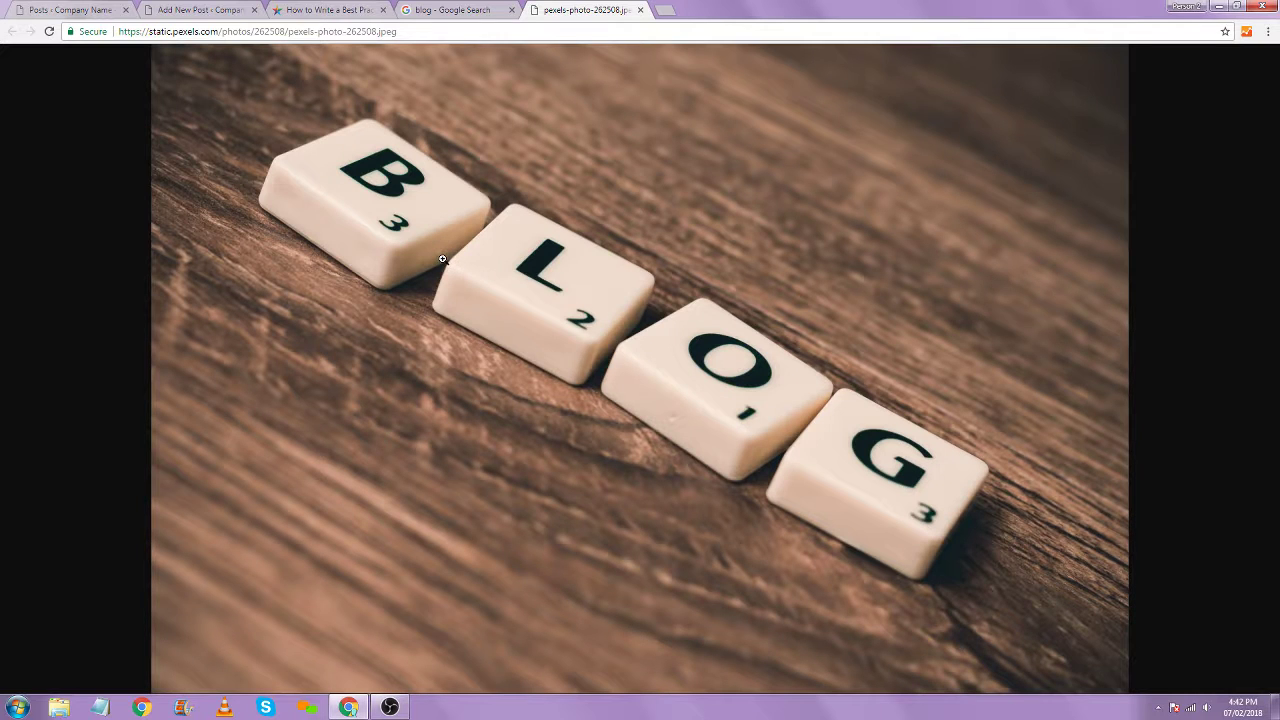
right_click(445, 261)
left_click(468, 284)
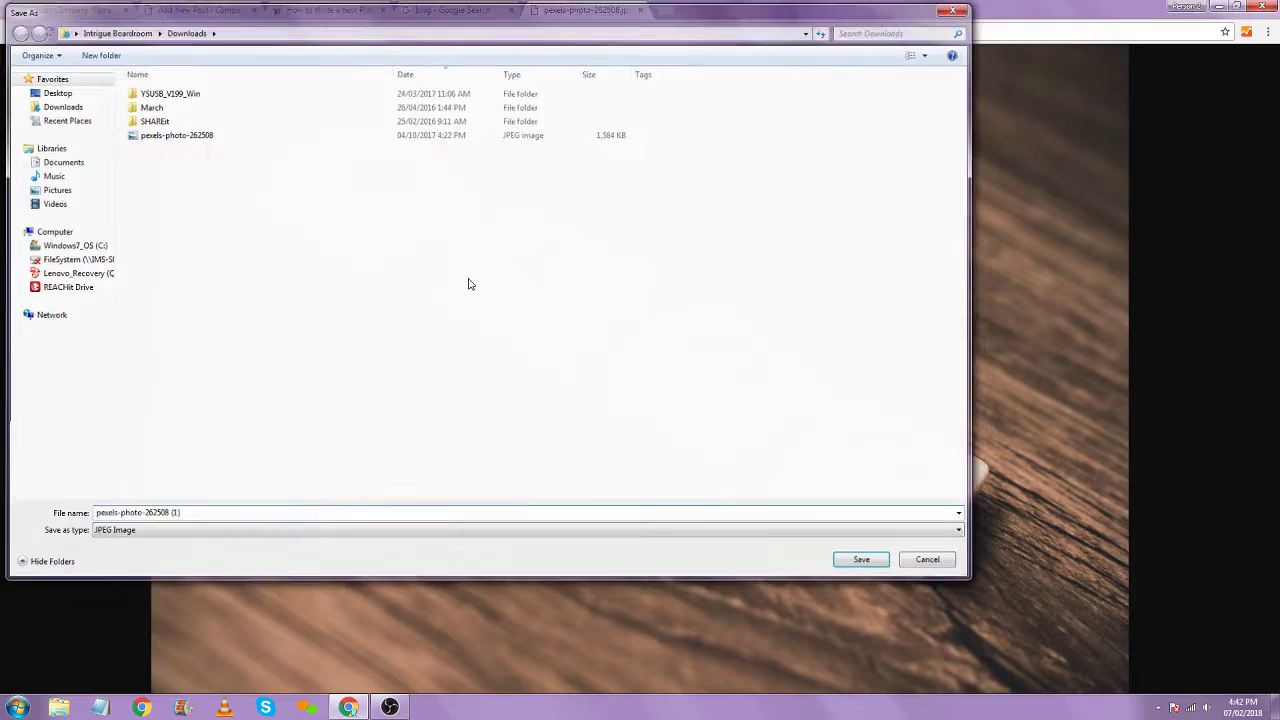
key("Return")
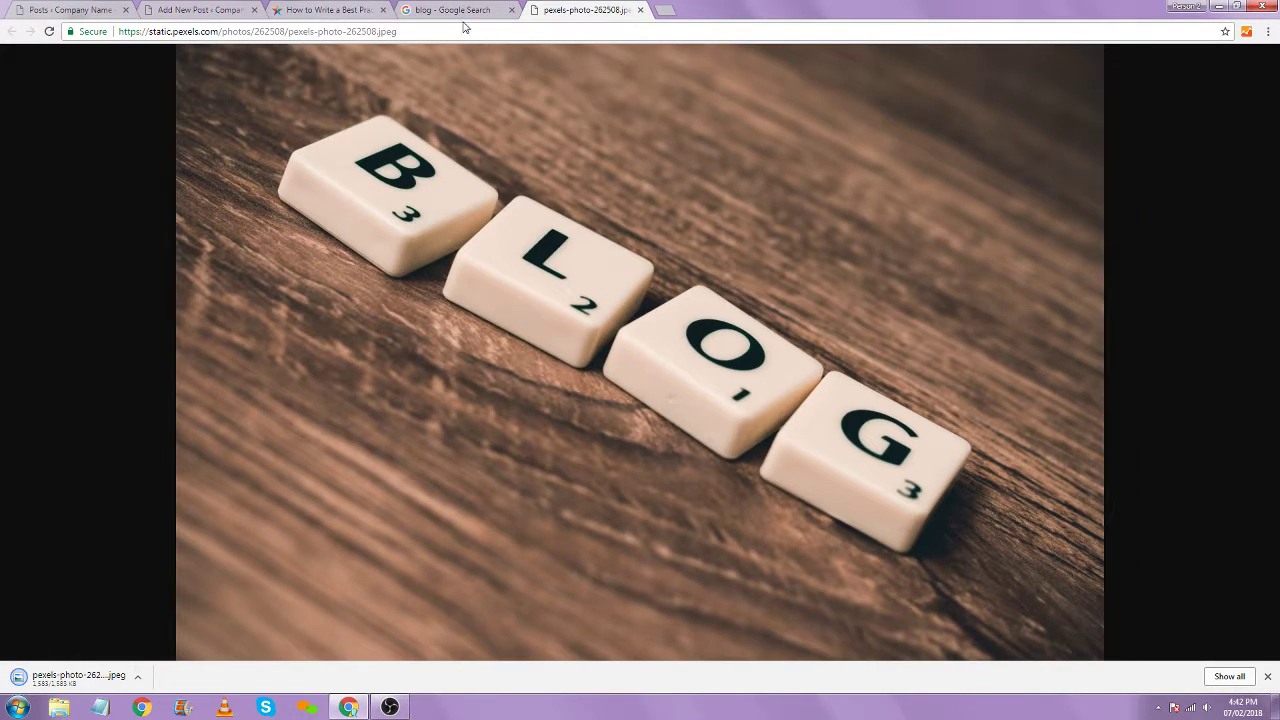
Return to the draft post and upload pexels-photo-262508 (1) from the Downloads folder to its media library
left_click(455, 10)
left_click(351, 10)
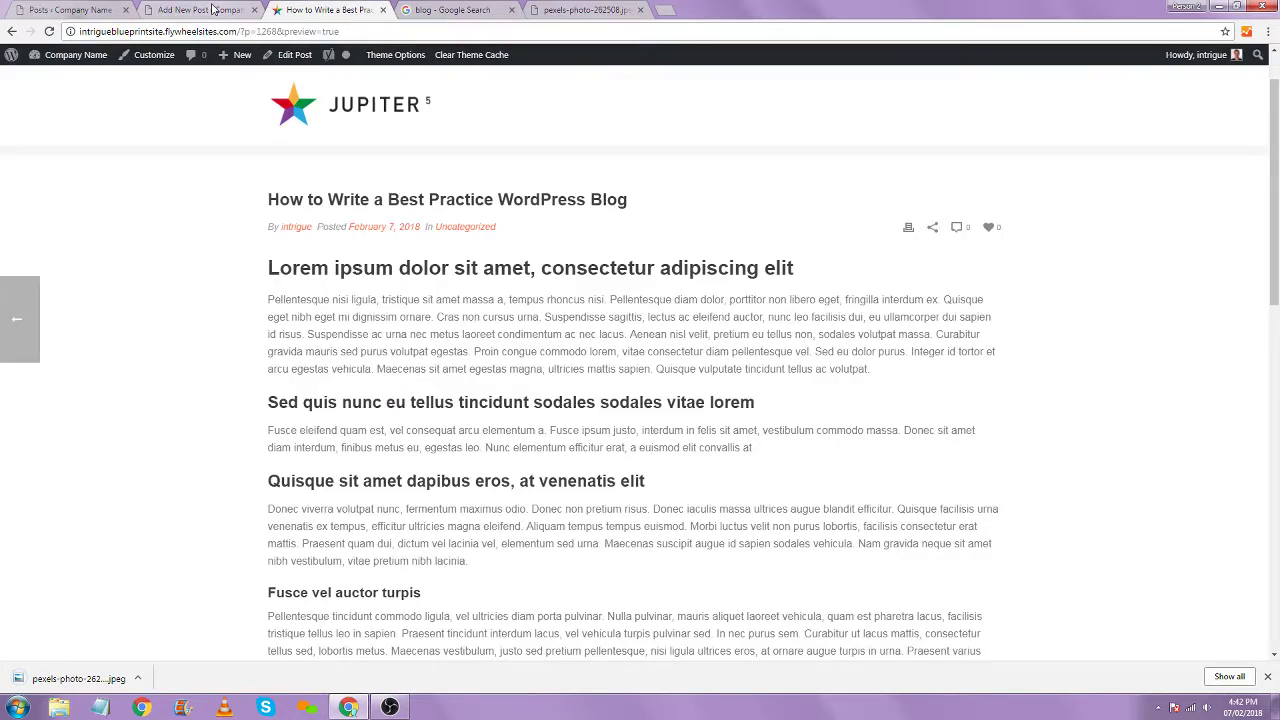
left_click(212, 10)
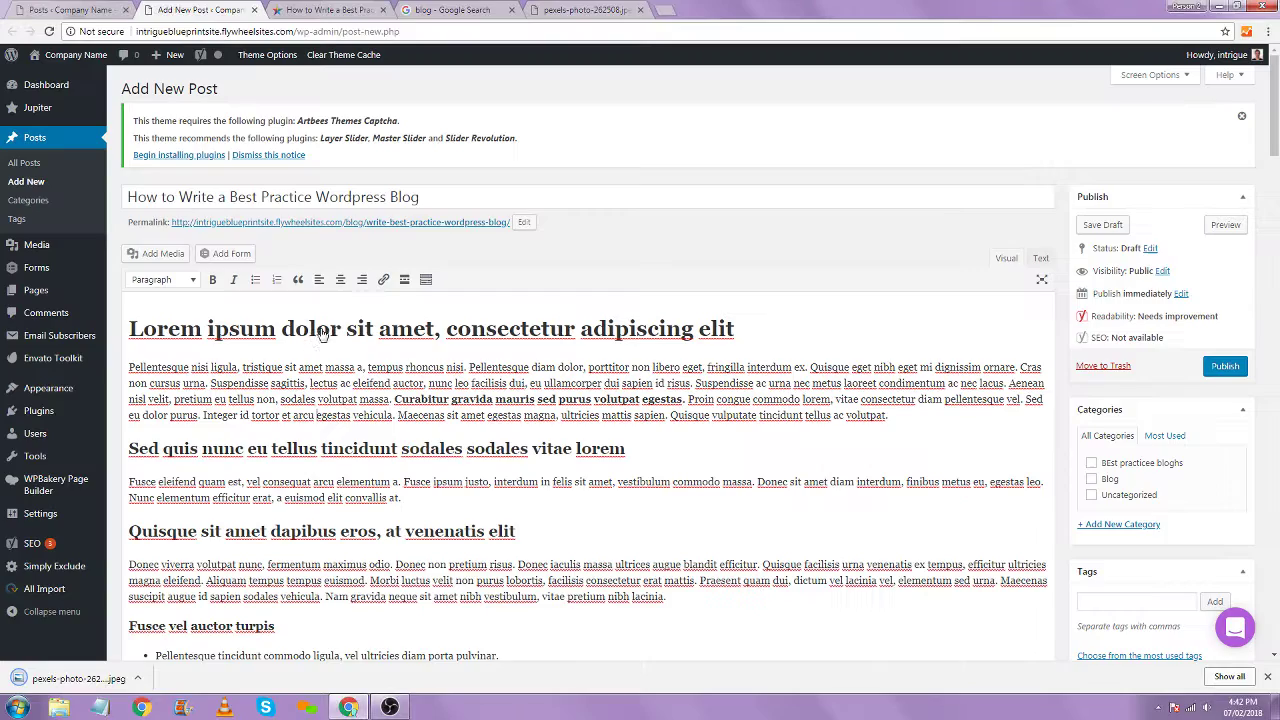
left_click(170, 256)
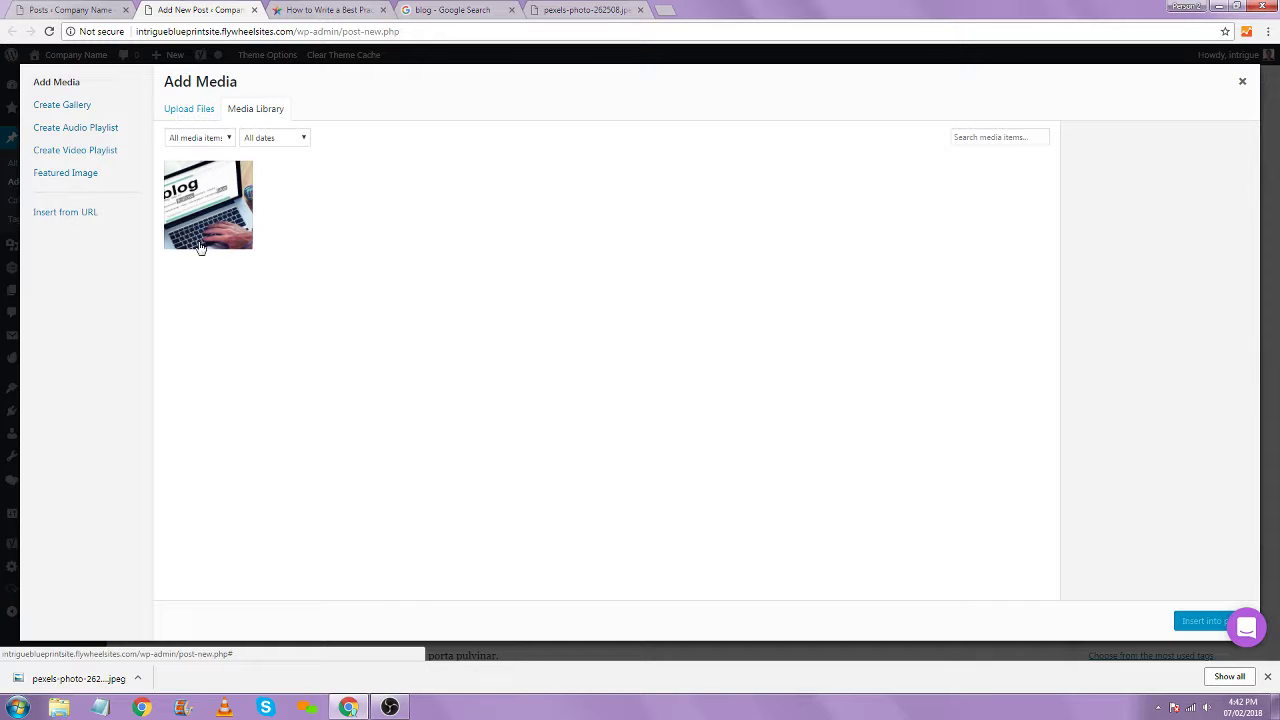
left_click(193, 116)
left_click(706, 336)
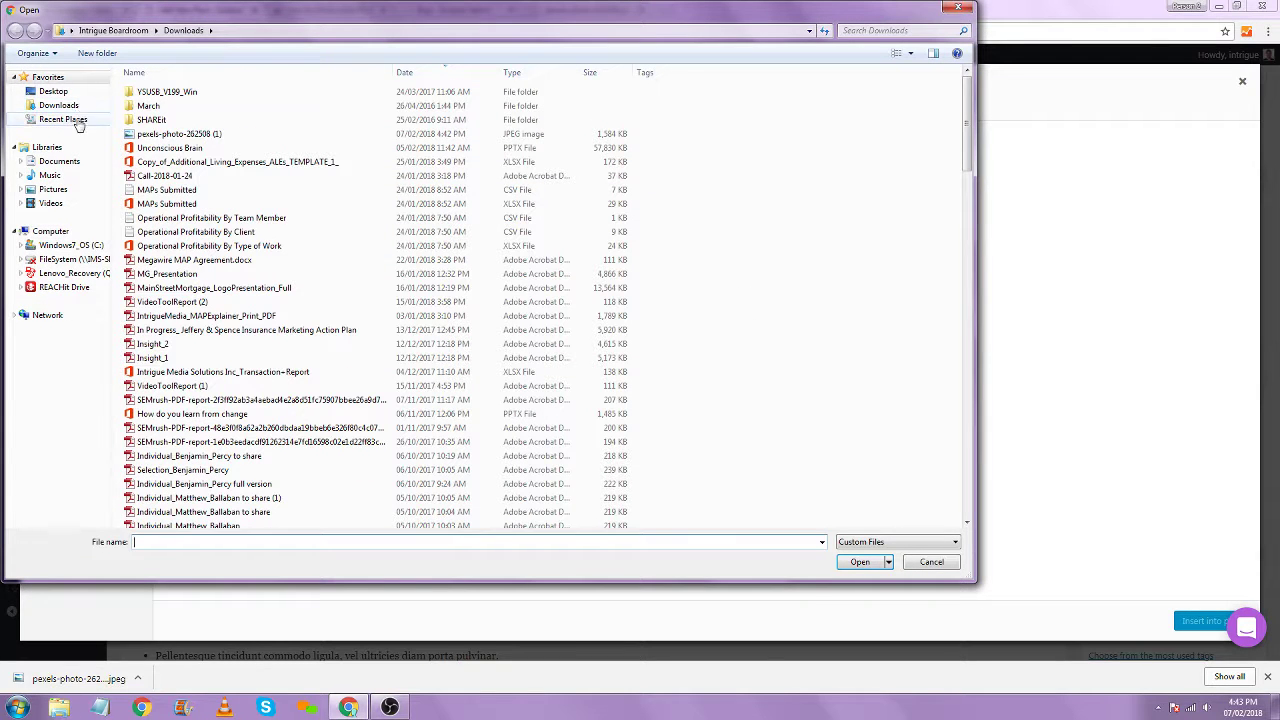
left_click(66, 106)
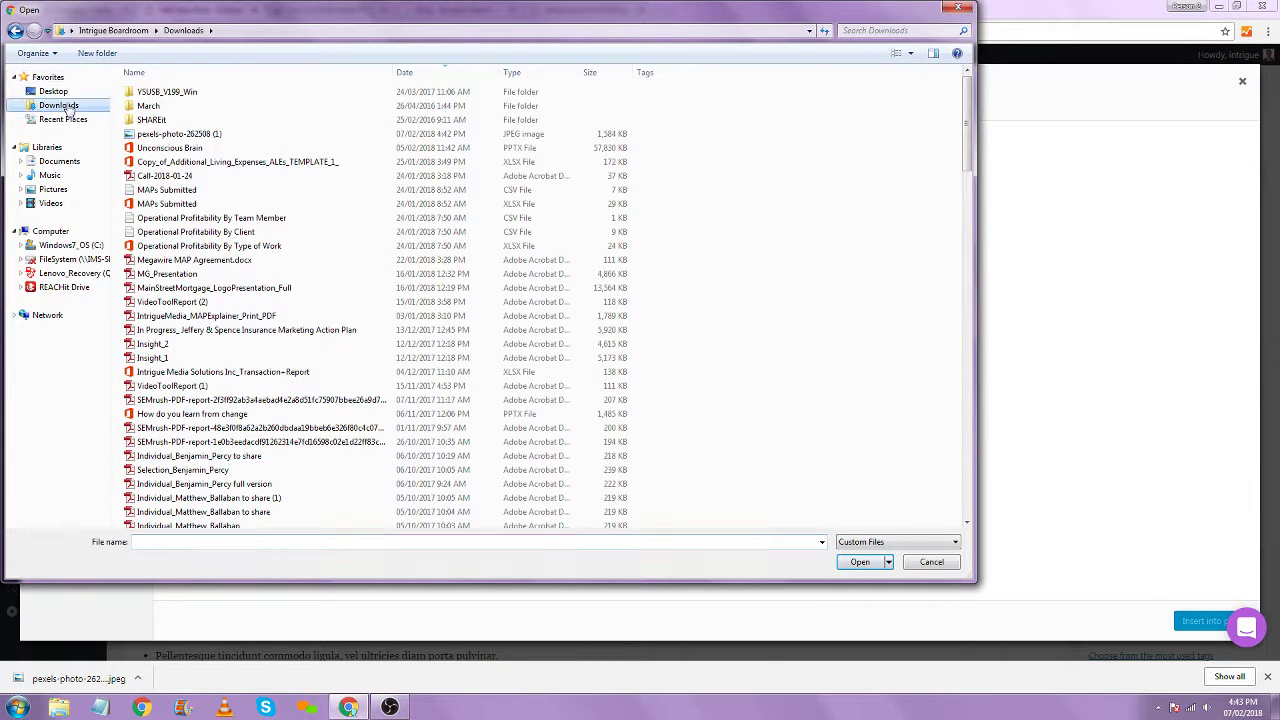
double_click(175, 135)
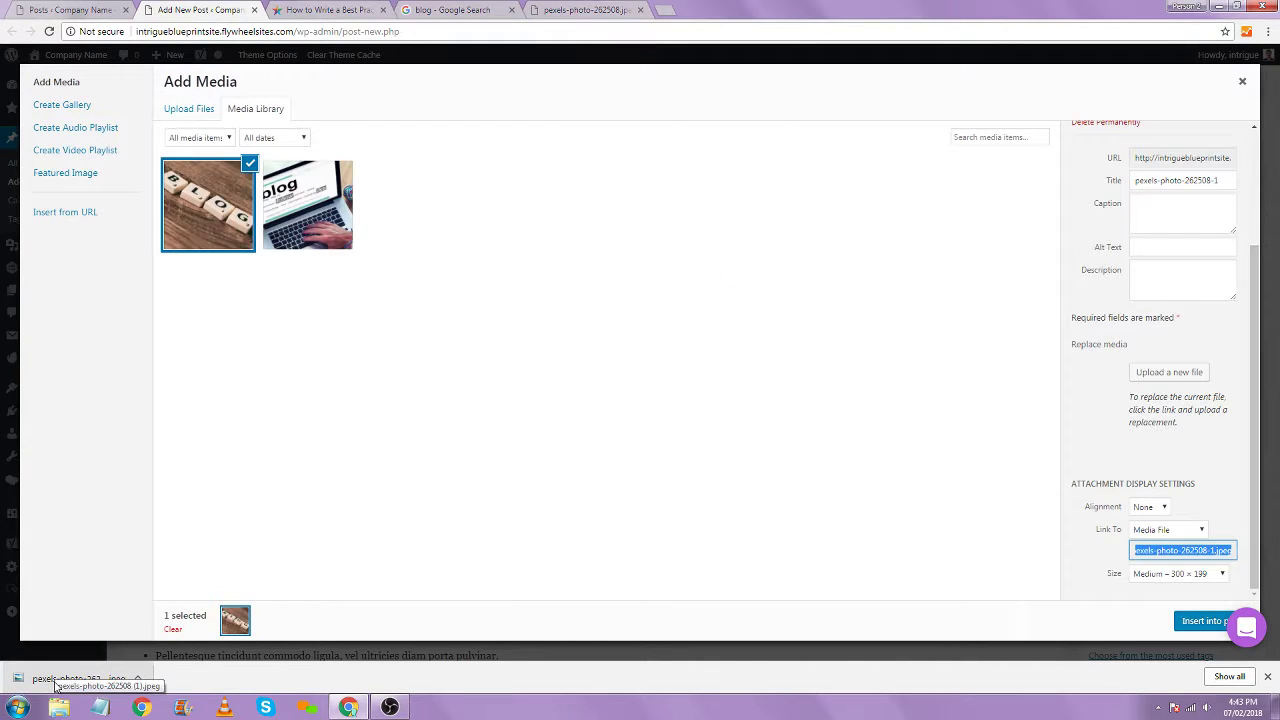
Examine the uploaded photo's attachment details, including its file name, date and file size
left_click_drag(55, 685, 214, 663)
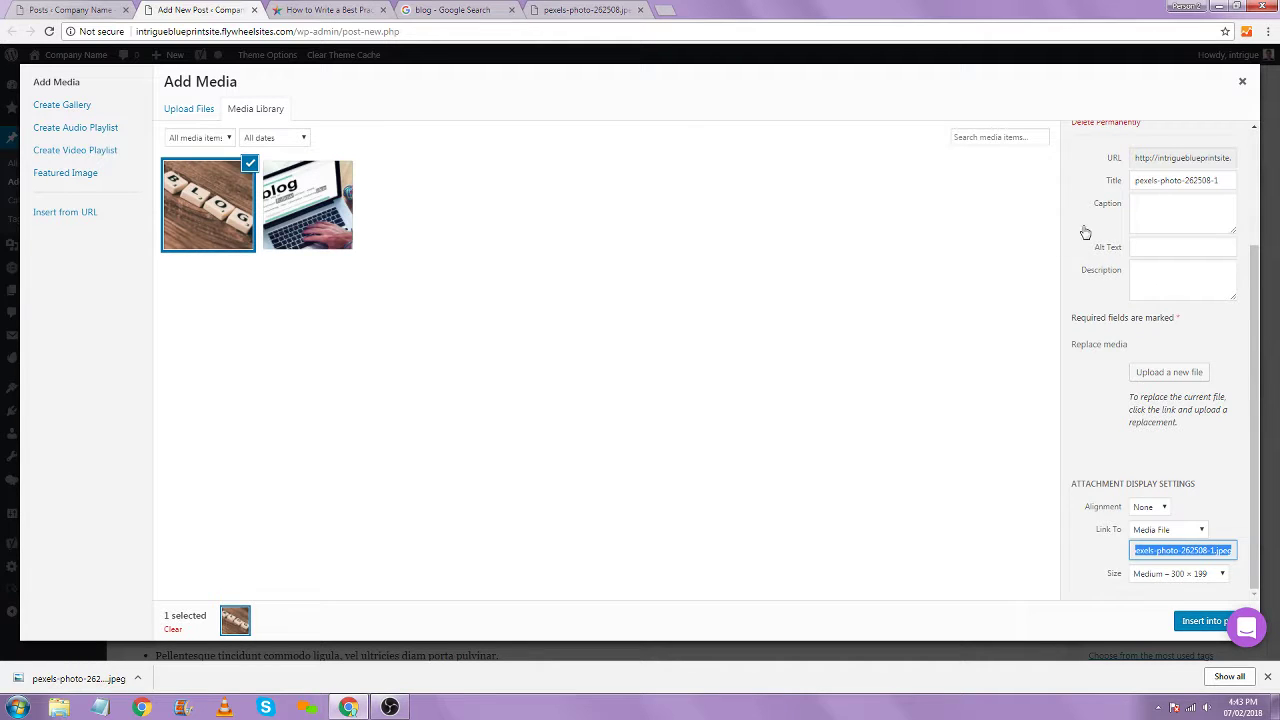
scroll(1100, 230, "up", 2)
left_click_drag(1107, 253, 1100, 162)
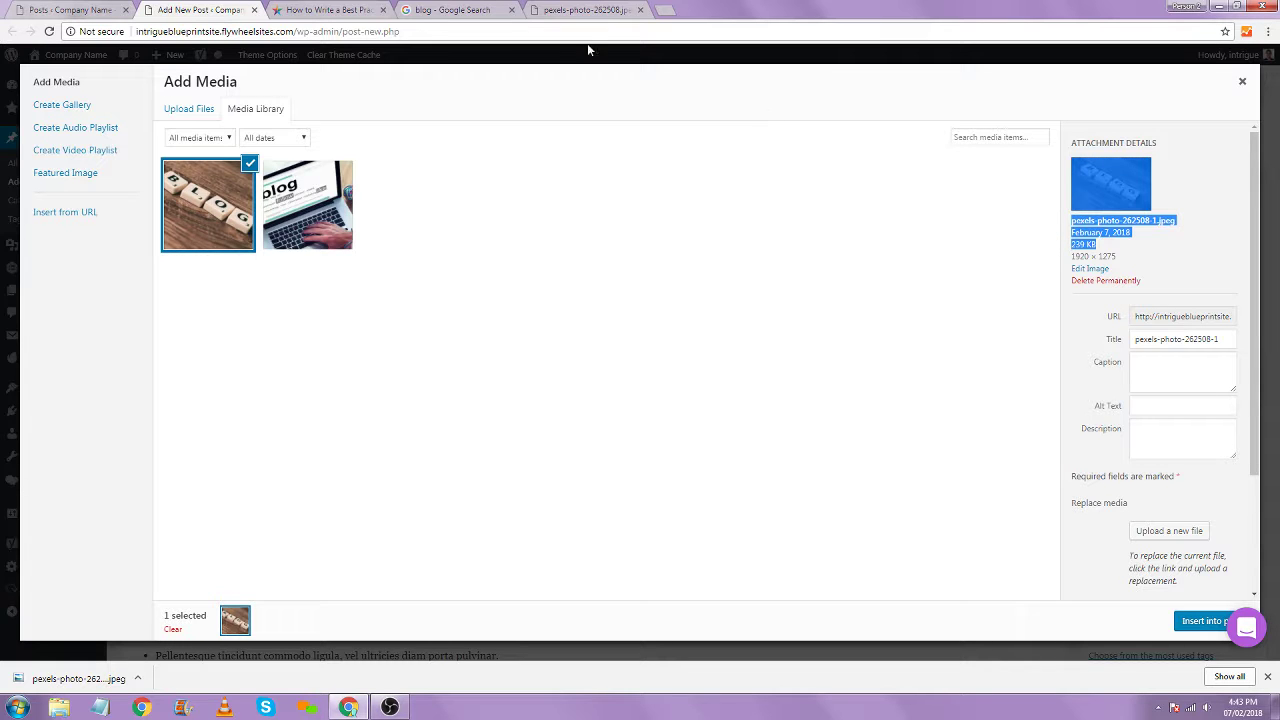
Go back to the blog image results and filter them to sizes larger than 4 MP (2272 × 1704)
left_click(585, 10)
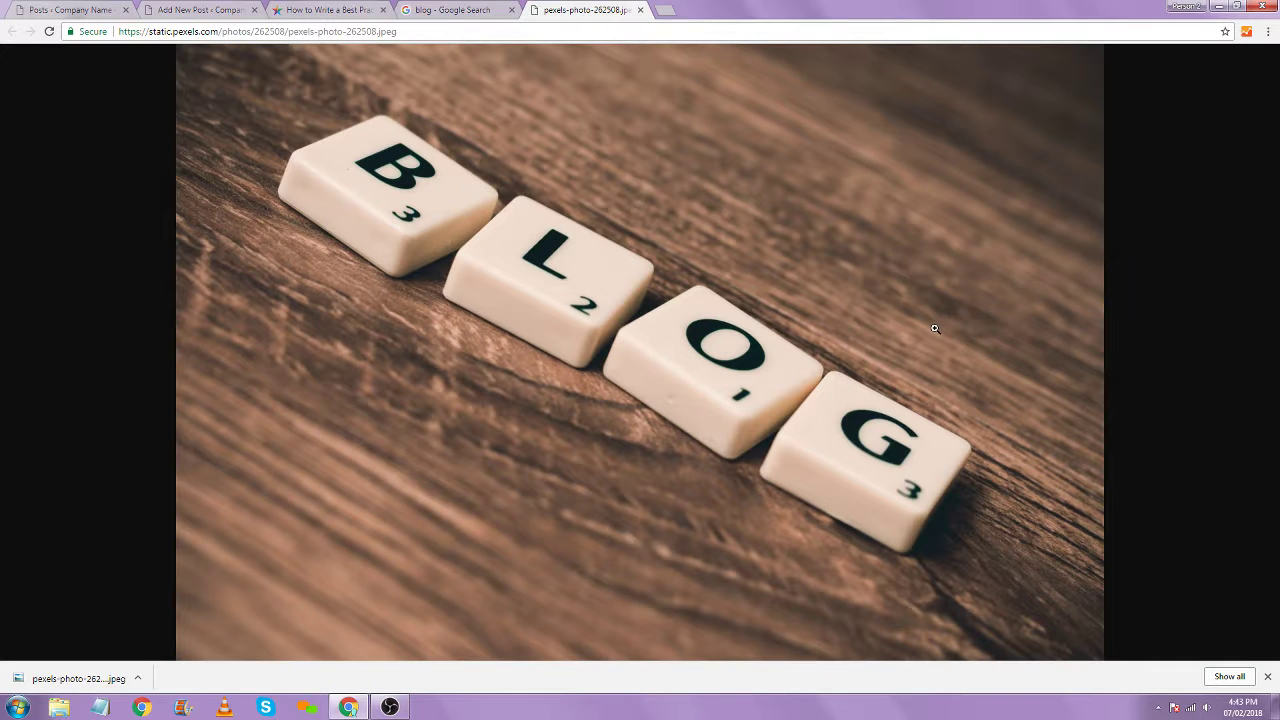
left_click(458, 8)
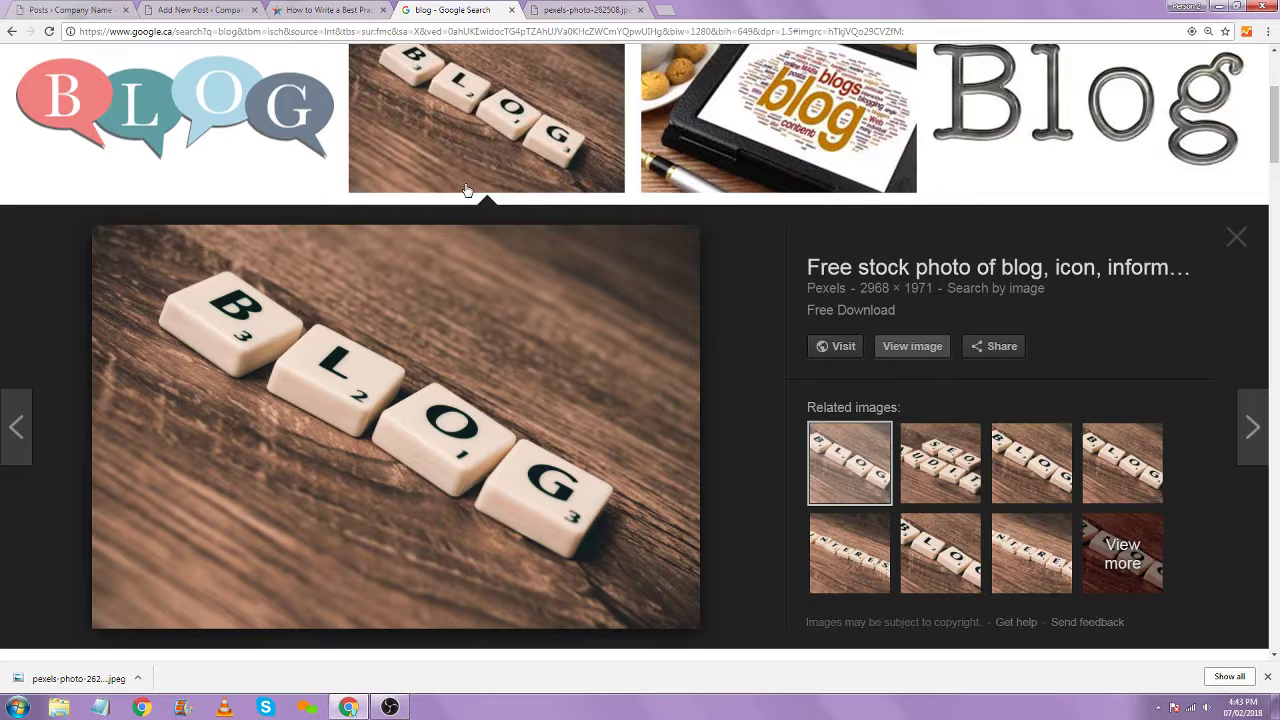
scroll(486, 206, "up", 3)
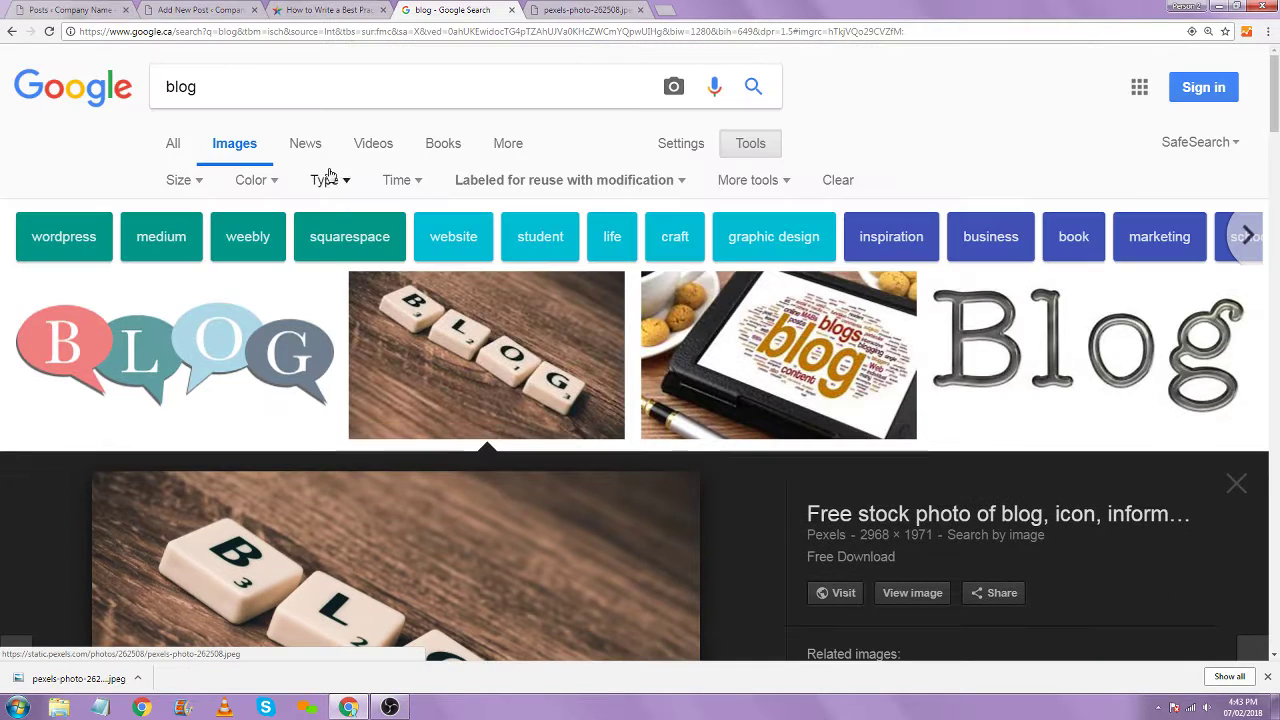
left_click(180, 180)
mouse_move(212, 328)
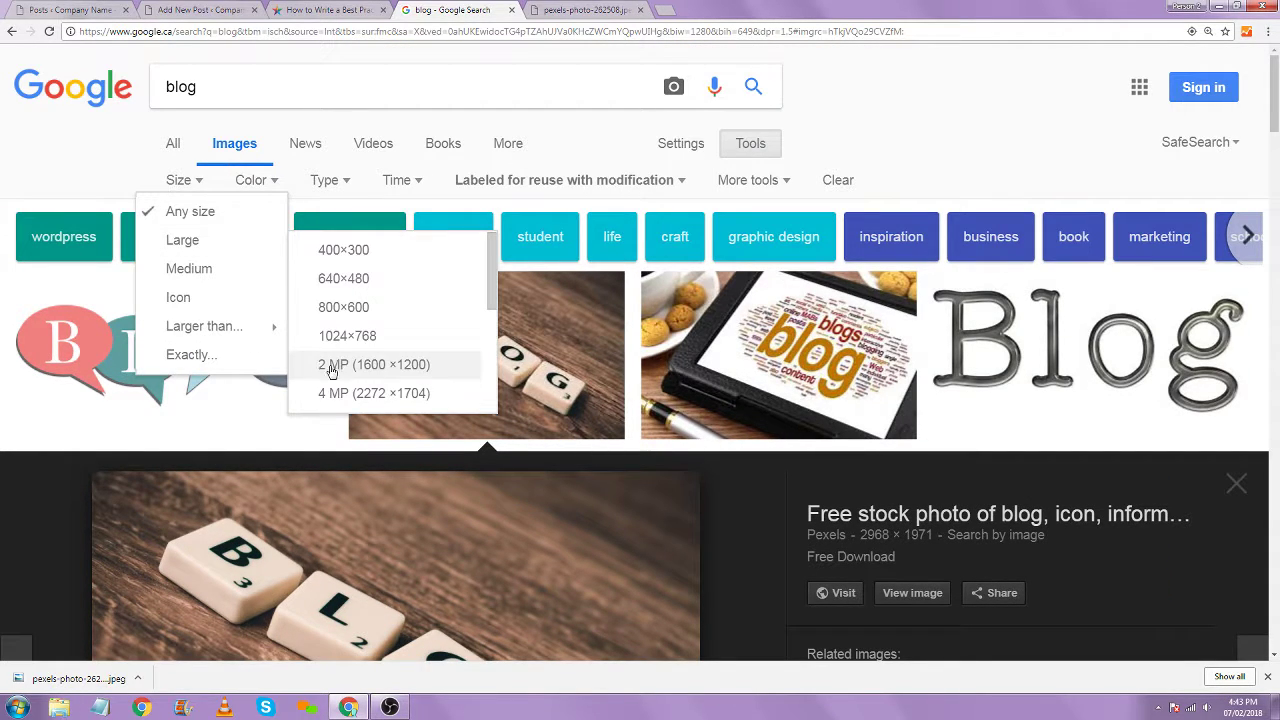
left_click(346, 393)
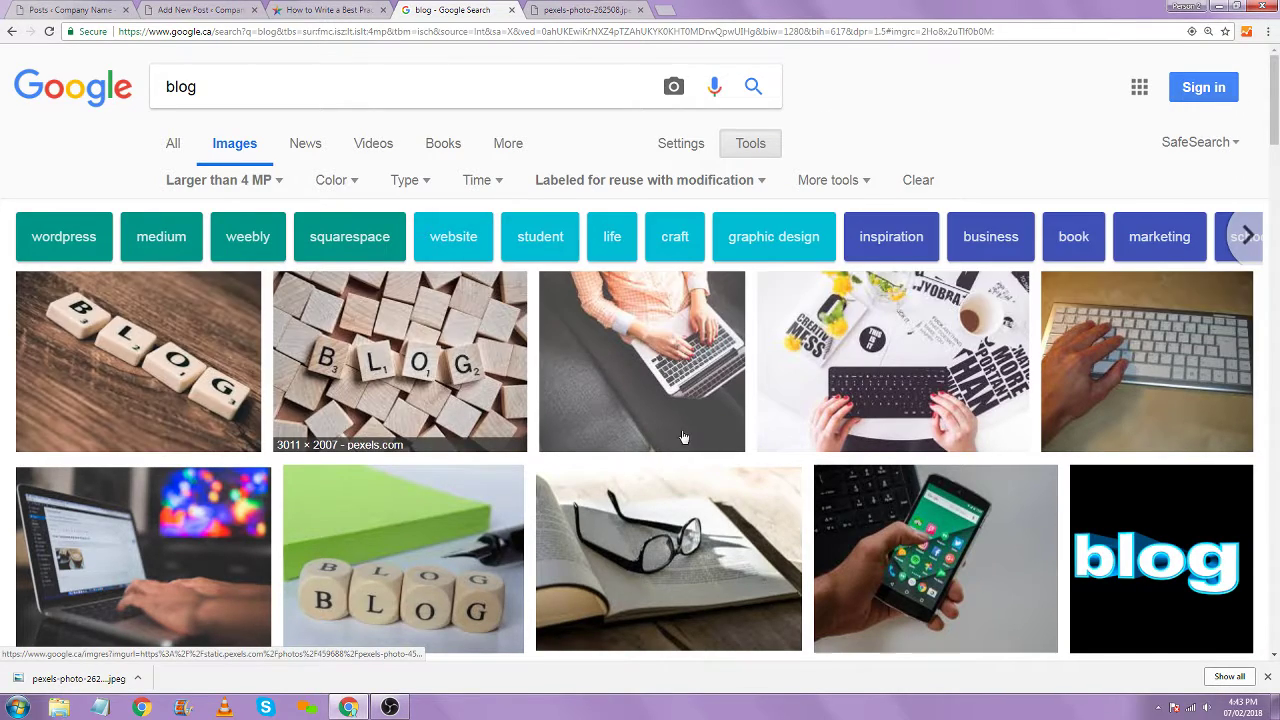
Save the preview of the BLOG photo with scattered wooden tiles to Downloads as download (1) in JPEG format
left_click(447, 393)
right_click(520, 349)
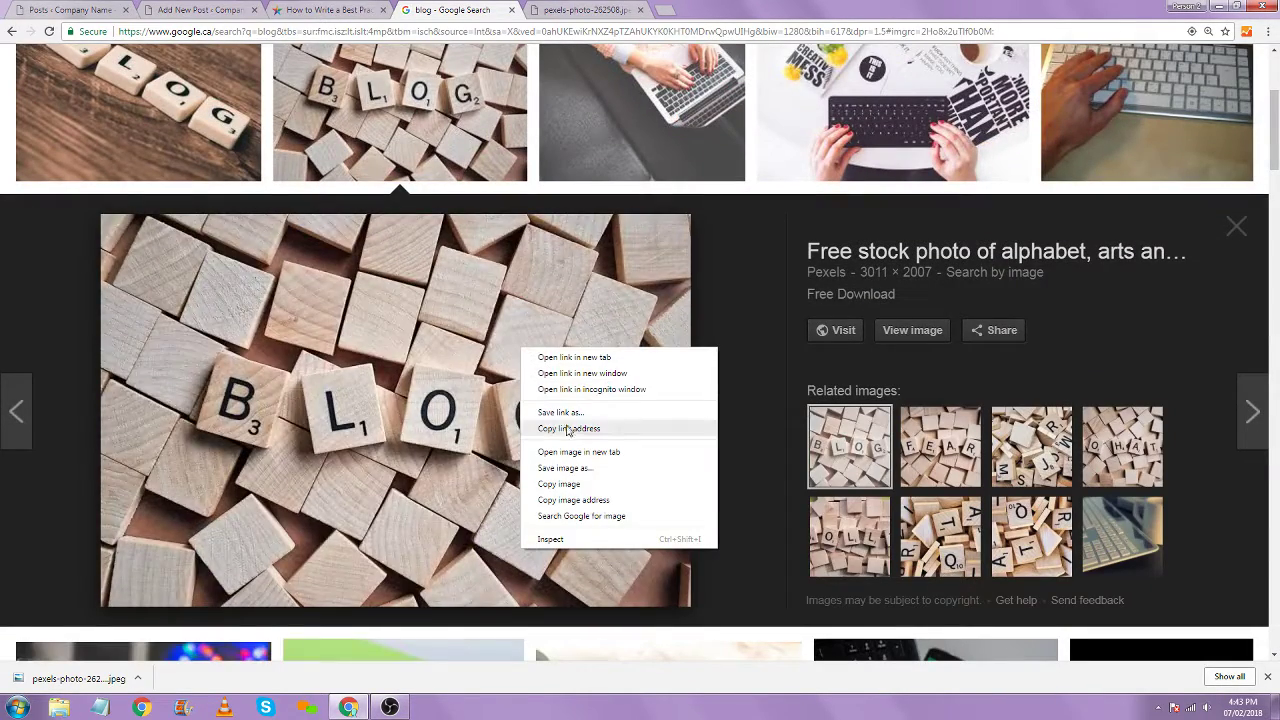
left_click(566, 468)
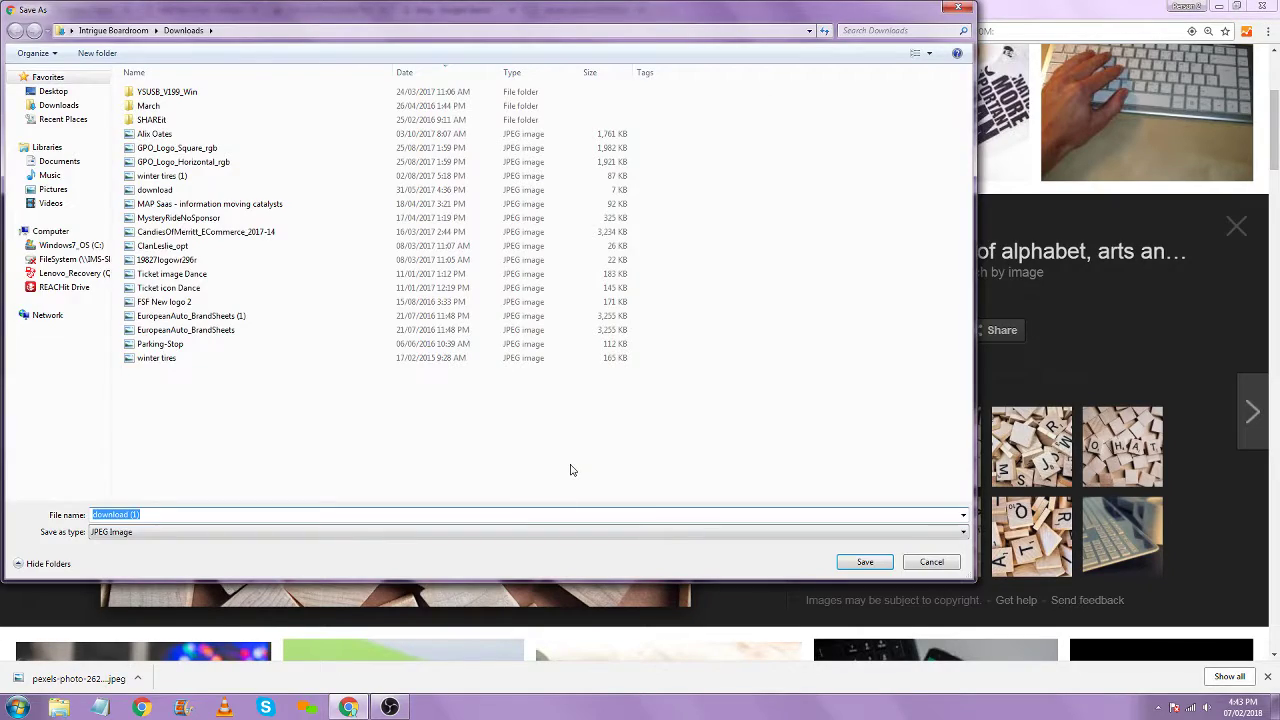
key("Return")
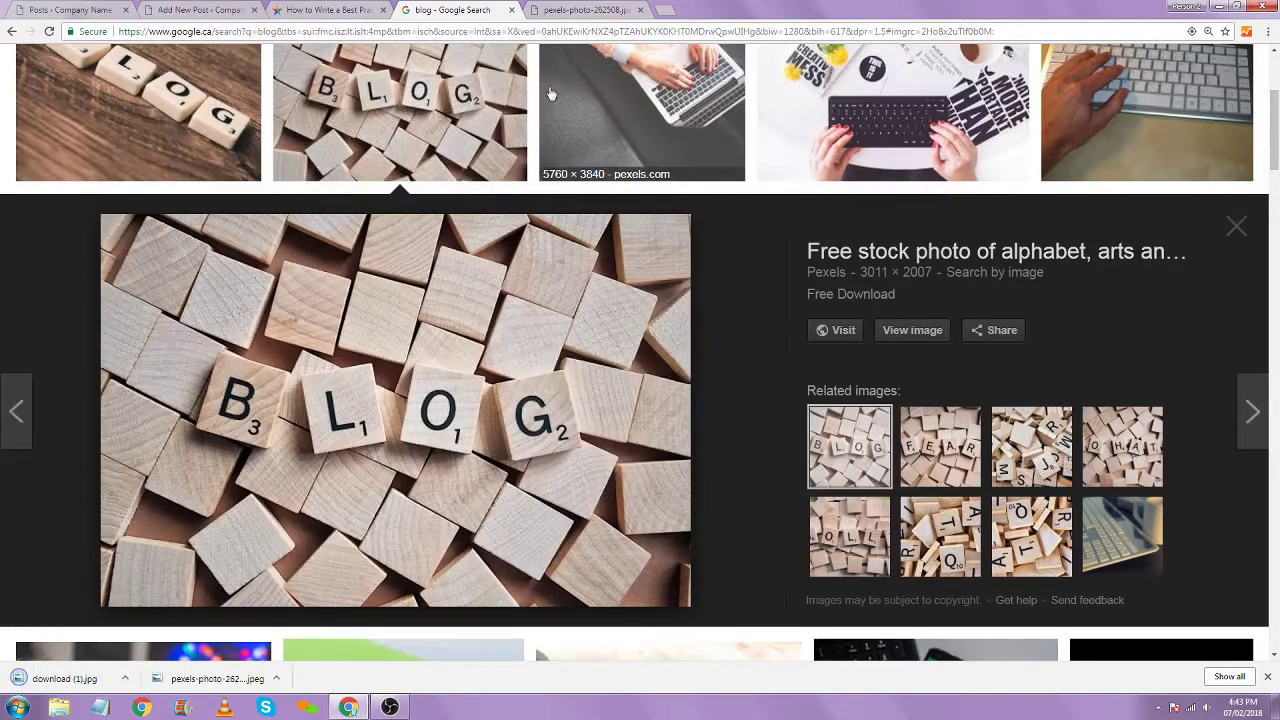
Return to the draft post's media library and upload the downloaded file download (1).jpg
key("ctrl+shift+Tab")
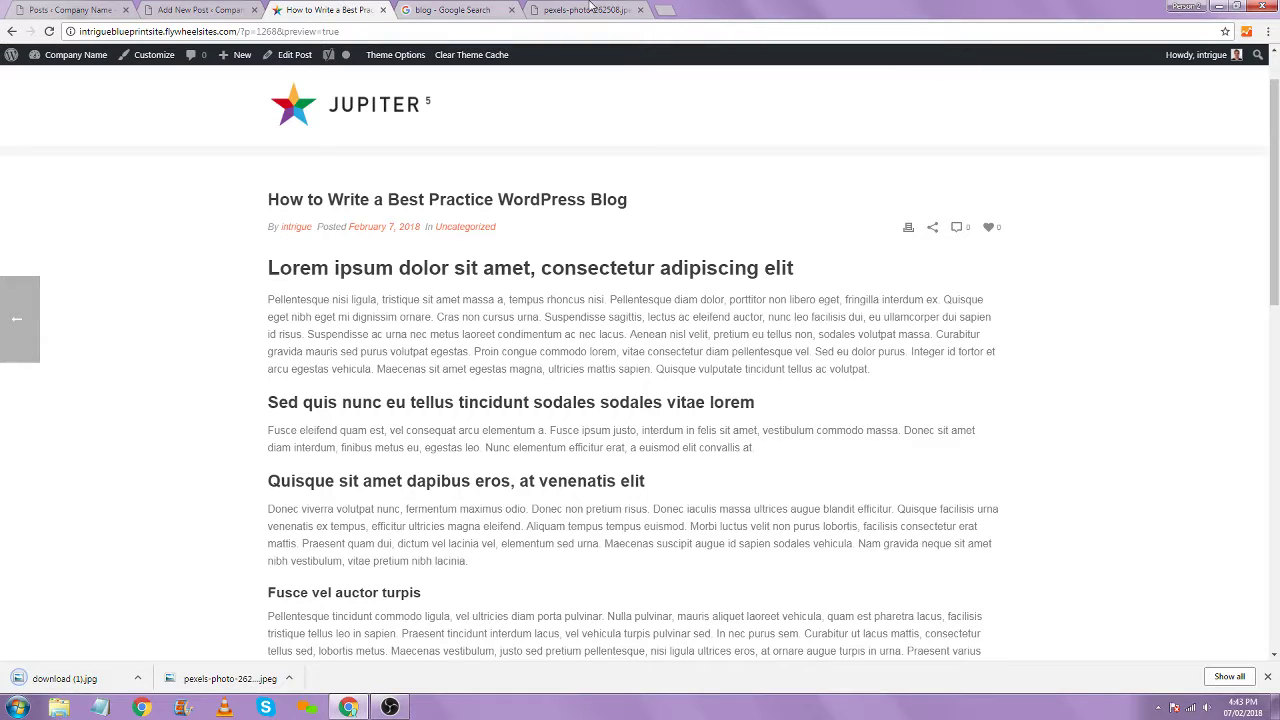
key("ctrl+shift+Tab")
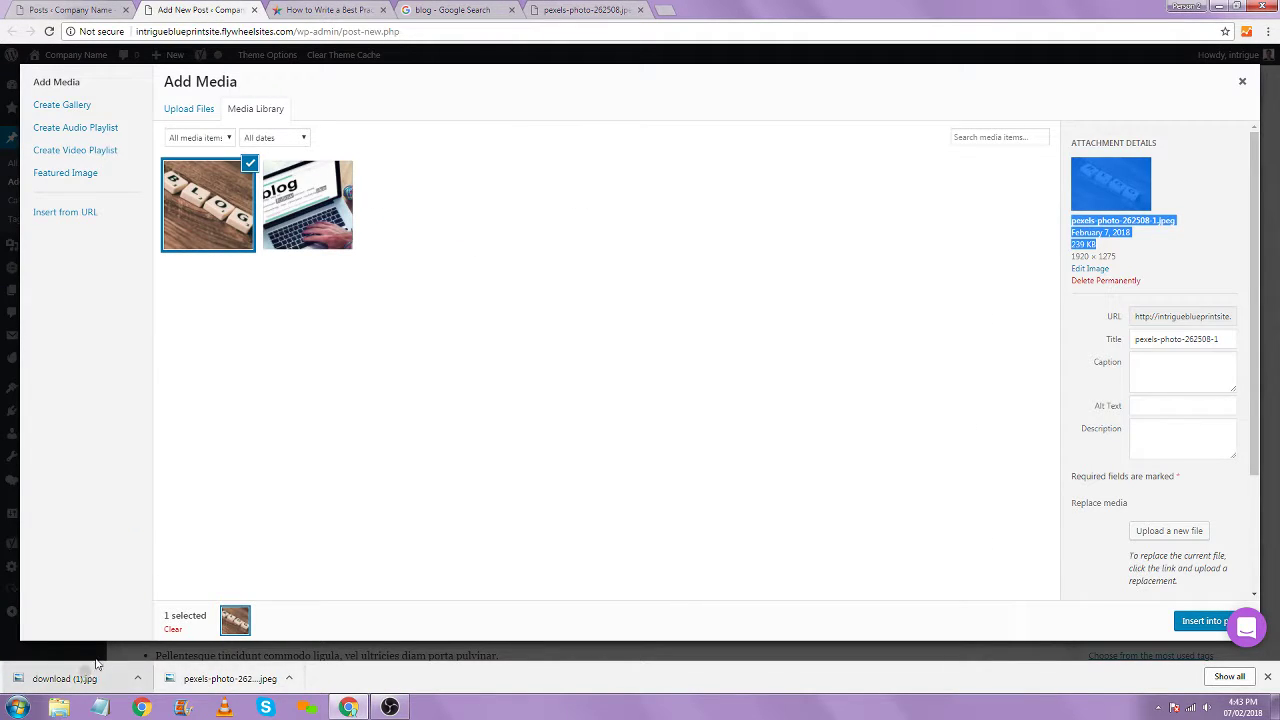
left_click_drag(88, 674, 335, 338)
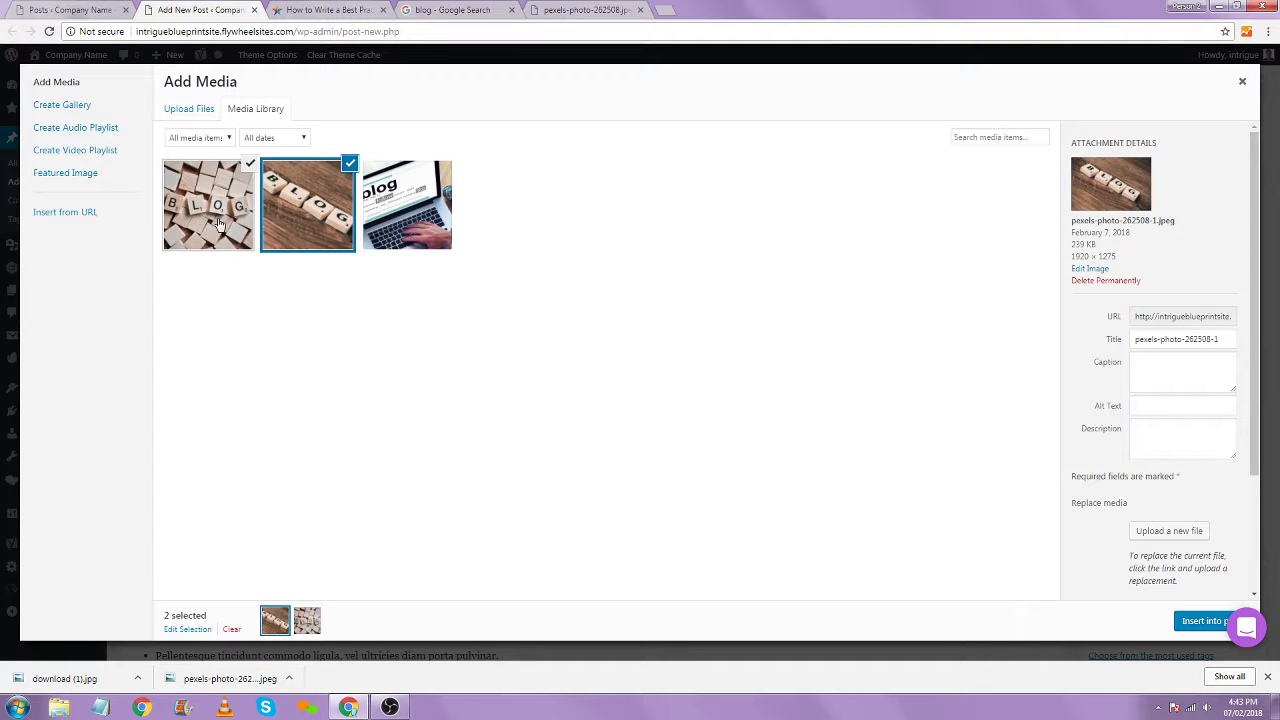
Compare the file details of the two uploaded BLOG photos and keep only pexels-photo-262508-1.jpeg selected
left_click(218, 225)
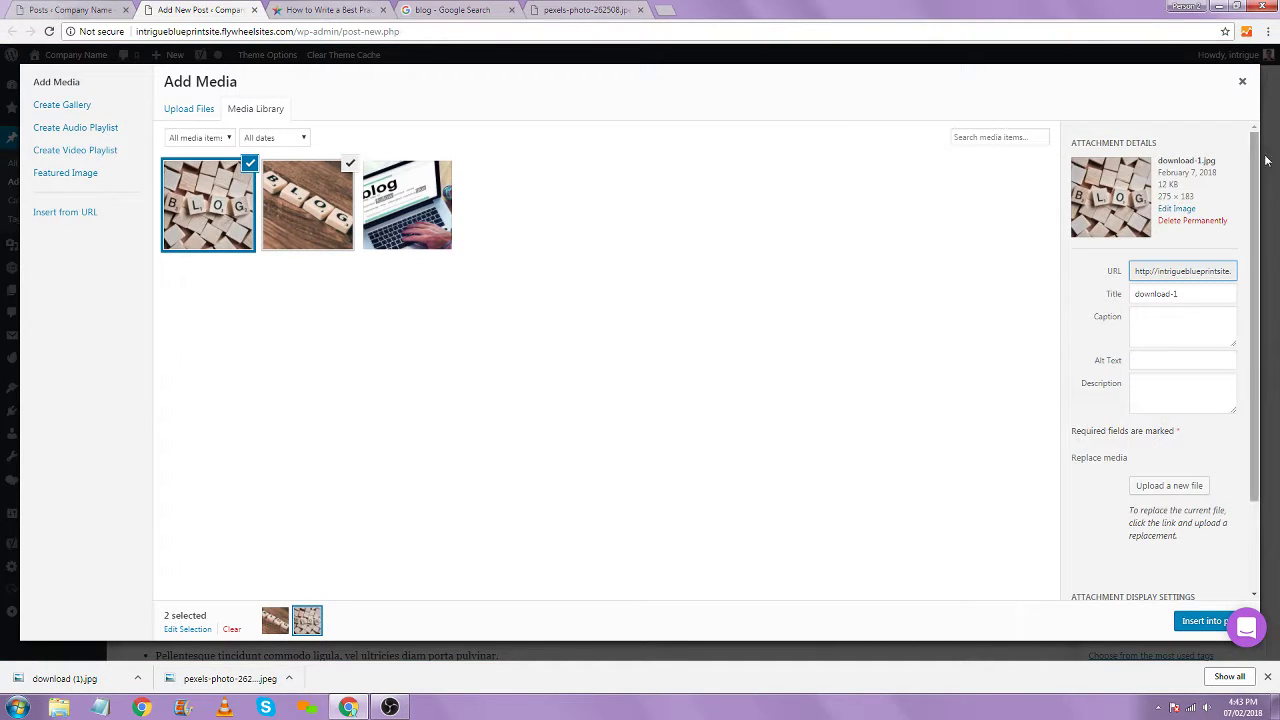
left_click(341, 213)
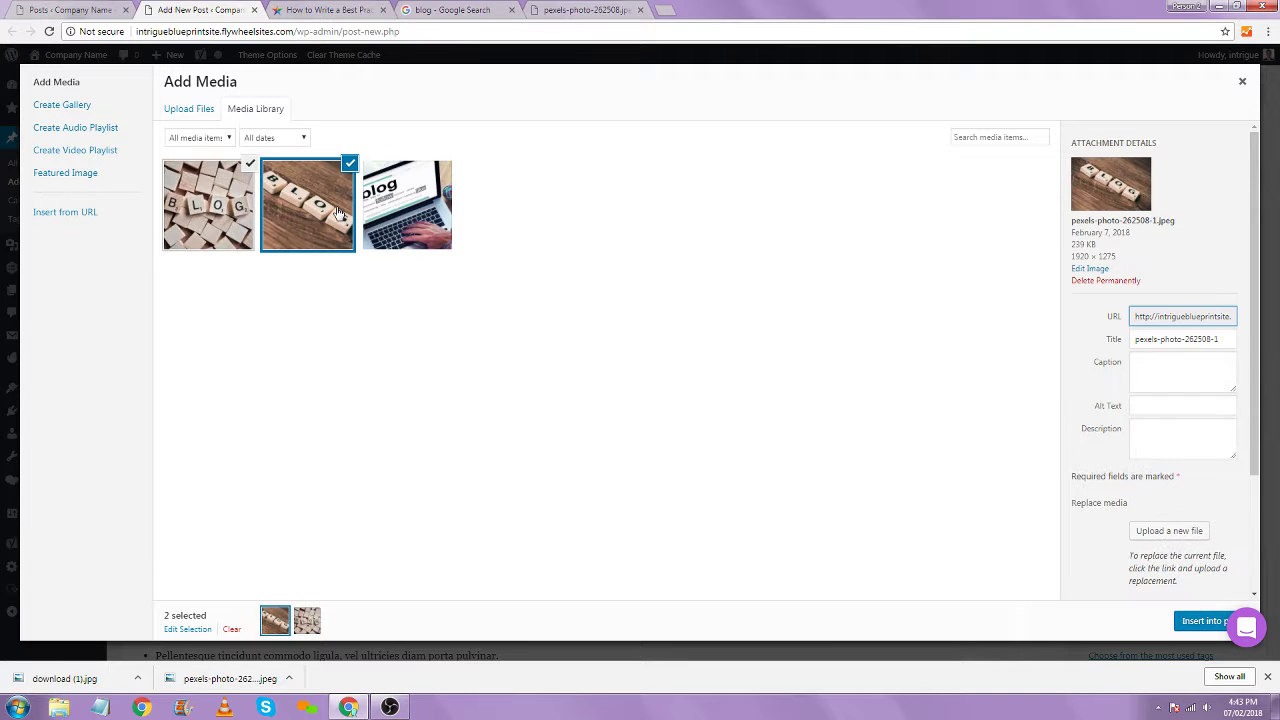
left_click(330, 217)
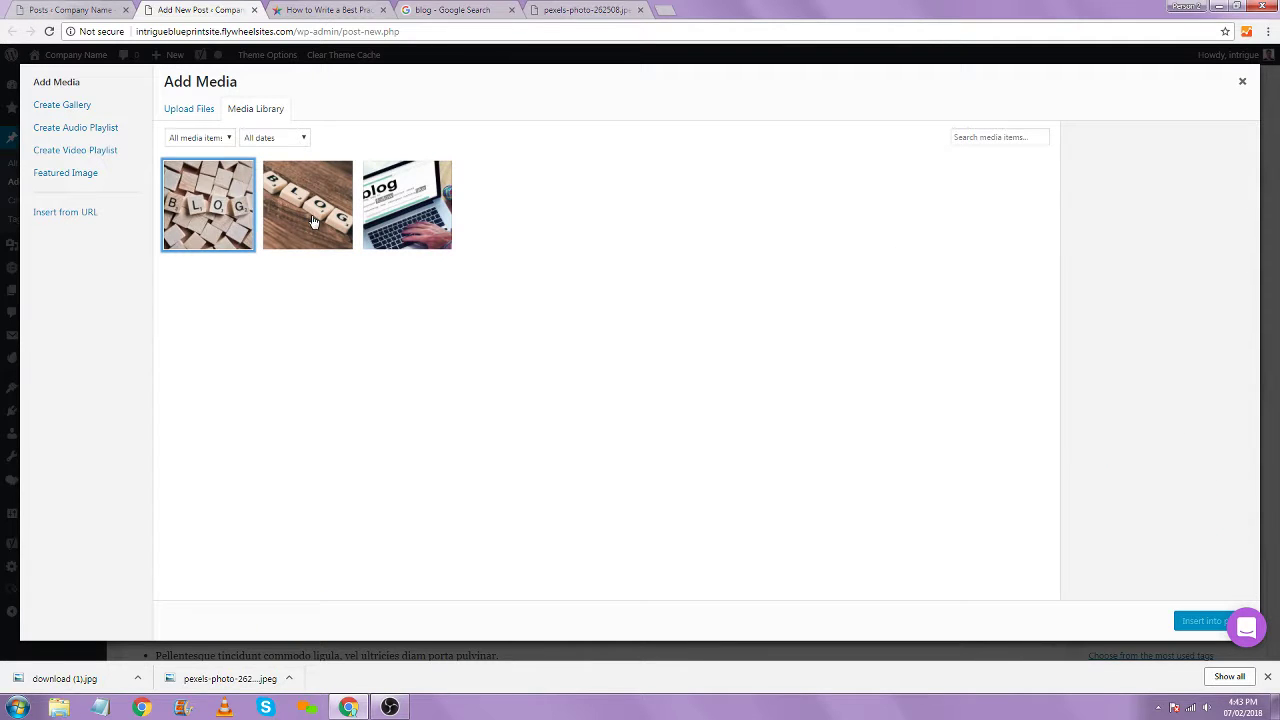
left_click(313, 221)
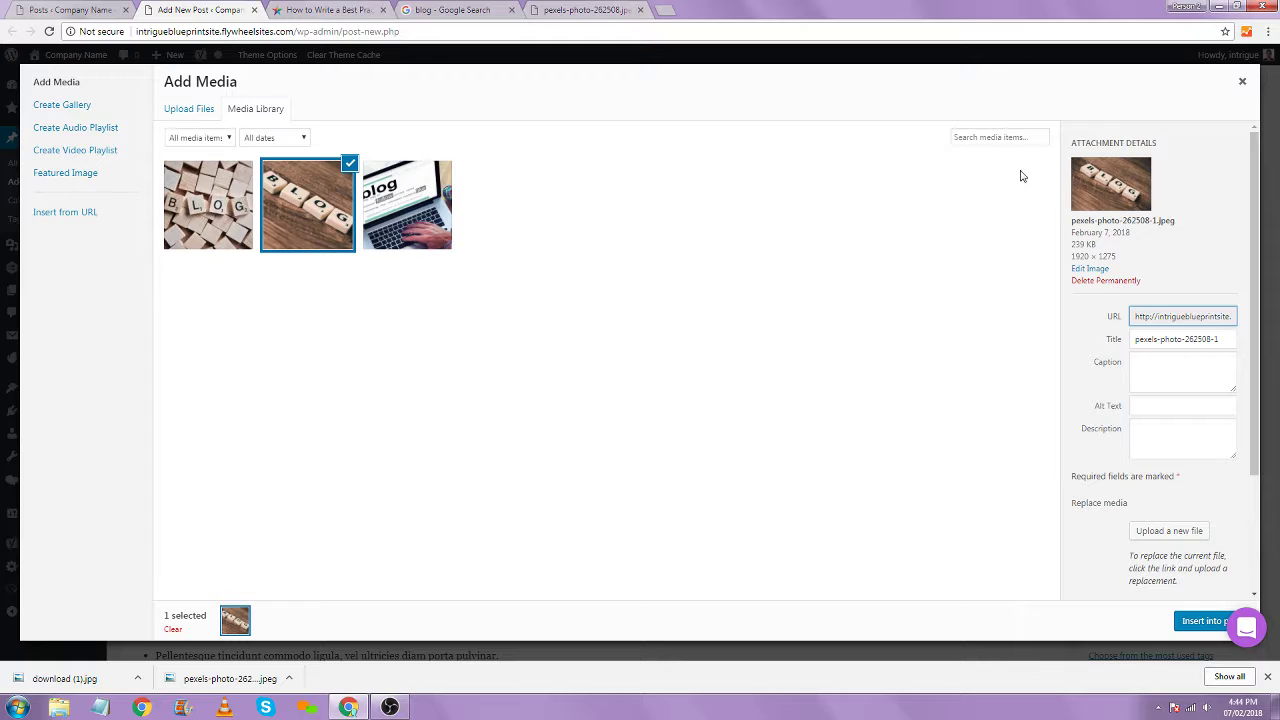
left_click_drag(1098, 245, 1073, 243)
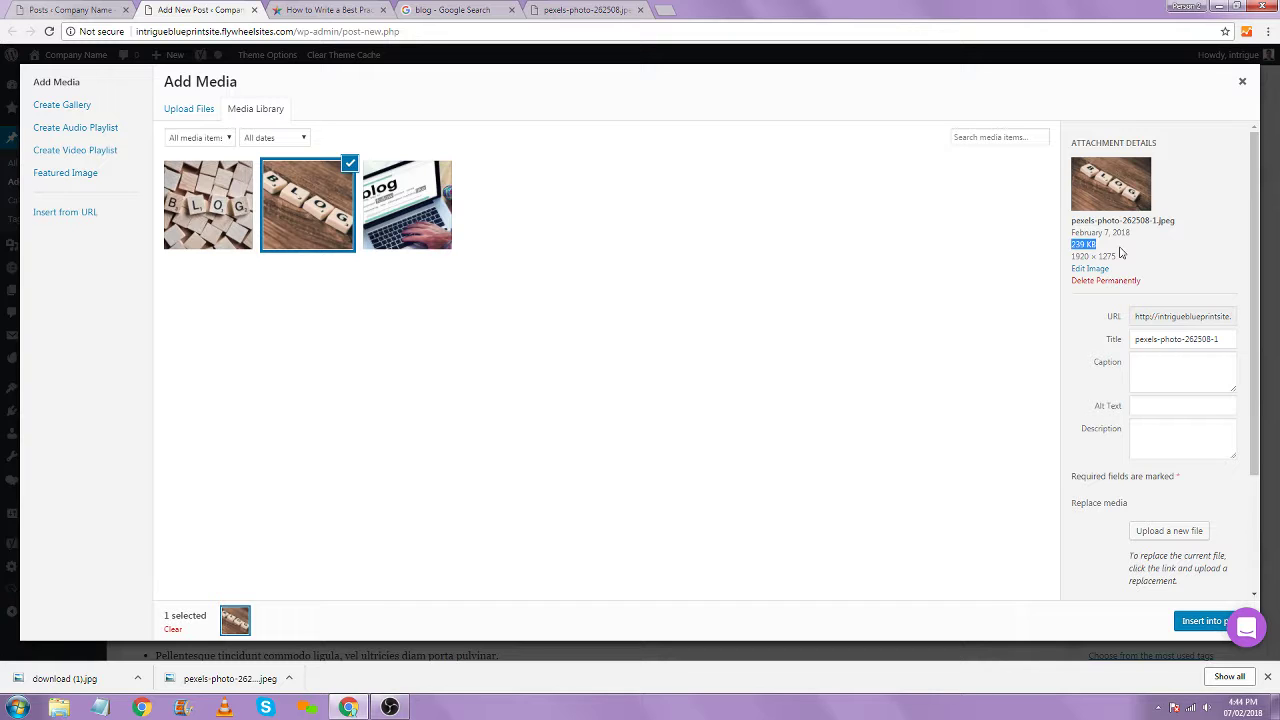
Set the selected photo's alt text to "Blog spelled out with scrabble letters" and insert it into the post
left_click(1152, 249)
left_click(1160, 407)
type("Blog sp")
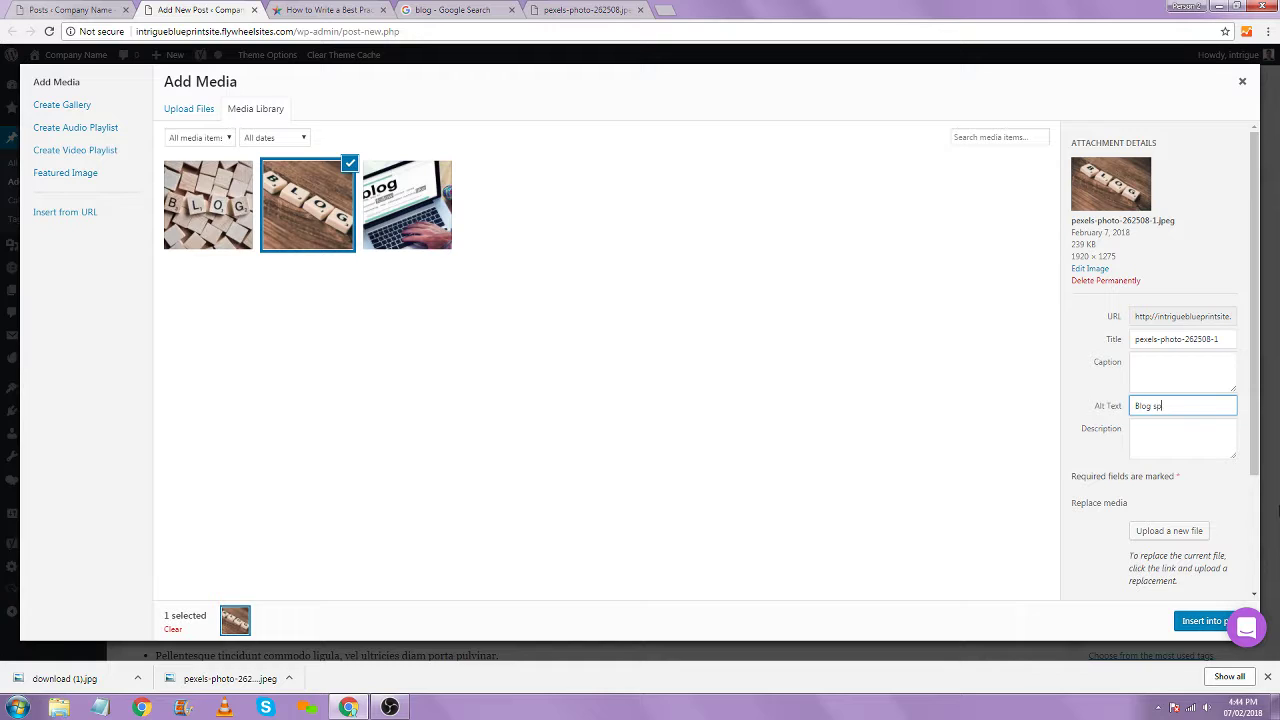
type("elled out with scrabble letters")
left_click(1190, 621)
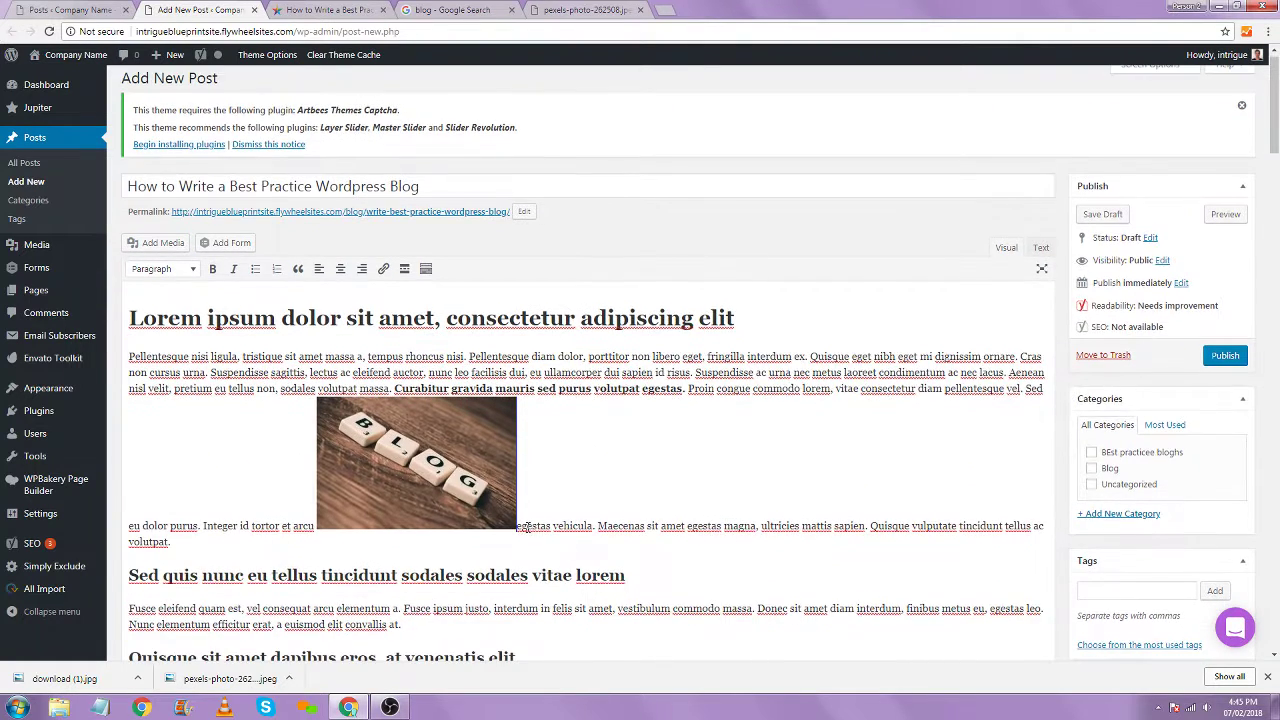
Set the inserted BLOG image's display size to Large – 1024 × 680 and update it
scroll(494, 480, "down", 2)
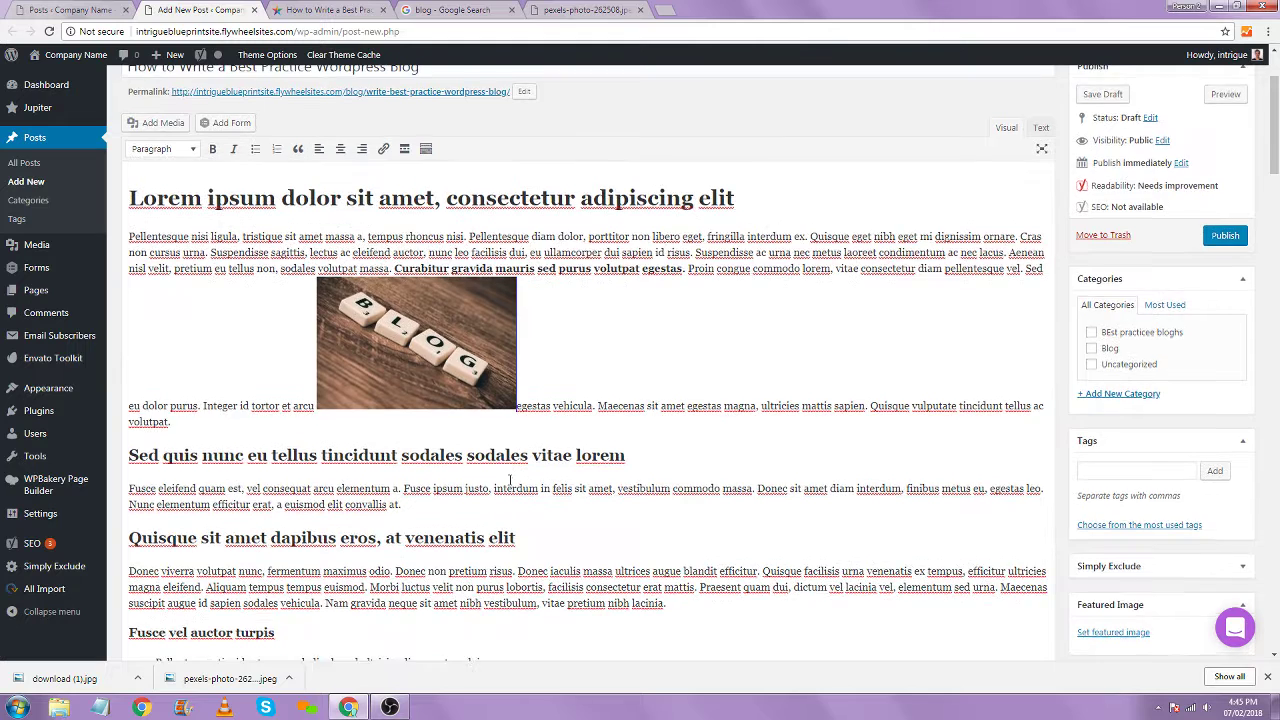
scroll(511, 462, "up", 2)
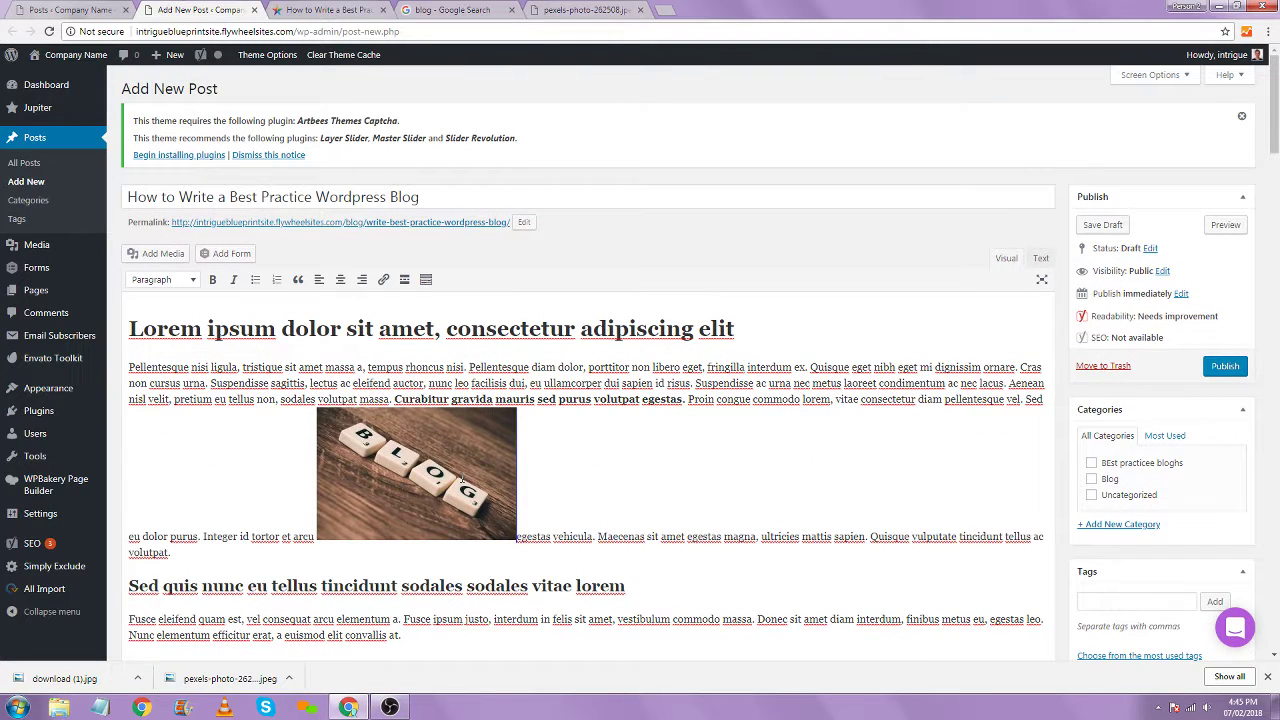
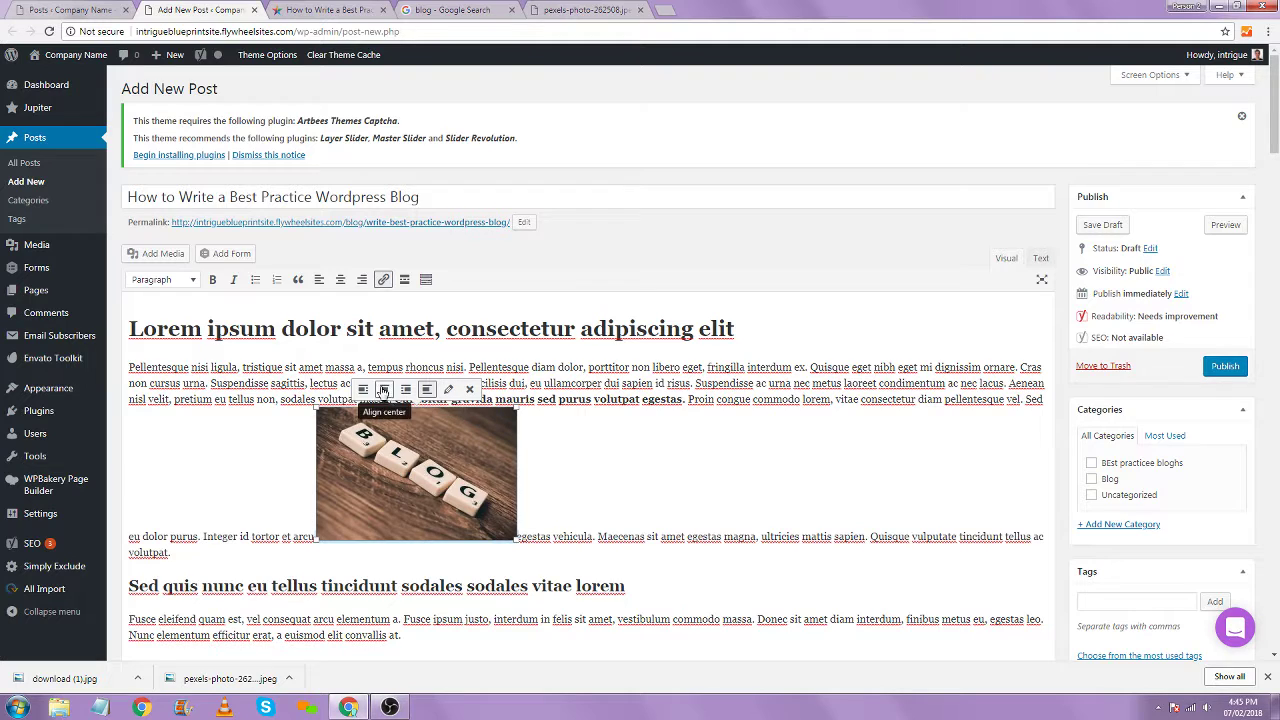
left_click(452, 397)
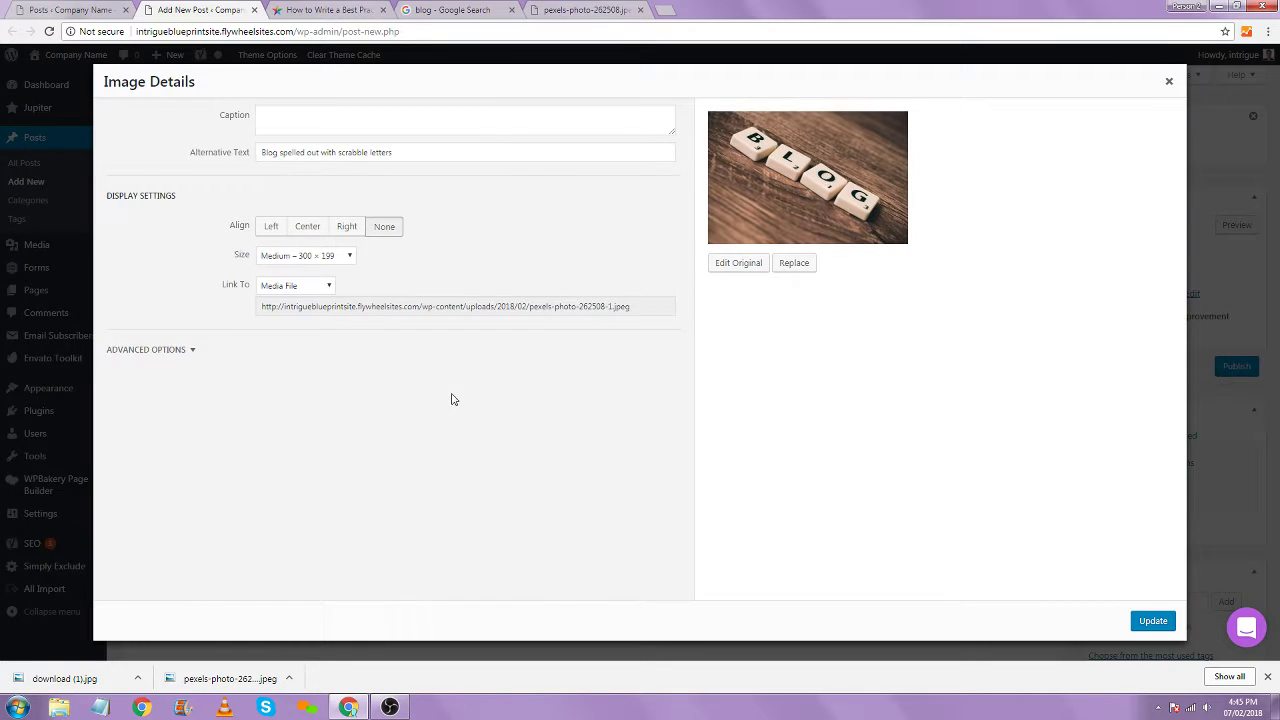
left_click(336, 259)
left_click(305, 294)
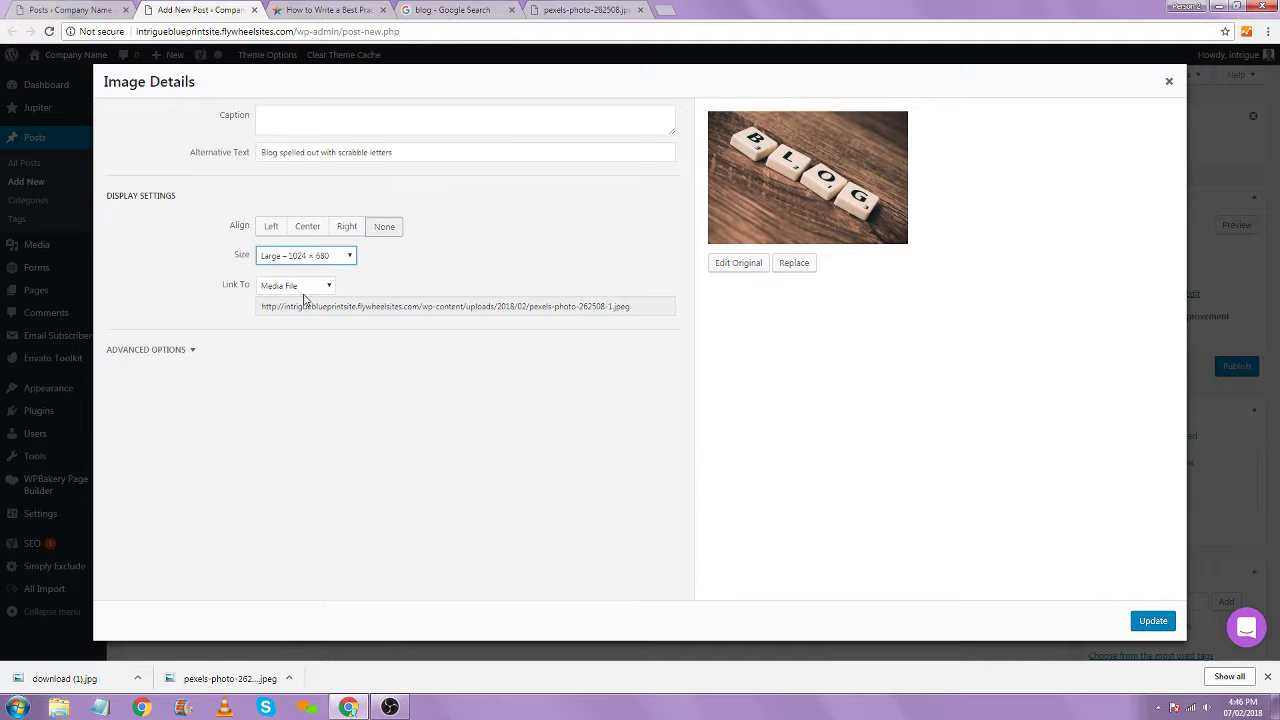
left_click(1152, 620)
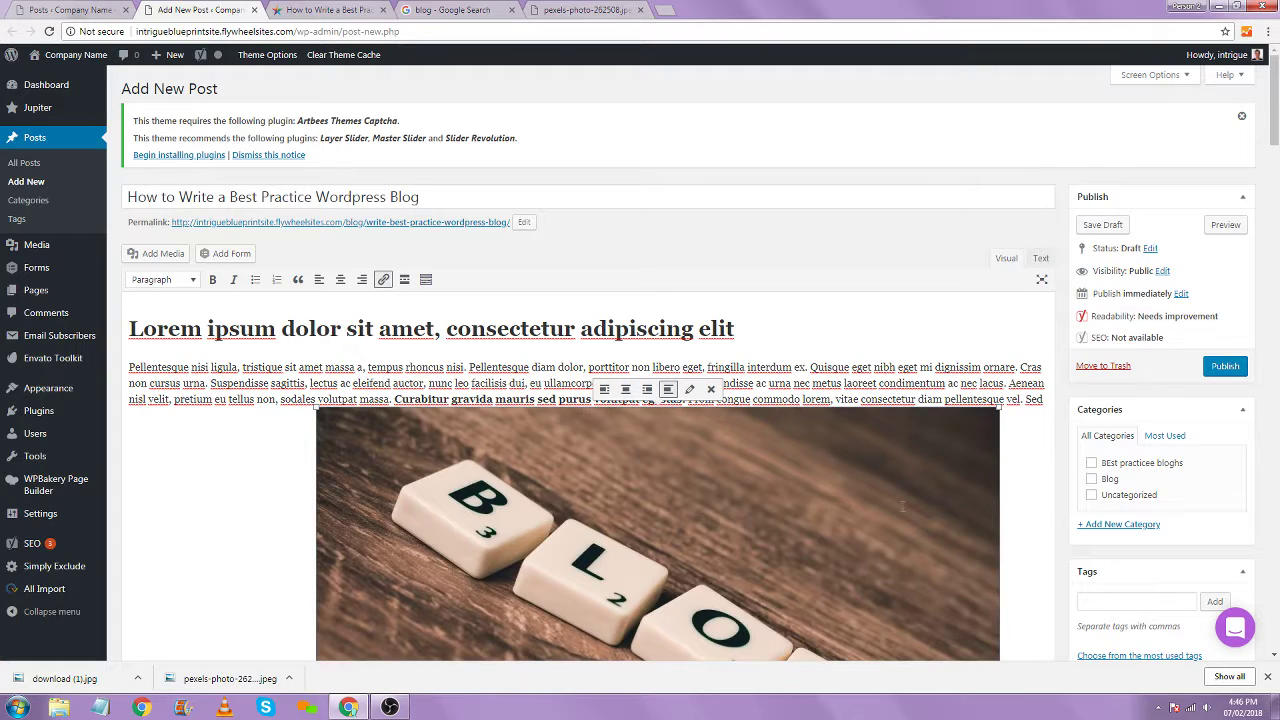
Give the BLOG image a custom size with a width of 599 px and align it right in the post
left_click(689, 389)
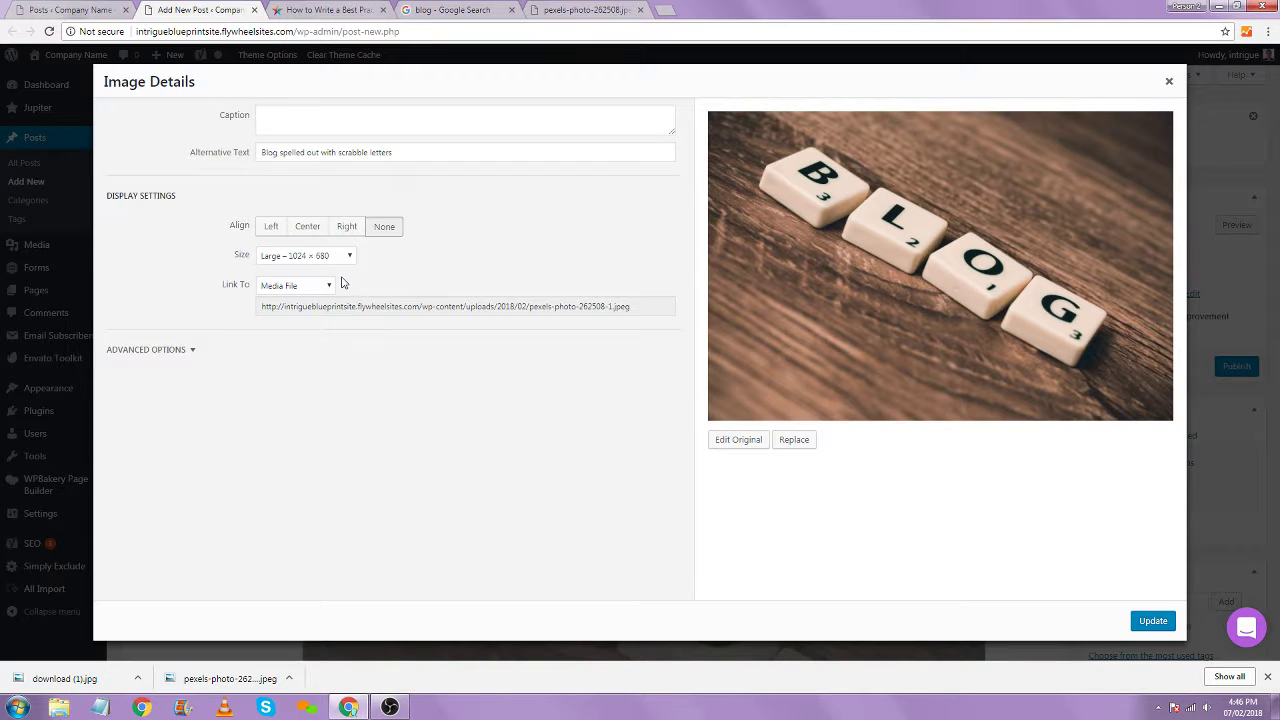
left_click(339, 262)
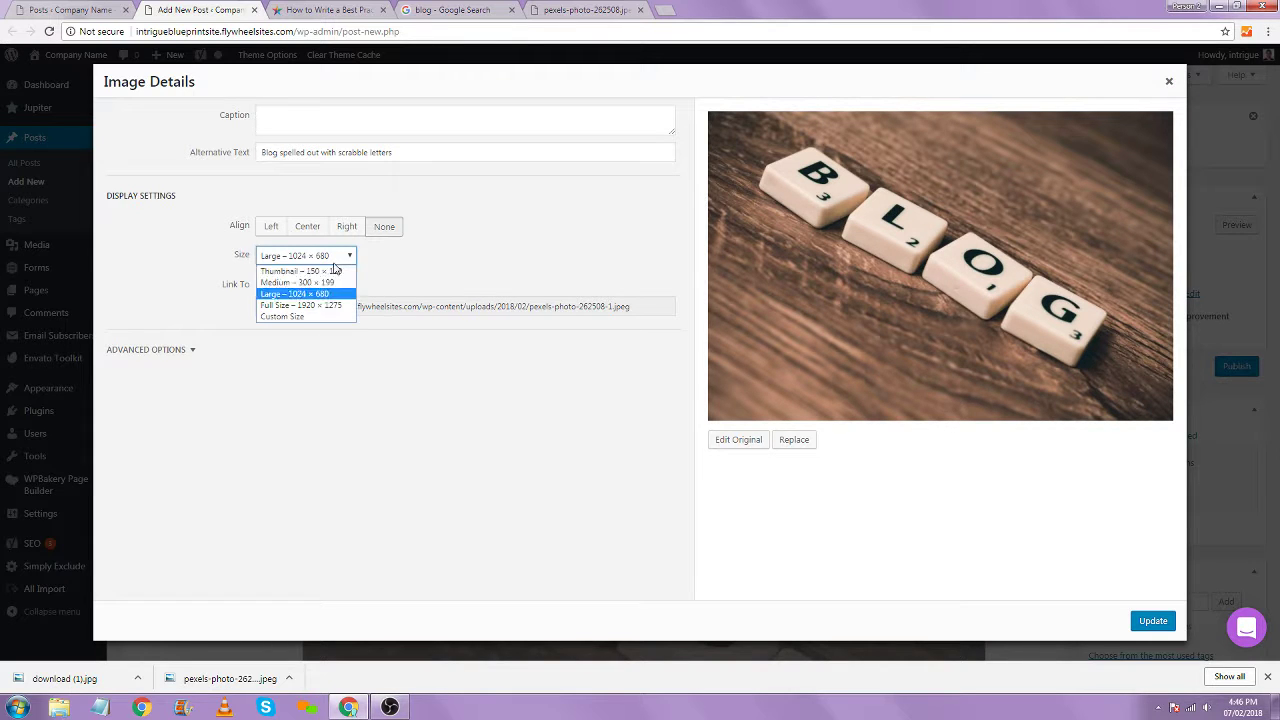
left_click(305, 315)
left_click(276, 293)
double_click(280, 293)
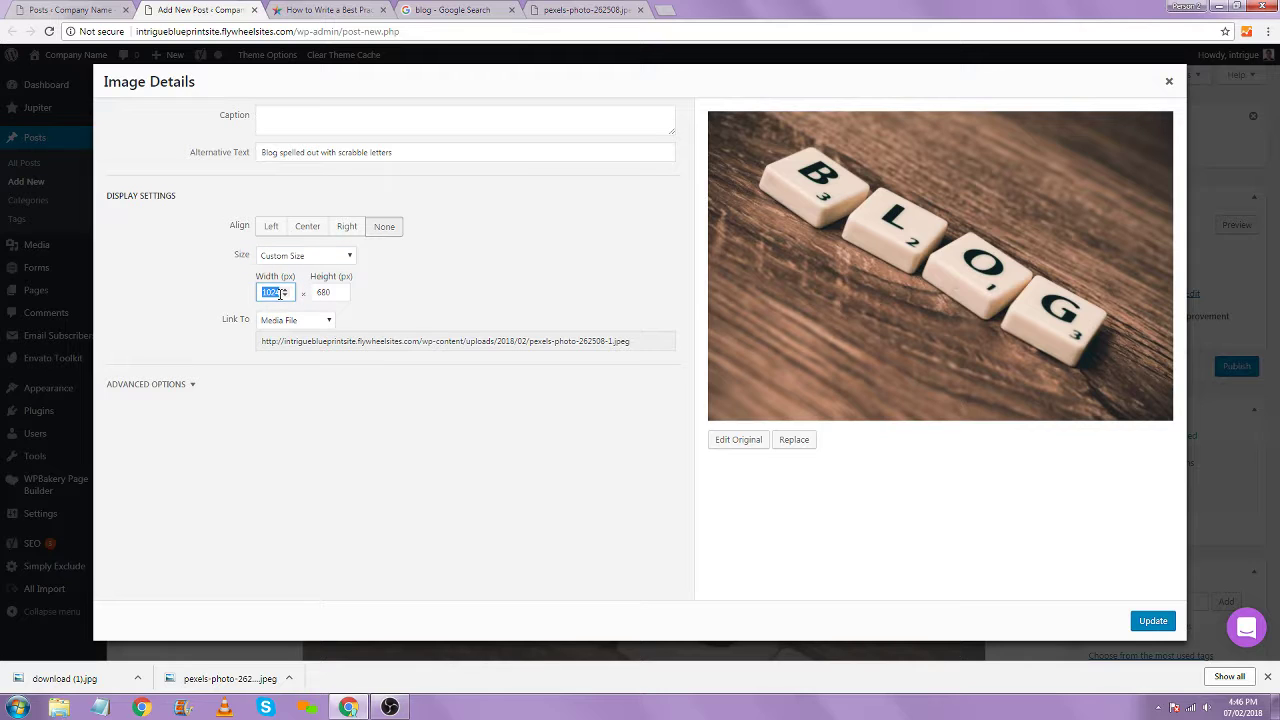
type("599")
key("Tab")
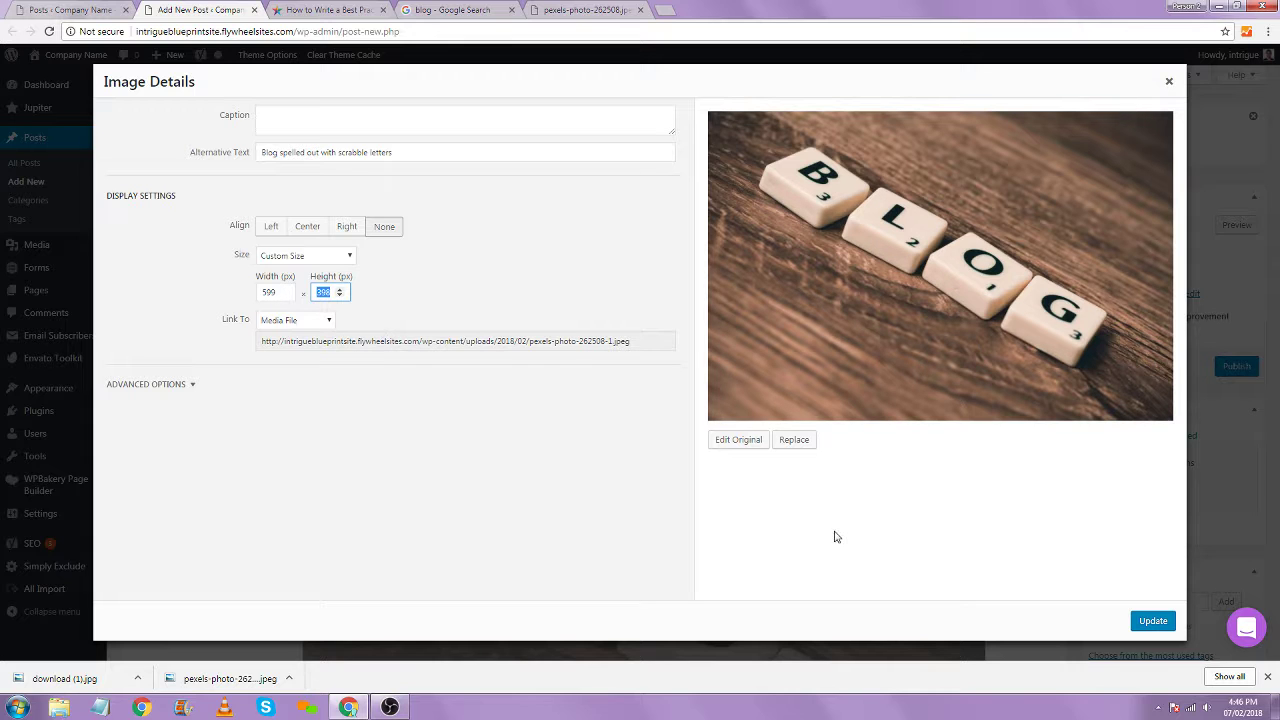
left_click(1140, 620)
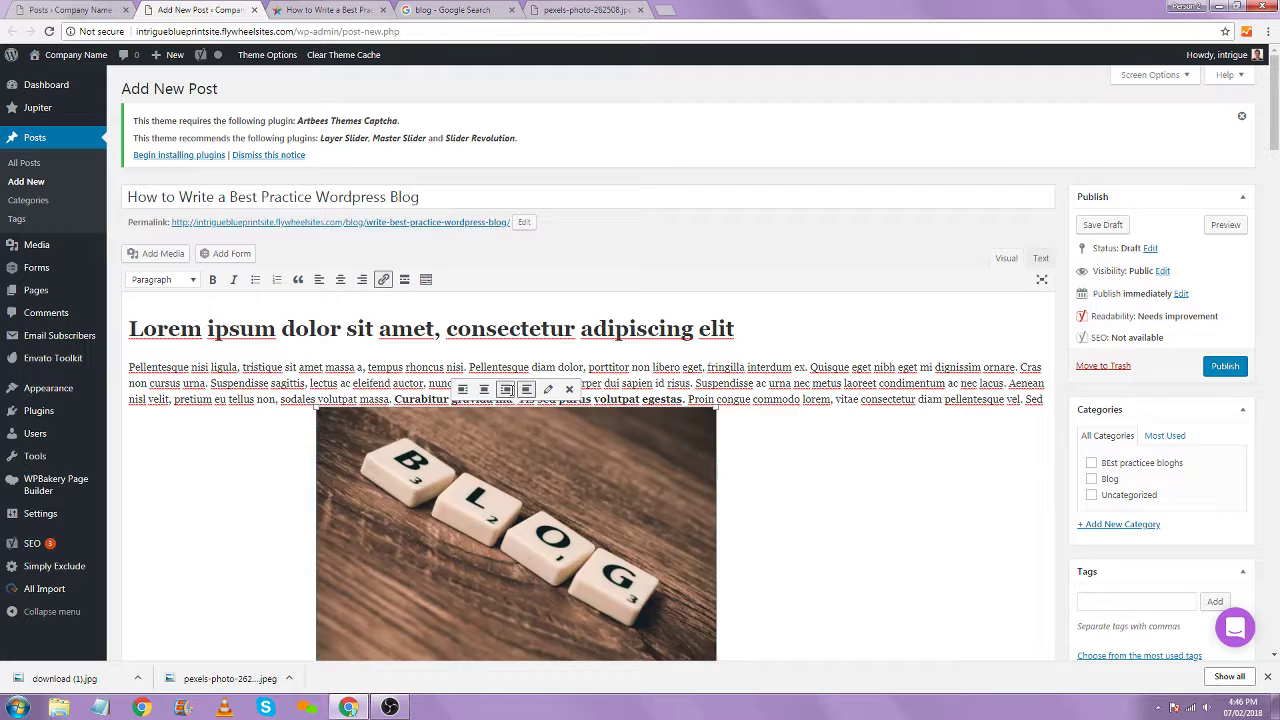
left_click(505, 389)
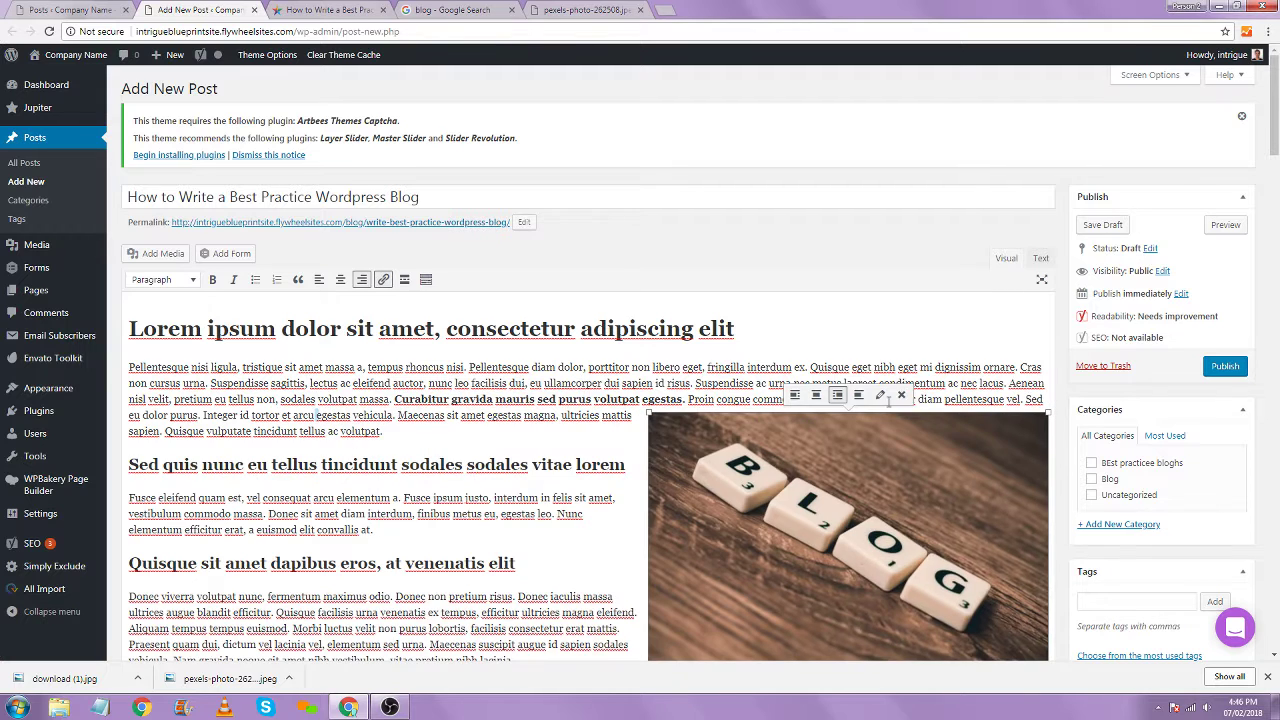
Preview the draft post and check how the text wraps around the BLOG image
left_click(1225, 224)
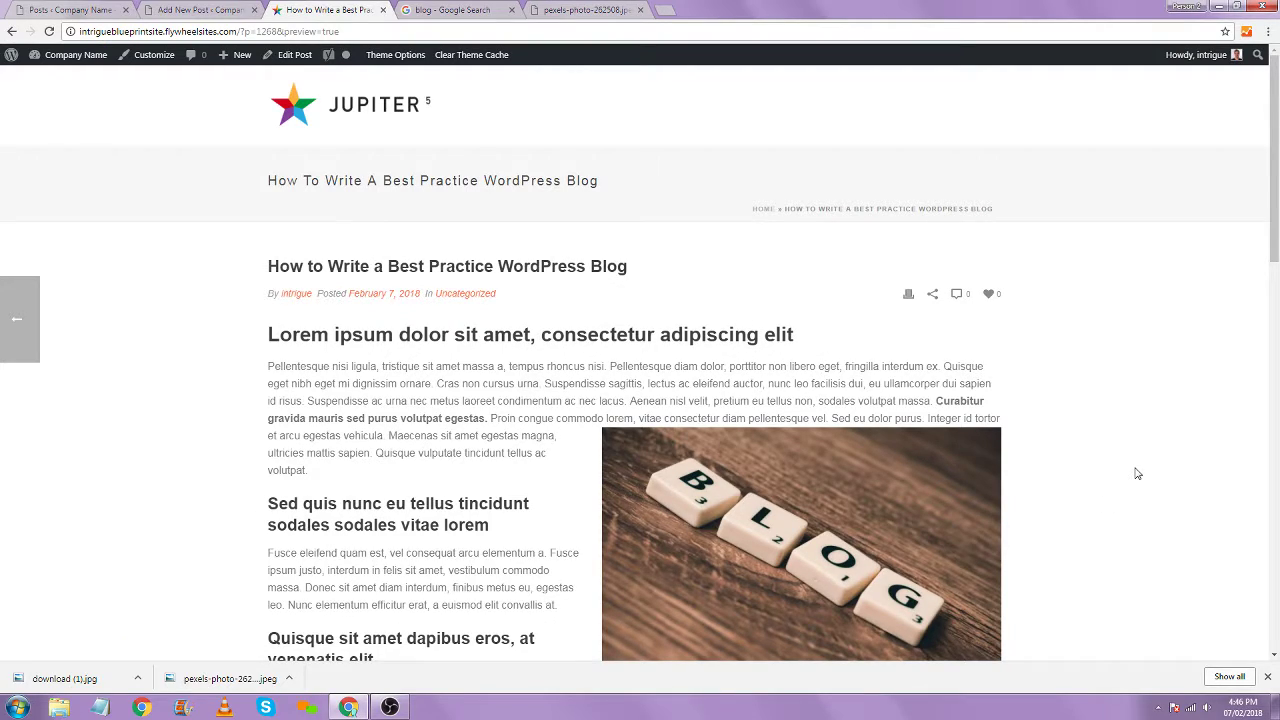
scroll(1133, 476, "down", 5)
scroll(1136, 473, "up", 6)
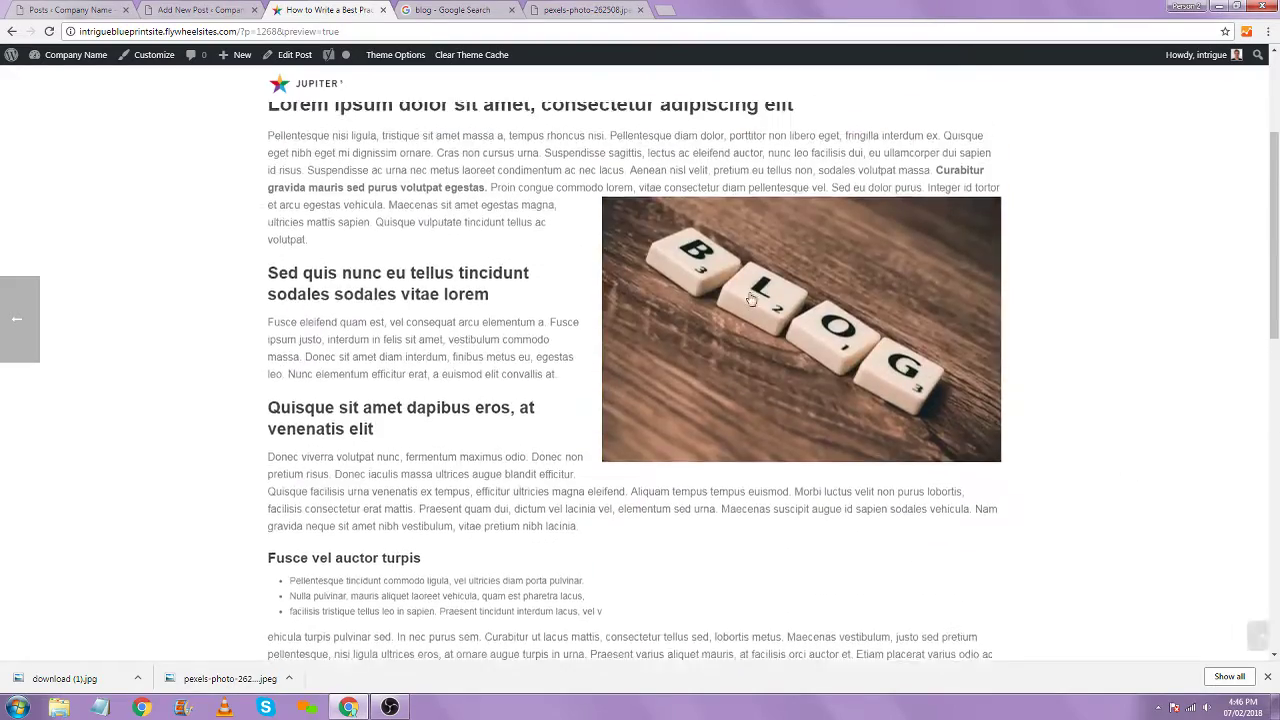
Return to the draft post and add an empty paragraph after the last line of its content
left_click(219, 8)
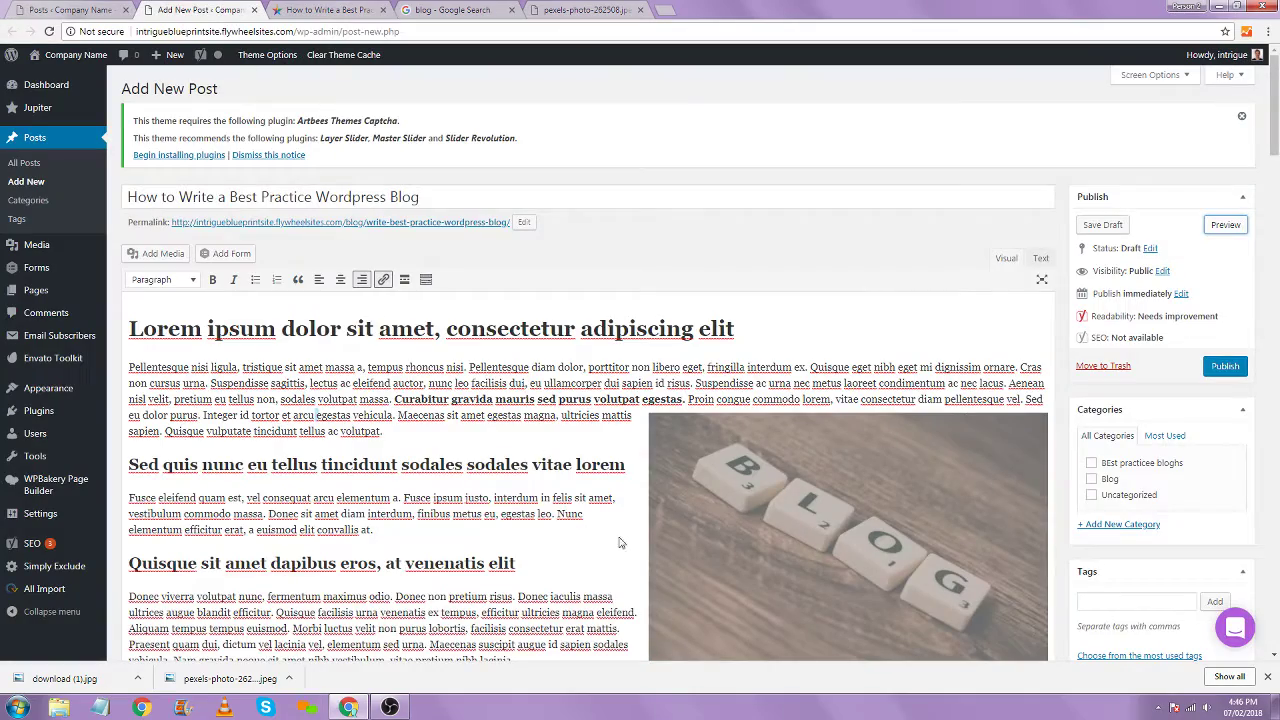
scroll(547, 486, "down", 4)
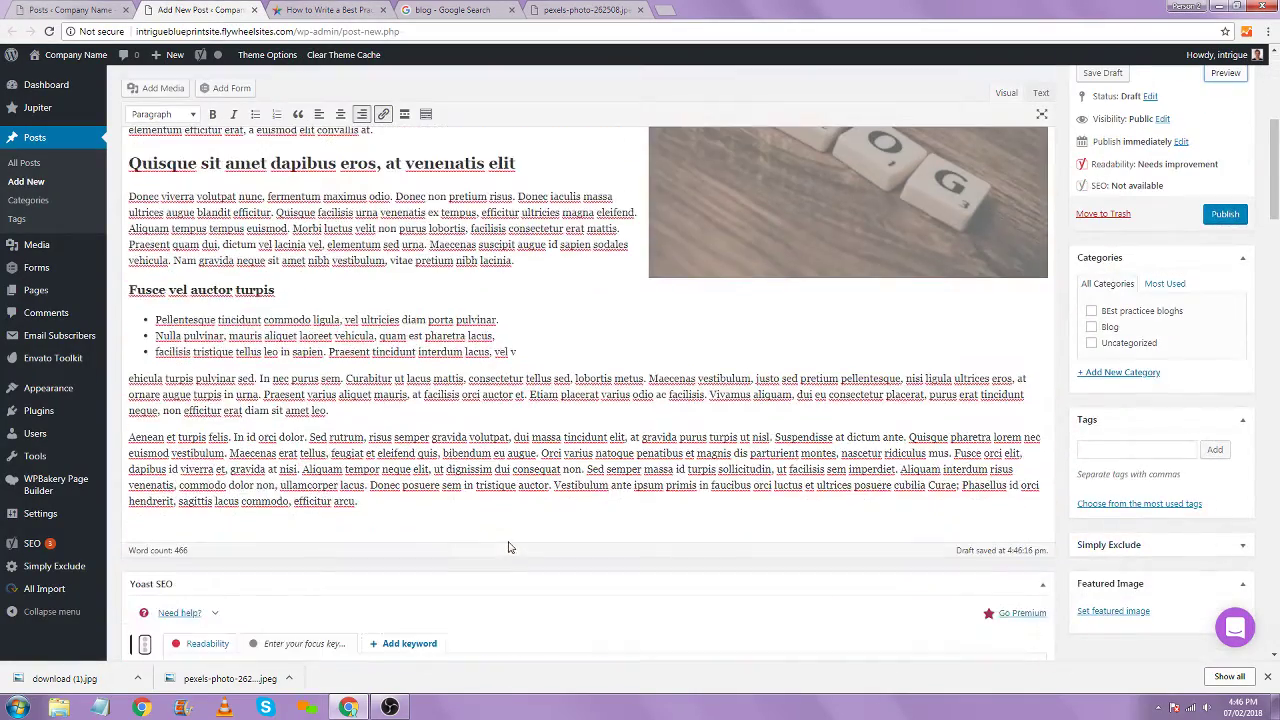
left_click(422, 506)
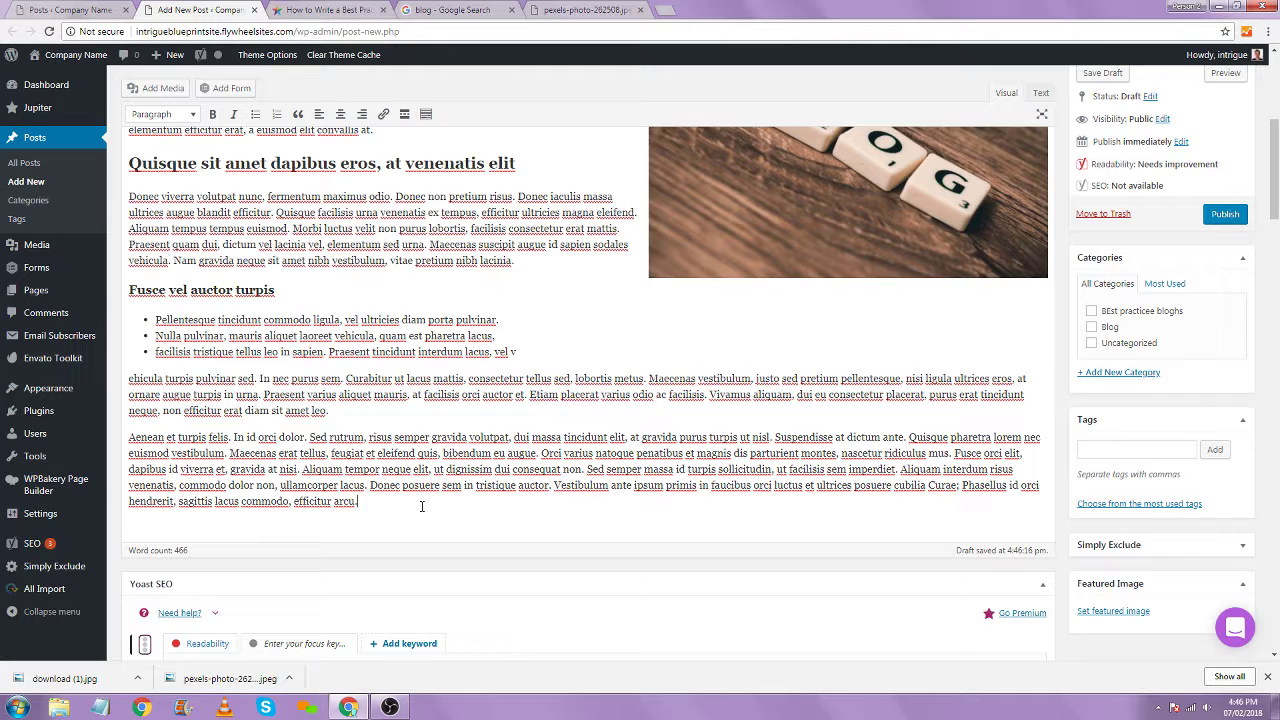
key("Return")
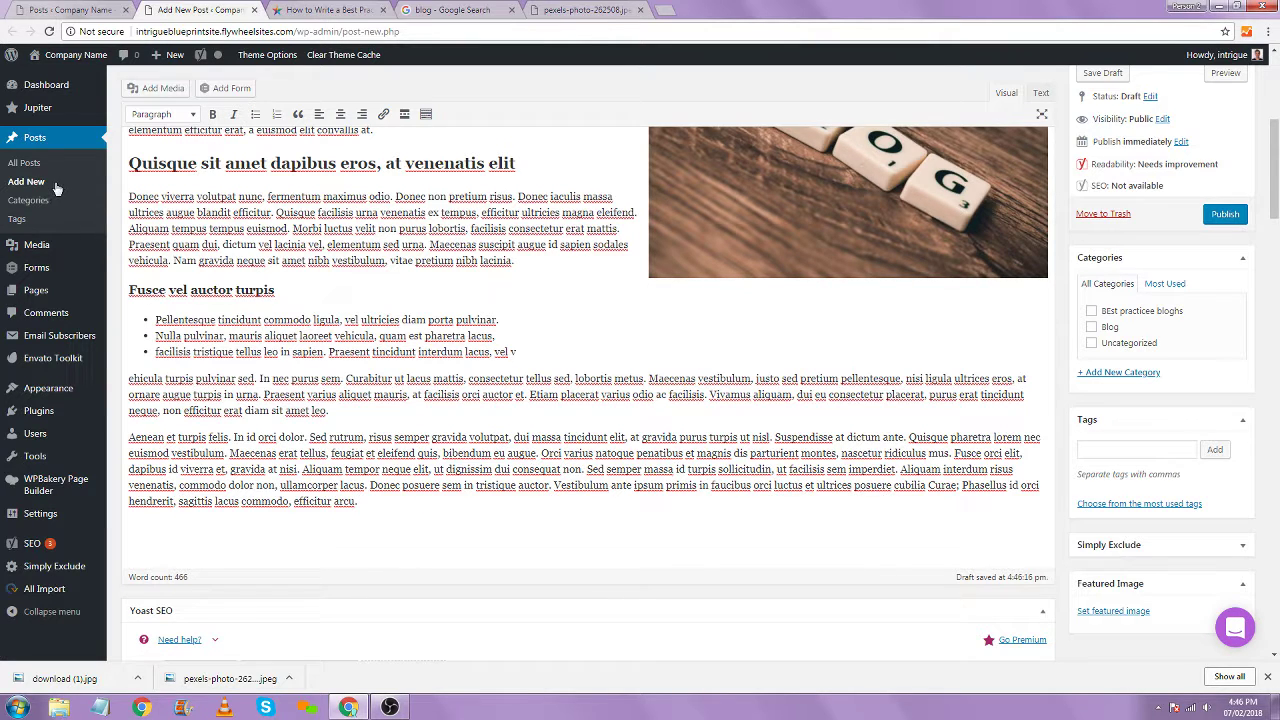
Open the site's Media Library in a new tab and upload IntrigueMedia_MAPExplainer_Print_PDF from Downloads
middle_click(48, 247)
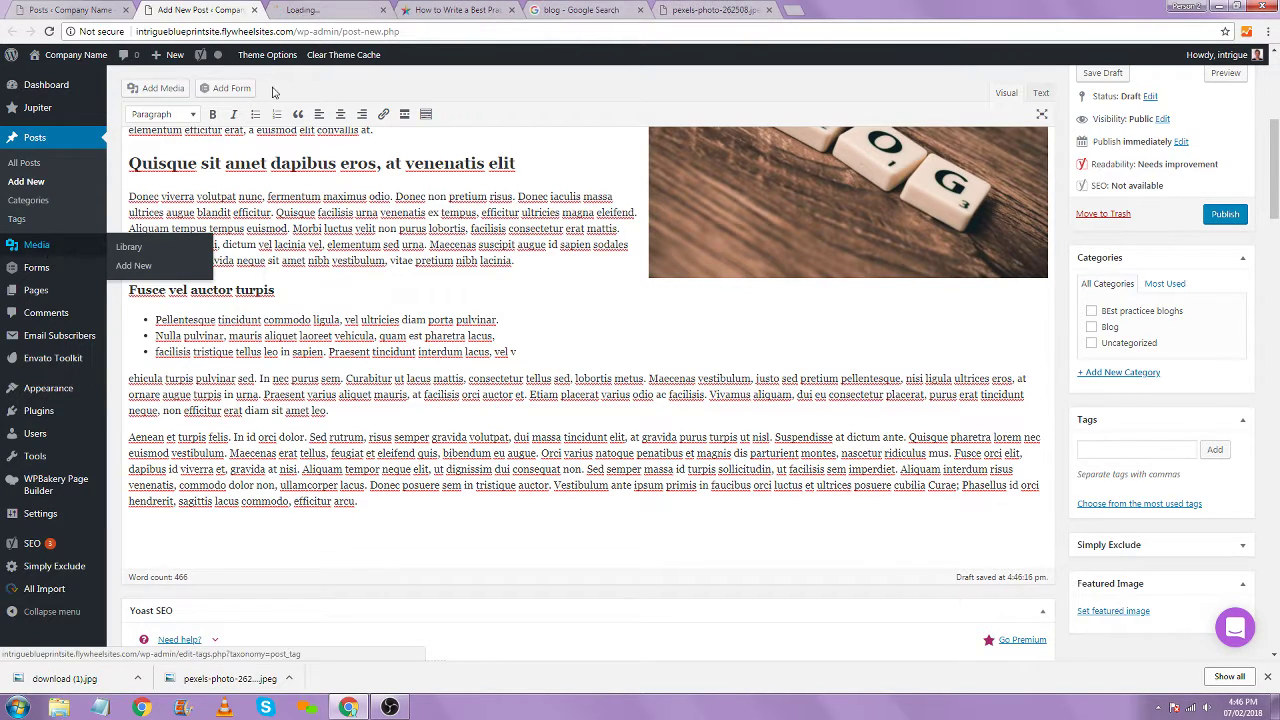
left_click(336, 8)
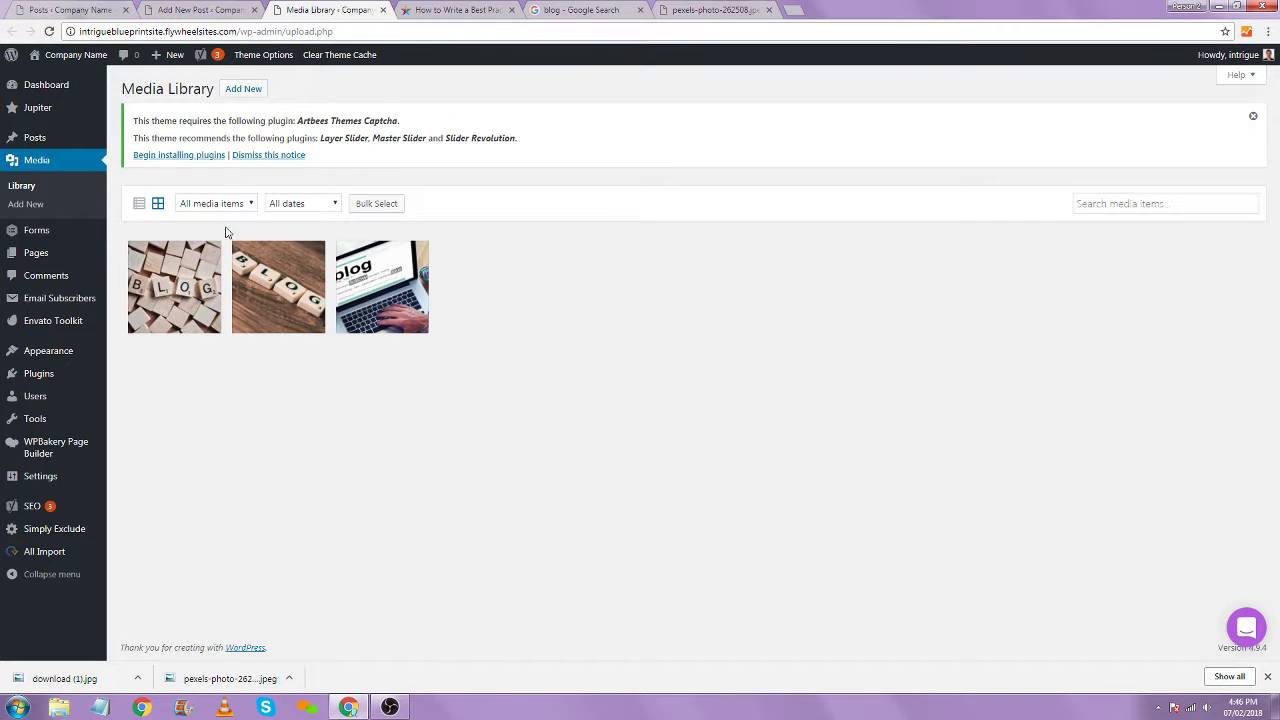
left_click(242, 91)
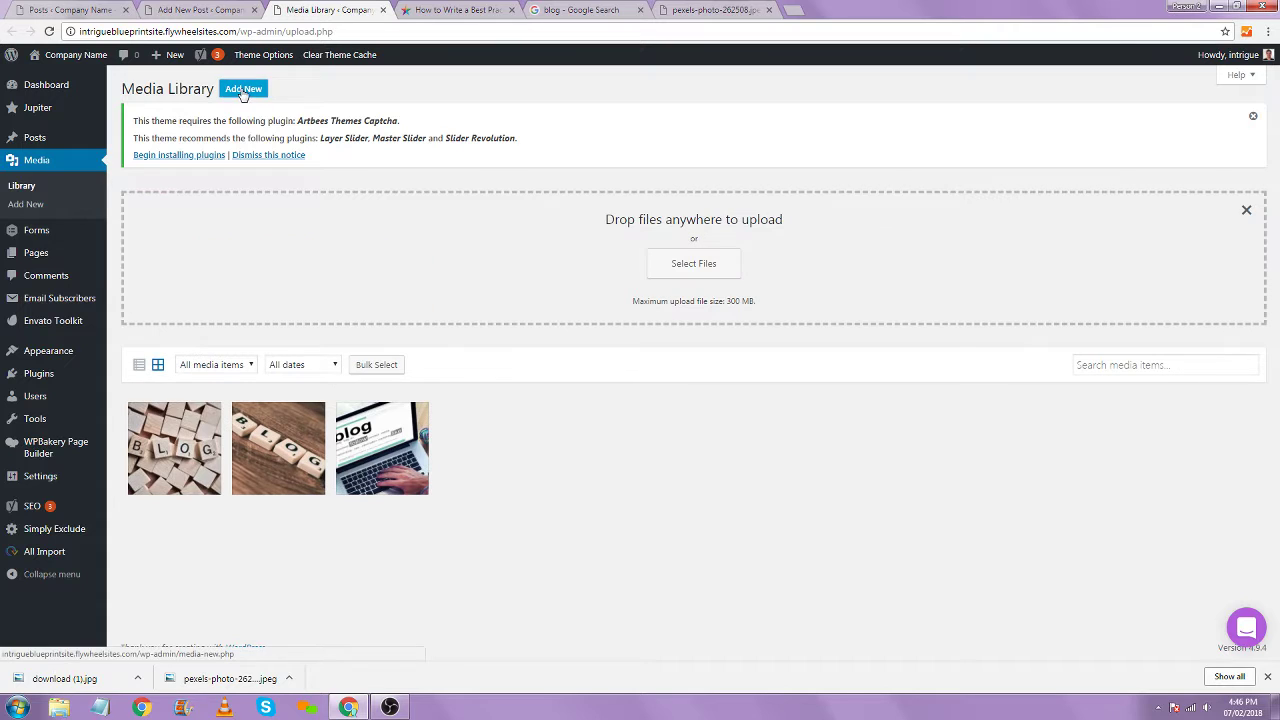
left_click(670, 270)
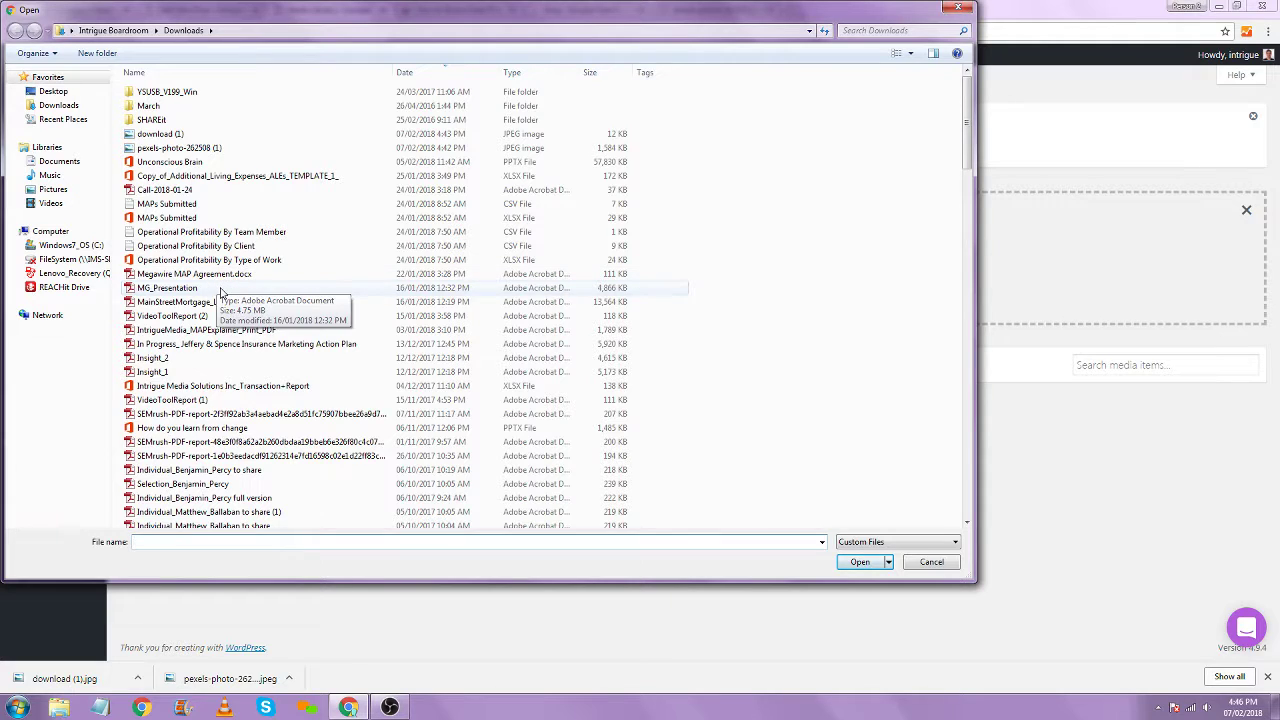
left_click(311, 333)
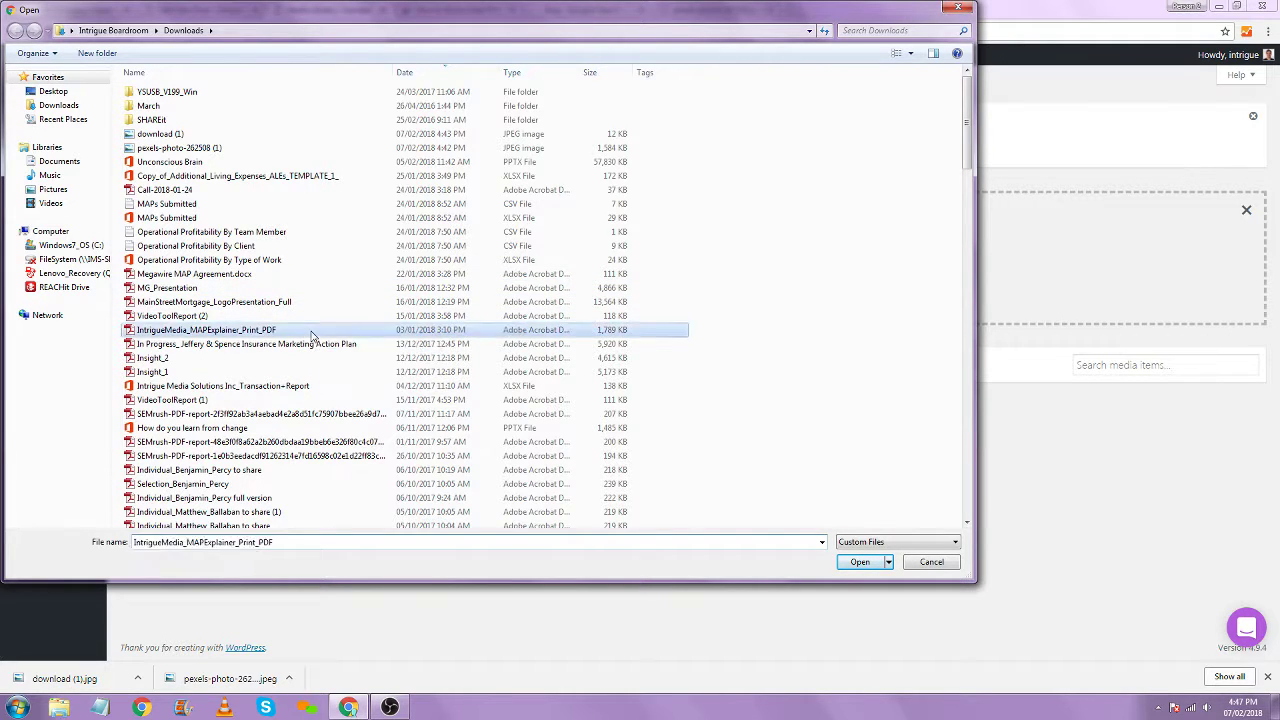
double_click(311, 333)
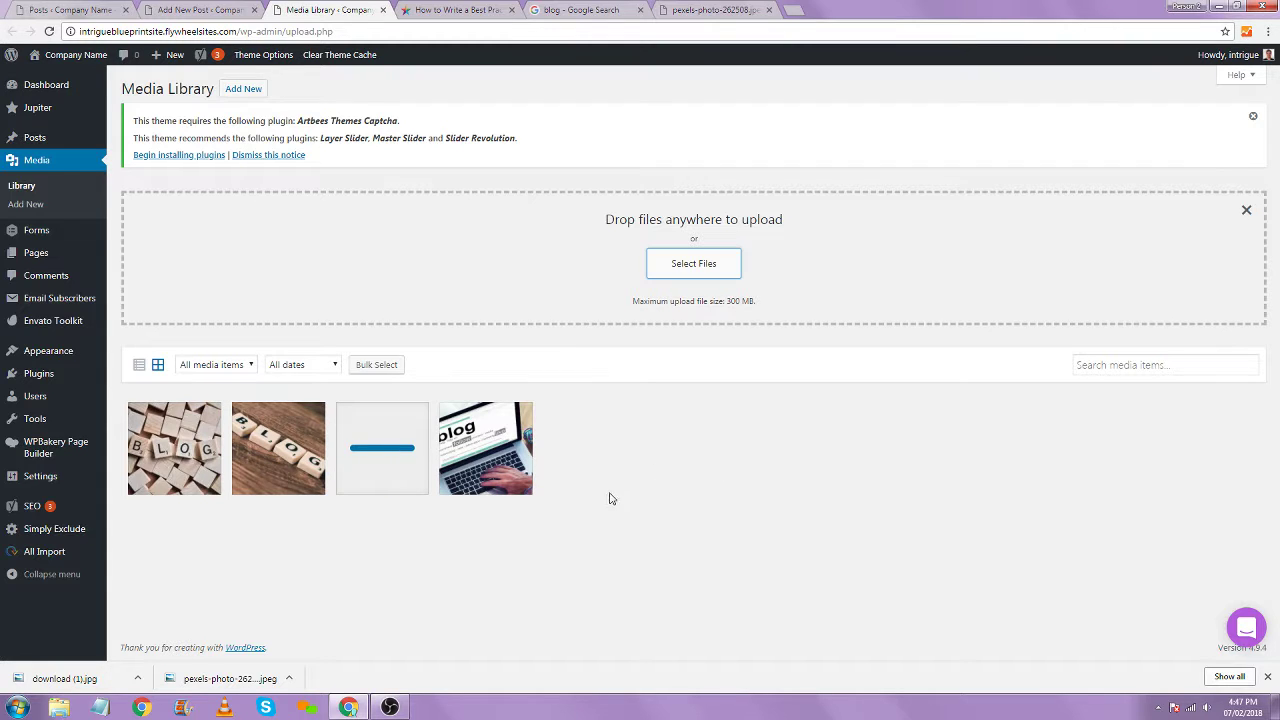
Open the attachment details of the uploaded PDF and select its complete file URL
left_click(160, 445)
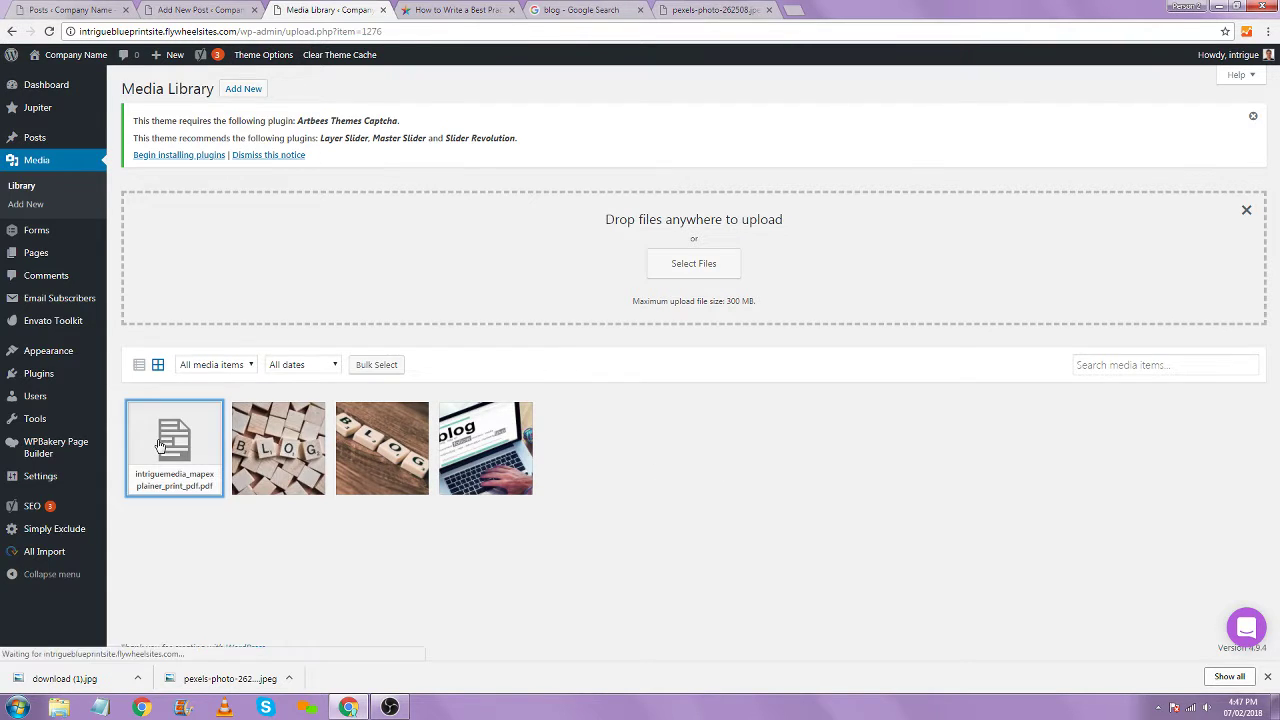
left_click(1128, 188)
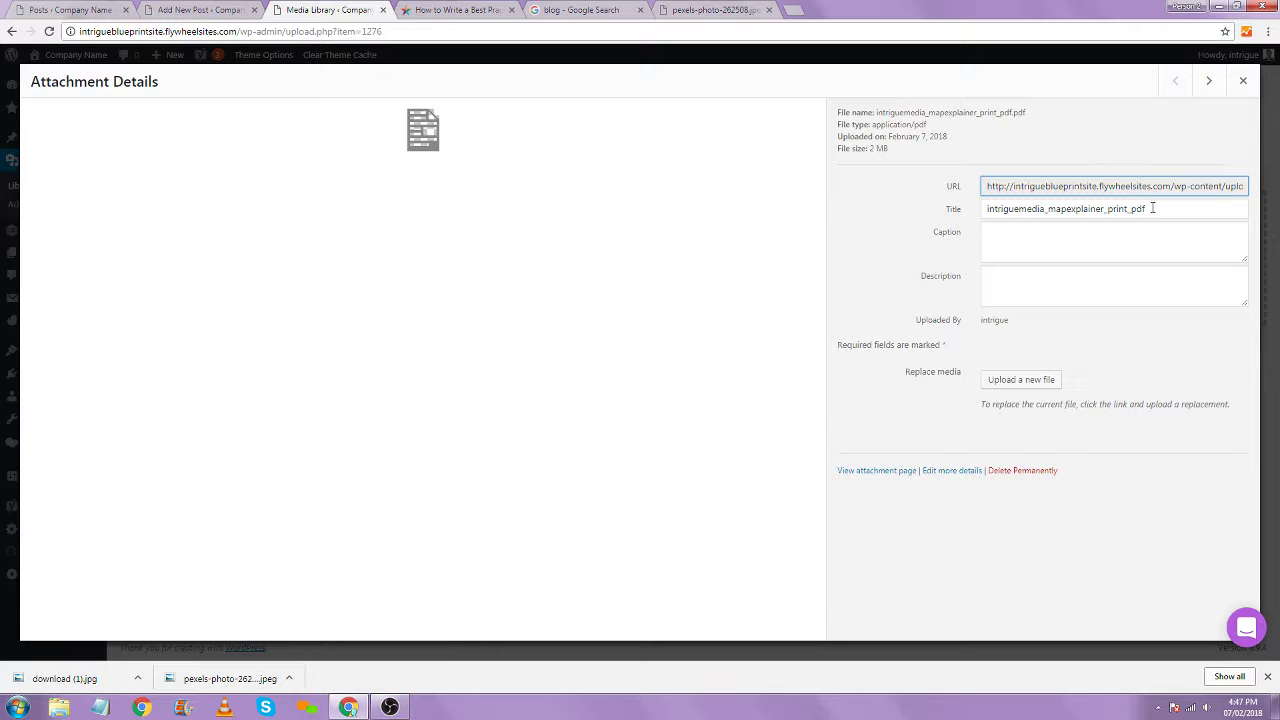
key("ctrl+a")
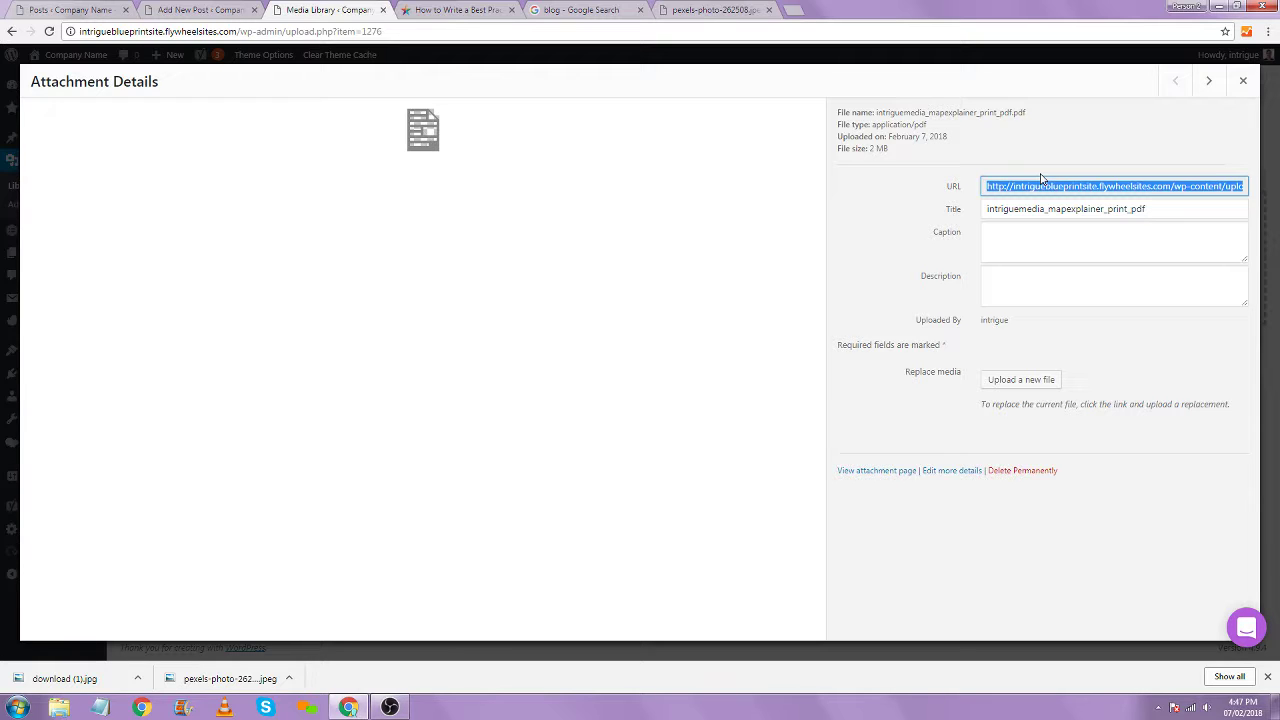
left_click(1043, 171)
left_click(1004, 186)
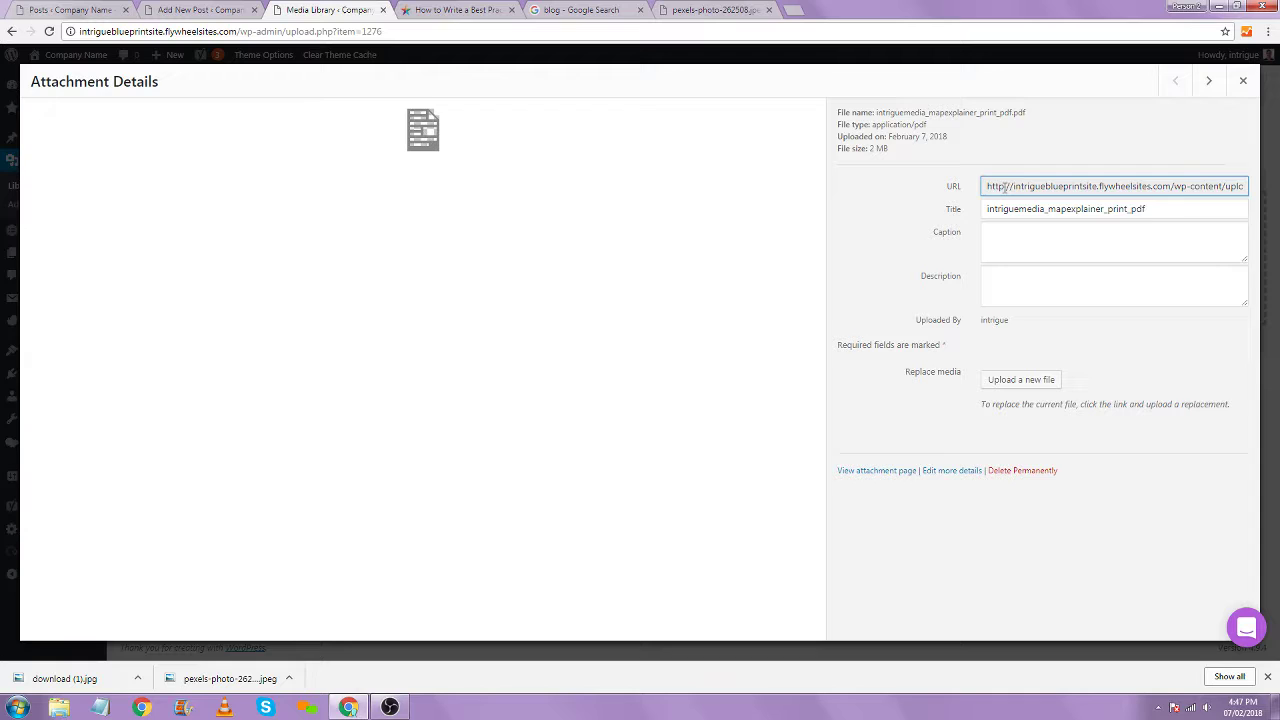
key("End")
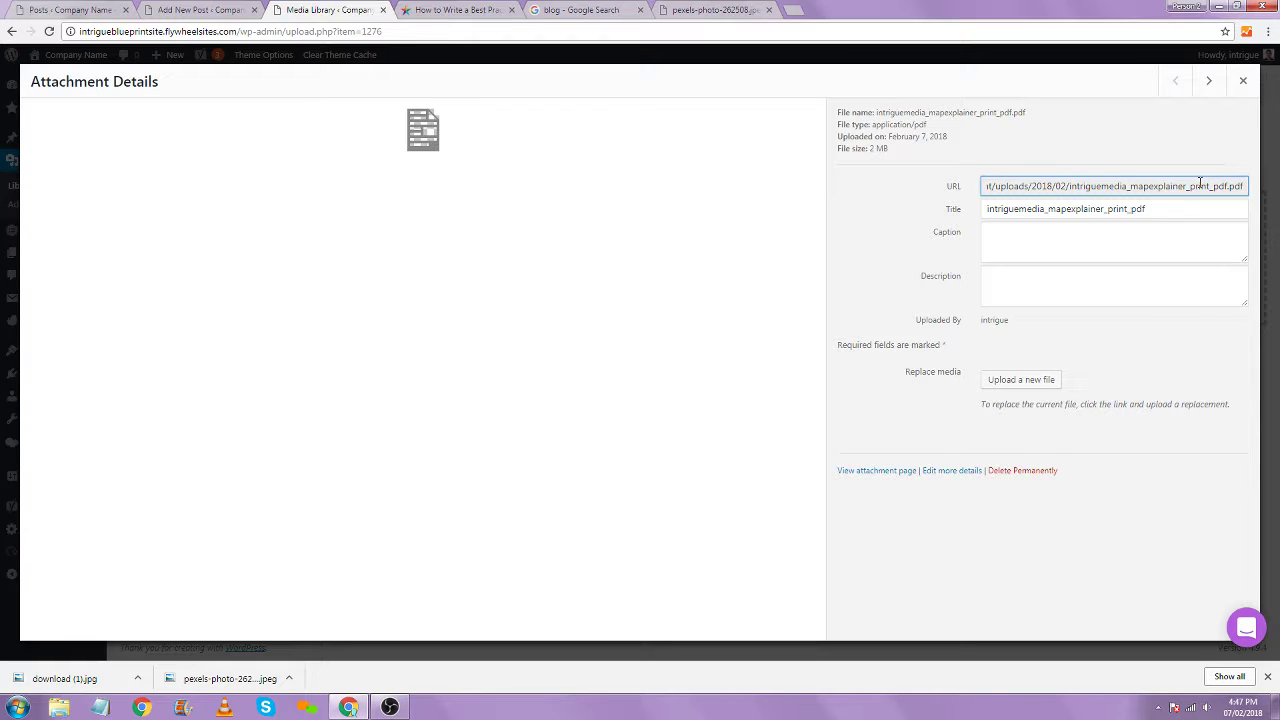
key("ctrl+a")
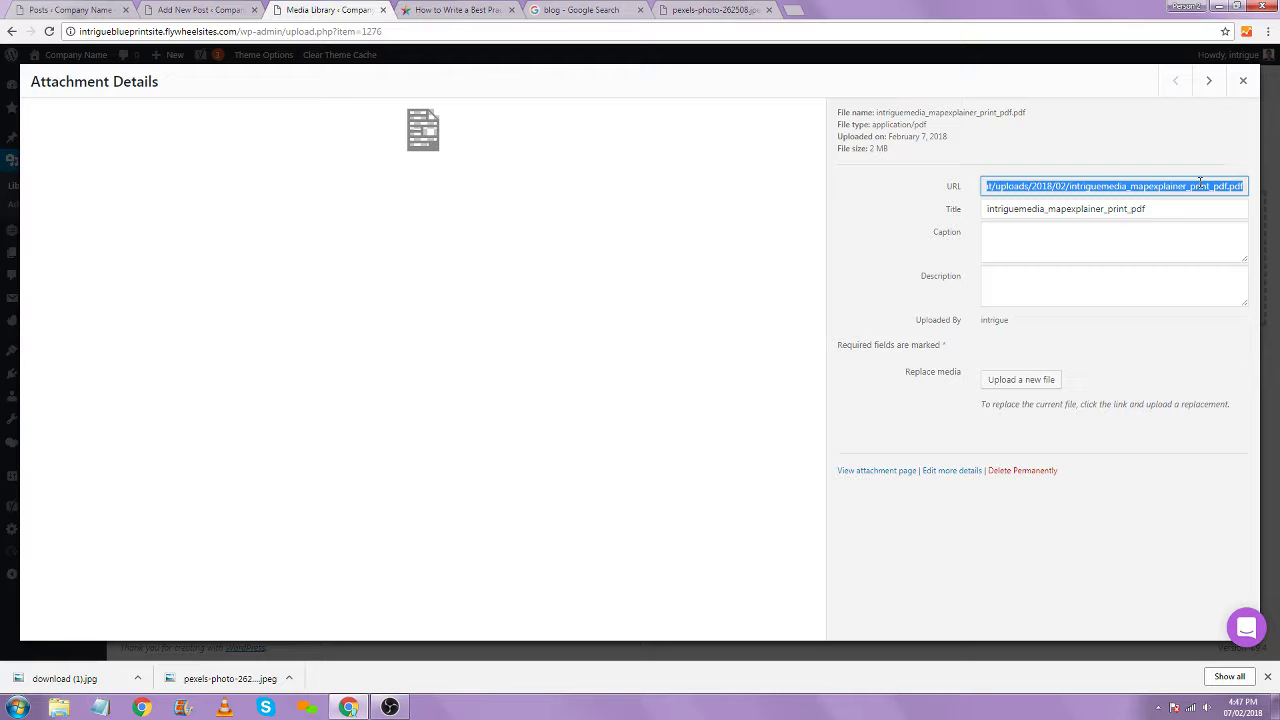
View the PDF at its selected URL in a new tab, close that tab and return to the draft post
right_click(1200, 183)
left_click(1198, 205)
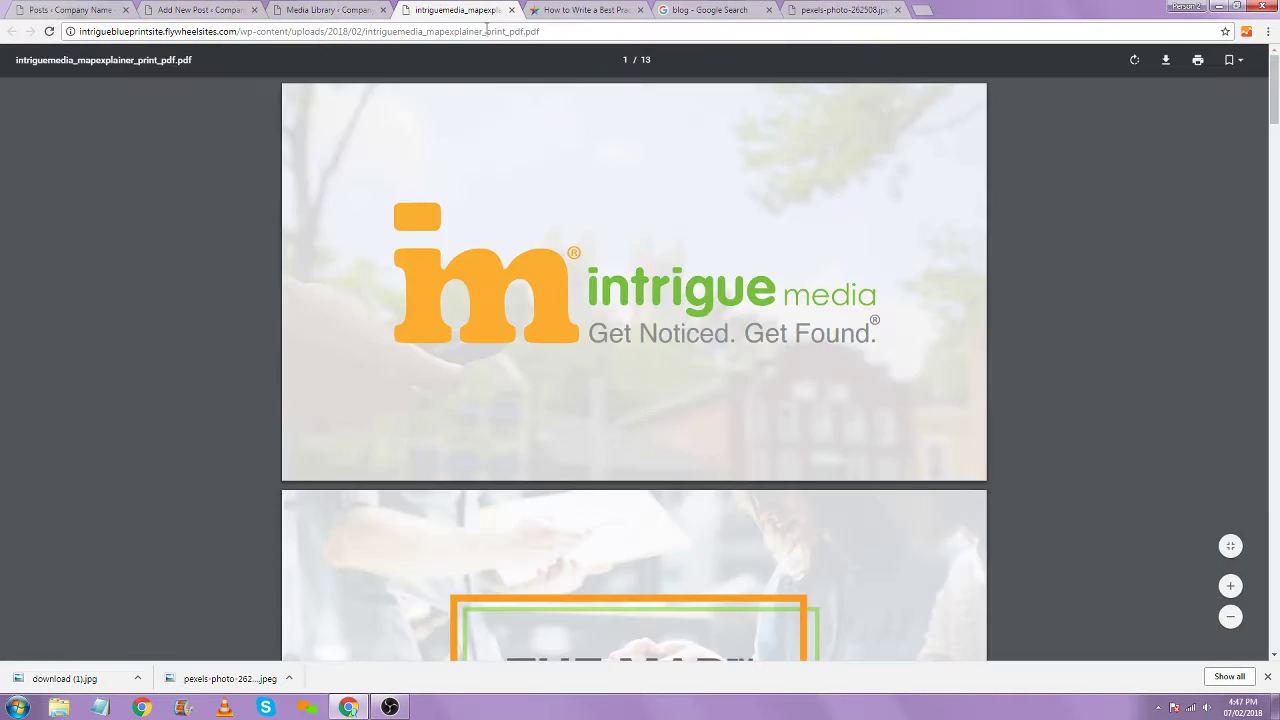
left_click(487, 31)
middle_click(472, 10)
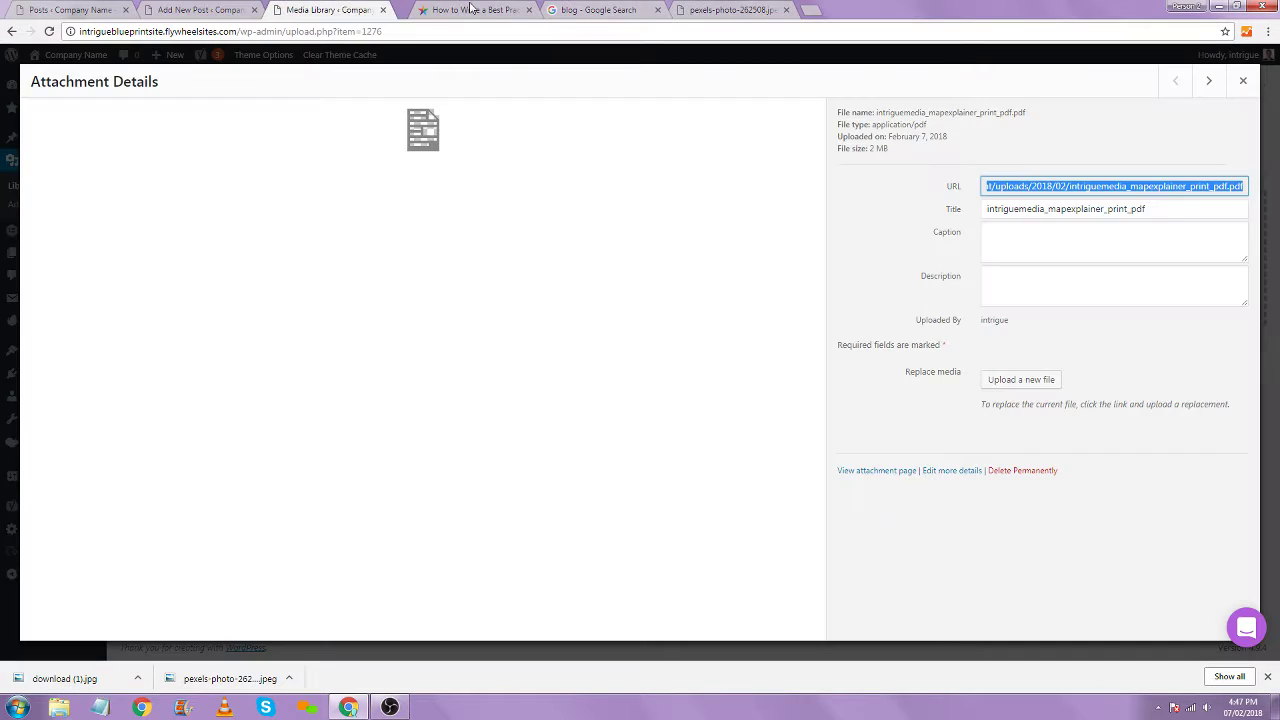
left_click(200, 10)
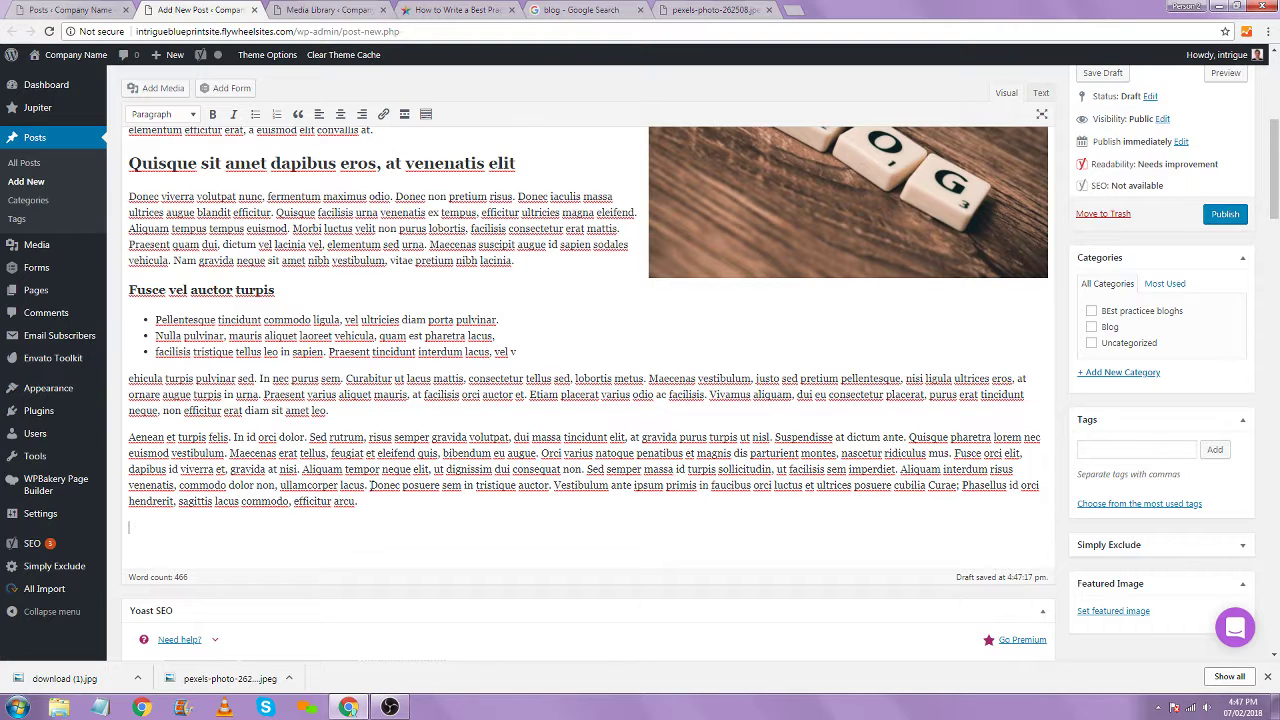
Link the last paragraph's closing text, from "Donec posuere" to "efficitur arcu.", to the URL of the uploaded PDF
left_click(390, 503, "shift")
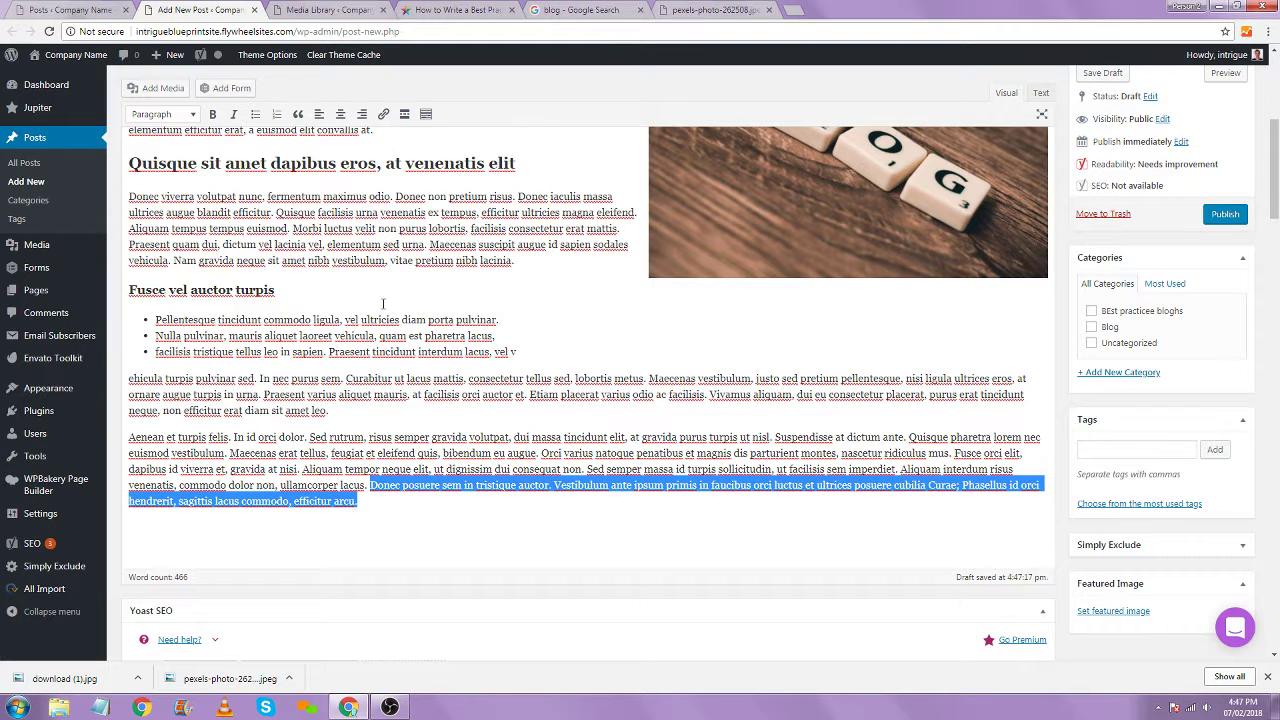
left_click(383, 114)
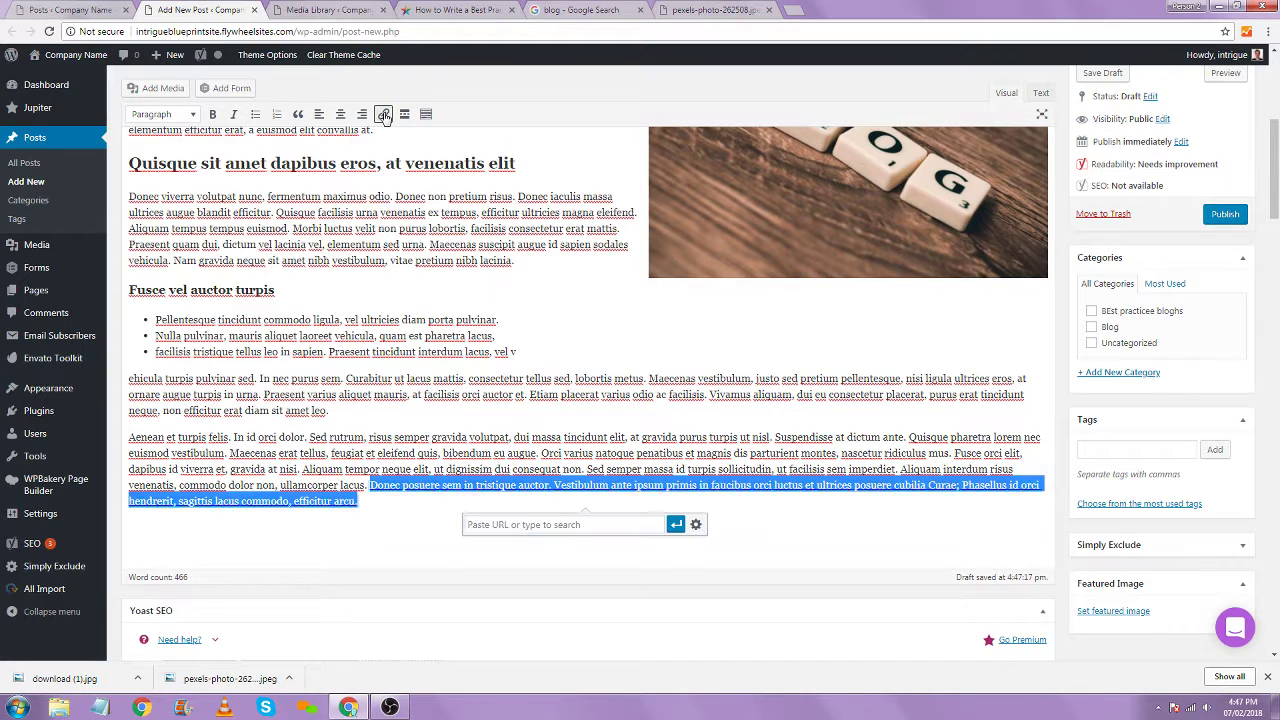
key("ctrl+v")
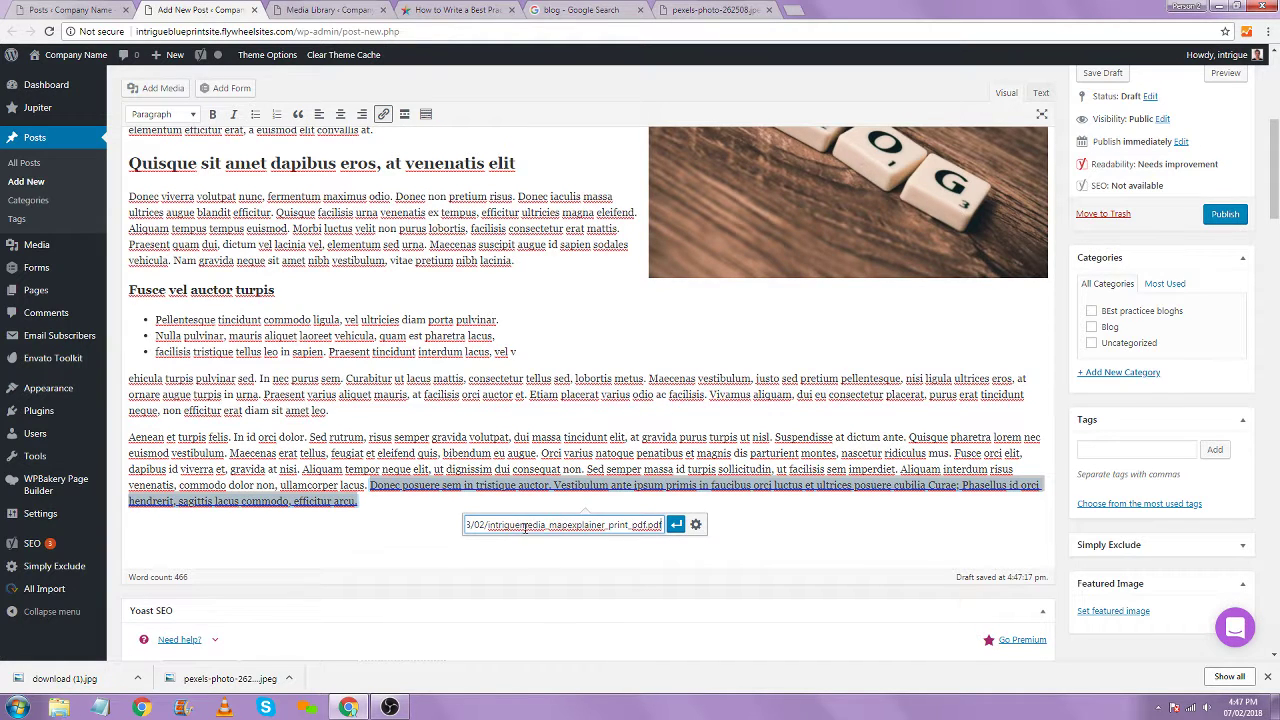
key("ctrl+z")
right_click(587, 524)
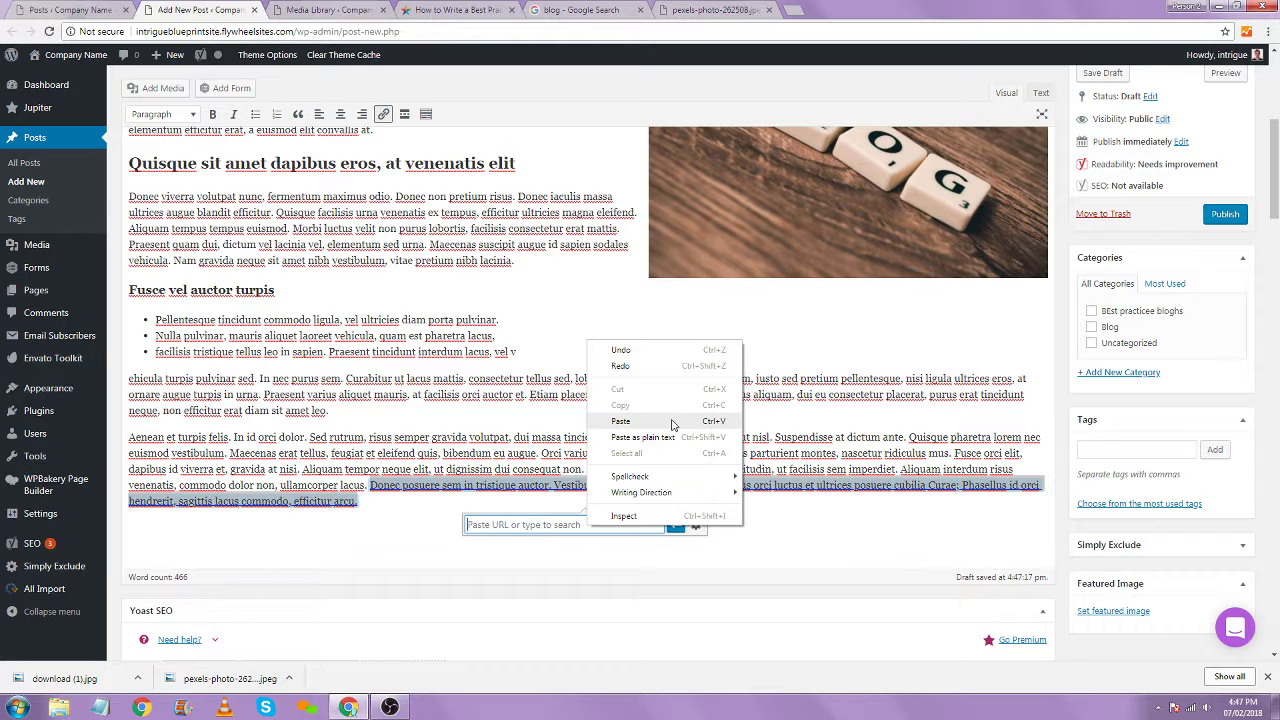
left_click(621, 421)
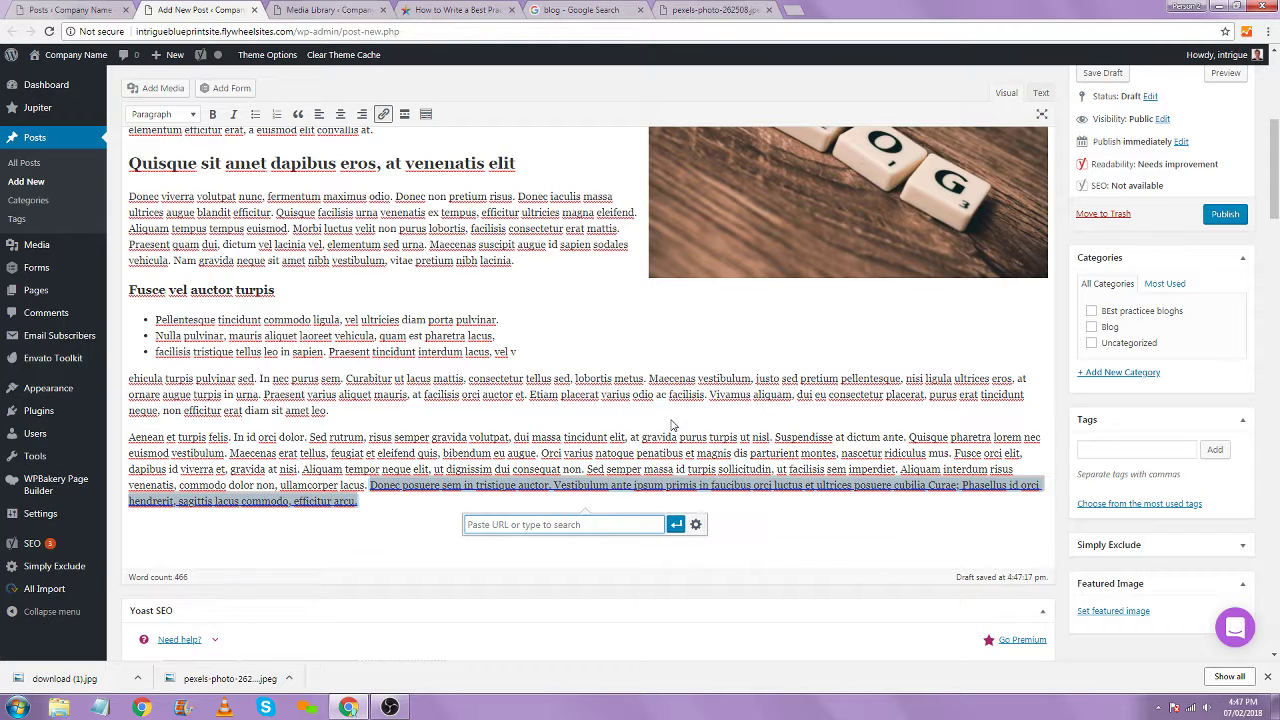
left_click(676, 524)
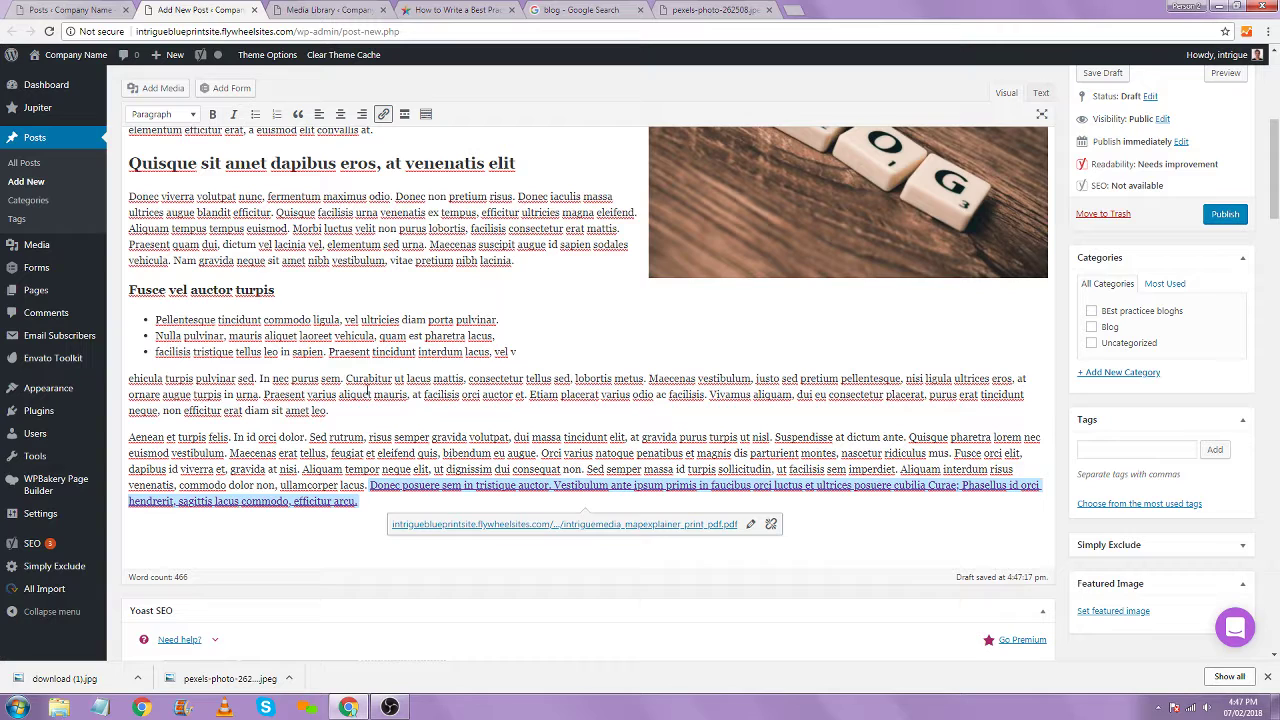
Try linking "on efficitur erat diam sit amet leo." to the PDF by pasting its URL over the selected text, and undo it
left_click_drag(328, 410, 167, 411)
right_click(167, 411)
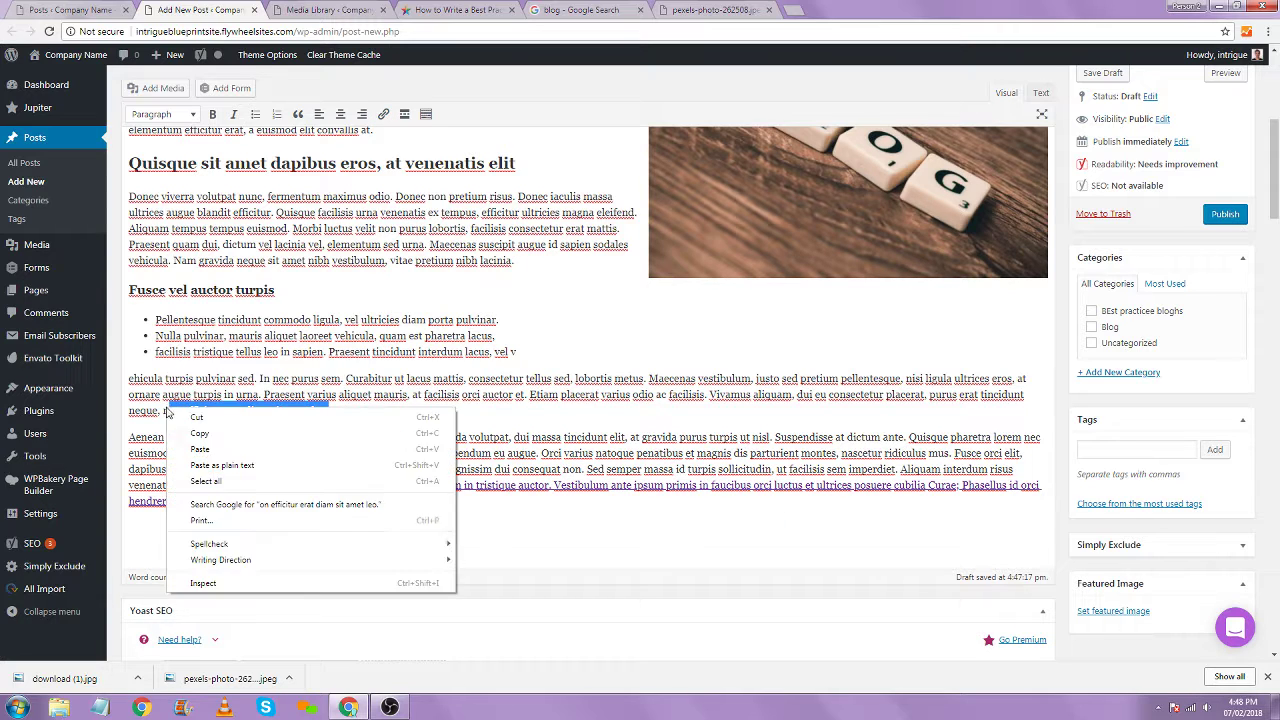
left_click(233, 448)
key("ctrl+v")
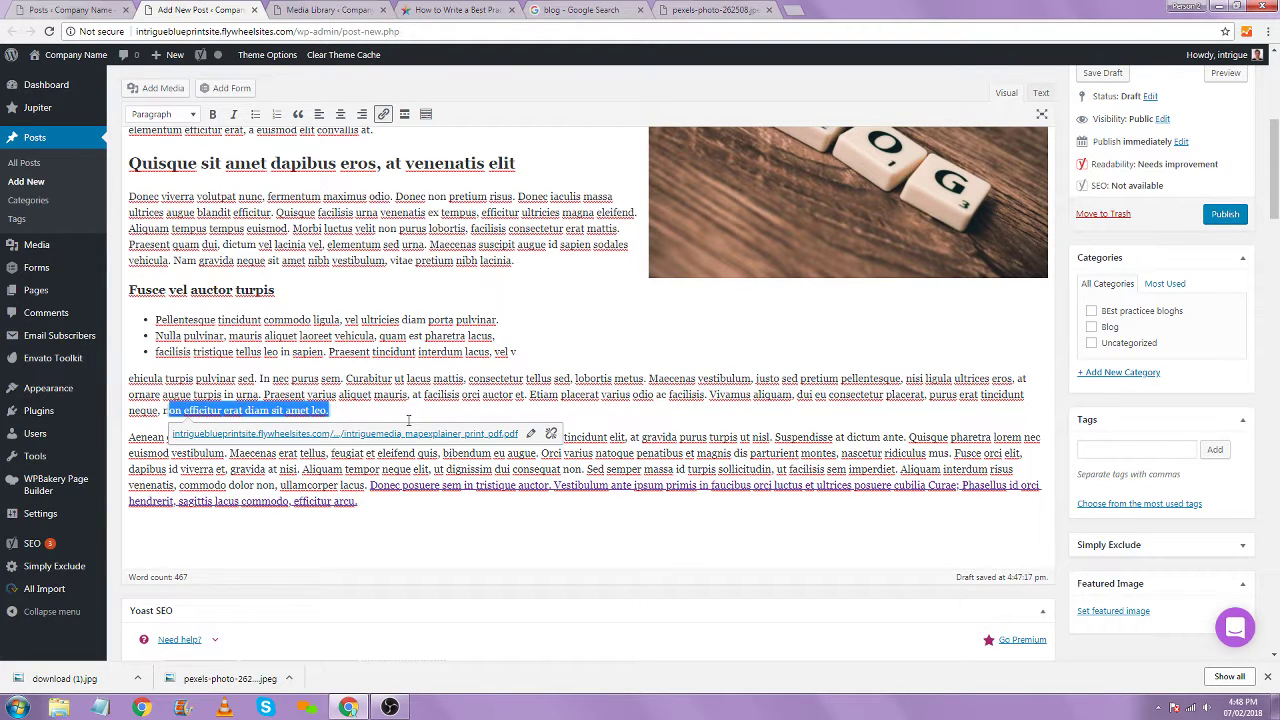
key("ctrl+z")
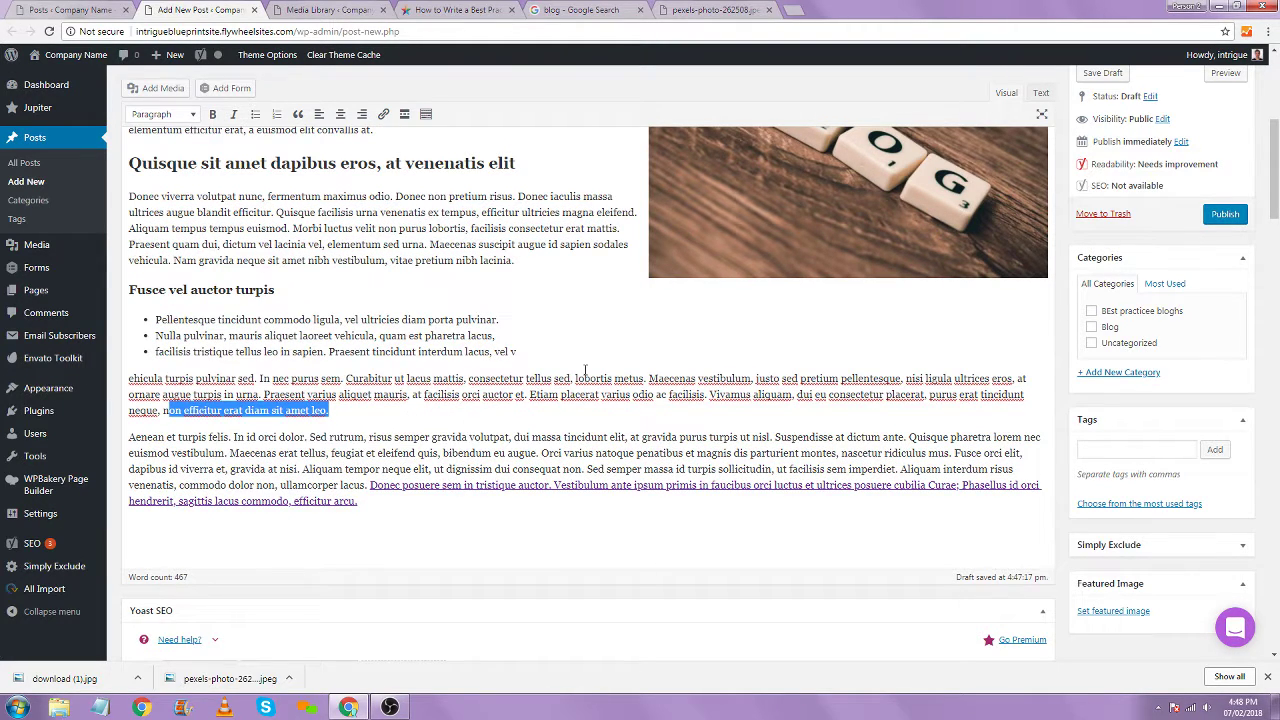
Preview the draft post and test the PDF link at the end of its last paragraph
left_click(598, 380)
left_click(1219, 77)
left_click(410, 8)
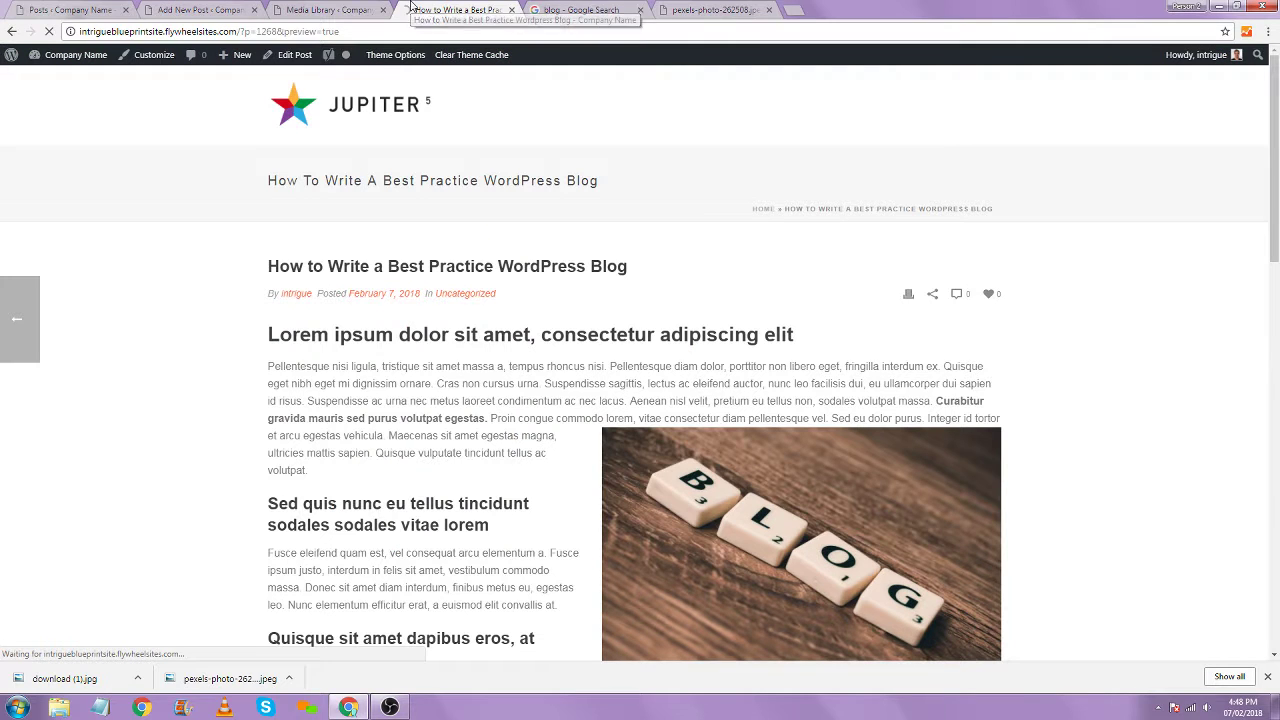
scroll(655, 312, "down", 3)
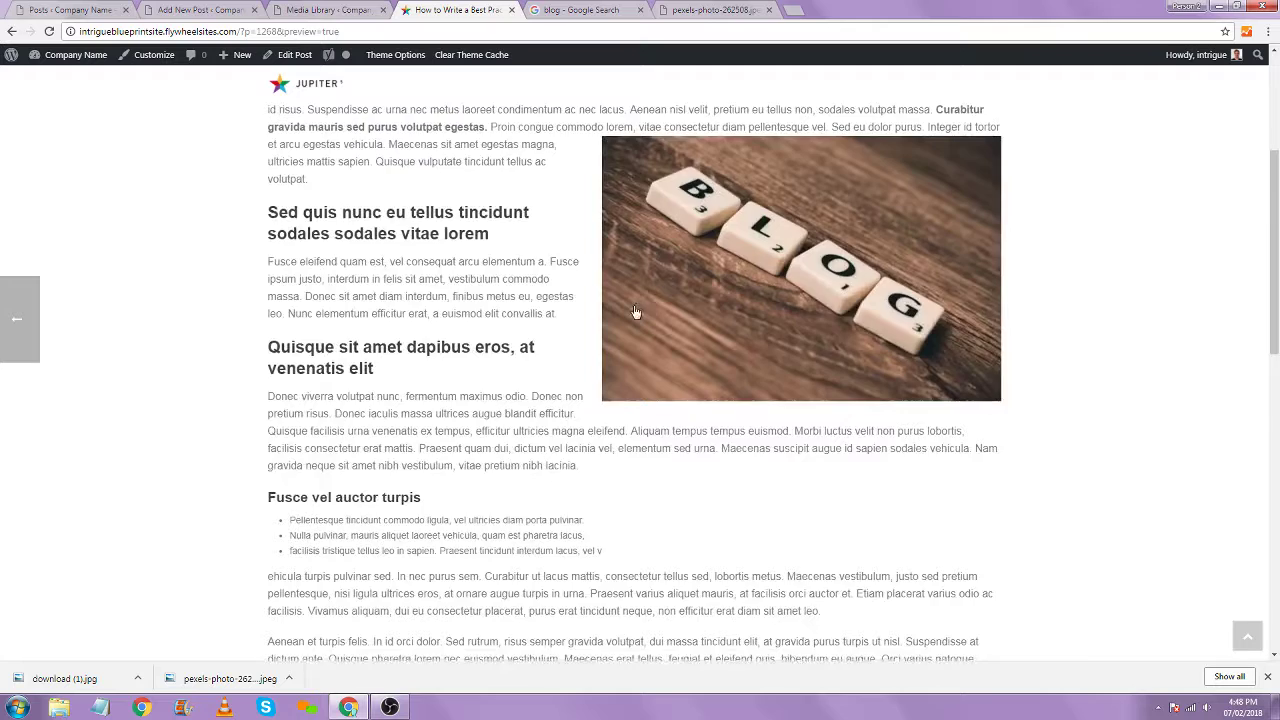
scroll(635, 312, "down", 2)
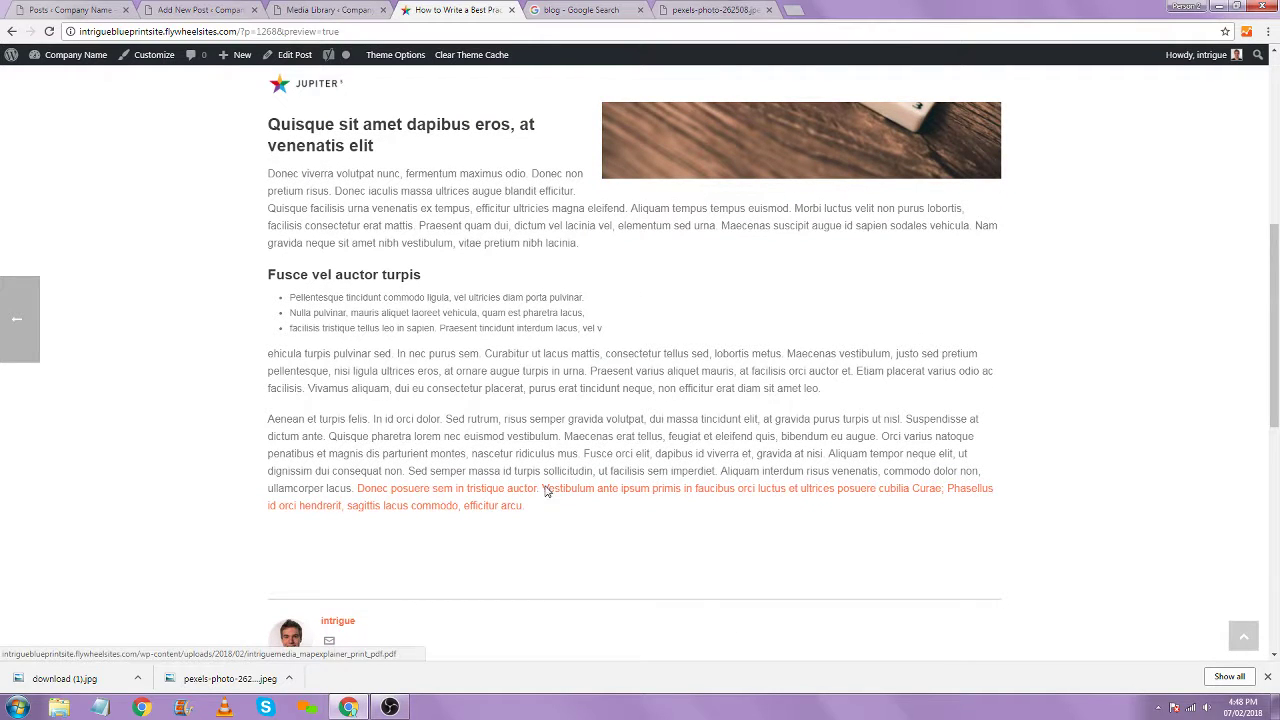
left_click(547, 492)
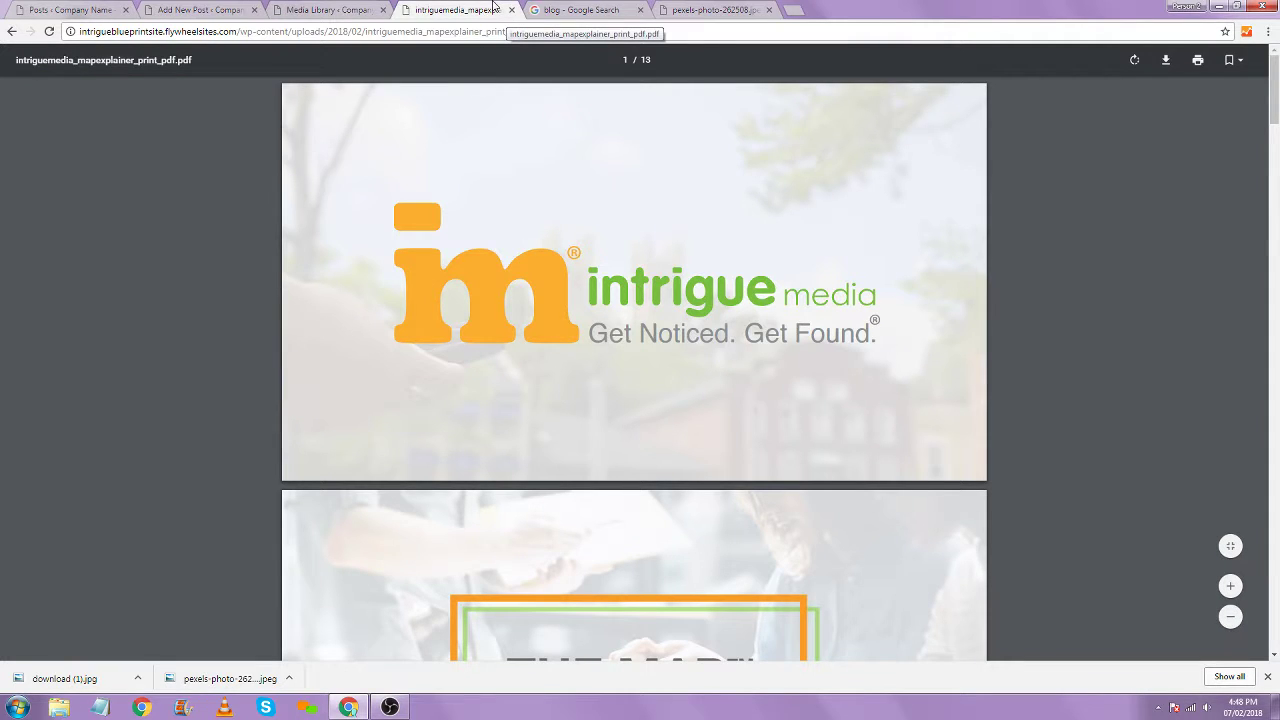
Close the PDF preview, Google image search and stock photo tabs, and return to the draft post
left_click(511, 10)
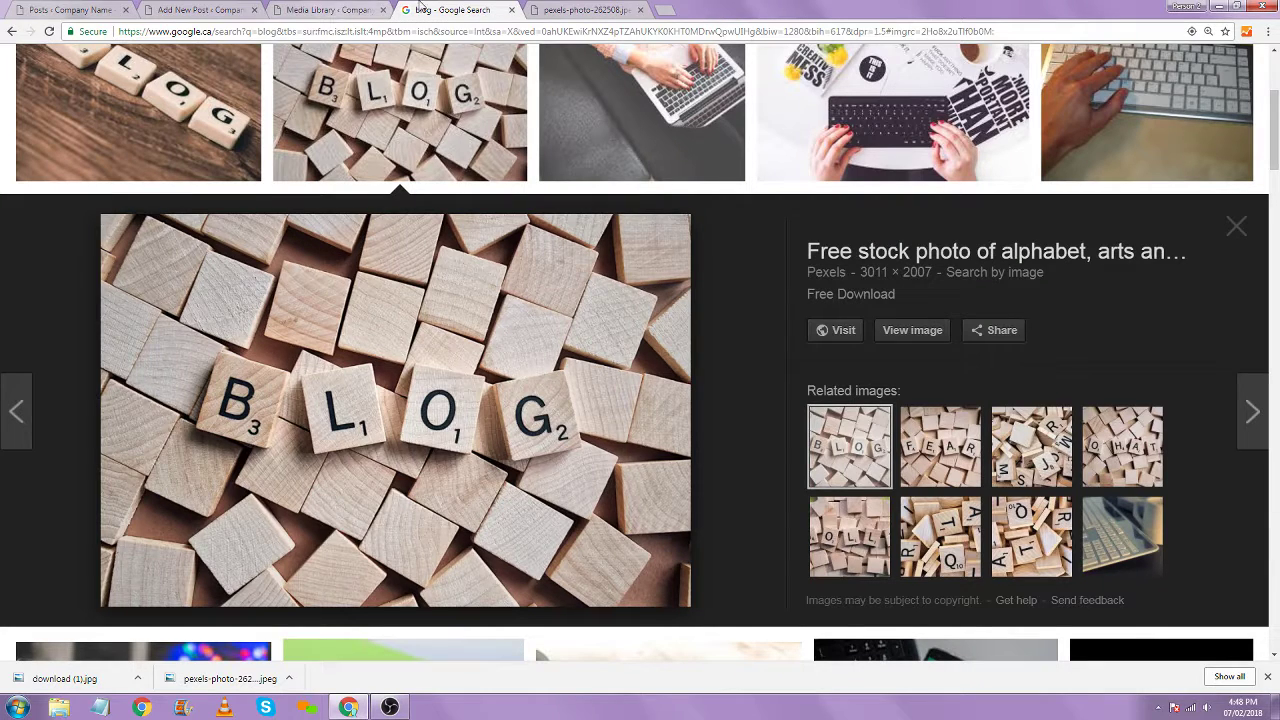
middle_click(449, 7)
middle_click(449, 7)
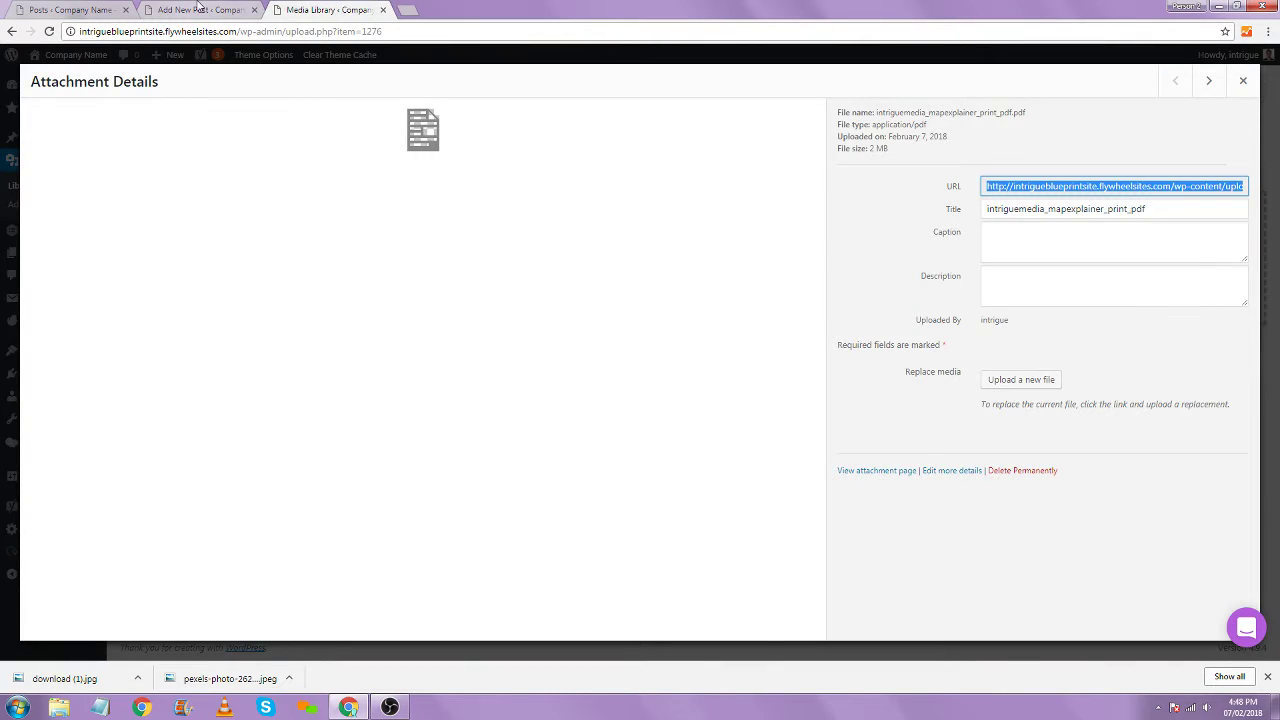
left_click(200, 10)
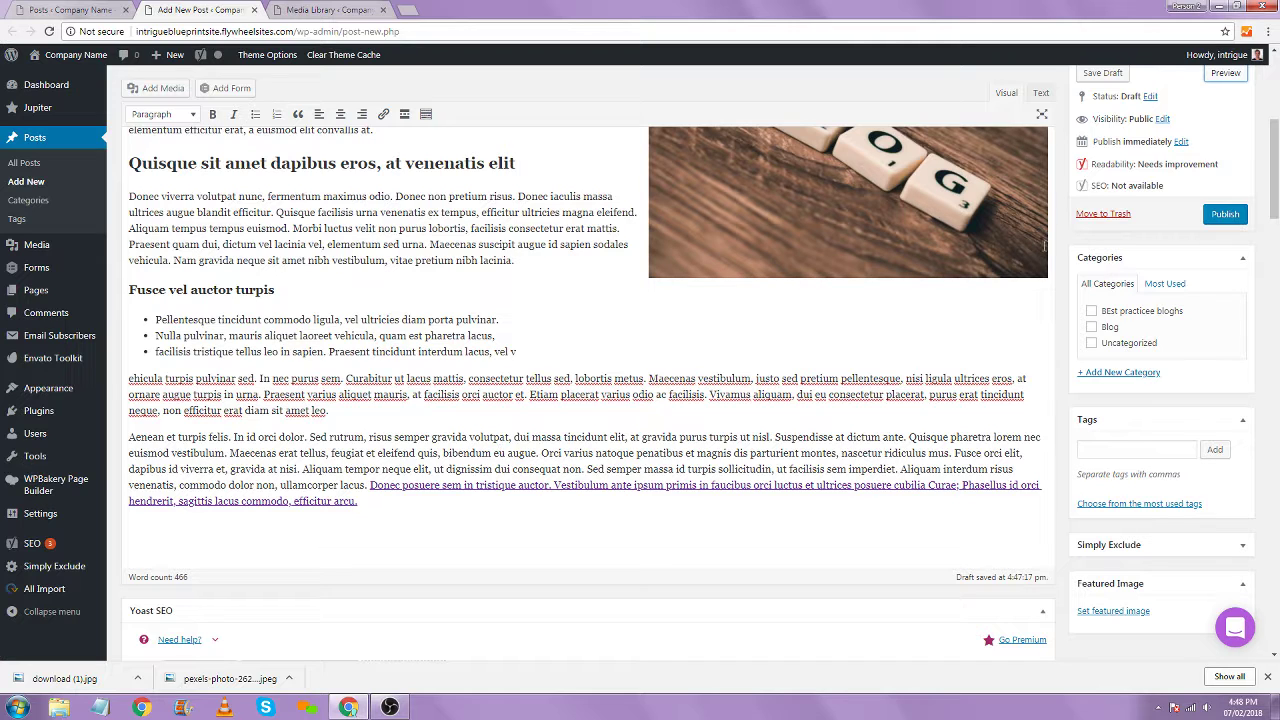
Preview the draft post again, view its linked PDF in a new tab and close that PDF tab
scroll(1225, 100, "up", 1)
left_click(1224, 123)
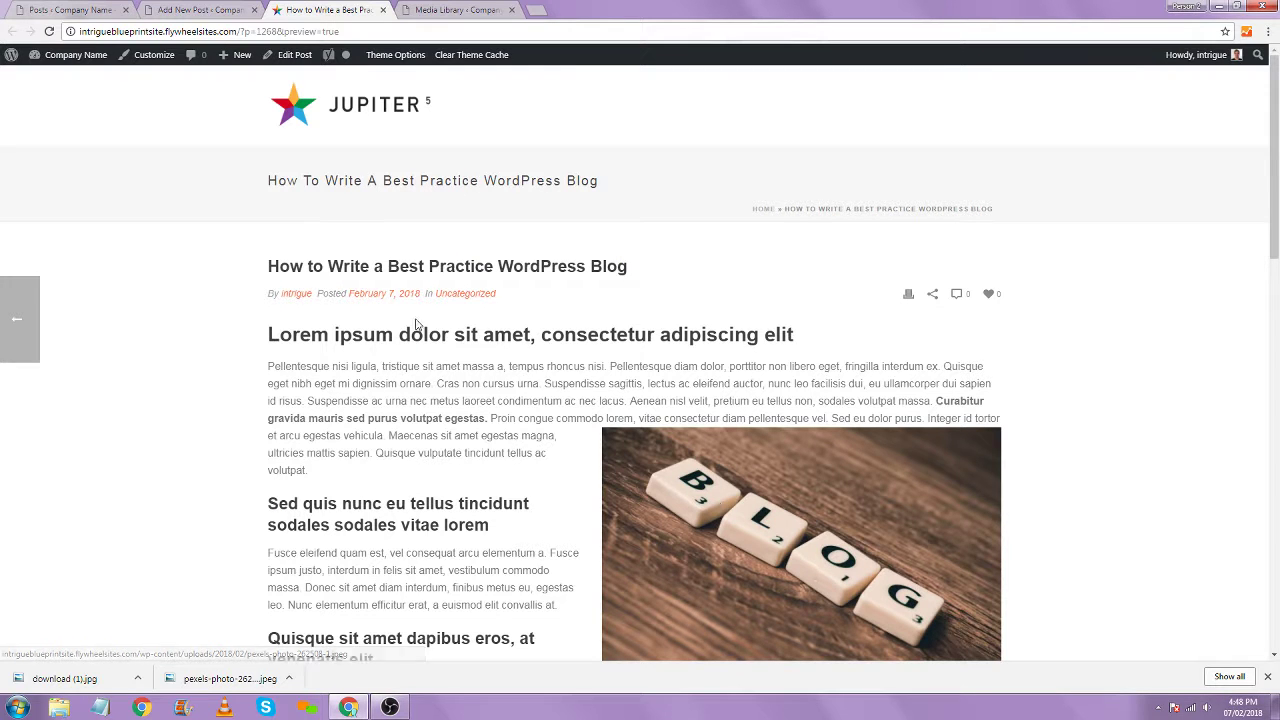
scroll(417, 325, "down", 5)
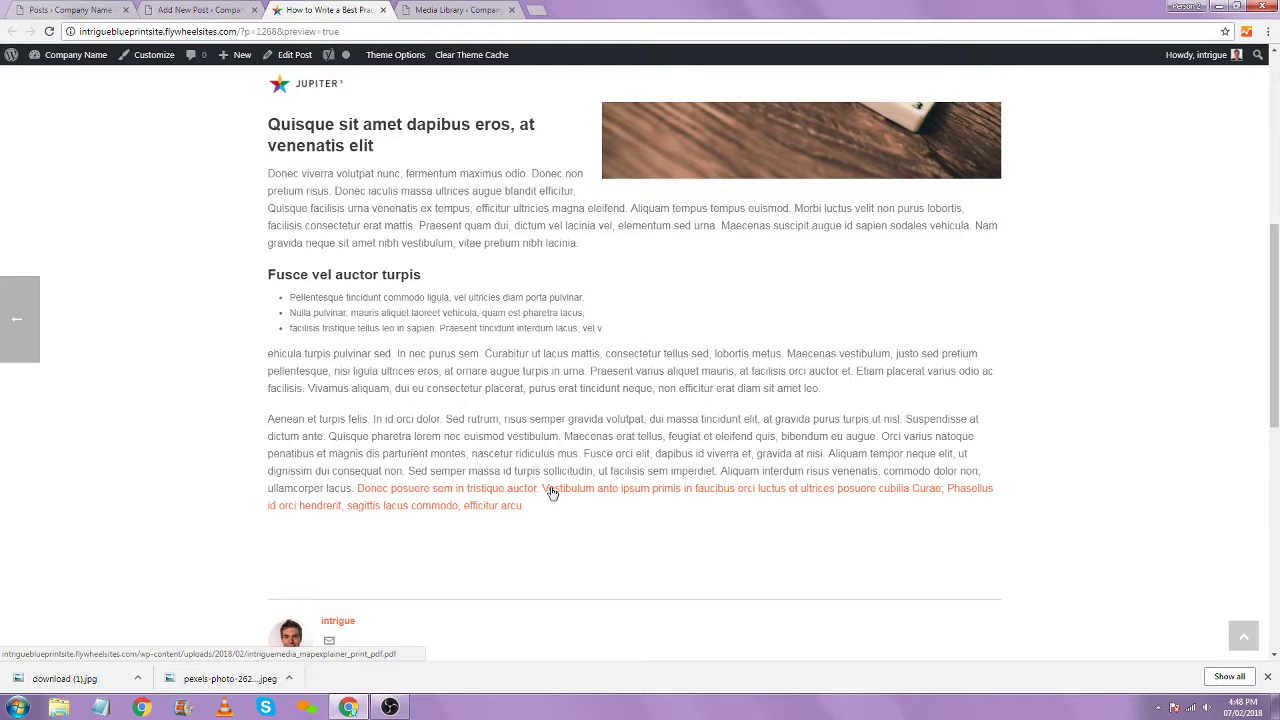
middle_click(551, 492)
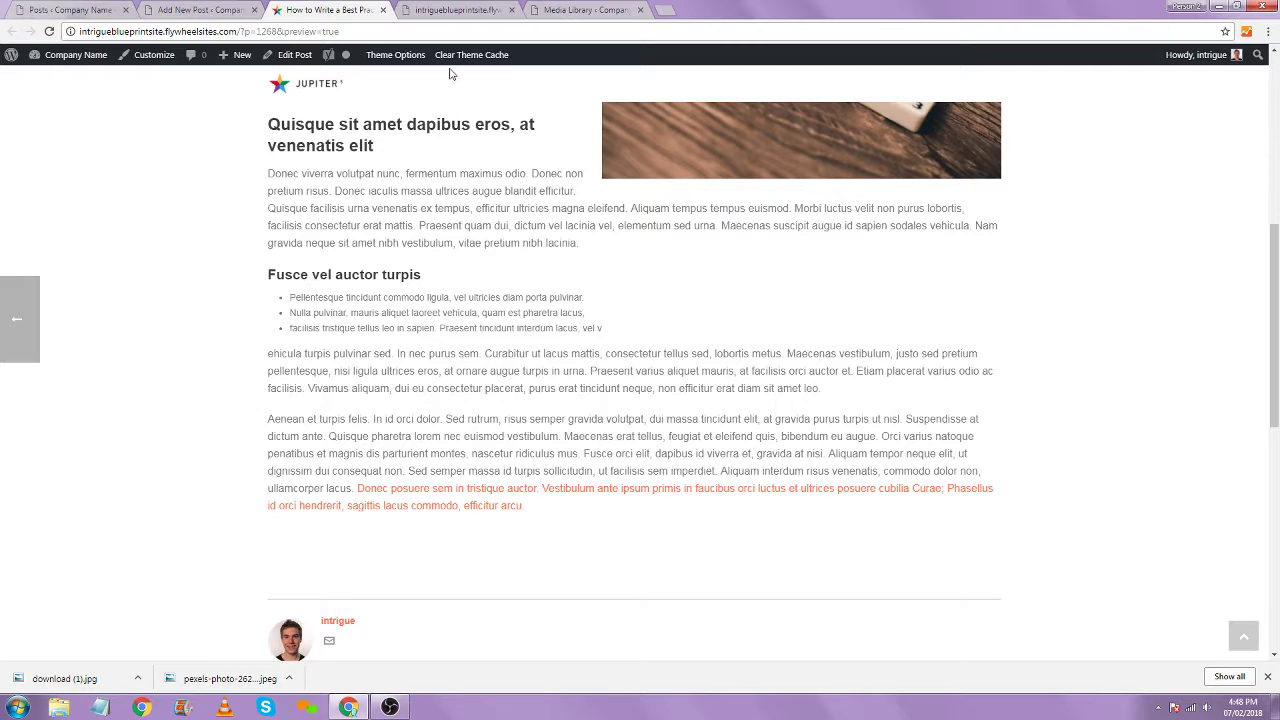
left_click(444, 10)
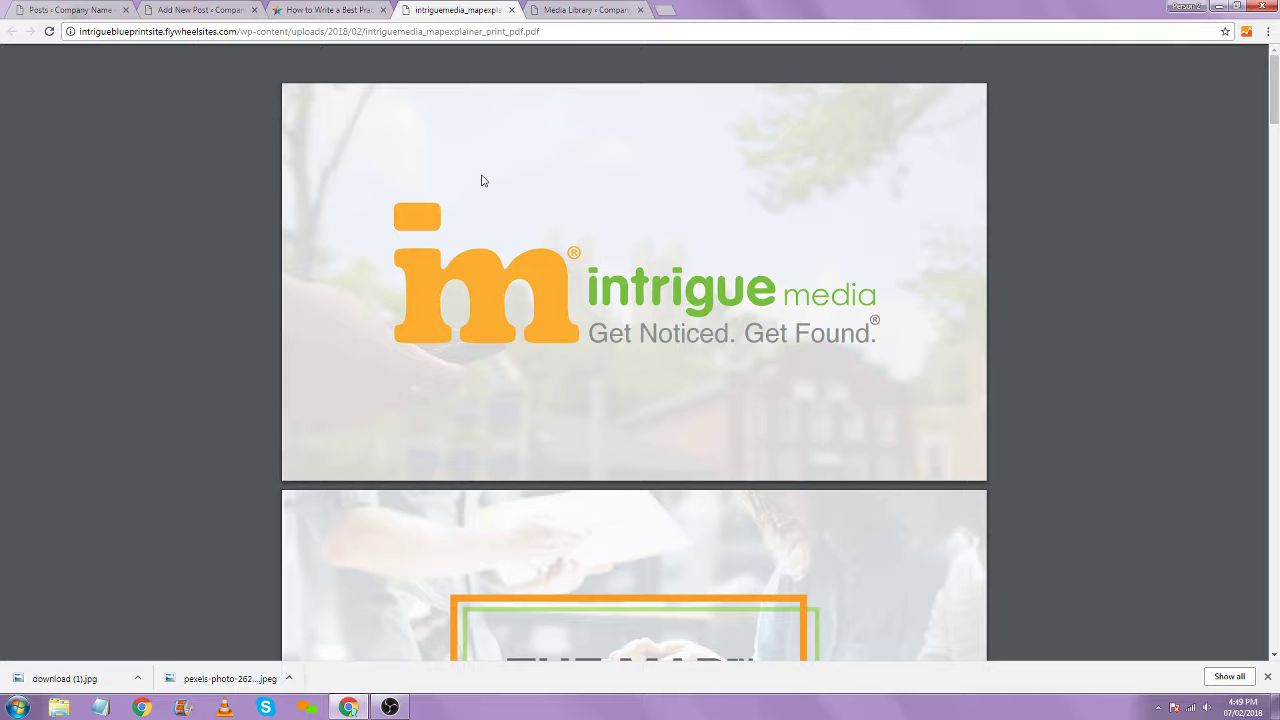
middle_click(422, 10)
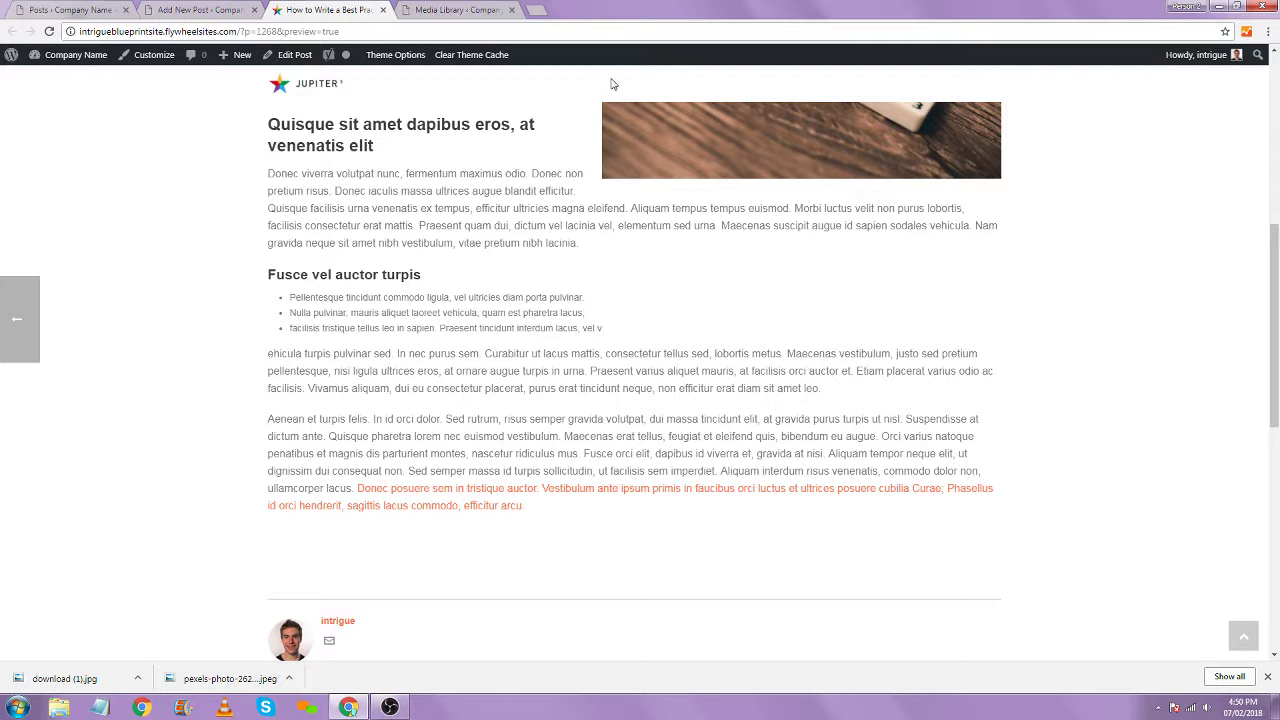
scroll(517, 323, "up", 4)
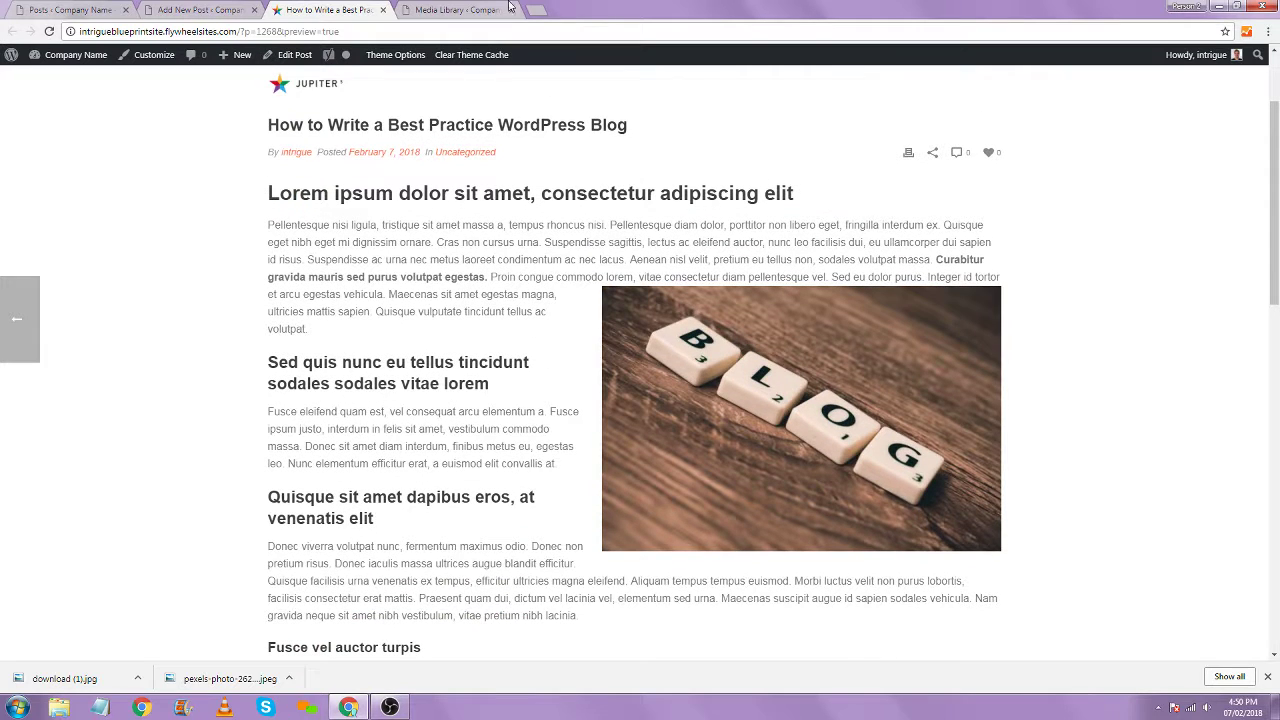
Search Google in a new tab for "intrigue media youtube" and open the Intrigue Media: Video Advertising channel on YouTube
left_click(544, 11)
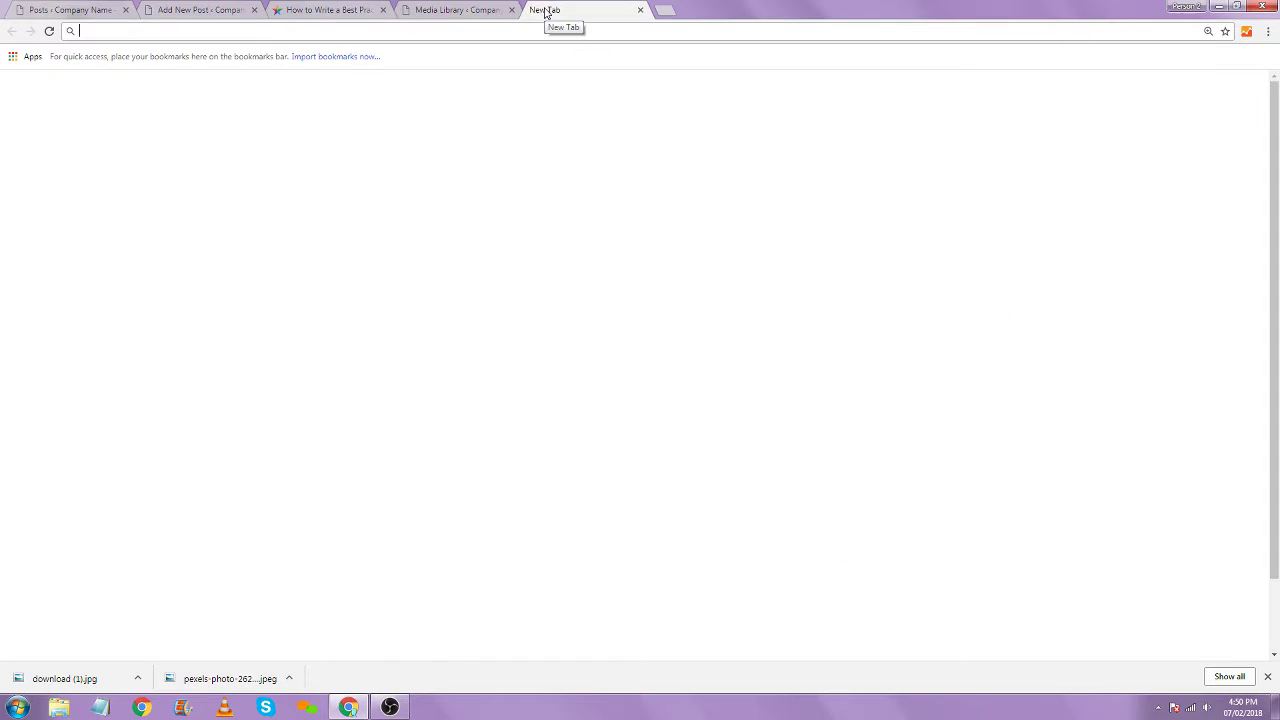
type("intrigue emdi")
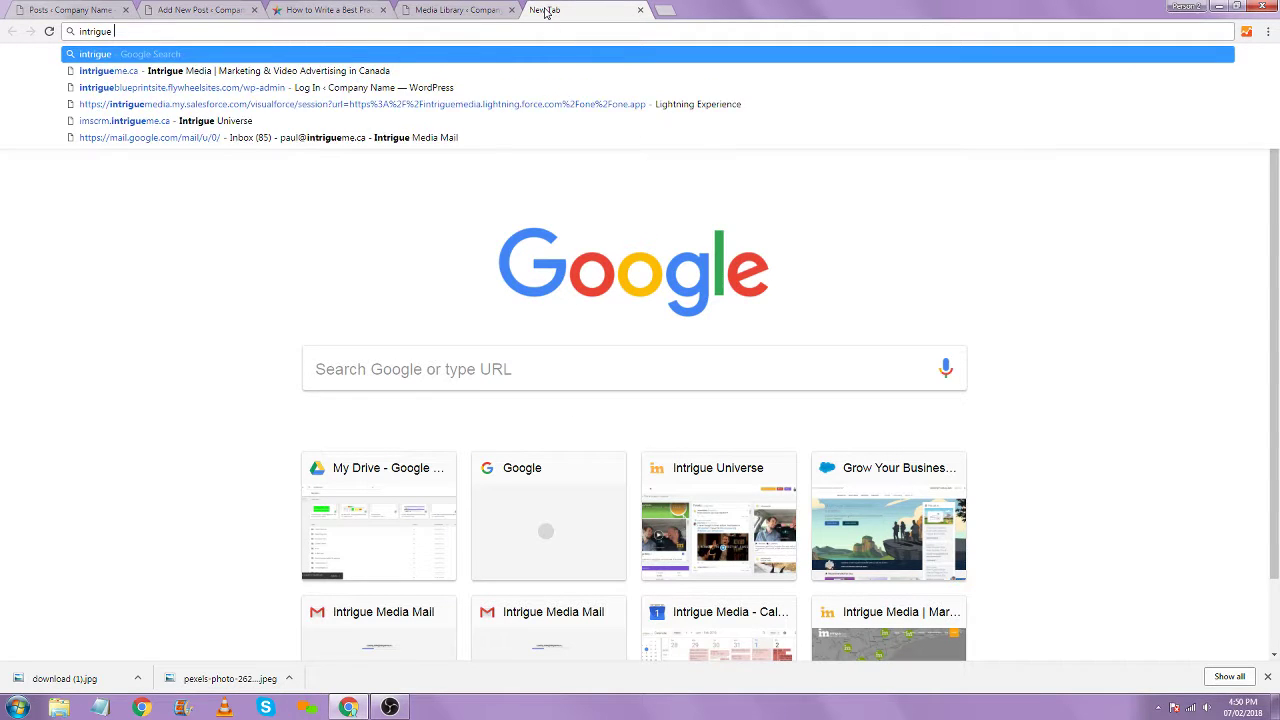
key("BackSpace")
key("BackSpace")
key("BackSpace")
key("BackSpace")
type("media ")
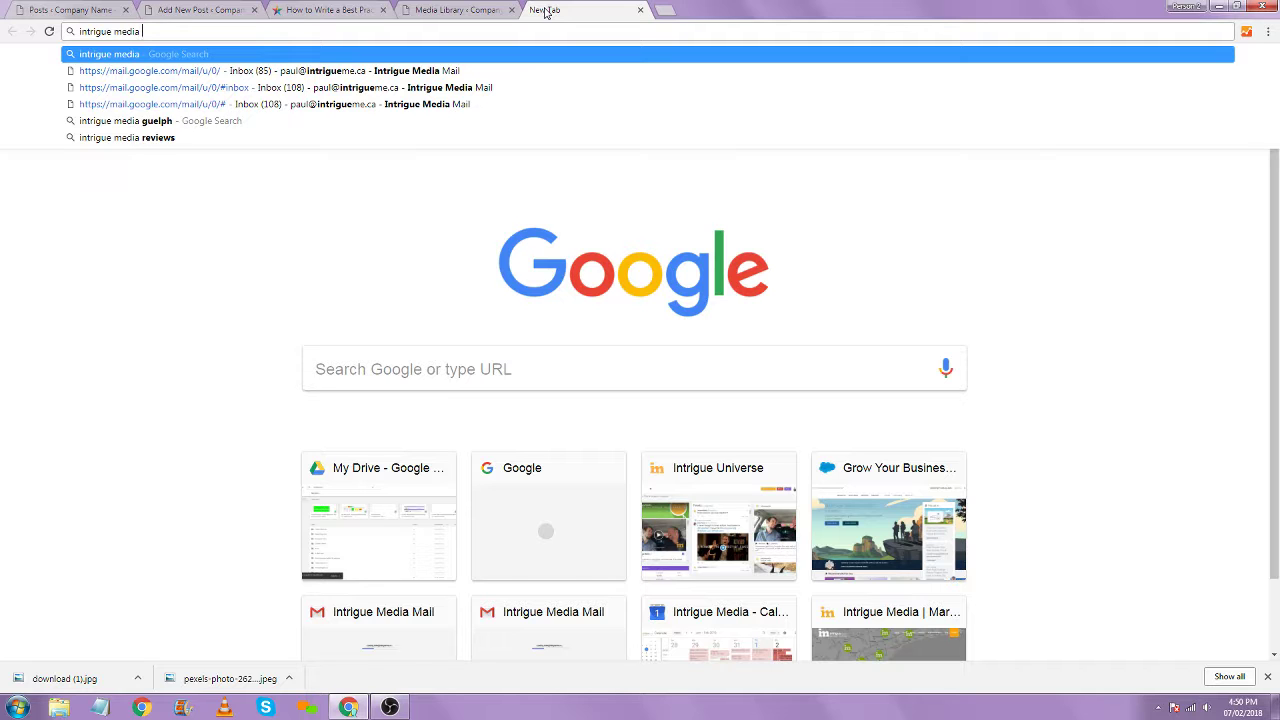
type("youtube")
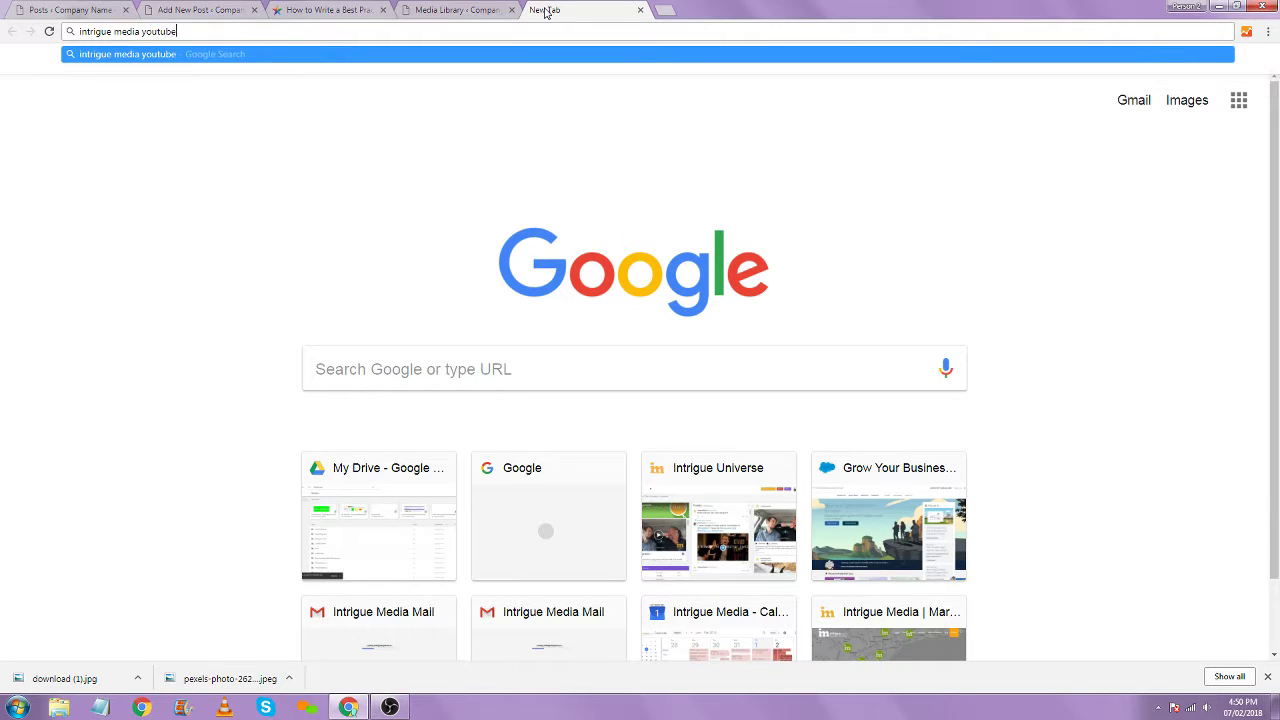
key("Return")
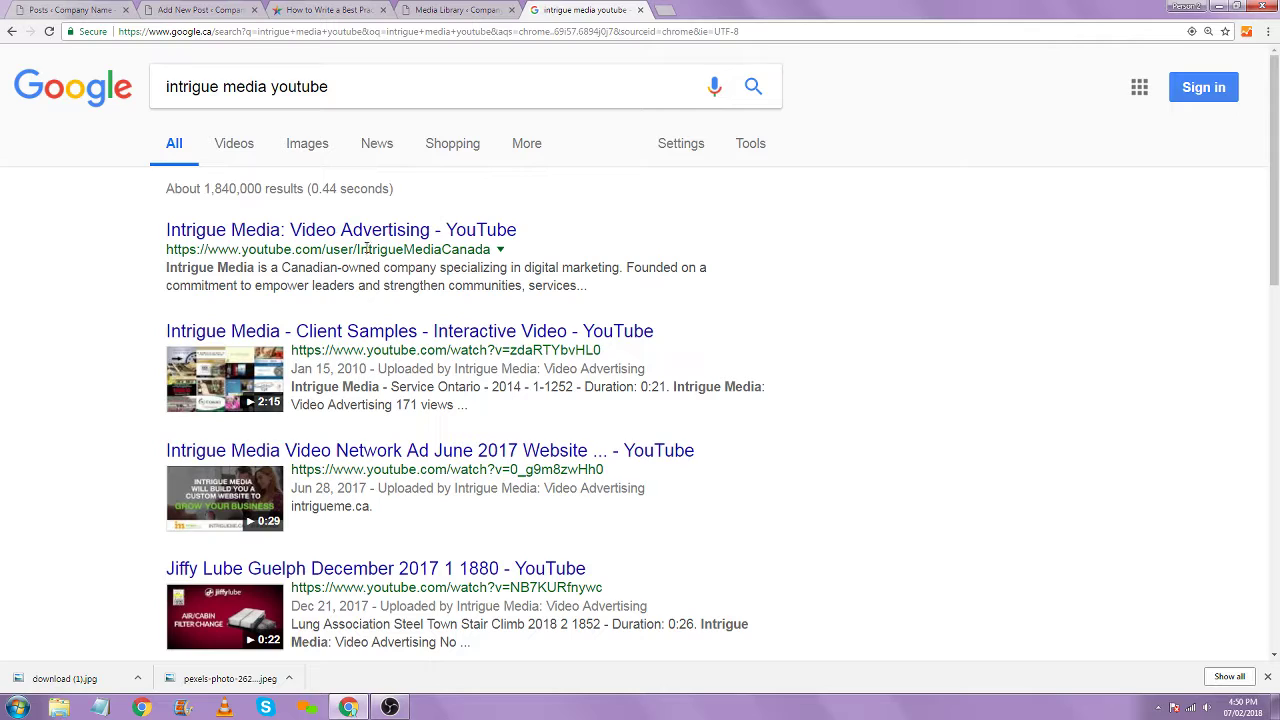
left_click(350, 230)
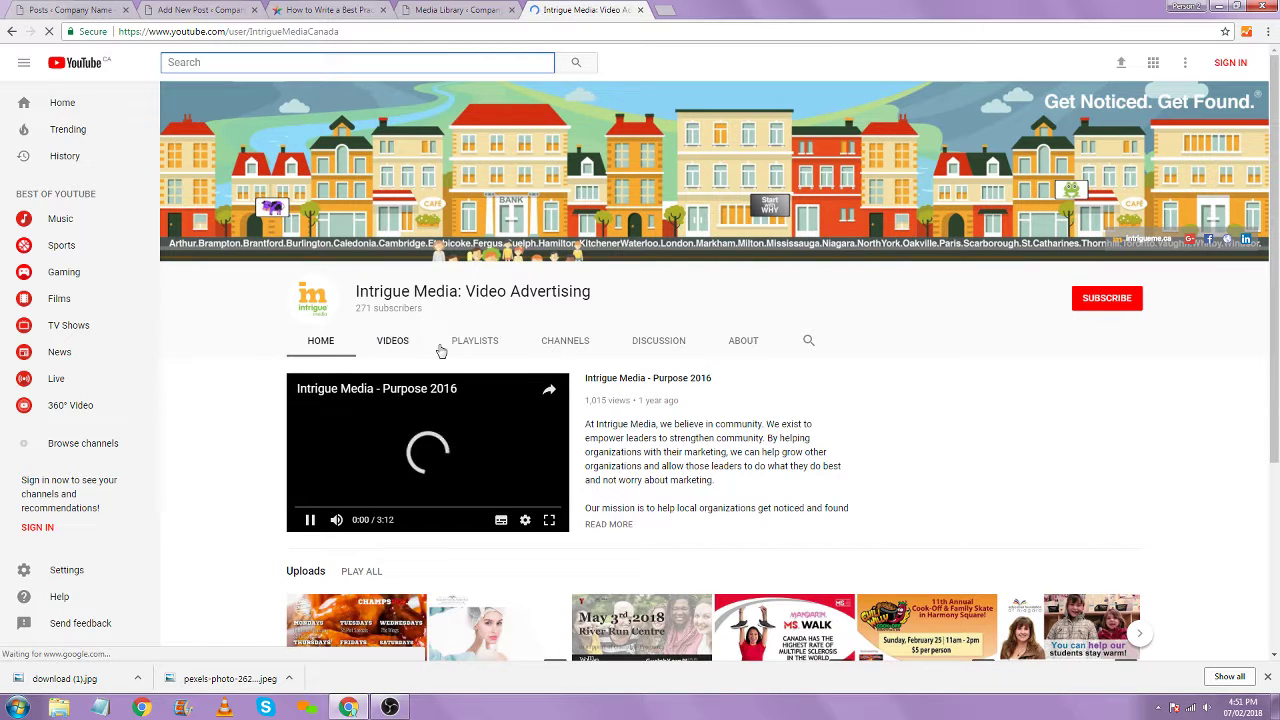
Browse the channel's uploaded videos and open Champs FEC Milton Specials 3 1933
left_click(392, 340)
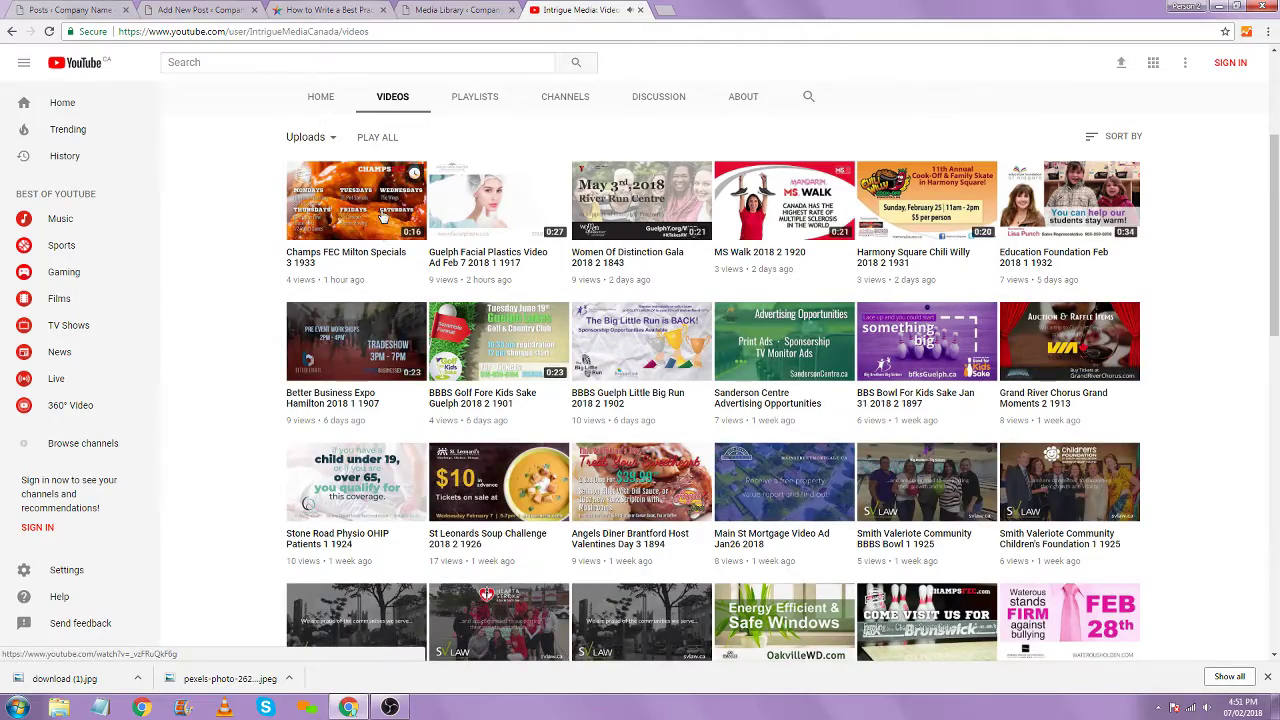
scroll(670, 345, "down", 4)
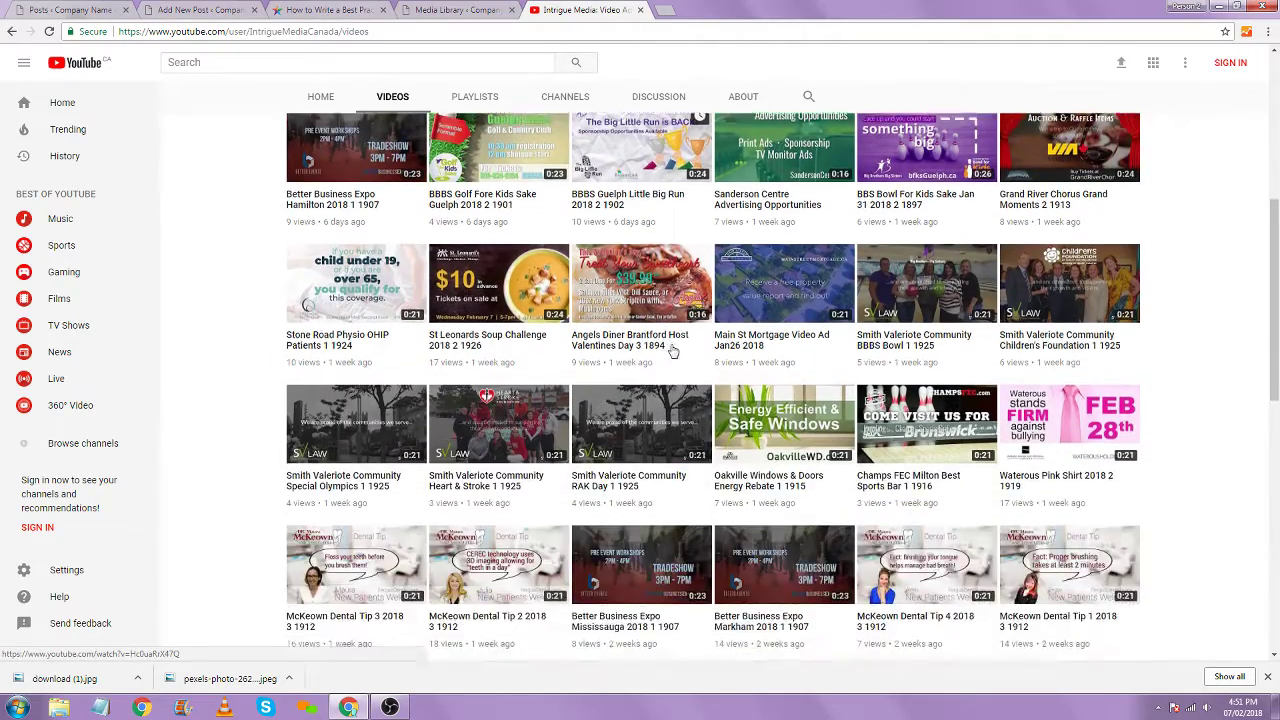
scroll(673, 350, "down", 7)
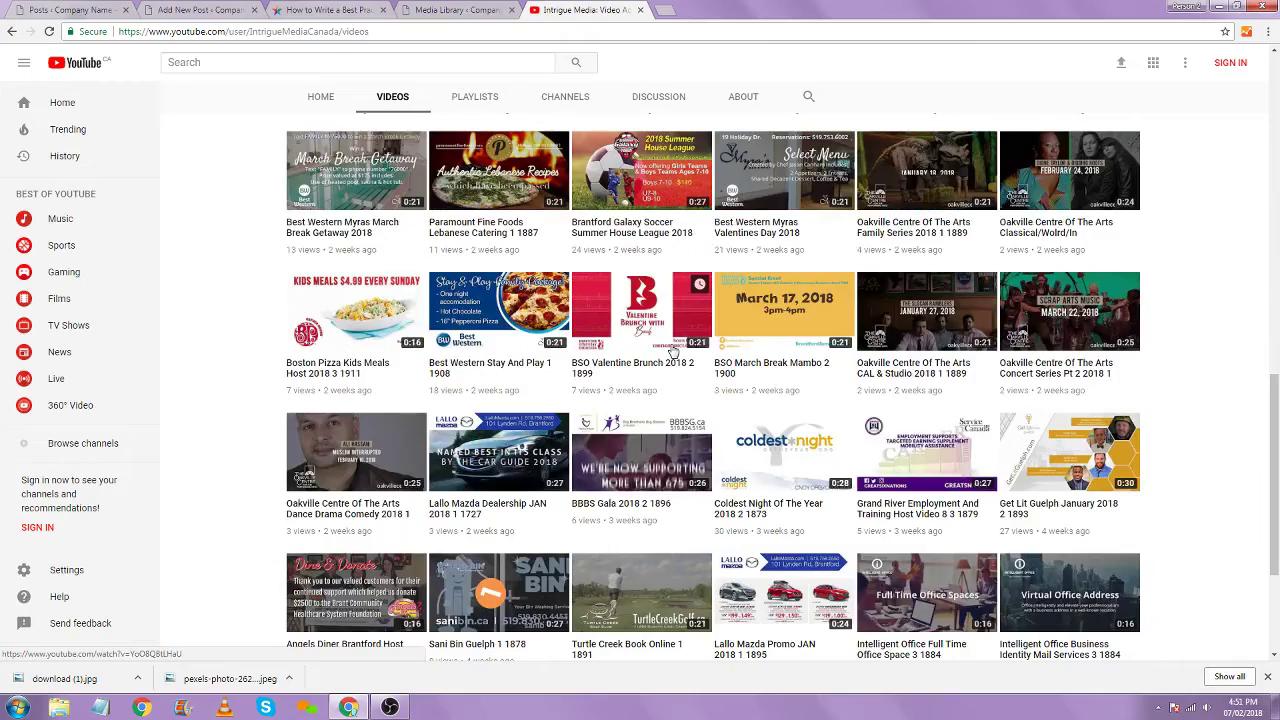
scroll(673, 352, "up", 6)
scroll(673, 350, "up", 5)
left_click(355, 400)
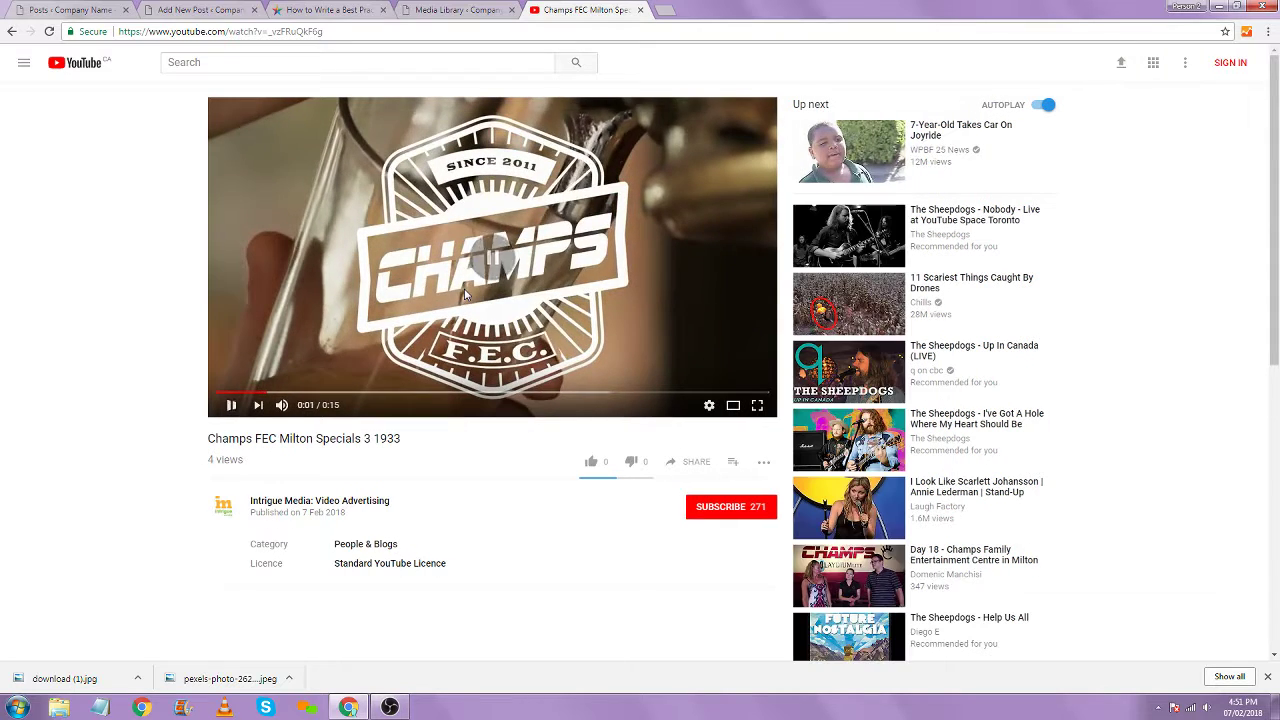
Pause the video, select its complete page URL and return to the draft post
left_click(440, 385)
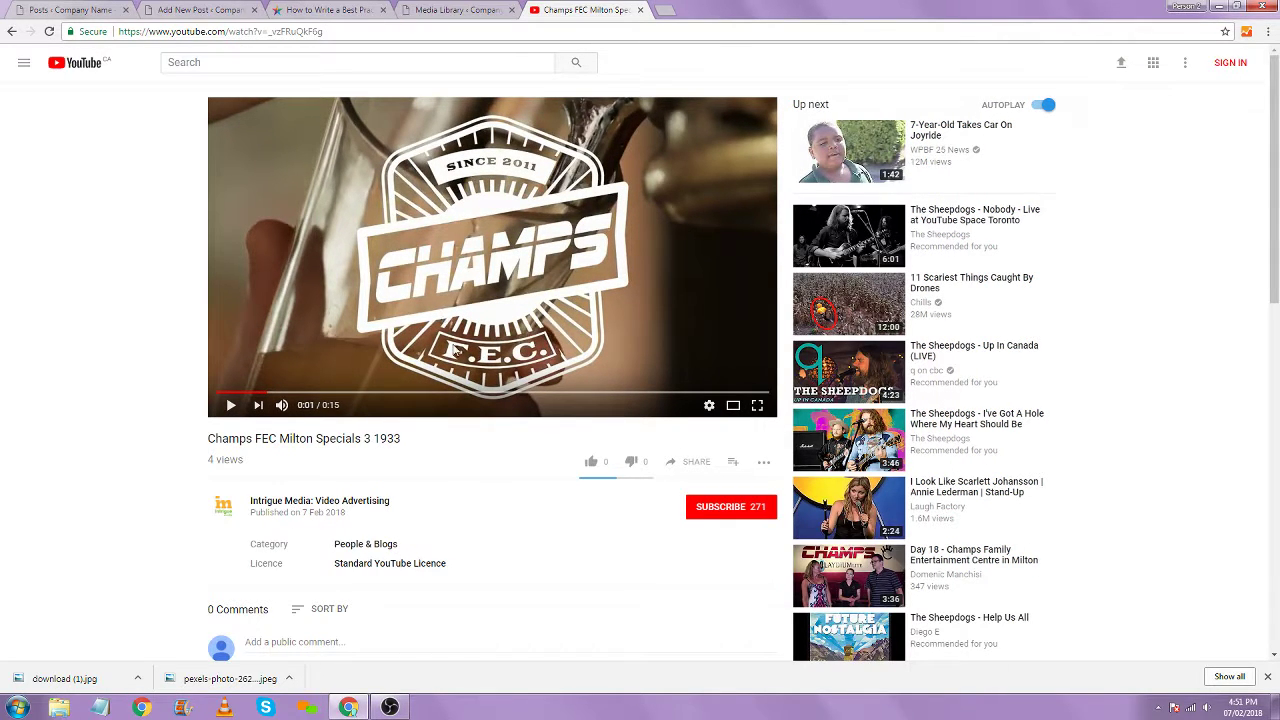
left_click(336, 31)
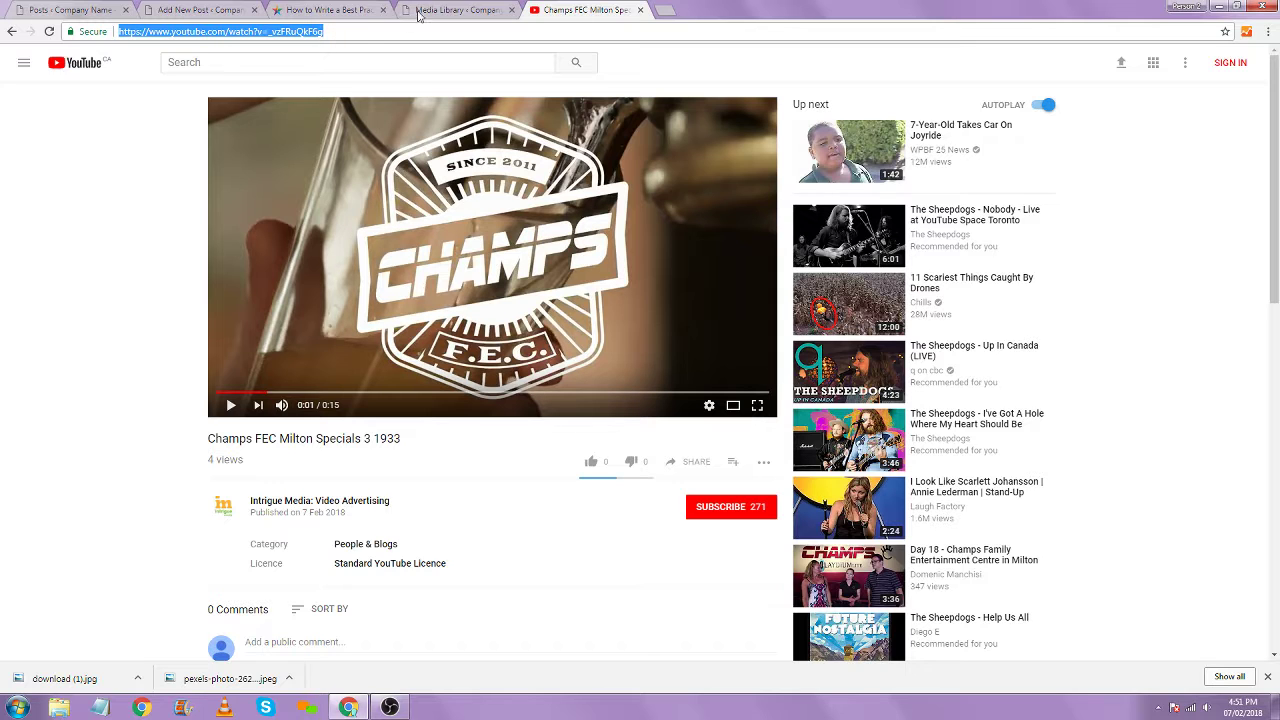
left_click(180, 10)
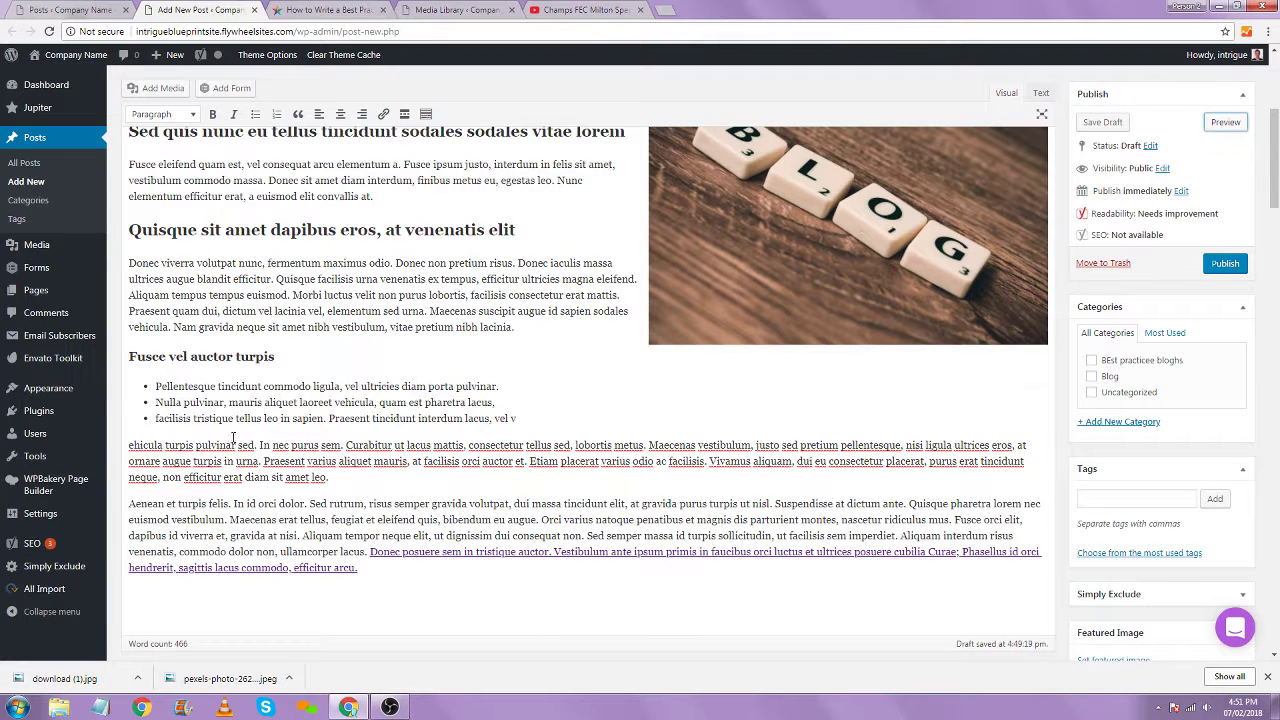
Paste the copied YouTube video URL on a new line below the PDF-linked text
left_click(404, 572)
key("Return")
key("ctrl+v")
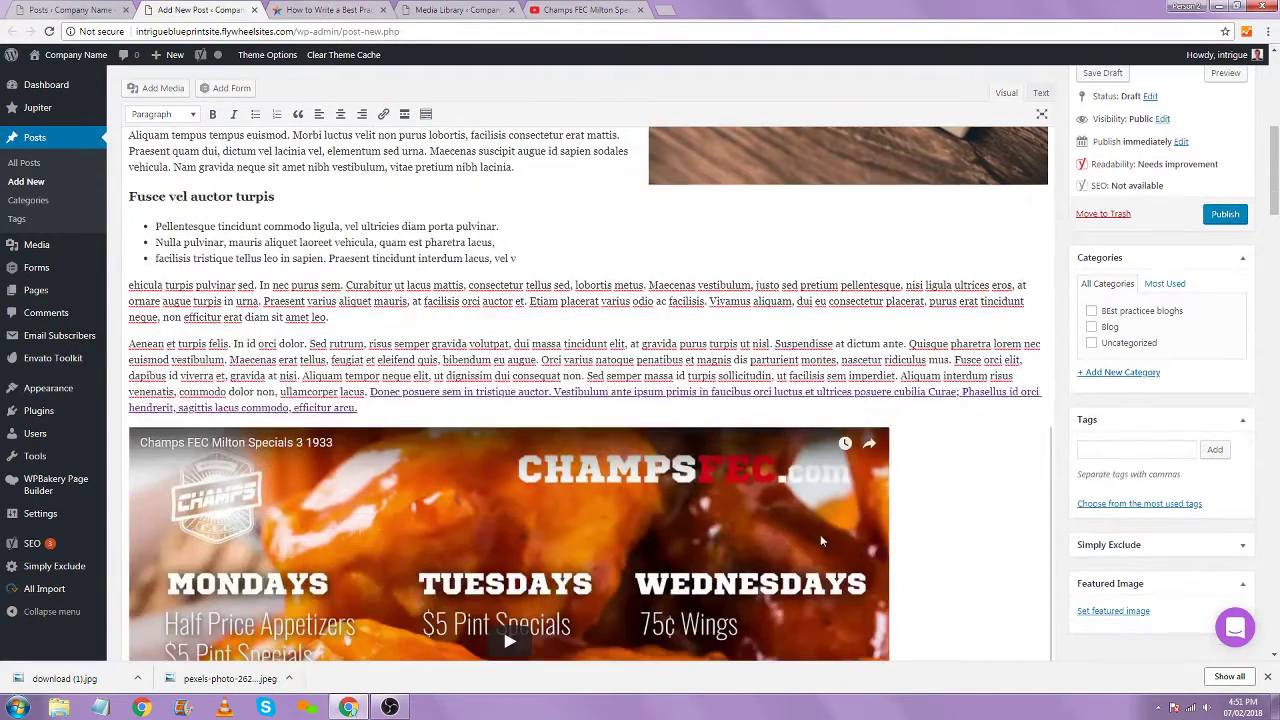
Preview the draft post and look at the embedded video beneath the linked text
scroll(1211, 147, "up", 1)
left_click(1224, 123)
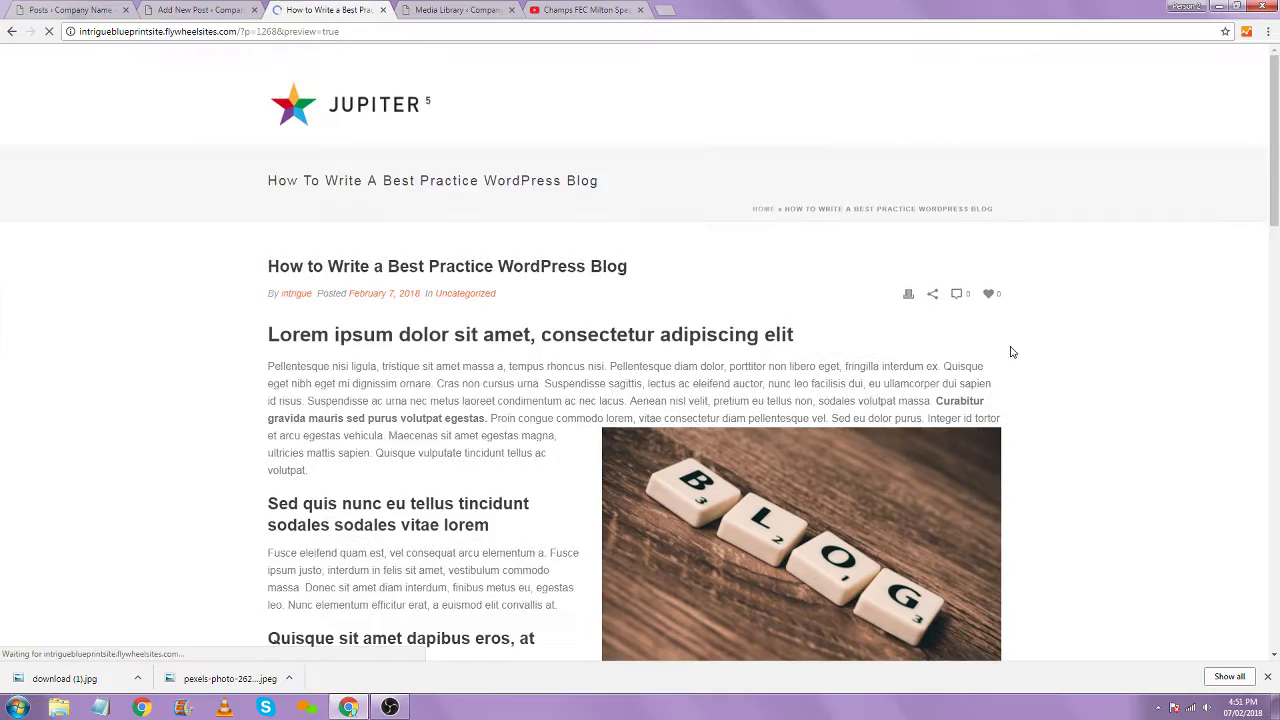
scroll(1011, 352, "down", 4)
scroll(1011, 352, "down", 5)
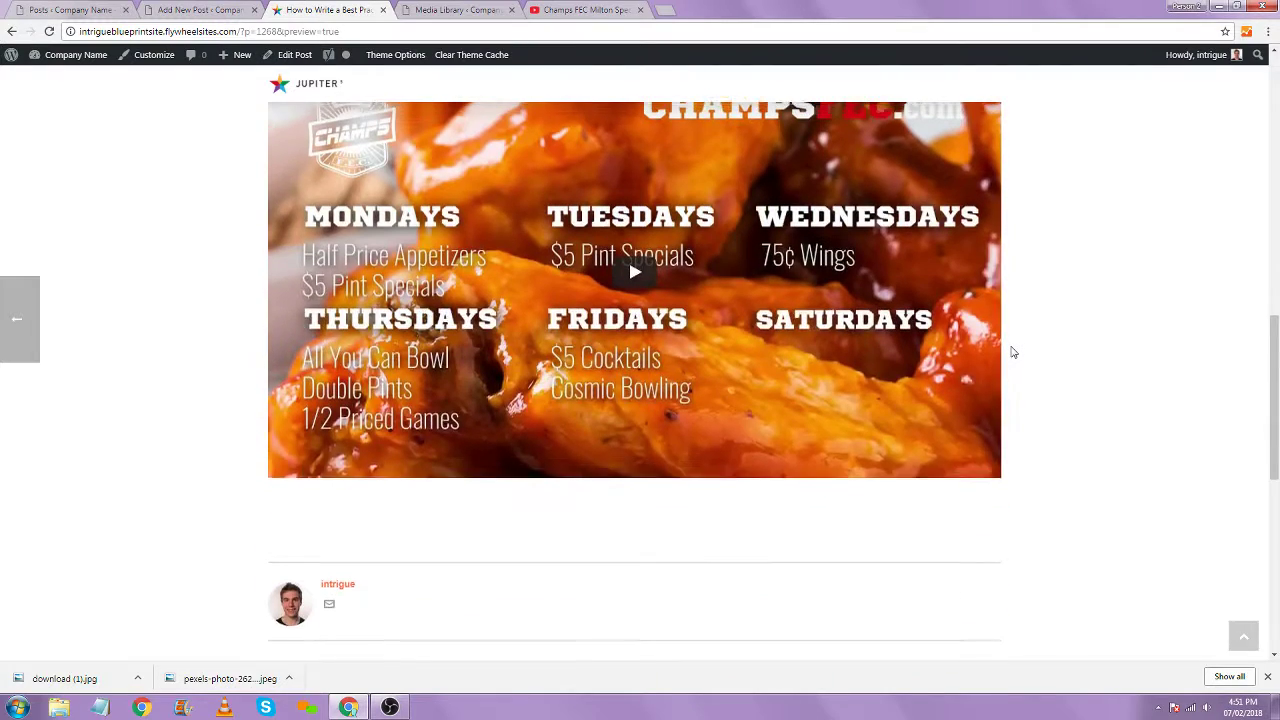
scroll(1011, 352, "up", 3)
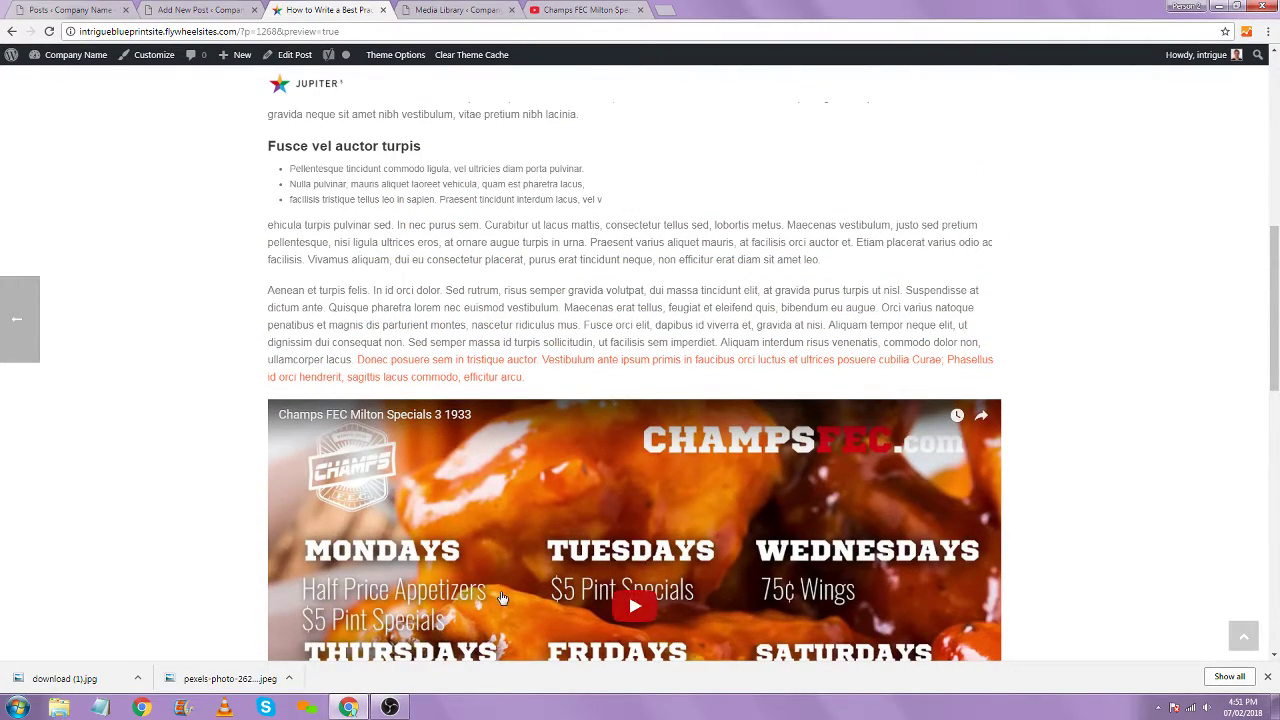
Open the embed code of the Champs FEC video on YouTube and turn off suggested videos after it finishes, keeping player controls shown
left_click(590, 10)
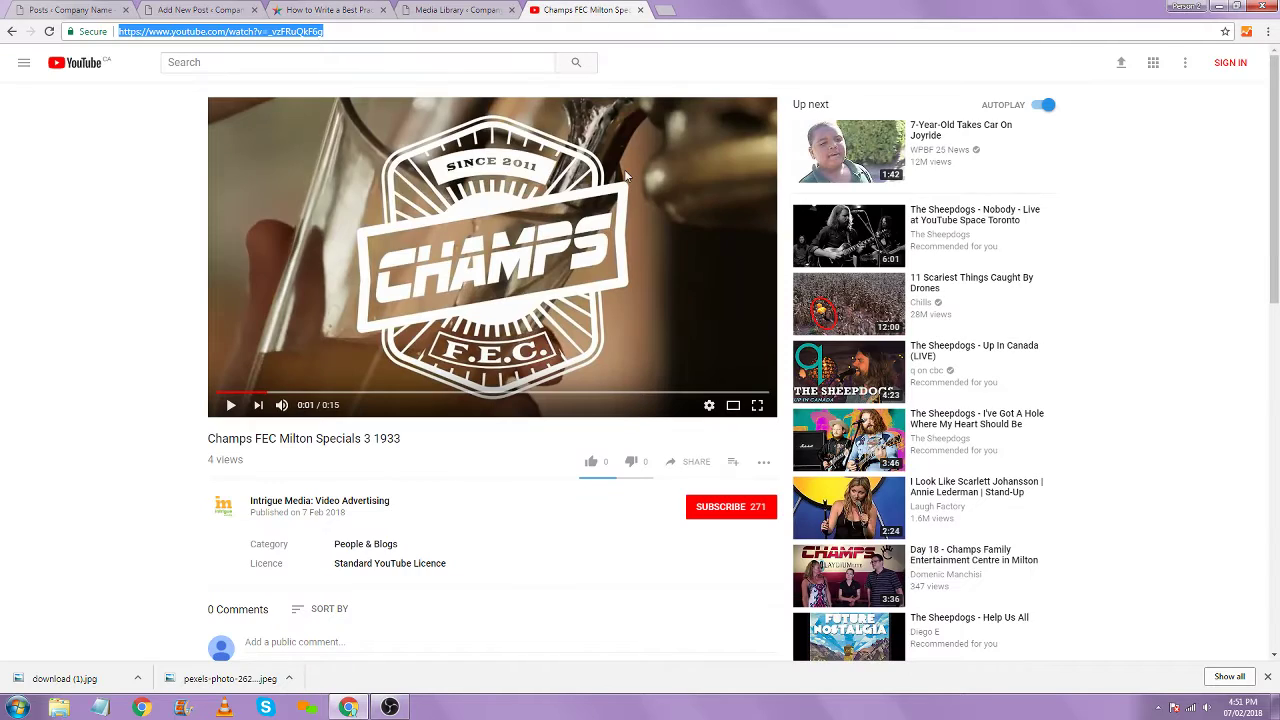
left_click(697, 461)
left_click(888, 623)
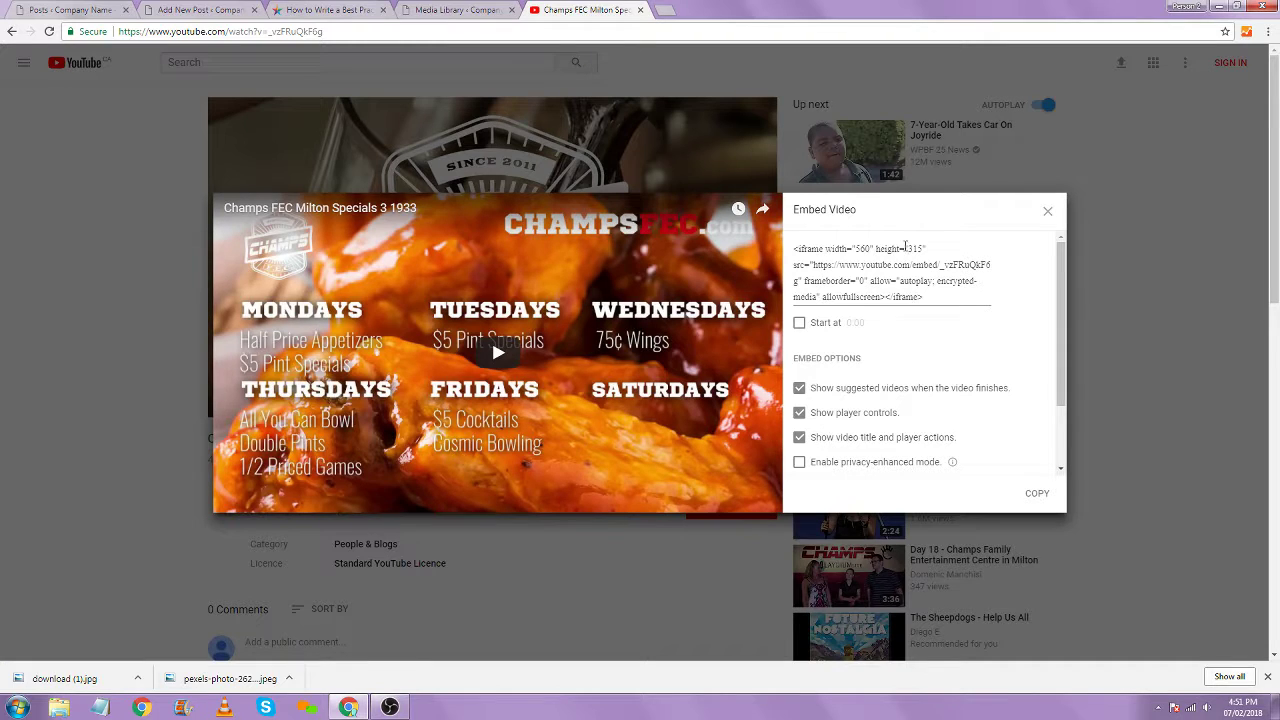
left_click(814, 391)
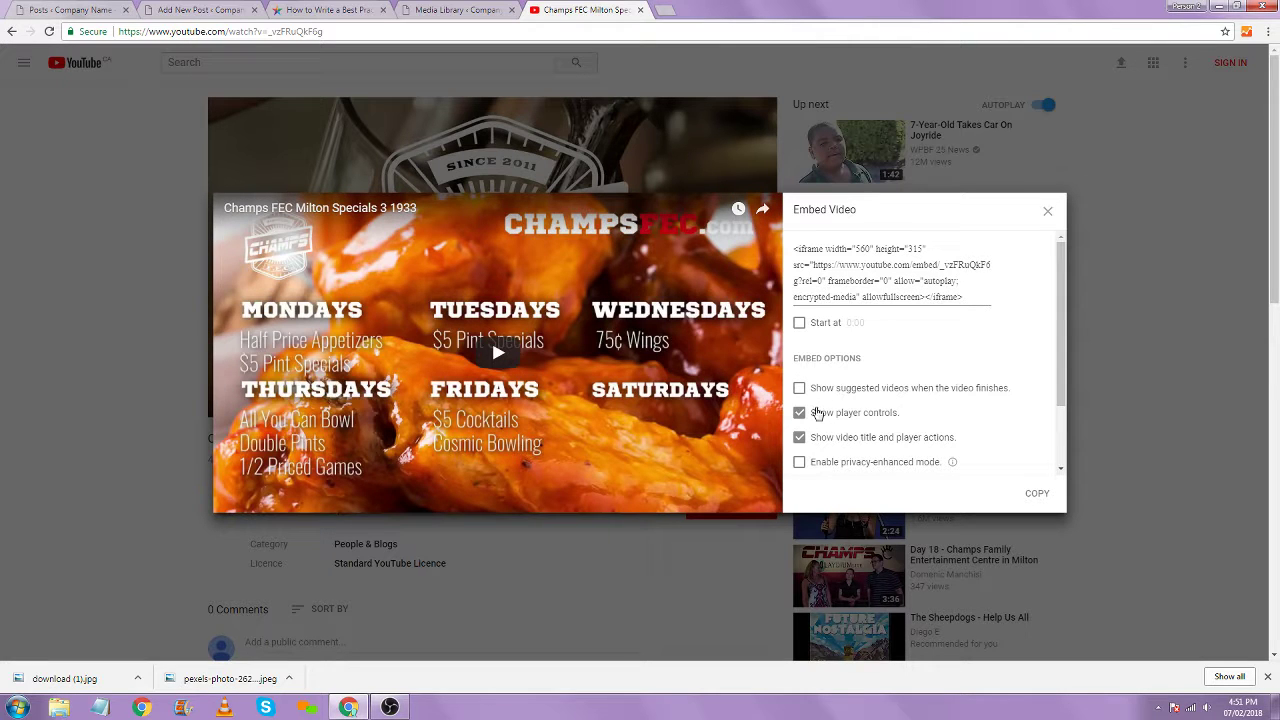
left_click(818, 413)
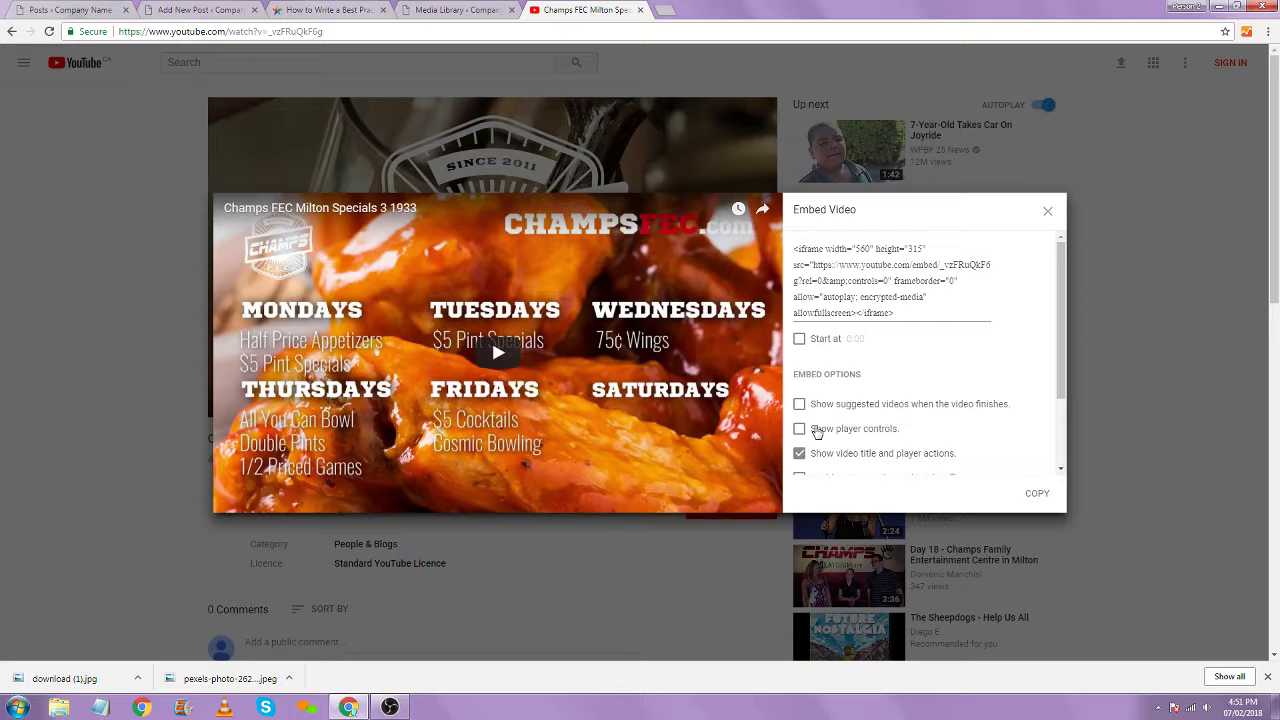
left_click(817, 430)
scroll(815, 410, "down", 1)
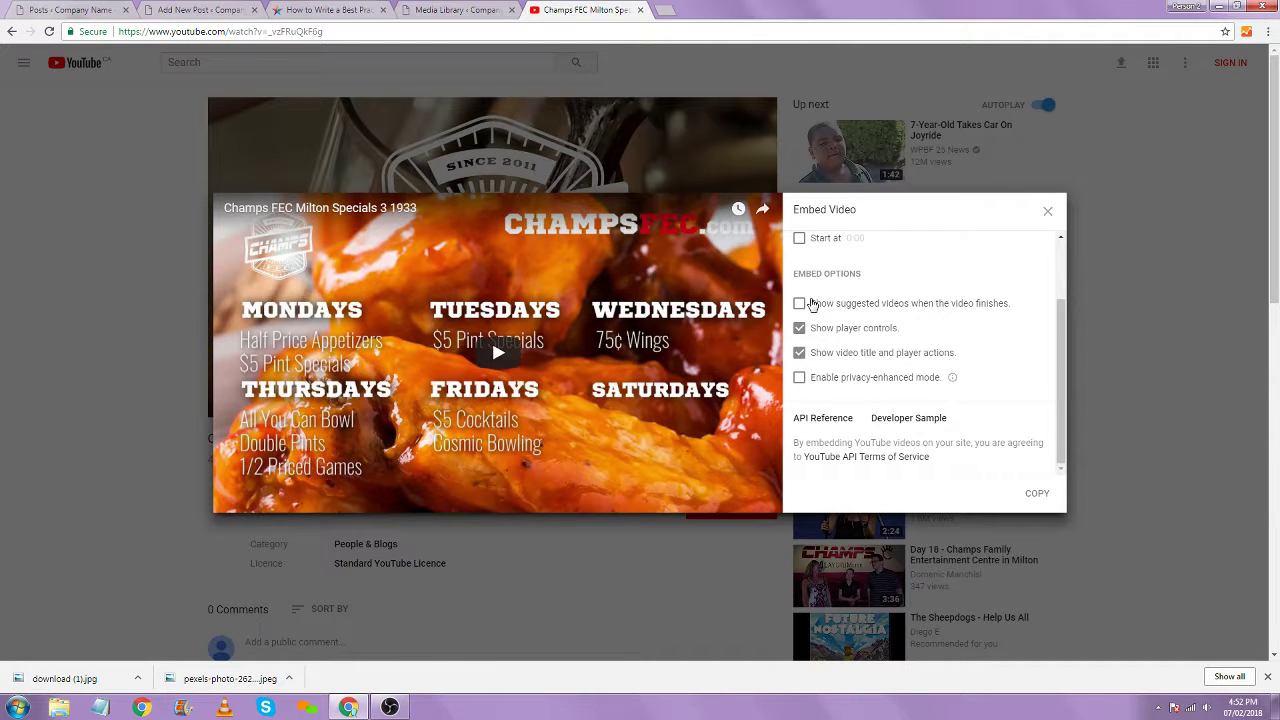
scroll(812, 303, "up", 1)
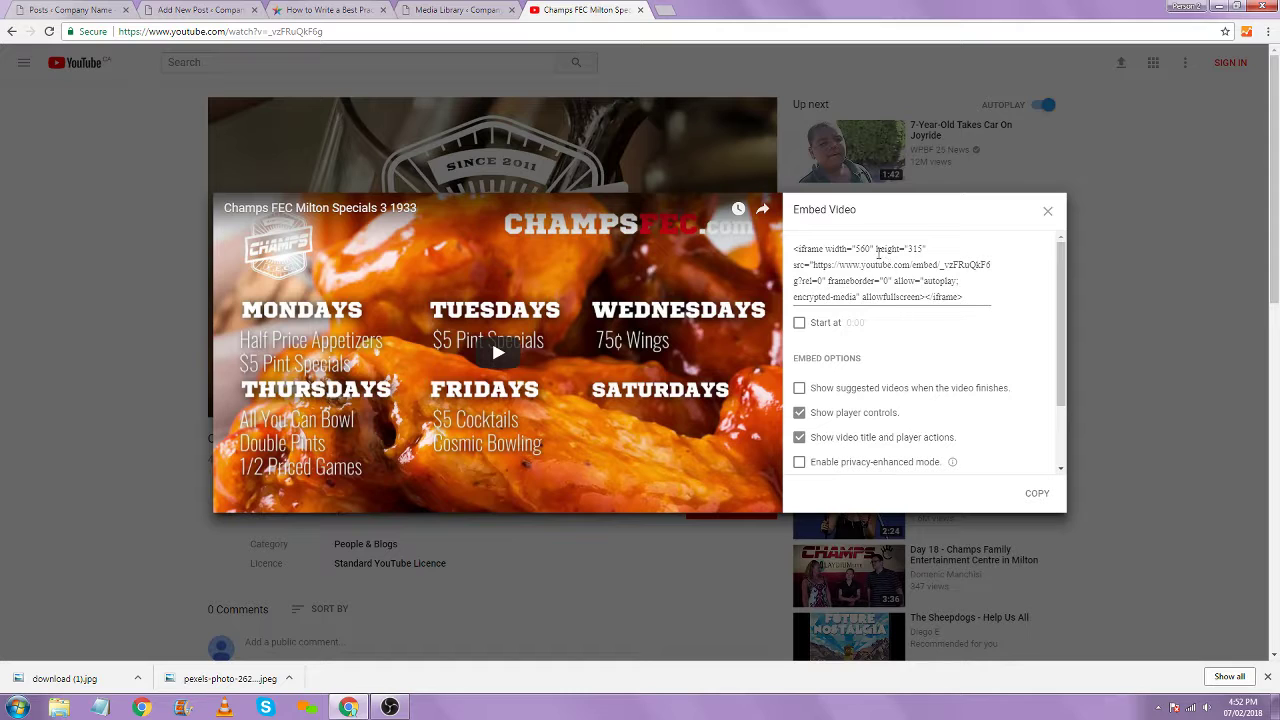
Copy the video's complete iframe embed code and return to the draft post
left_click(900, 305)
key("ctrl+c")
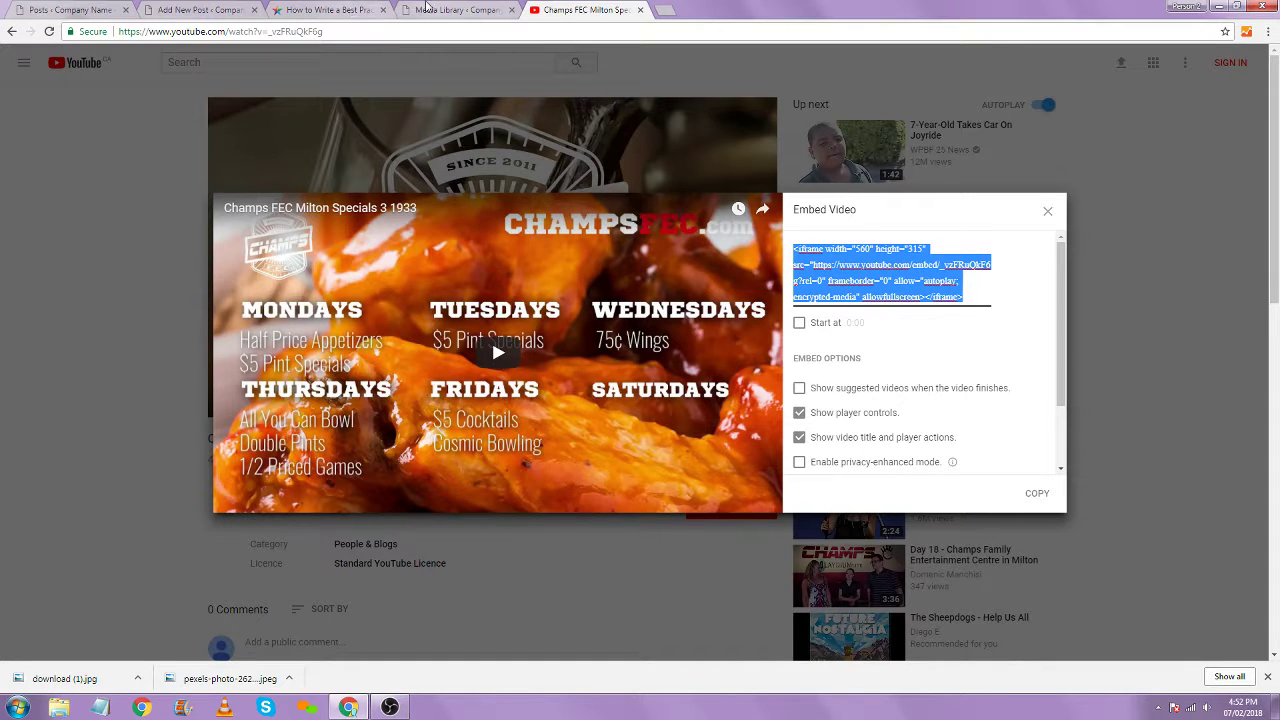
left_click(205, 9)
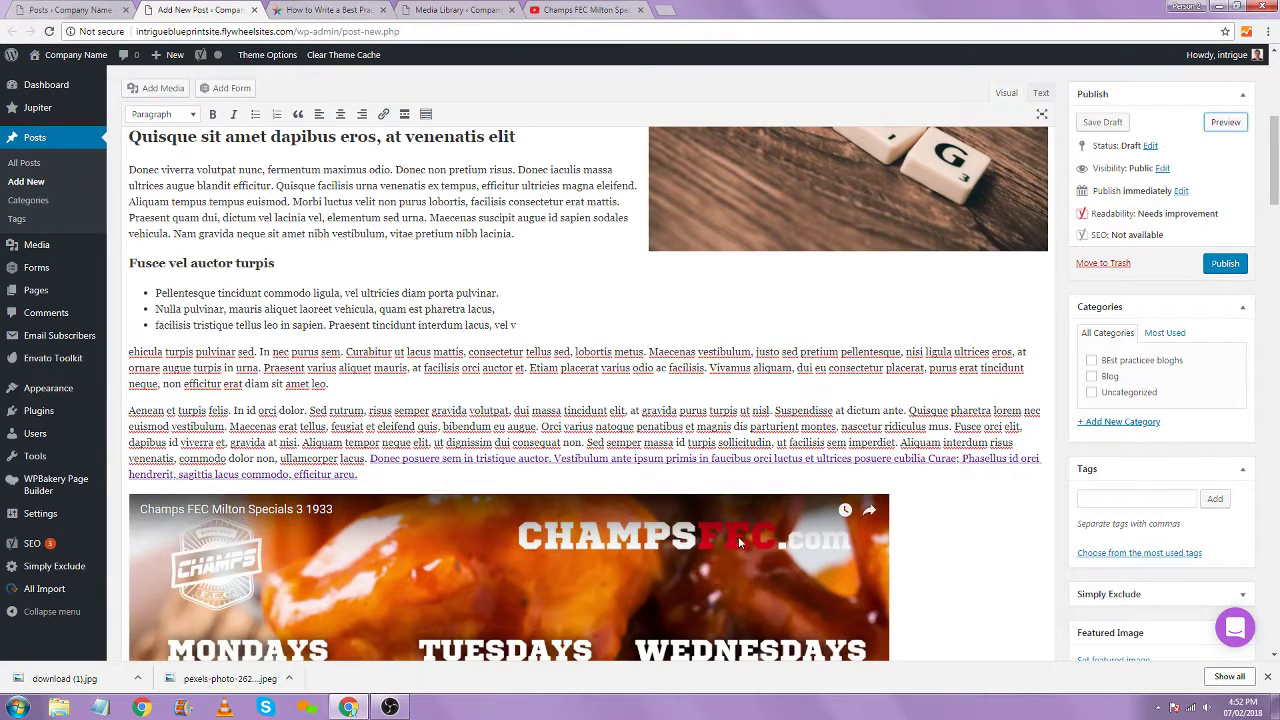
Delete the embedded YouTube video below the PDF-linked text
scroll(760, 515, "down", 2)
scroll(774, 495, "down", 1)
left_click(760, 508)
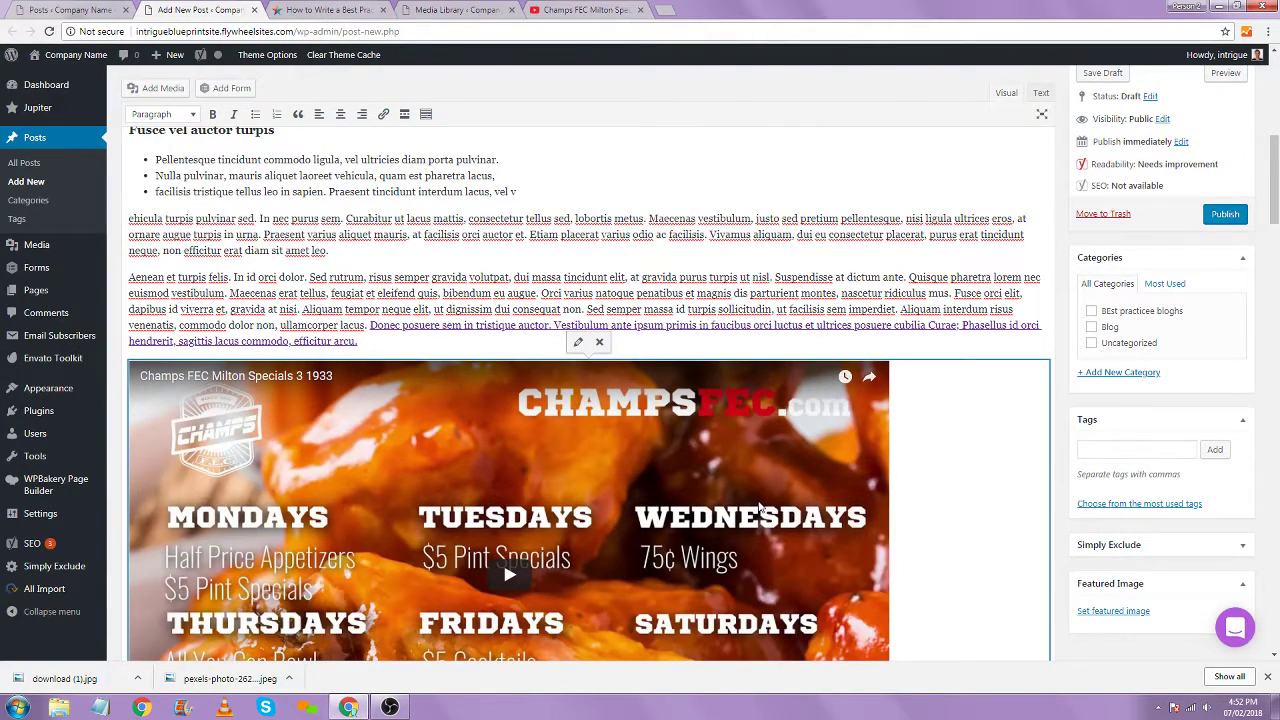
key("Delete")
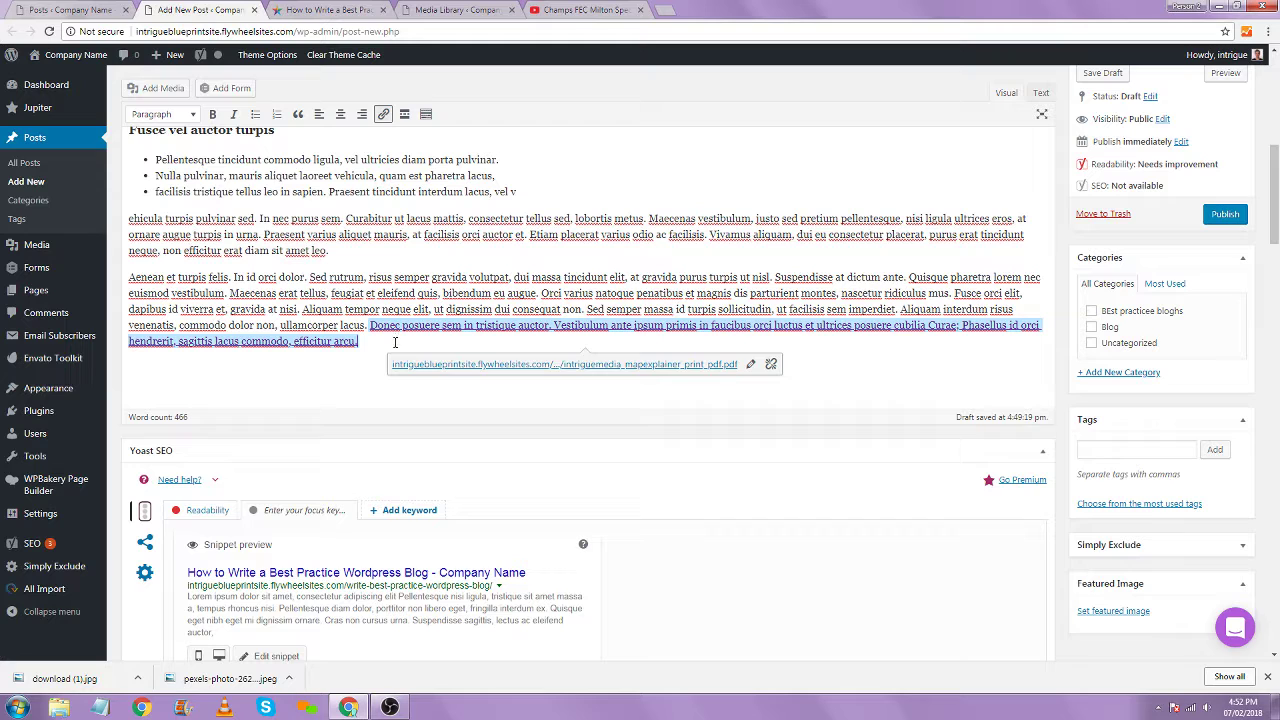
Try pasting the iframe embed code on a new line below the linked text in the visual editor
key("Return")
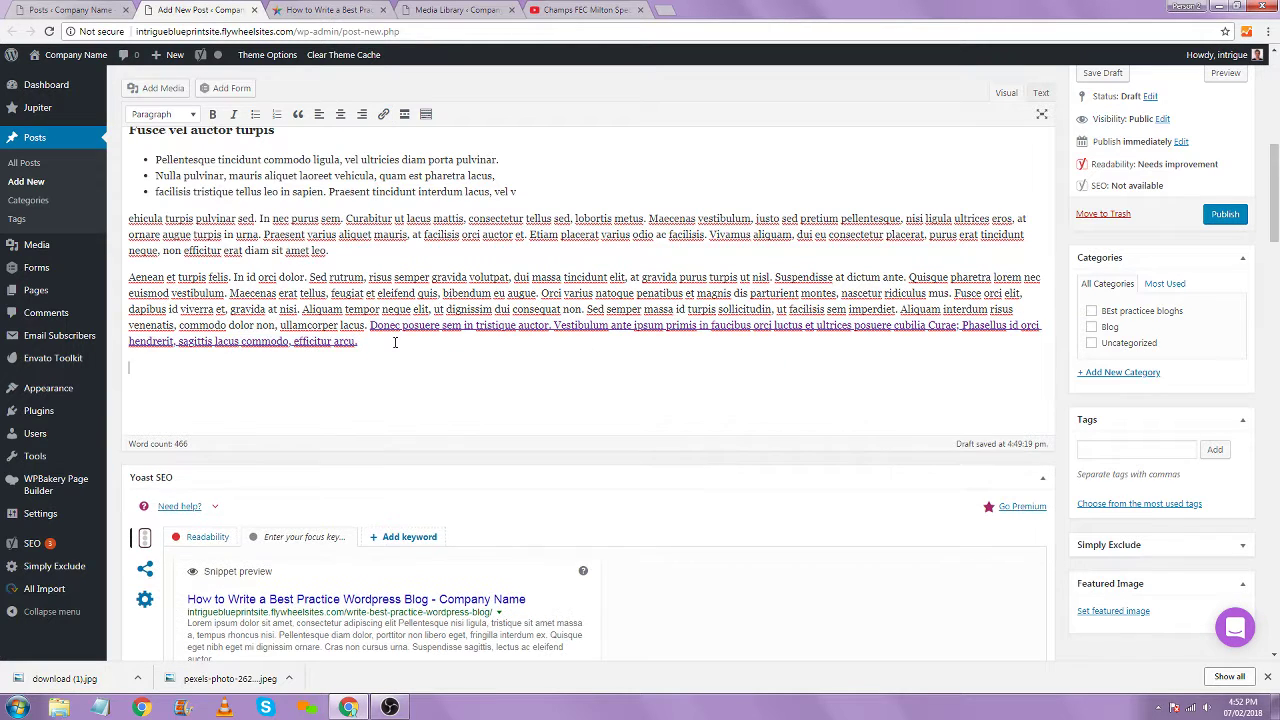
key("ctrl+v")
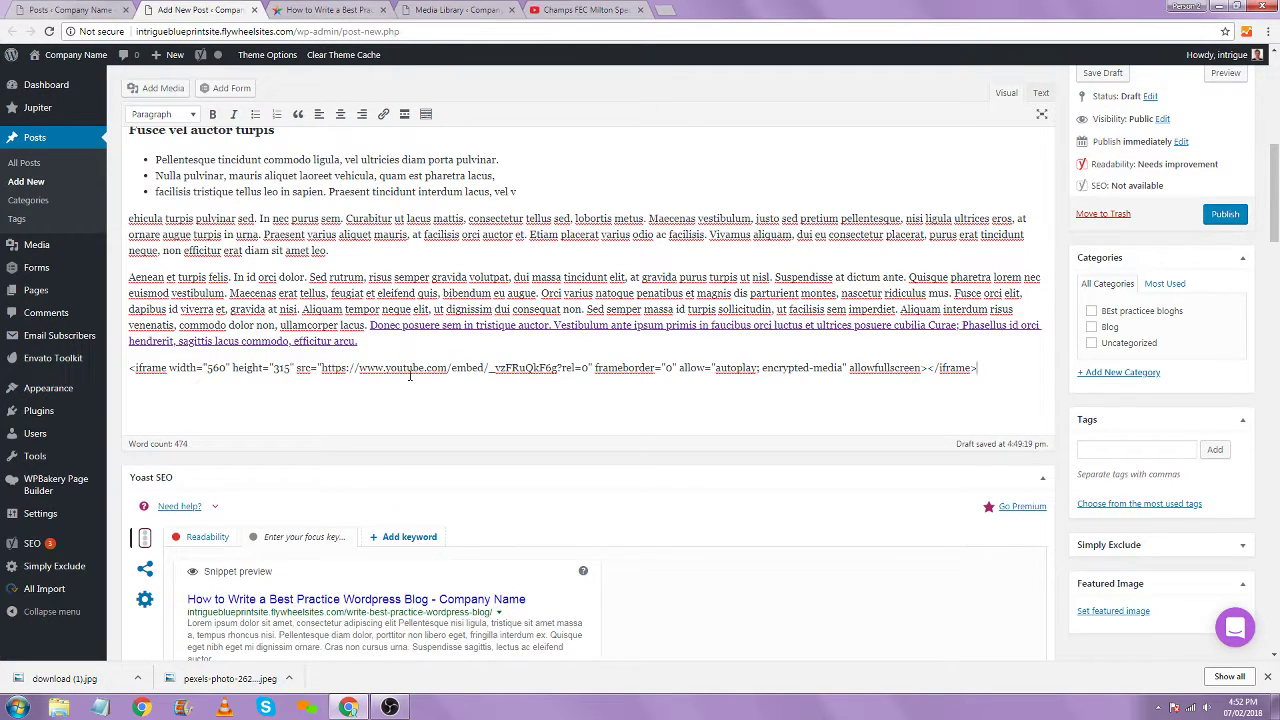
key("ctrl+z")
Paste the iframe embed code below the last paragraph in the post's HTML text view and return to the visual view
scroll(1000, 200, "up", 3)
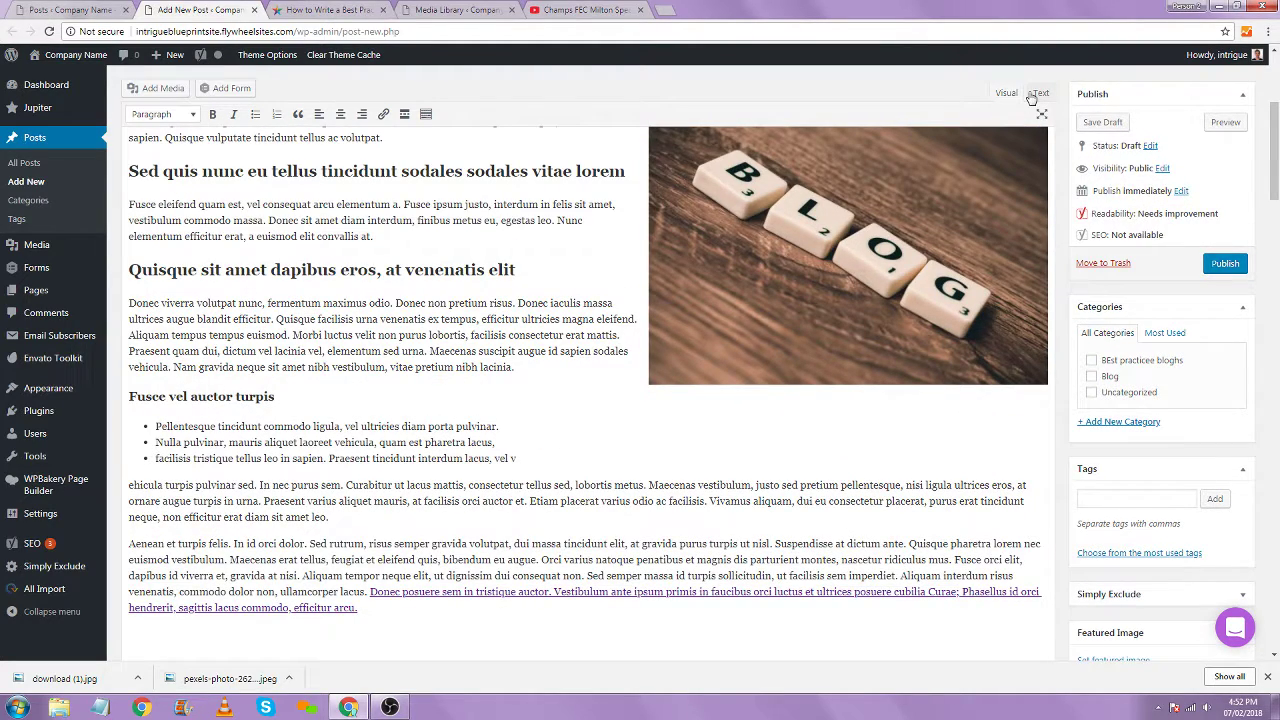
left_click_drag(170, 556, 128, 530)
key("ctrl+v")
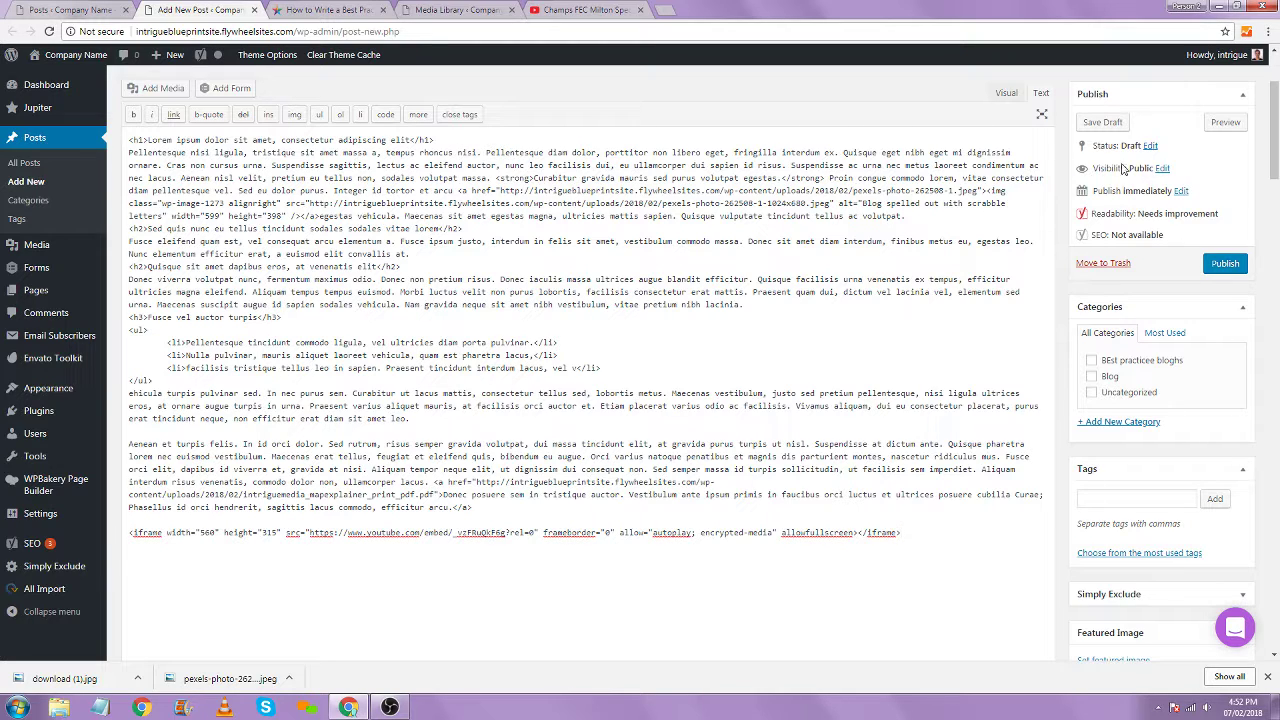
left_click(1000, 93)
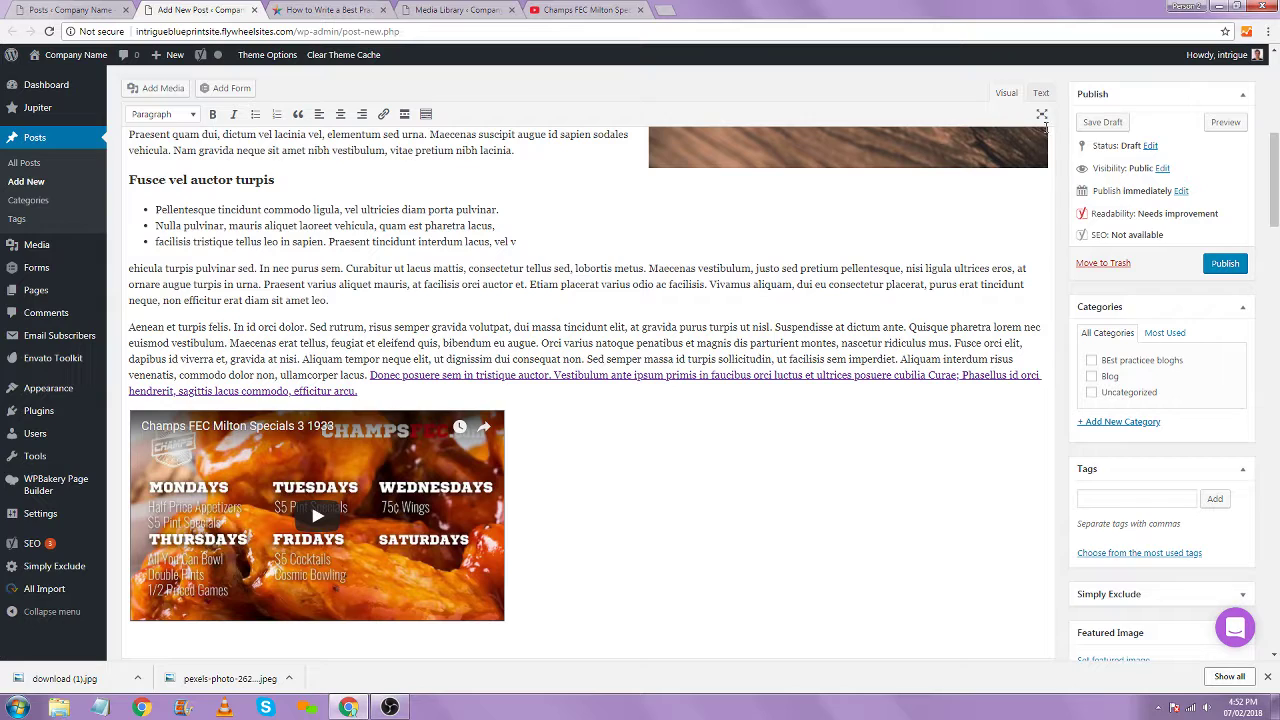
Inspect the post's HTML code with the iframe again and return to the visual view
left_click(1041, 93)
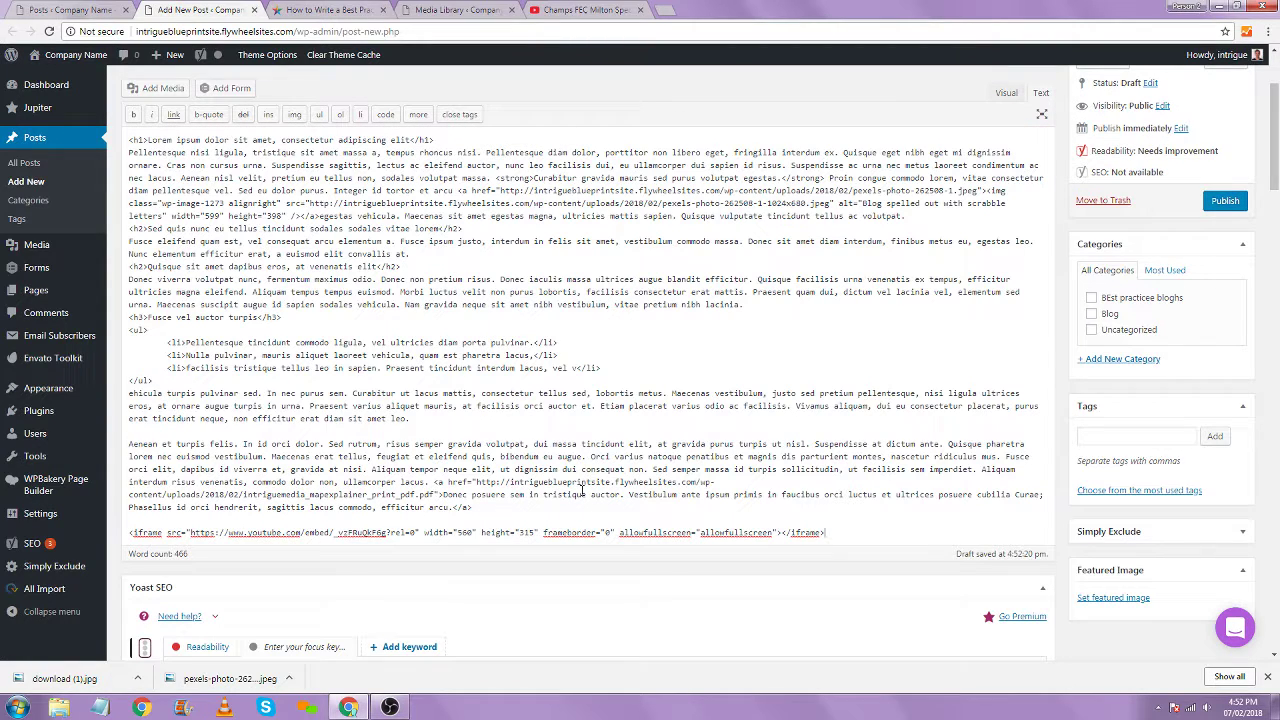
scroll(622, 405, "up", 1)
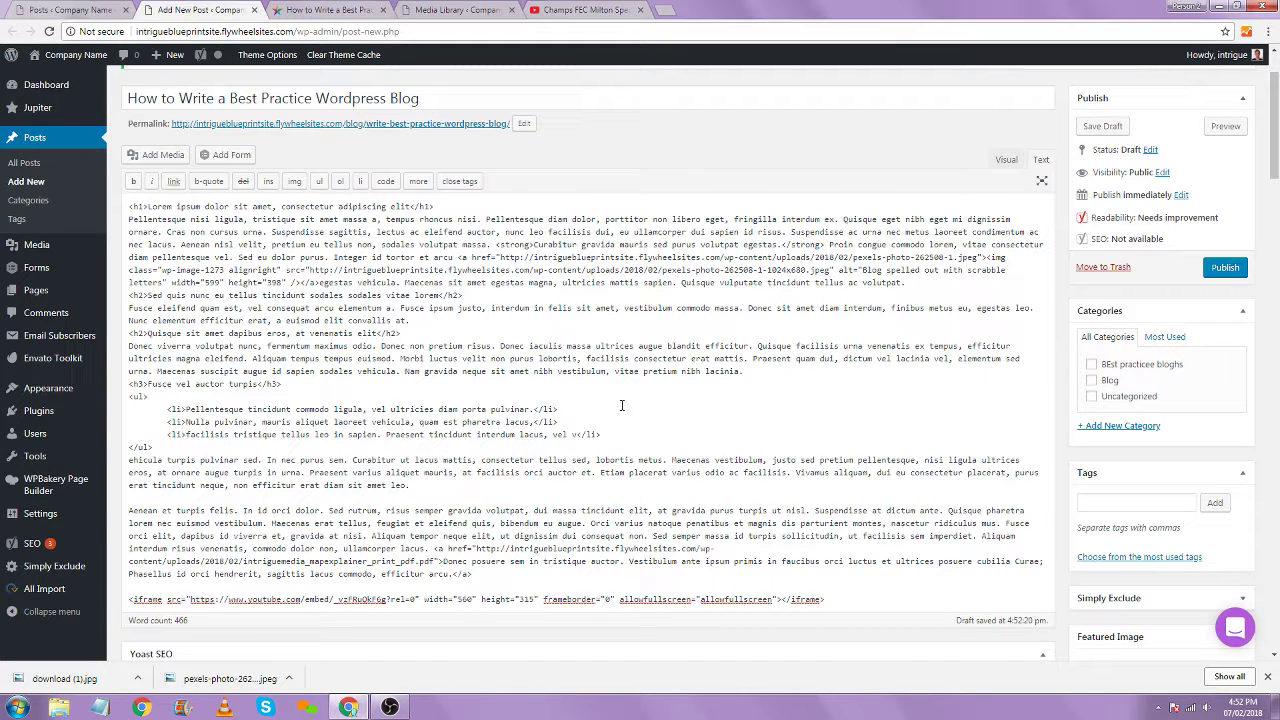
left_click(1005, 160)
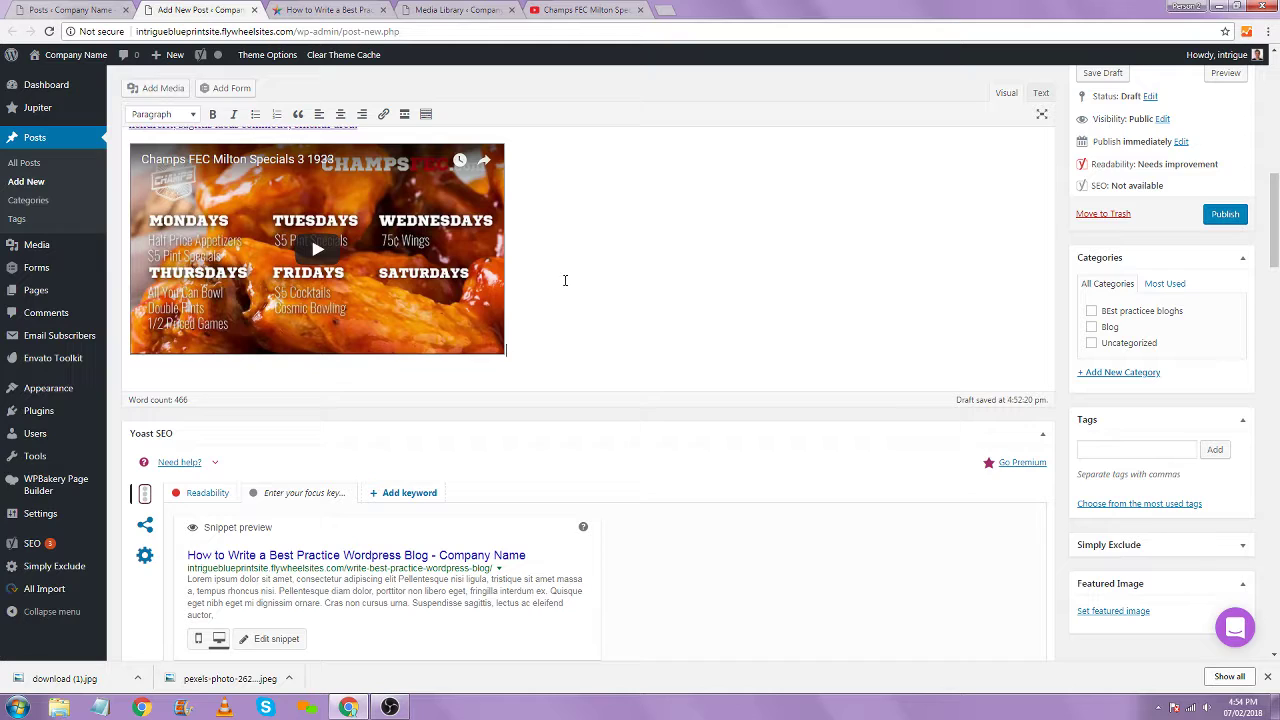
Look over the already open post preview and return to the draft
left_click(322, 9)
scroll(449, 155, "up", 5)
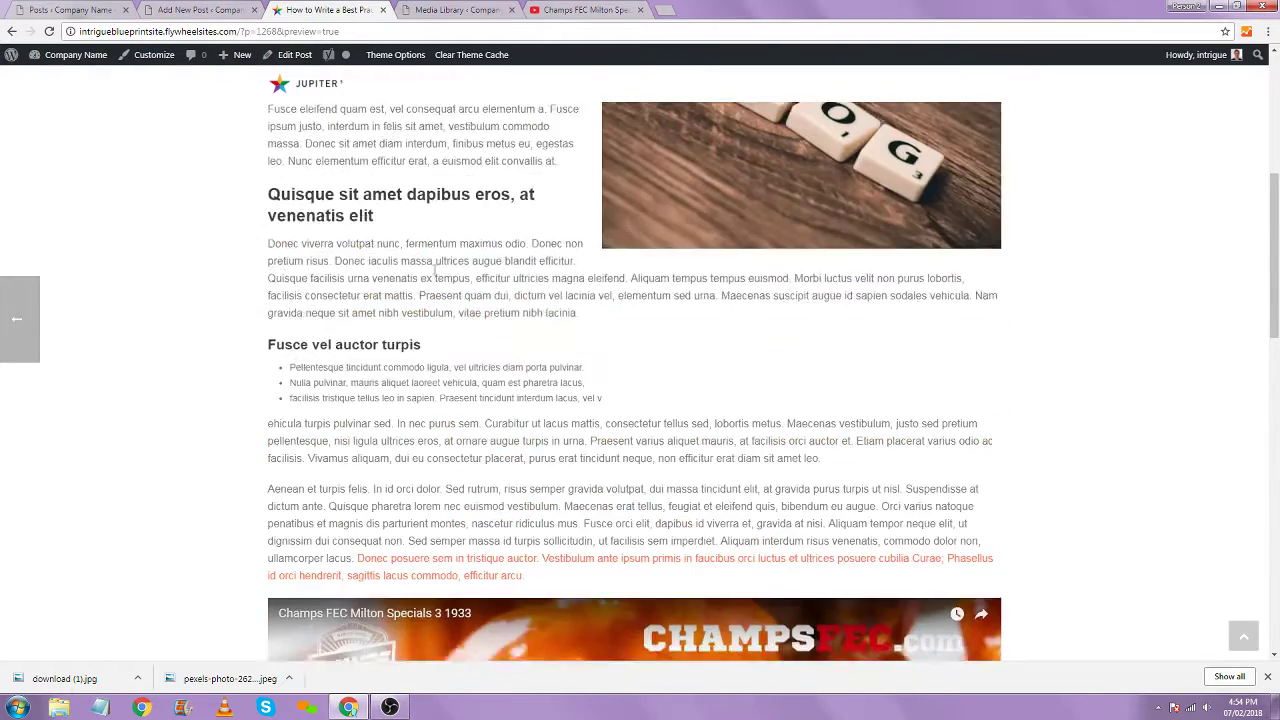
left_click(203, 9)
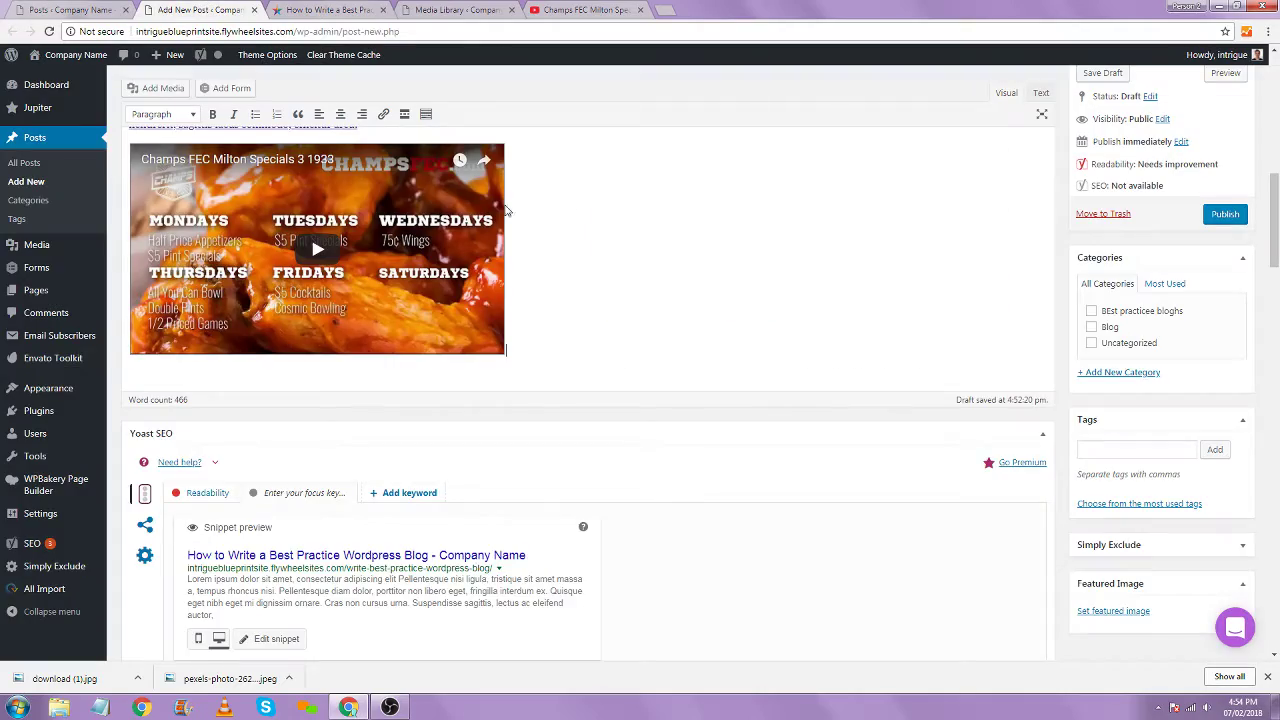
Review the draft's headings, image, bullet list, linked text and embedded video in the visual editor
scroll(545, 236, "up", 5)
scroll(550, 240, "up", 6)
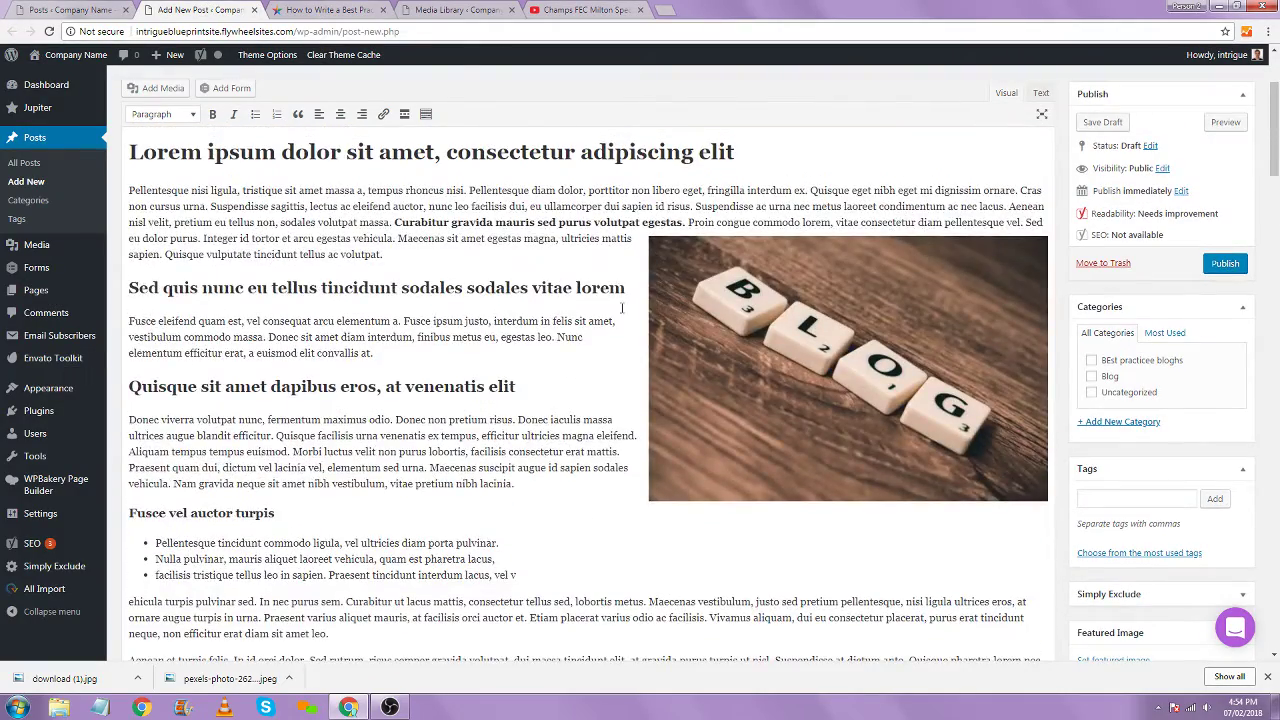
scroll(600, 300, "up", 3)
scroll(621, 321, "down", 12)
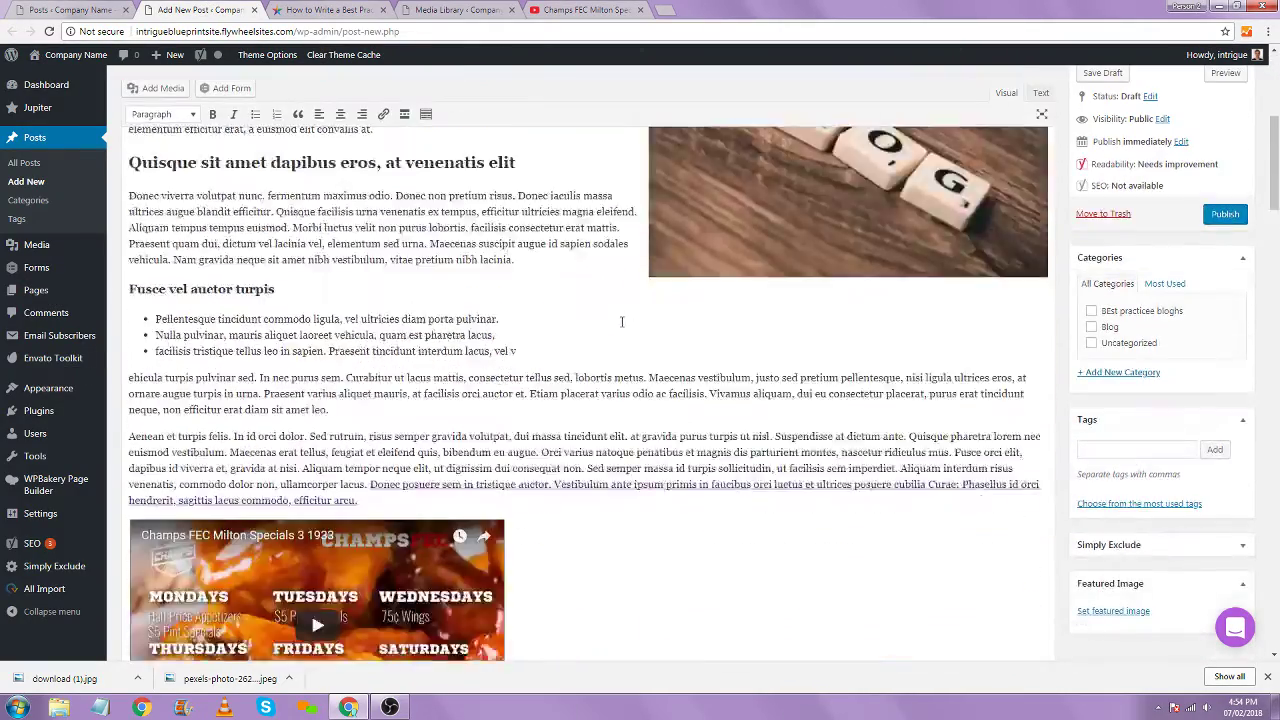
scroll(621, 321, "up", 5)
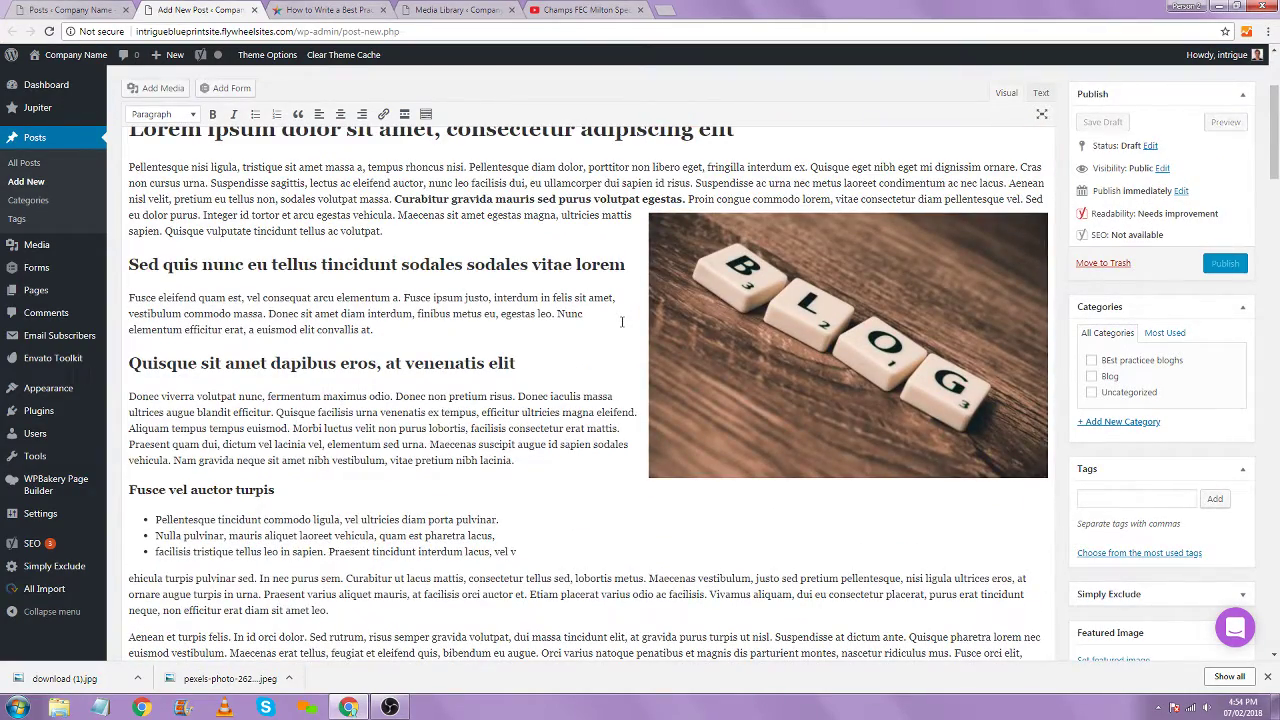
scroll(594, 327, "up", 3)
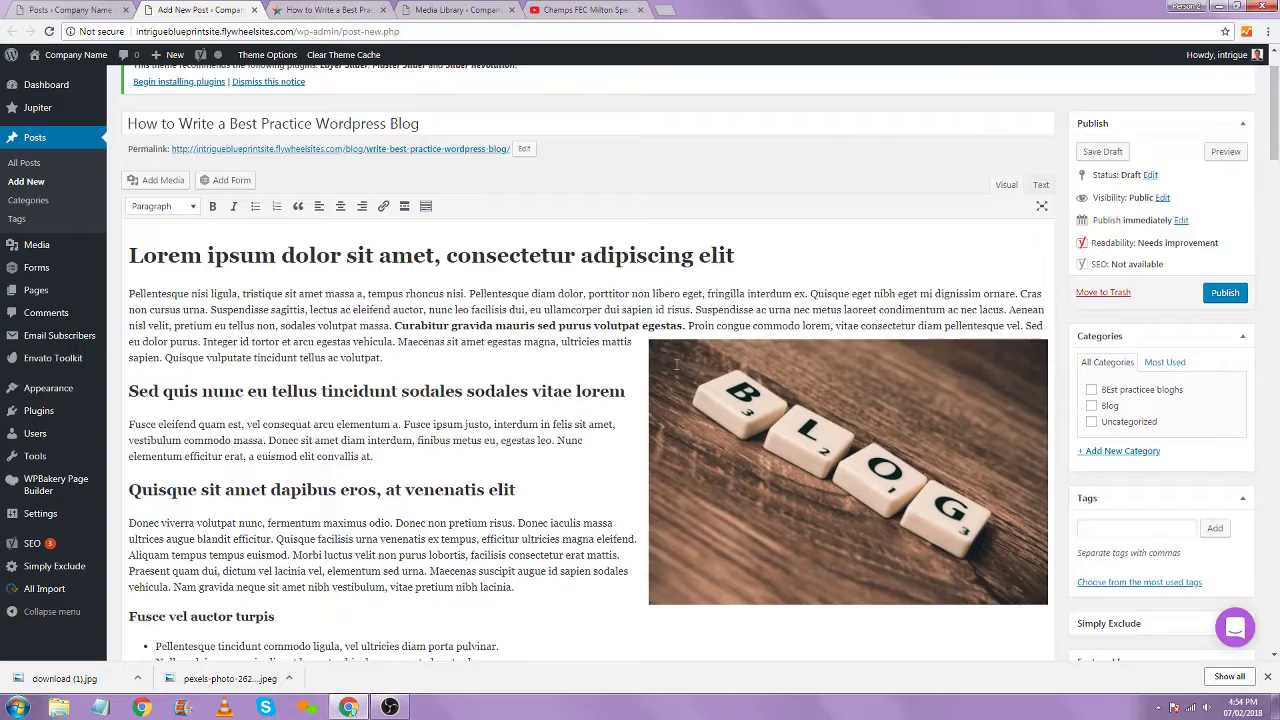
scroll(1175, 236, "down", 1)
scroll(420, 434, "down", 4)
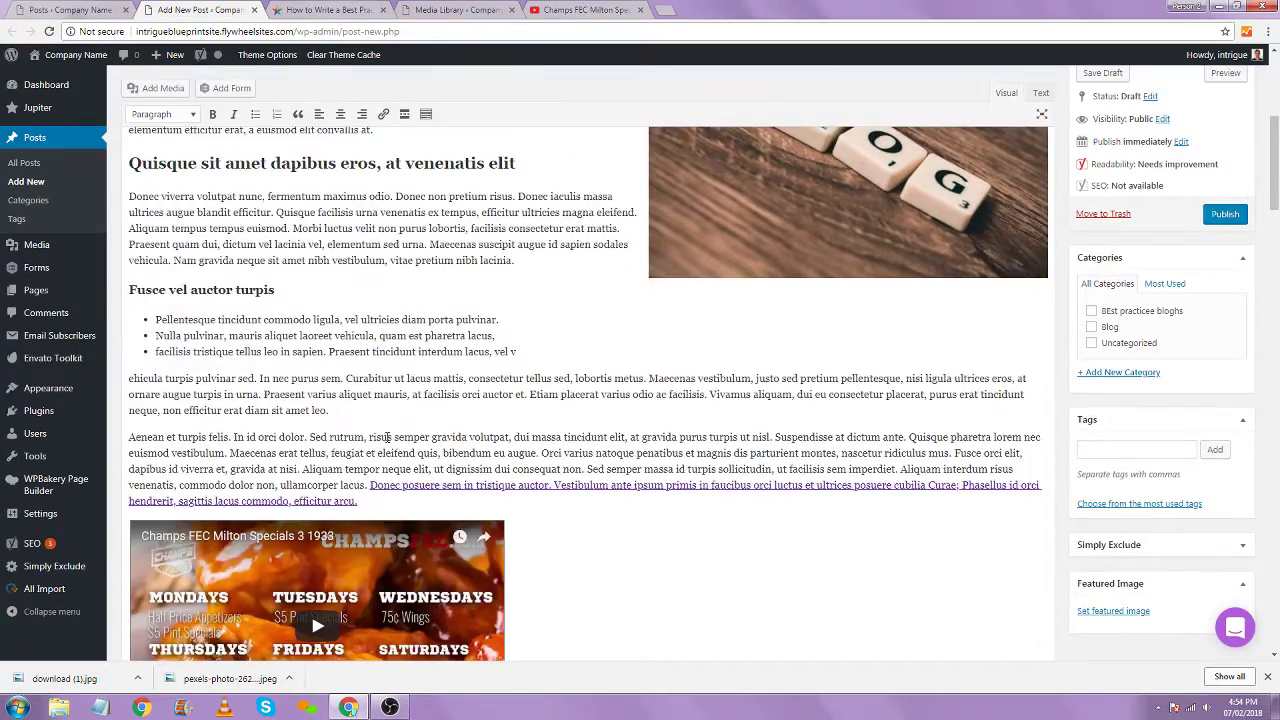
scroll(420, 434, "down", 2)
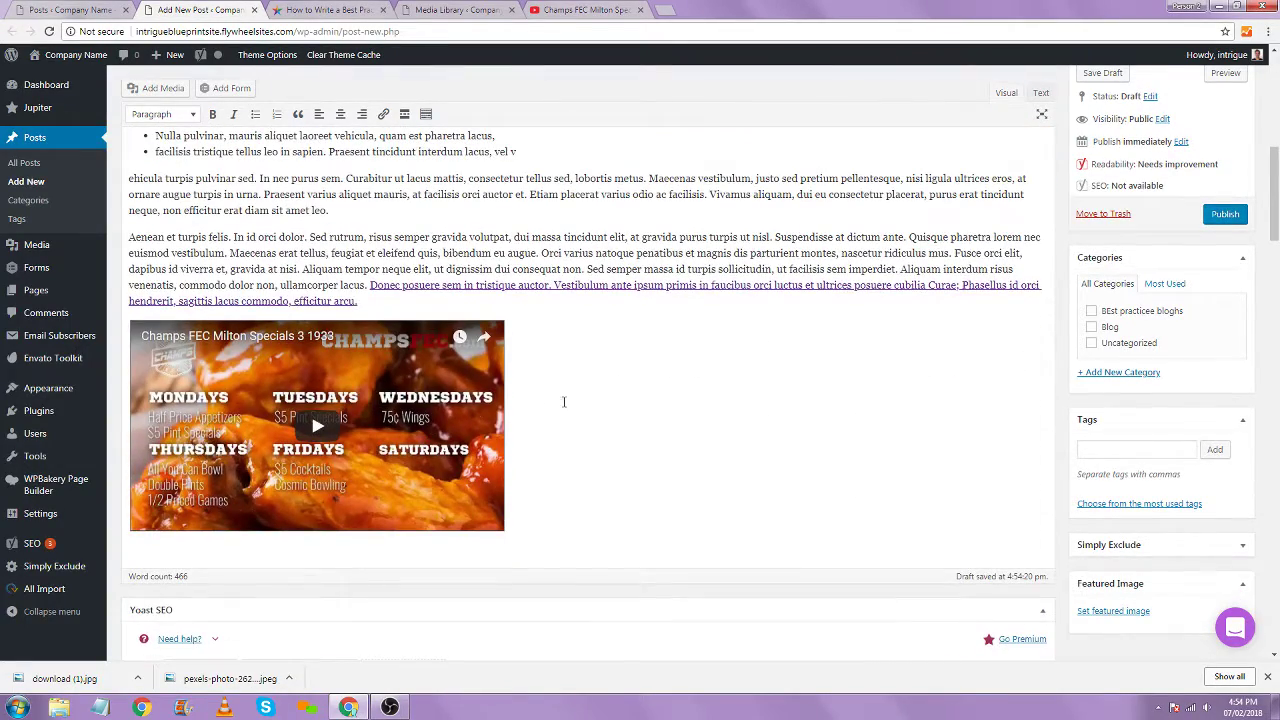
Add the line "To learn more, watch the video below!" between the PDF-linked text and the embedded video
left_click(403, 302)
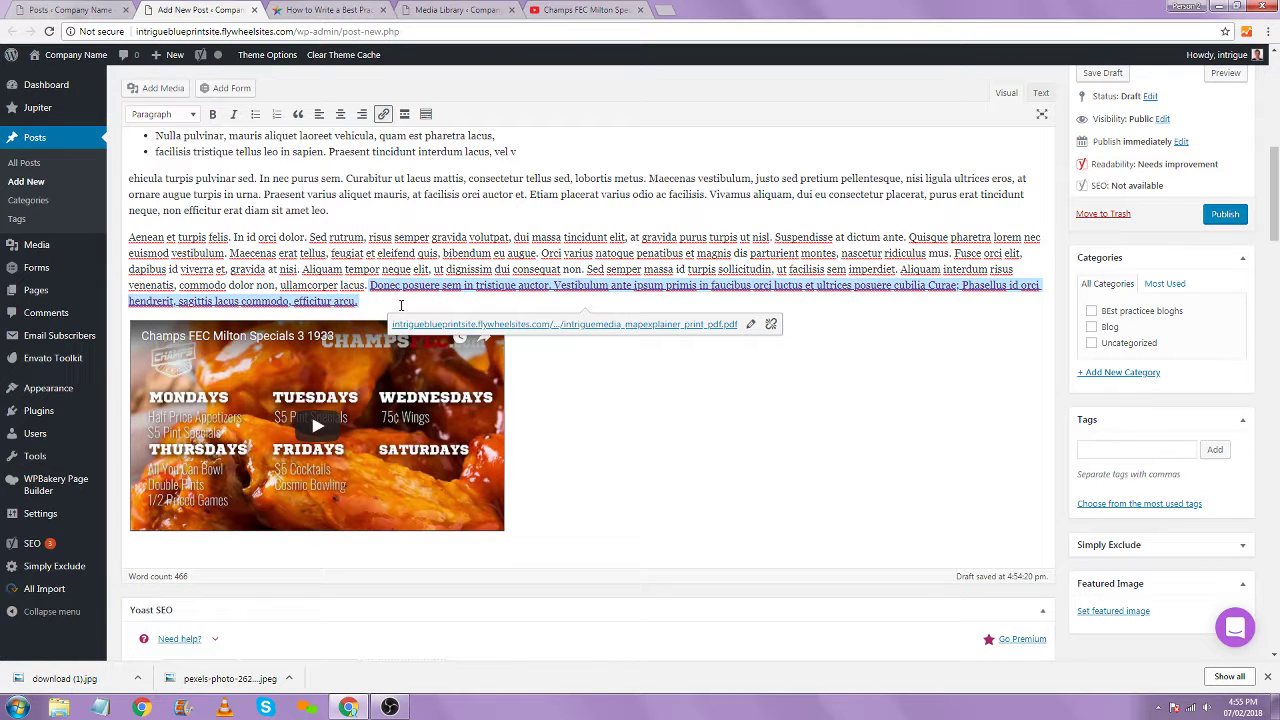
left_click(443, 317)
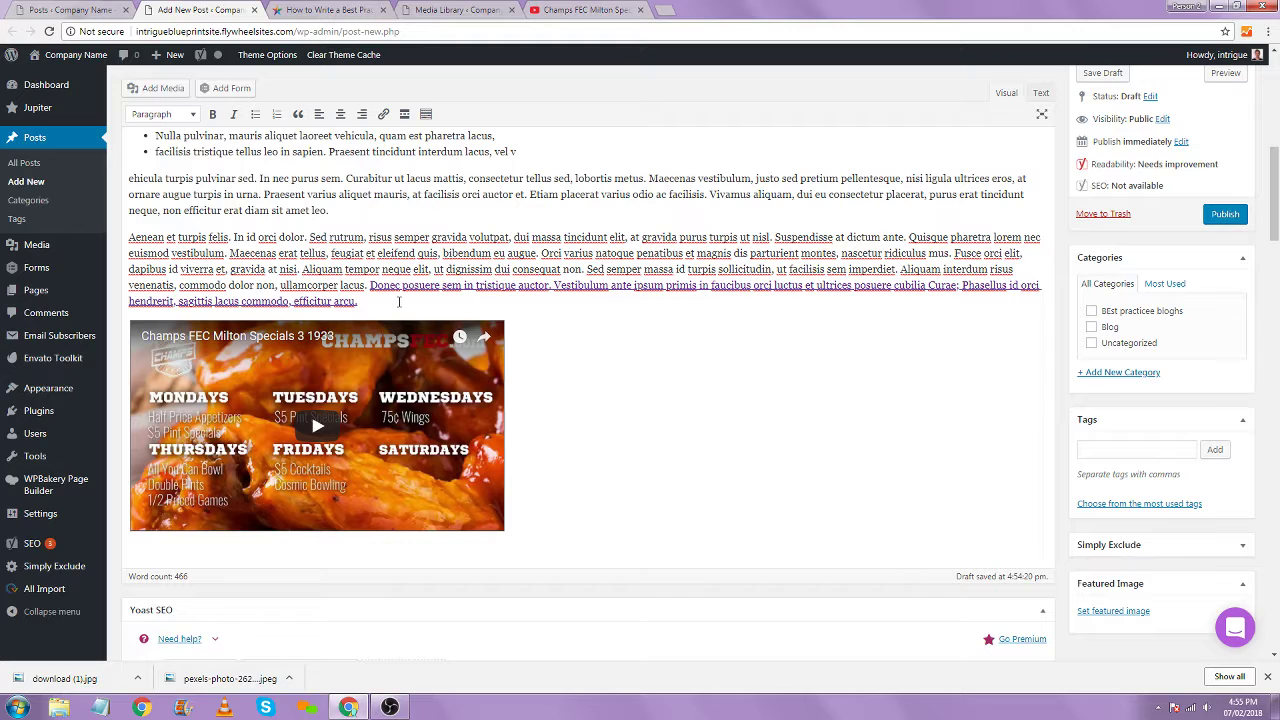
left_click(398, 304)
key("Return")
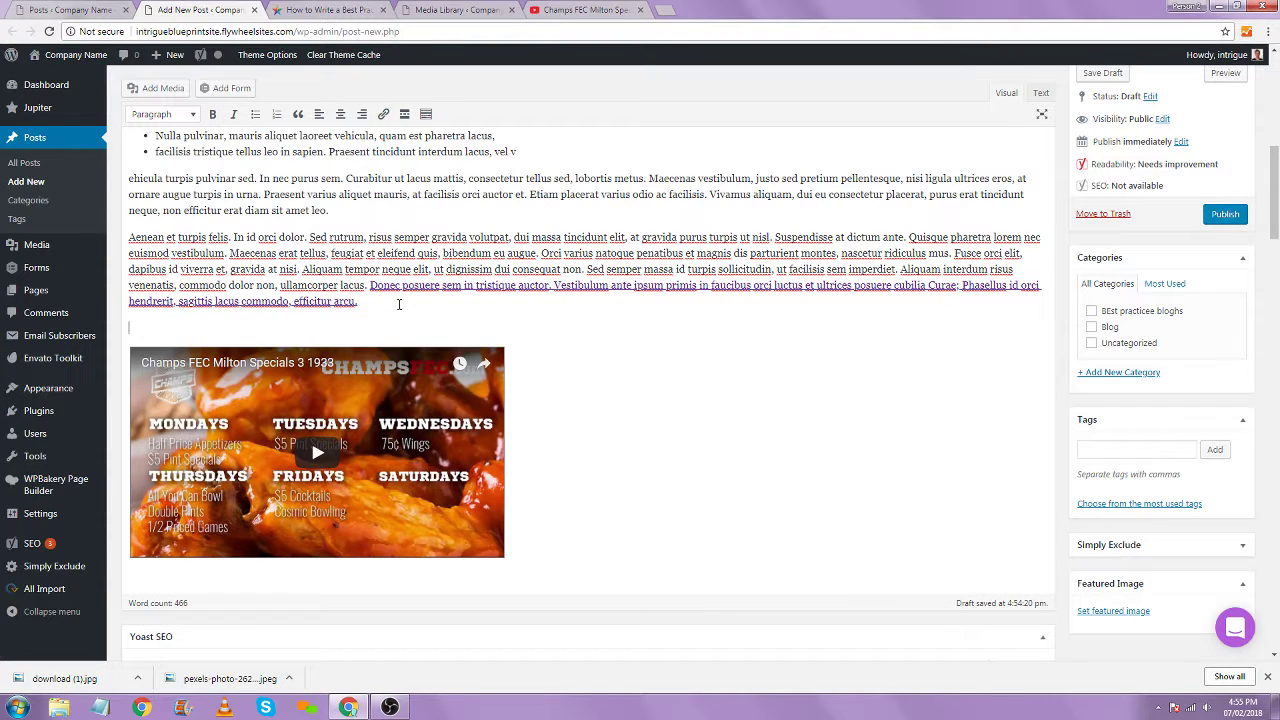
type("To learn mroe")
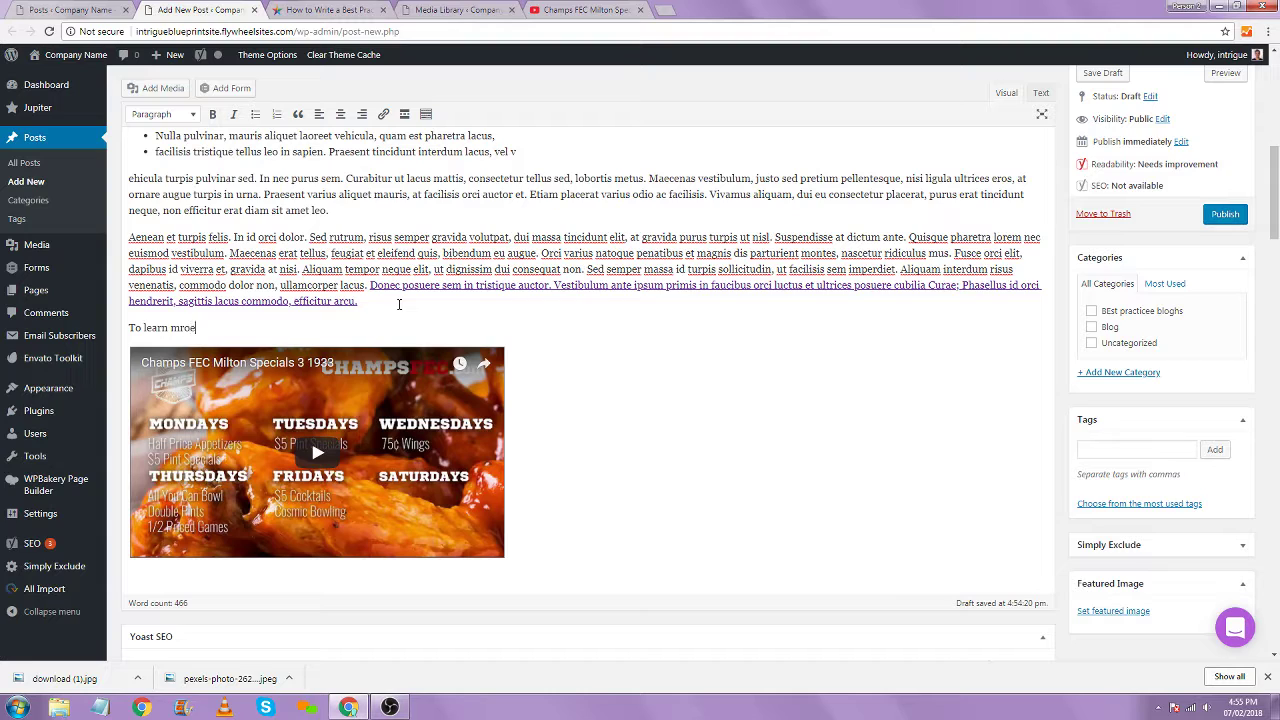
type(", watch tyhe")
key("BackSpace")
key("BackSpace")
key("BackSpace")
type("he video below!")
key("BackSpace")
key("BackSpace")
type("or")
left_click(401, 314)
scroll(531, 302, "up", 15)
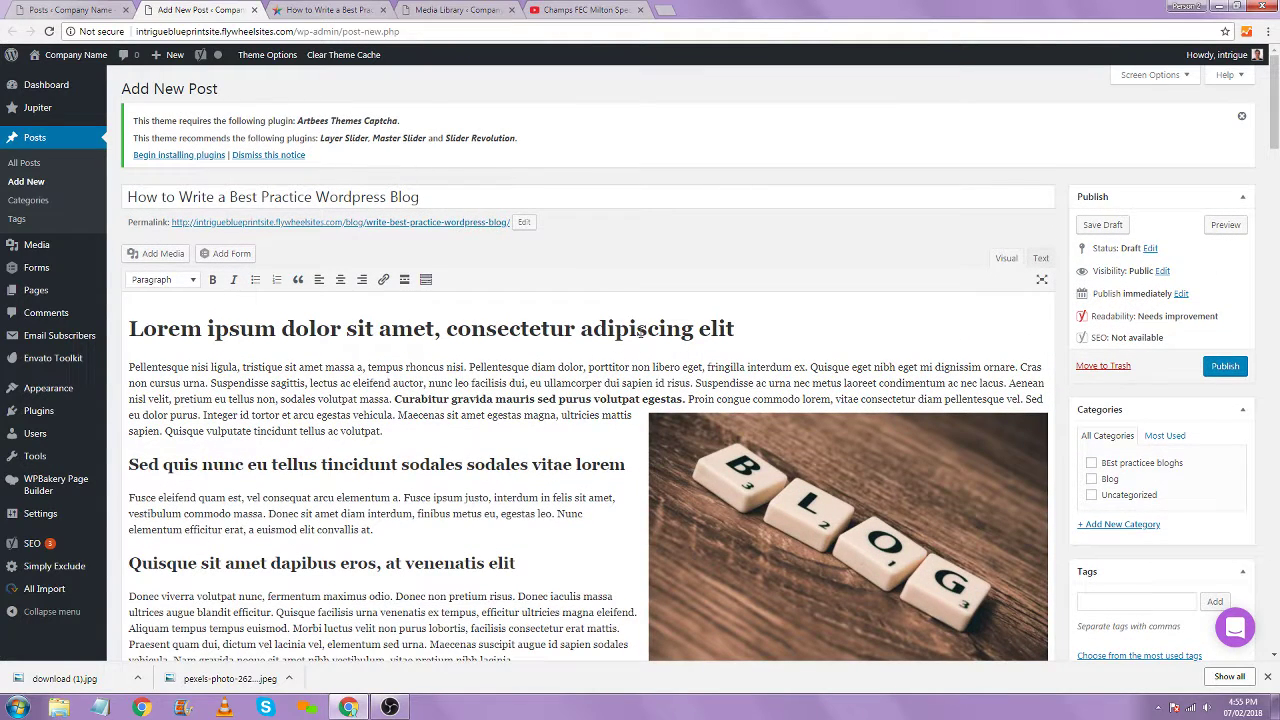
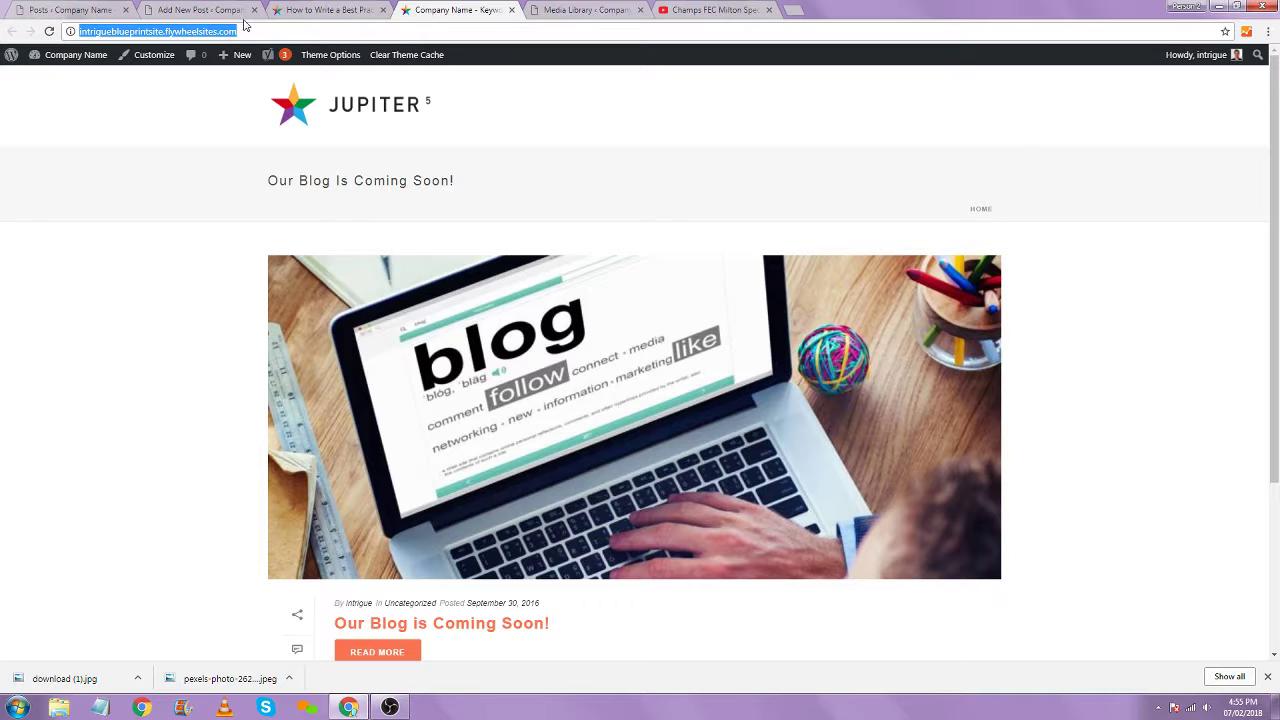
Copy the site's homepage address and link the line "To learn more, watch the video below!" to it
right_click(234, 36)
left_click(260, 85)
left_click(297, 9)
key("ctrl+shift+Tab")
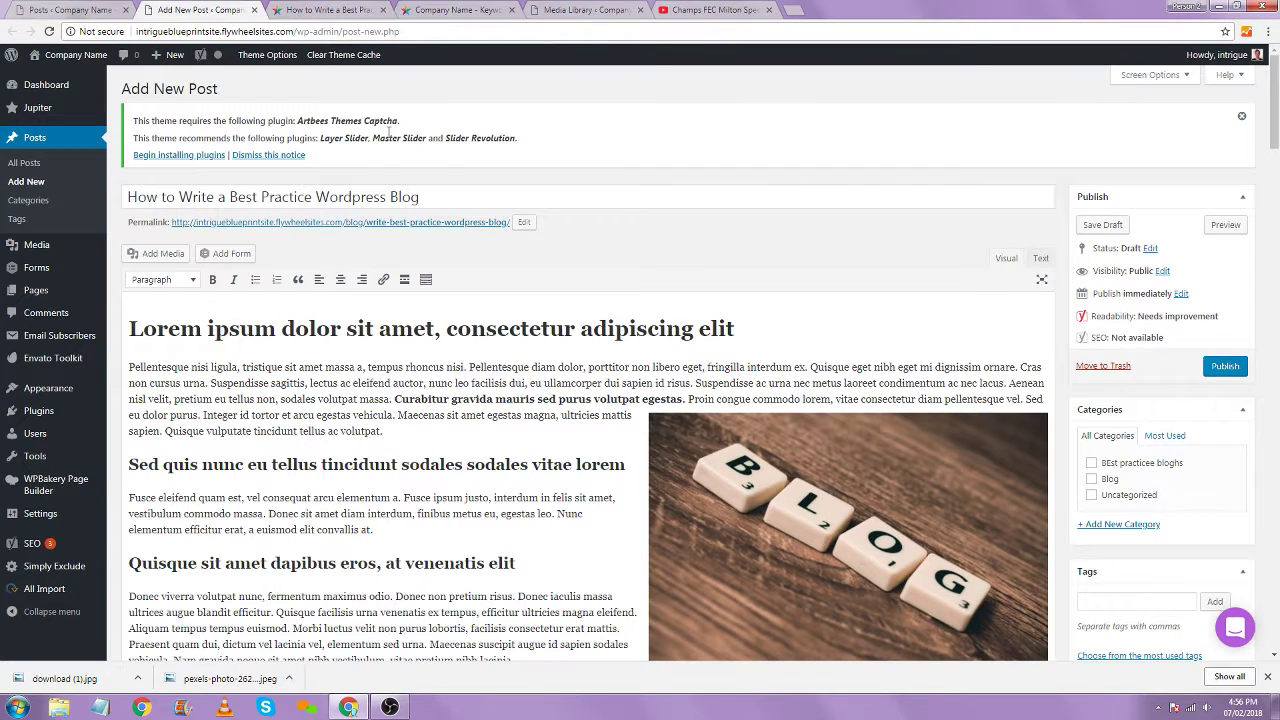
scroll(263, 492, "down", 10)
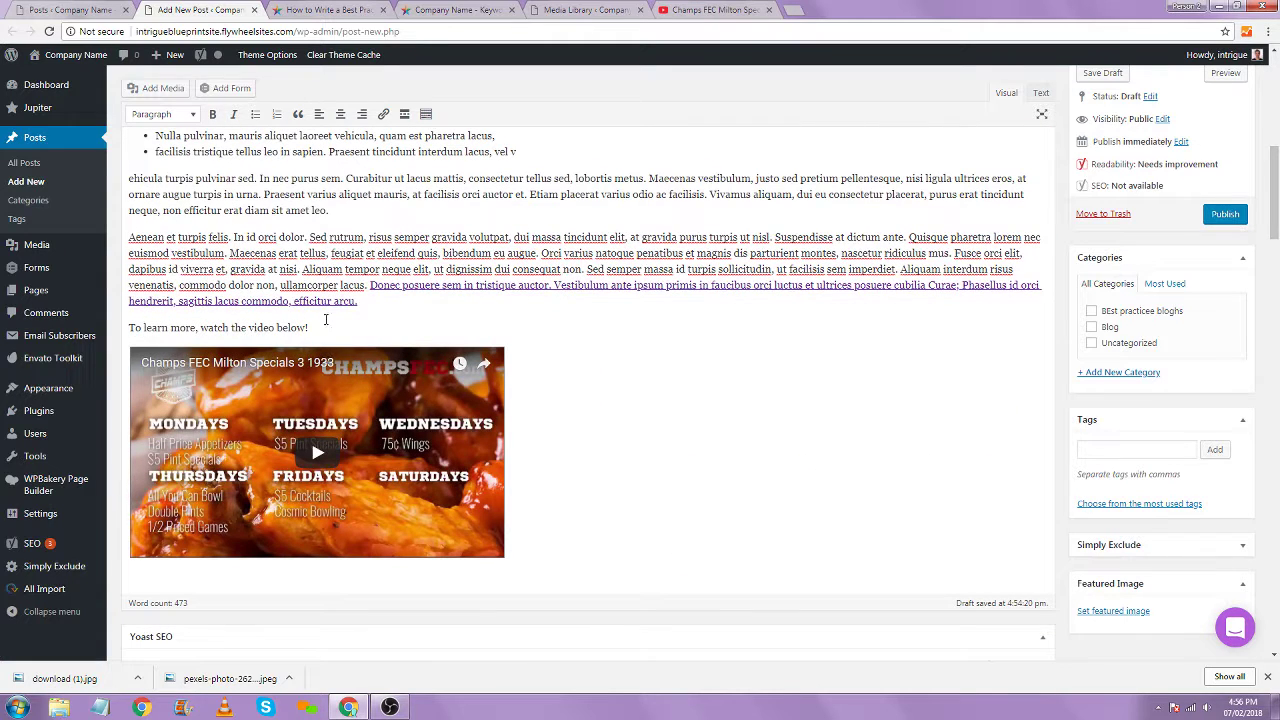
left_click_drag(309, 327, 131, 319)
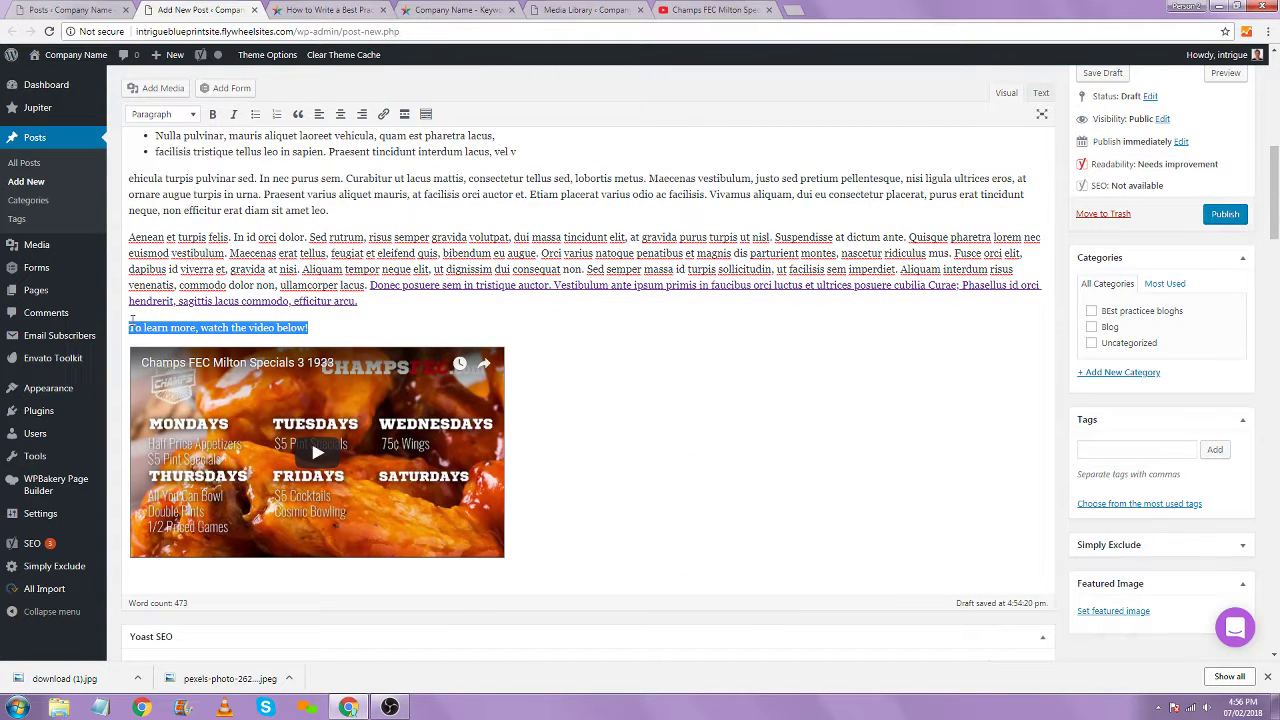
key("ctrl+v")
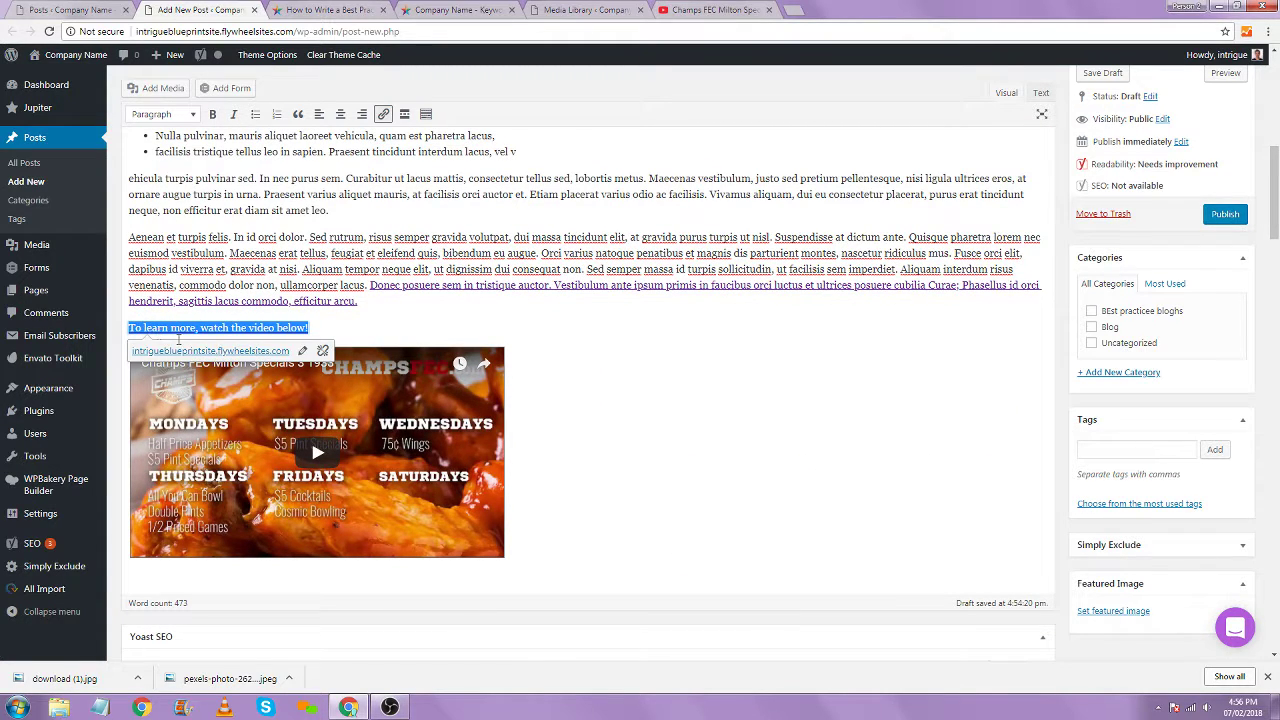
left_click(658, 386)
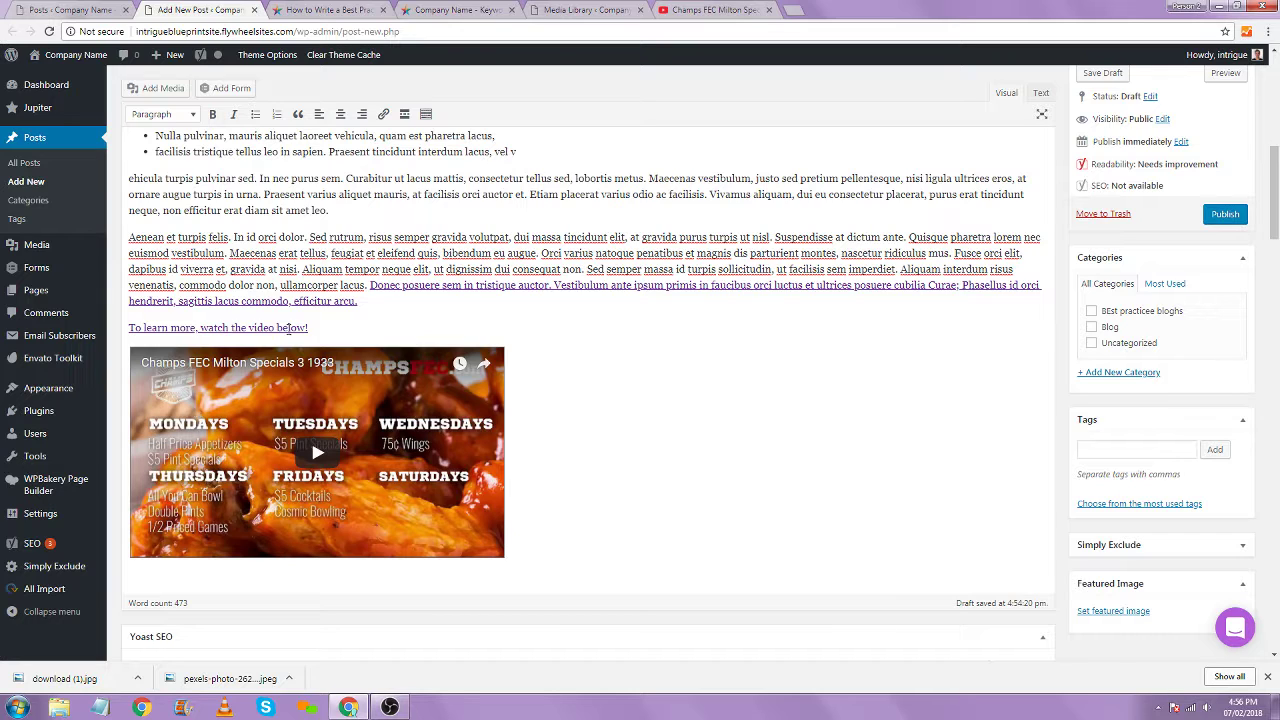
Try the Heading 2 format on the linked line above the video and undo it
left_click_drag(319, 331, 110, 328)
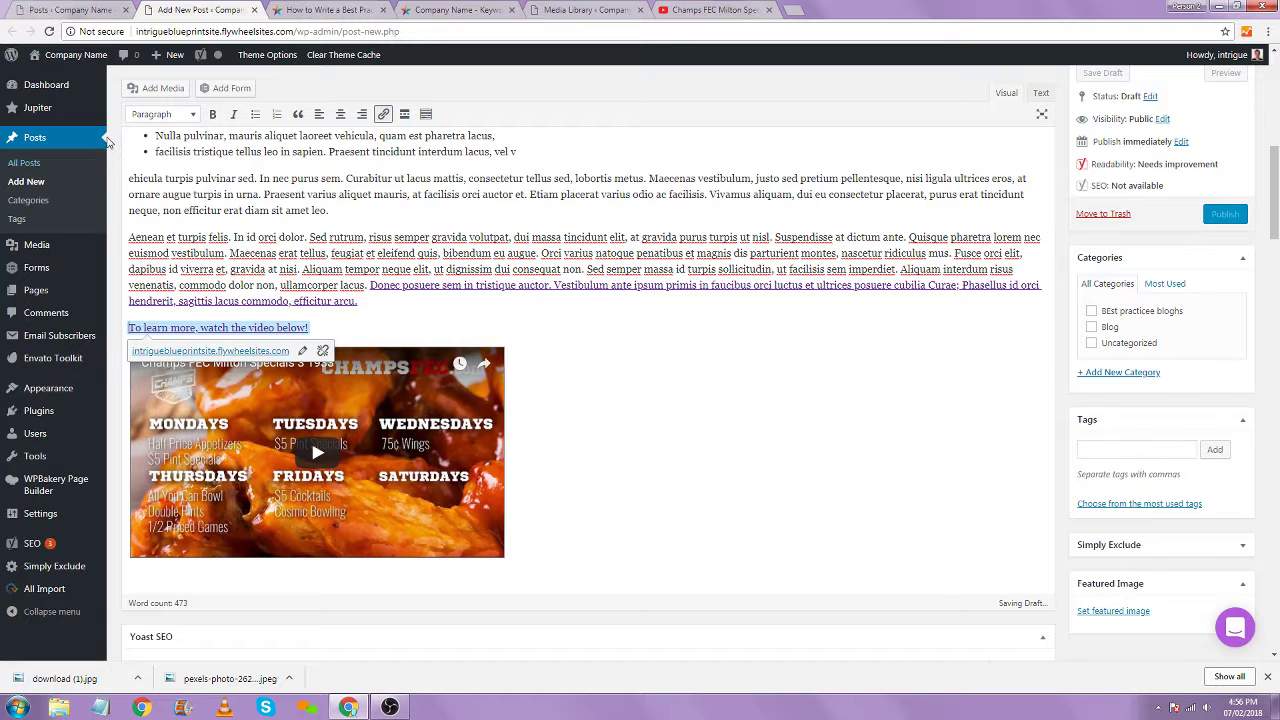
left_click(166, 120)
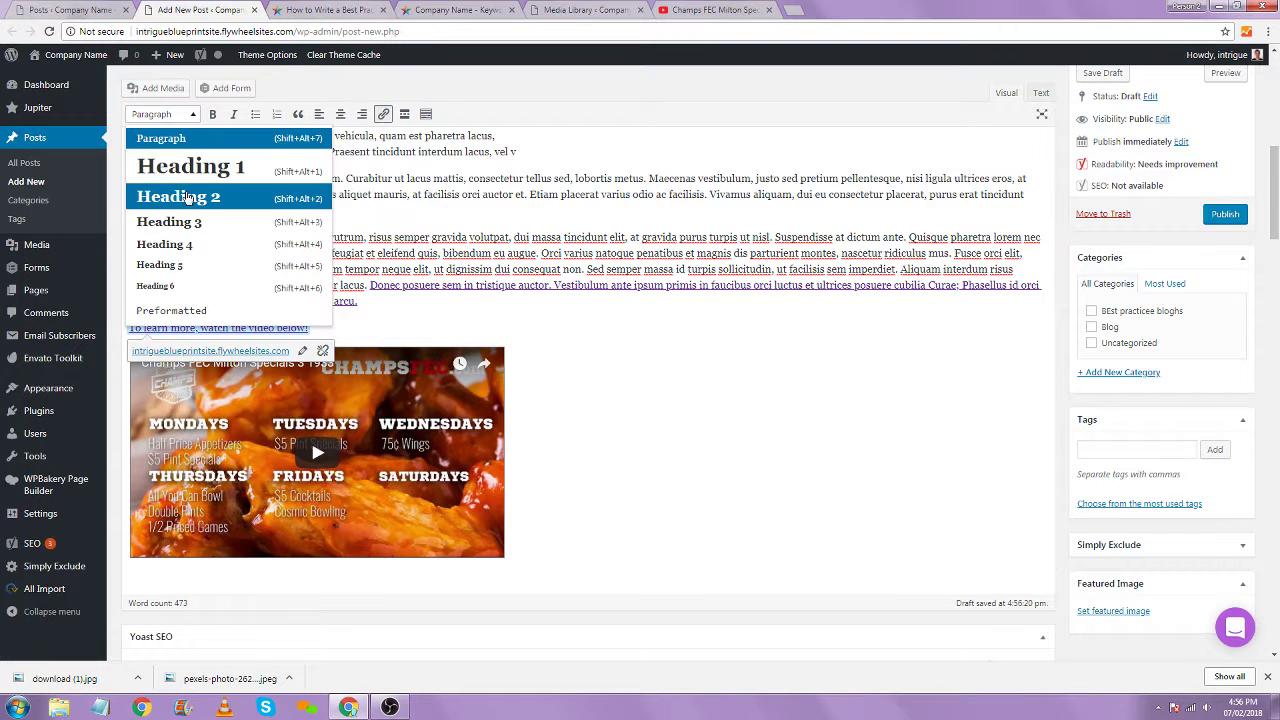
left_click(170, 199)
left_click(614, 353)
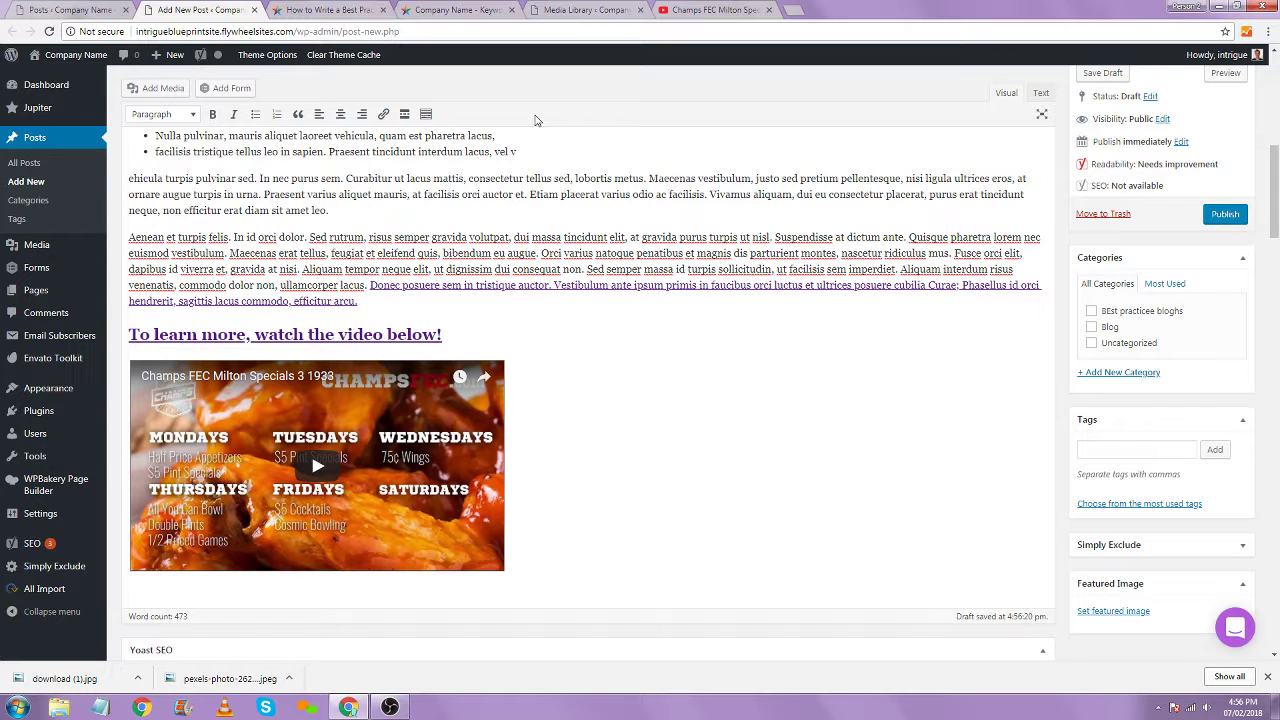
key("ctrl+z")
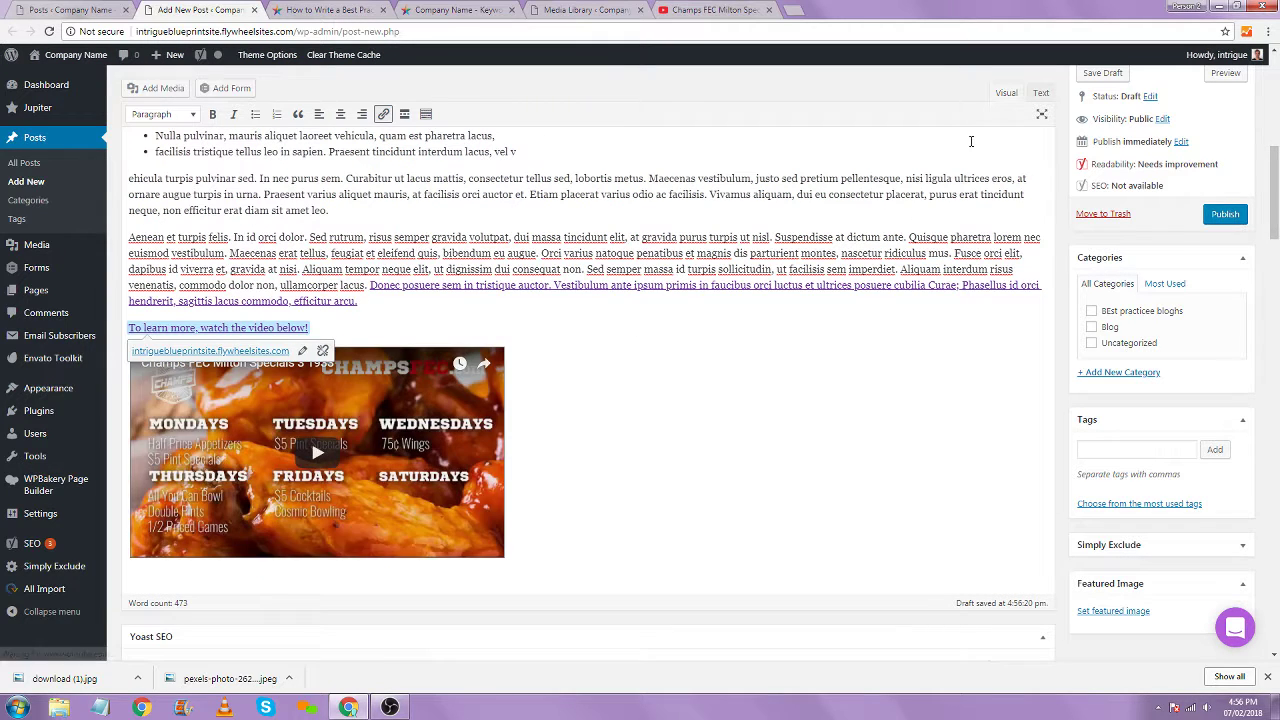
Inspect the HTML code of the linked line above the iframe and return to the visual view
left_click(1041, 92)
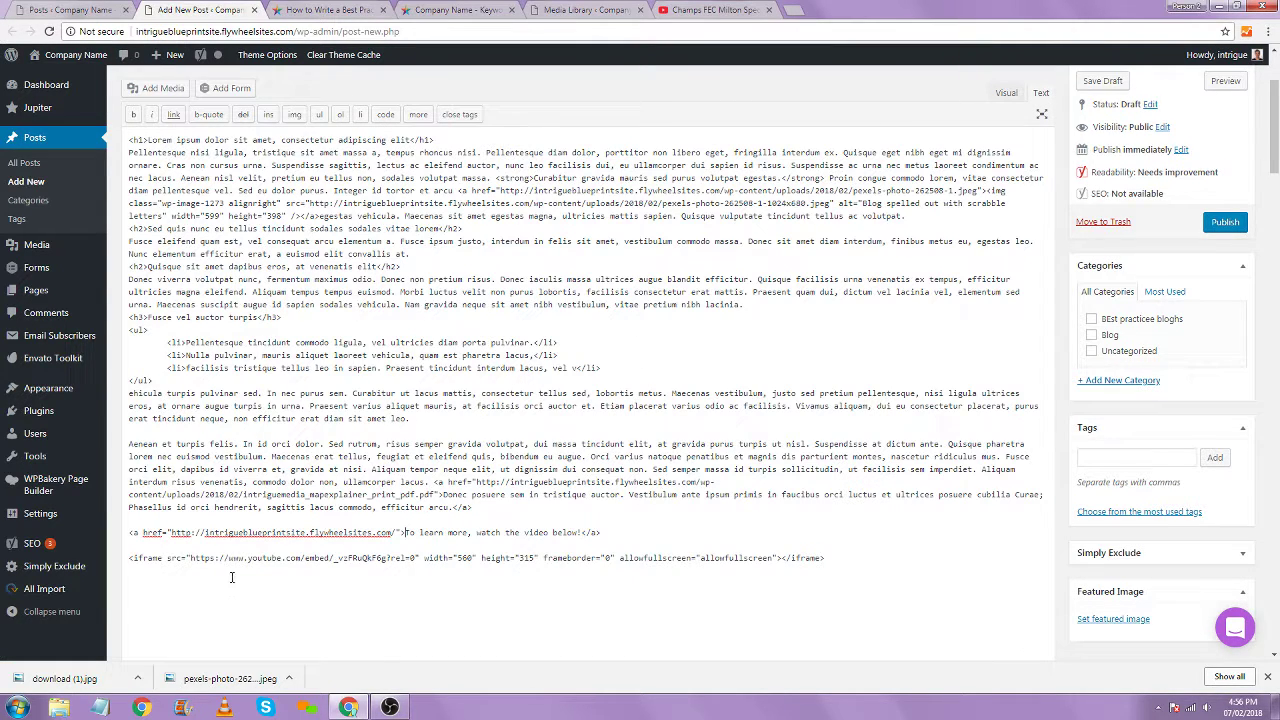
left_click(1006, 92)
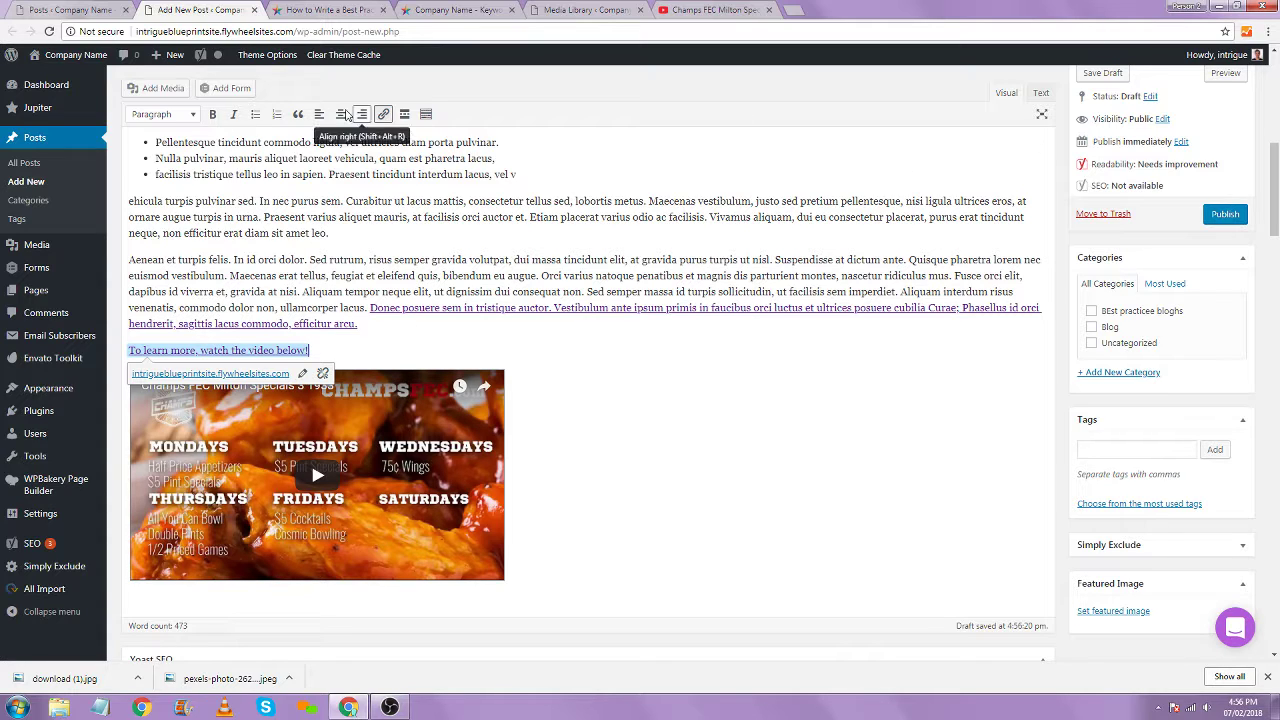
Show the additional formatting tools and apply a red text colour to the linked line above the video
left_click(426, 114)
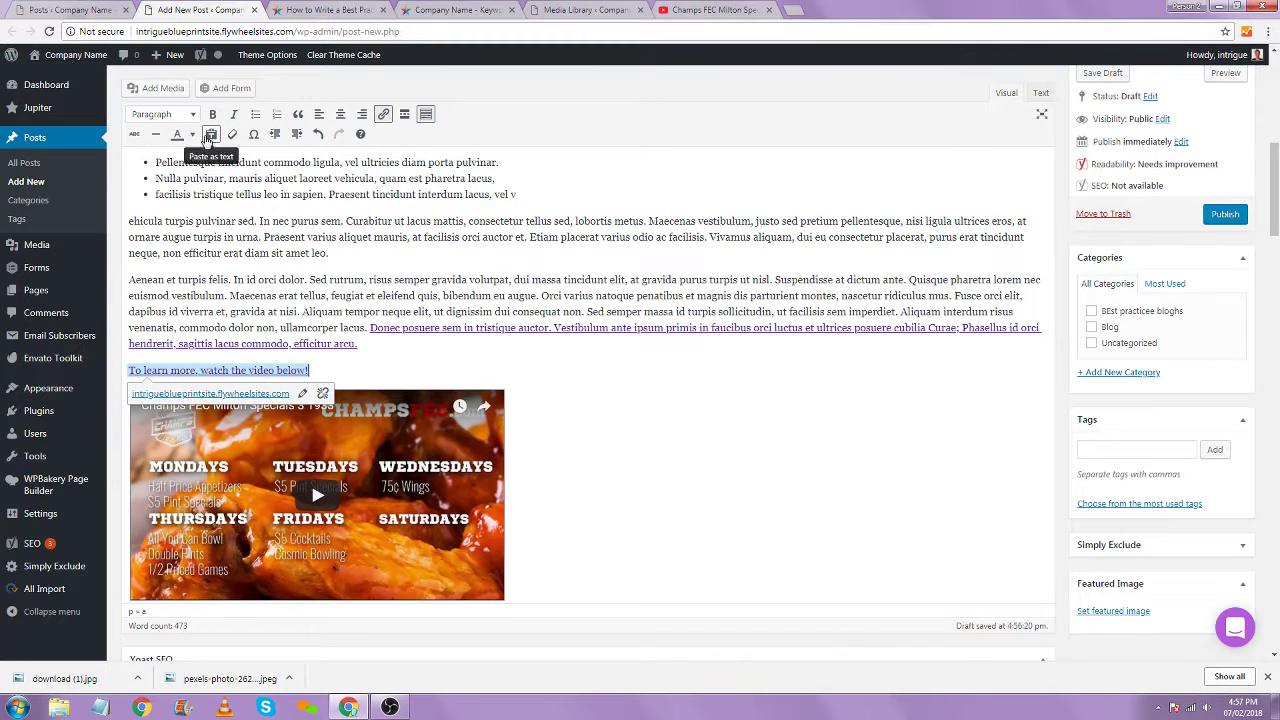
left_click(192, 134)
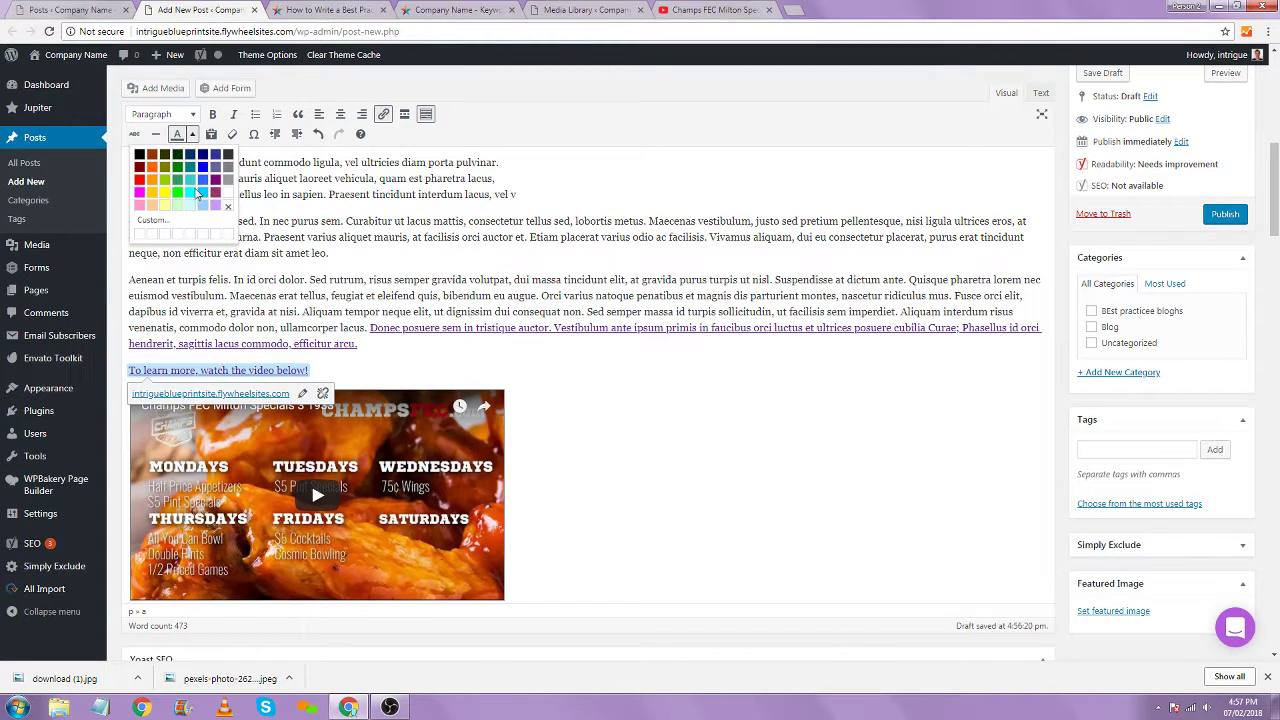
left_click(142, 181)
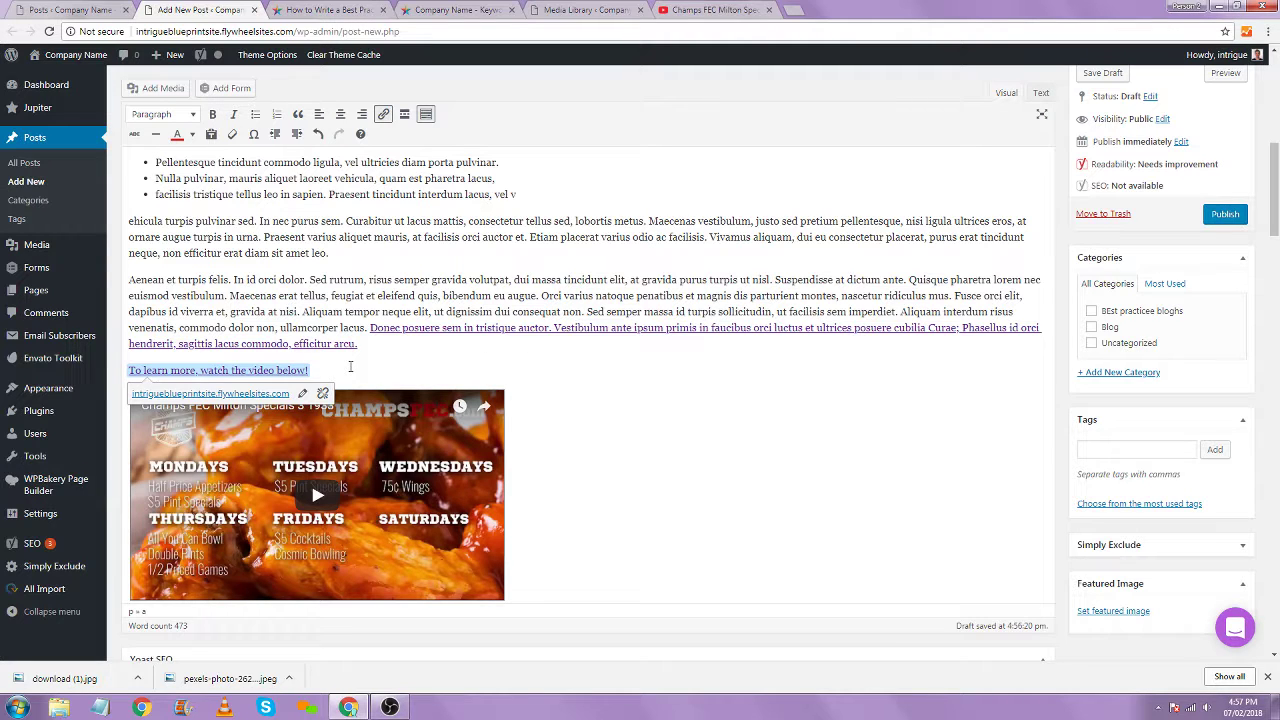
Delete the embedded video and the blank line left below "To learn more, watch the video below!"
left_click(471, 456)
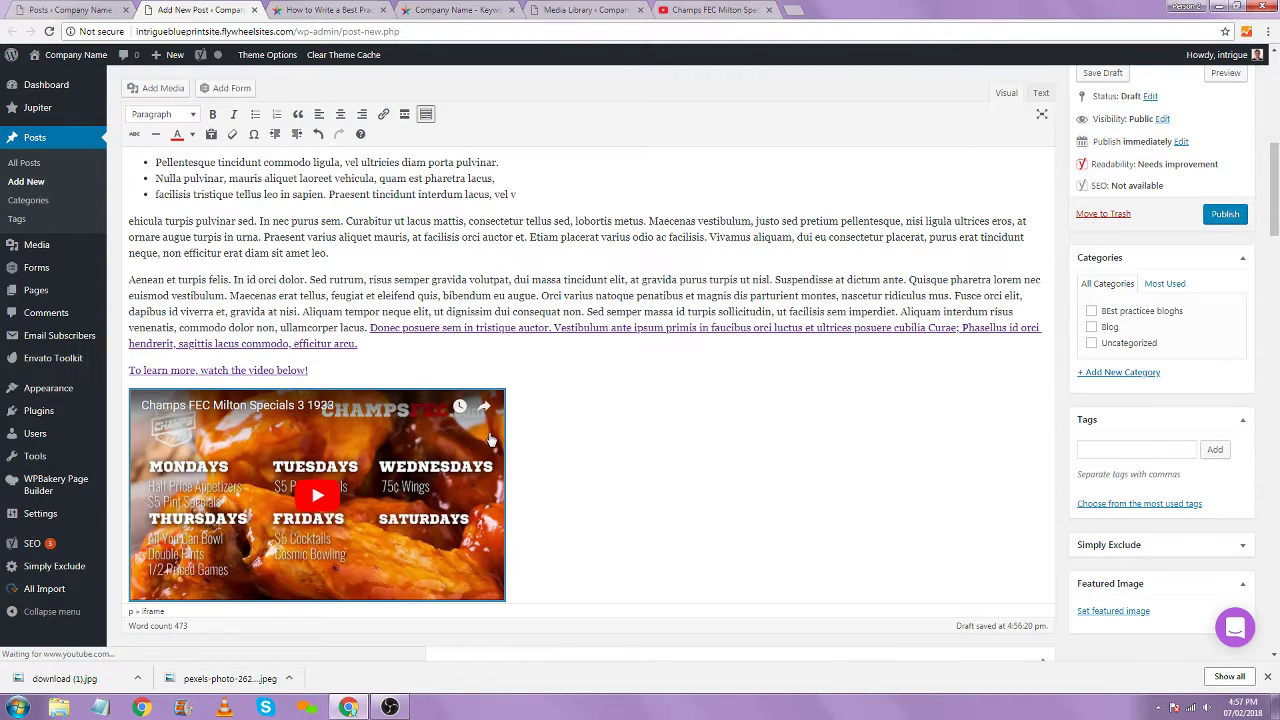
key("Delete")
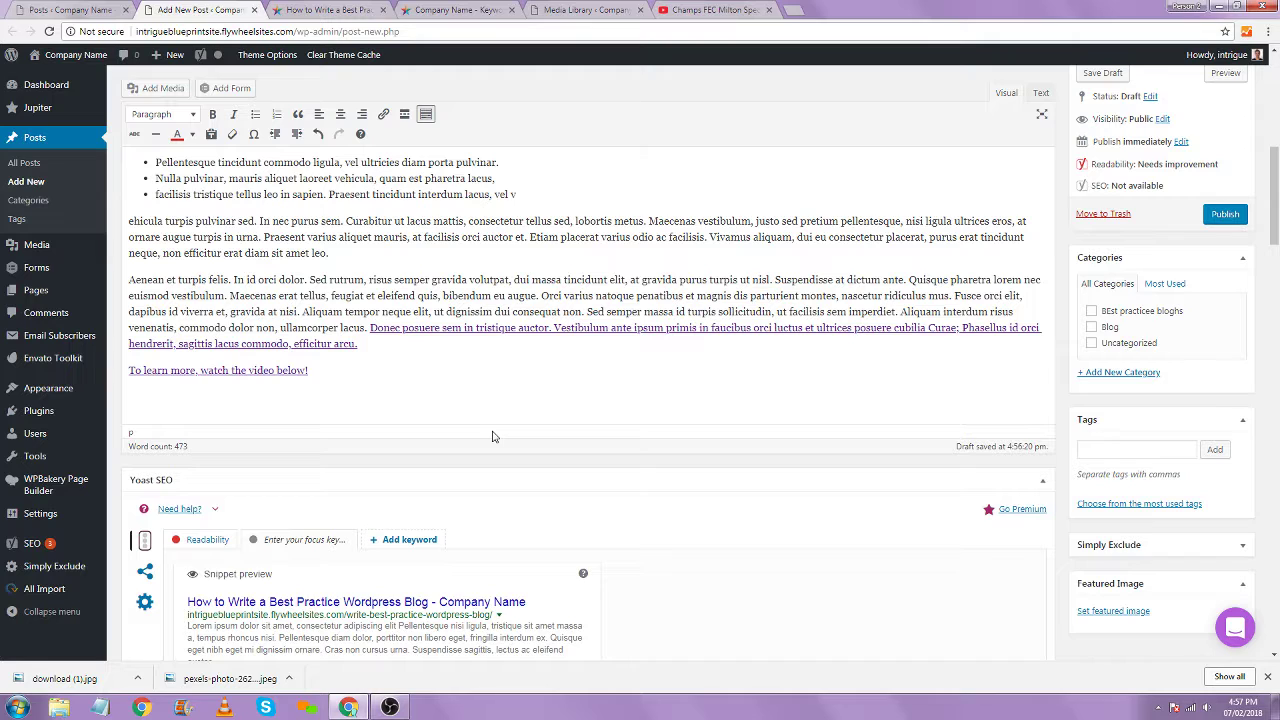
key("BackSpace")
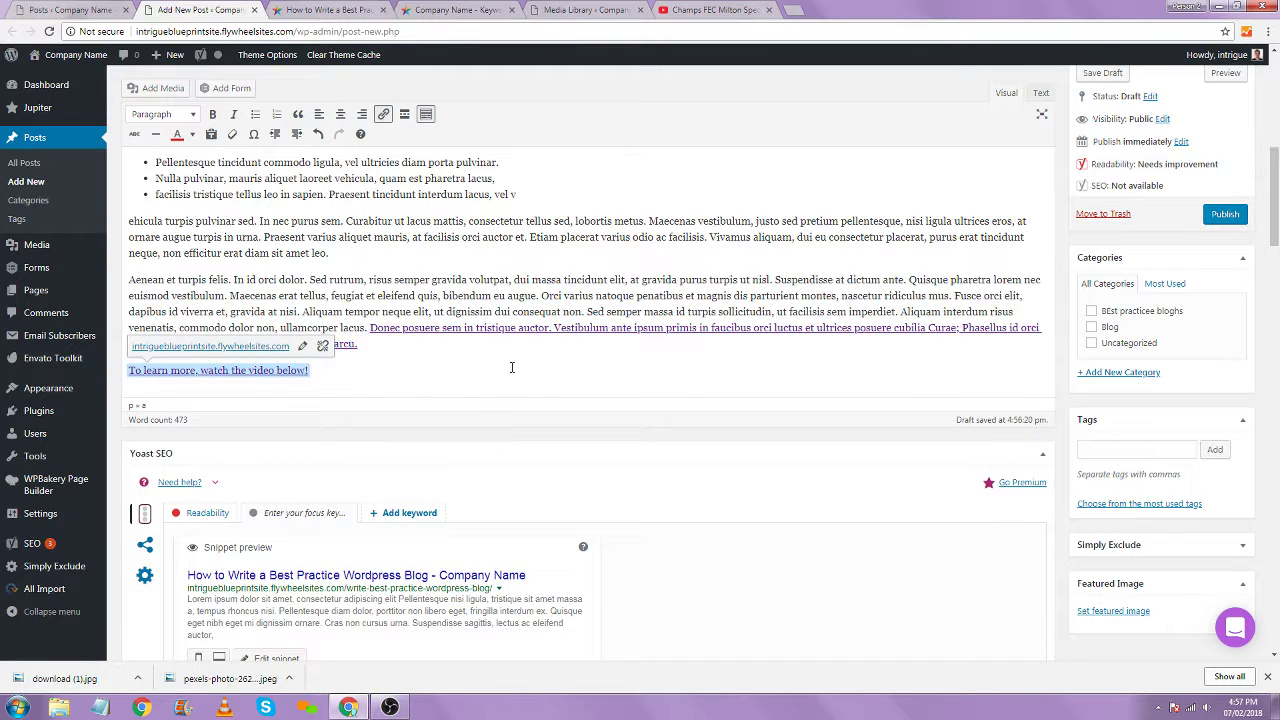
left_click(535, 254)
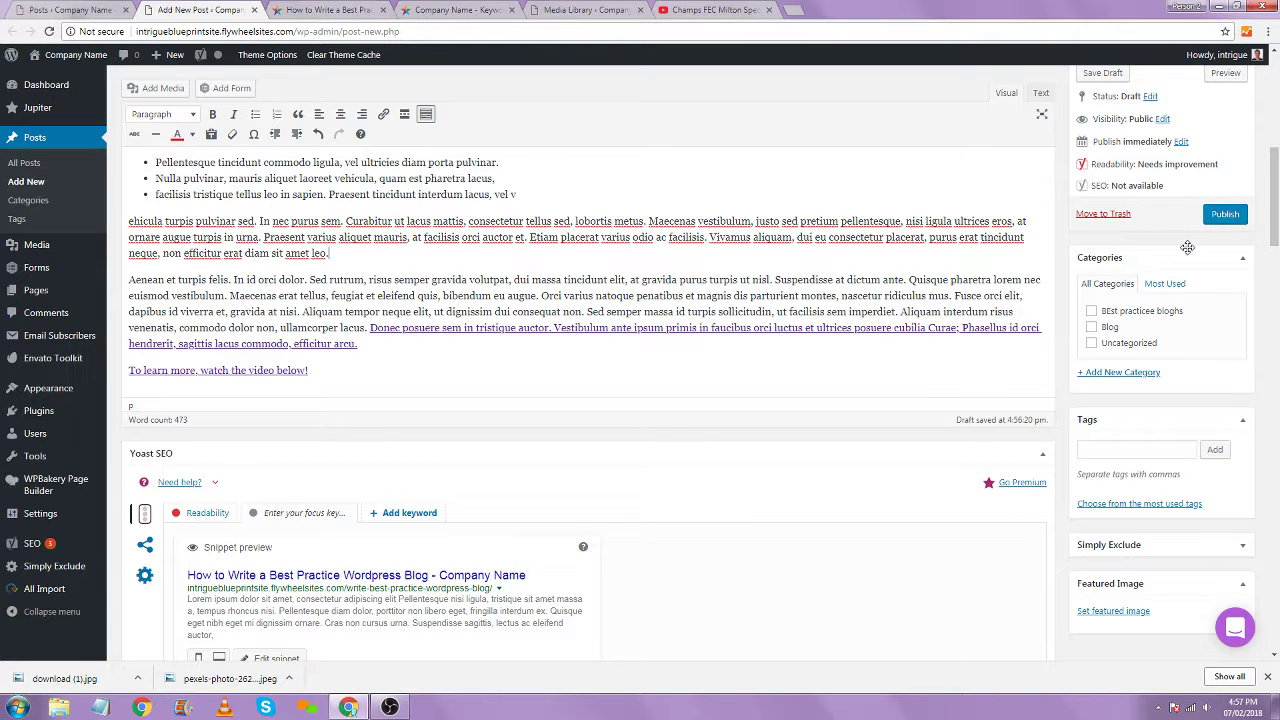
Look over the draft's categories, title, body and the Yoast SEO snippet, focus keyword and analysis
scroll(1188, 250, "up", 2)
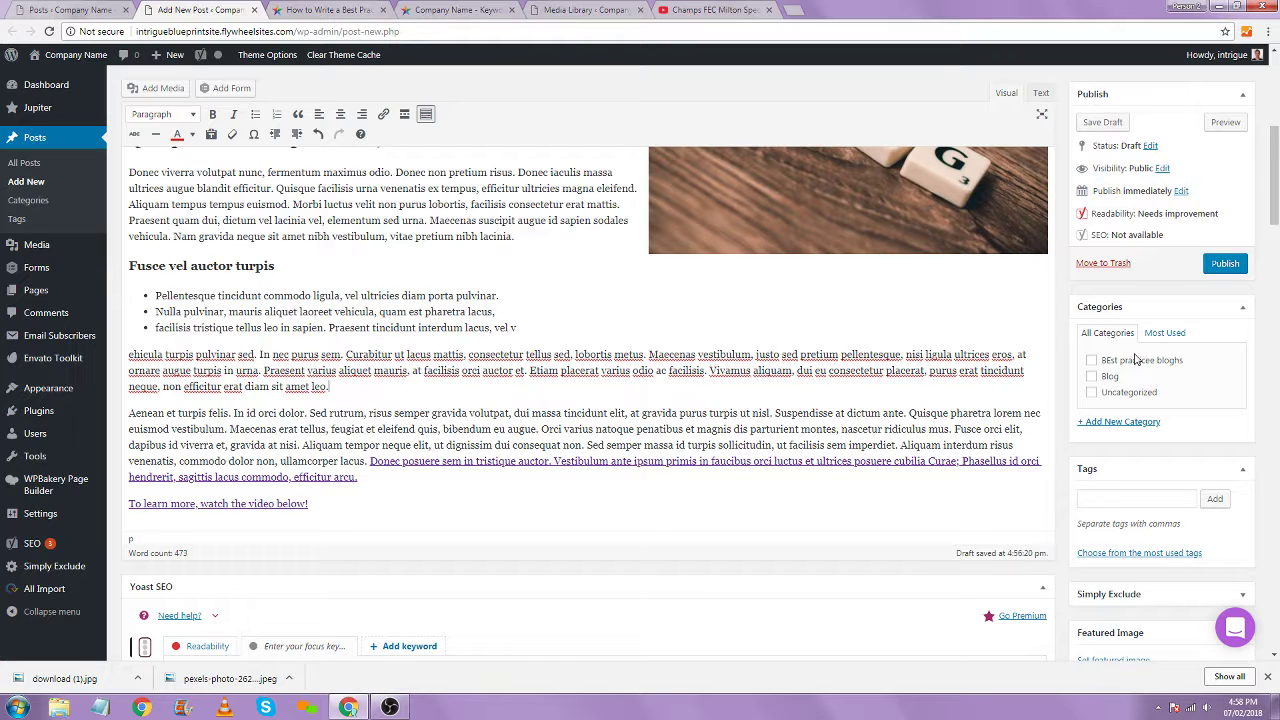
scroll(1033, 496, "up", 5)
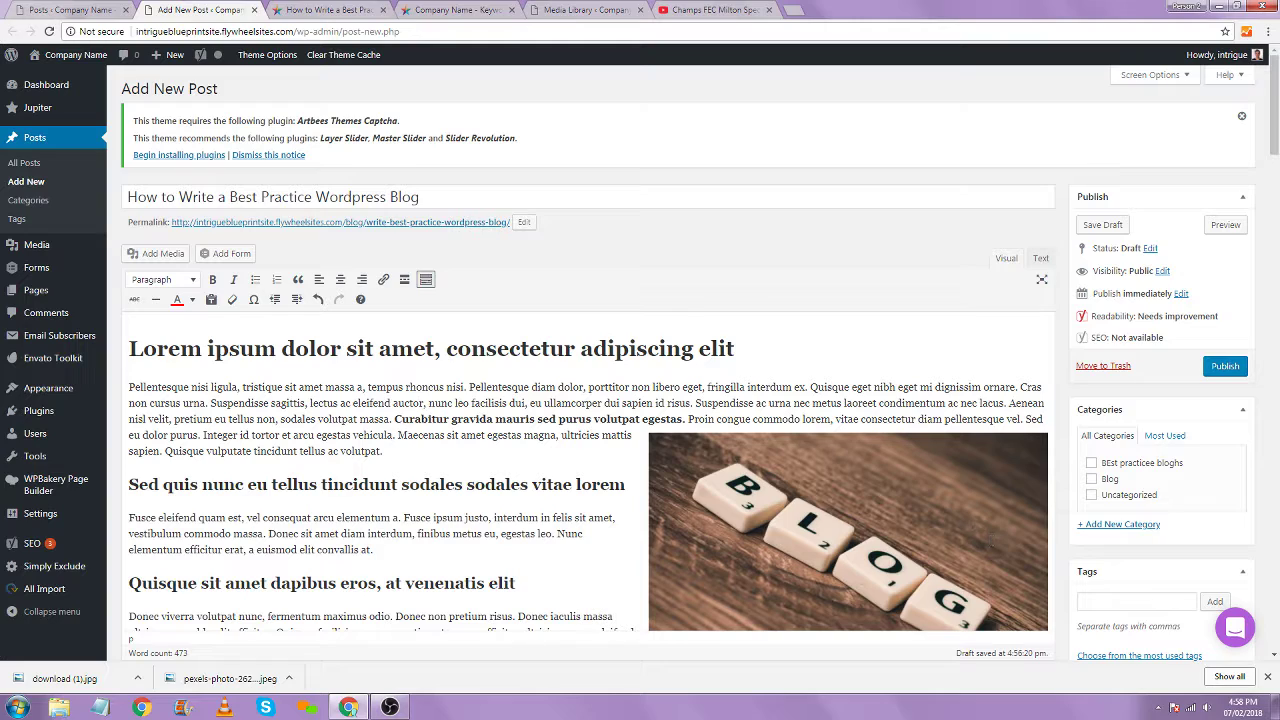
left_click(314, 197)
scroll(1165, 236, "down", 4)
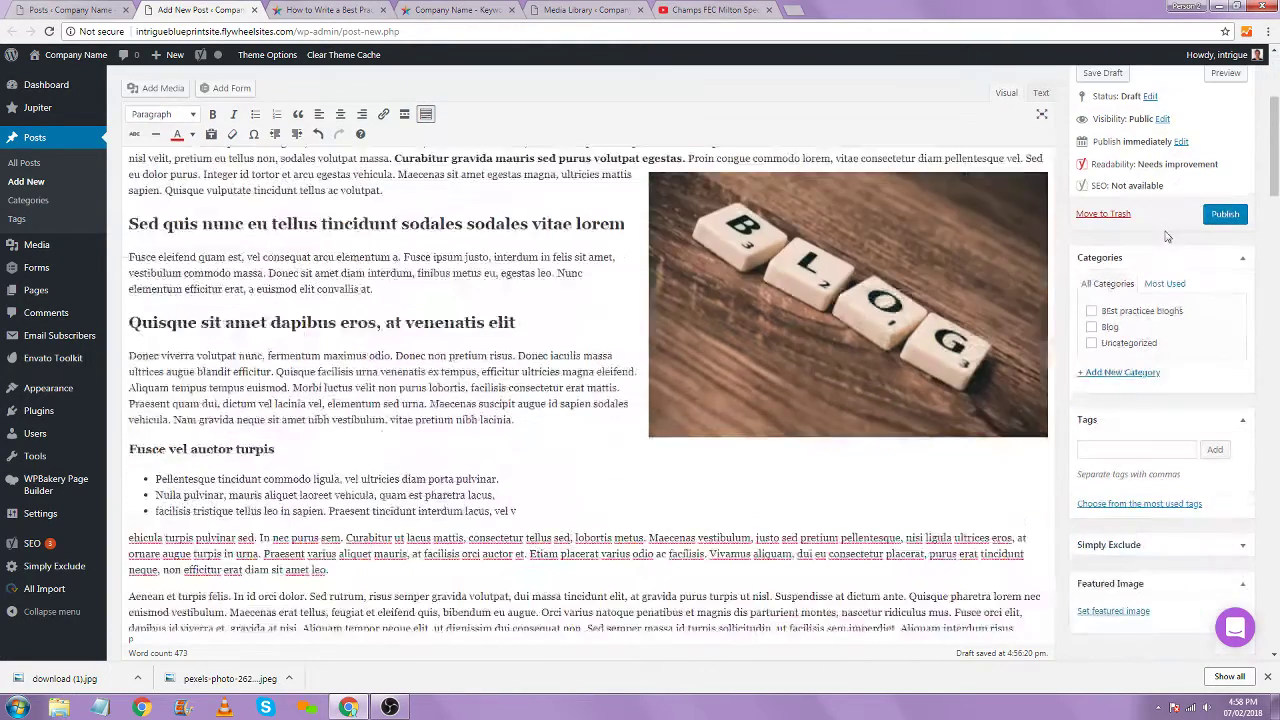
scroll(1166, 330, "down", 6)
scroll(709, 366, "up", 1)
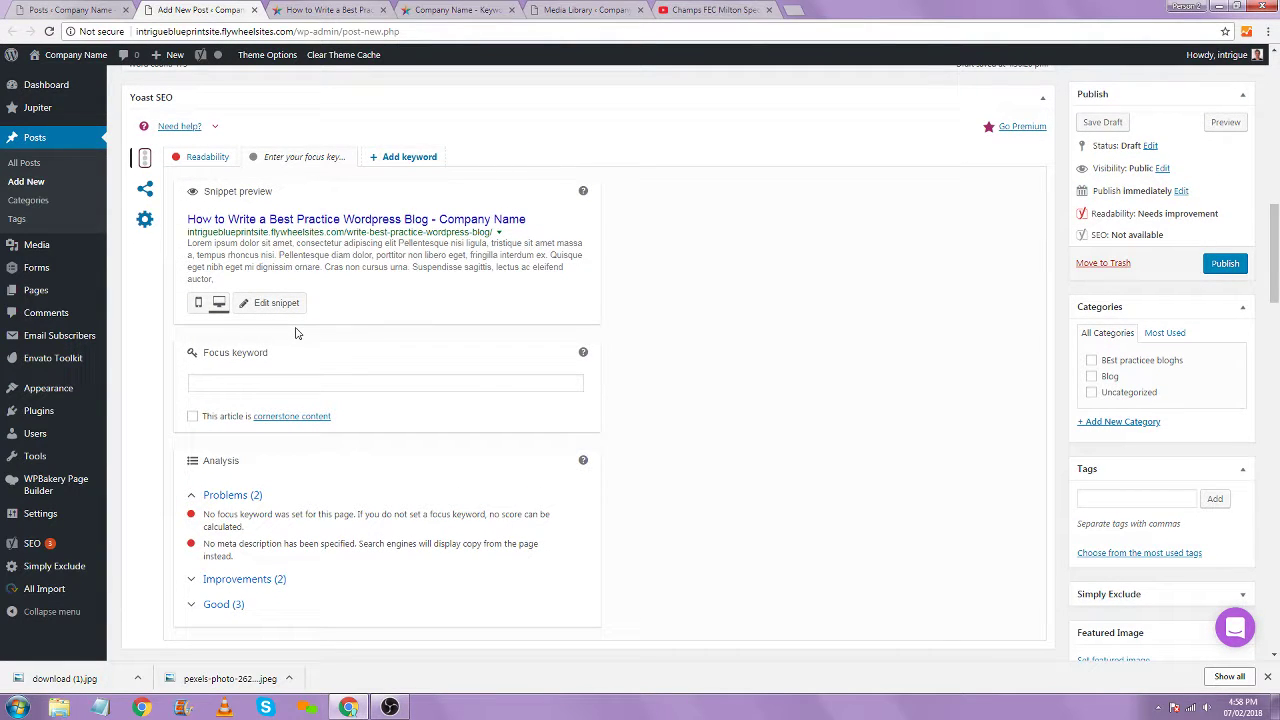
scroll(371, 331, "up", 15)
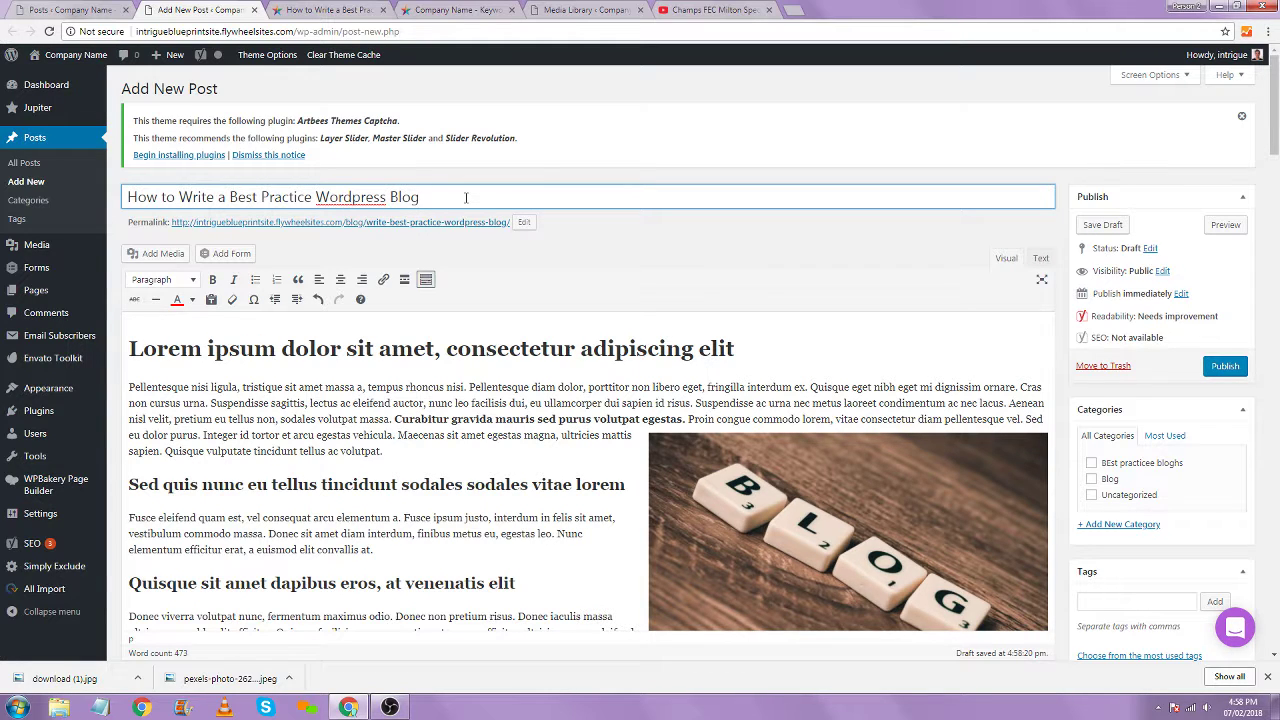
Inspect the post's permalink slug in its editable form and accept it unchanged
left_click(524, 223)
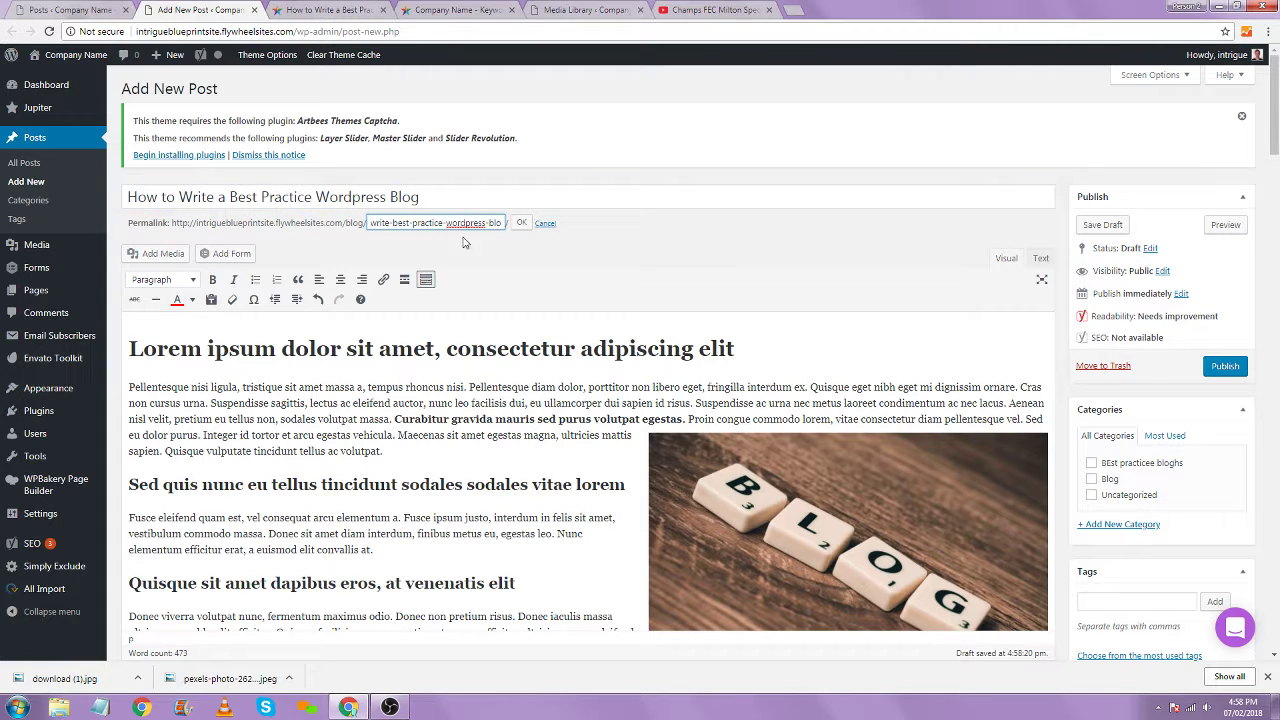
left_click_drag(440, 226, 515, 223)
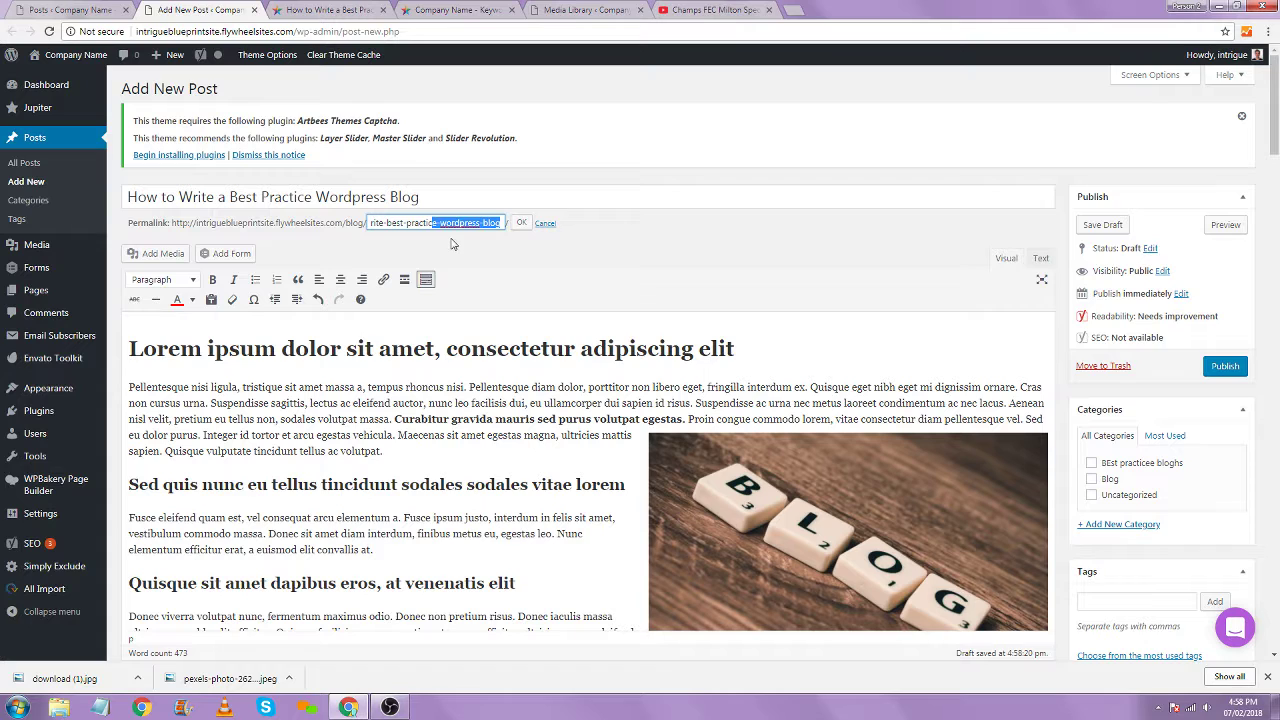
left_click_drag(446, 224, 571, 257)
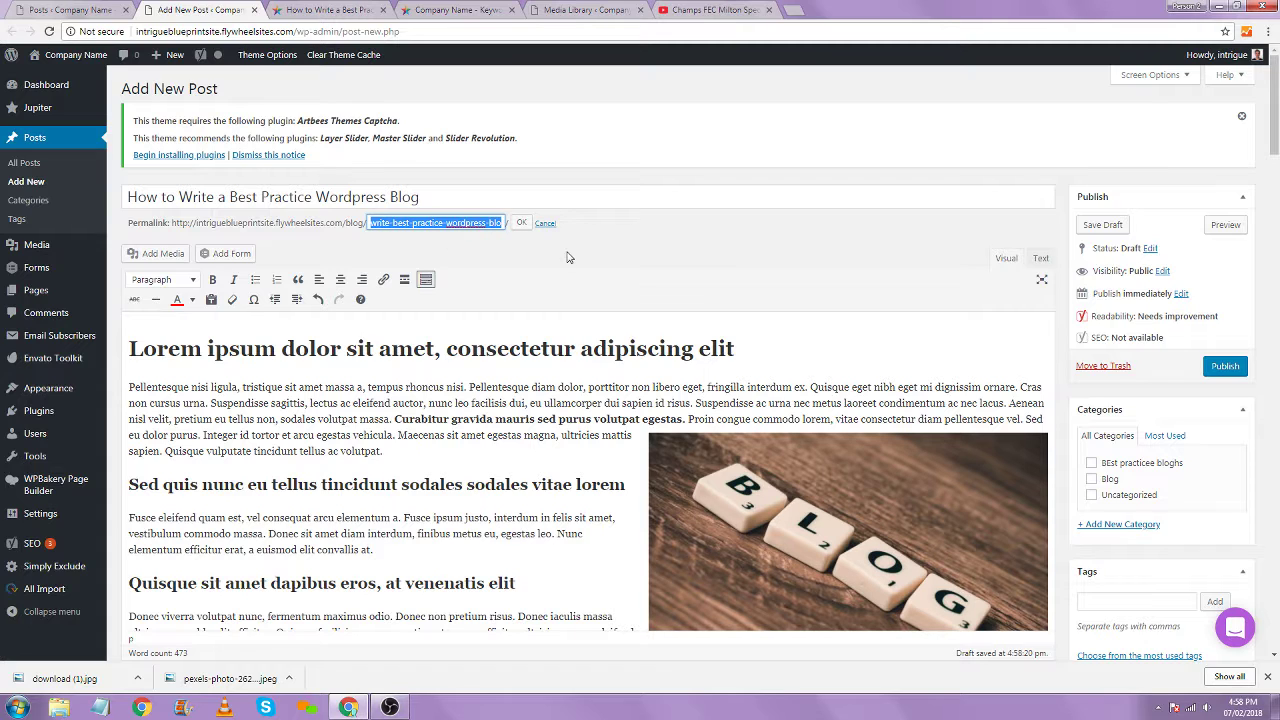
left_click(540, 252)
left_click(521, 222)
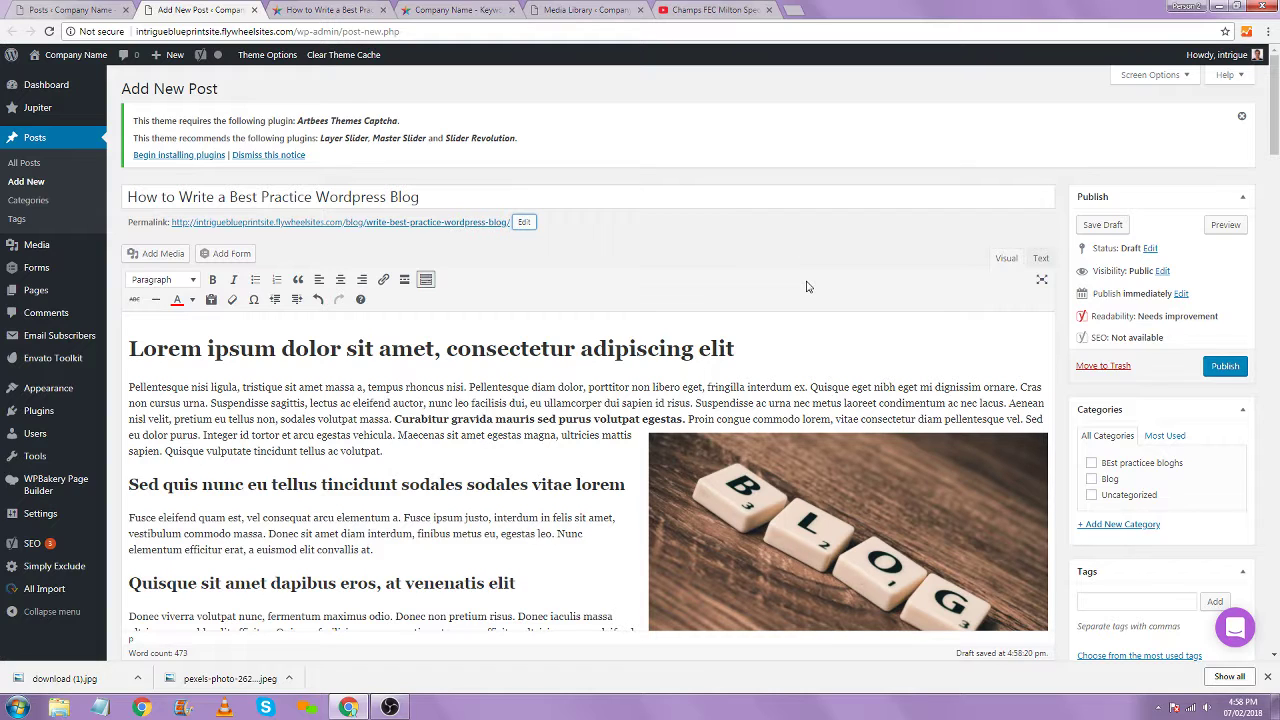
left_click(525, 224)
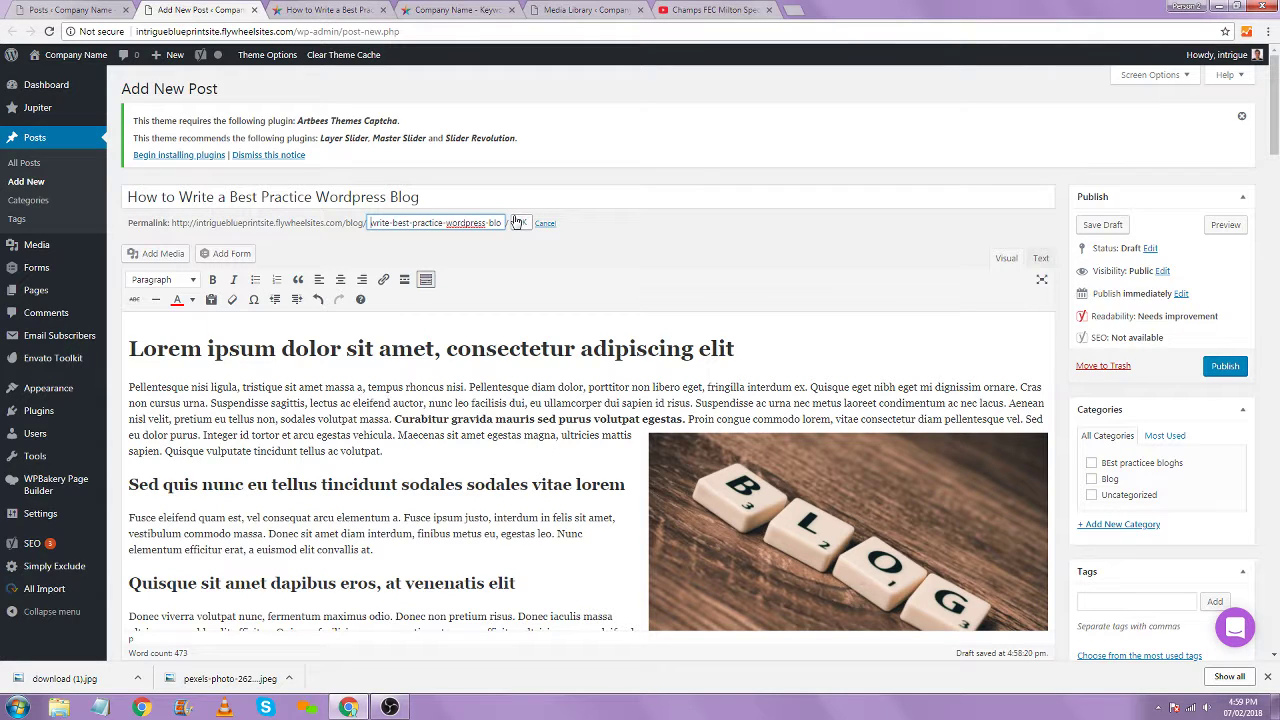
left_click(518, 222)
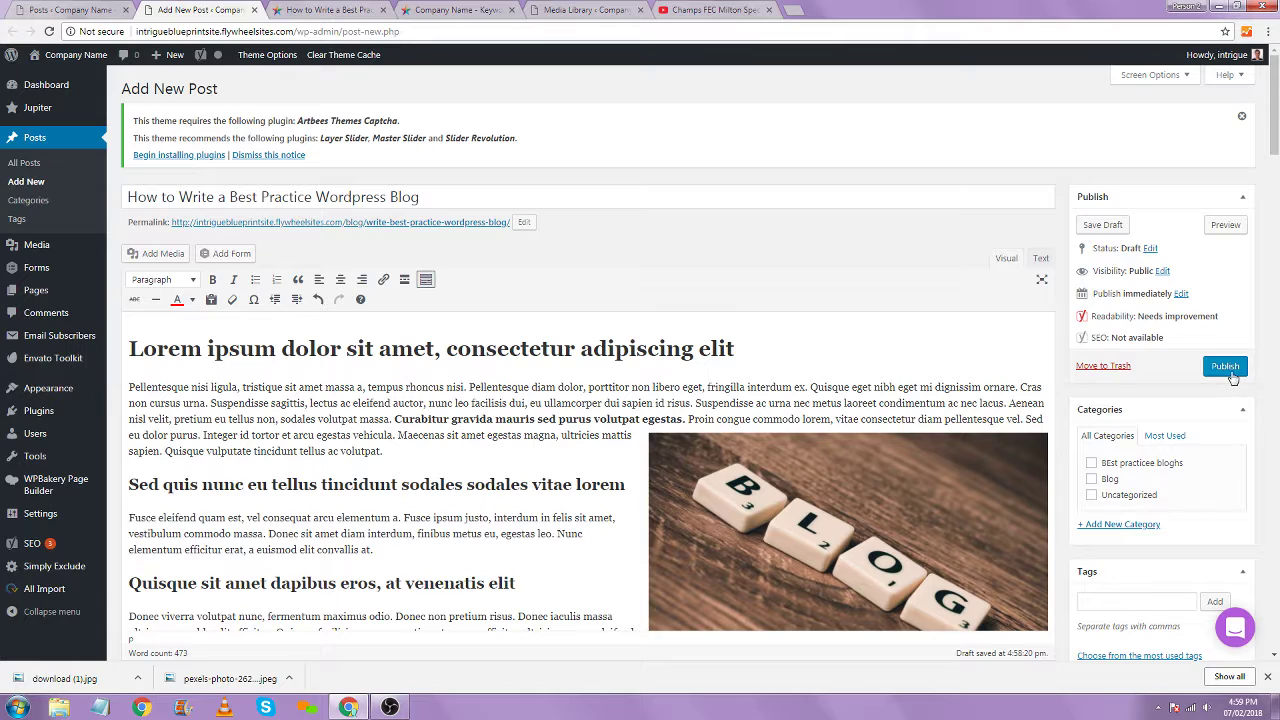
Save the post draft and set its publication date to March 1, 2018 at 9:59
left_click(1102, 224)
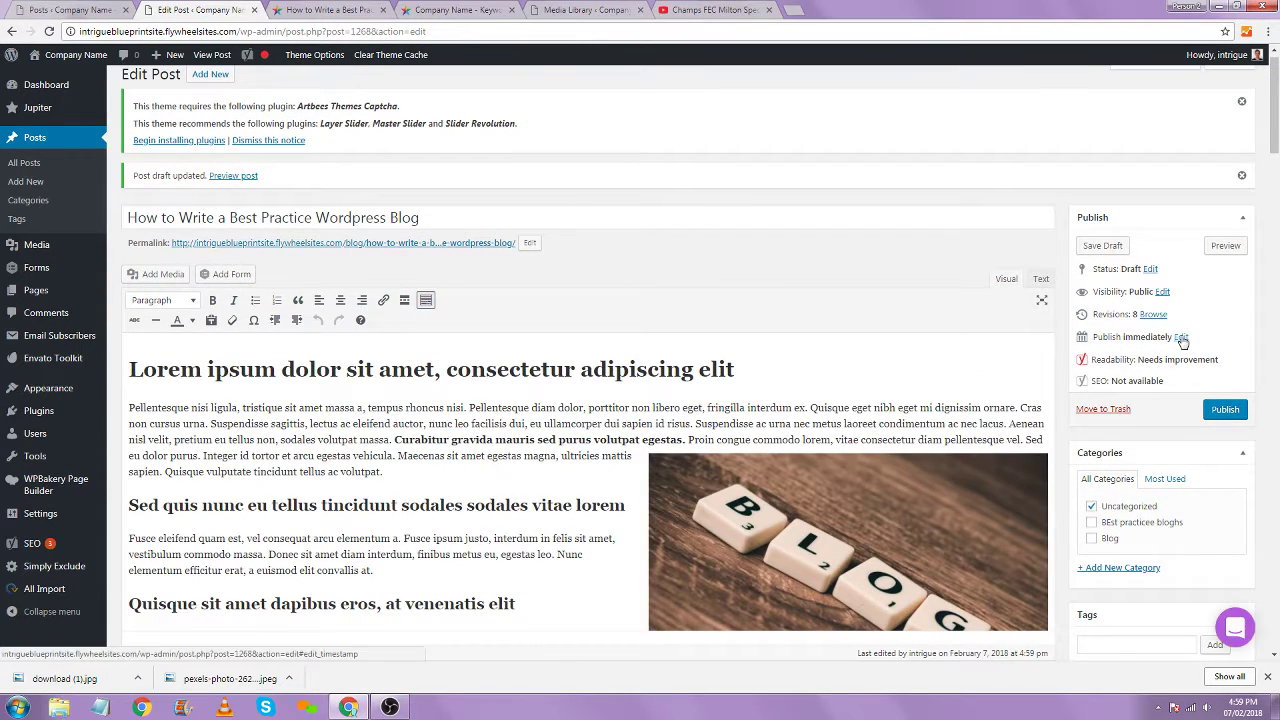
left_click(1181, 338)
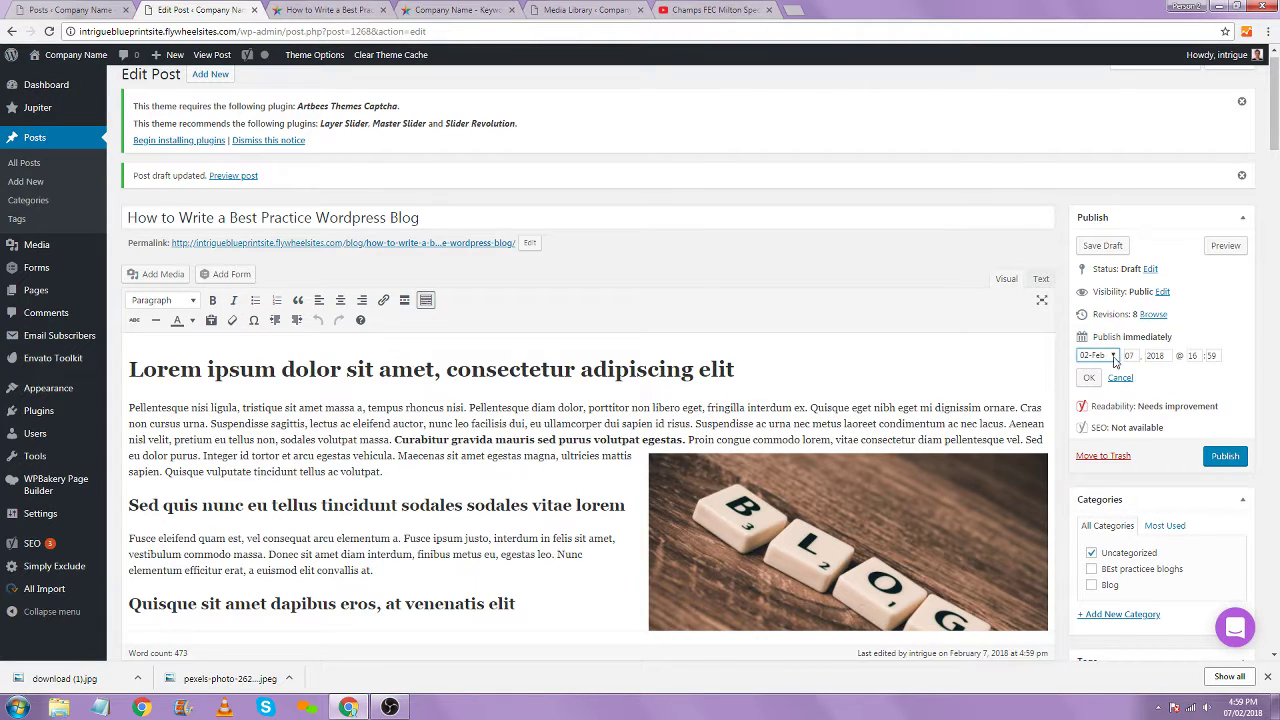
left_click(1112, 356)
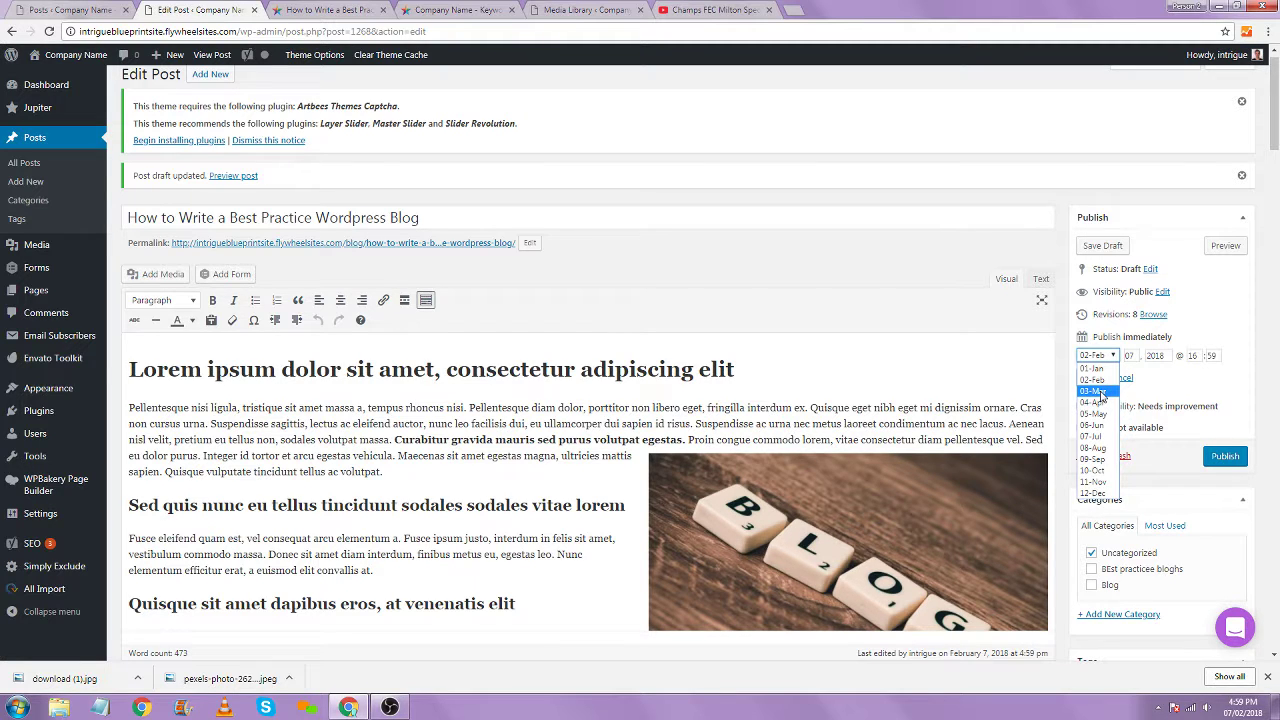
left_click(1101, 392)
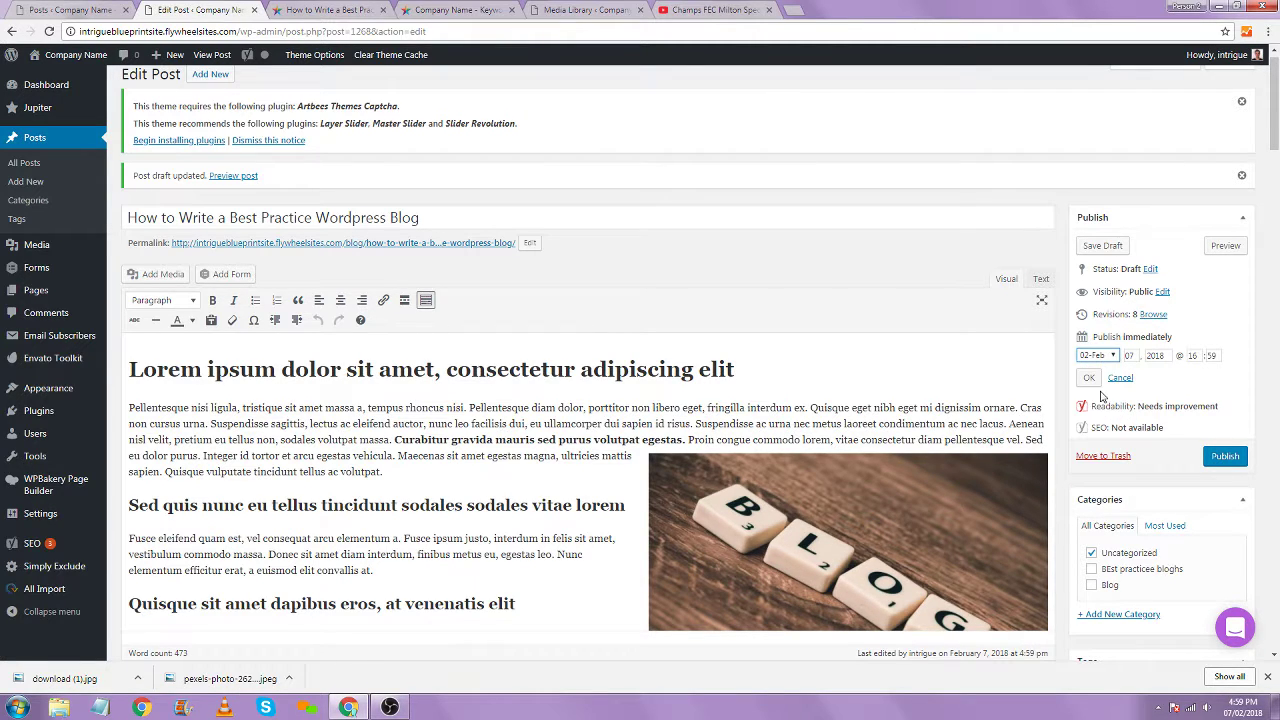
double_click(1136, 355)
type("01")
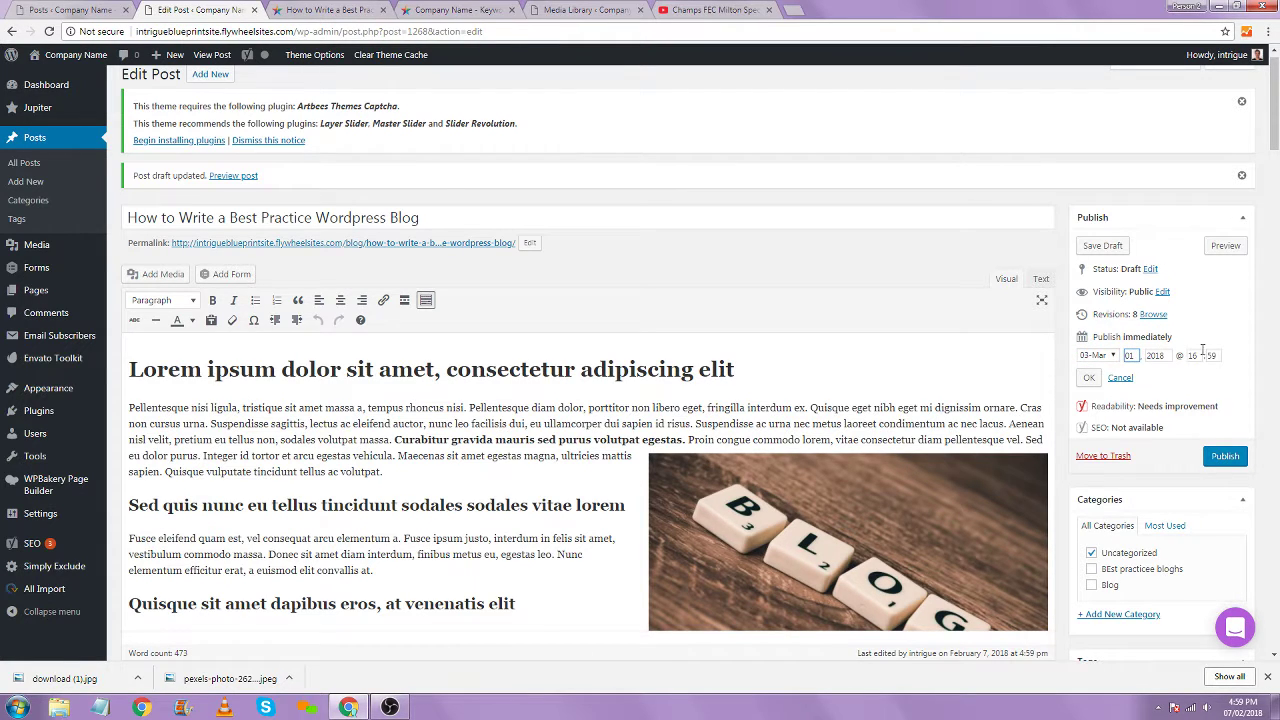
double_click(1194, 355)
type("9")
left_click(1182, 410)
left_click(1089, 377)
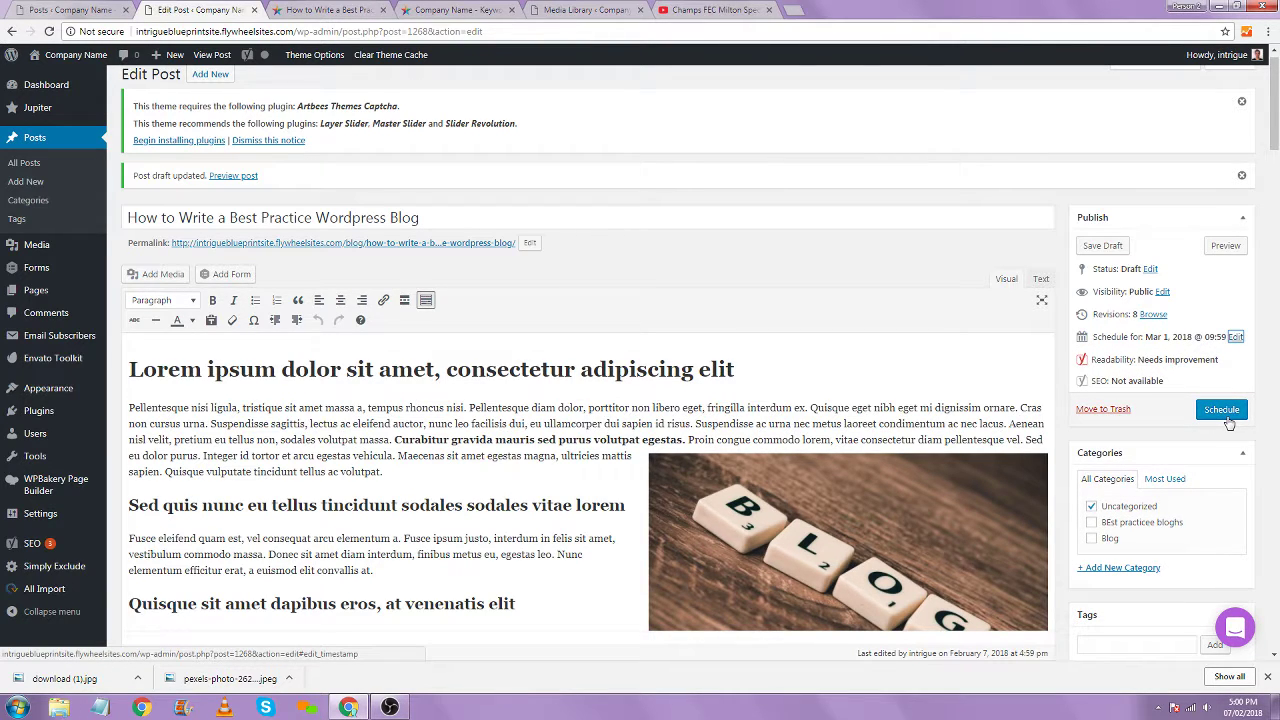
Create a new category named Careers and assign the post to it instead of Uncategorized
scroll(1200, 450, "down", 3)
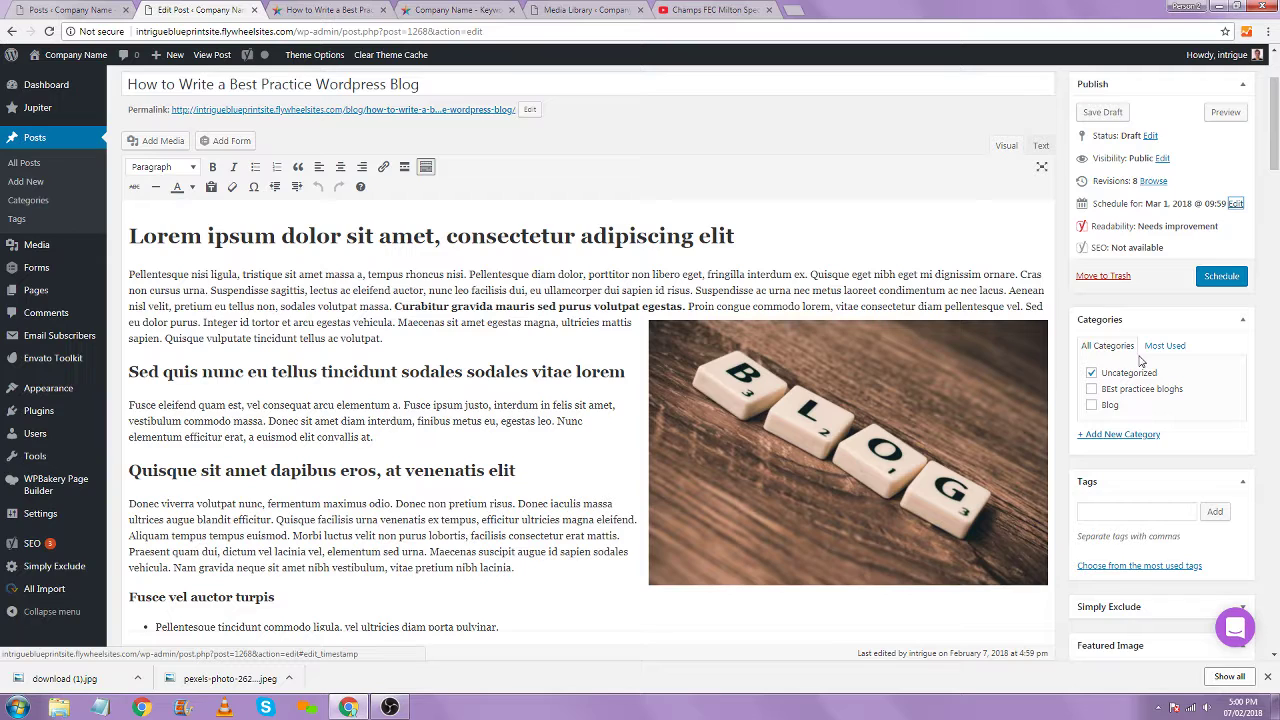
left_click(1100, 435)
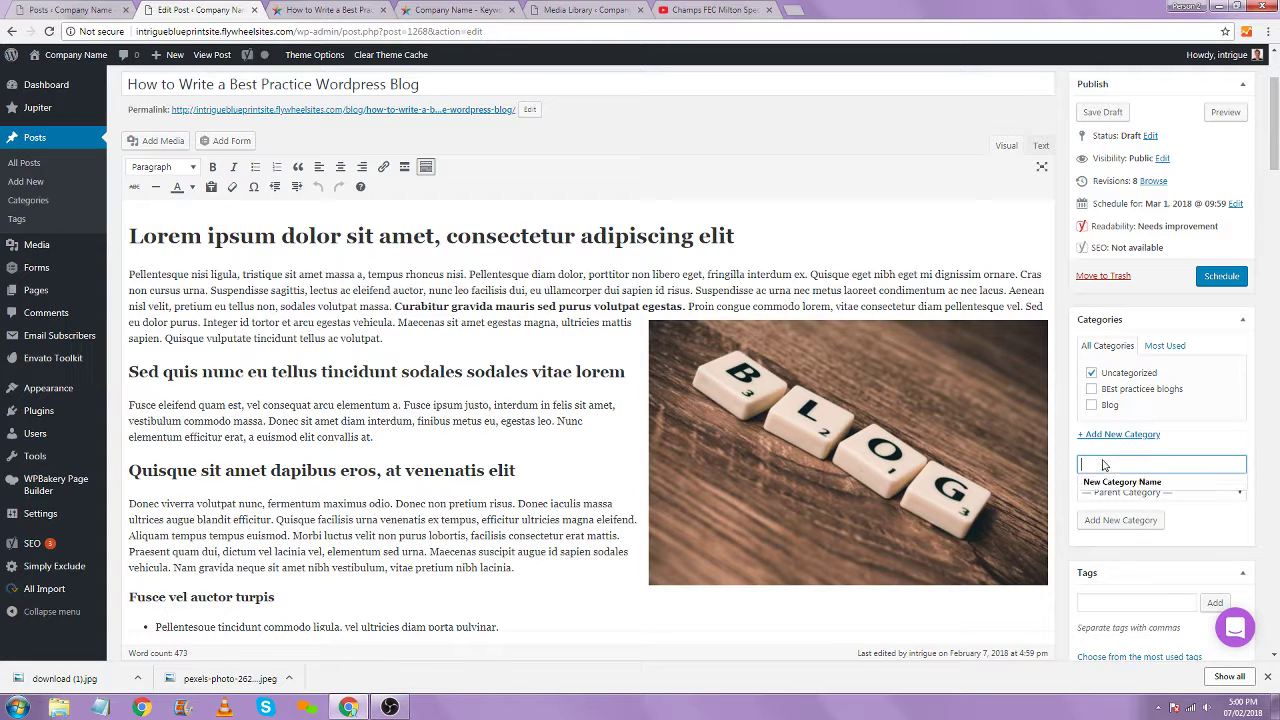
type("Careers")
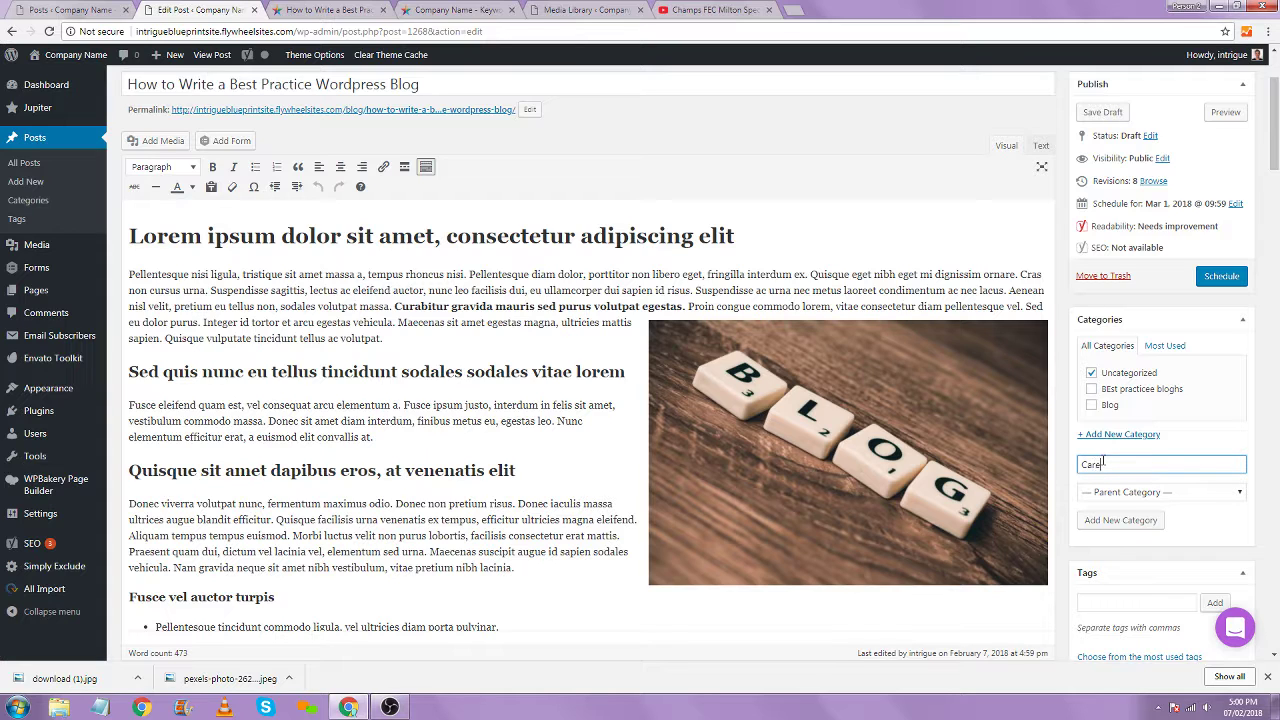
left_click(1120, 520)
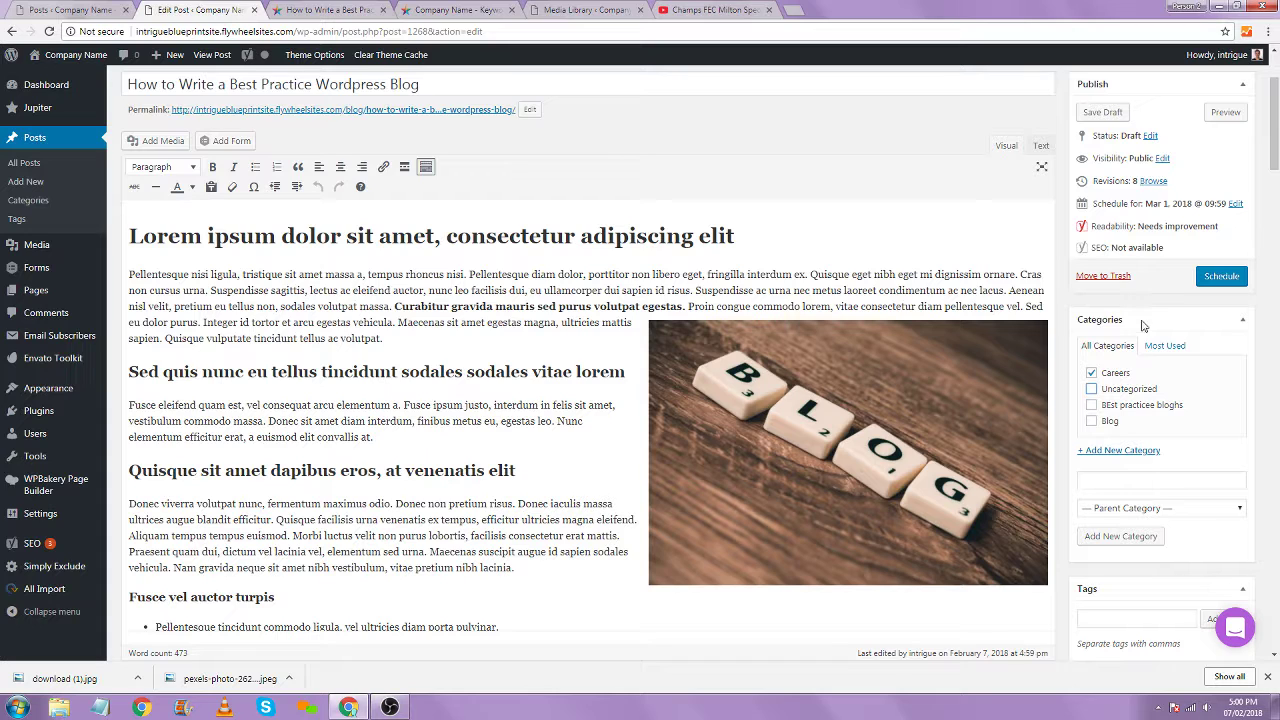
Collapse the Tags box and set the media library photo of hands typing on a blog laptop as the featured image
scroll(1174, 517, "down", 3)
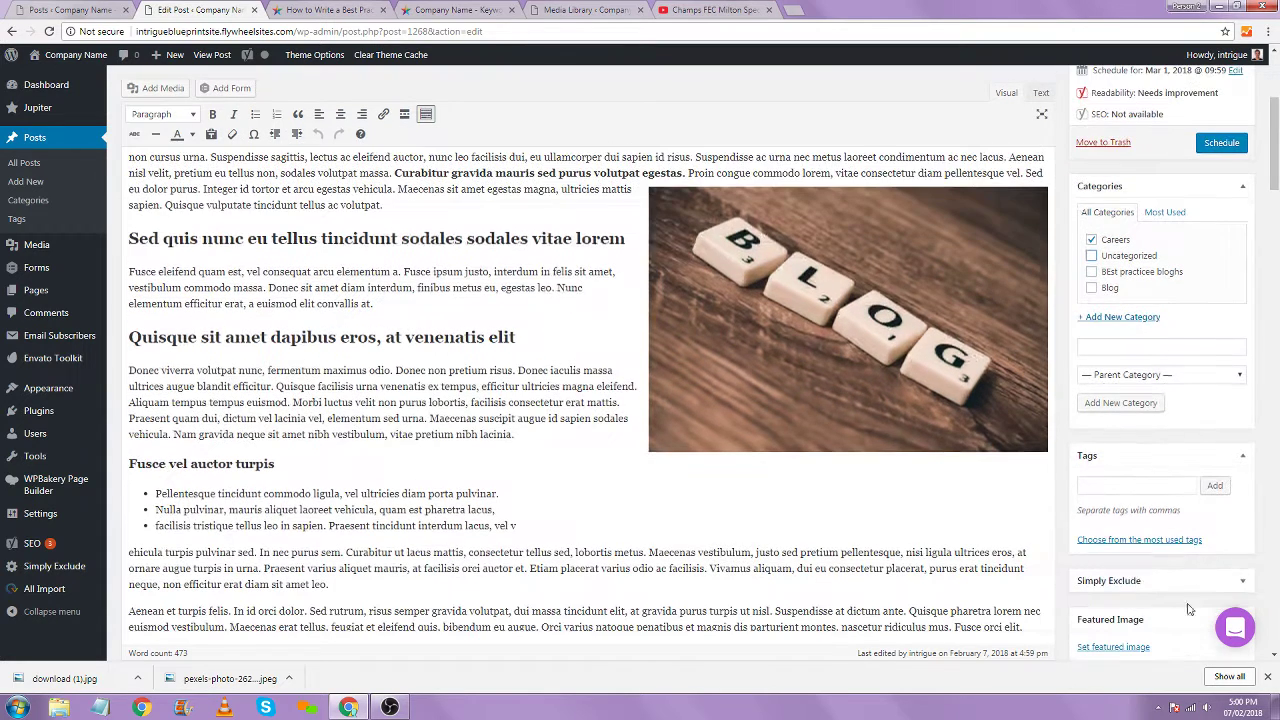
left_click(1124, 484)
left_click(1131, 456)
scroll(1165, 540, "down", 3)
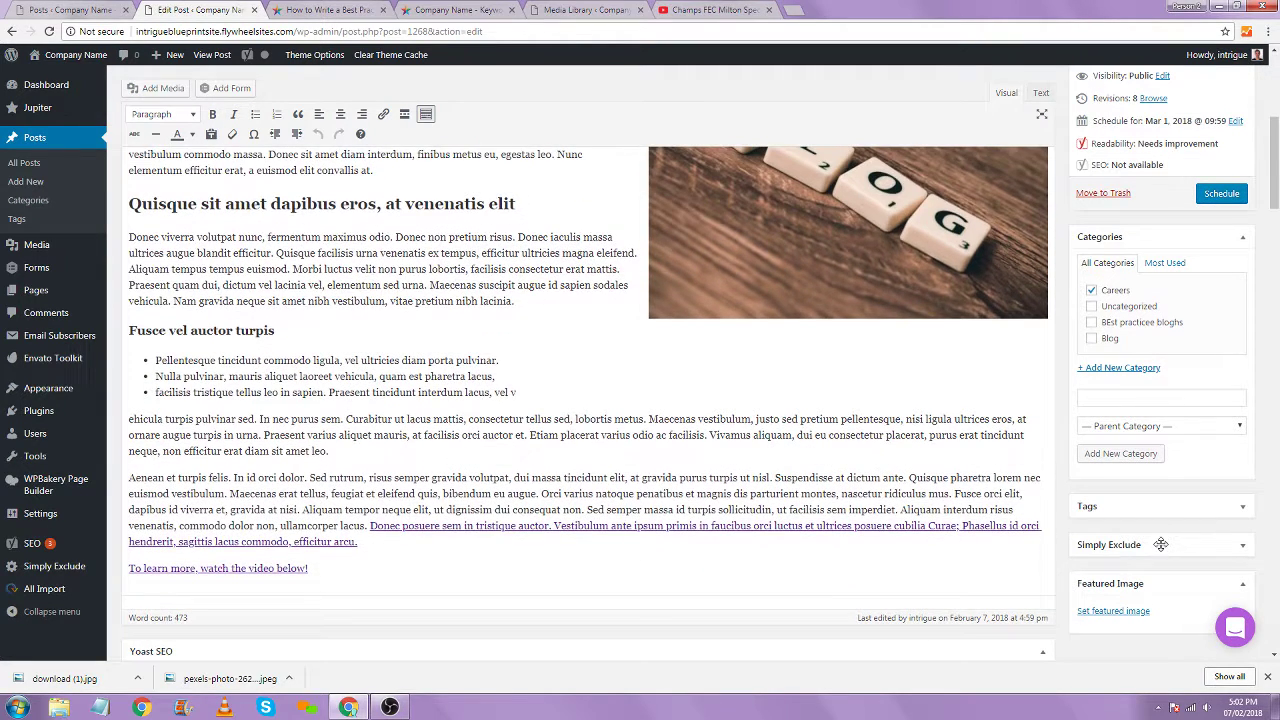
left_click(1137, 613)
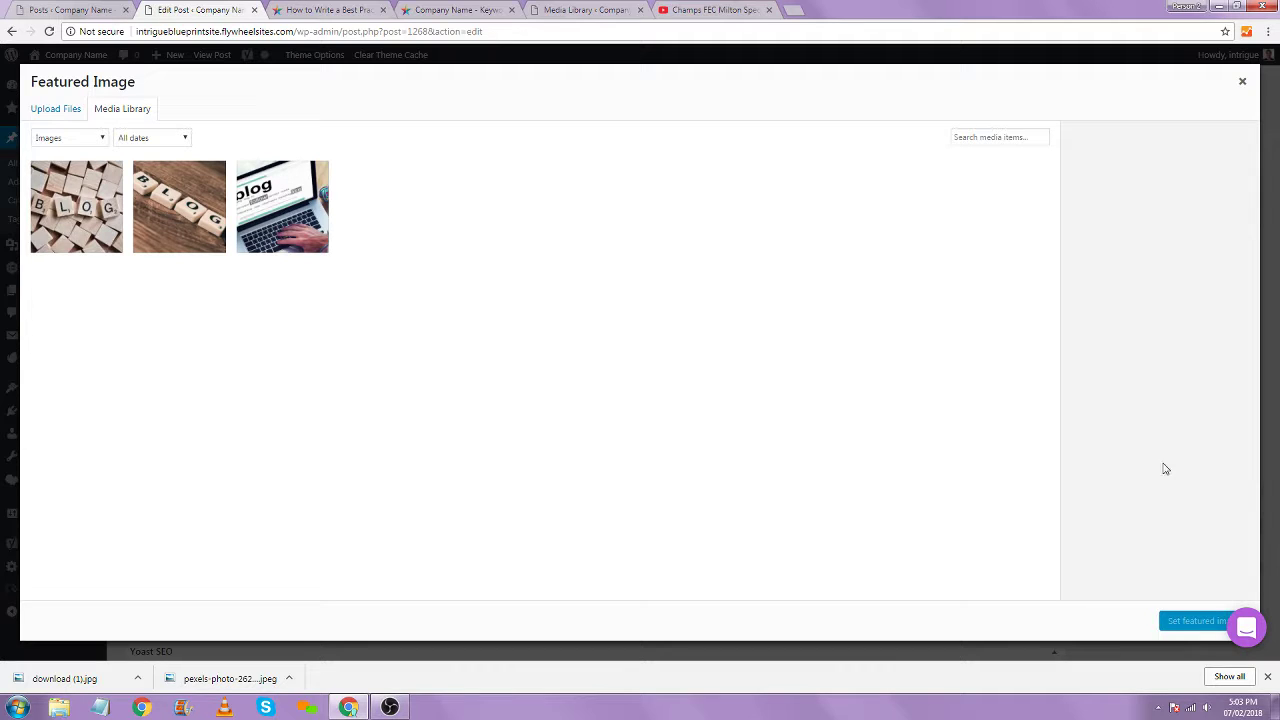
left_click(249, 218)
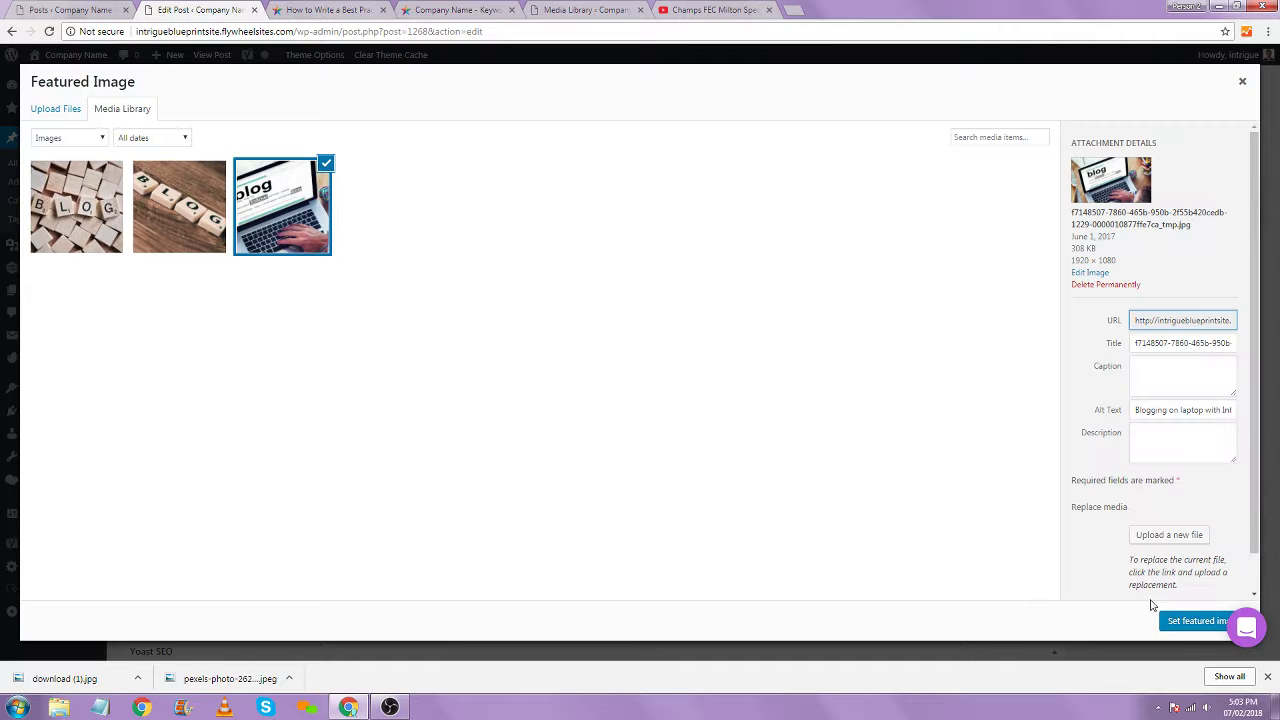
left_click(1174, 621)
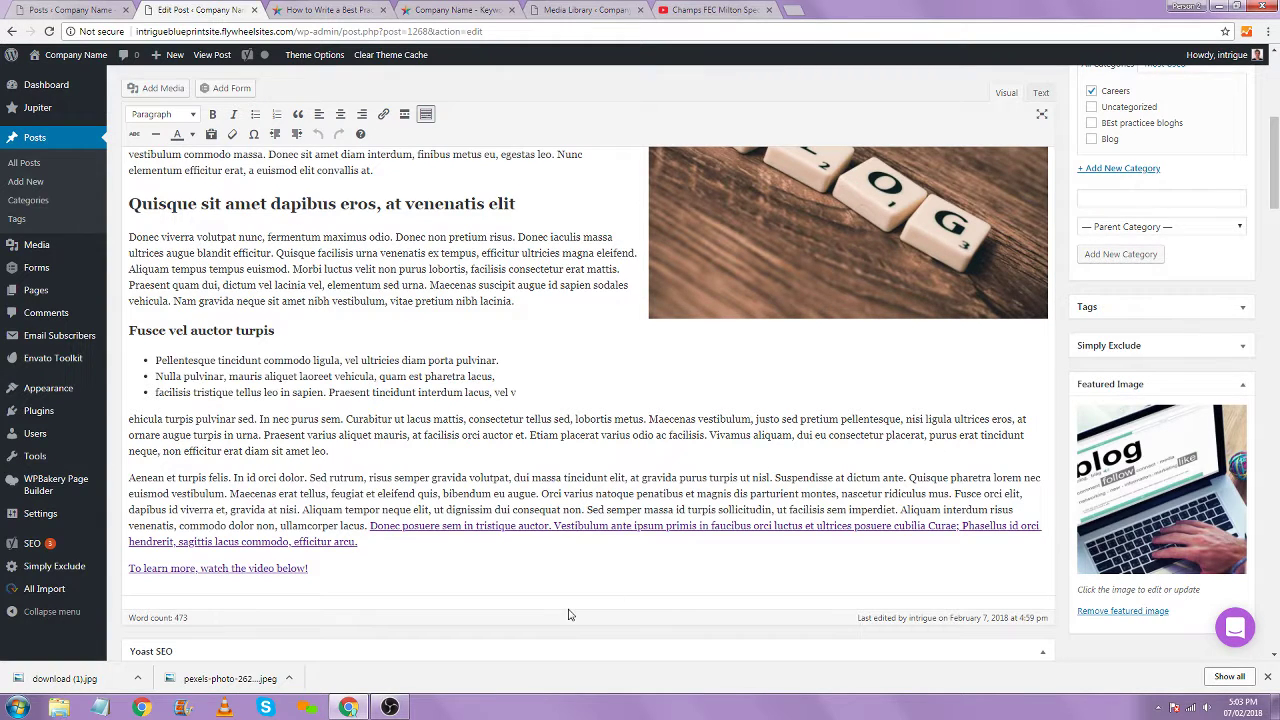
Change the post's publication date to January 1, 2018 at 9:59 and publish the post
scroll(568, 615, "down", 2)
scroll(802, 546, "up", 8)
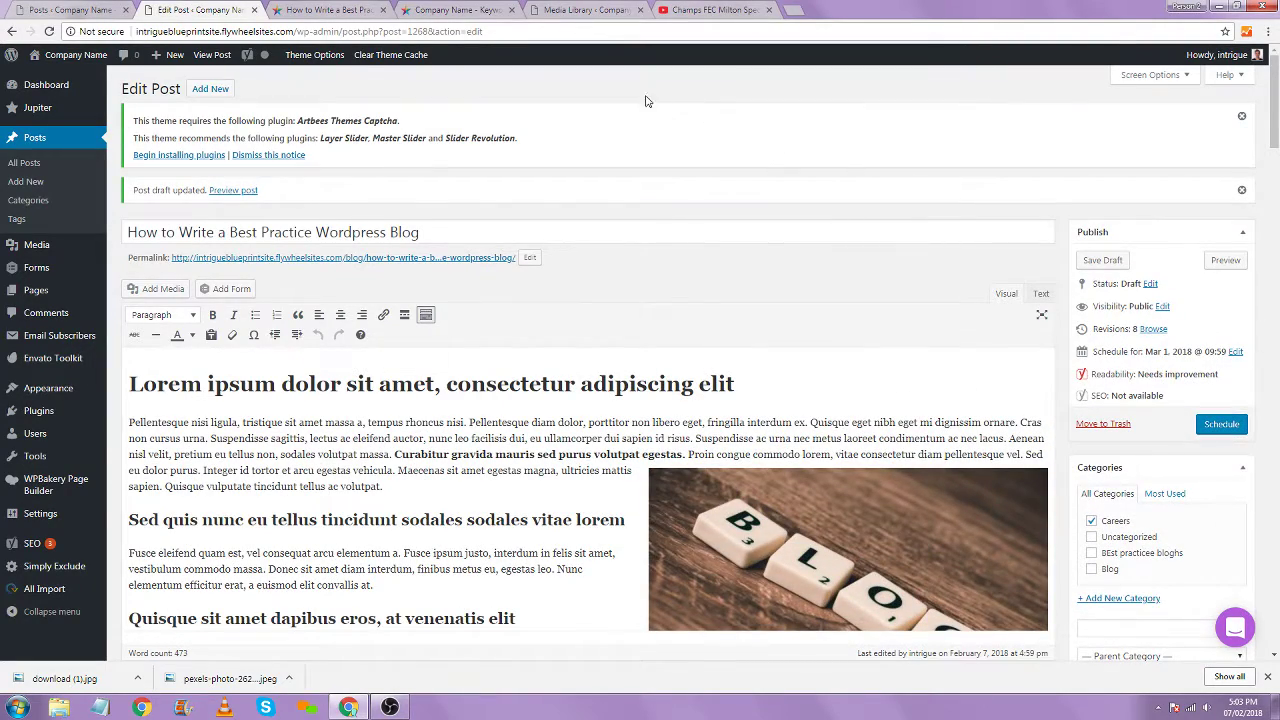
left_click(1236, 352)
left_click(1097, 374)
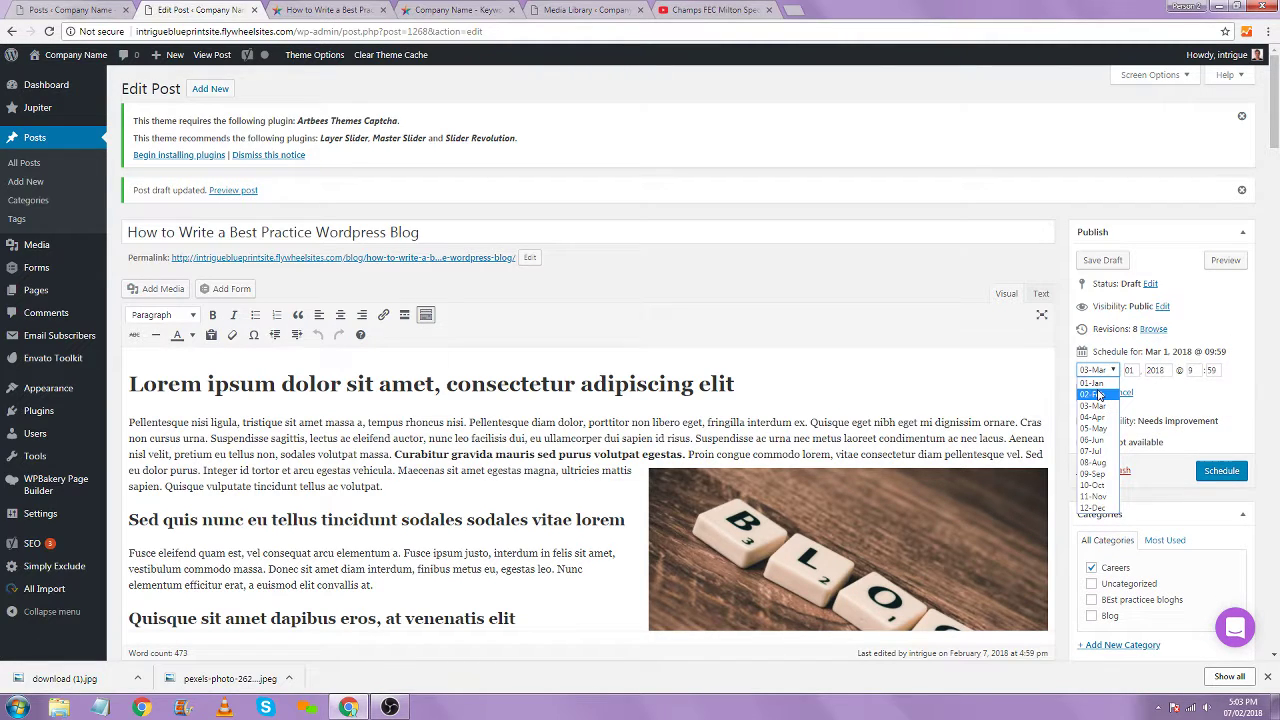
left_click(1097, 383)
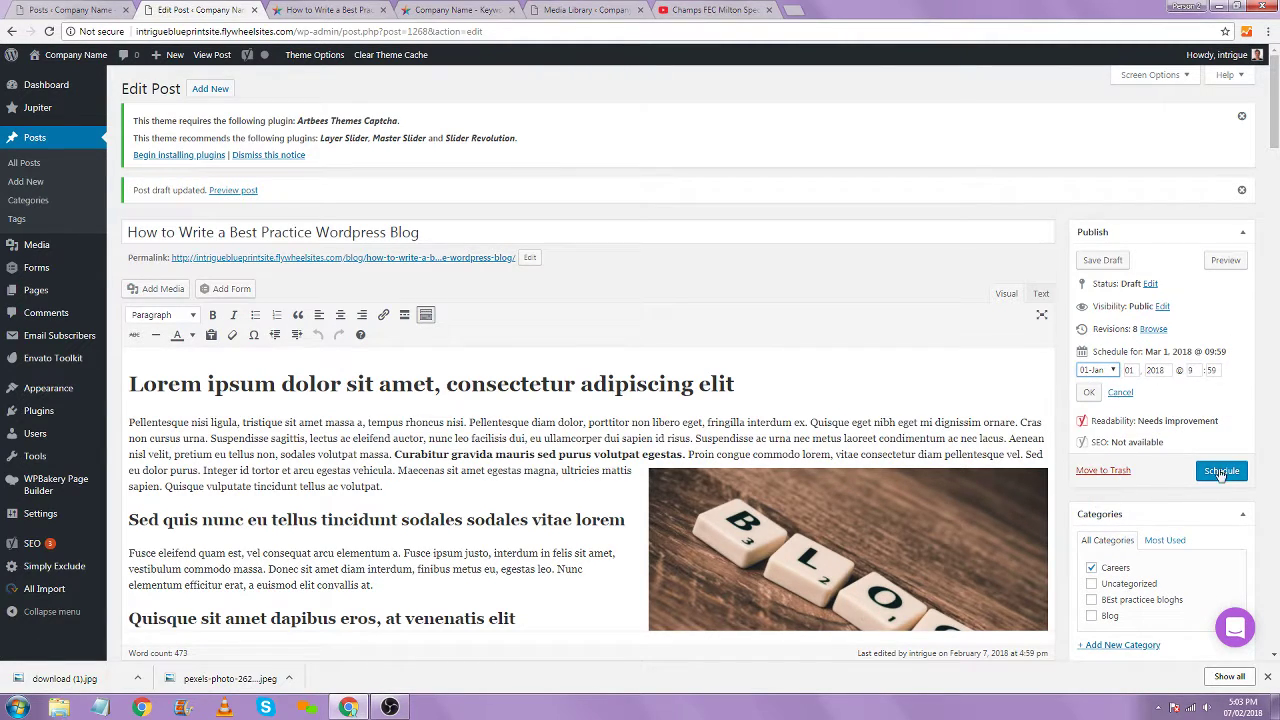
left_click(1089, 392)
left_click(1223, 425)
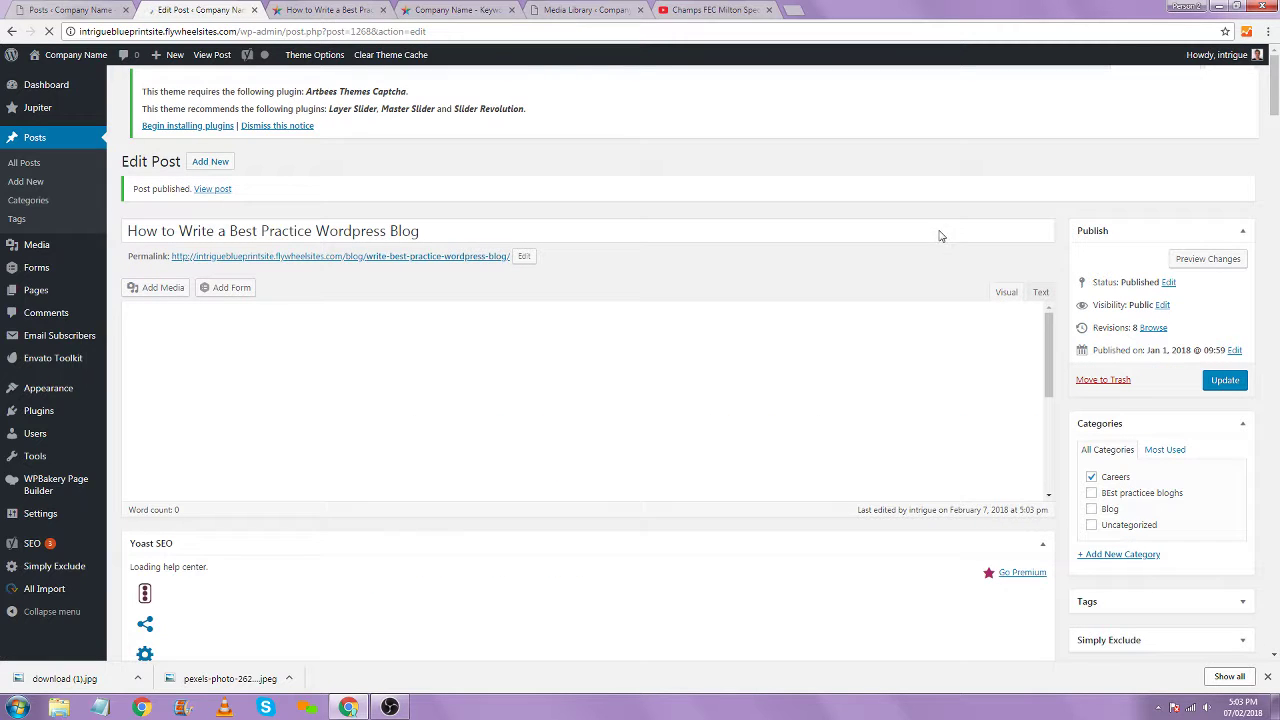
Open facebook.com in a new browser tab
left_click(793, 10)
type("face")
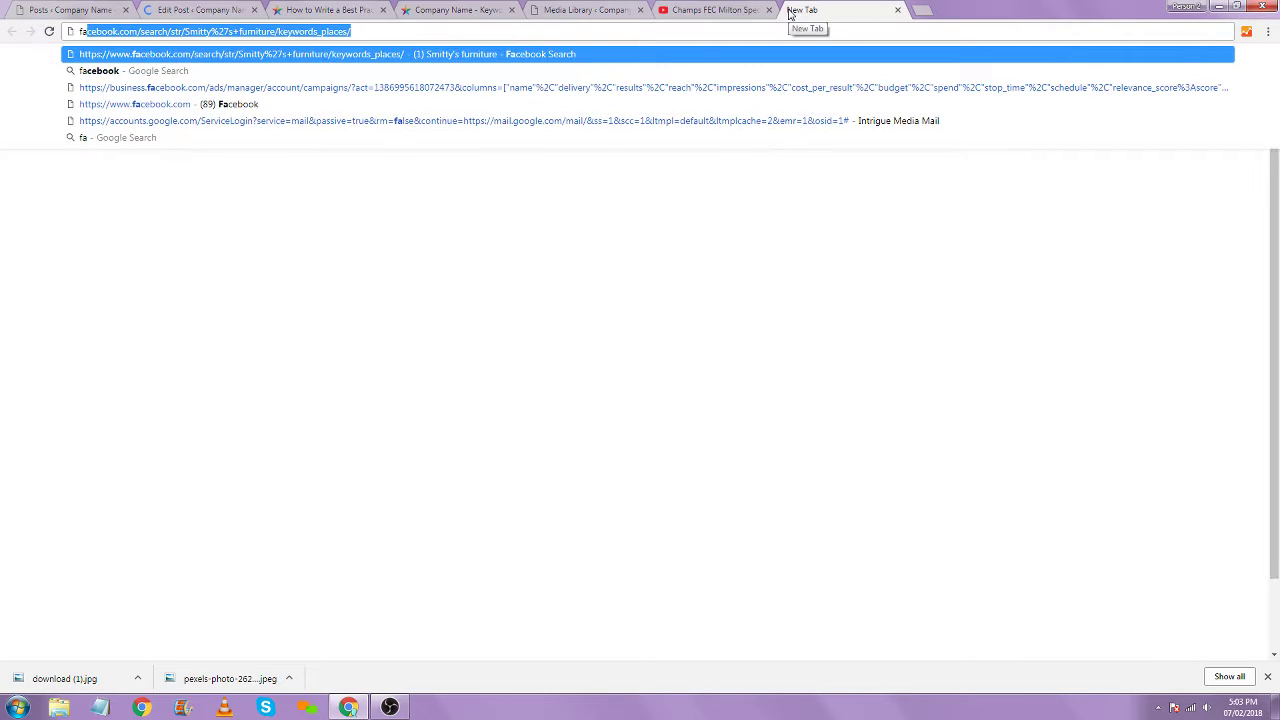
type("book.com/search/")
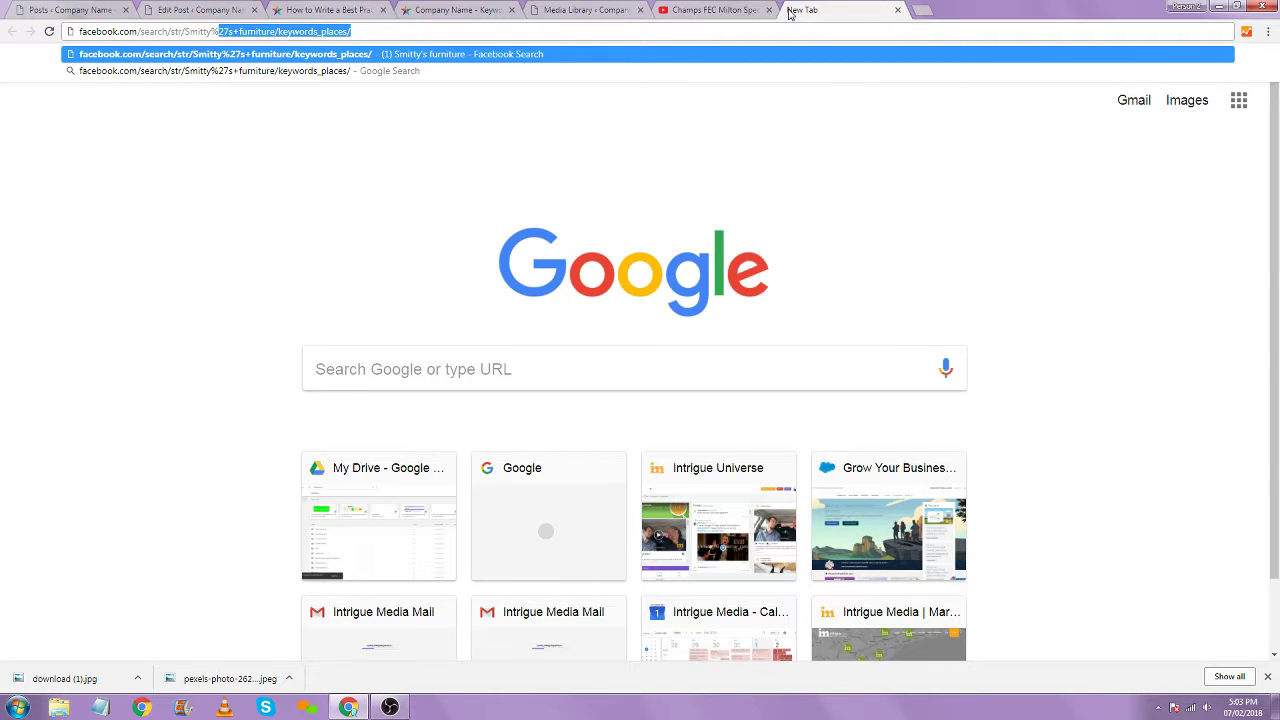
key("ctrl+shift+Left")
key("BackSpace")
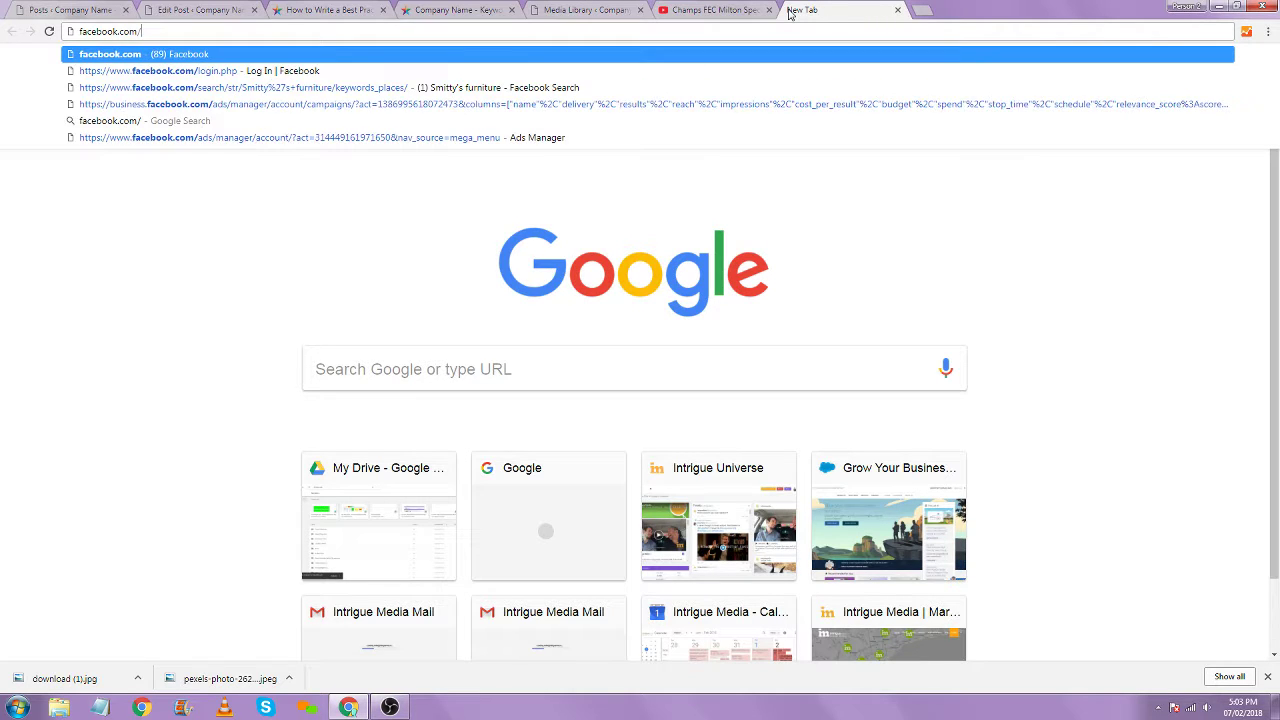
key("Return")
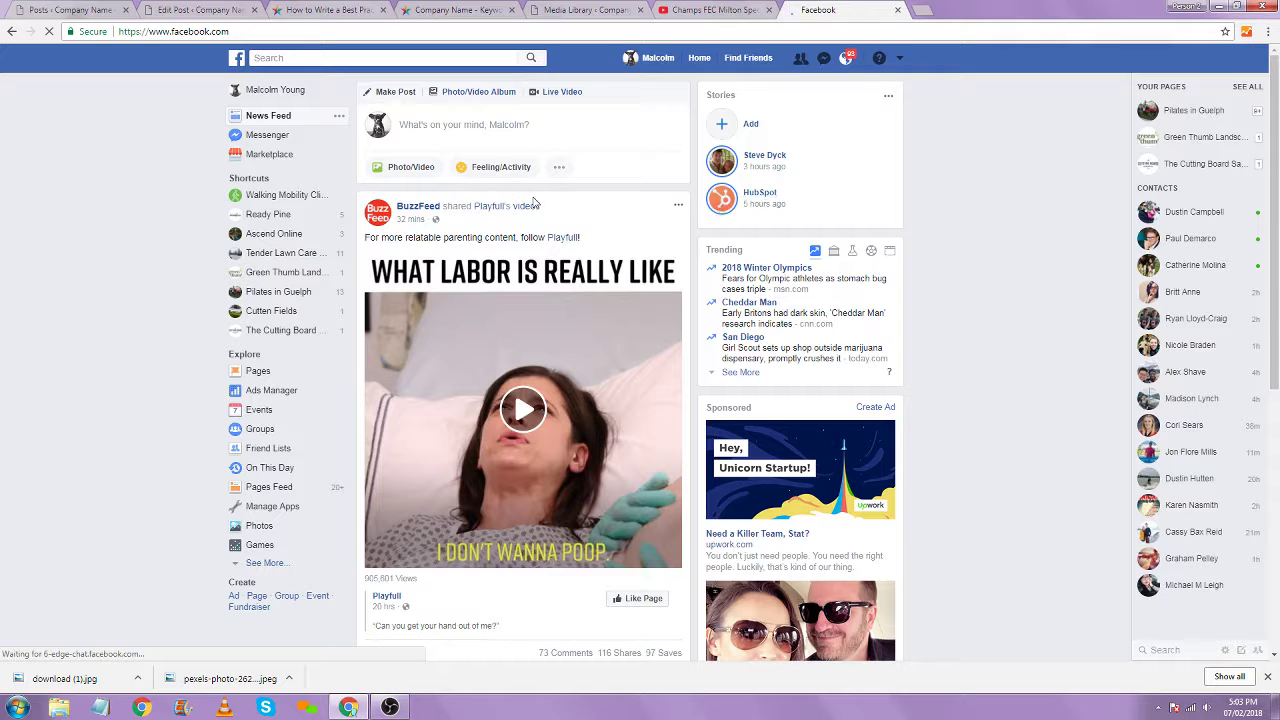
Open the published post from its permalink in a new tab and copy its web address
left_click(190, 8)
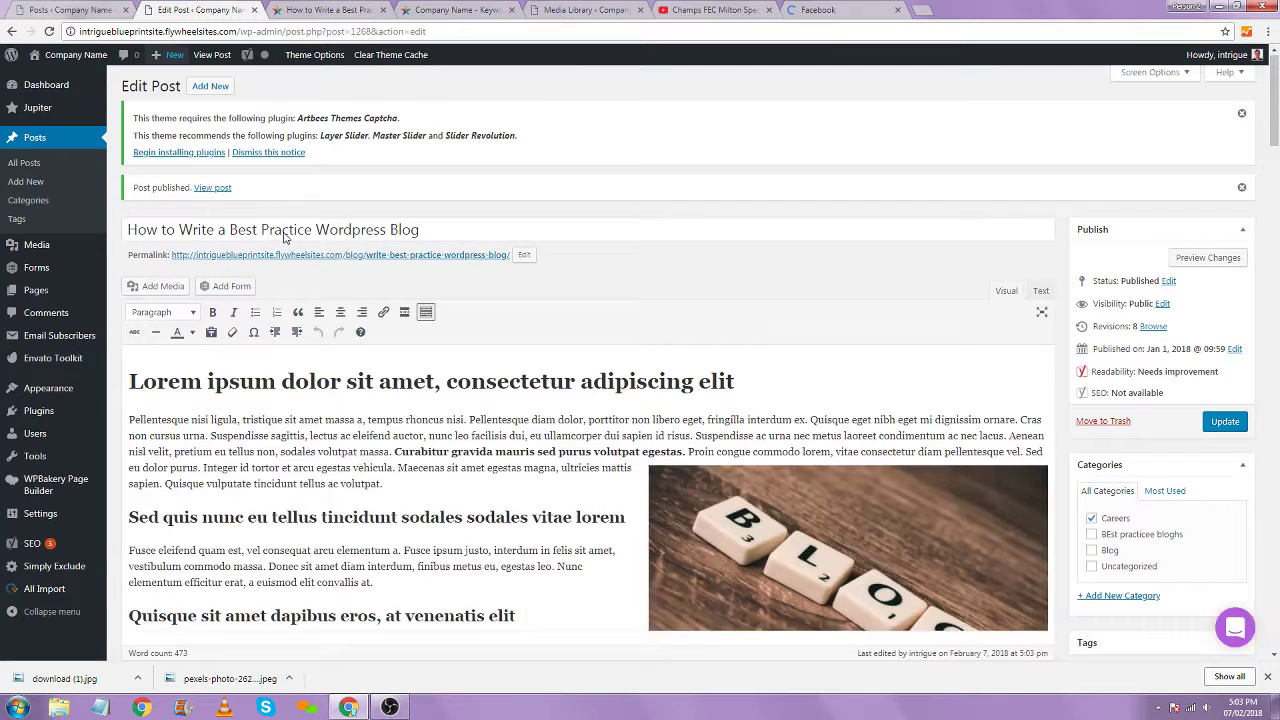
middle_click(345, 257)
left_click(315, 8)
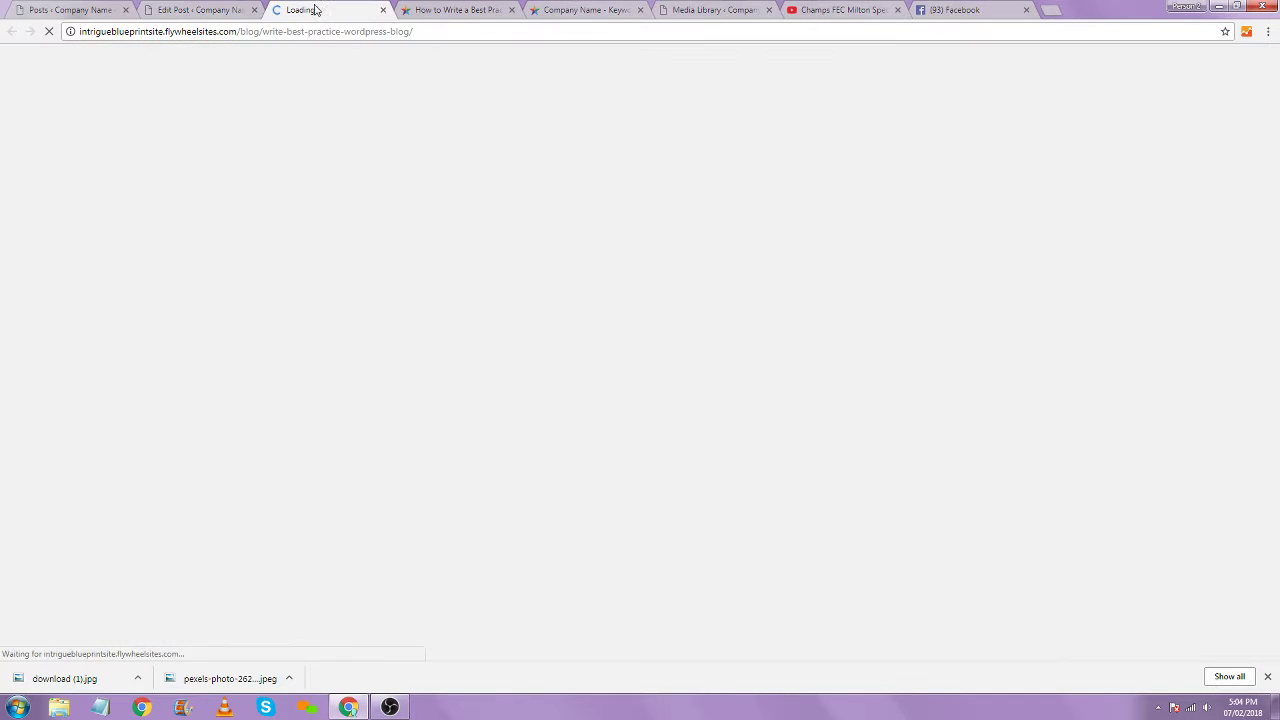
left_click(412, 32)
key("ctrl+c")
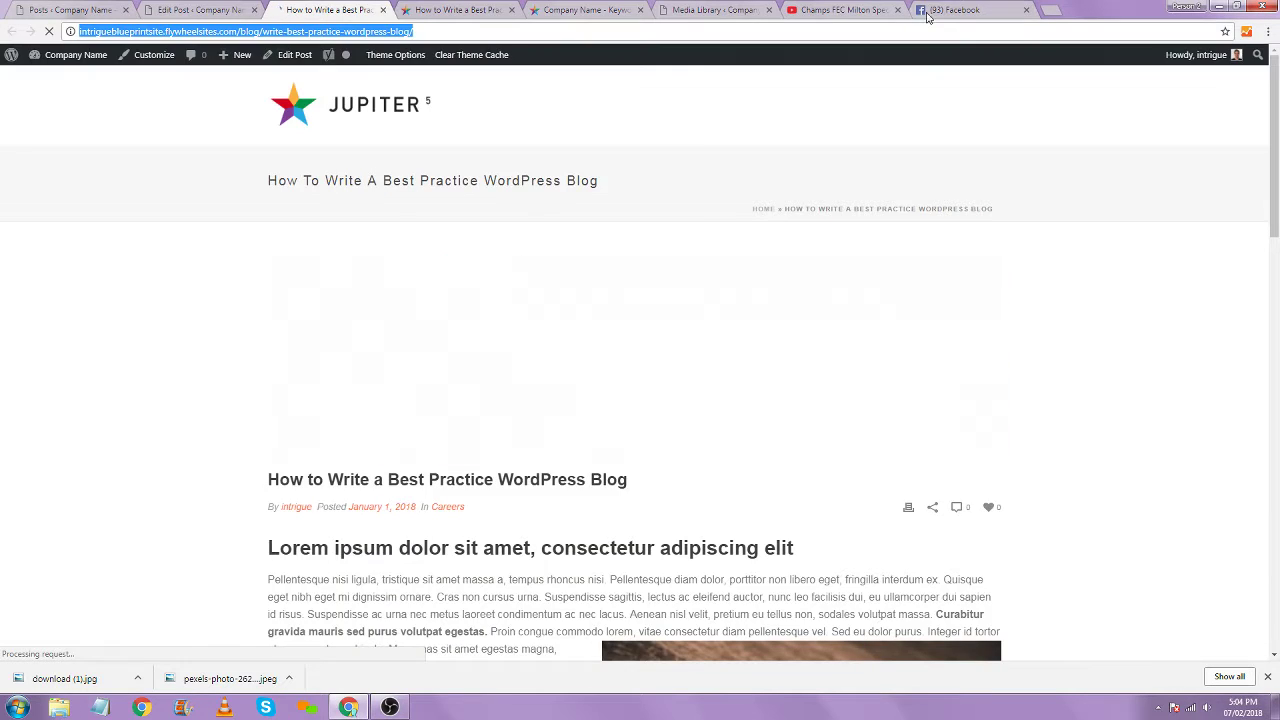
Paste the blog post's address into a new Facebook post to preview the shared link
left_click(955, 10)
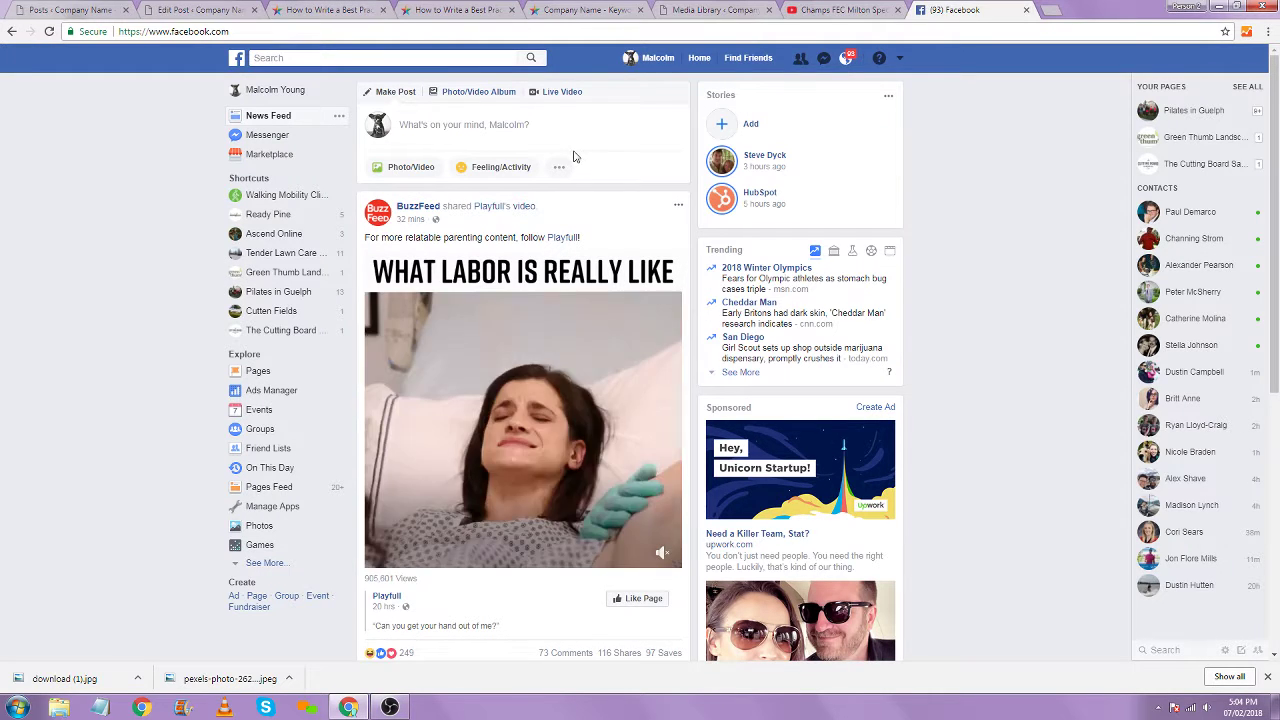
left_click(572, 133)
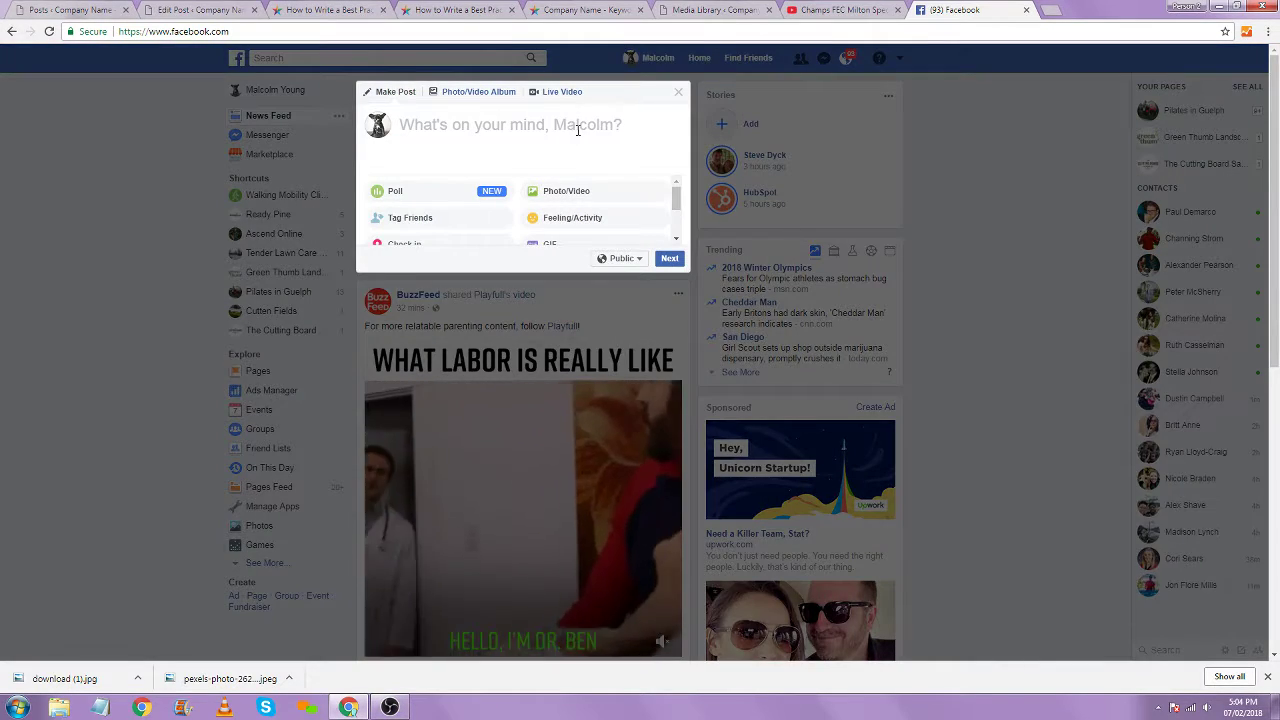
key("ctrl+v")
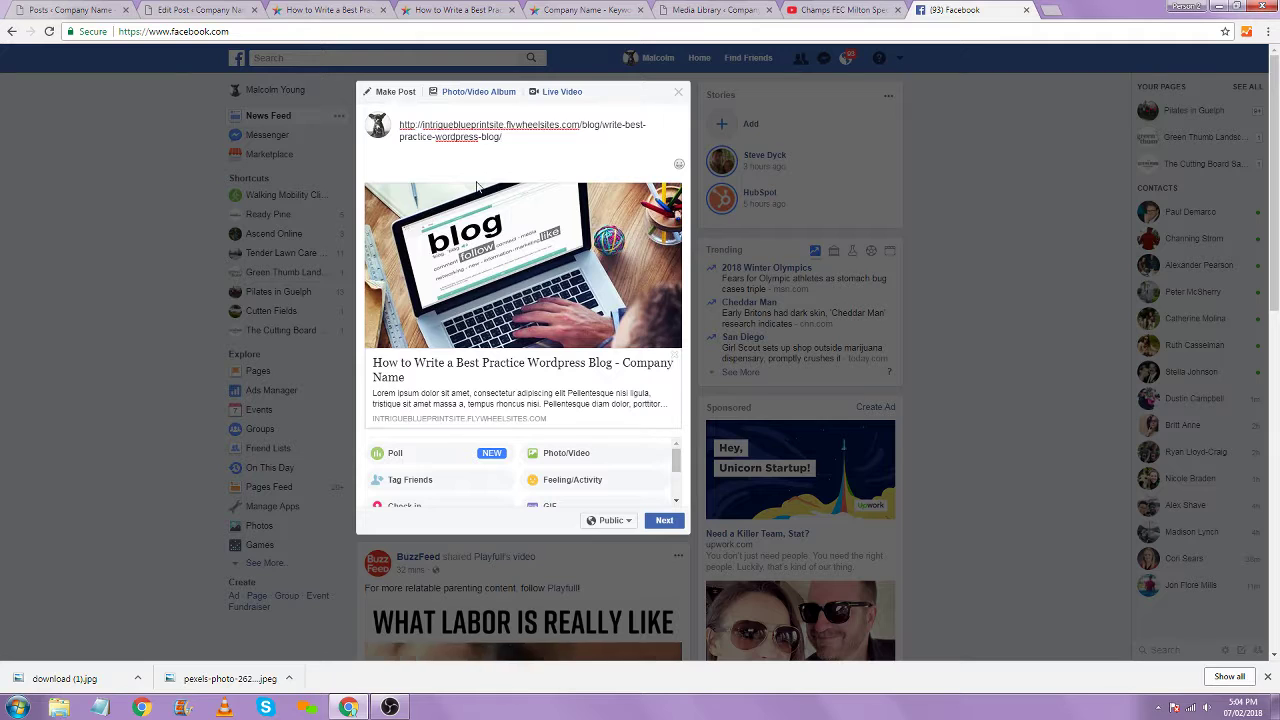
Discard the Facebook post and close the Facebook, YouTube, Media Library, site home page and older post preview tabs
key("F5")
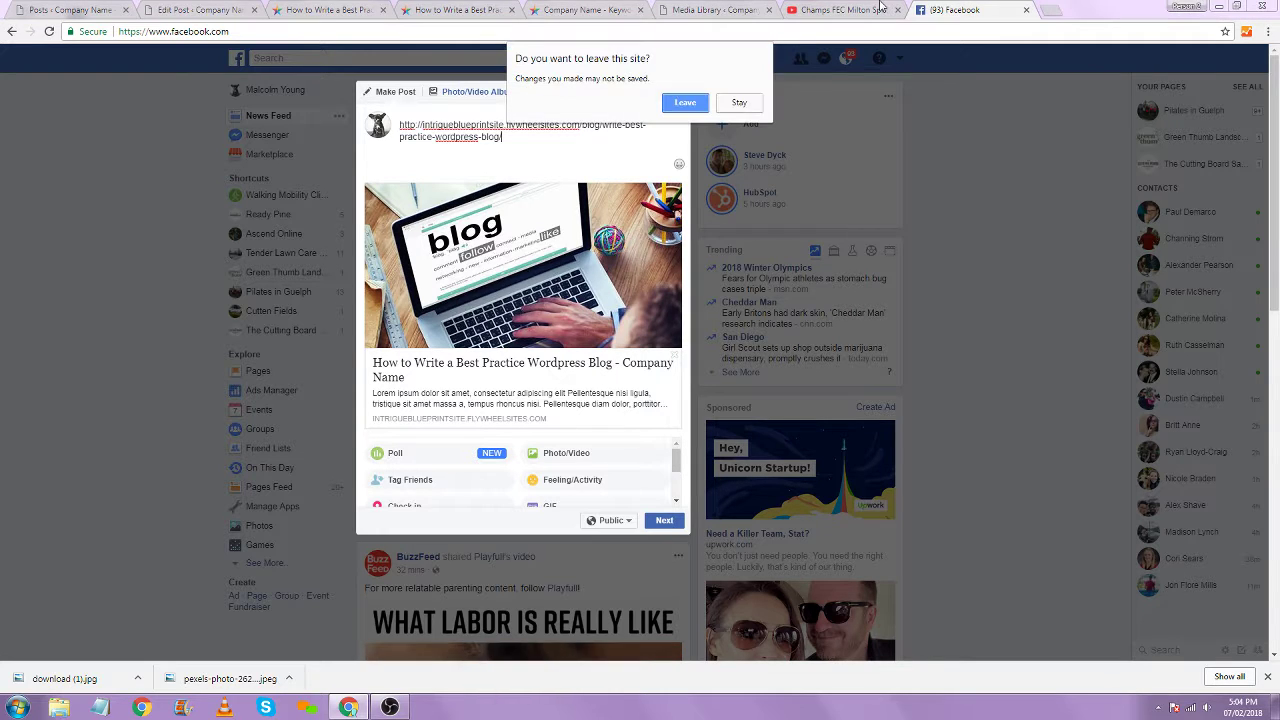
left_click(688, 104)
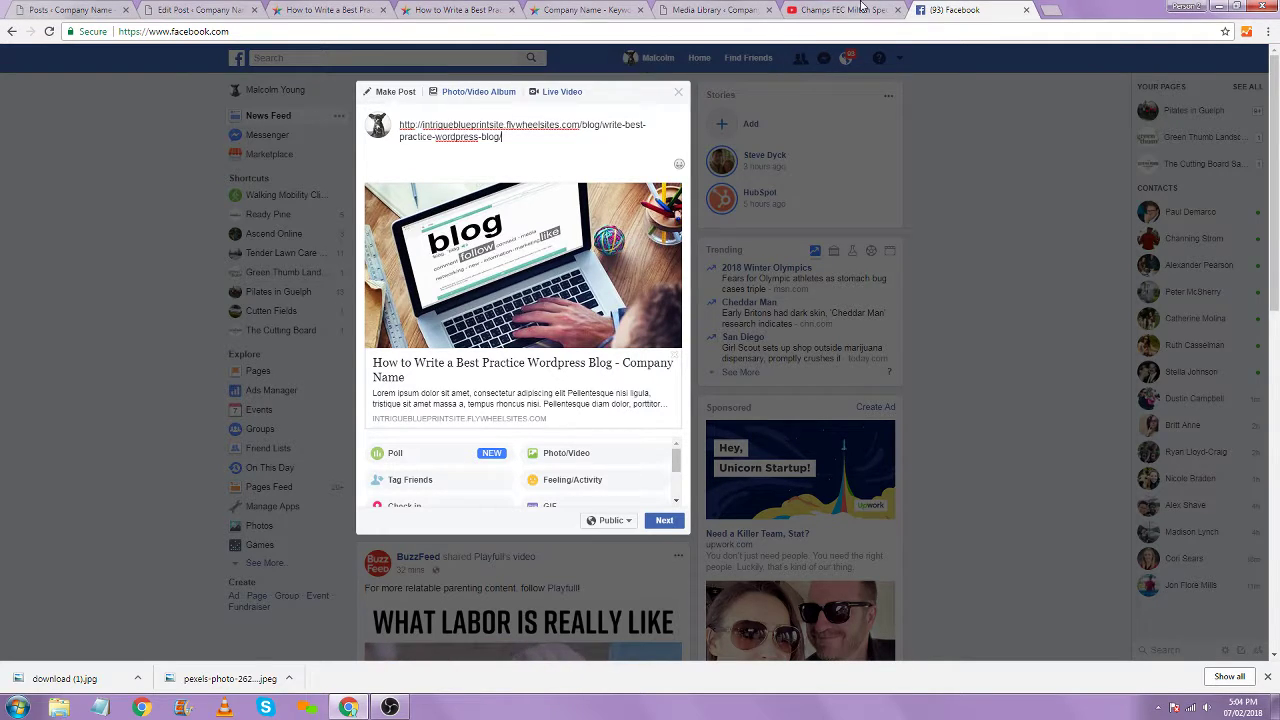
key("ctrl+w")
key("ctrl+w")
middle_click(705, 8)
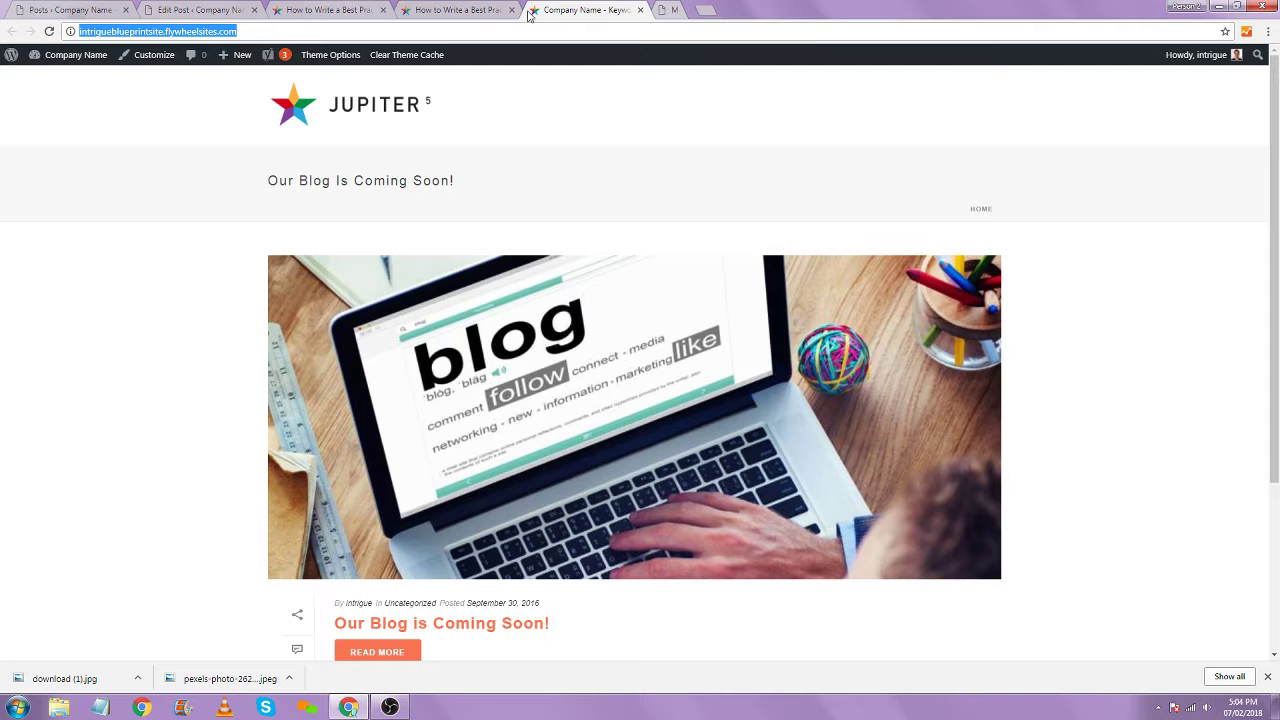
middle_click(540, 9)
middle_click(455, 8)
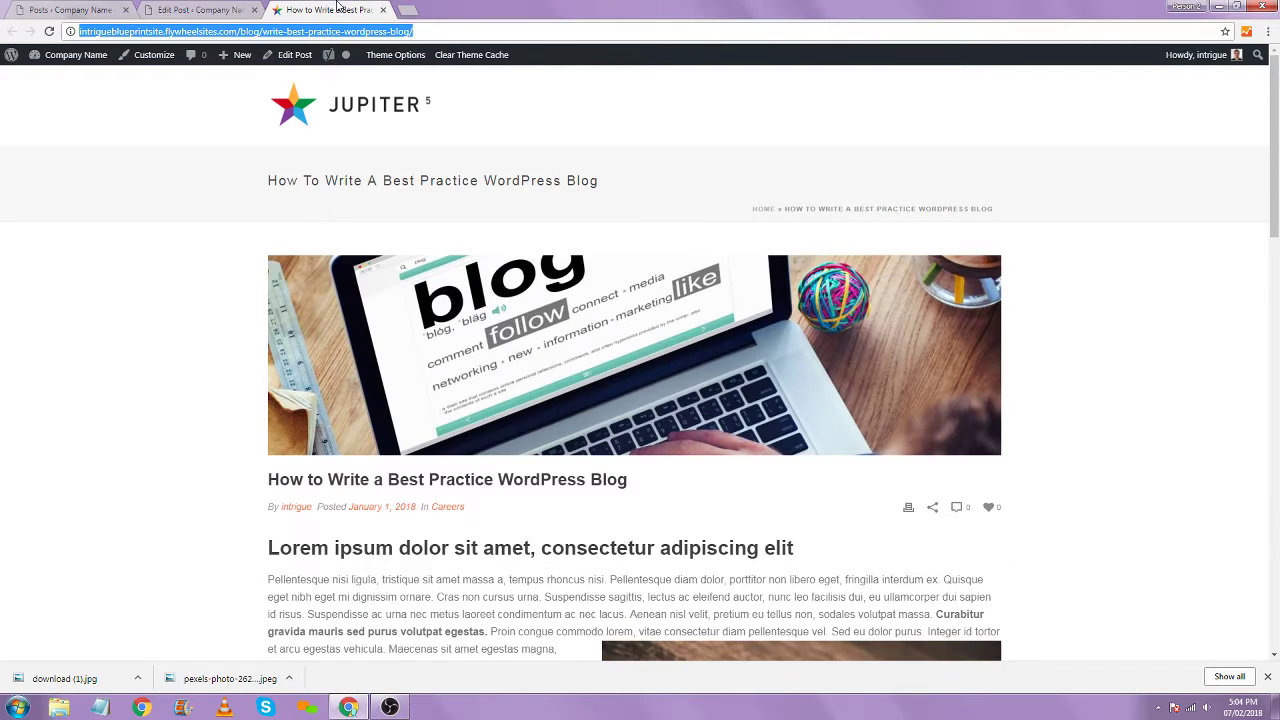
Return to the post's edit page and open the Yoast SEO snippet for editing
left_click(215, 9)
scroll(1037, 481, "down", 5)
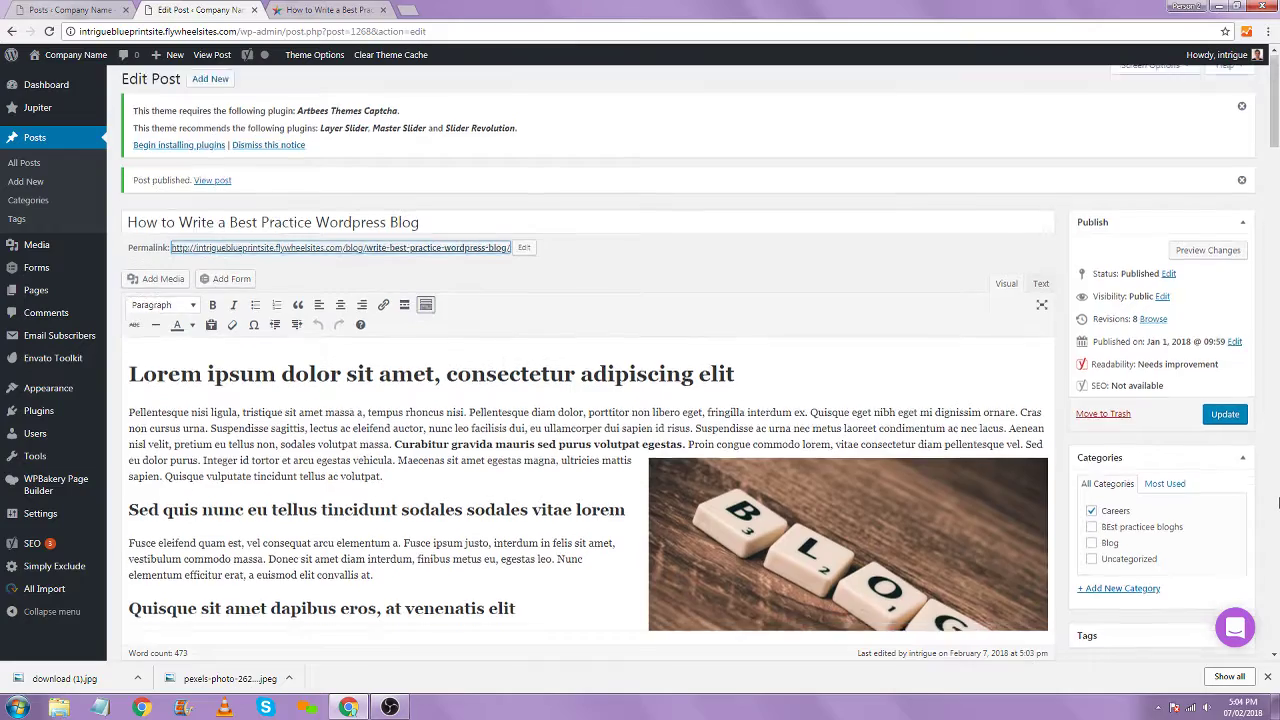
scroll(766, 537, "down", 2)
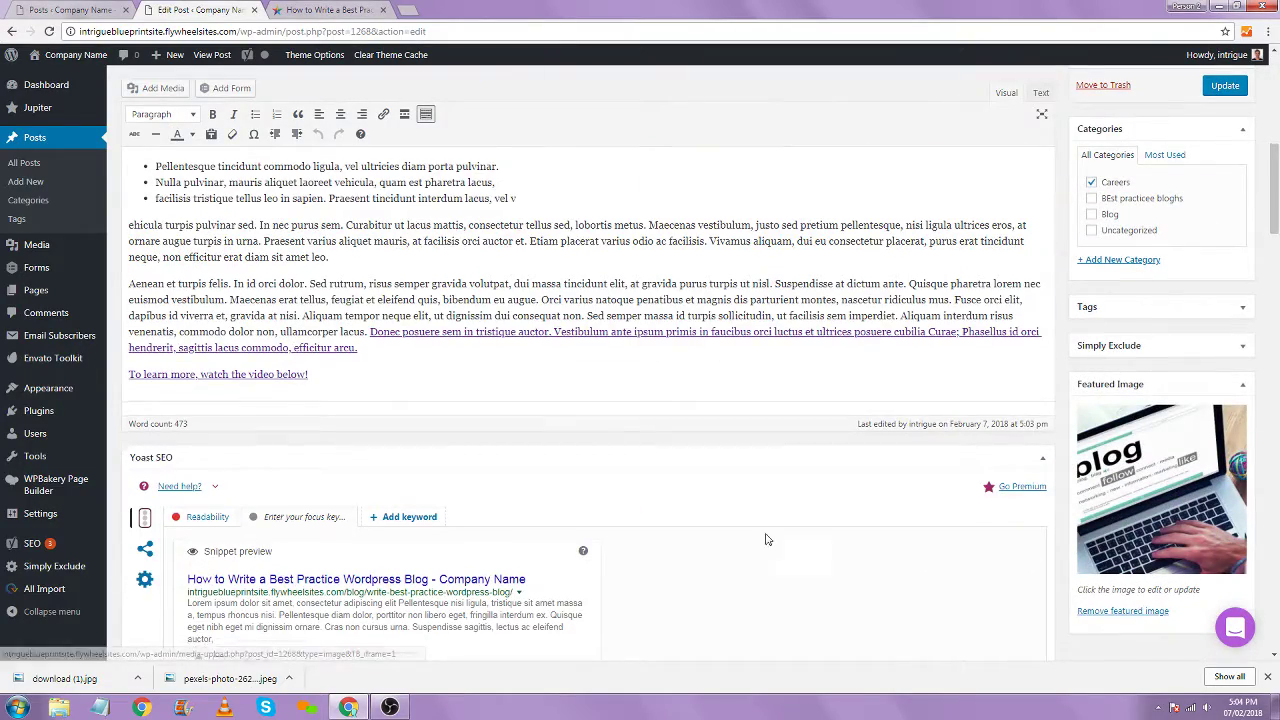
scroll(411, 475, "down", 1)
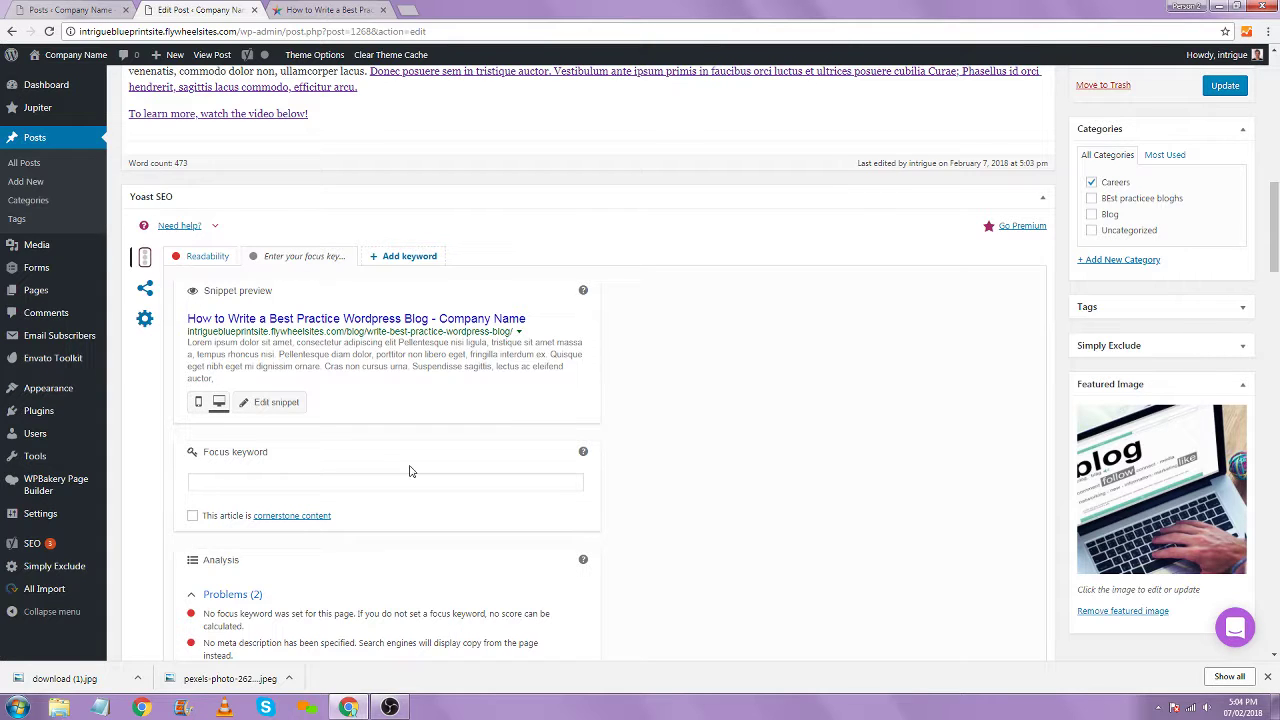
left_click(277, 404)
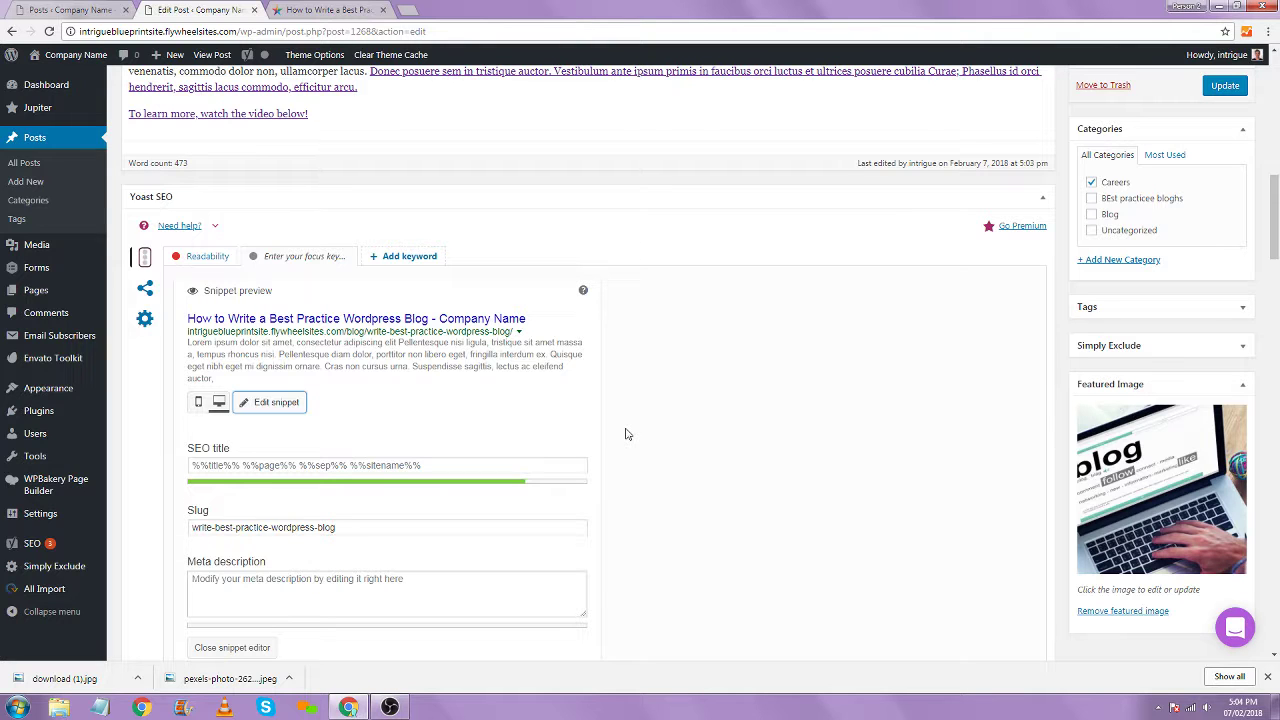
Search Google for bananas in a new tab and examine the first result's rating and description text
key("ctrl+t")
type("bana")
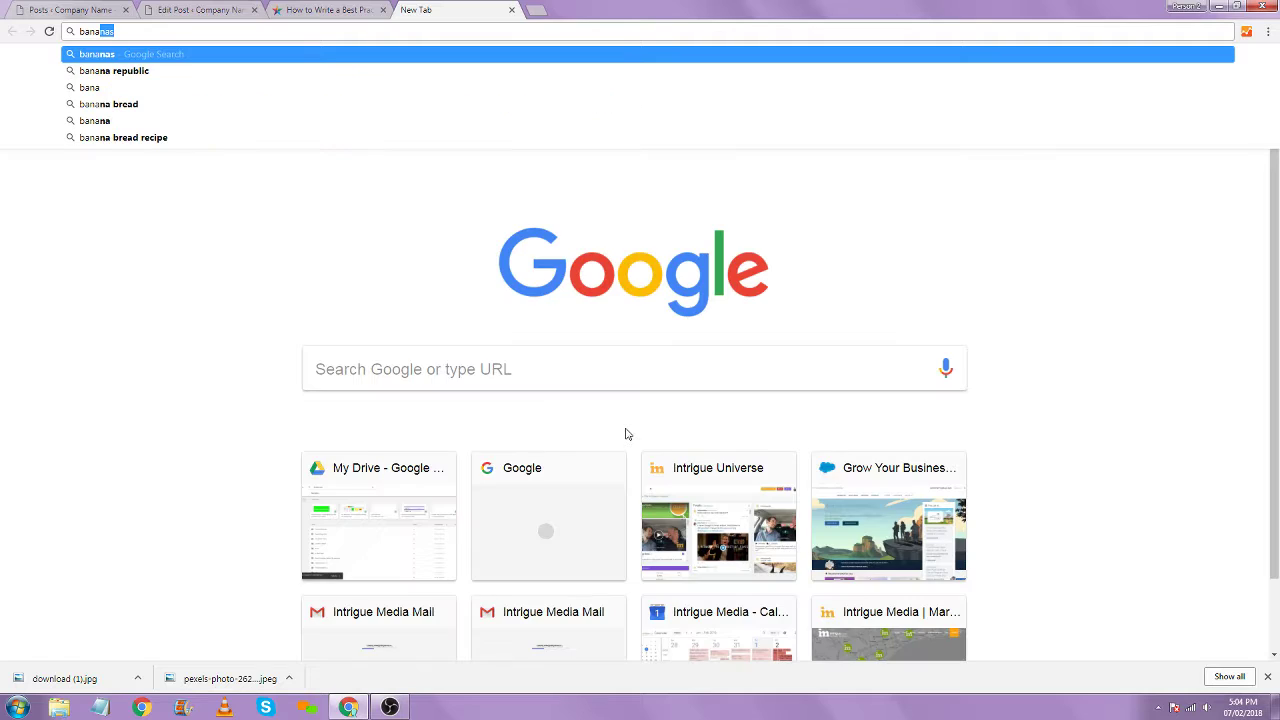
key("Return")
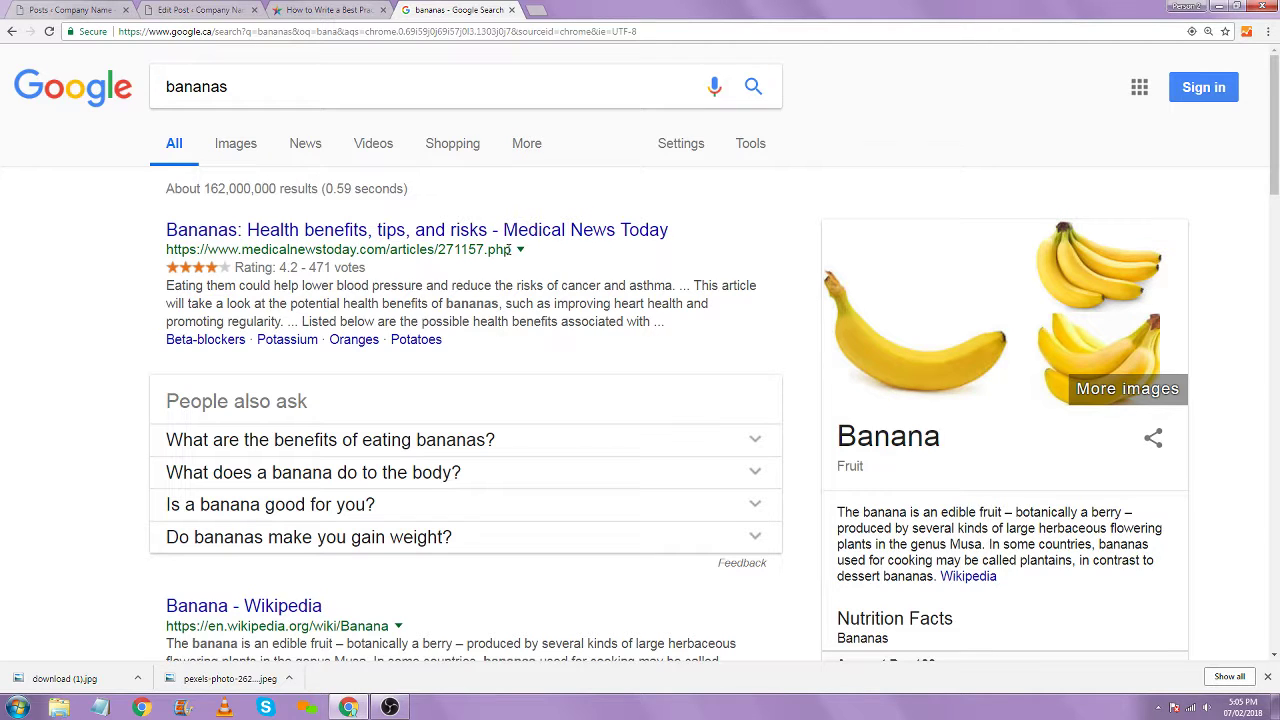
left_click_drag(366, 267, 168, 266)
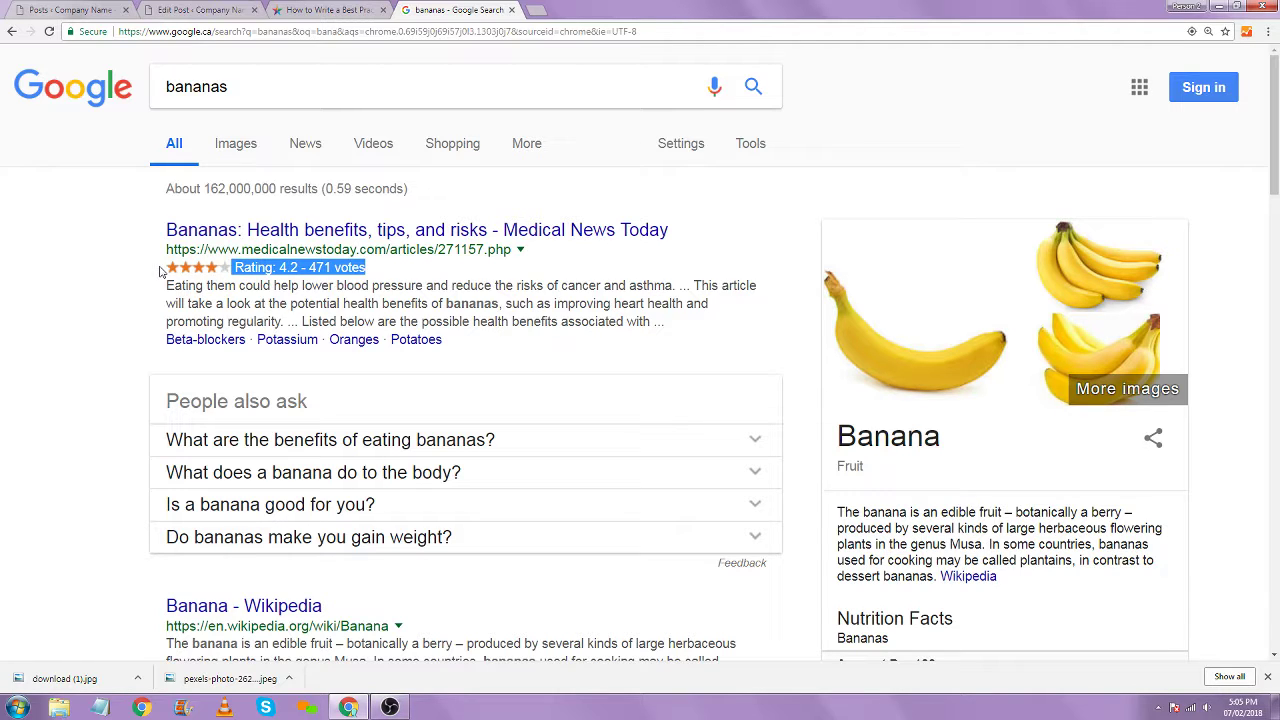
left_click(159, 271)
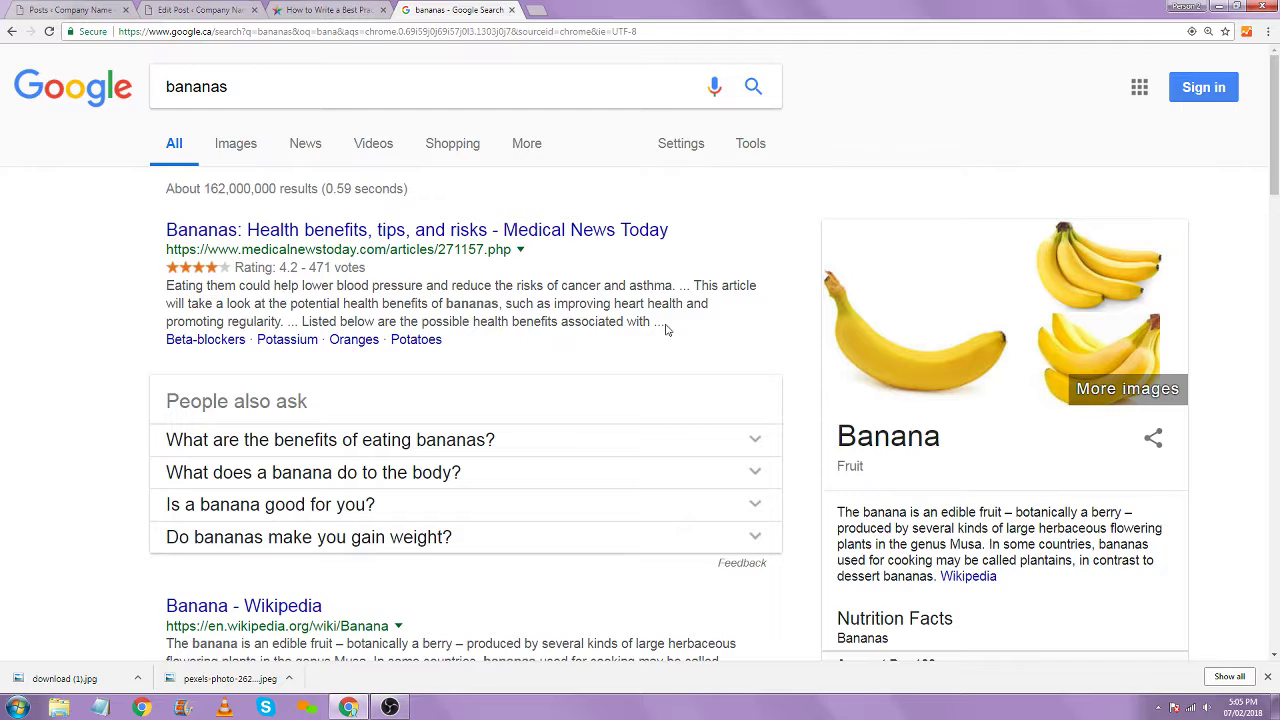
left_click_drag(666, 329, 162, 283)
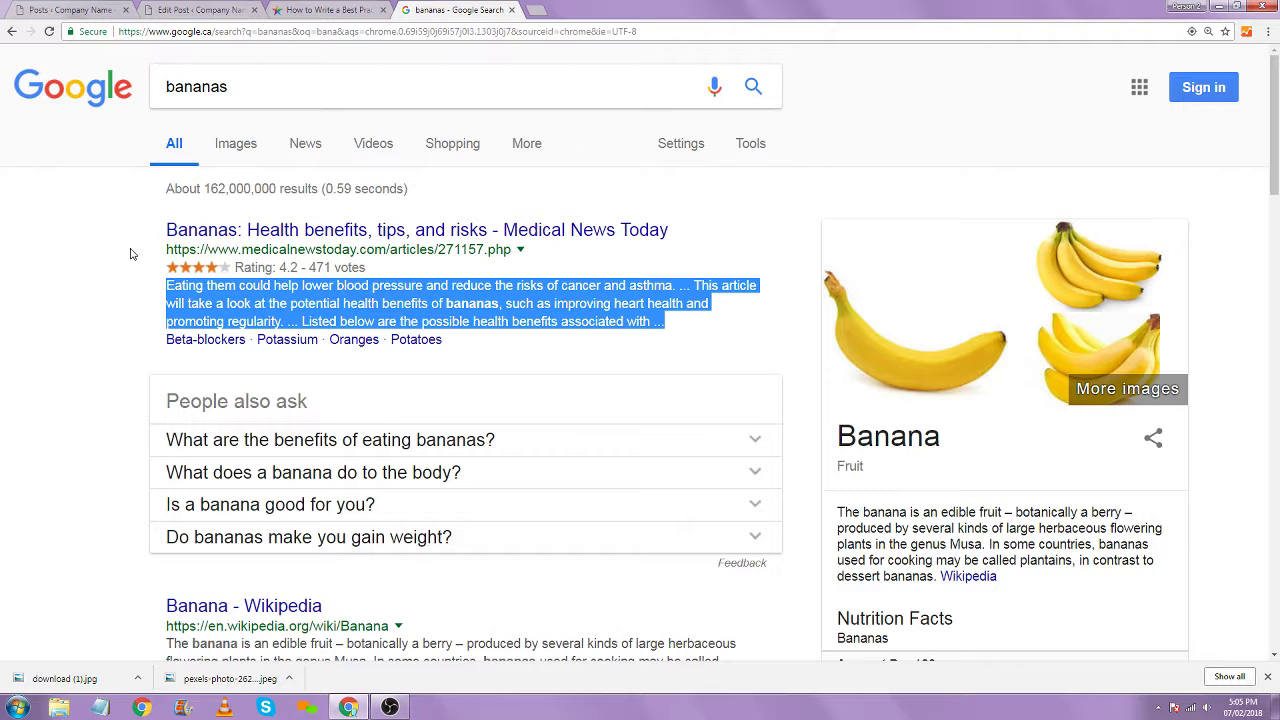
Back in the post editor, replace the SEO title's default variables with "How to Write a Best Practice Wordpress Blog"
left_click(338, 12)
left_click(245, 9)
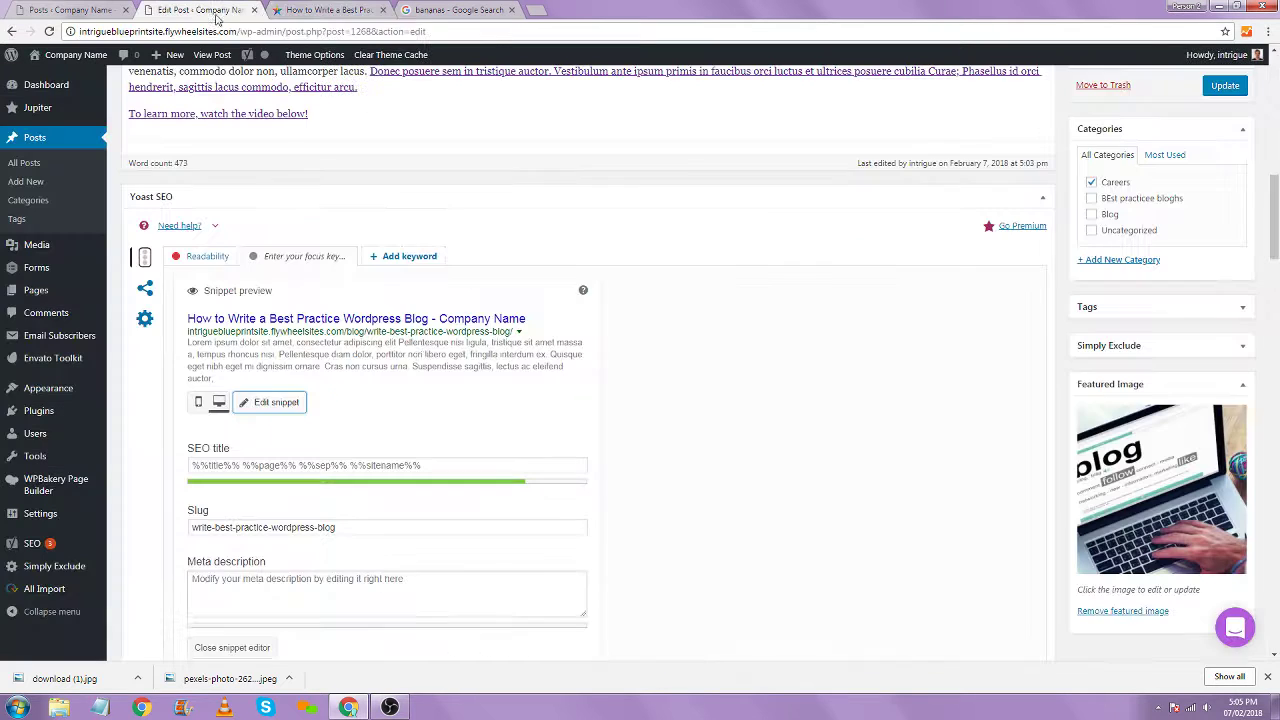
left_click(260, 463)
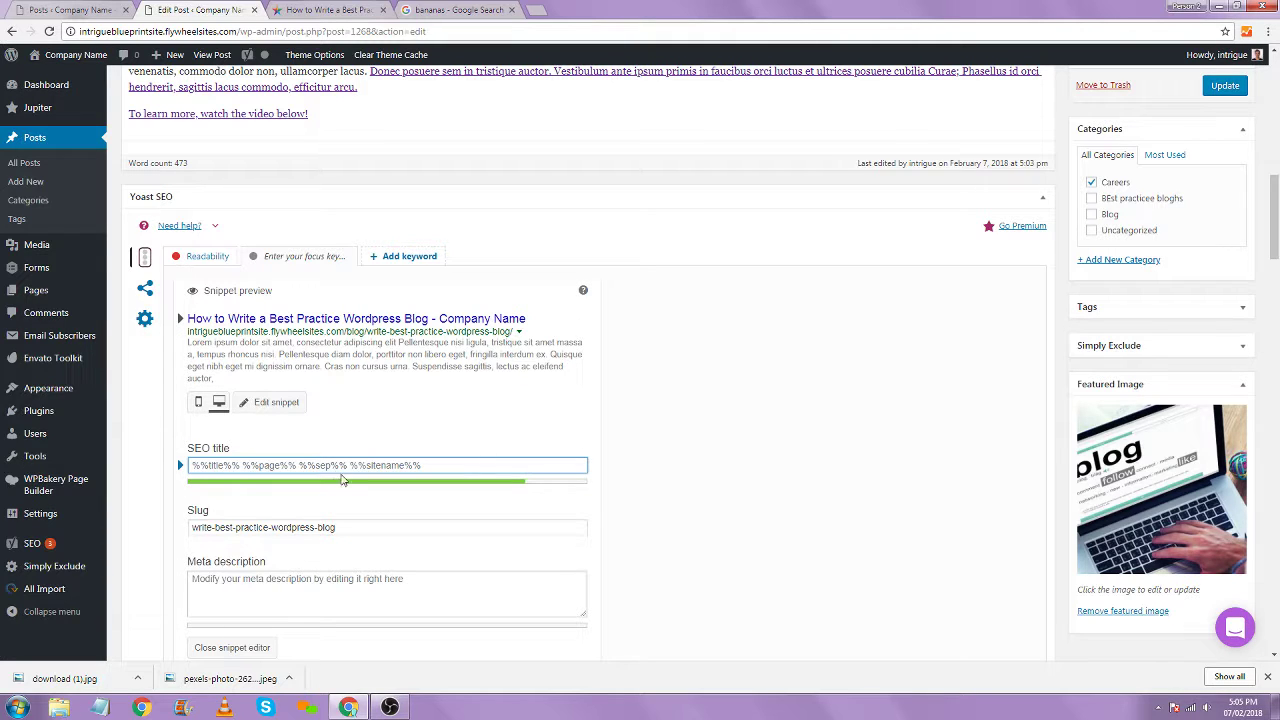
key("ctrl+a")
key("BackSpace")
type("How t")
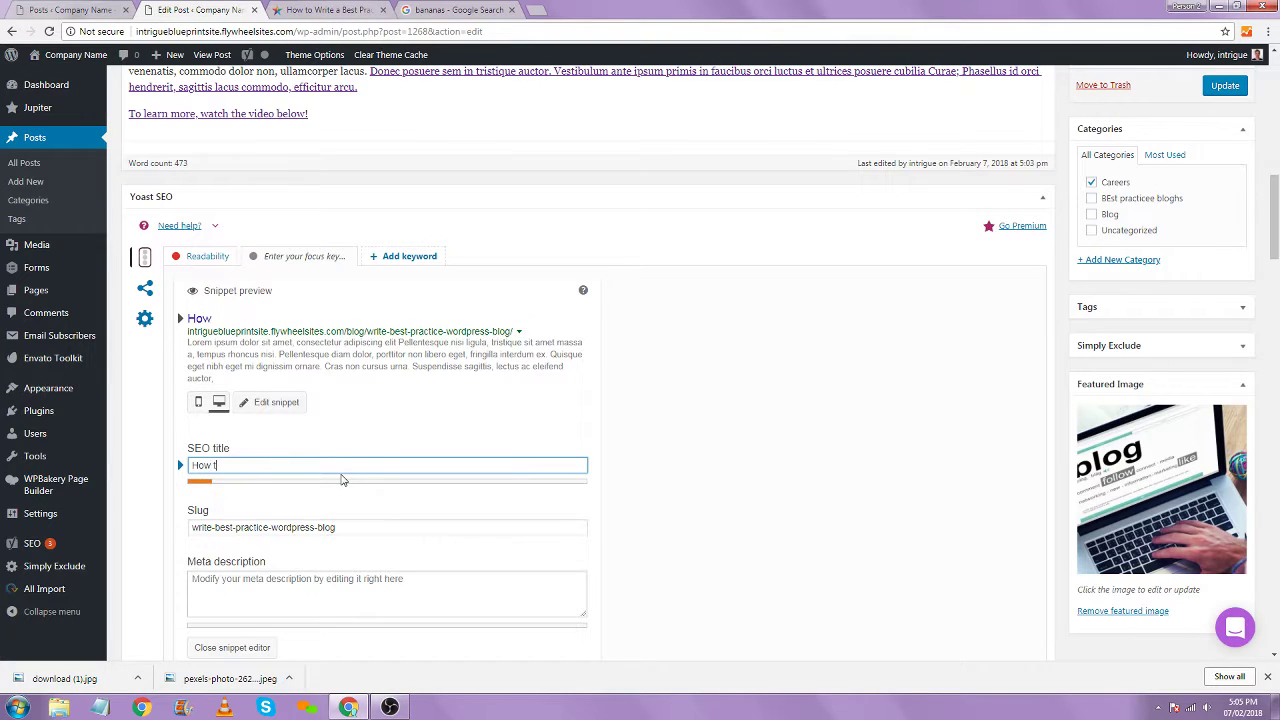
type("o Write a Best Pract")
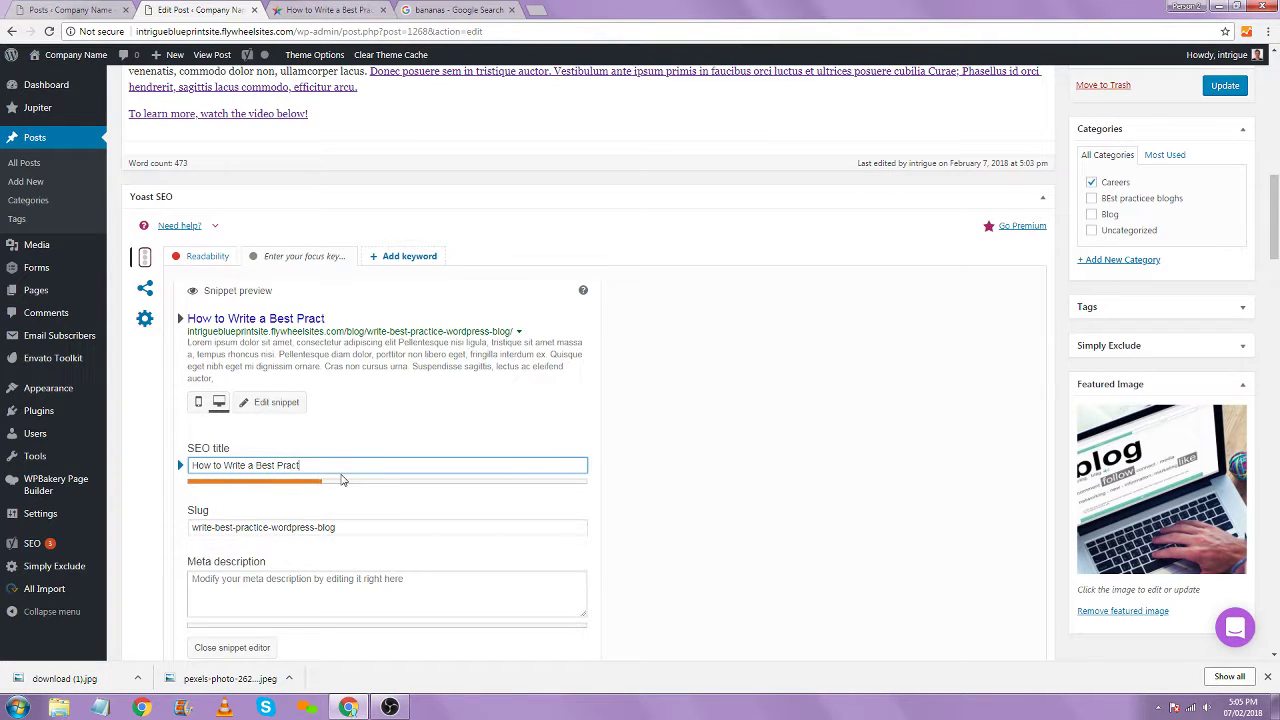
type("ice Wordpres")
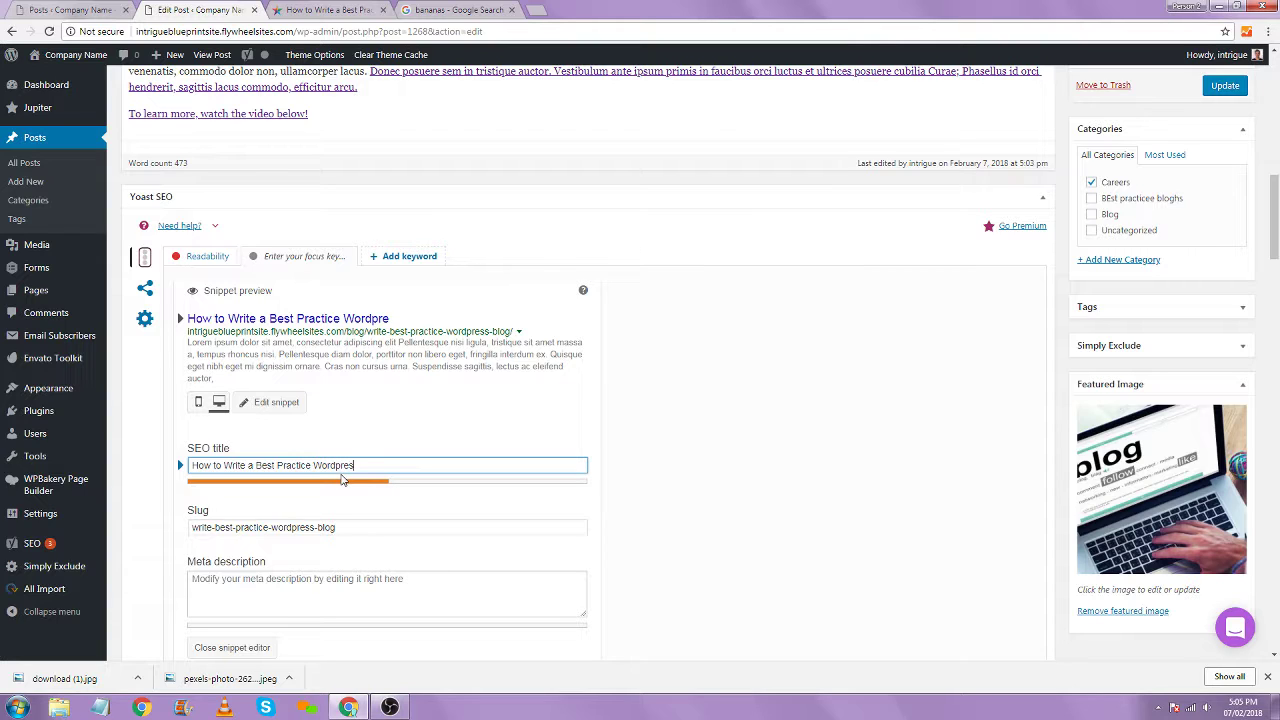
type("s Blogs")
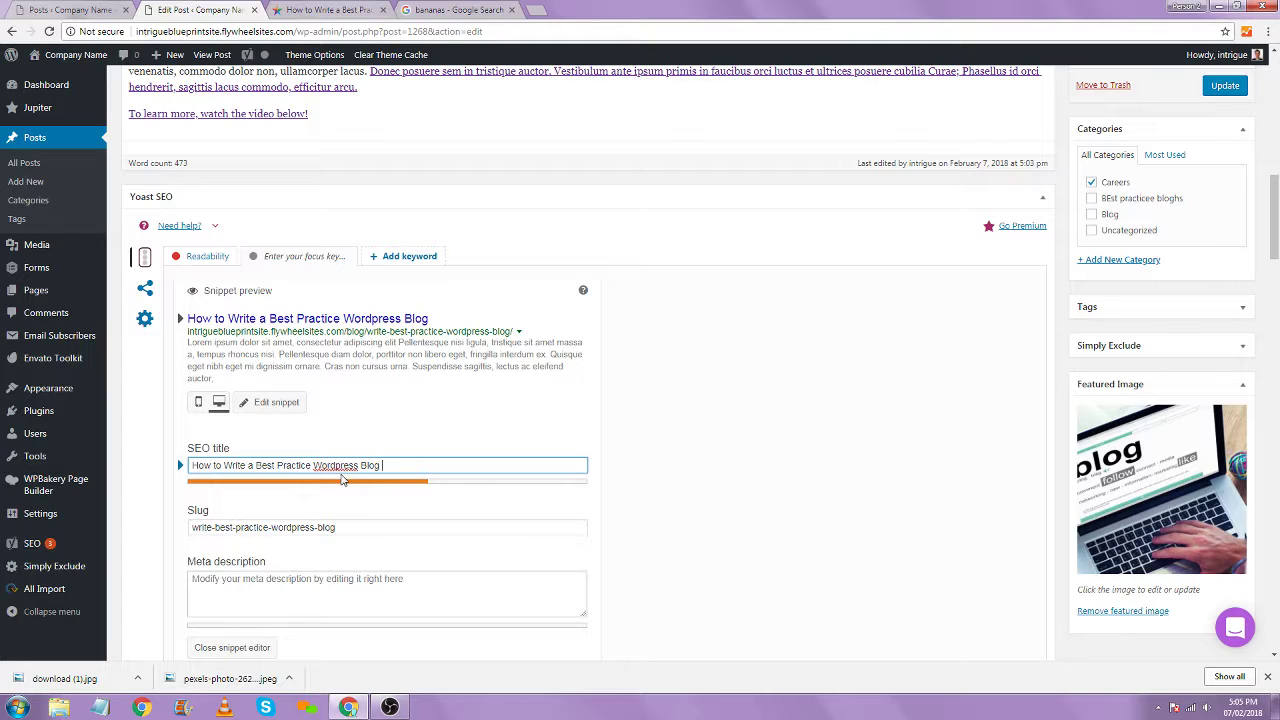
Compare with the post title and extend the SEO title with "for Digital Marketing"
scroll(343, 480, "up", 5)
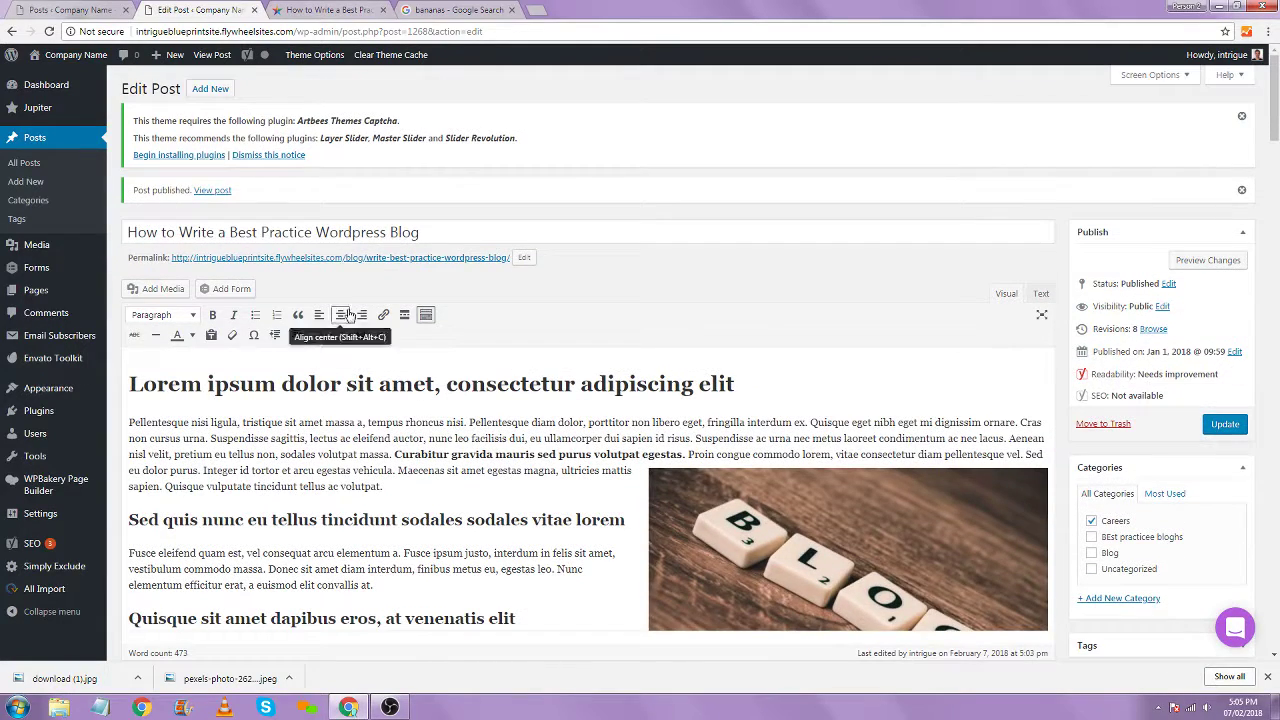
scroll(364, 349, "down", 6)
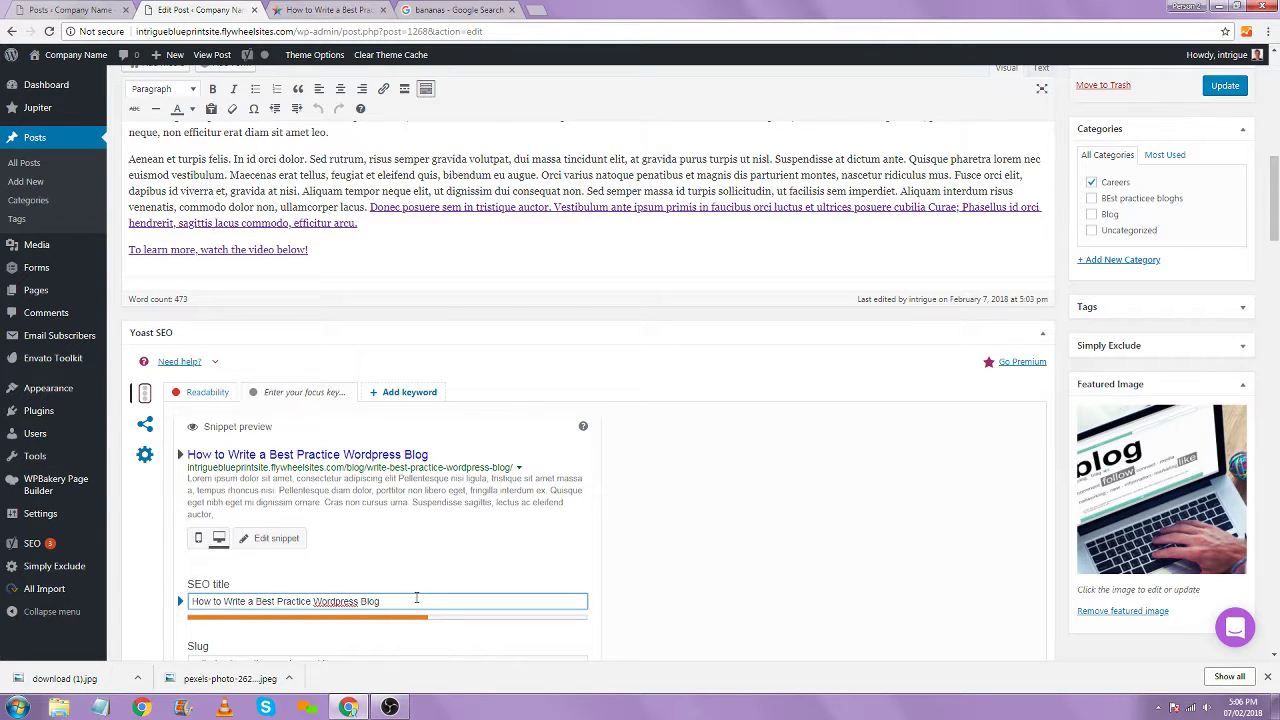
type("for Digital ")
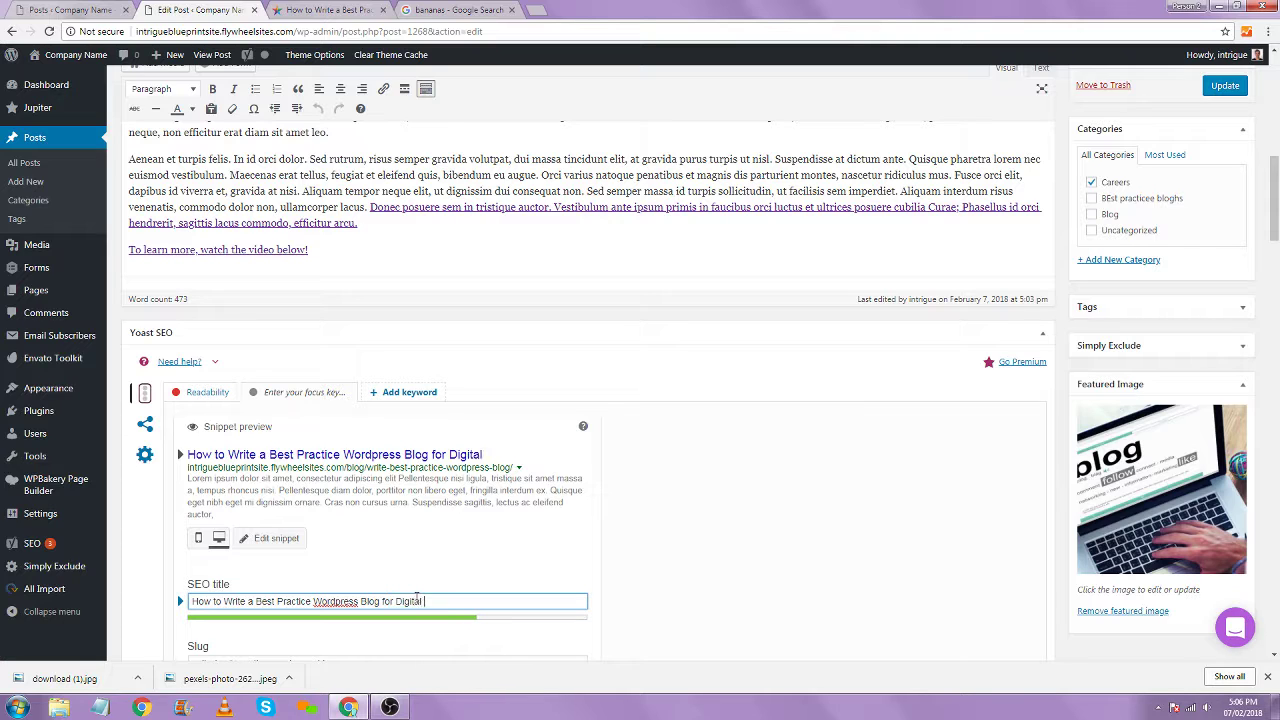
type("Marketing")
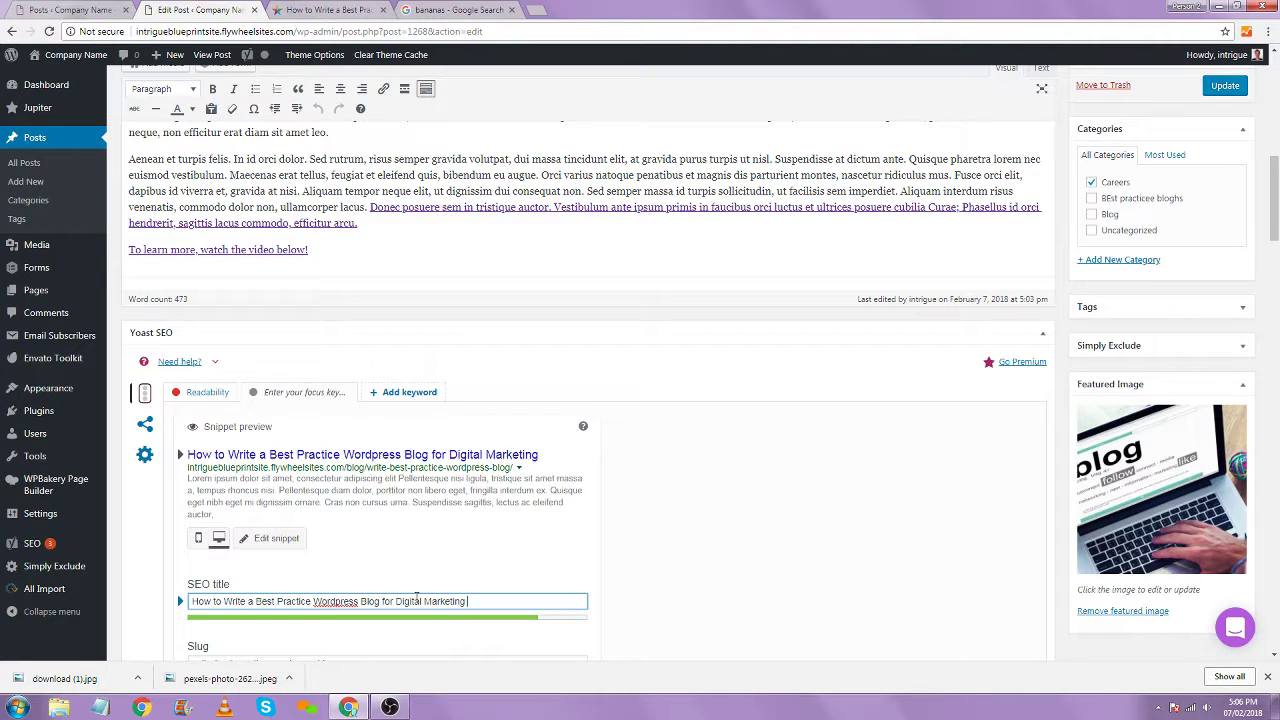
Append the company name to the SEO title as "| Intrigue Media"
type(" | Intrigue")
type("Mar")
key("BackSpace")
key("BackSpace")
key("BackSpace")
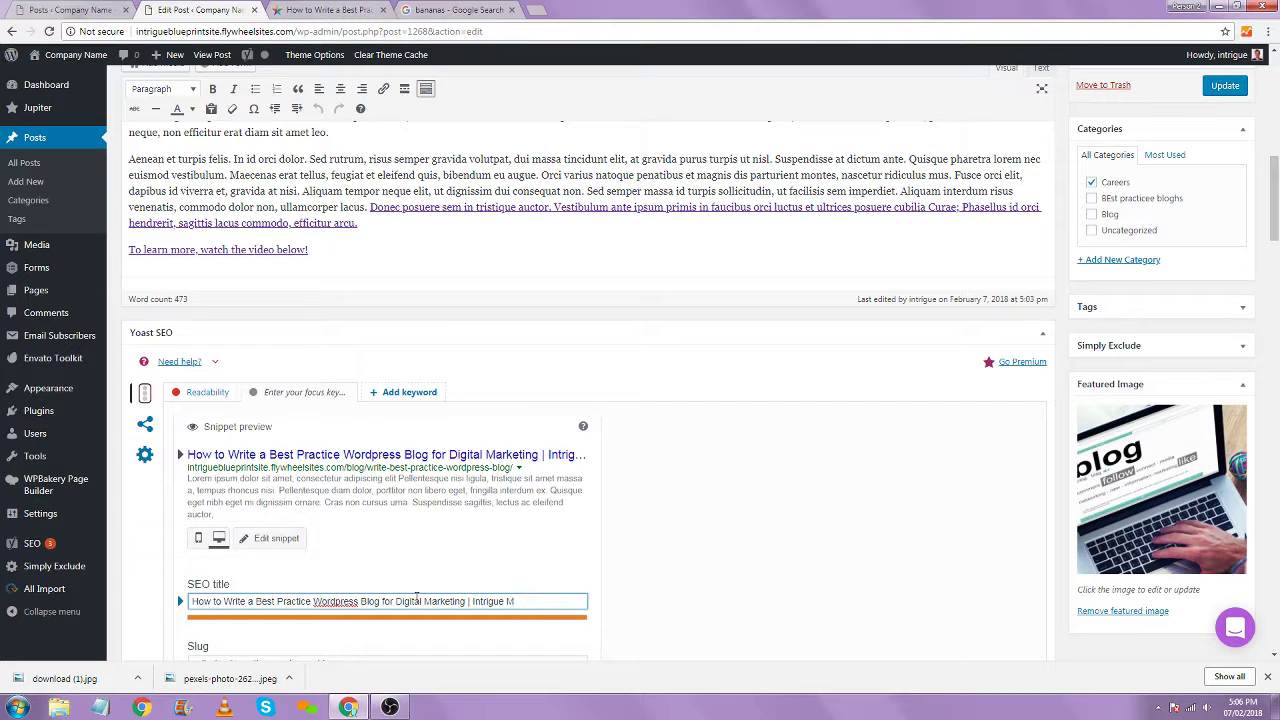
type("Media")
Shorten the SEO title to "How to Write a Best Practice Wordpress" and undo the deletions
key("BackSpace")
key("BackSpace")
key("BackSpace")
key("BackSpace")
key("BackSpace")
key("BackSpace")
key("BackSpace")
key("BackSpace")
key("BackSpace")
key("BackSpace")
key("BackSpace")
key("BackSpace")
key("BackSpace")
key("BackSpace")
key("BackSpace")
key("BackSpace")
key("BackSpace")
key("BackSpace")
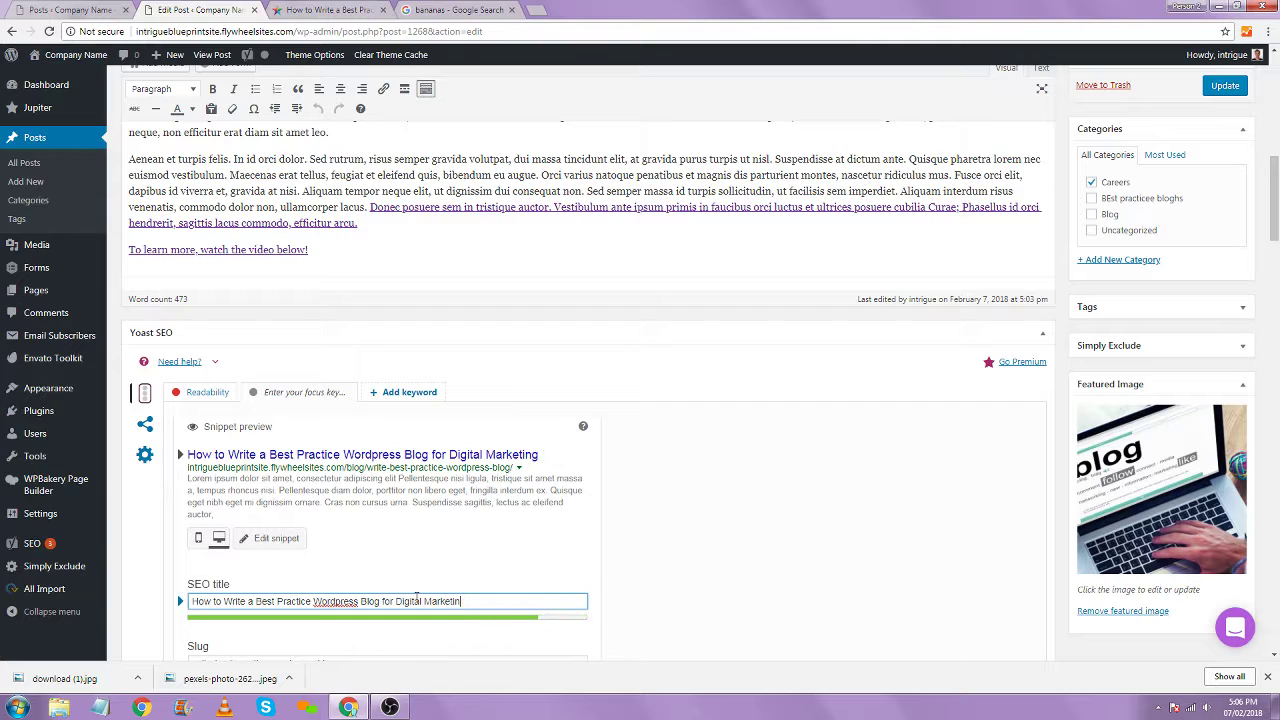
type("ng")
key("ctrl+shift+Left")
key("ctrl+shift+Left")
key("ctrl+shift+Left")
key("ctrl+shift+Left")
key("BackSpace")
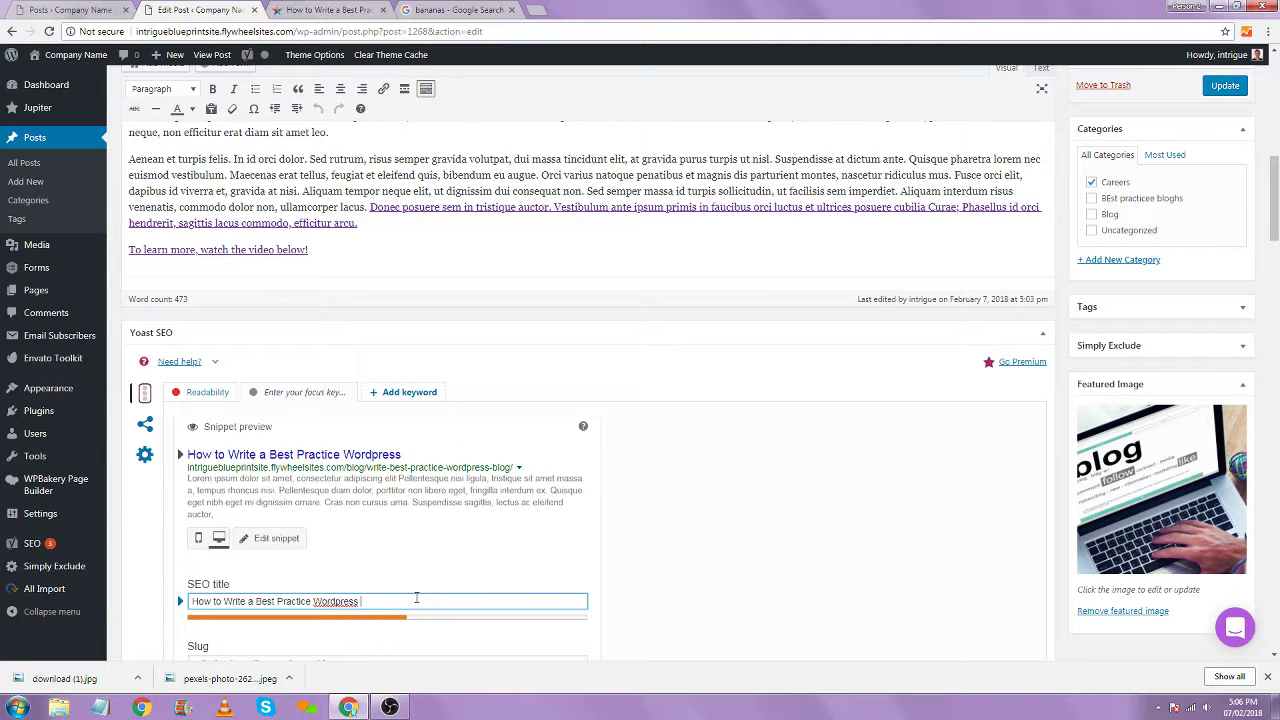
key("ctrl+z")
key("ctrl+z")
key("ctrl+z")
key("ctrl+z")
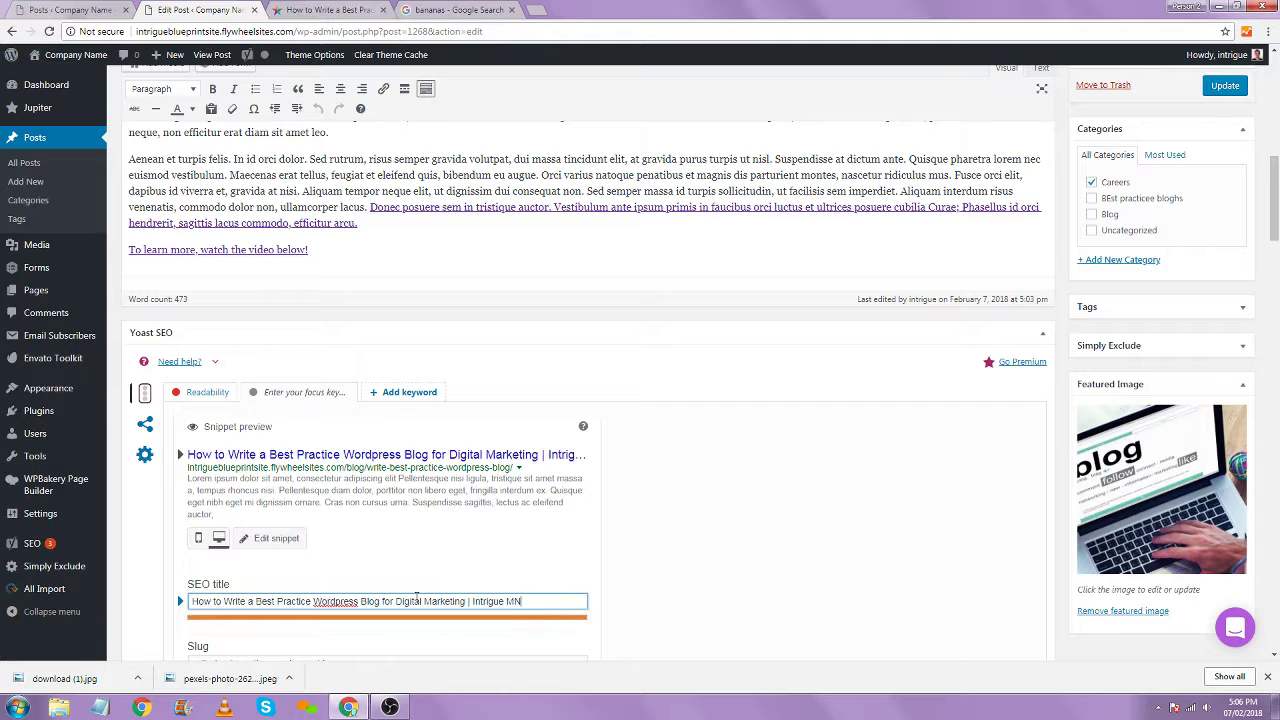
Correct the end of the SEO title so it reads "| Intrigue Media"
key("BackSpace")
key("BackSpace")
scroll(556, 486, "down", 1)
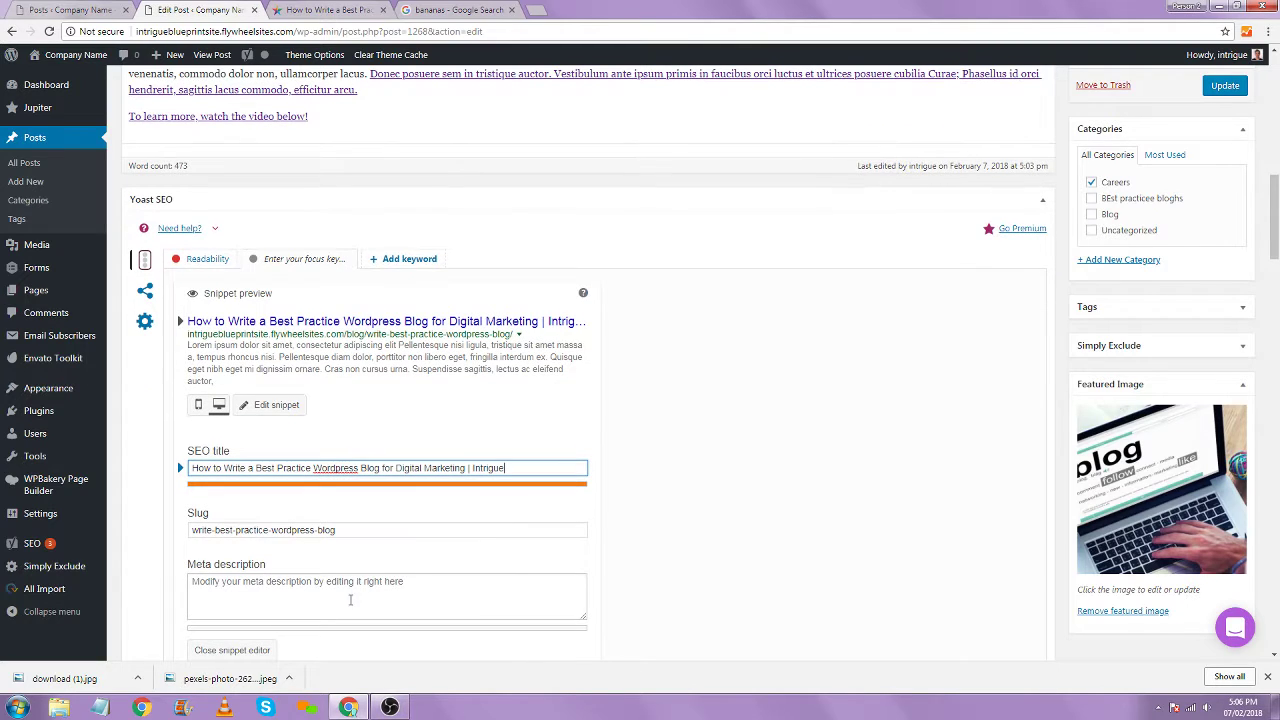
key("BackSpace")
key("BackSpace")
key("BackSpace")
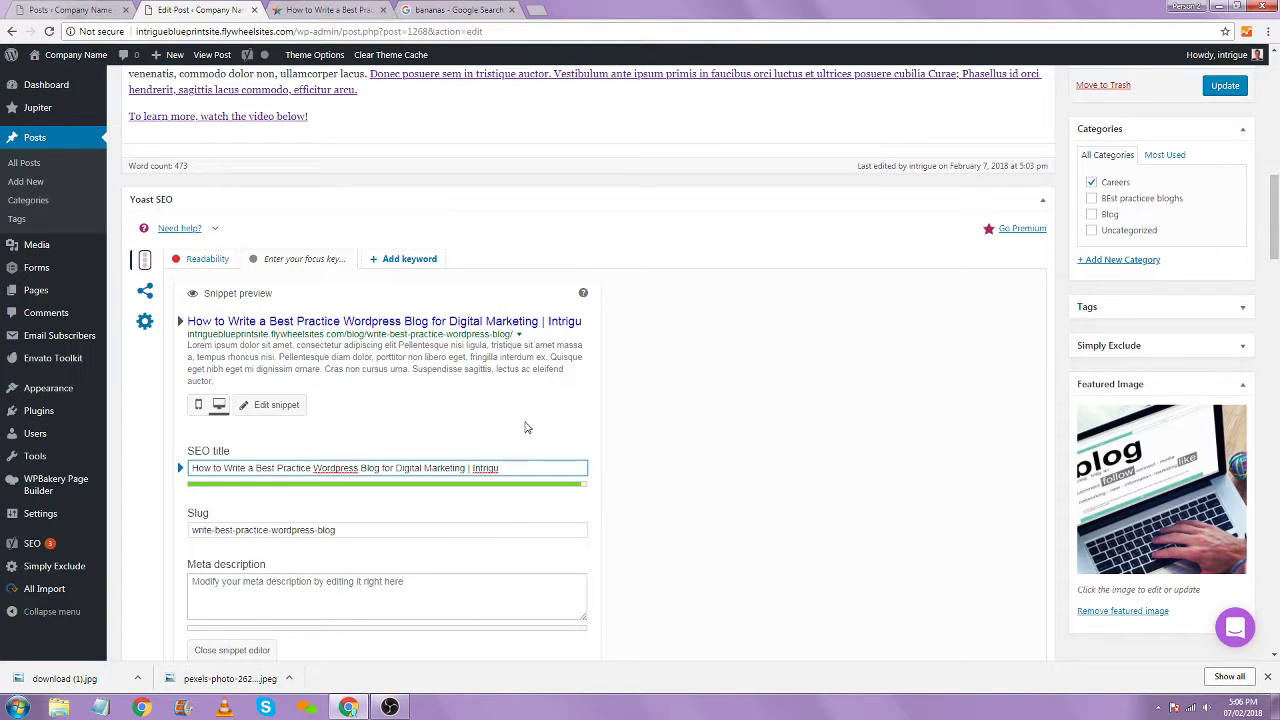
key("BackSpace")
key("BackSpace")
key("BackSpace")
key("BackSpace")
type("ntrigue")
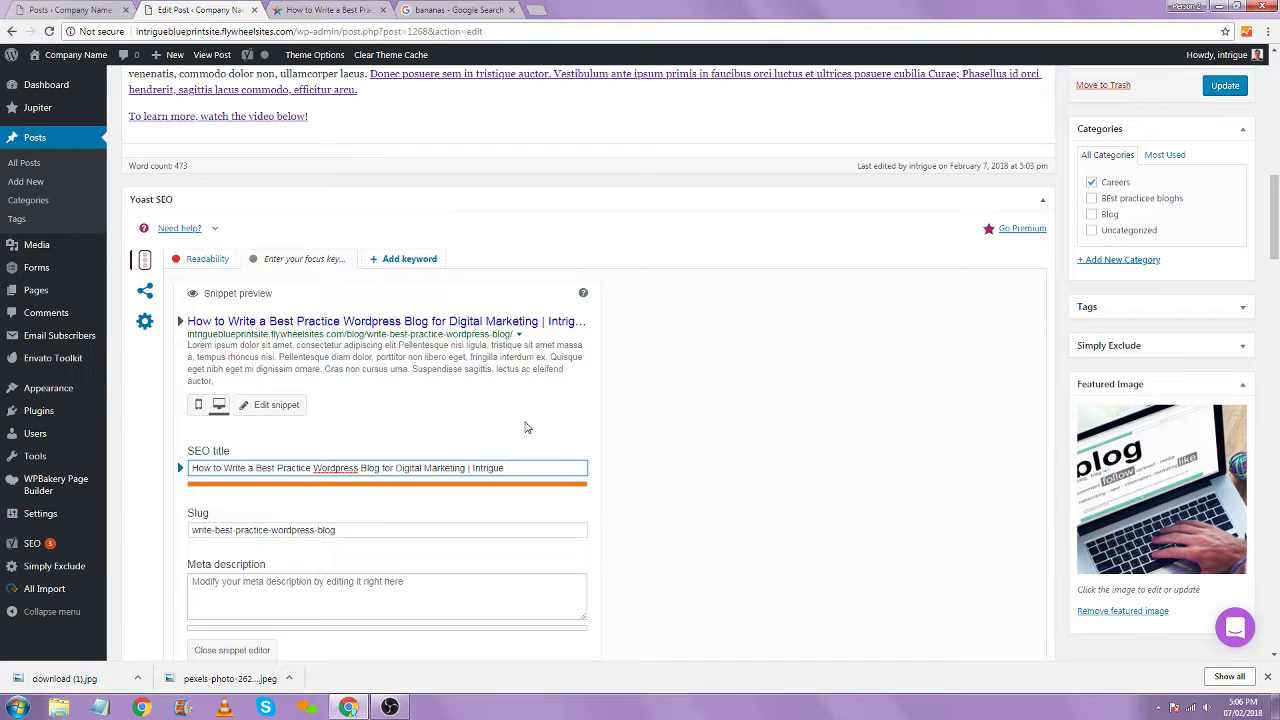
type(" Media")
Write the meta description as the presenter's first name plus "from Intrigue Media shows how to write a best practice wordpress blog post for digital marketing"
left_click(438, 585)
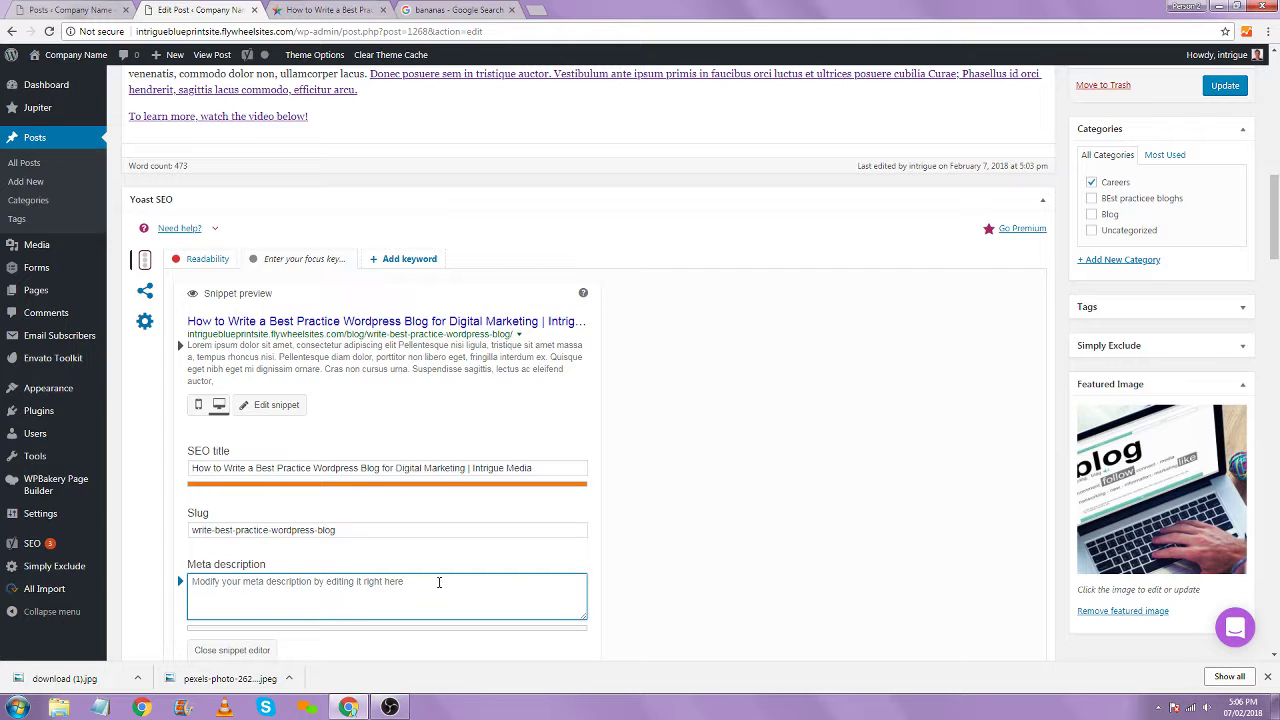
scroll(474, 390, "down", 1)
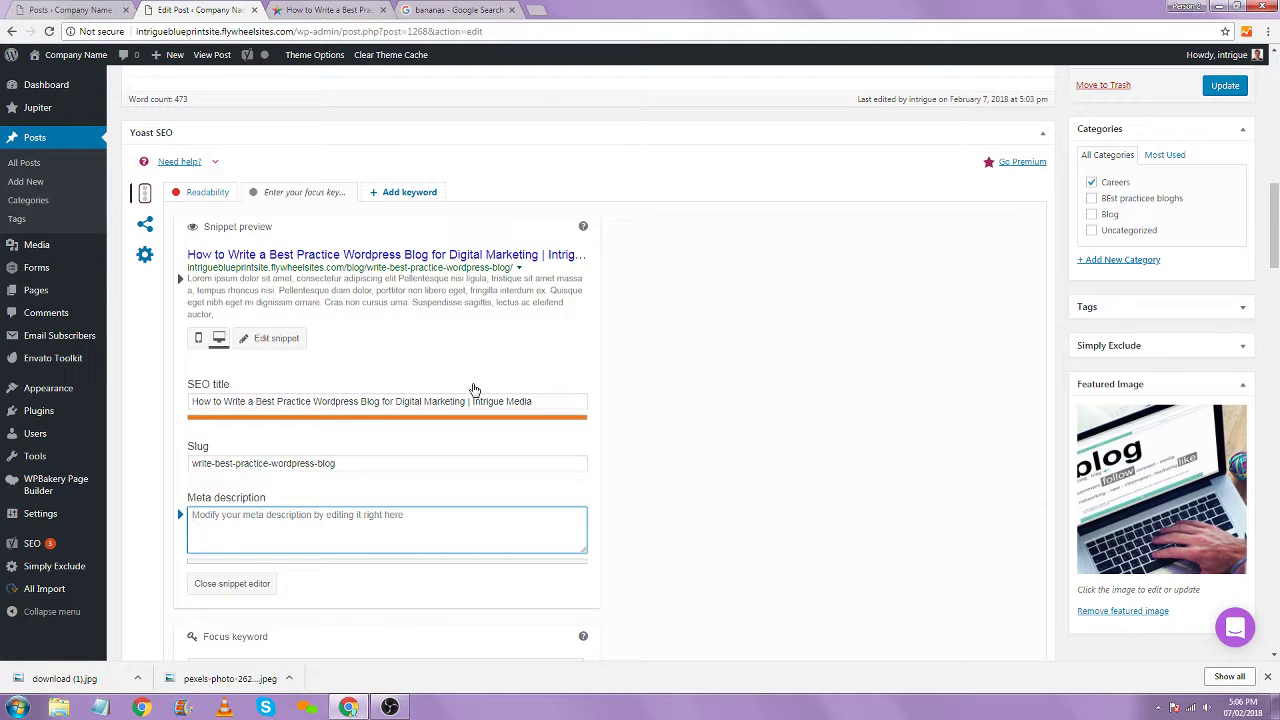
type("Mi")
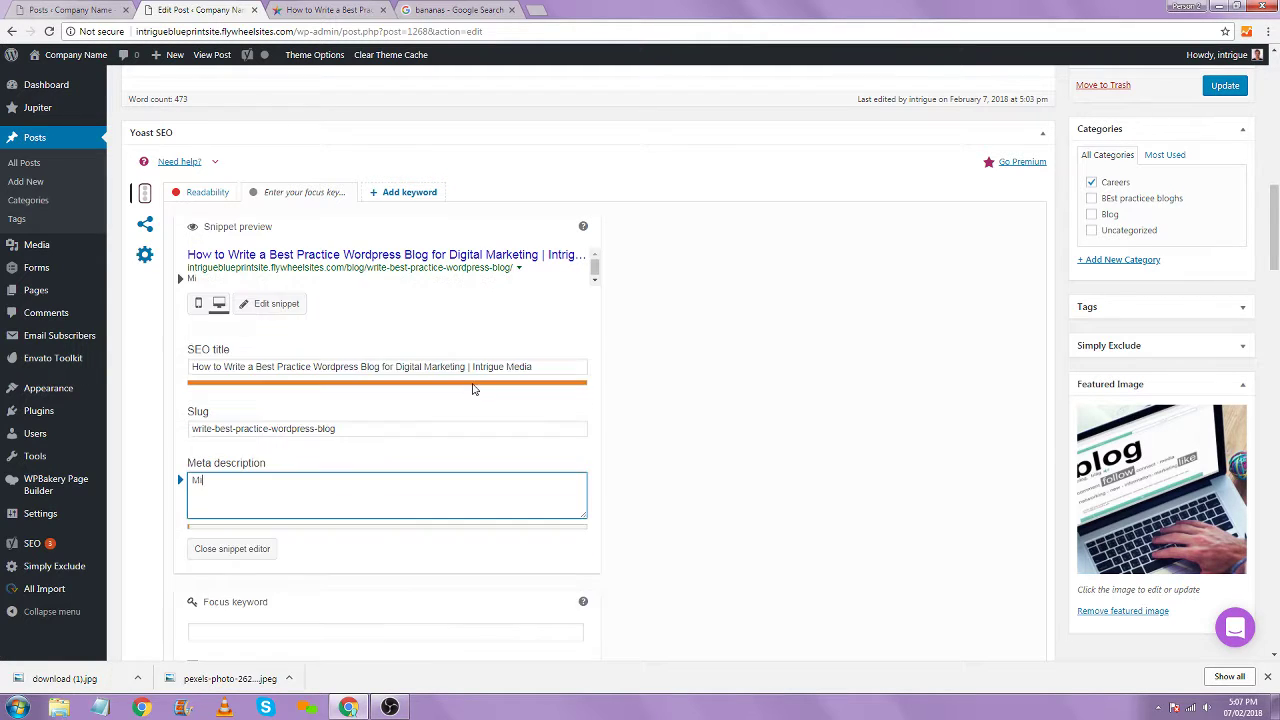
type("ke from Intrigue Media sgho")
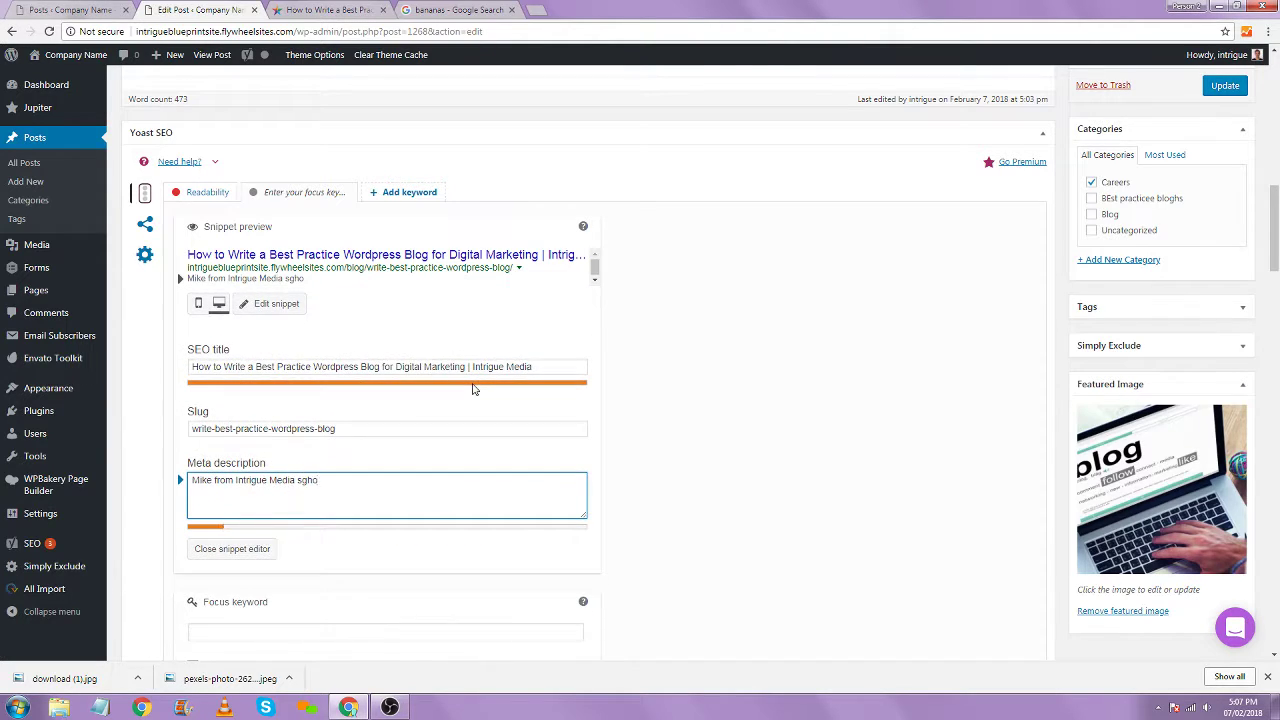
key("BackSpace")
key("BackSpace")
key("BackSpace")
type("hows how to write a ")
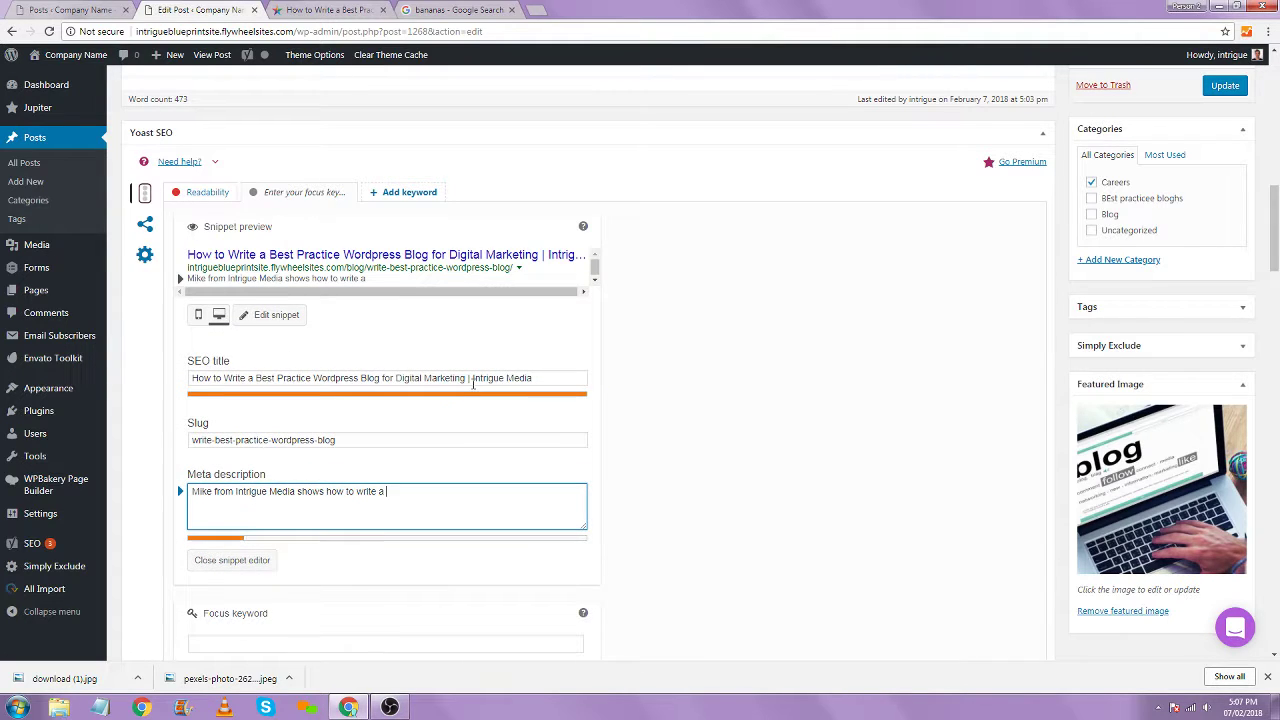
type("best practice wor")
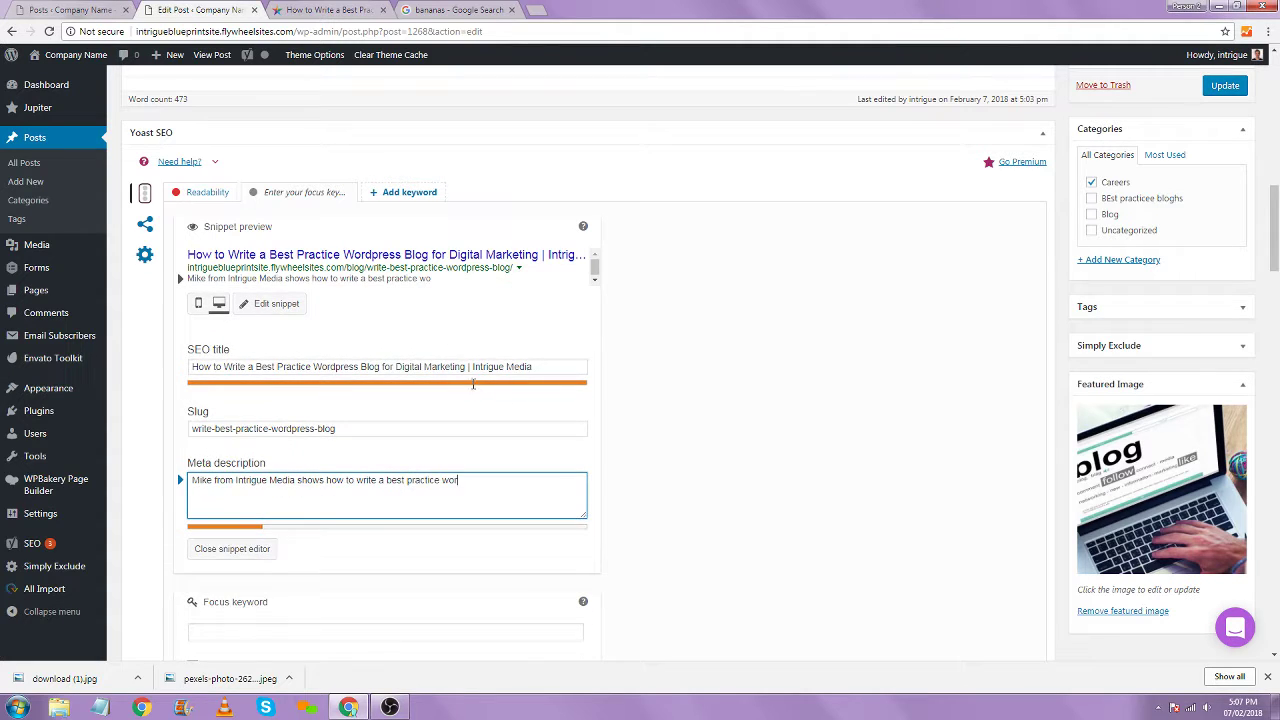
type("dpress blog")
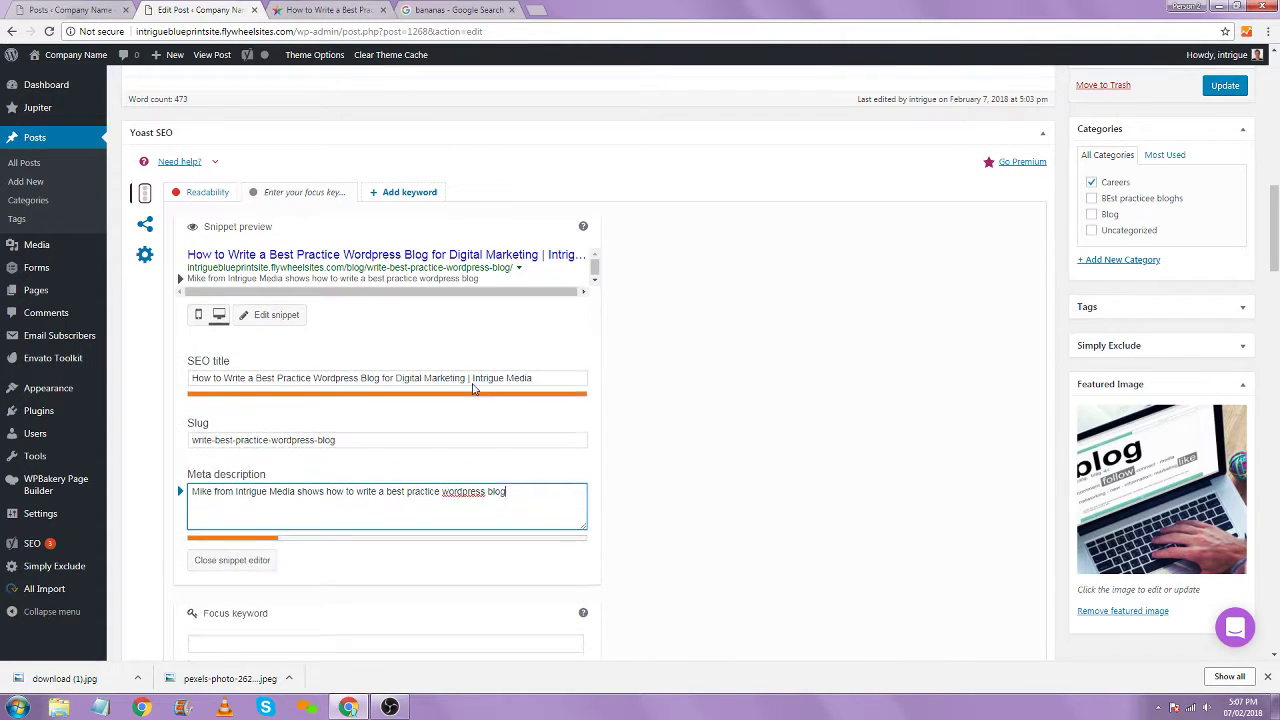
type(" post for digital mark")
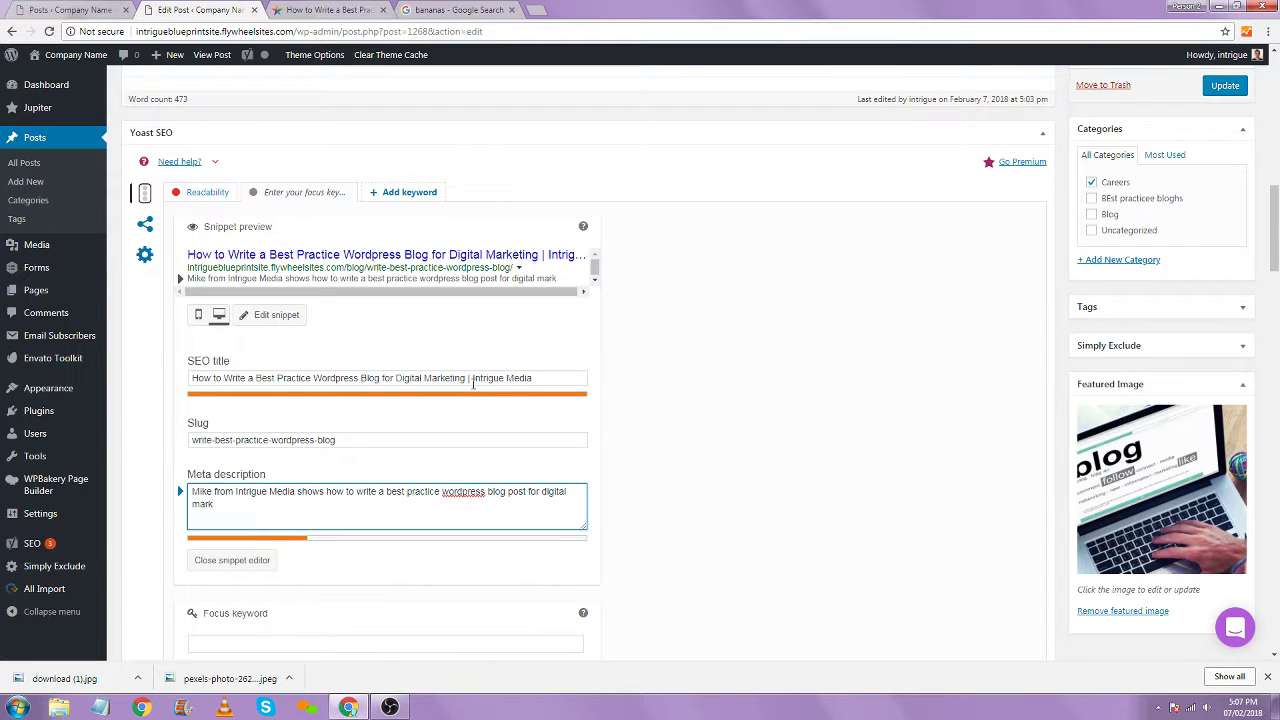
type("eting")
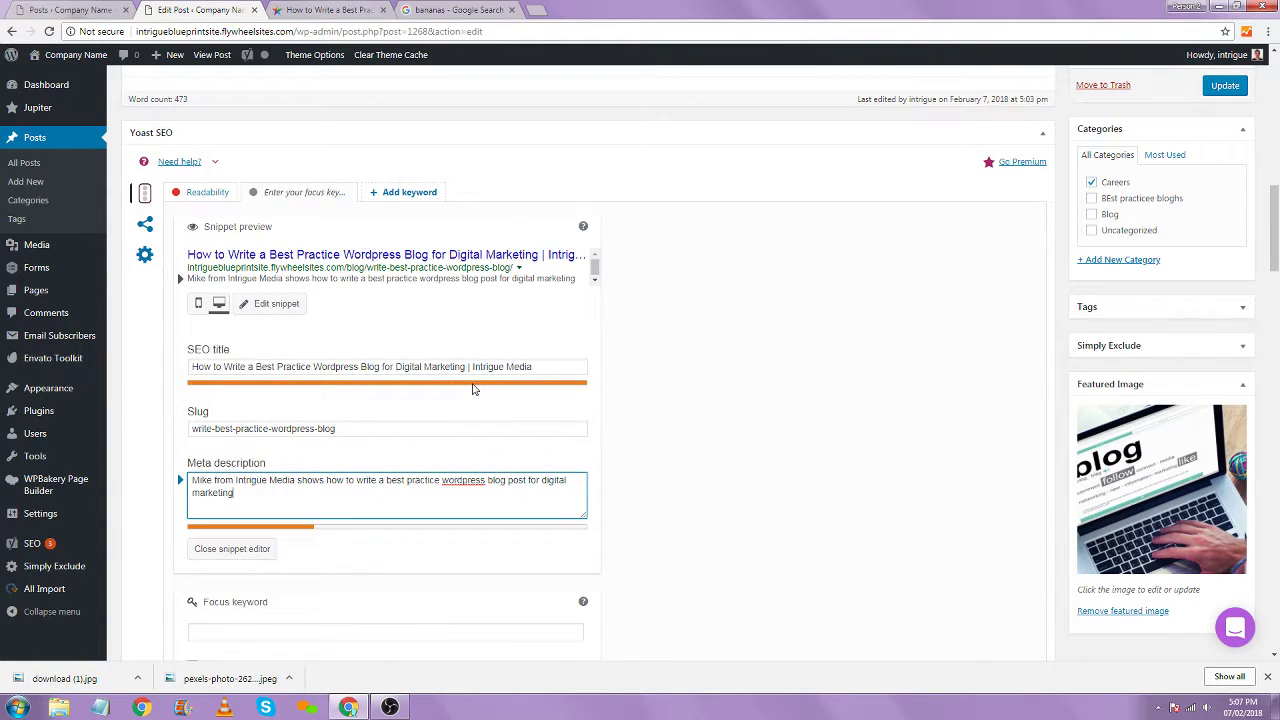
Append the sentence "Read more here." to the end of the meta description
type(". Read M")
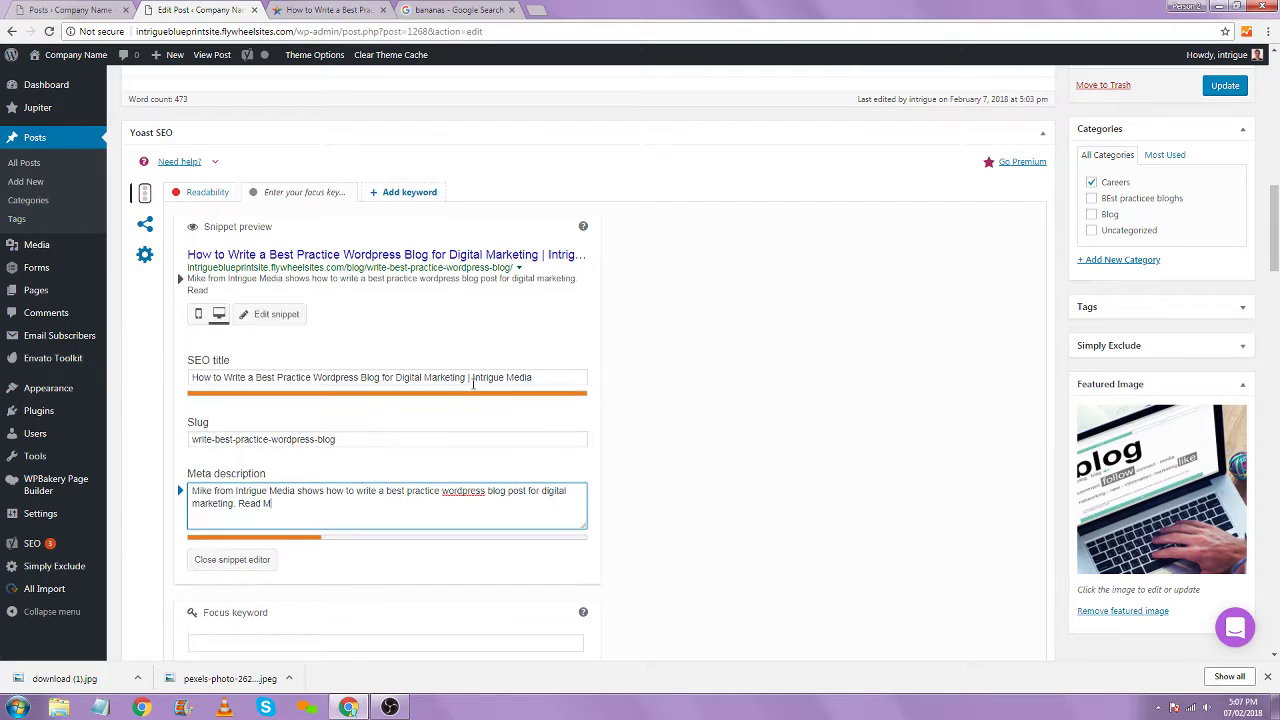
key("BackSpace")
type("more here.")
Compare the phrase "How to Write a Best Practice Wordpress Blog" in the SEO title with the same phrase in the meta description
left_click_drag(381, 377, 119, 388)
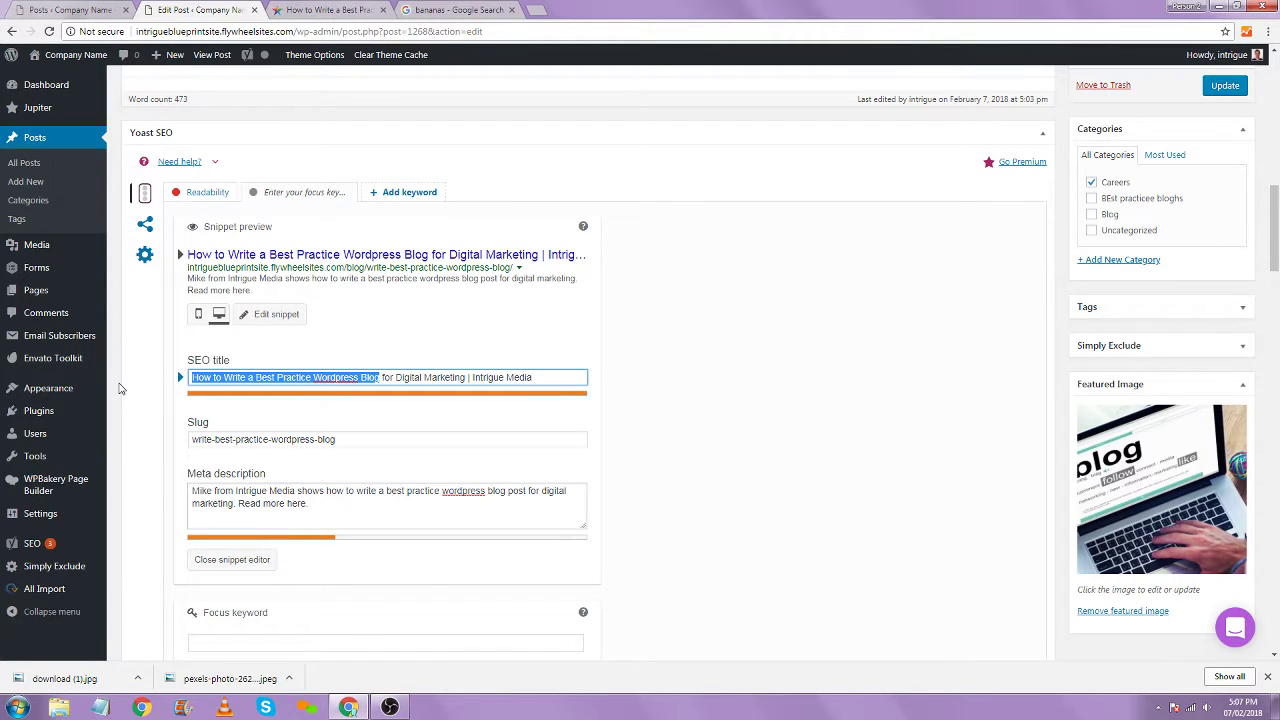
left_click(426, 504)
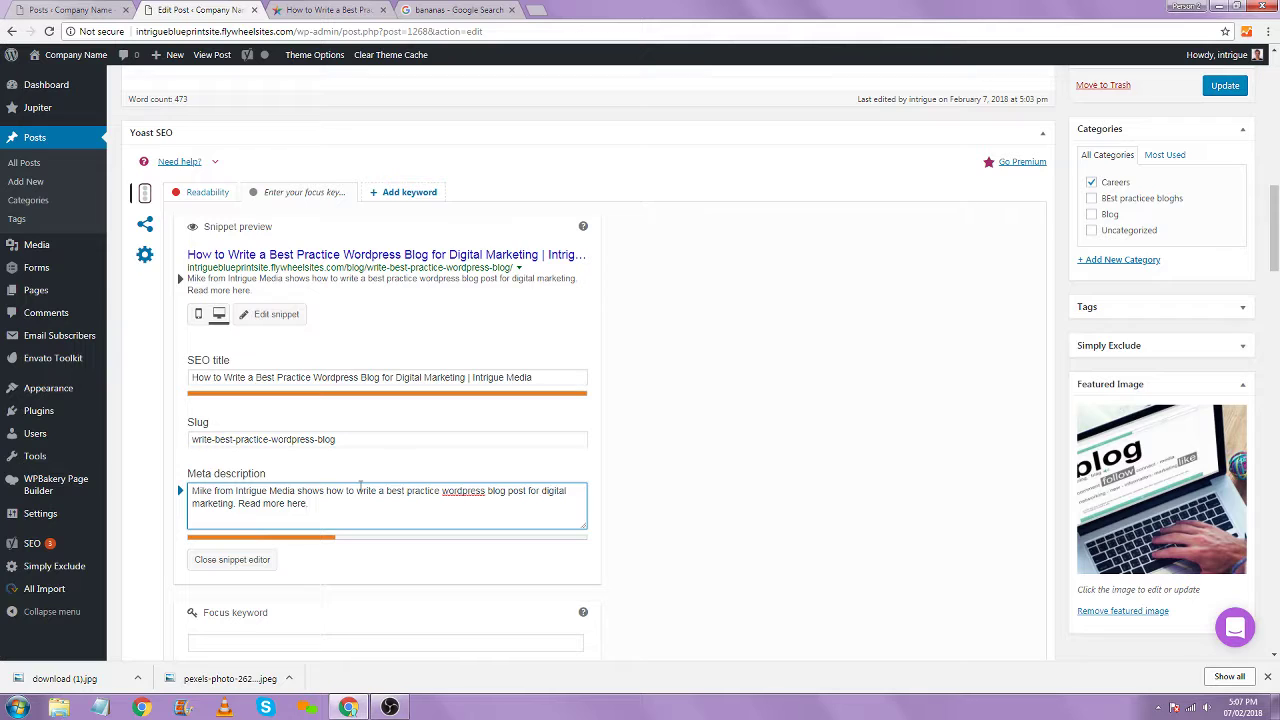
left_click_drag(326, 490, 508, 488)
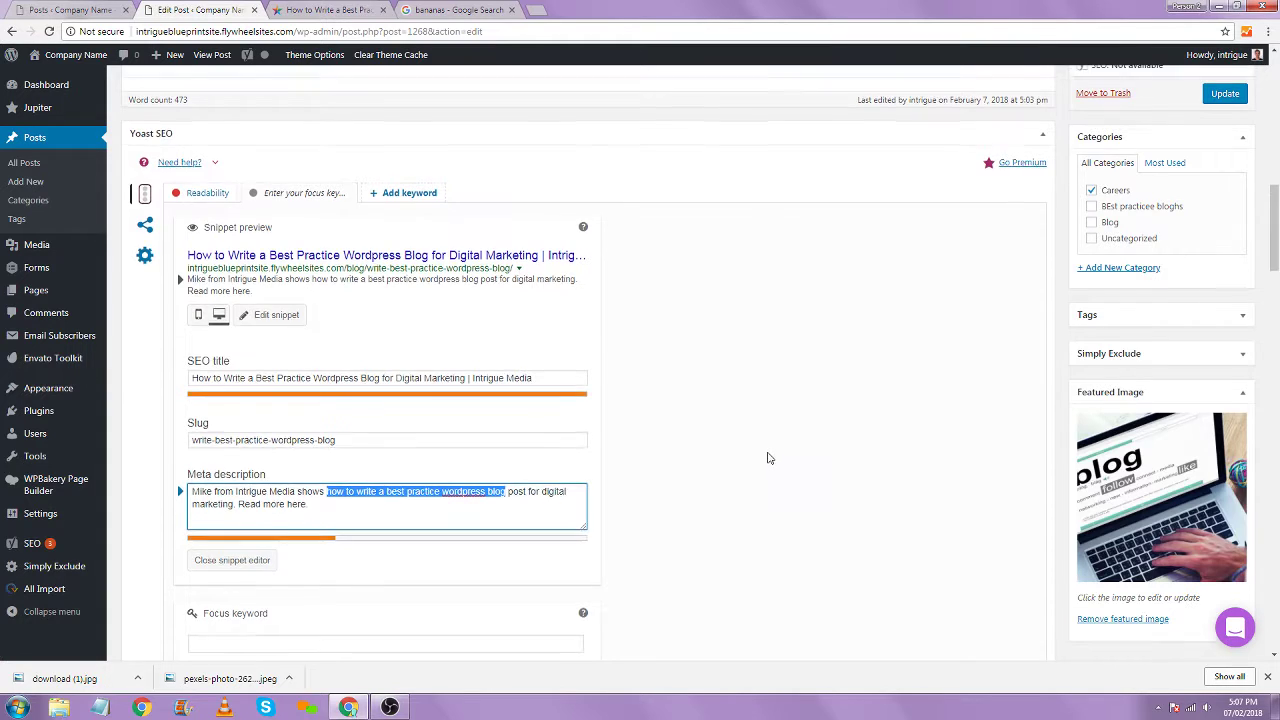
scroll(766, 457, "up", 6)
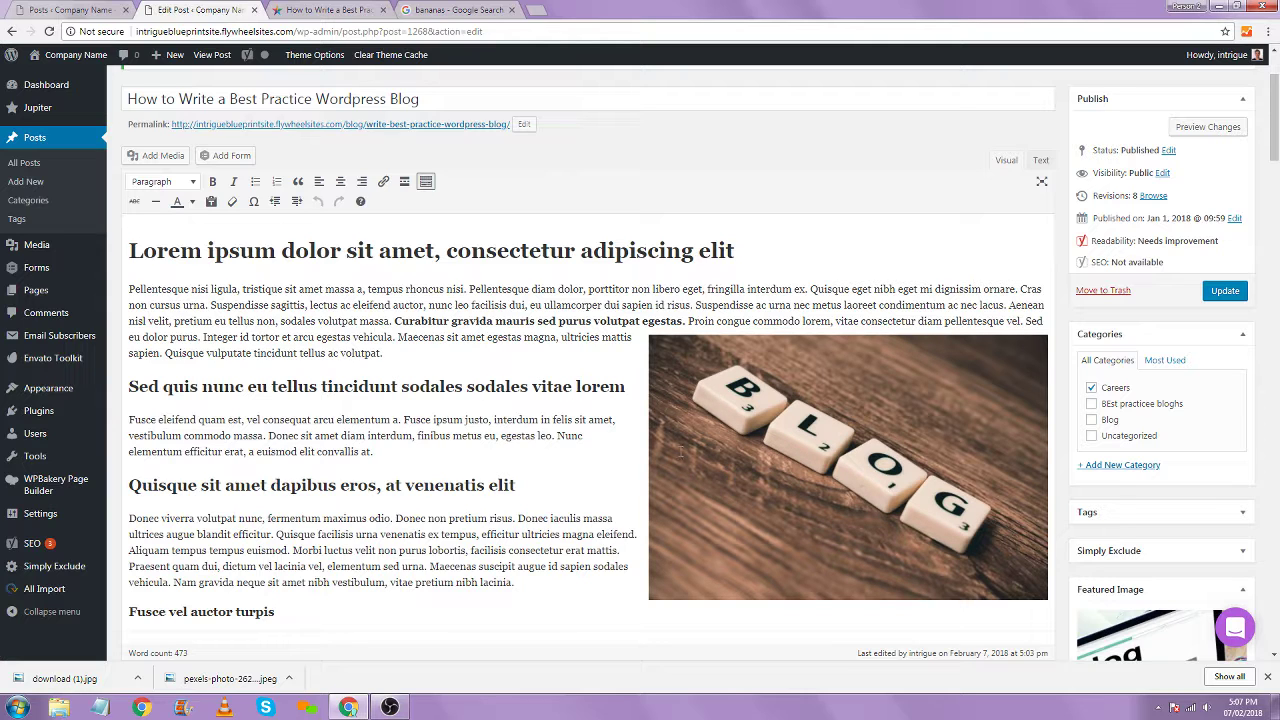
scroll(330, 450, "down", 6)
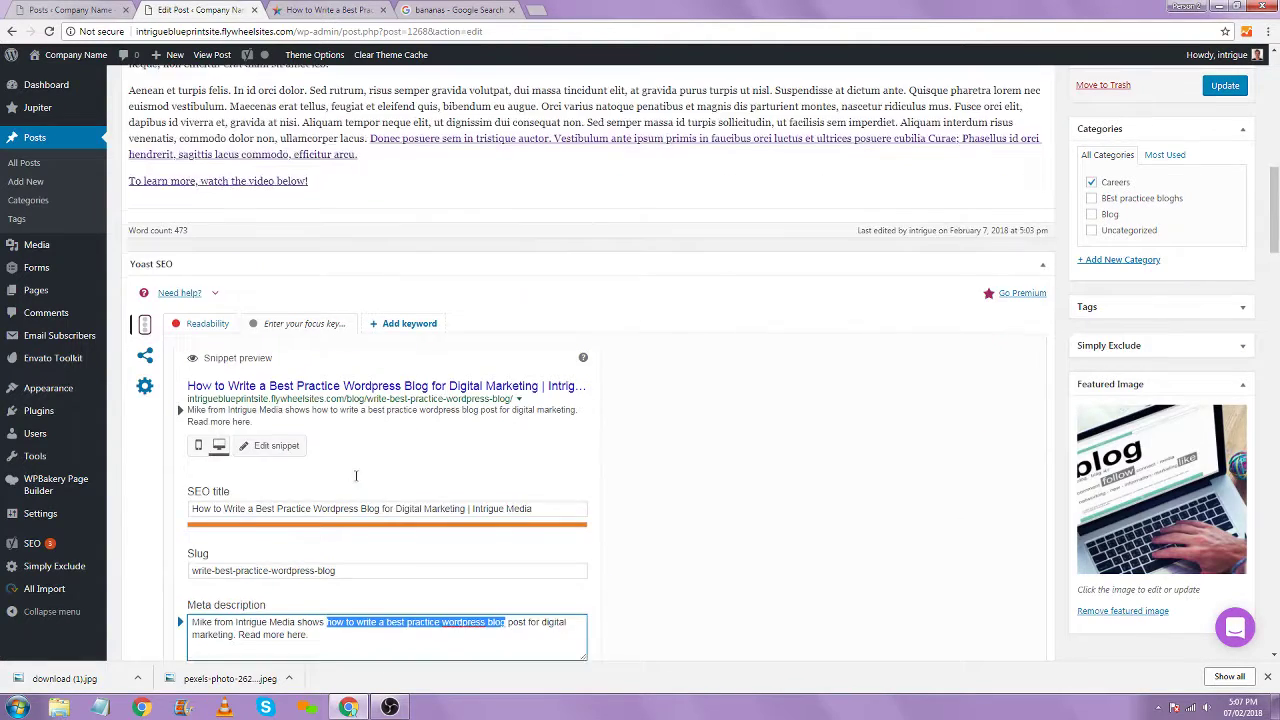
left_click(627, 439)
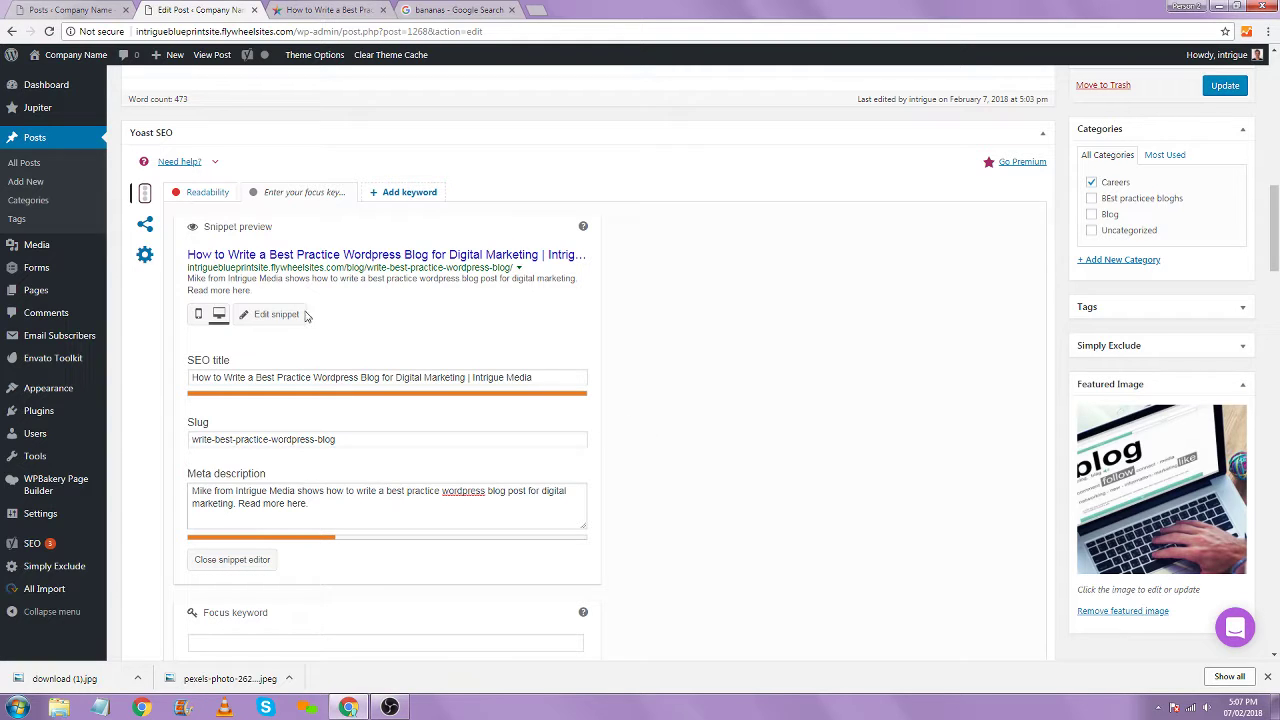
Examine the description text of the first result in the Google search for bananas, close that search and return to the post editor
left_click(470, 12)
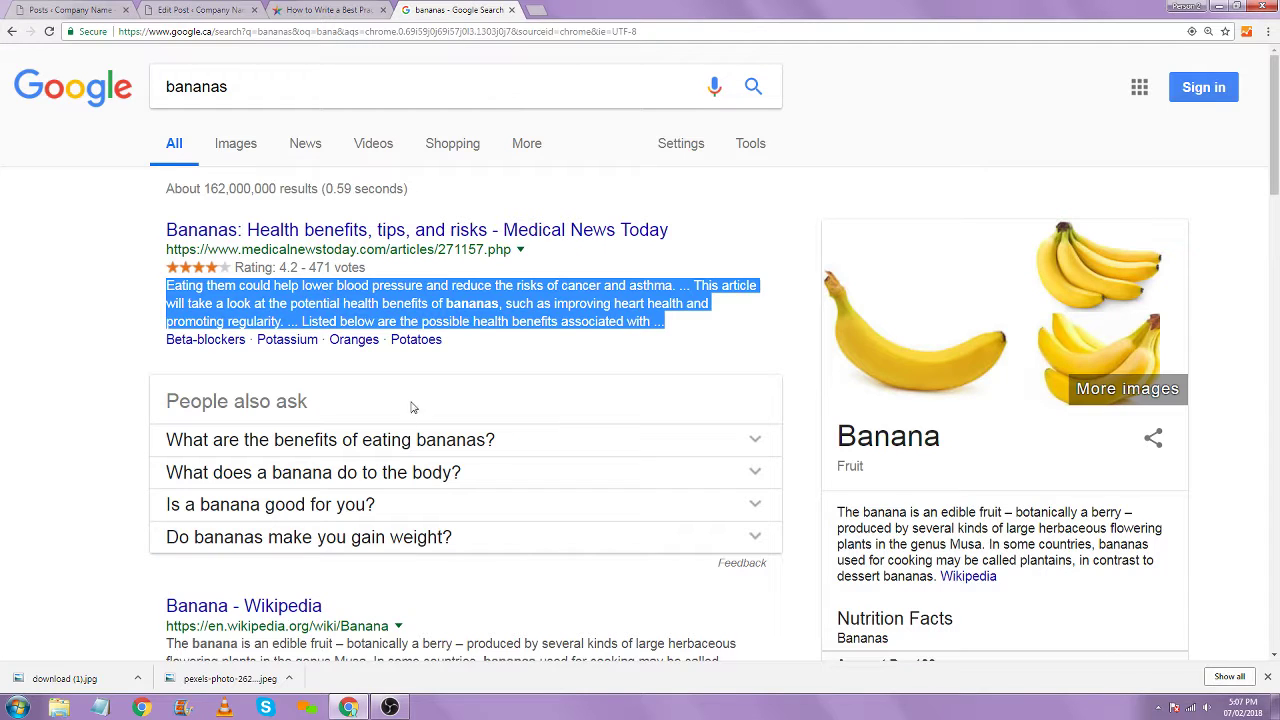
left_click(559, 359)
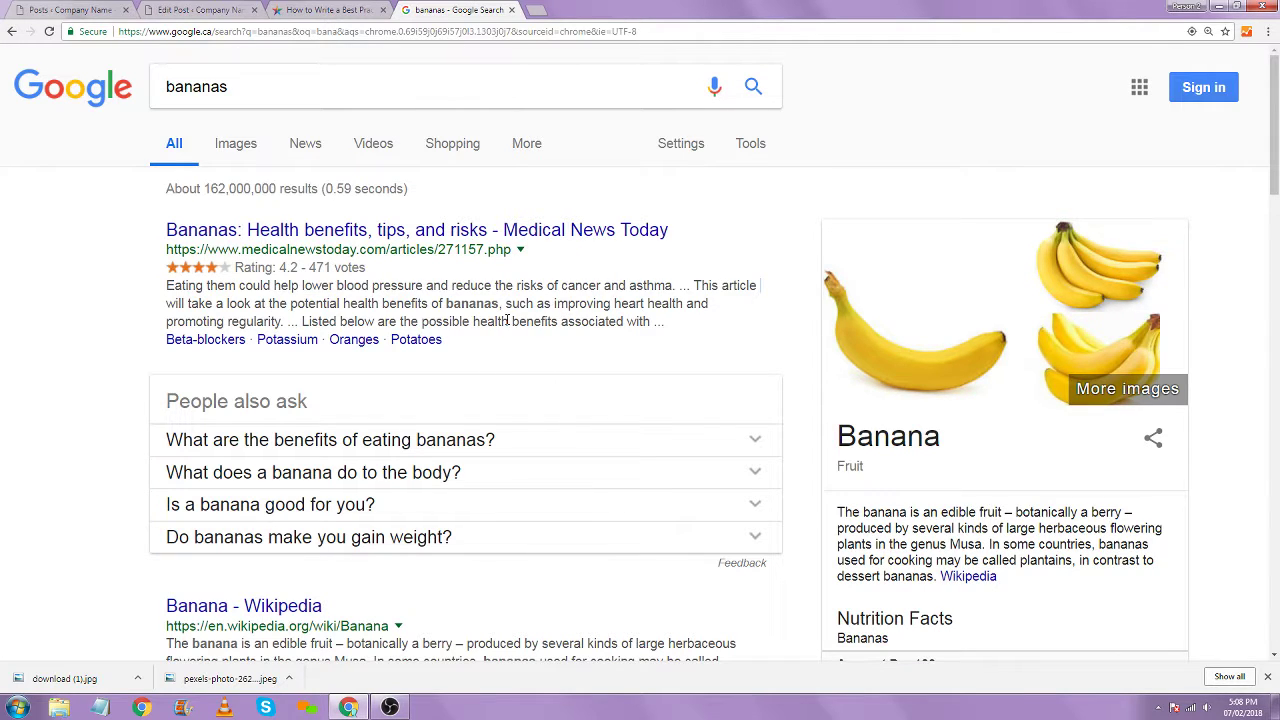
left_click_drag(507, 320, 688, 331)
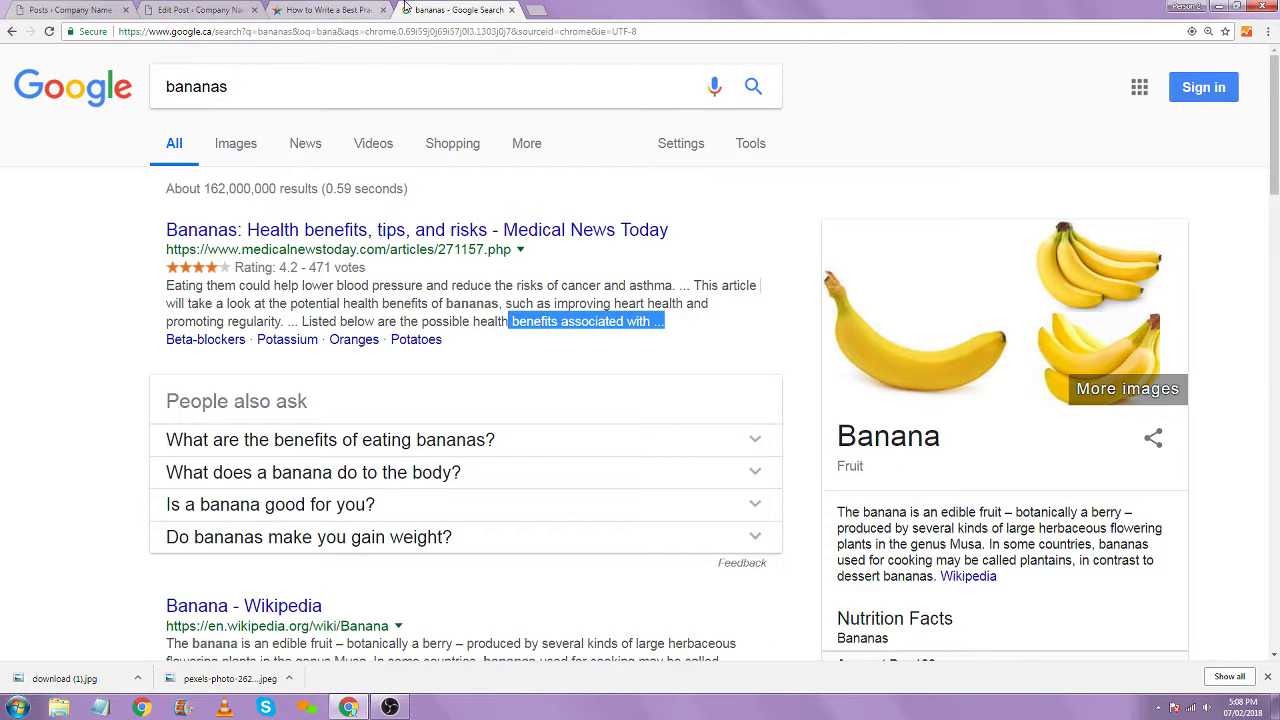
left_click(375, 9)
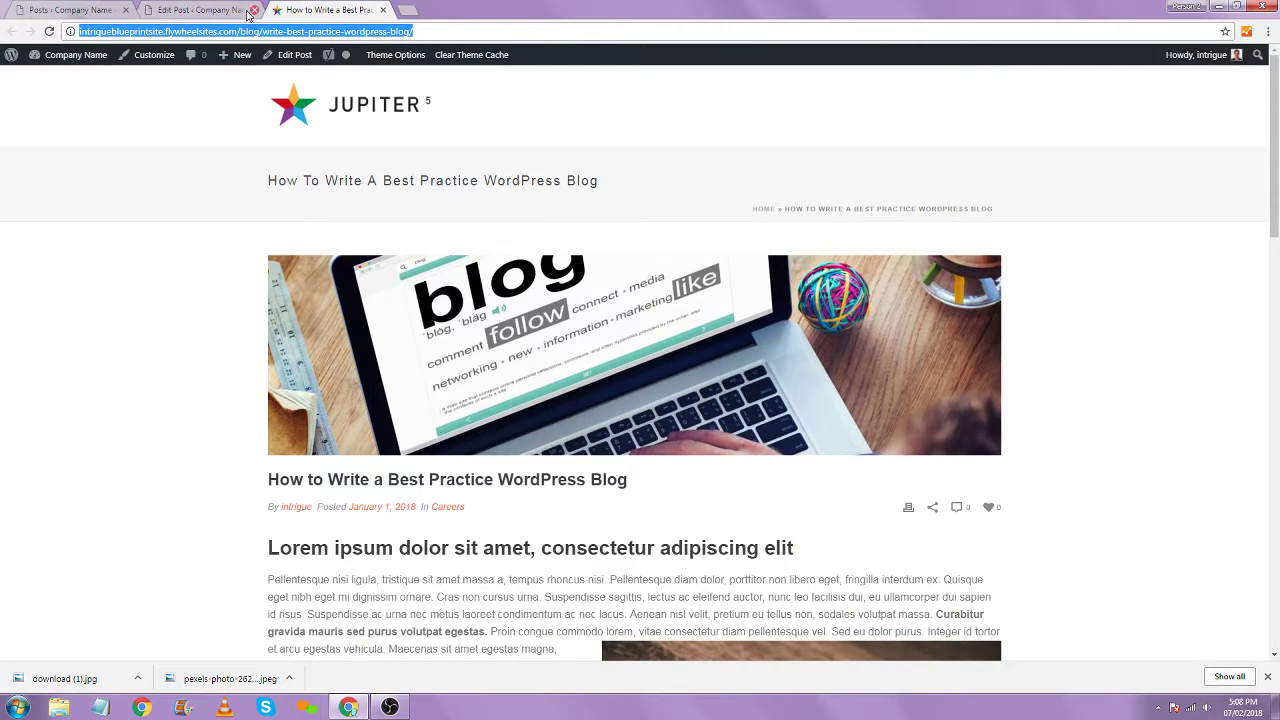
left_click(200, 9)
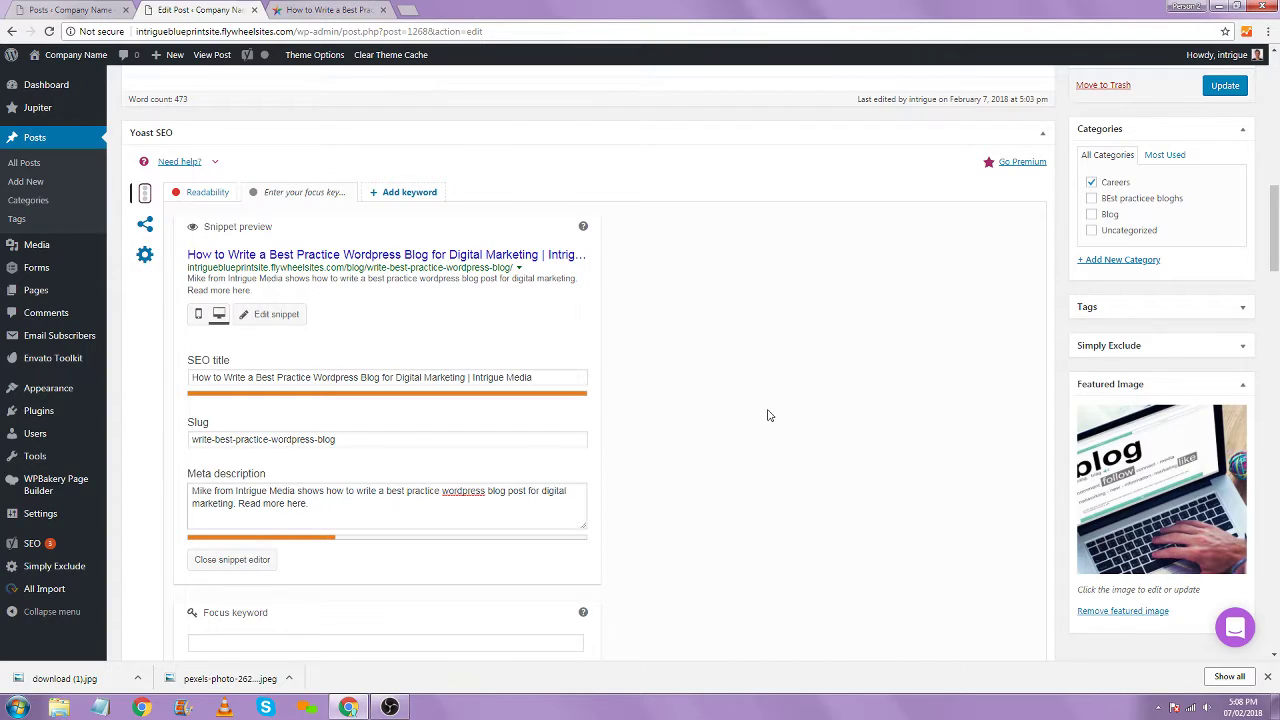
Change the blog post's status from Published to Draft and save the update
scroll(790, 408, "up", 3)
scroll(818, 408, "up", 5)
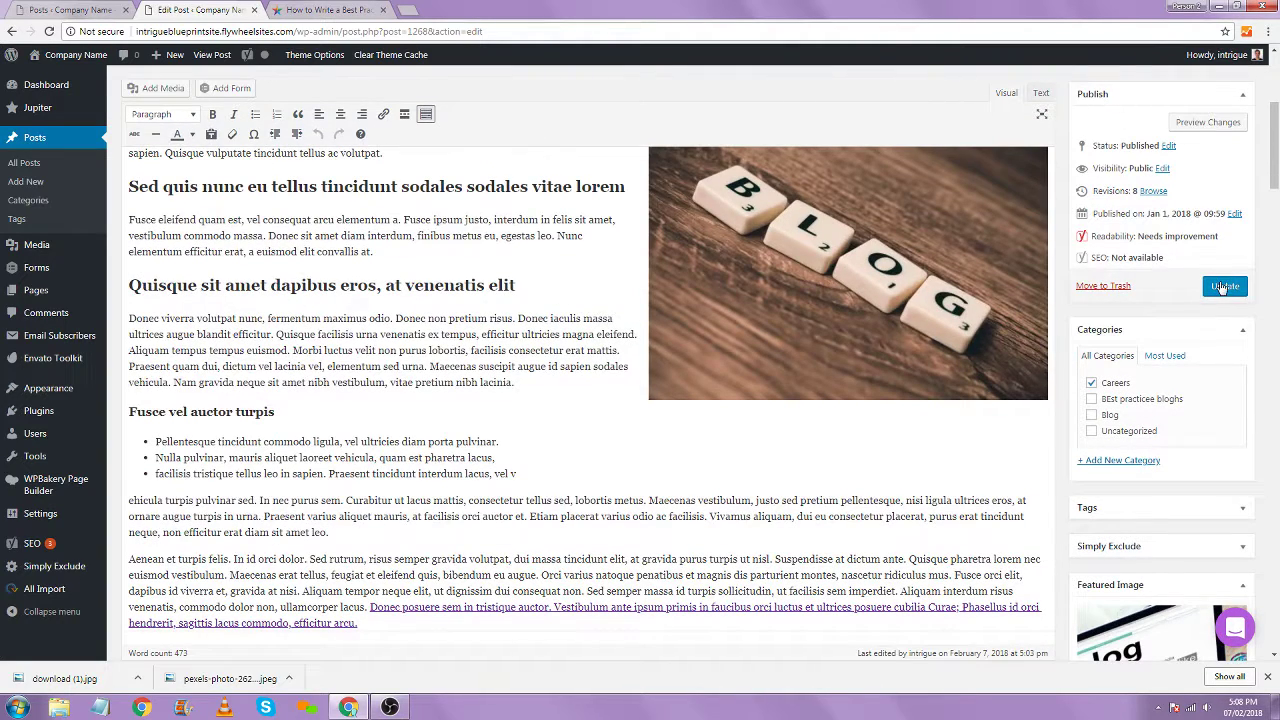
left_click(1168, 146)
left_click(1145, 165)
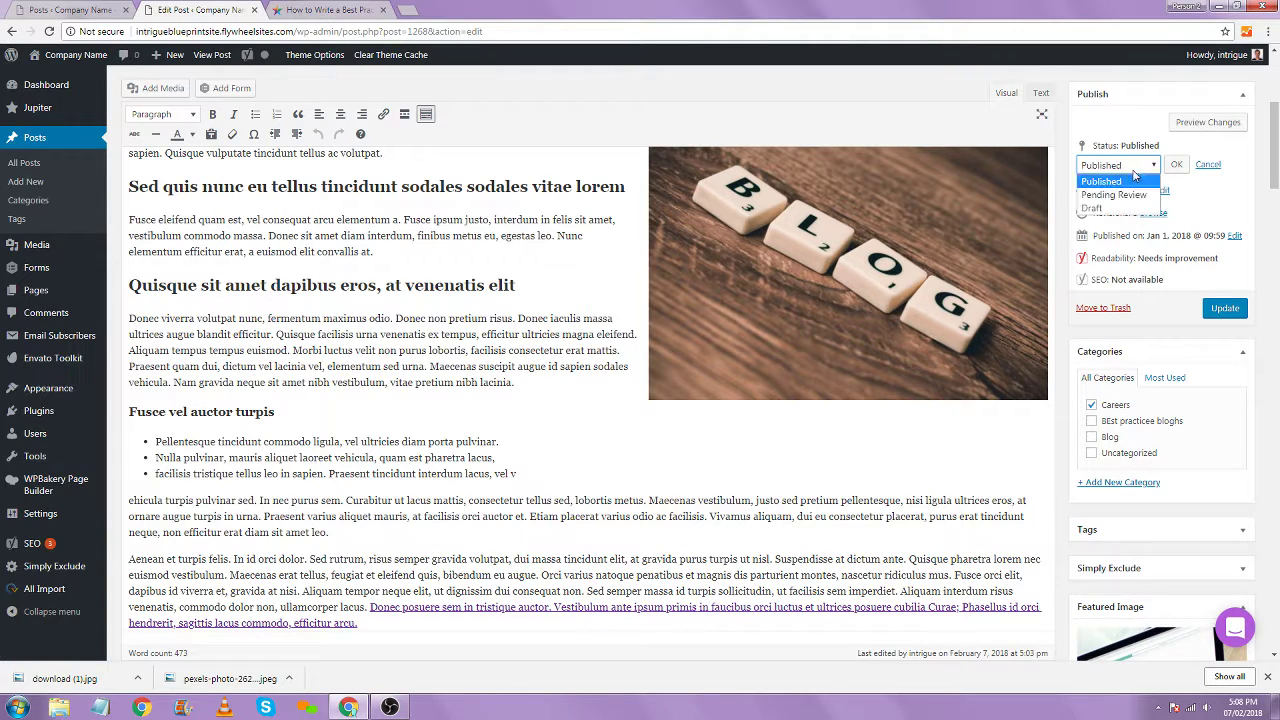
left_click(1100, 208)
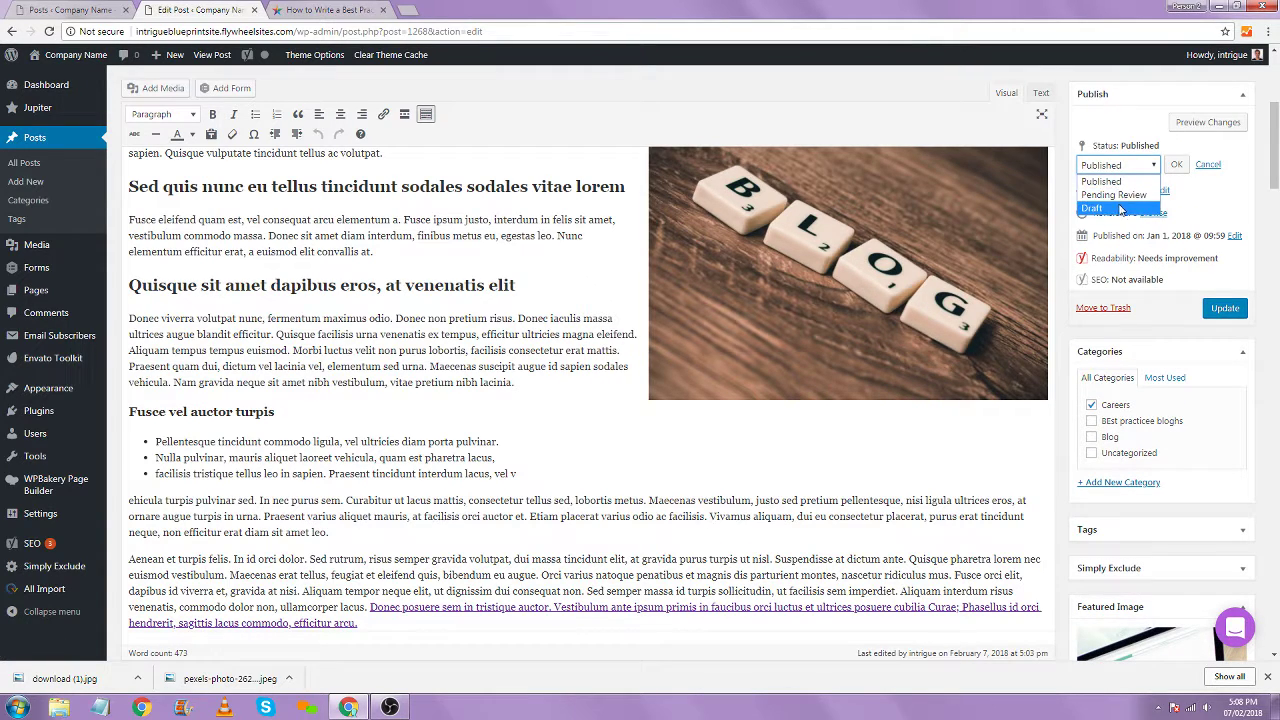
left_click(1176, 164)
left_click(1230, 290)
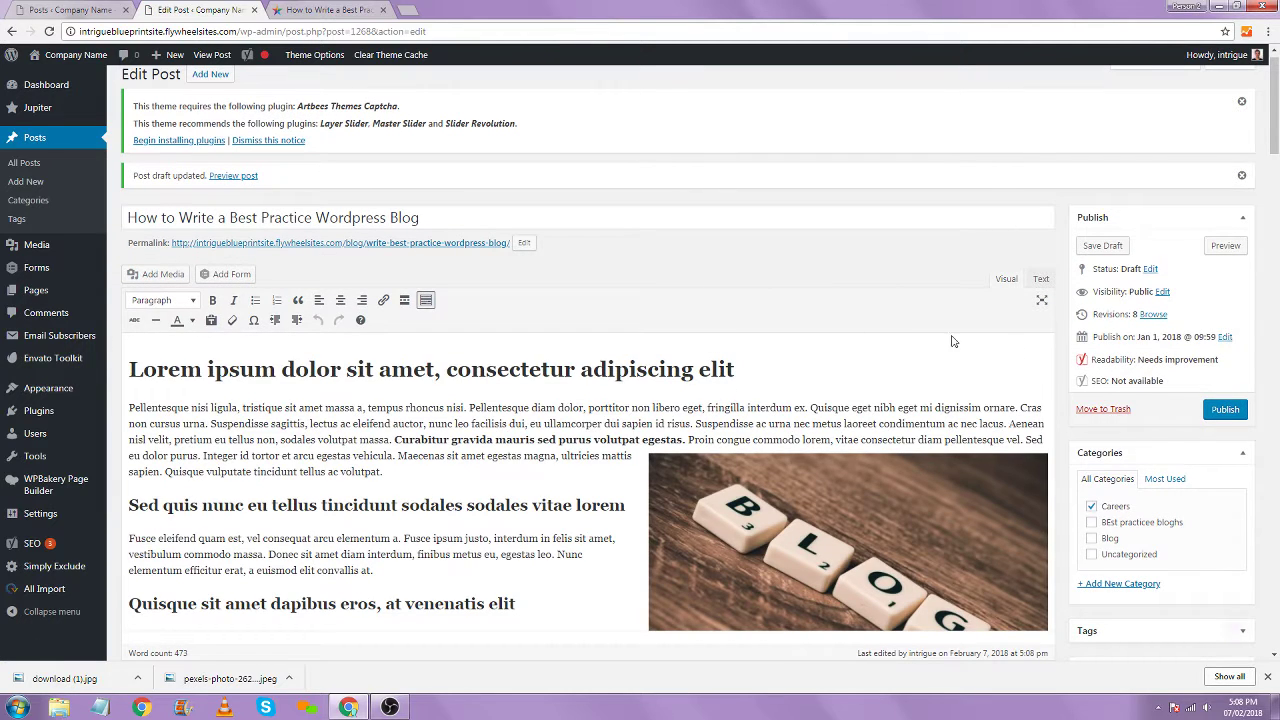
Publish the blog post and close its live view and its editor, leaving the Posts list open
left_click(1226, 412)
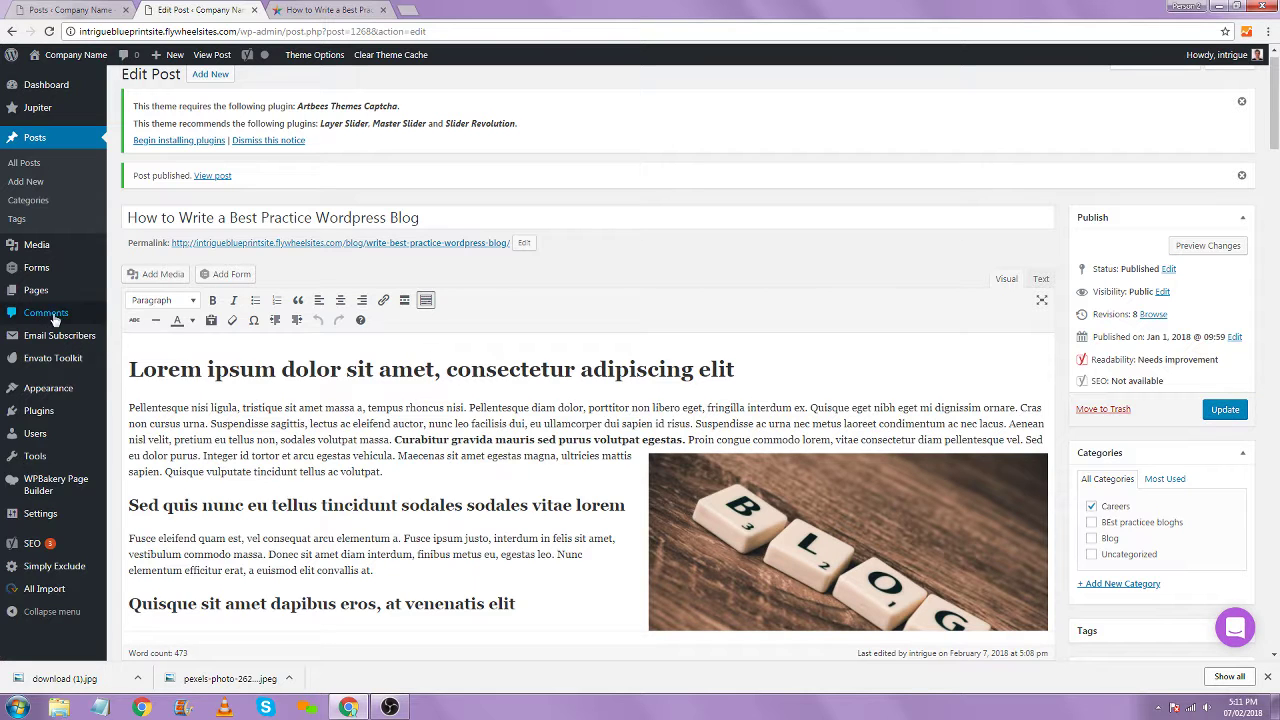
mouse_move(57, 335)
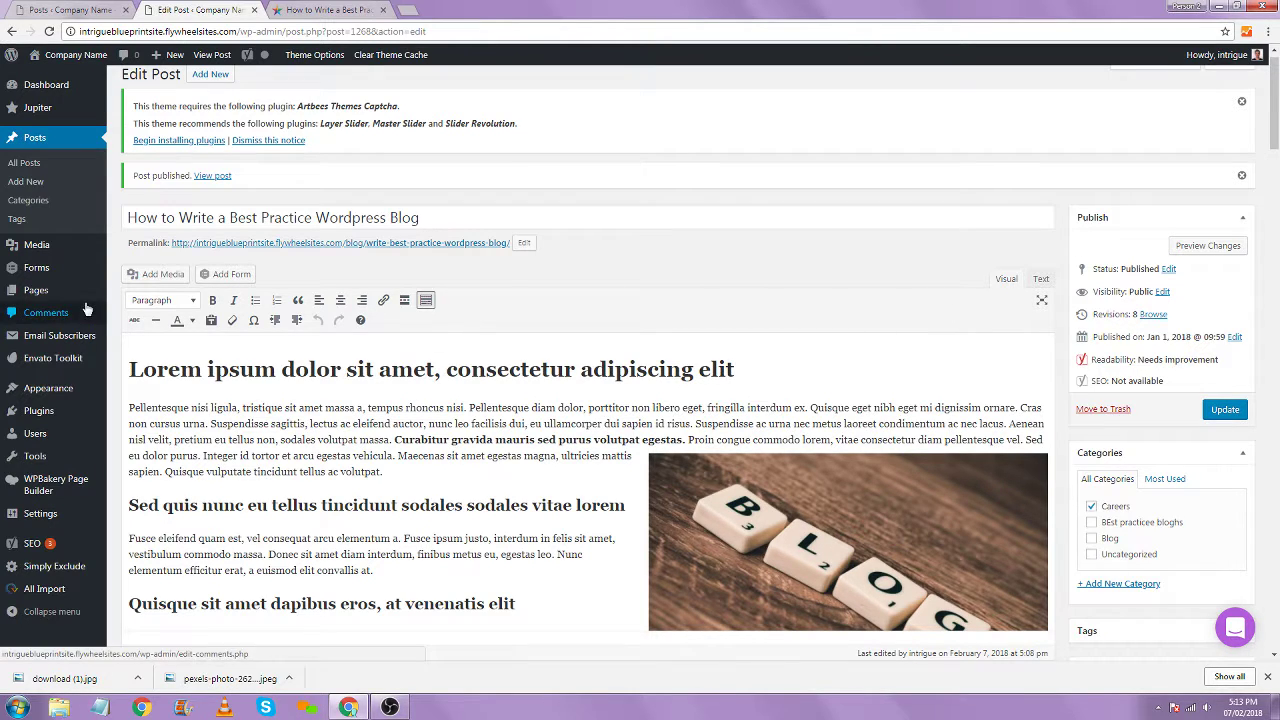
left_click(383, 9)
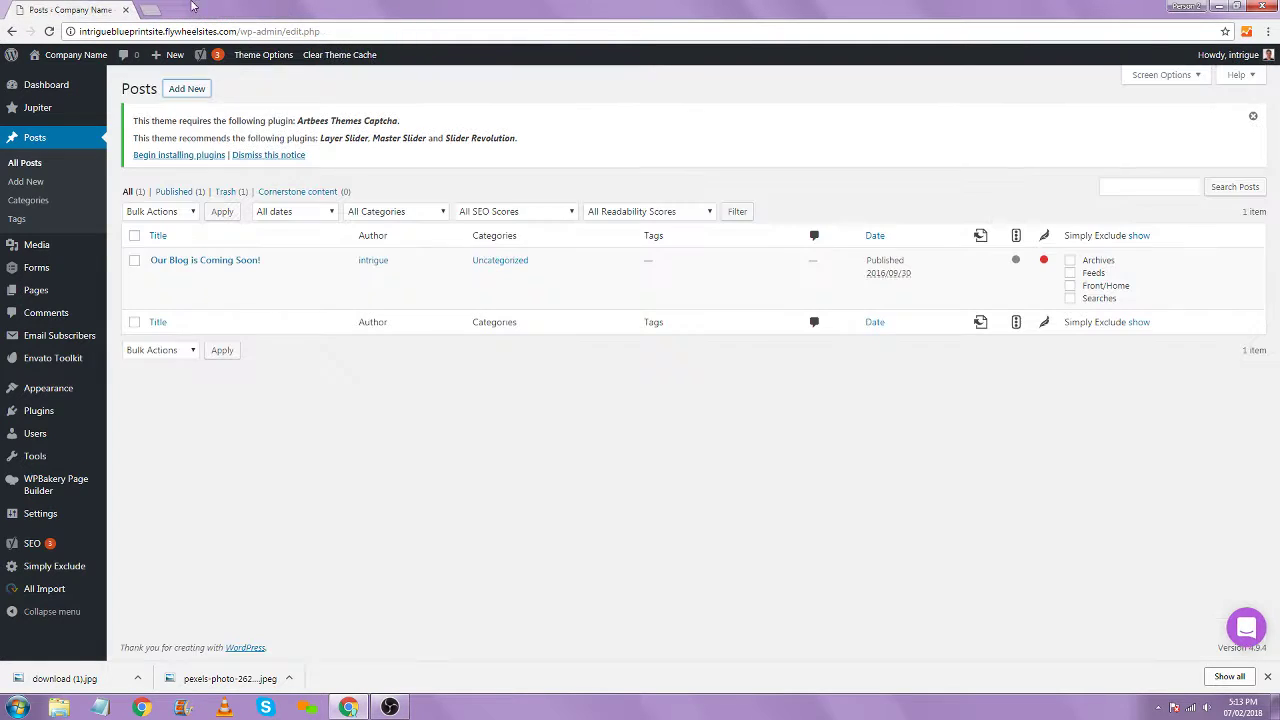
left_click(254, 9)
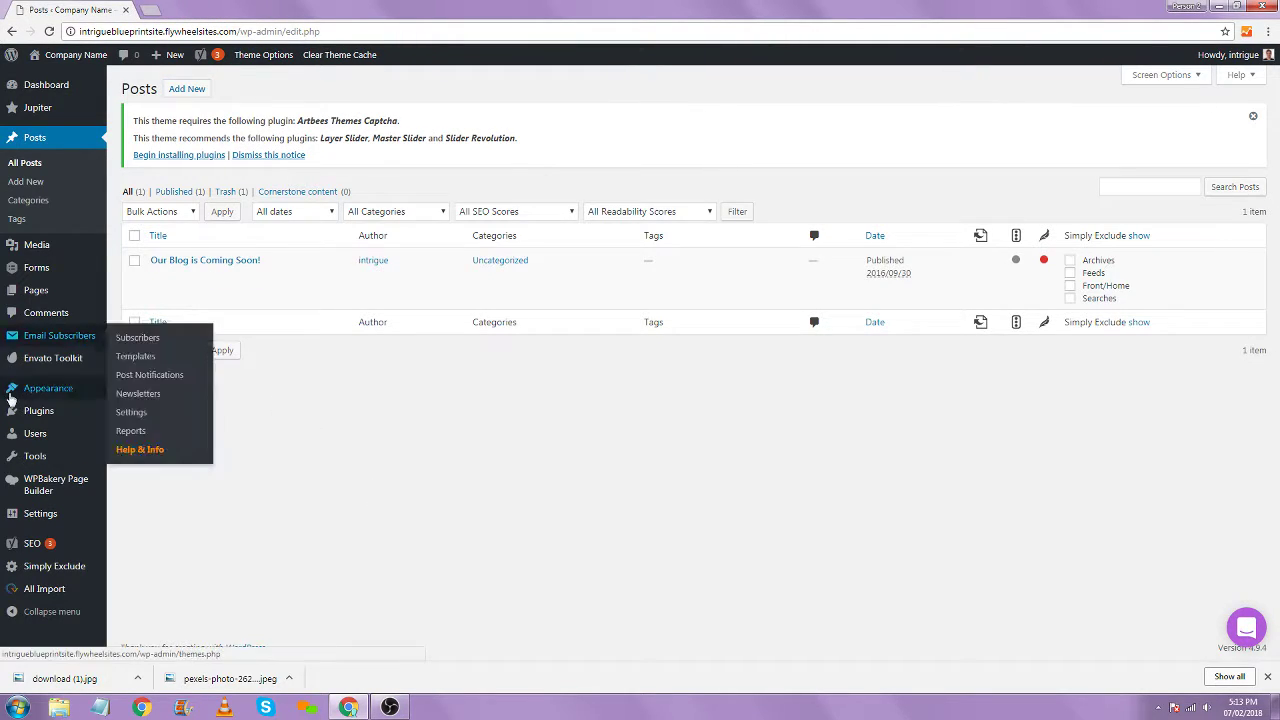
Open the list of all pages of the site
mouse_move(50, 300)
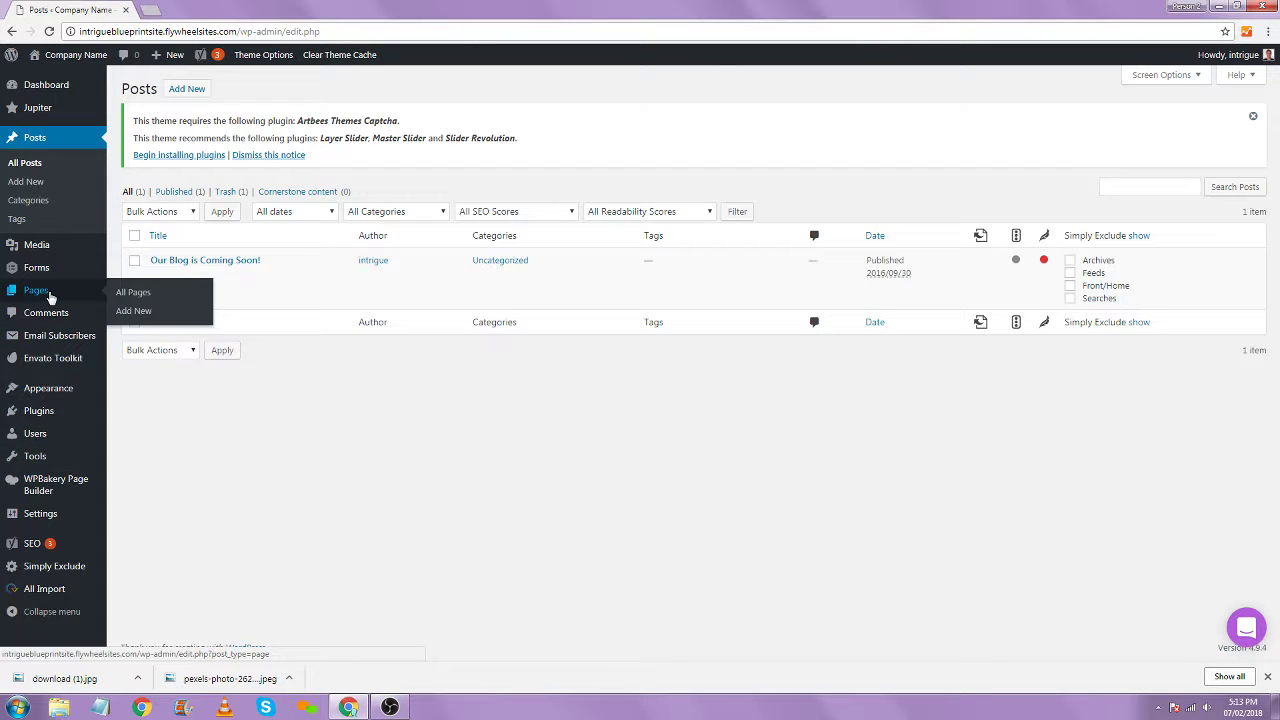
left_click(50, 296)
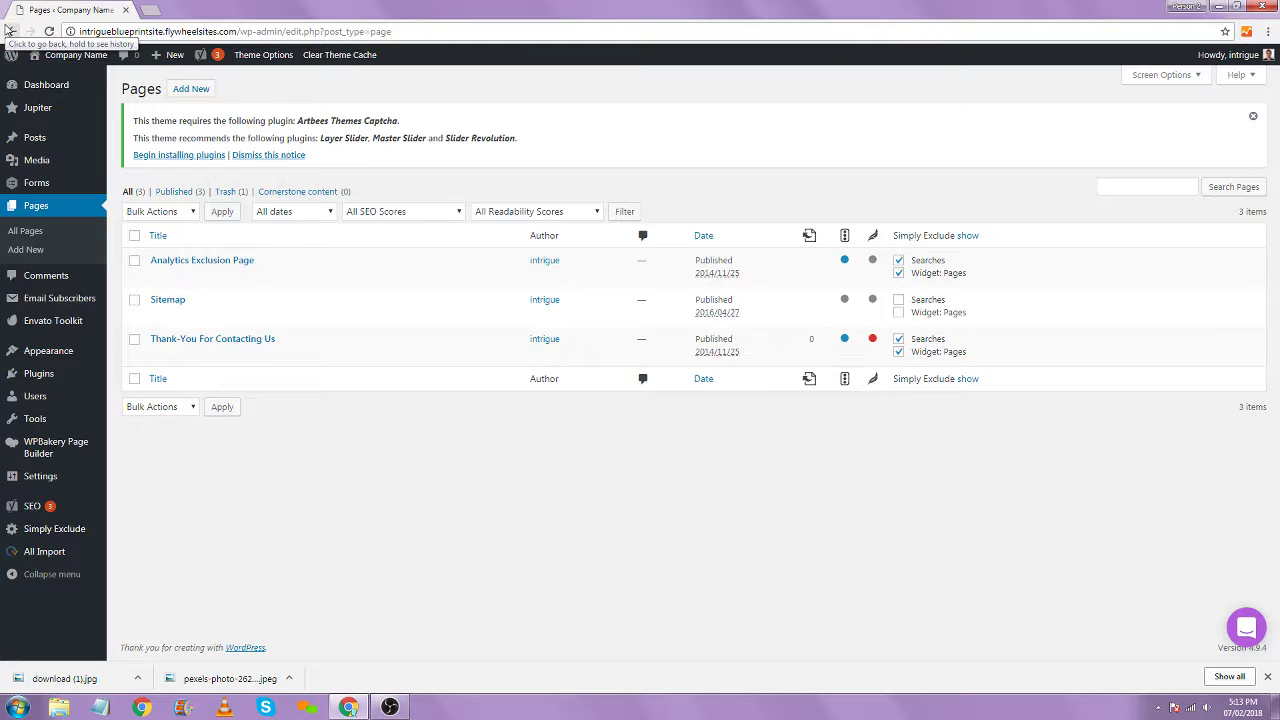
left_click(9, 31)
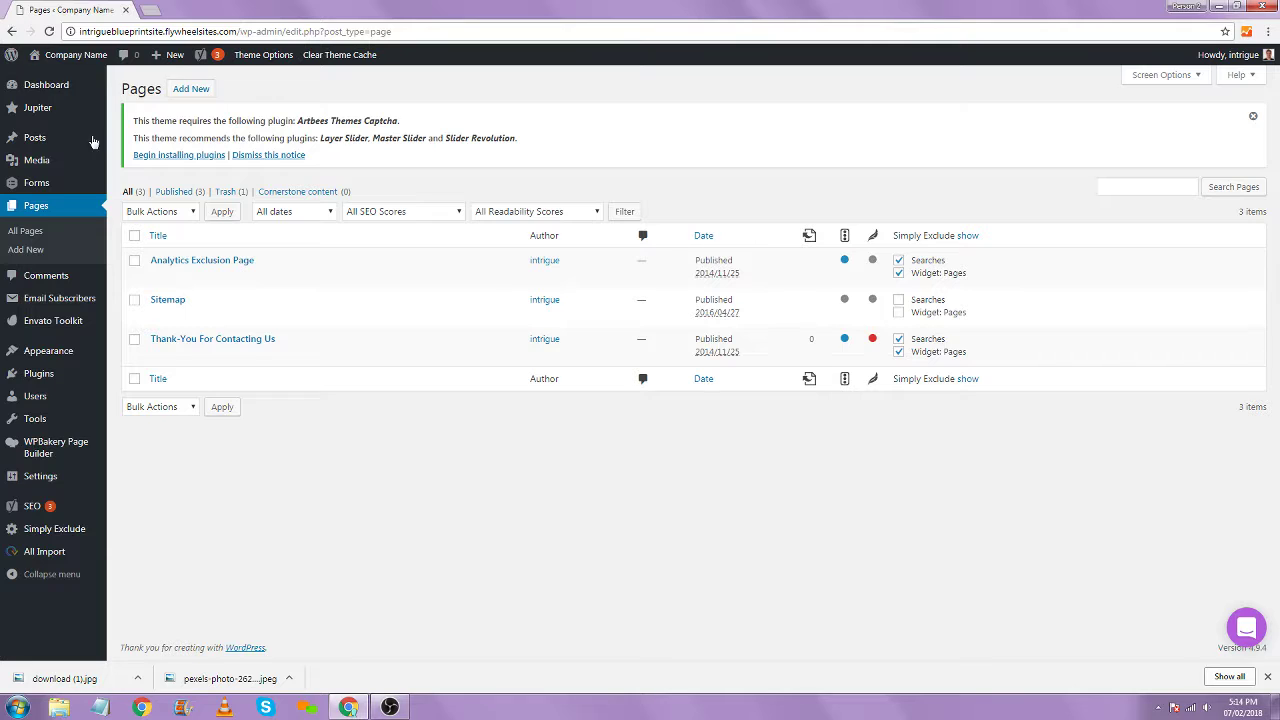
Create a new page and switch it to the WPBakery backend editor
left_click(193, 90)
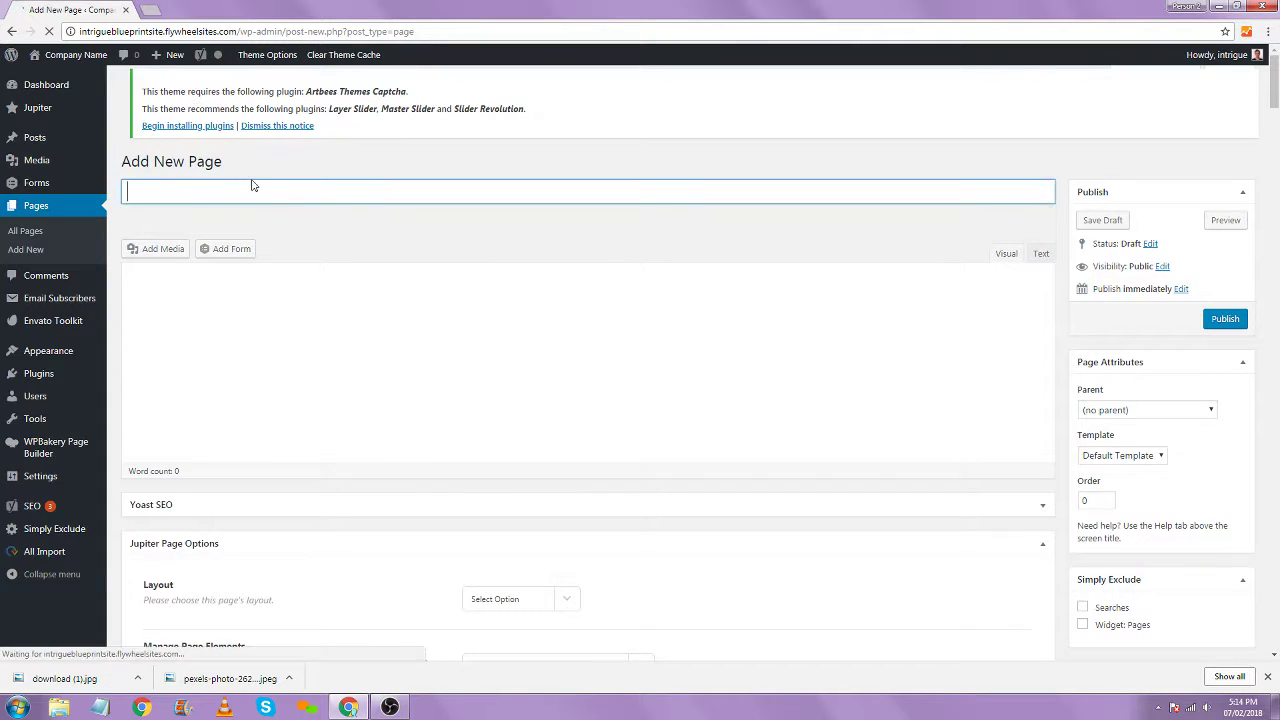
left_click(20, 31)
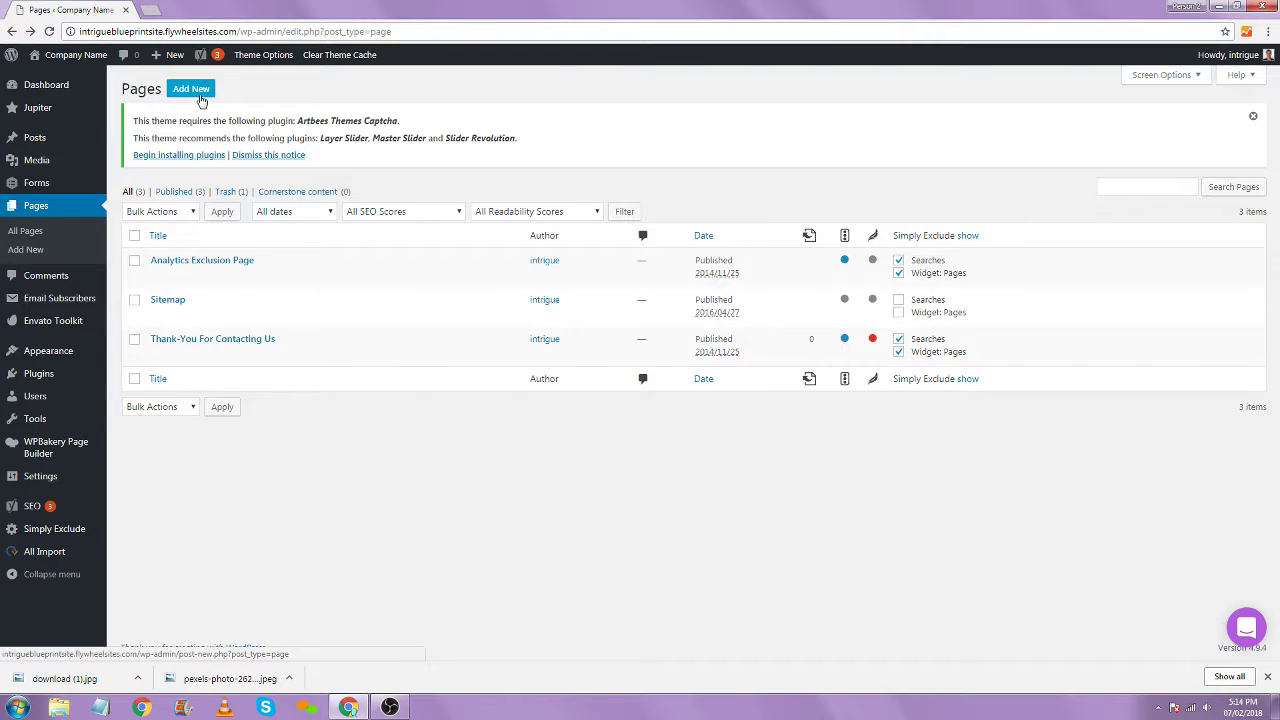
mouse_move(179, 68)
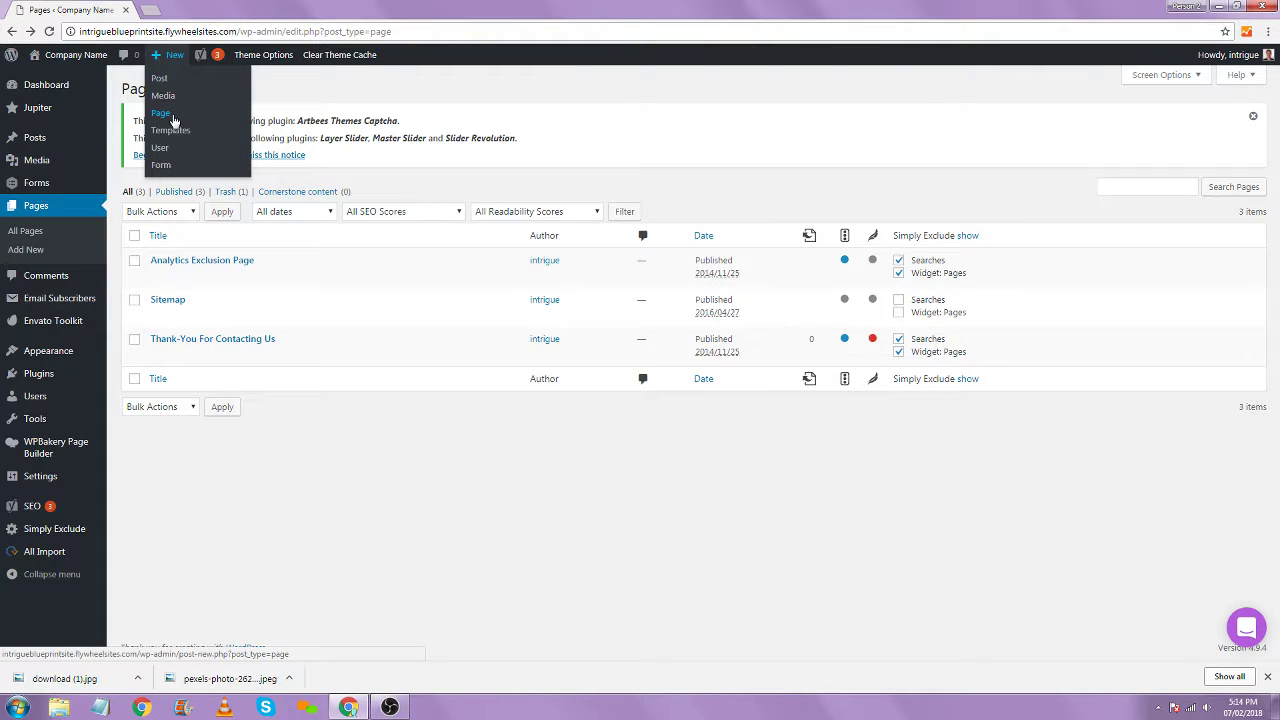
left_click(174, 118)
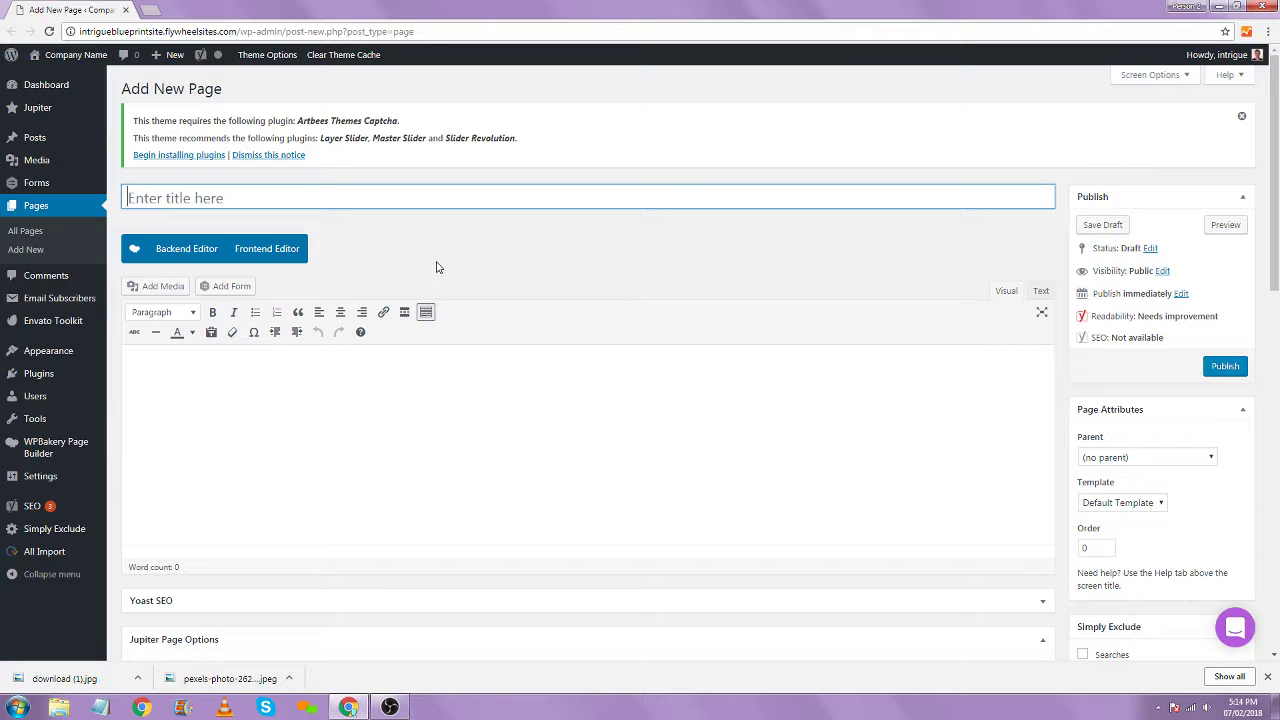
left_click(188, 250)
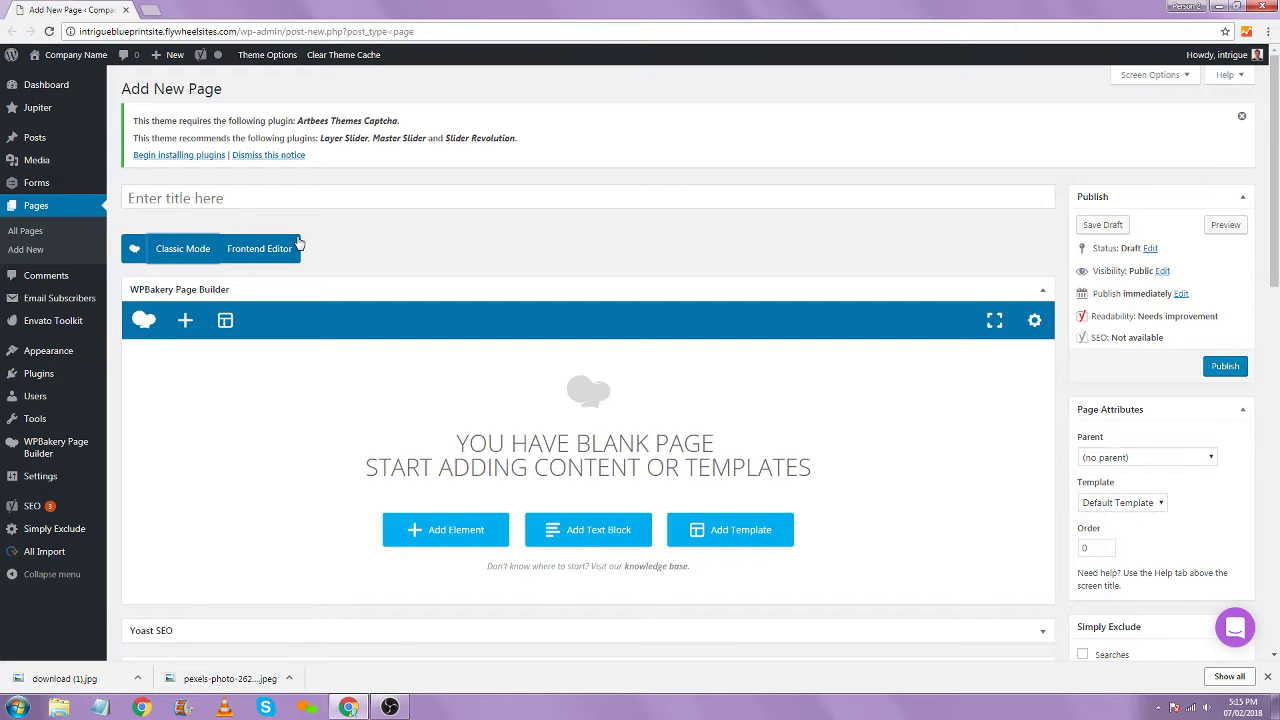
Title the new page "About Intrigue Media"
left_click(370, 199)
type("About")
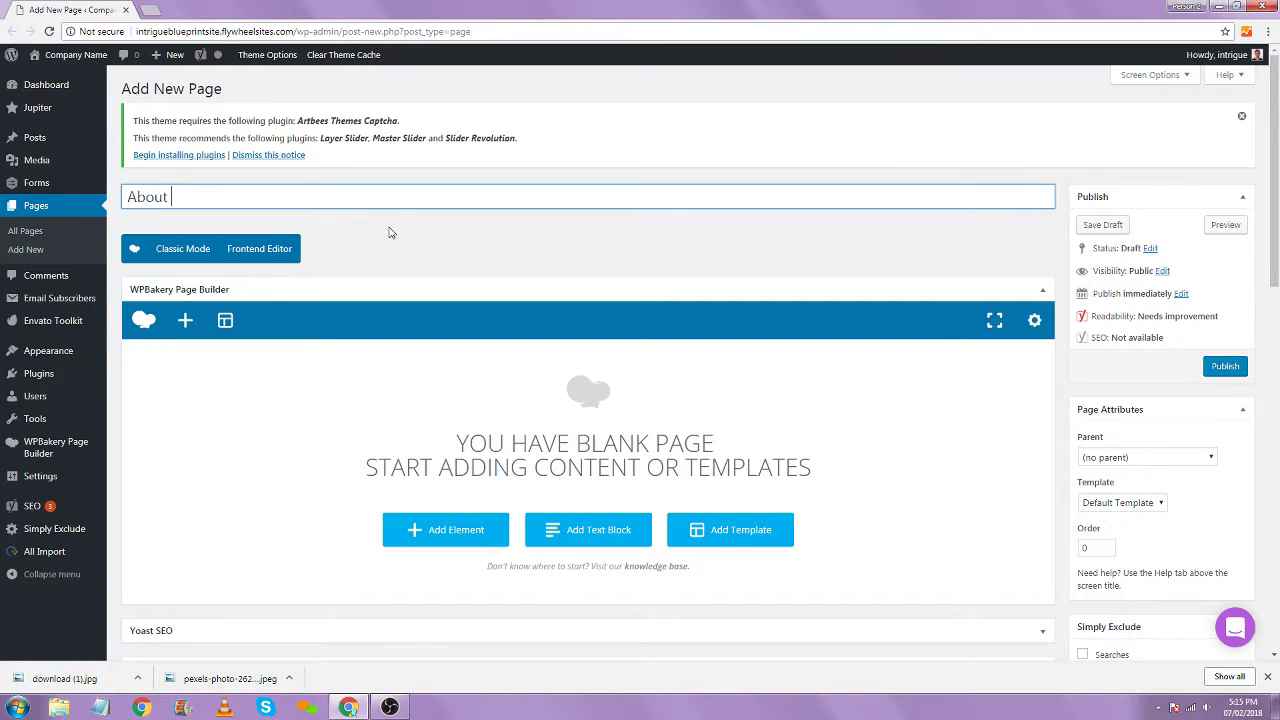
type(" Intrigue Media")
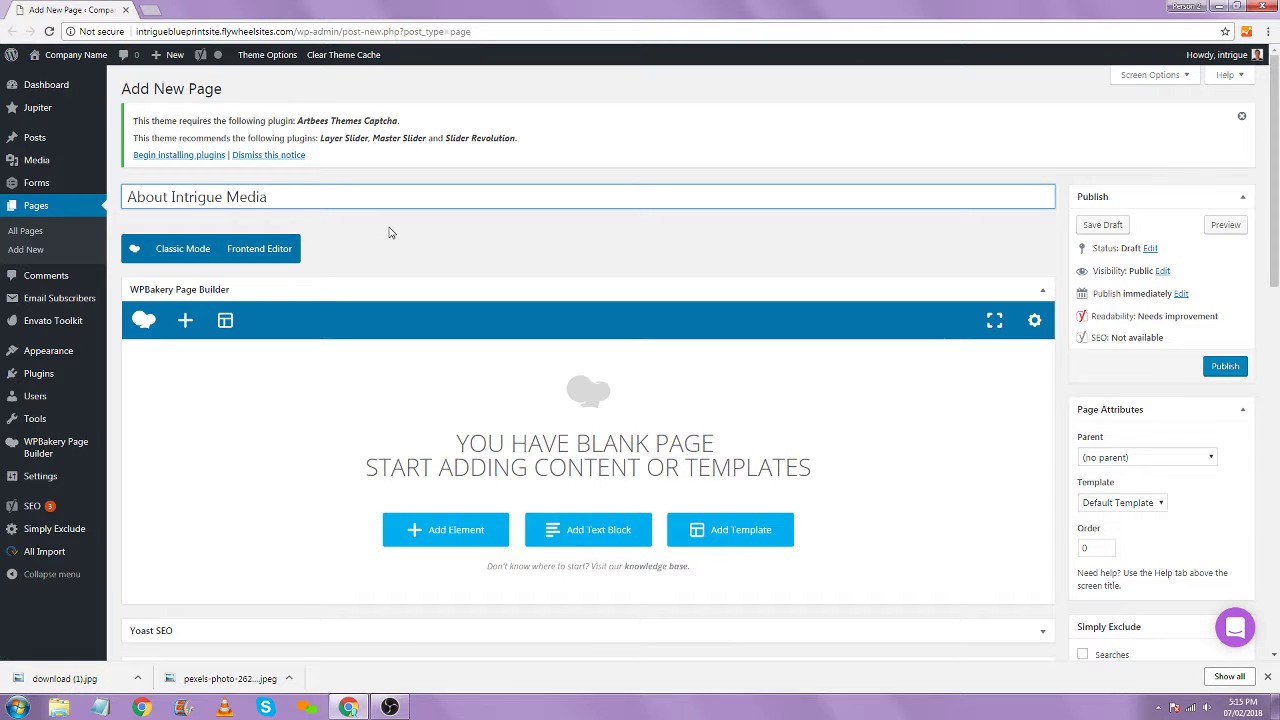
left_click(514, 259)
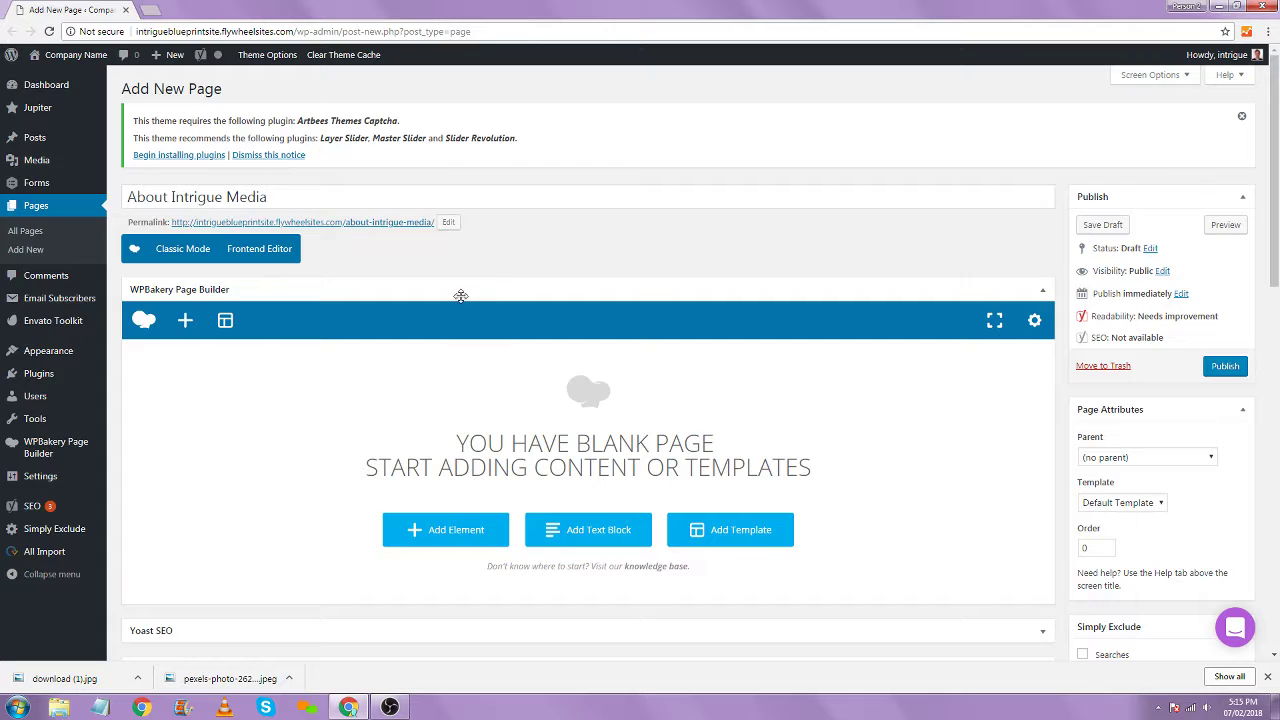
Look at the page's frontend editor in a separate browser tab, and return to the backend editor
middle_click(272, 257)
left_click(214, 12)
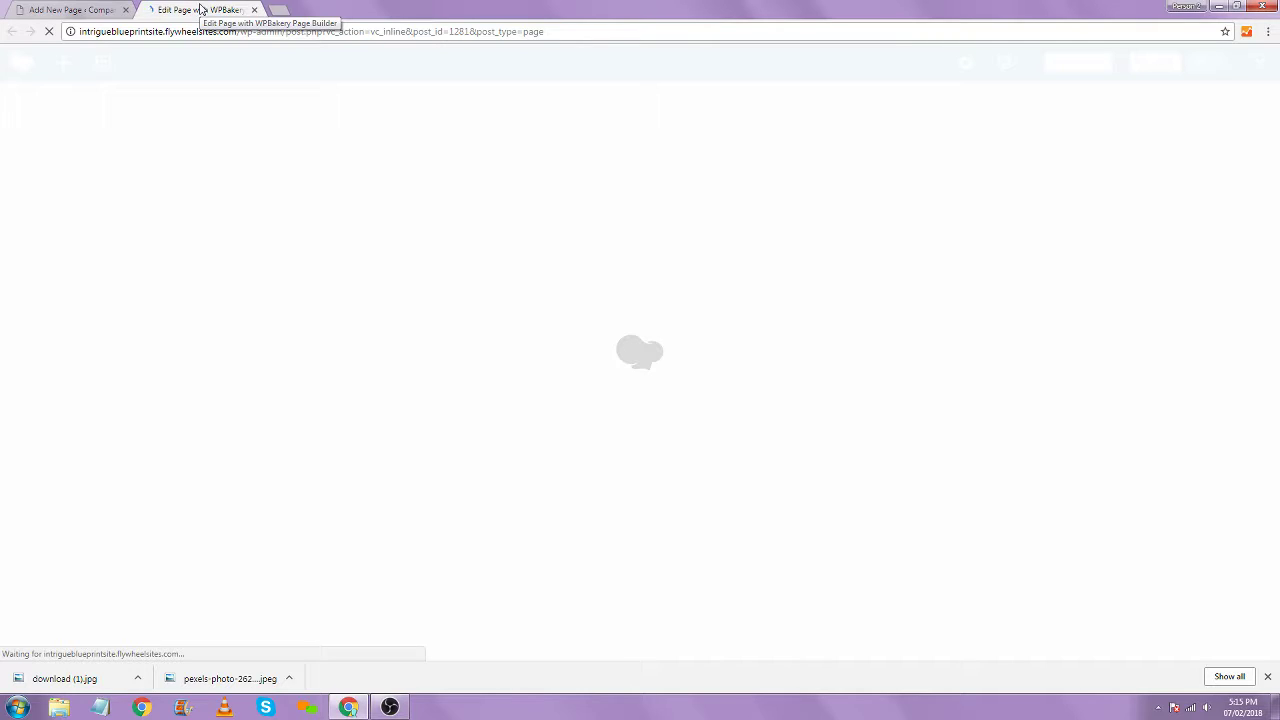
key("ctrl+w")
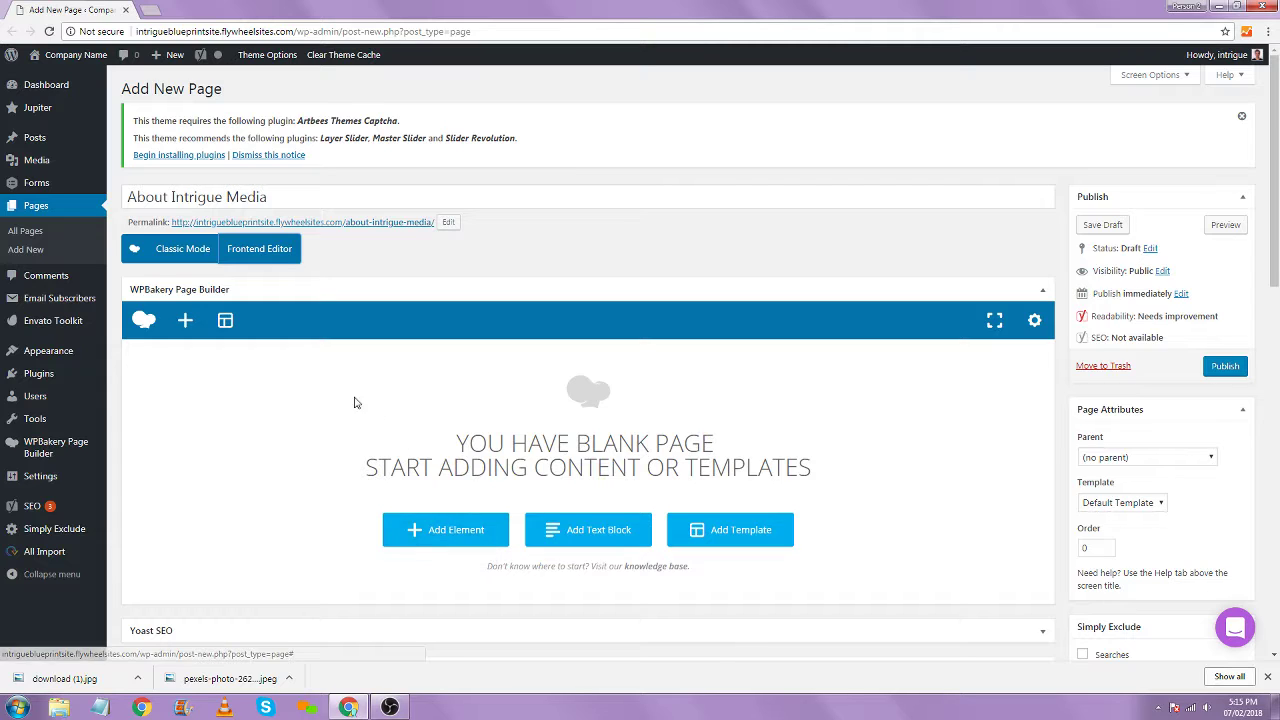
left_click(182, 321)
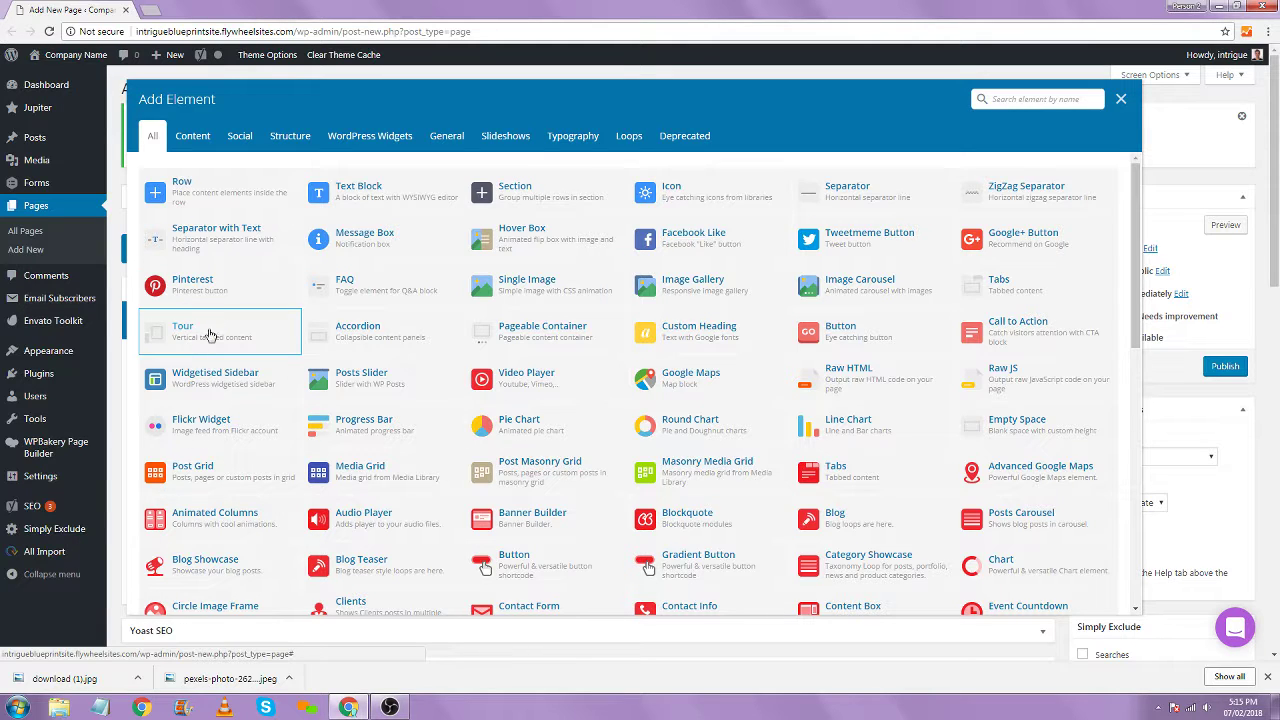
left_click(228, 201)
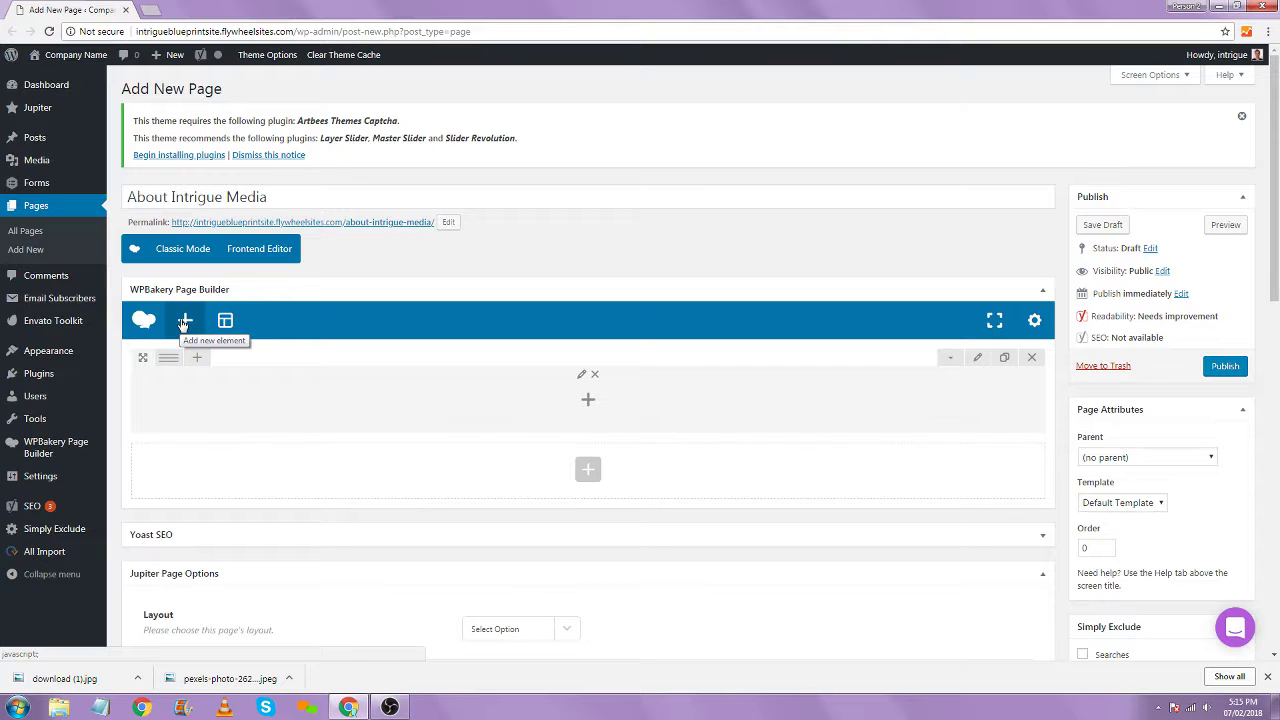
left_click(1030, 358)
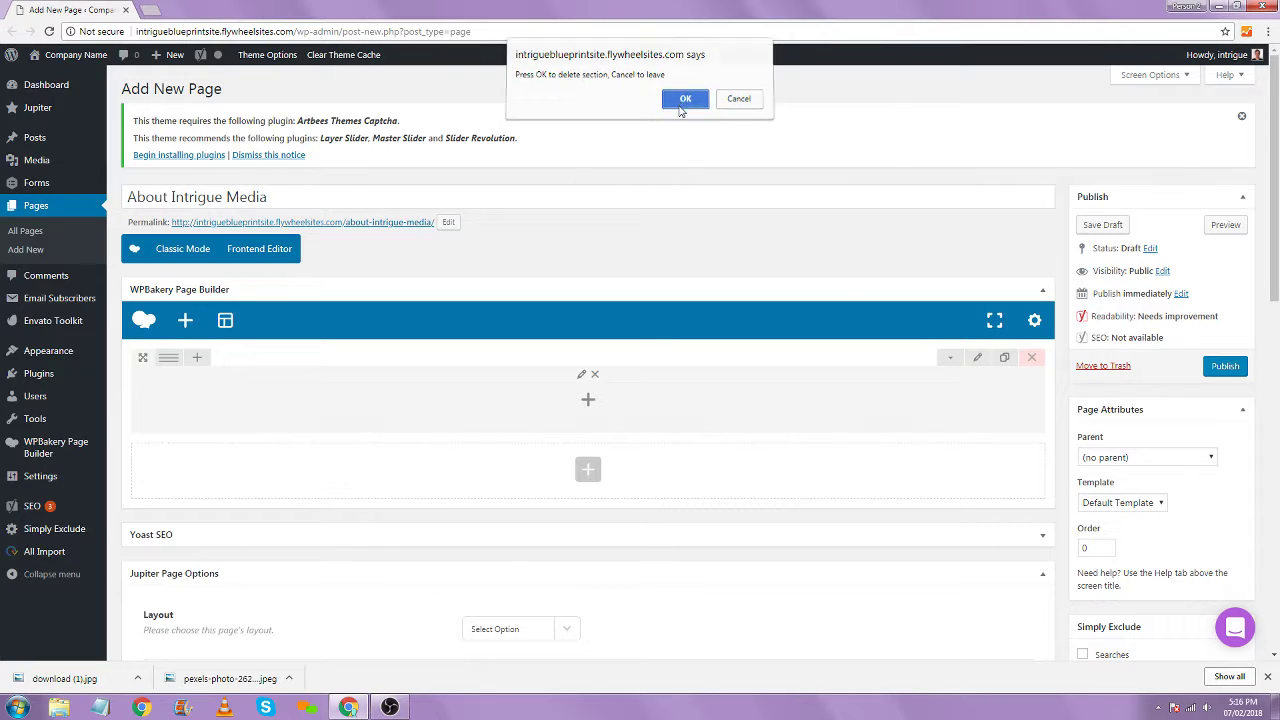
left_click(684, 101)
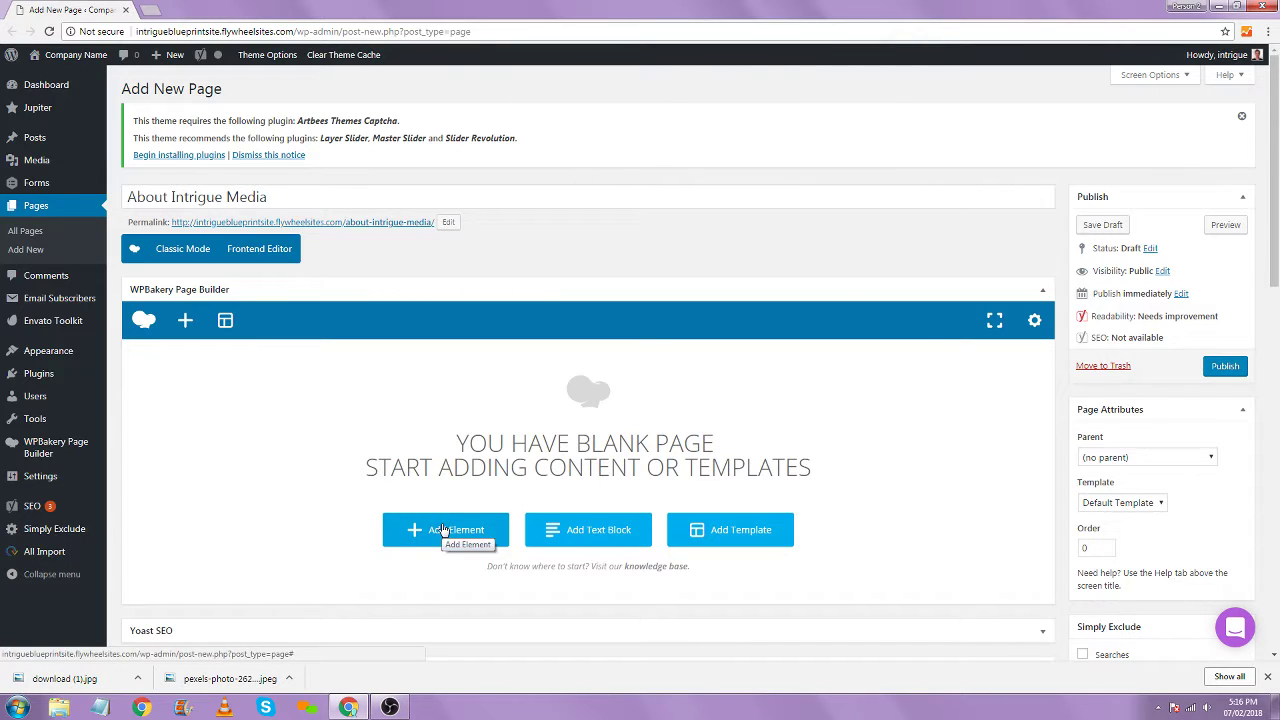
Add a row to the blank page and split it into two equal columns (1/2 + 1/2)
left_click(185, 320)
left_click(210, 192)
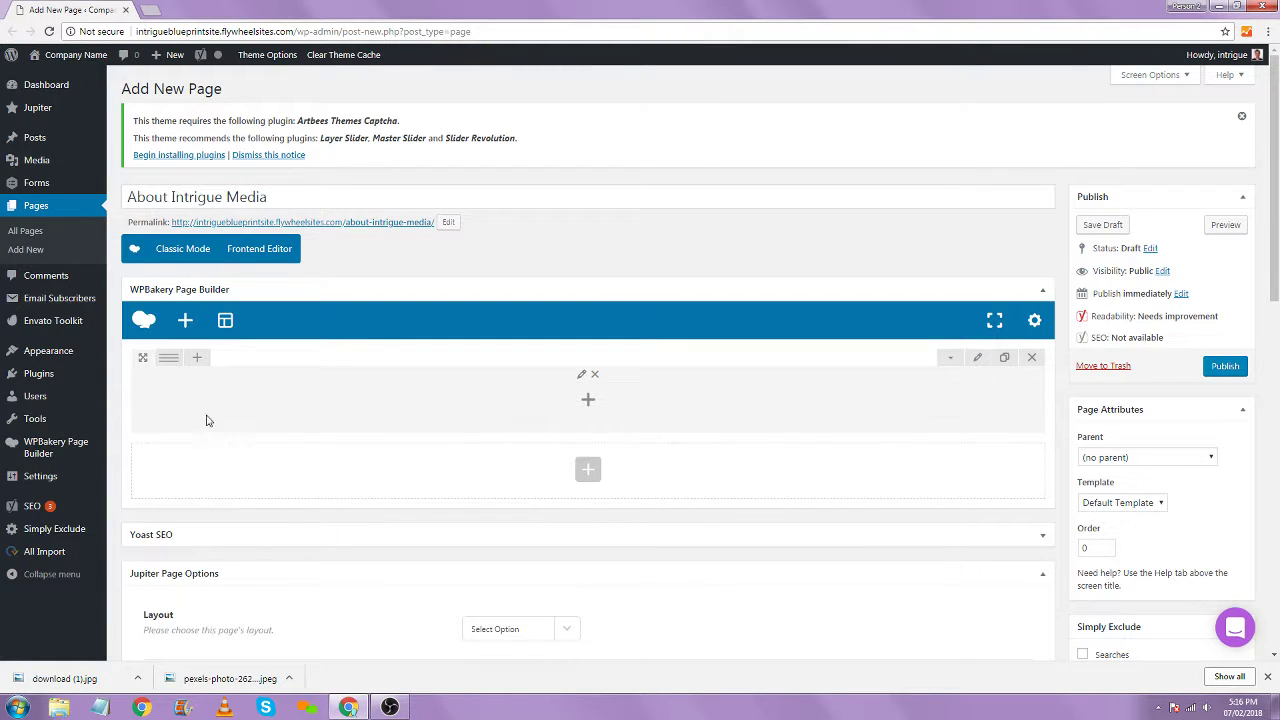
mouse_move(170, 362)
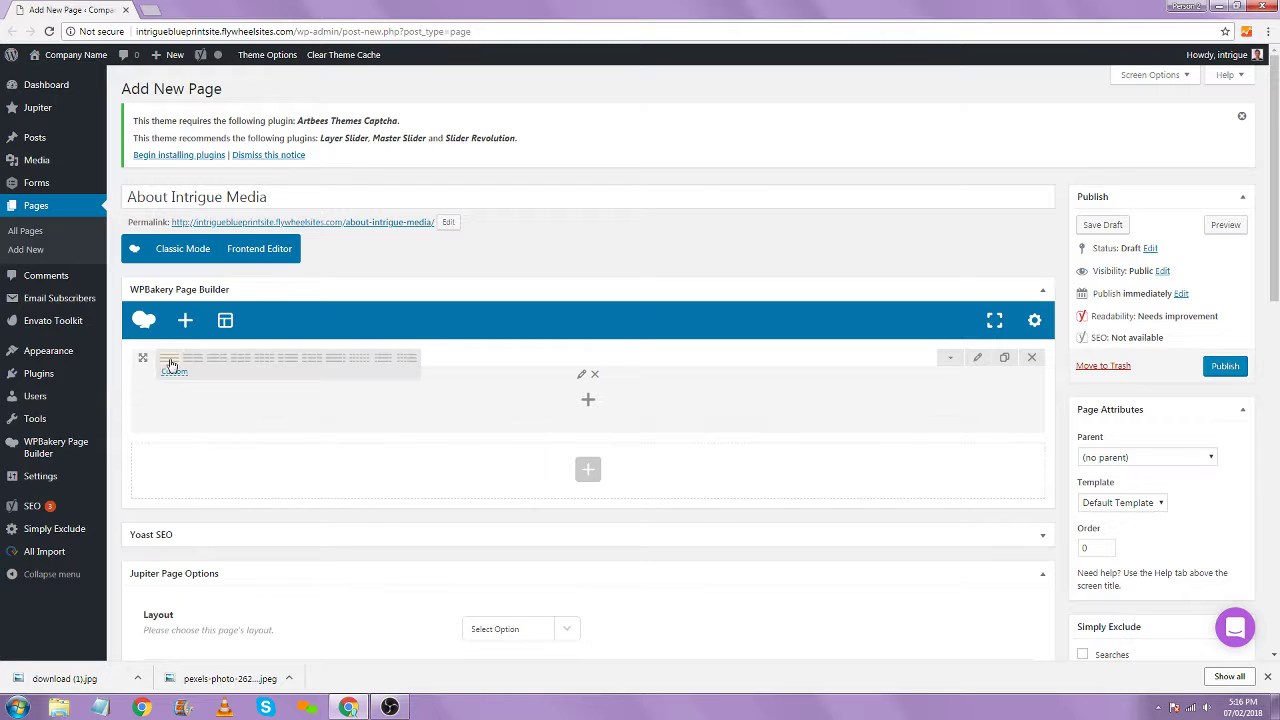
left_click(192, 362)
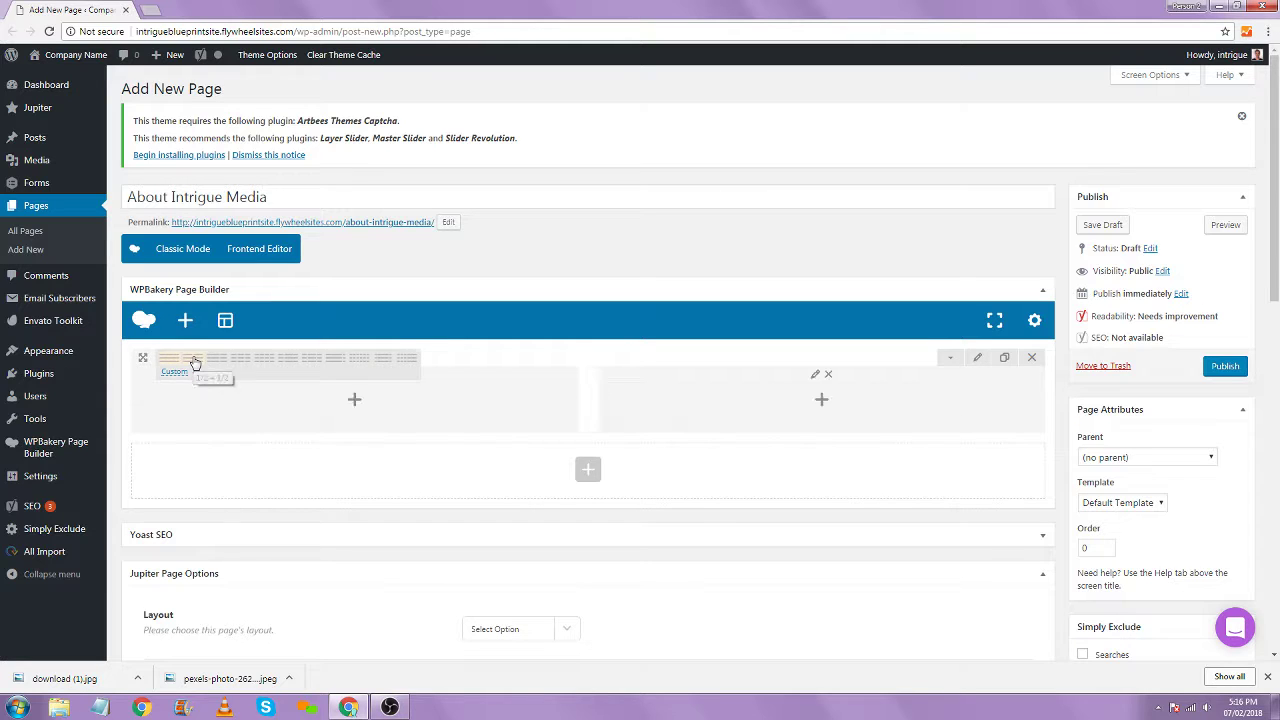
left_click(302, 403)
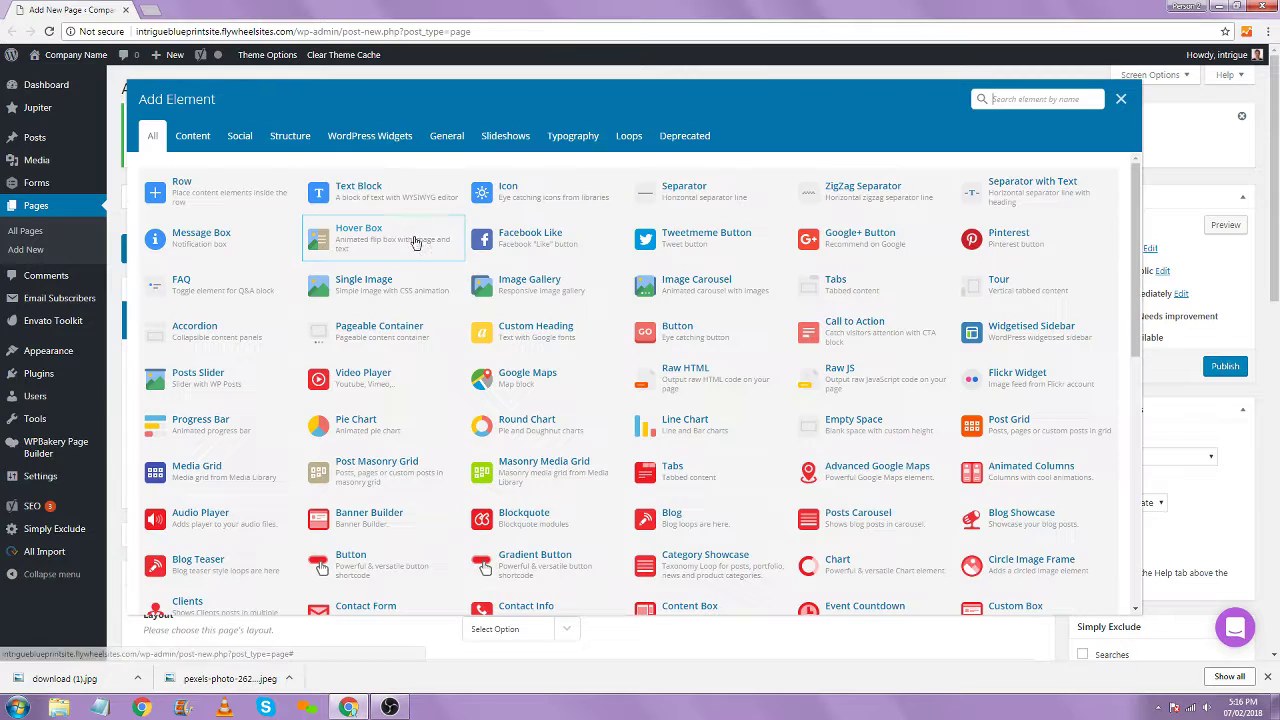
left_click(1121, 99)
mouse_move(172, 363)
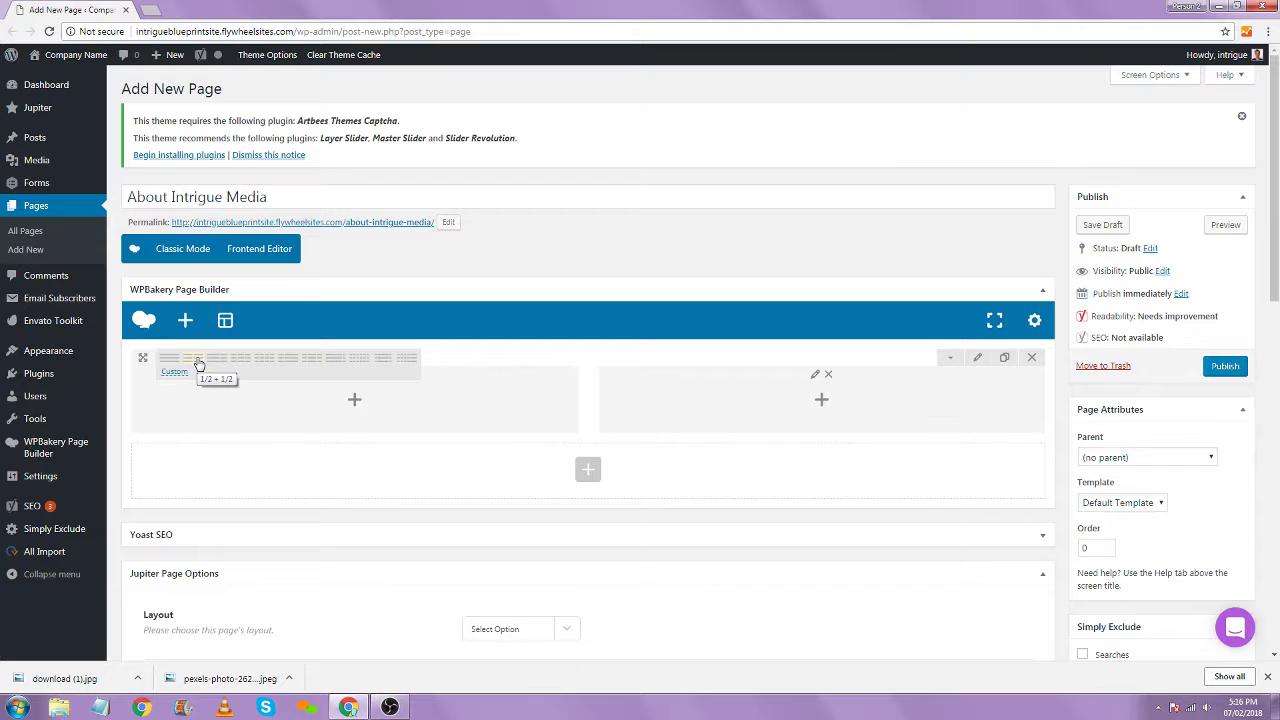
Add a Text Block with its default placeholder text to the row's first column
left_click(355, 401)
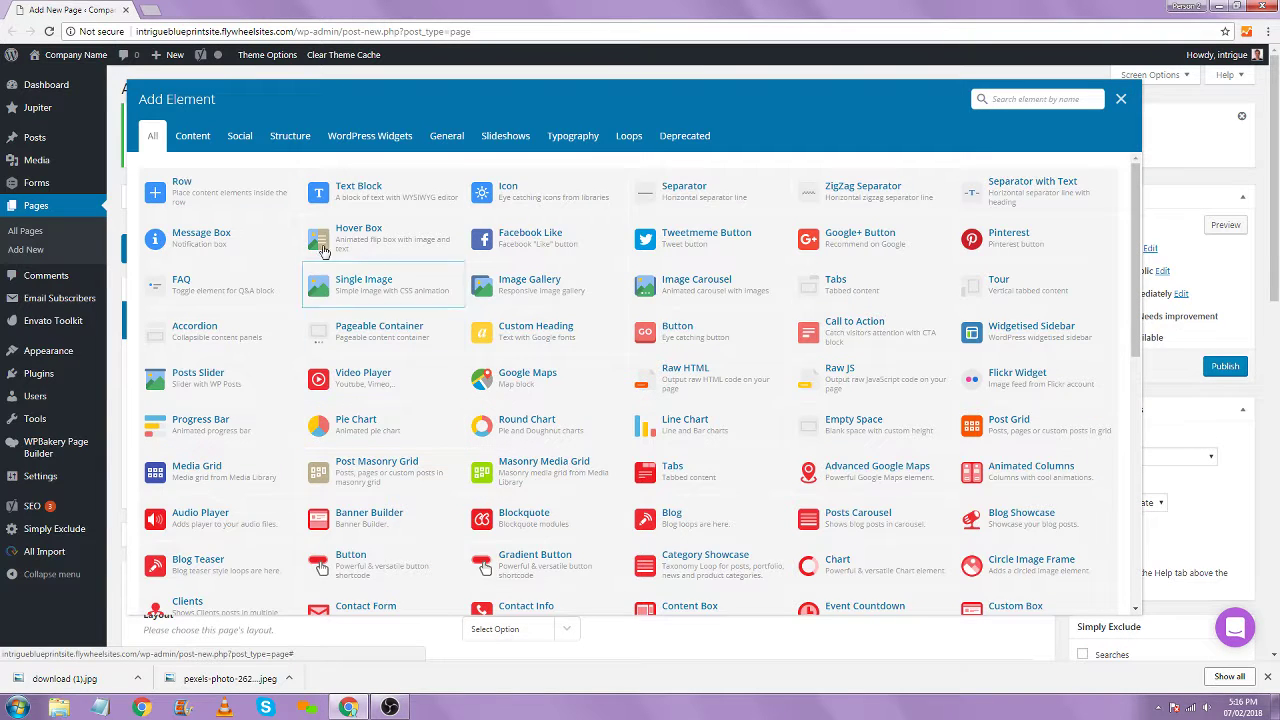
left_click(350, 188)
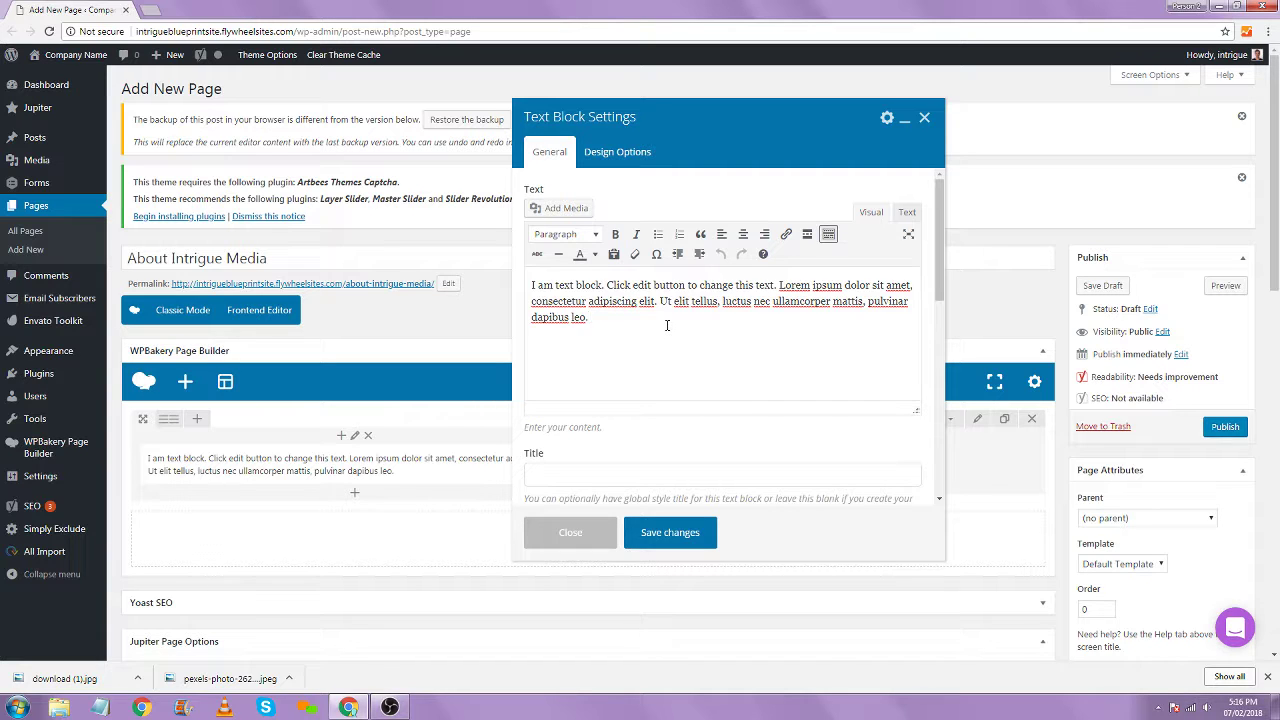
left_click(670, 532)
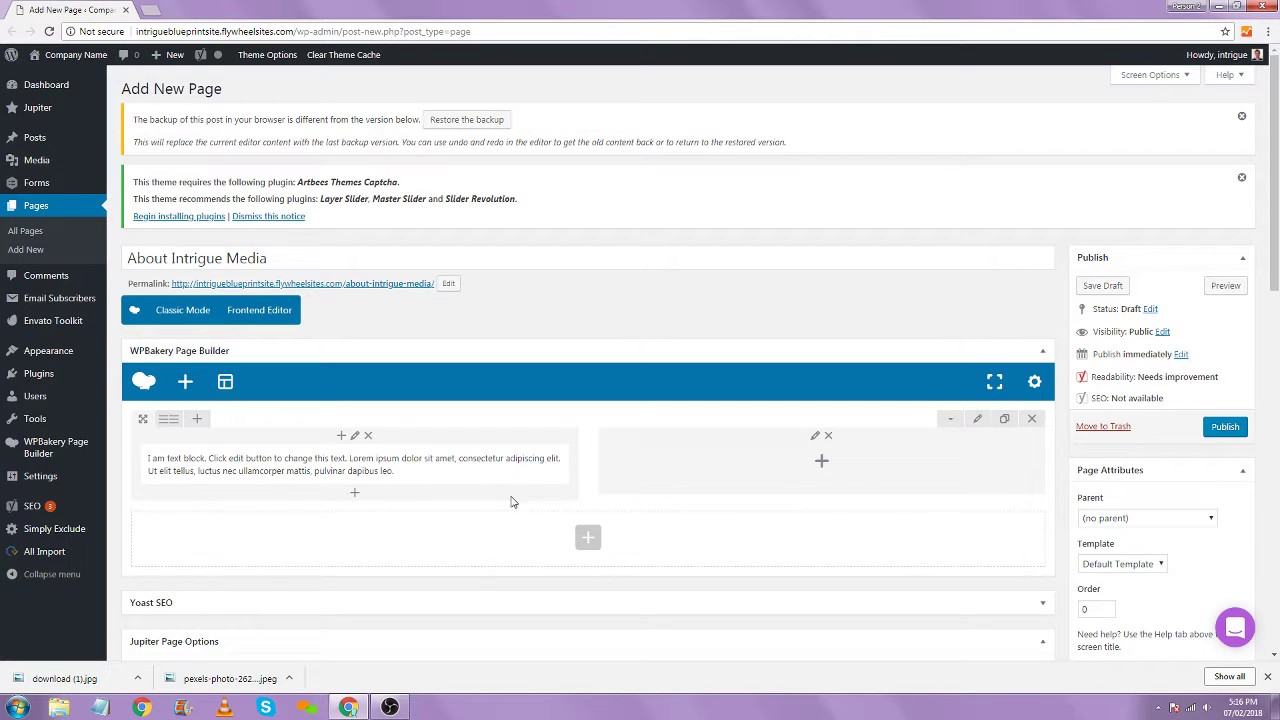
Add a Single Image element to the row's second column, using download-1.jpg from the media library
left_click(857, 470)
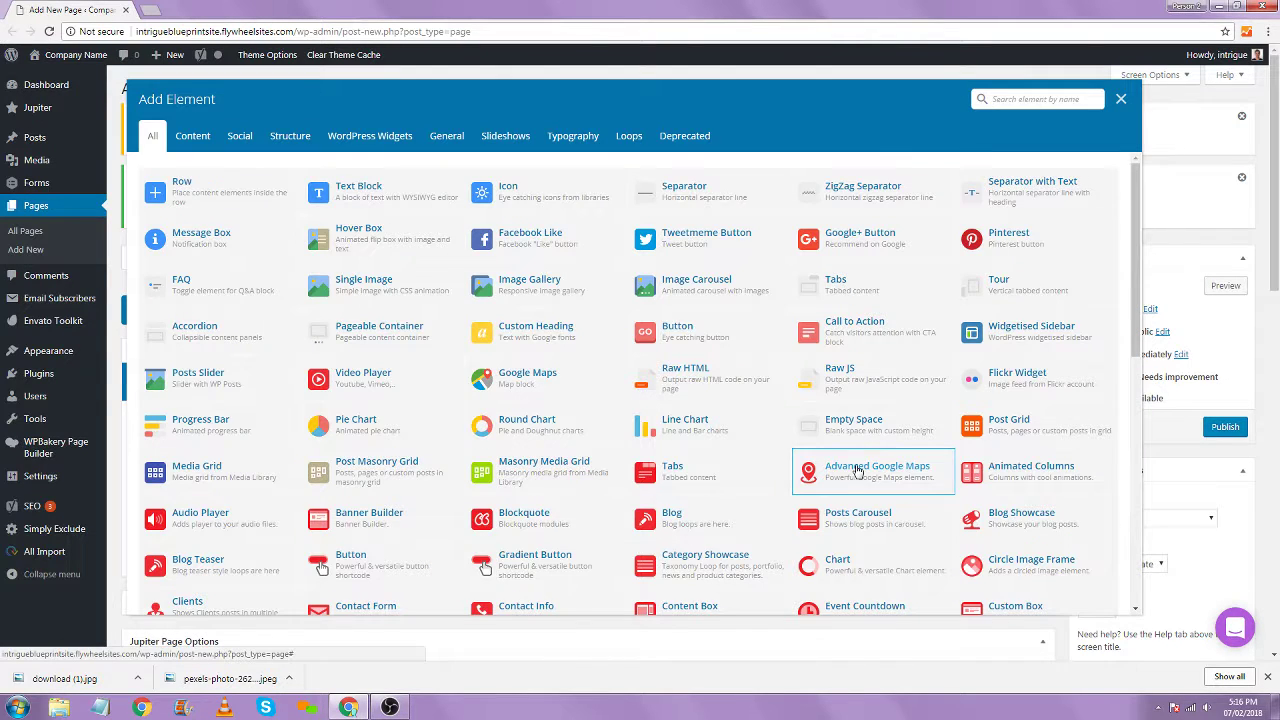
type("image")
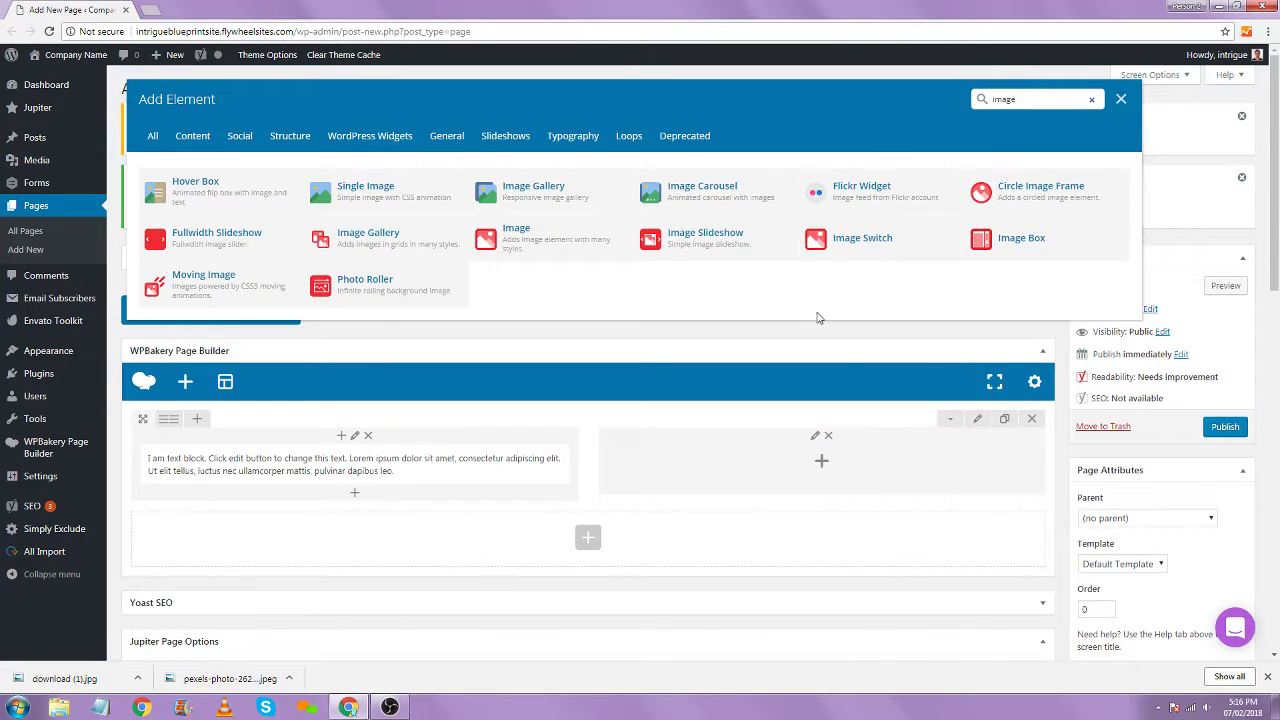
left_click(368, 190)
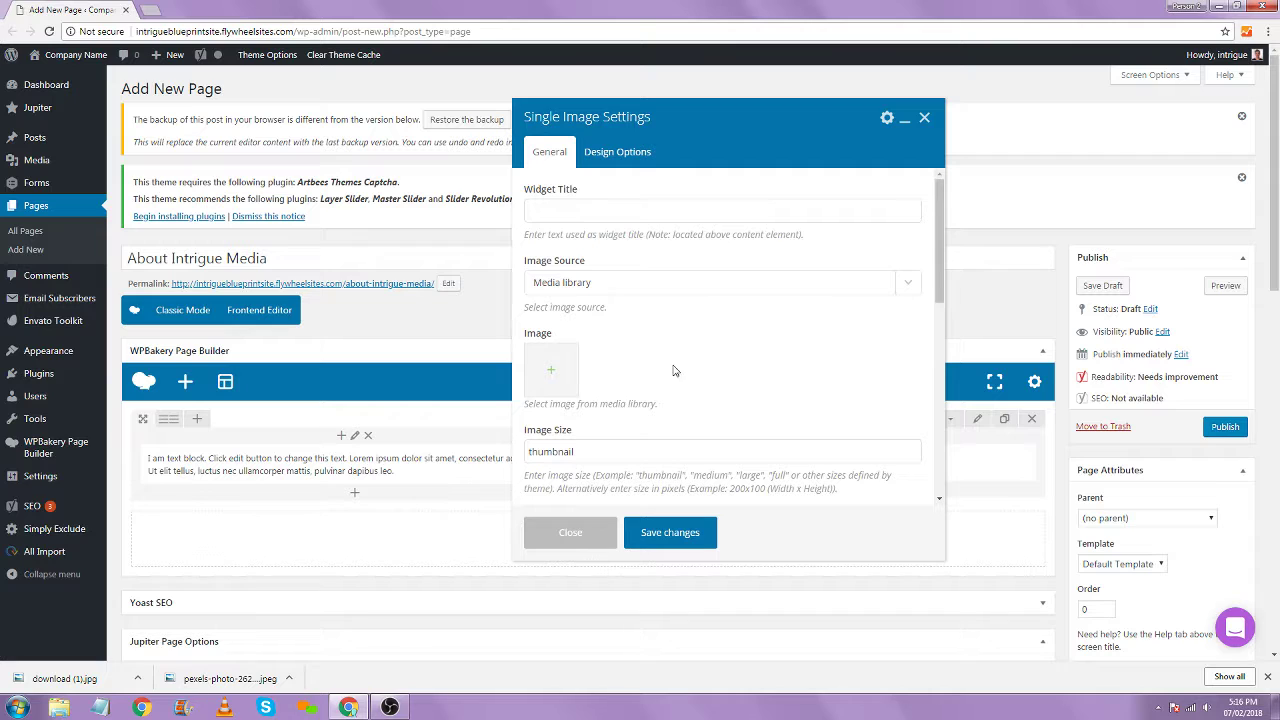
left_click(542, 354)
left_click(78, 206)
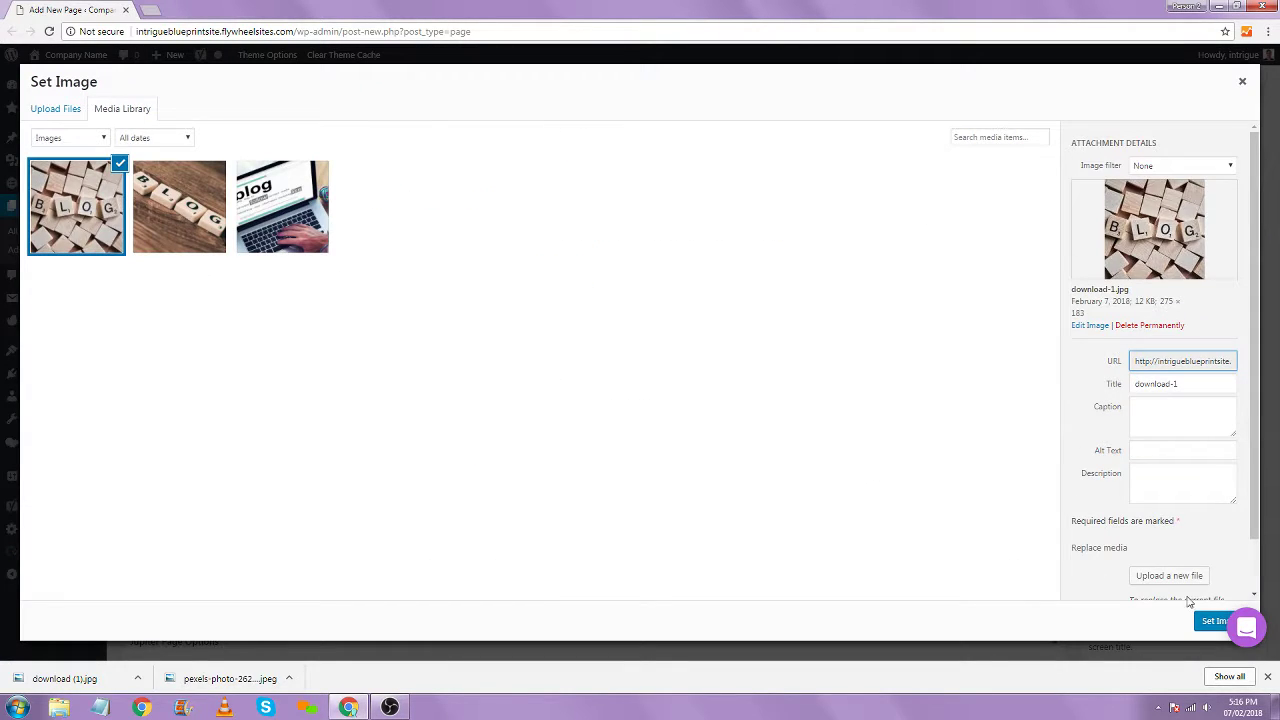
left_click(1207, 623)
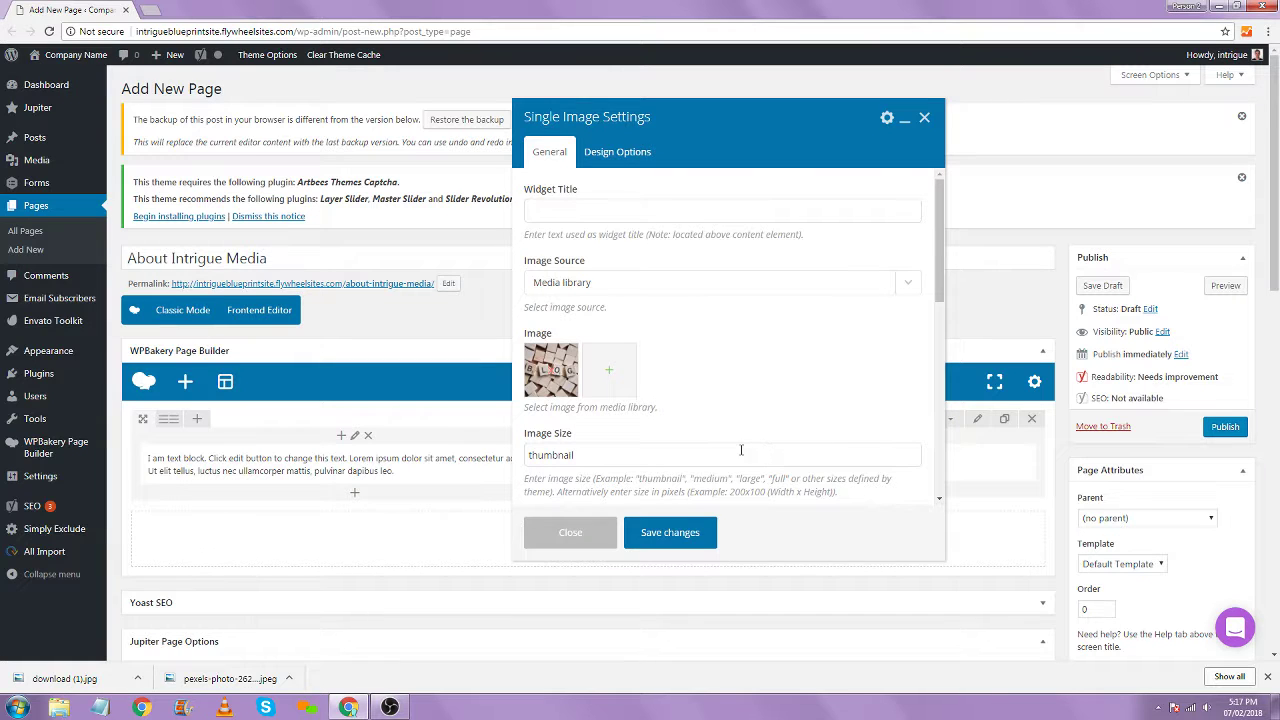
Give the chosen download-1.jpg image the alt text "scrabble pieces spelling out blog" and set it as the element's image
left_click(549, 370)
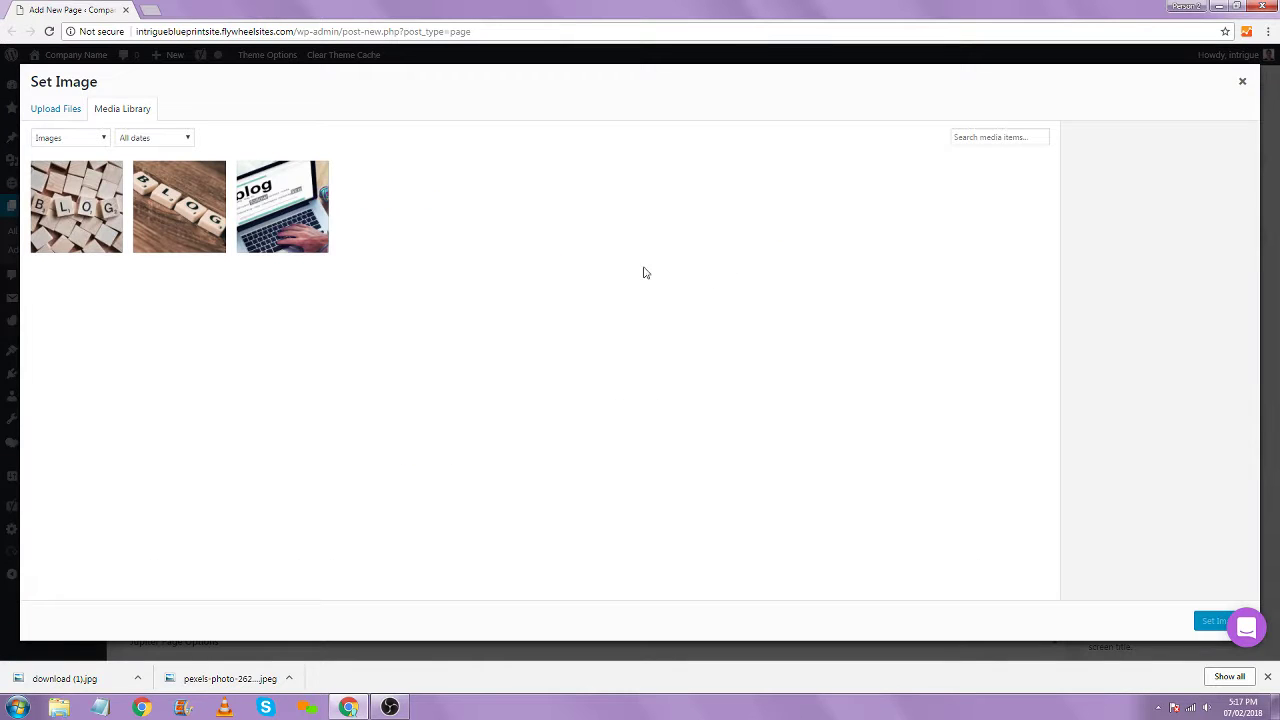
left_click(56, 204)
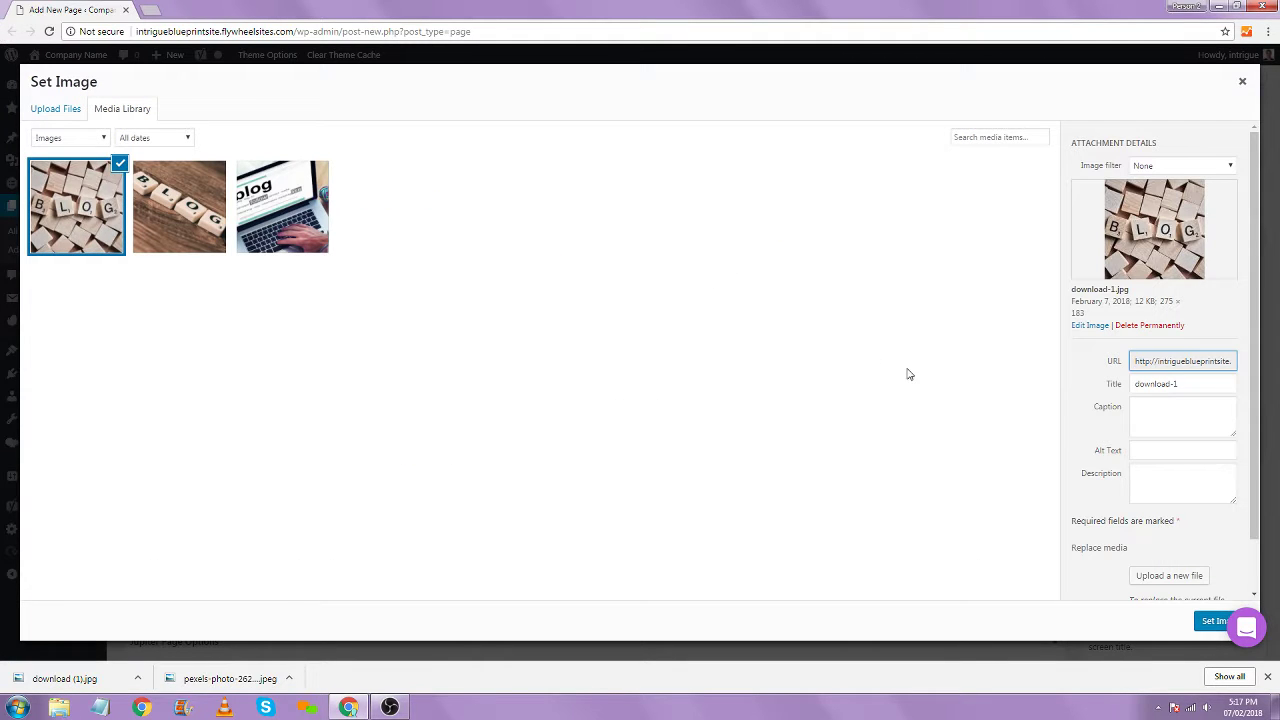
left_click(1145, 451)
type("sc")
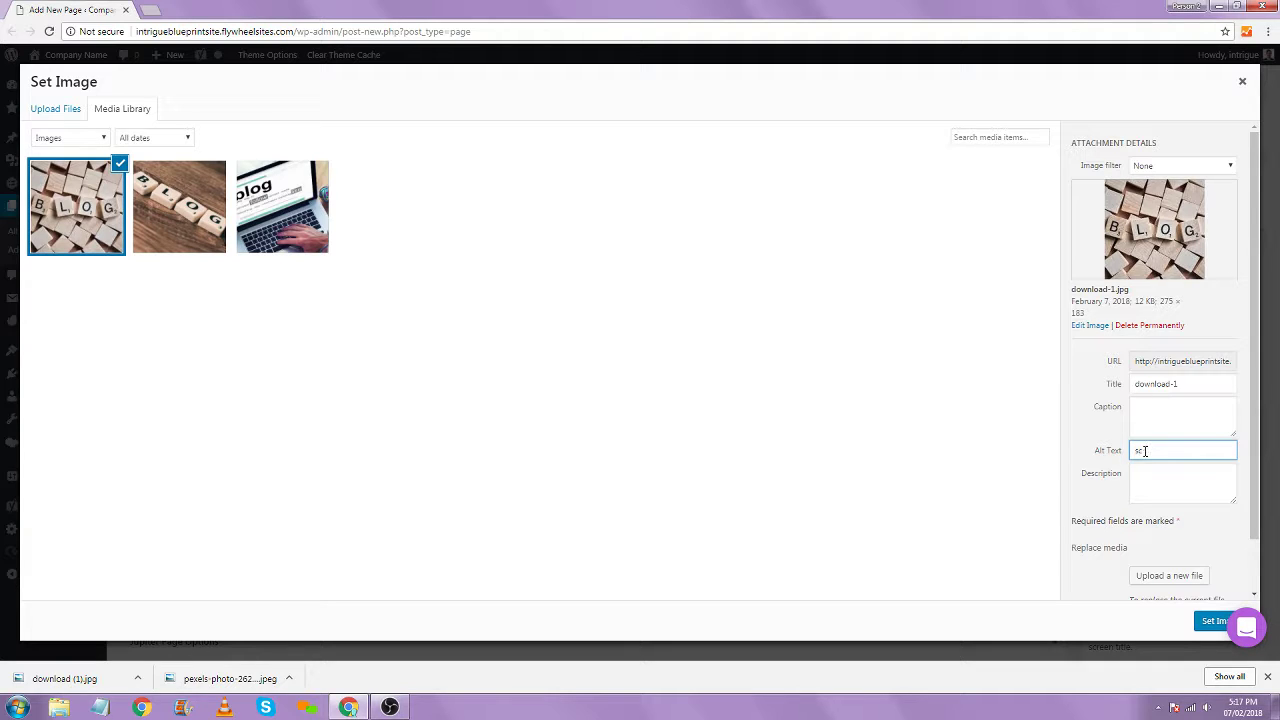
type("r")
type("abble pieces")
type(" spelling out b")
type("log")
left_click(1203, 622)
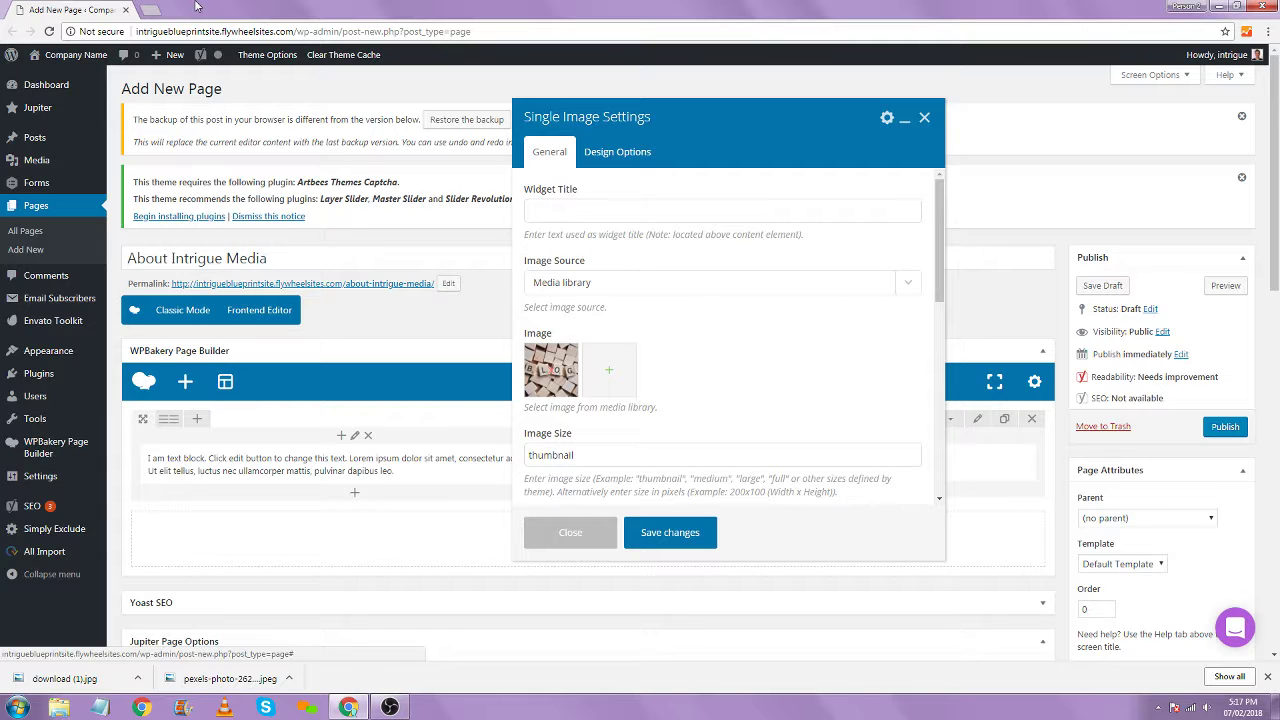
Set the single image's size to 1000x600
left_click(582, 453)
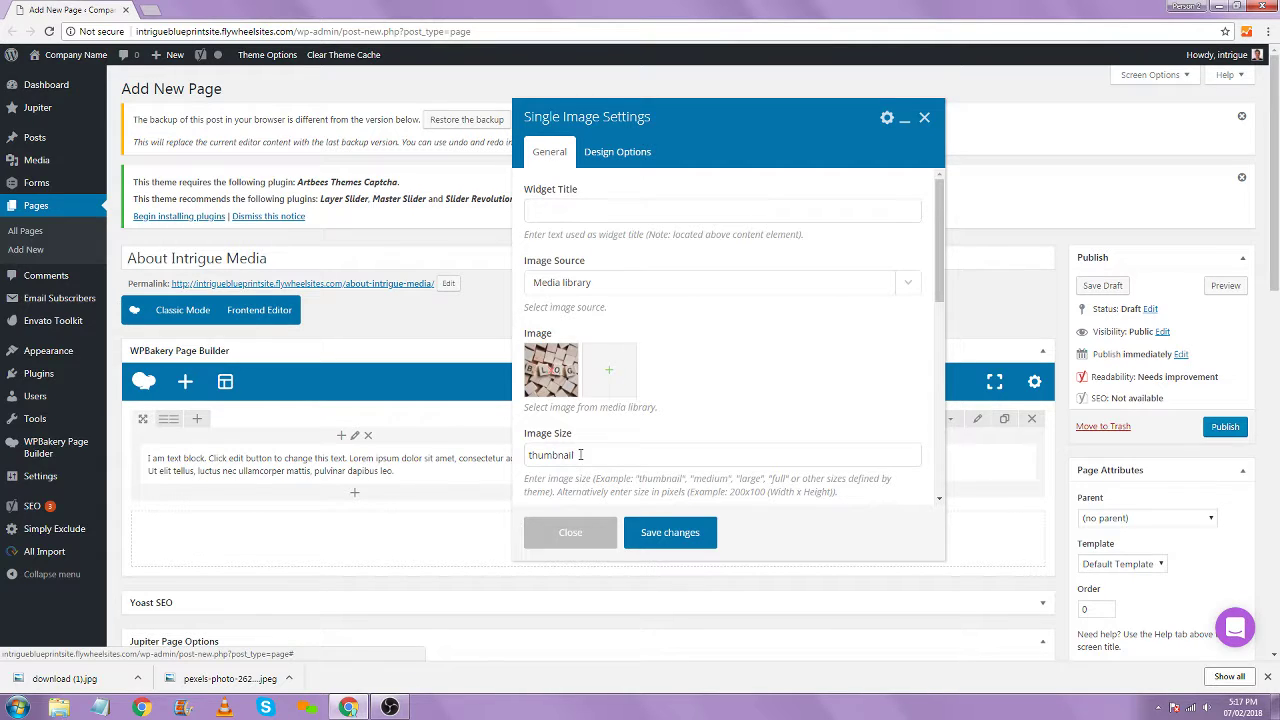
double_click(637, 450)
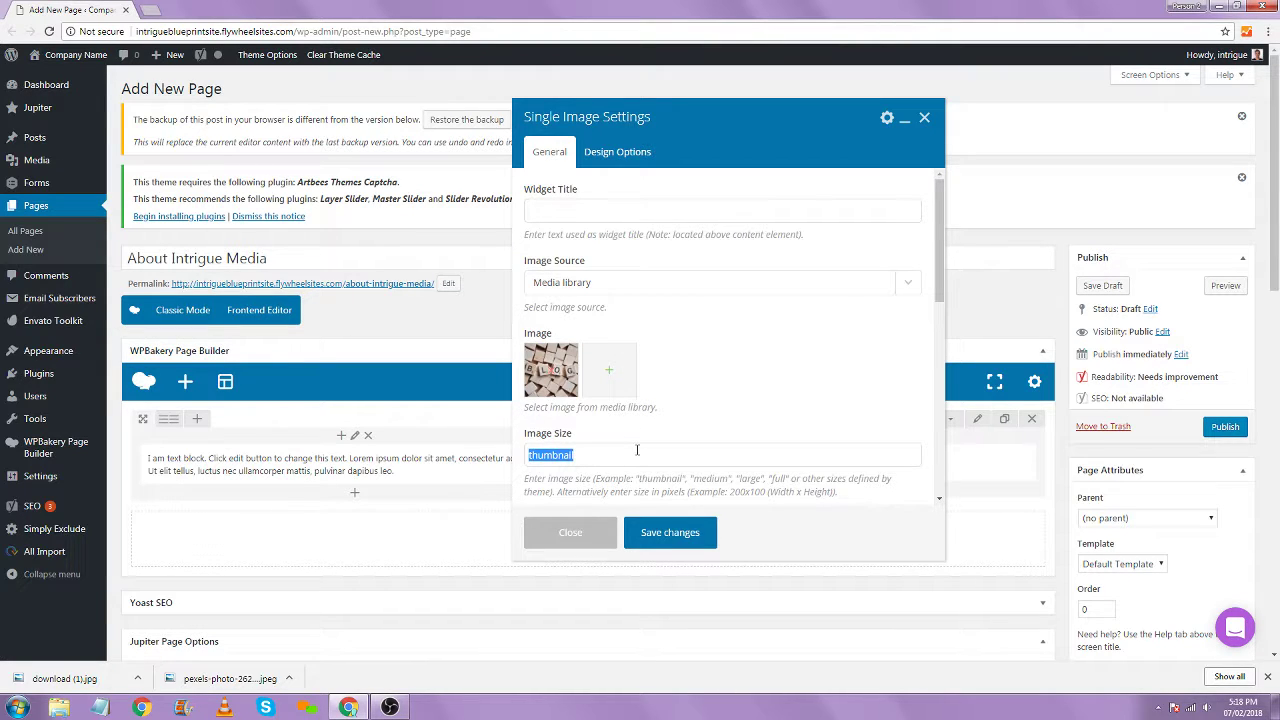
type("100")
key("BackSpace")
key("BackSpace")
type("000")
type("x66")
type("00")
Set the single image's alignment to Center and save the element's settings
scroll(640, 446, "down", 2)
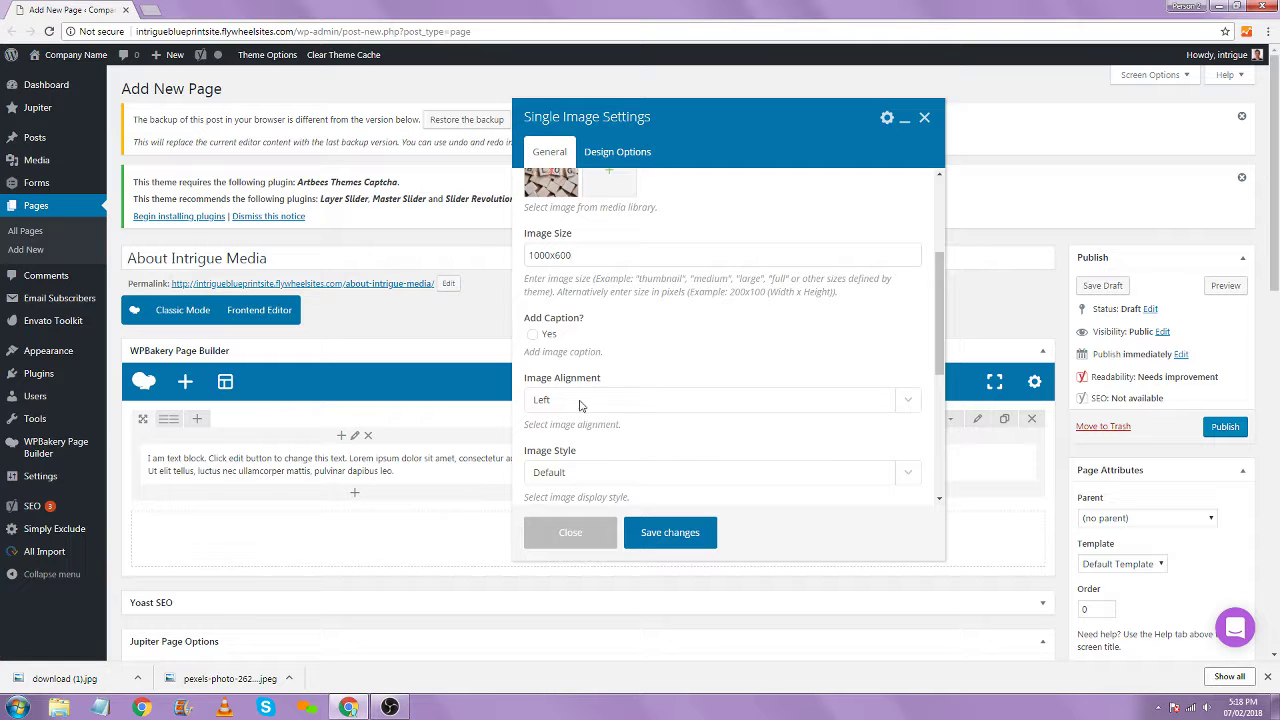
left_click(630, 400)
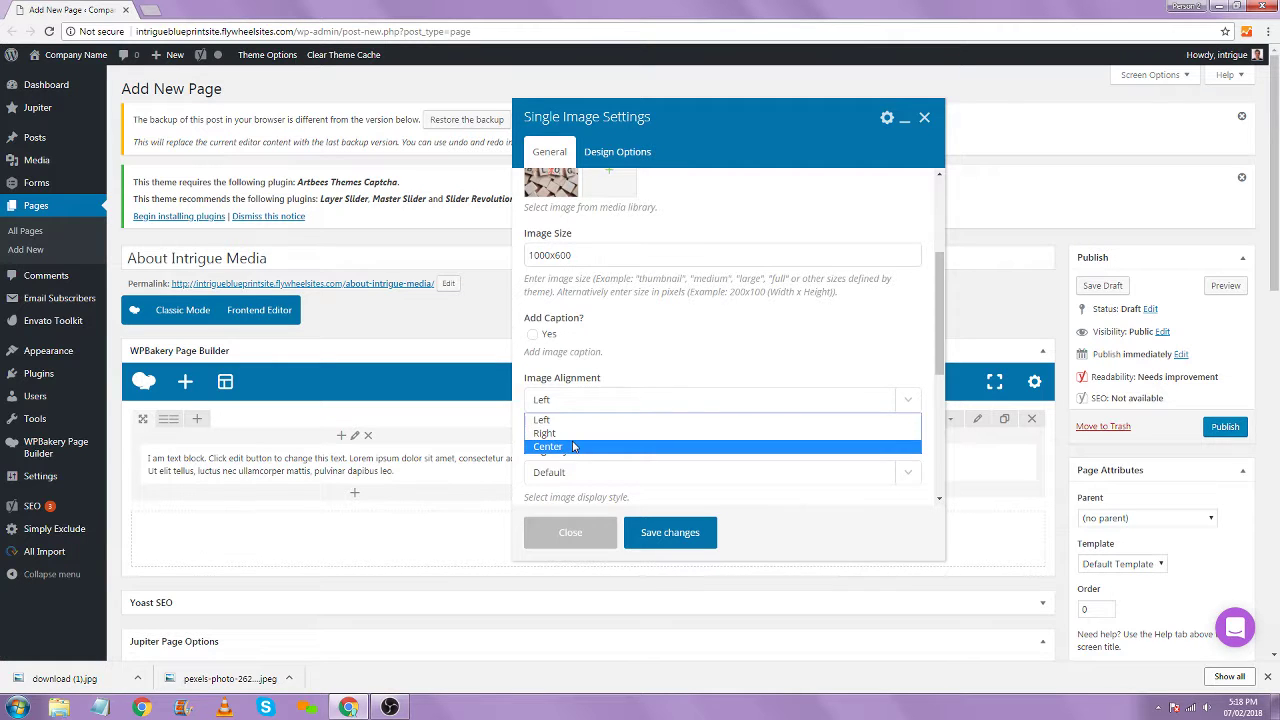
left_click(575, 449)
scroll(660, 440, "down", 5)
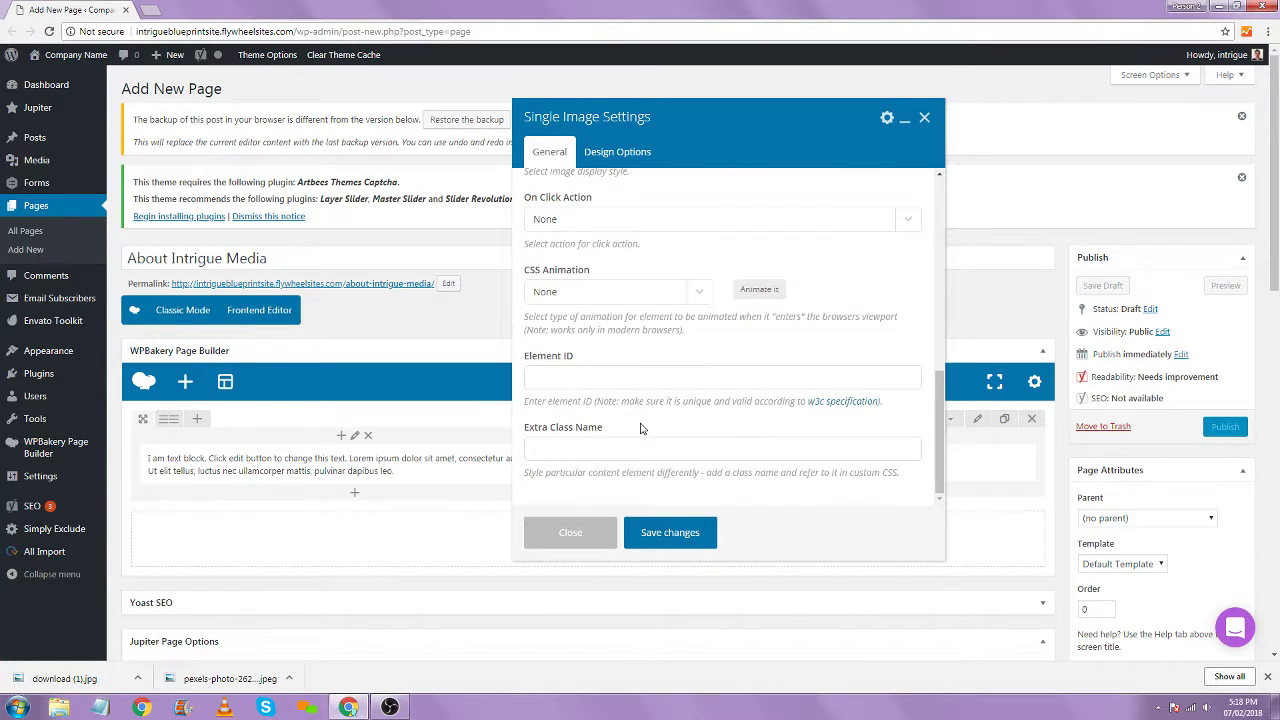
scroll(642, 428, "up", 5)
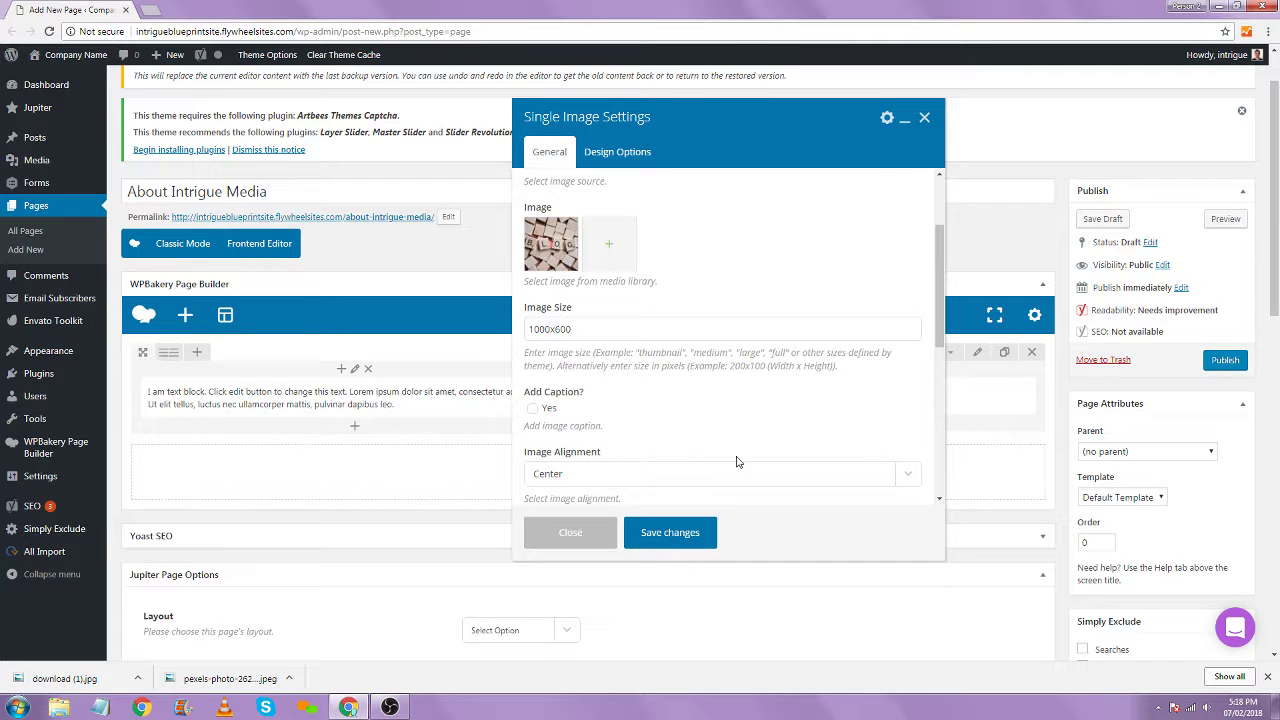
left_click(670, 532)
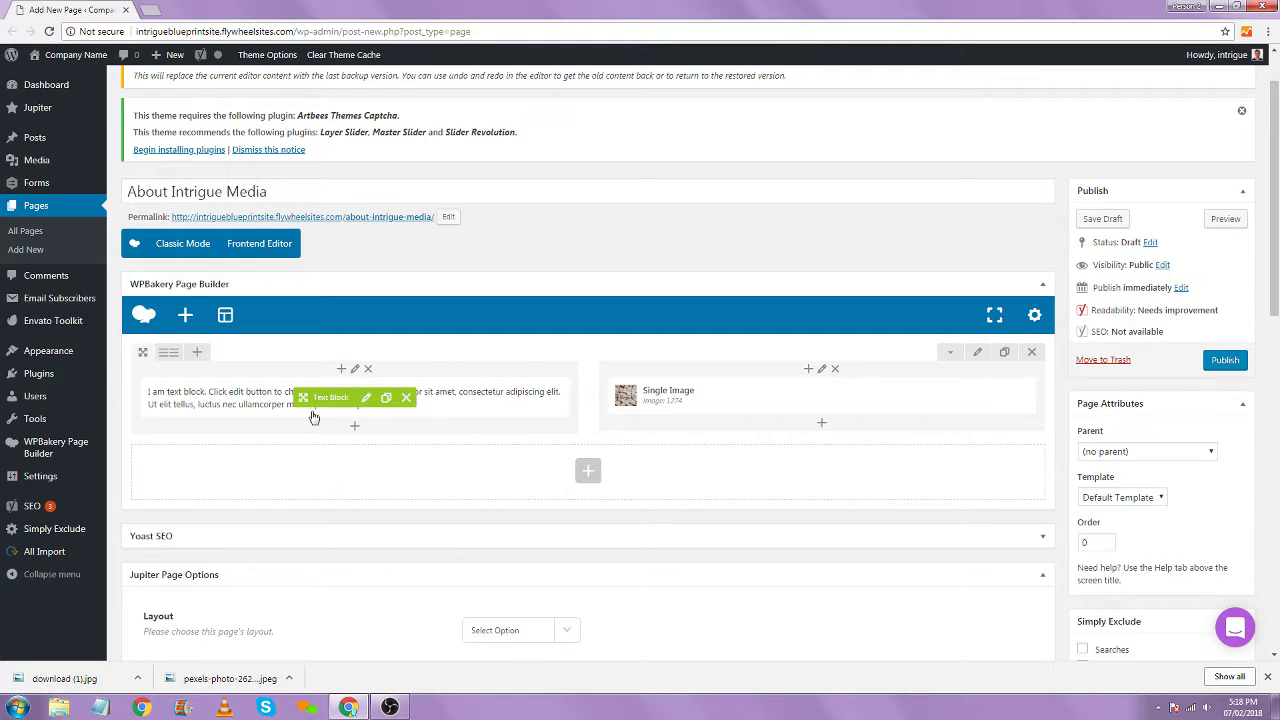
Preview the About Intrigue Media page in a separate tab, and return to the page editor
mouse_move(418, 407)
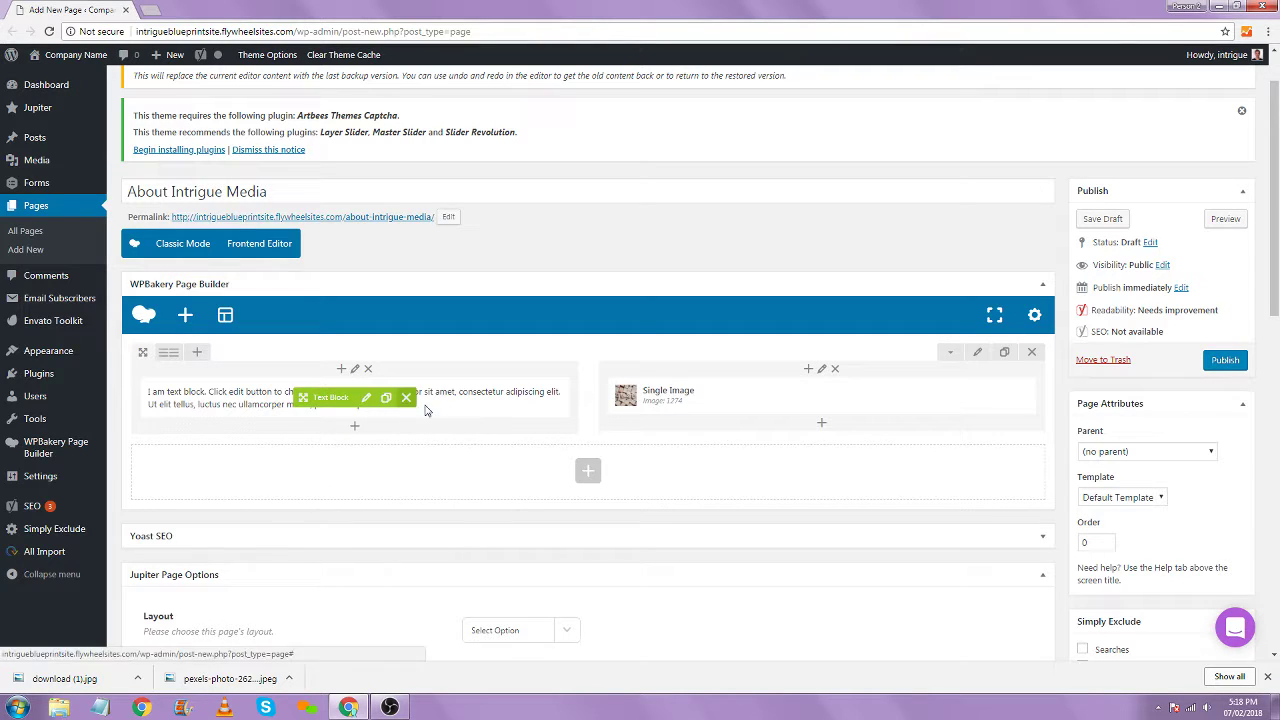
left_click(1226, 218)
left_click(60, 9)
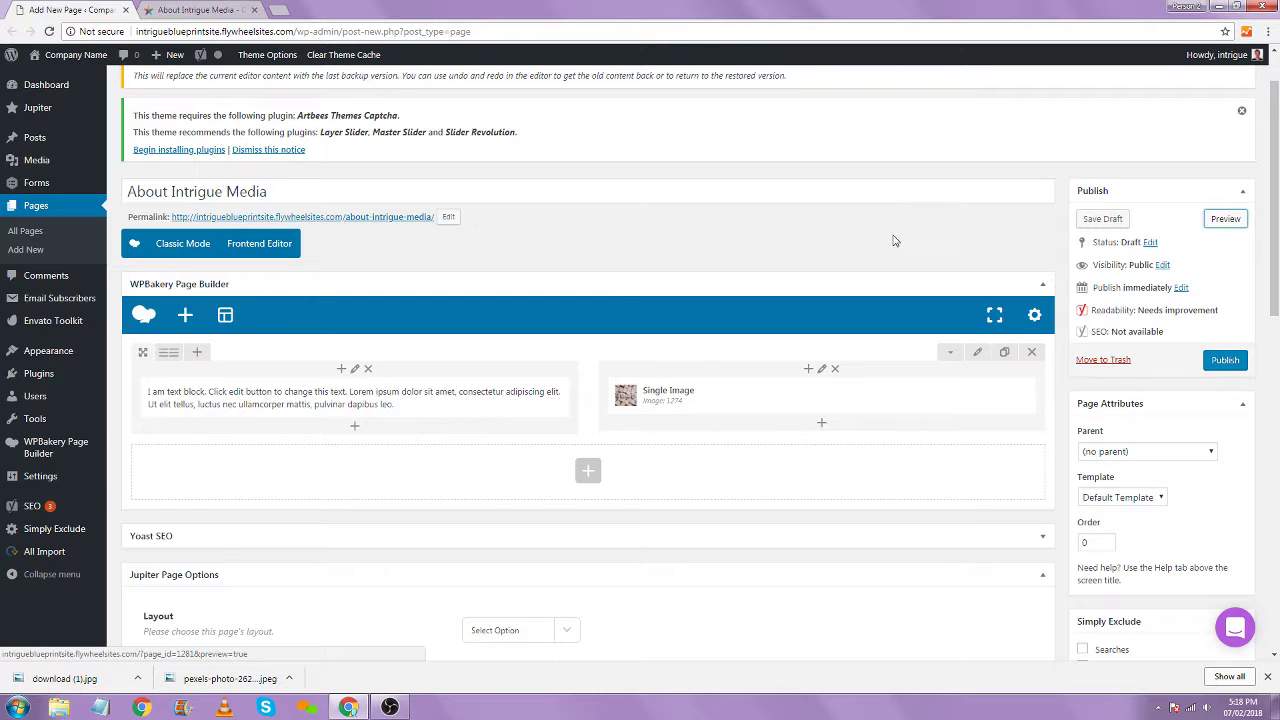
Check the page's text block and image in a fresh preview, and close the preview
left_click(1225, 218)
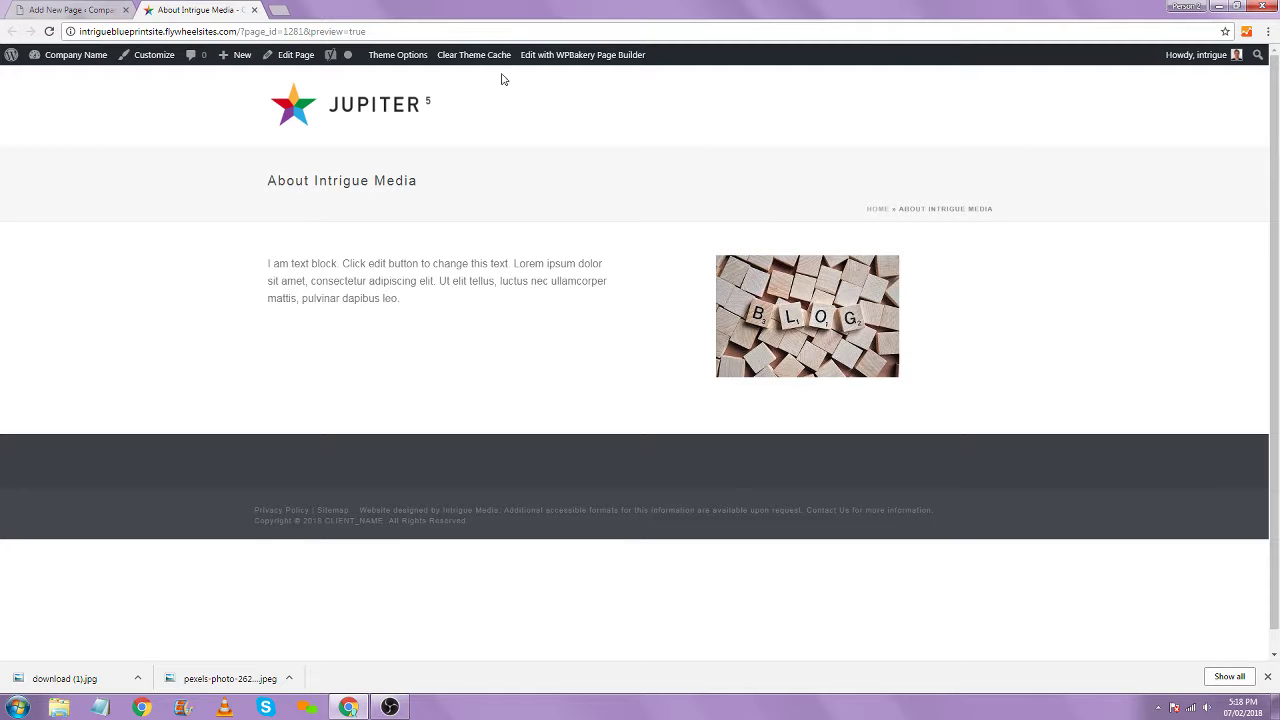
left_click(254, 9)
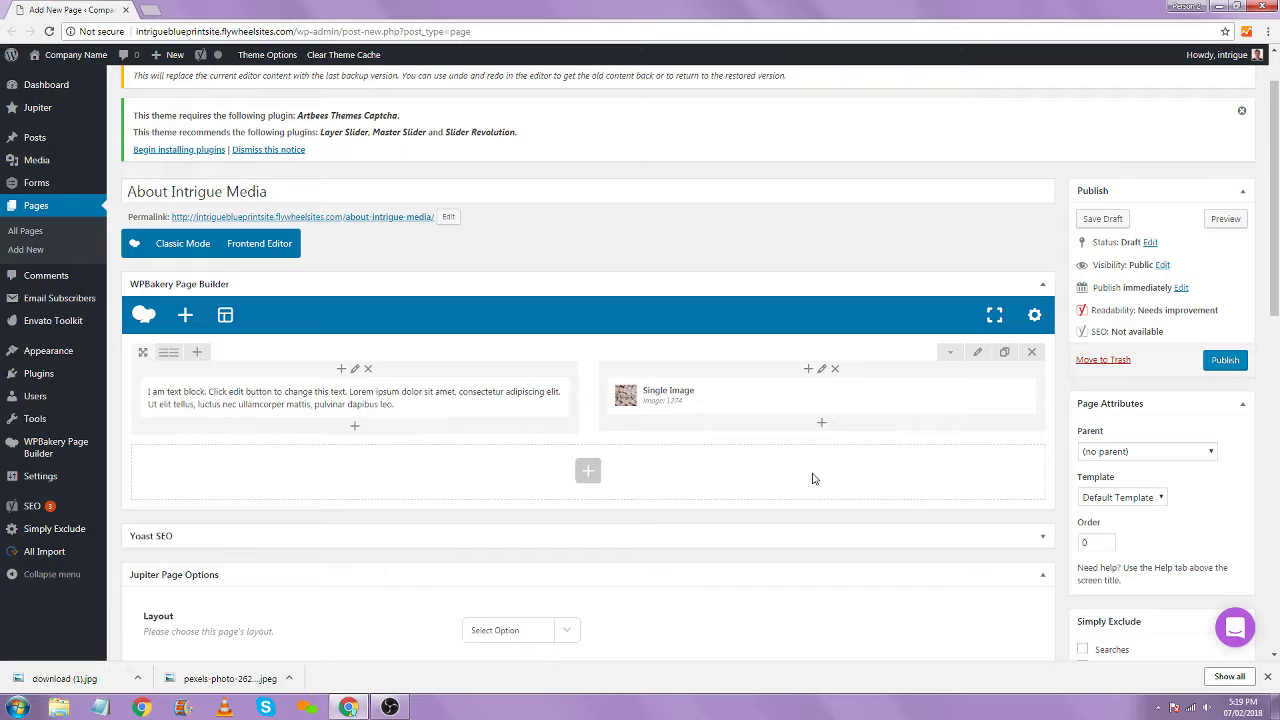
Open the element library for a new row beneath the two-column row and search it for "bl" and "pos"
scroll(645, 438, "down", 1)
left_click(587, 404)
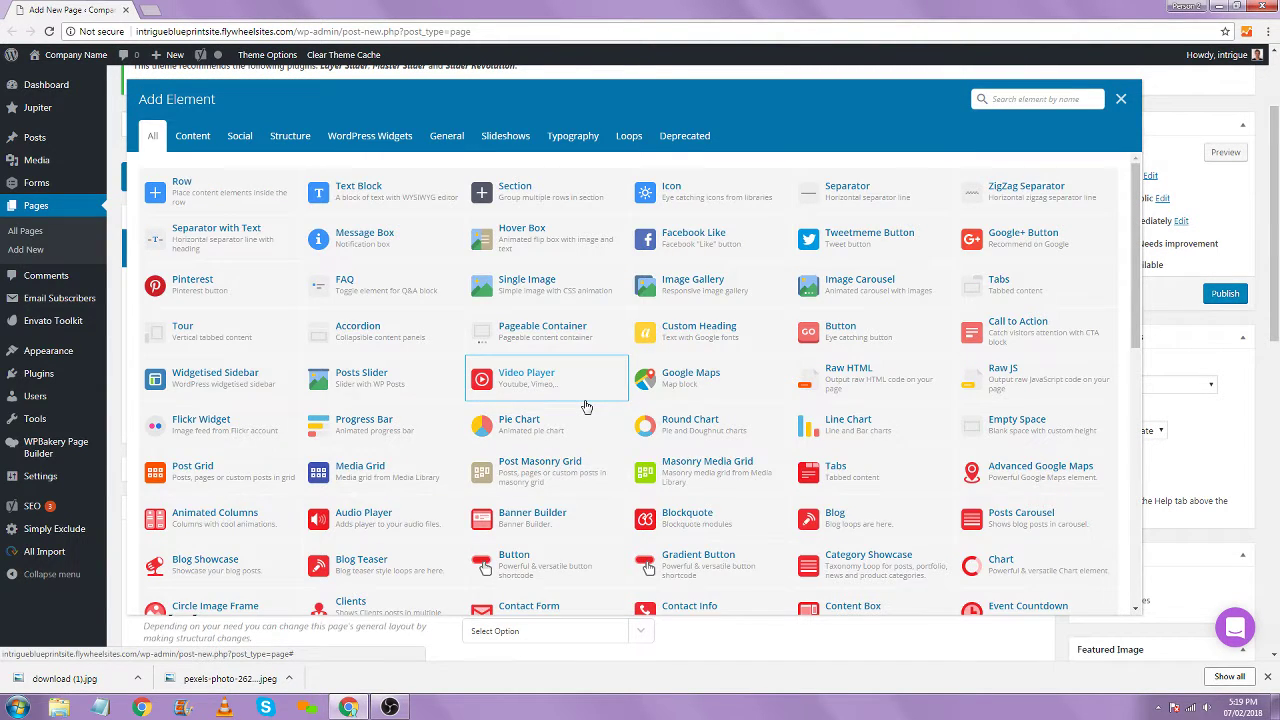
type("bl")
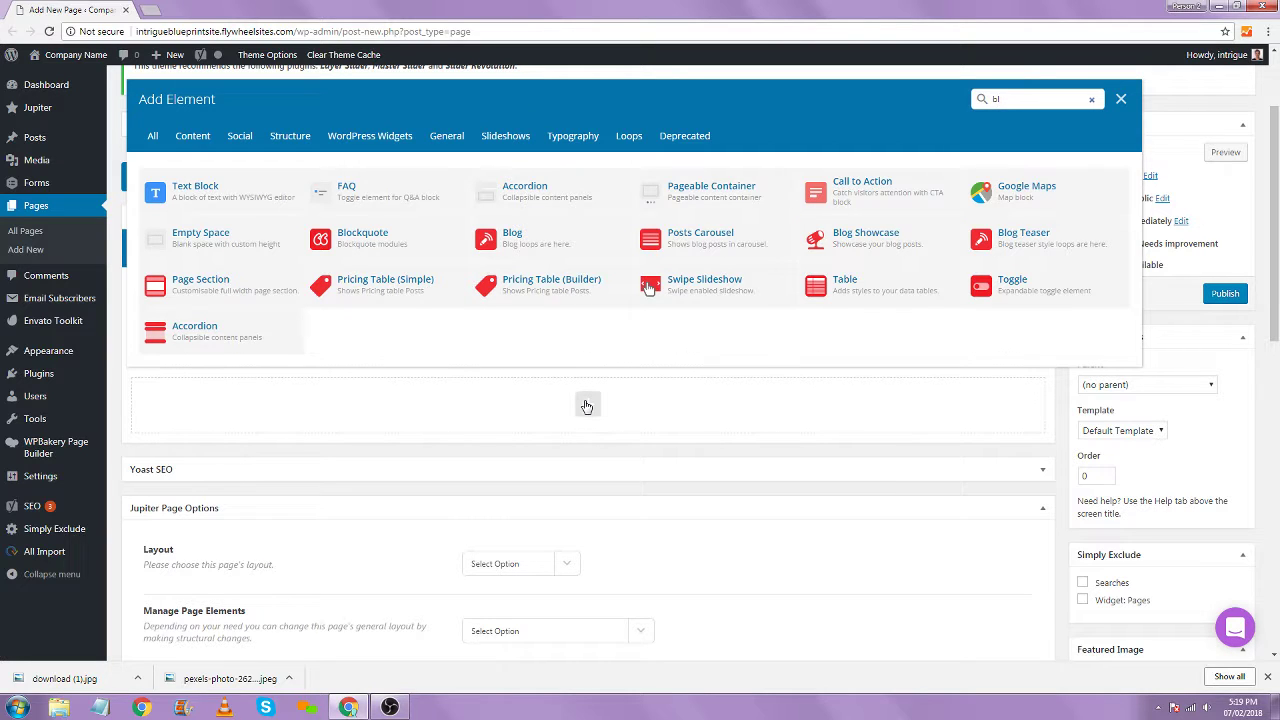
key("BackSpace")
key("BackSpace")
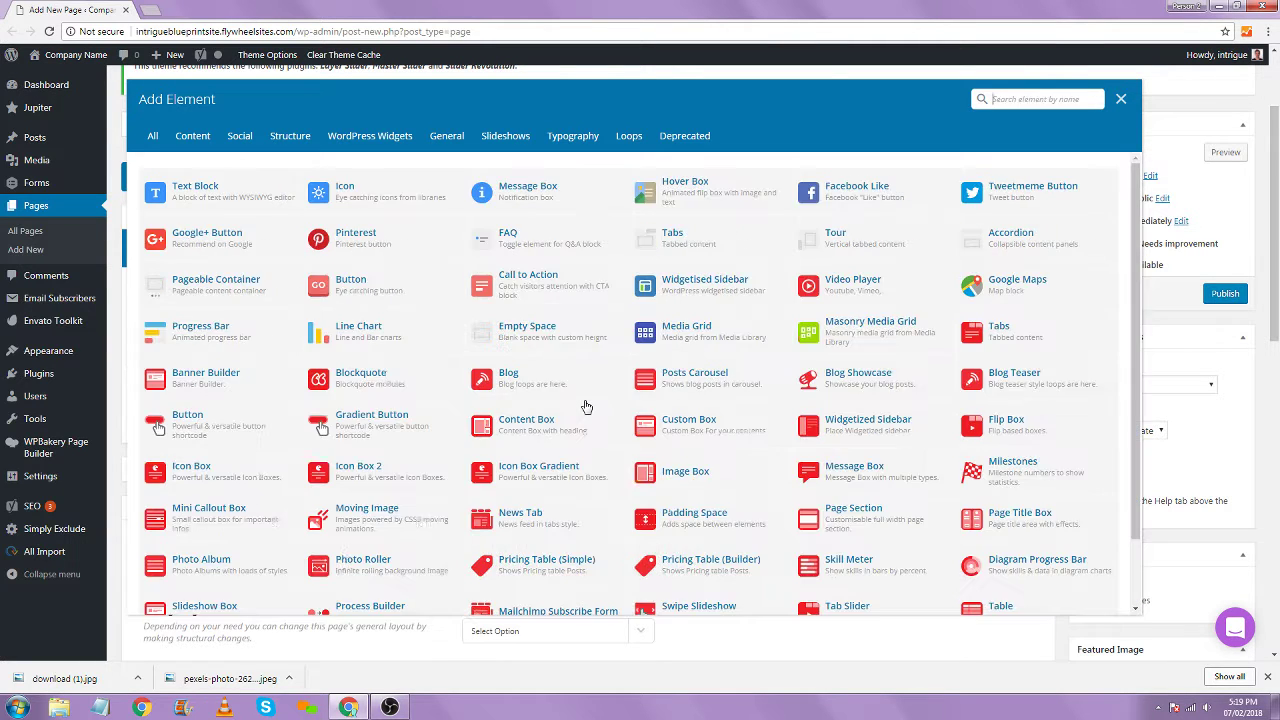
type("pos")
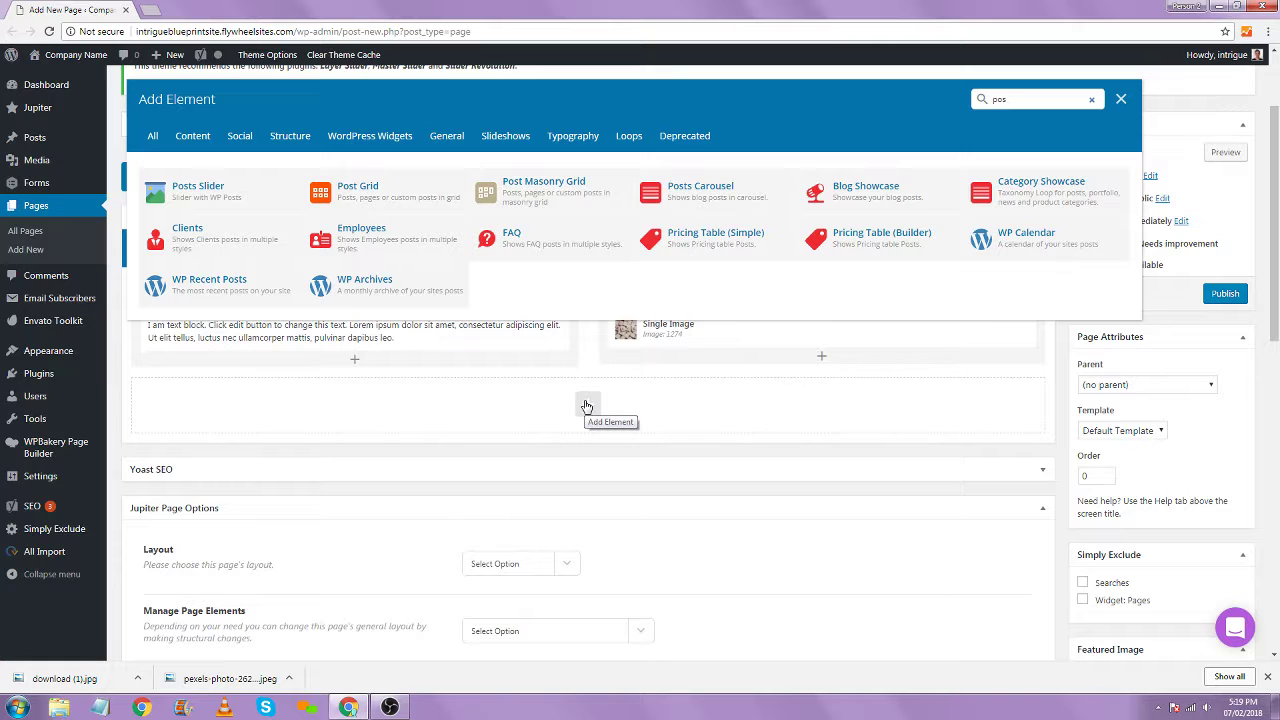
key("BackSpace")
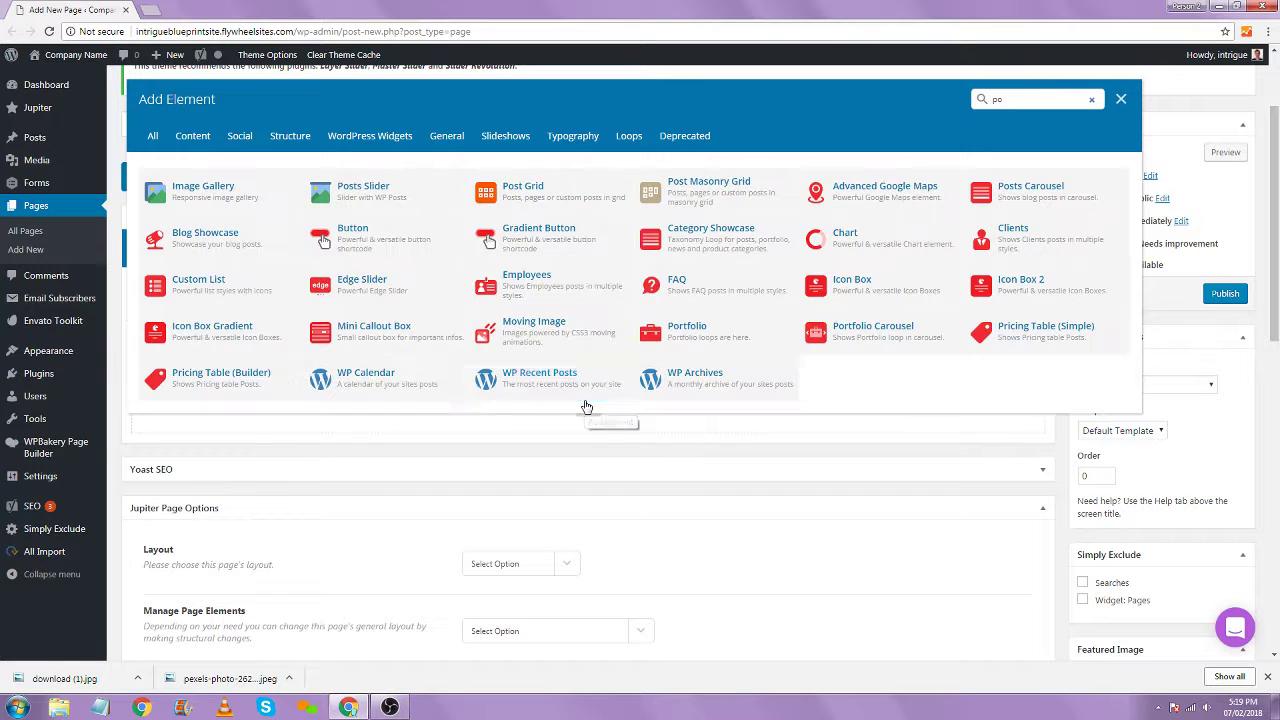
key("BackSpace")
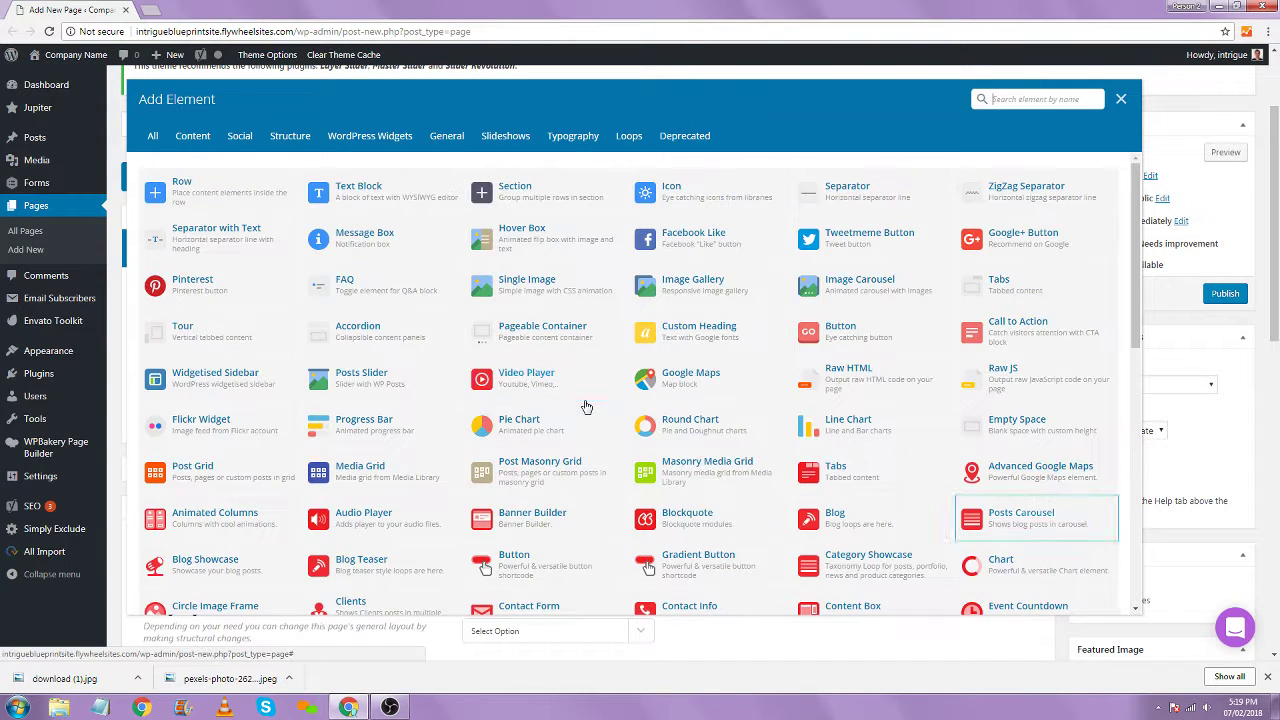
Browse the available elements, search for "blog", and add the Blog element in a new row beneath the two-column row
scroll(548, 411, "down", 2)
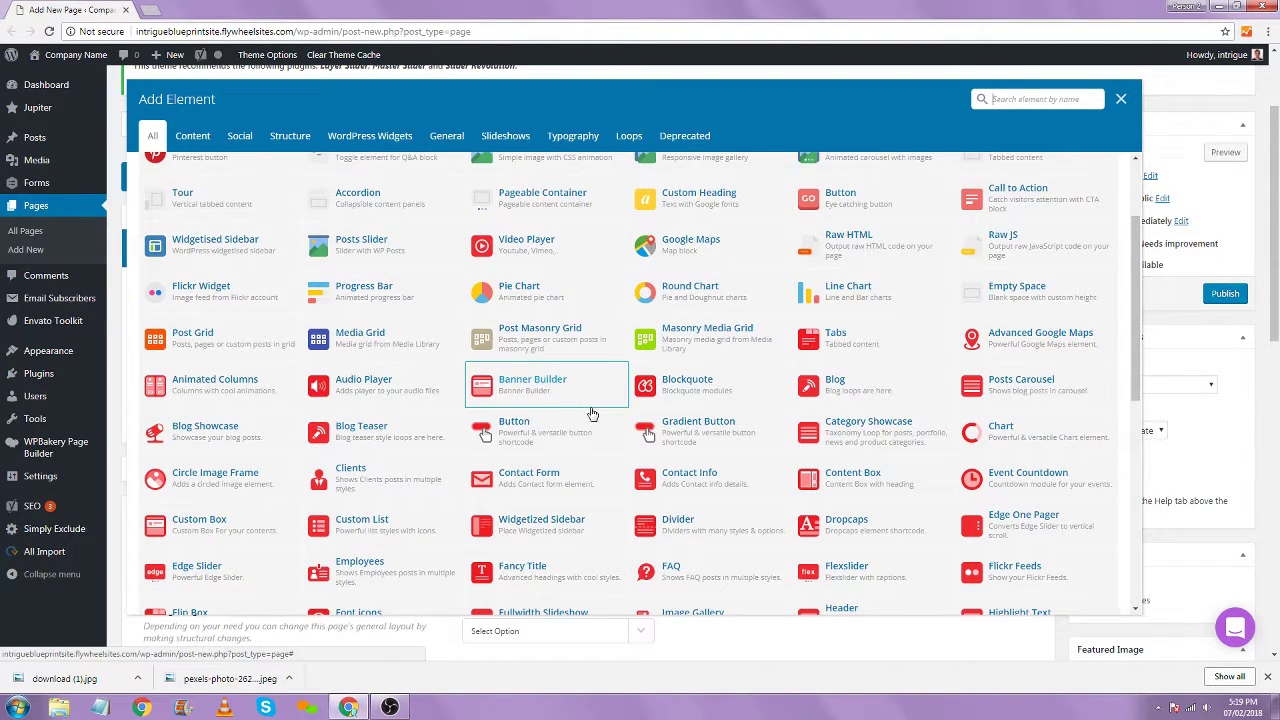
scroll(705, 425, "down", 1)
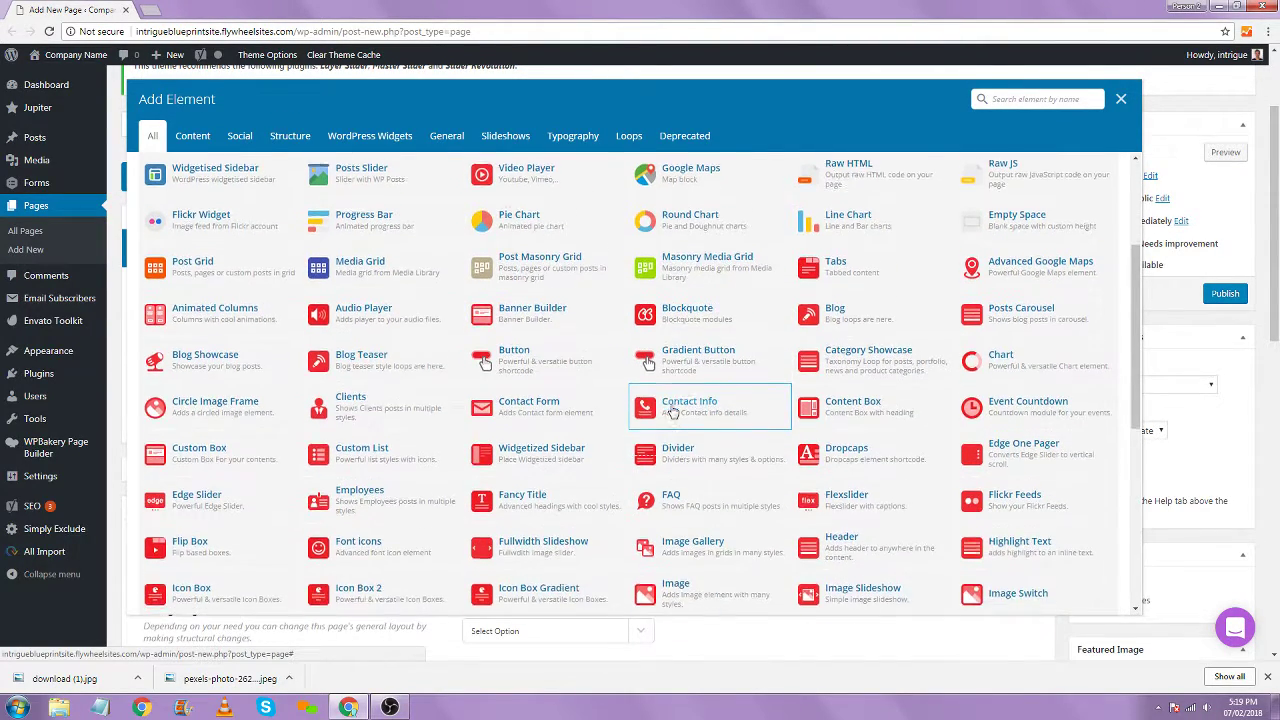
scroll(690, 420, "down", 1)
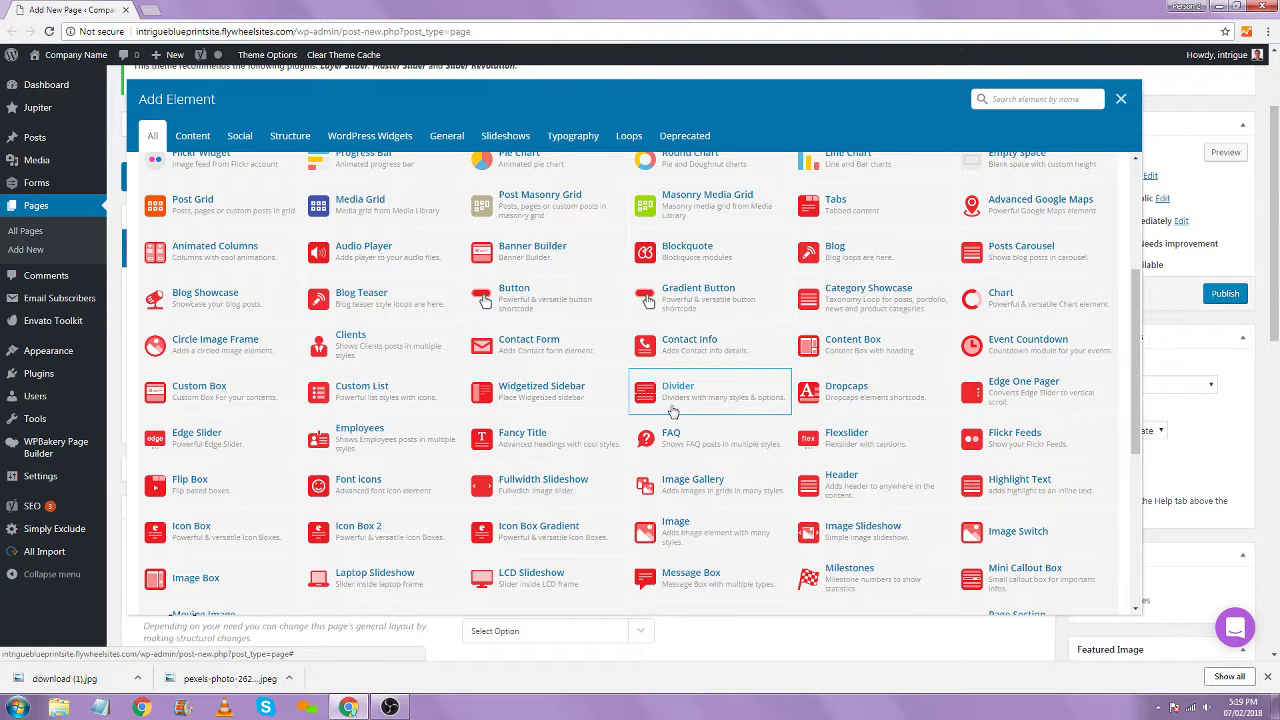
scroll(673, 412, "down", 1)
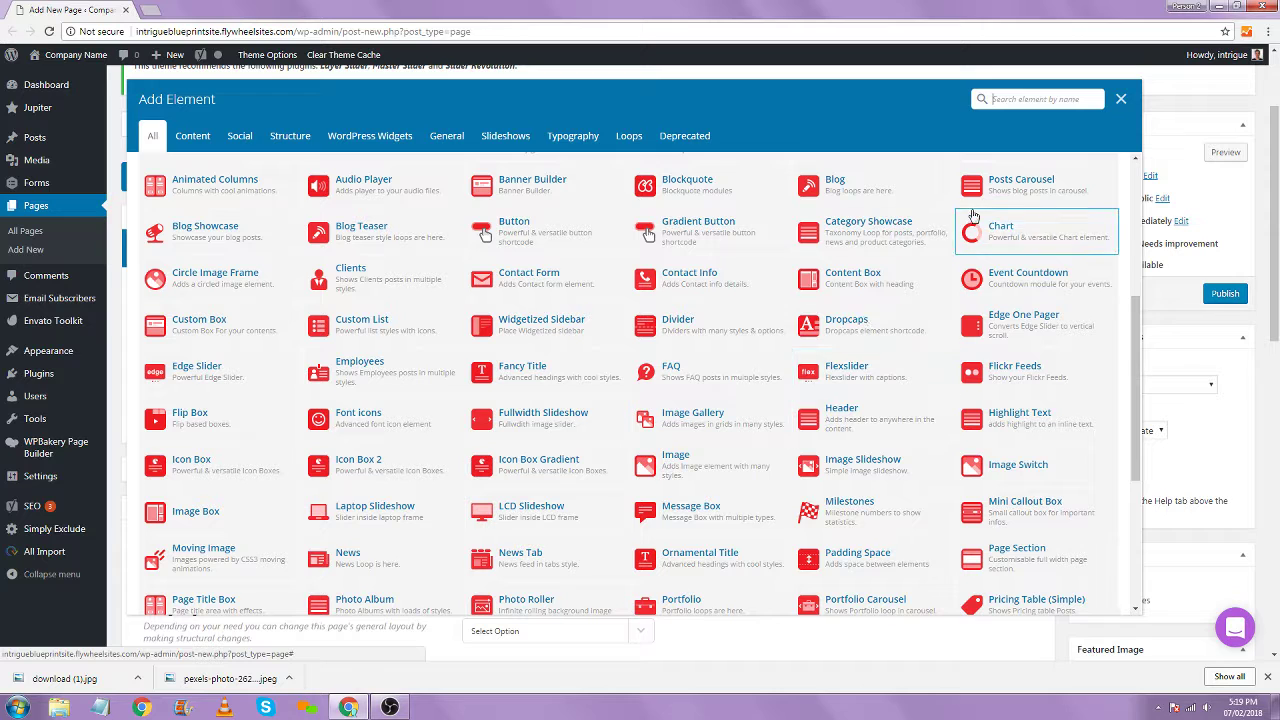
type("blog")
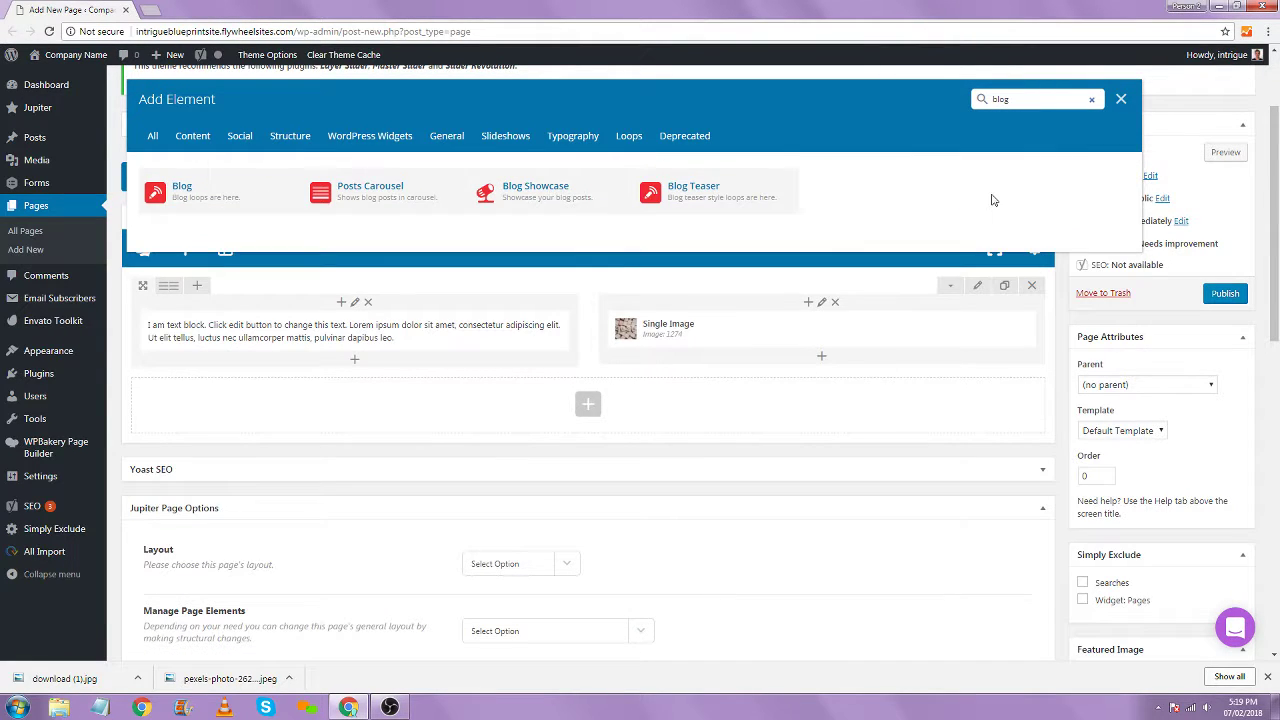
left_click(233, 190)
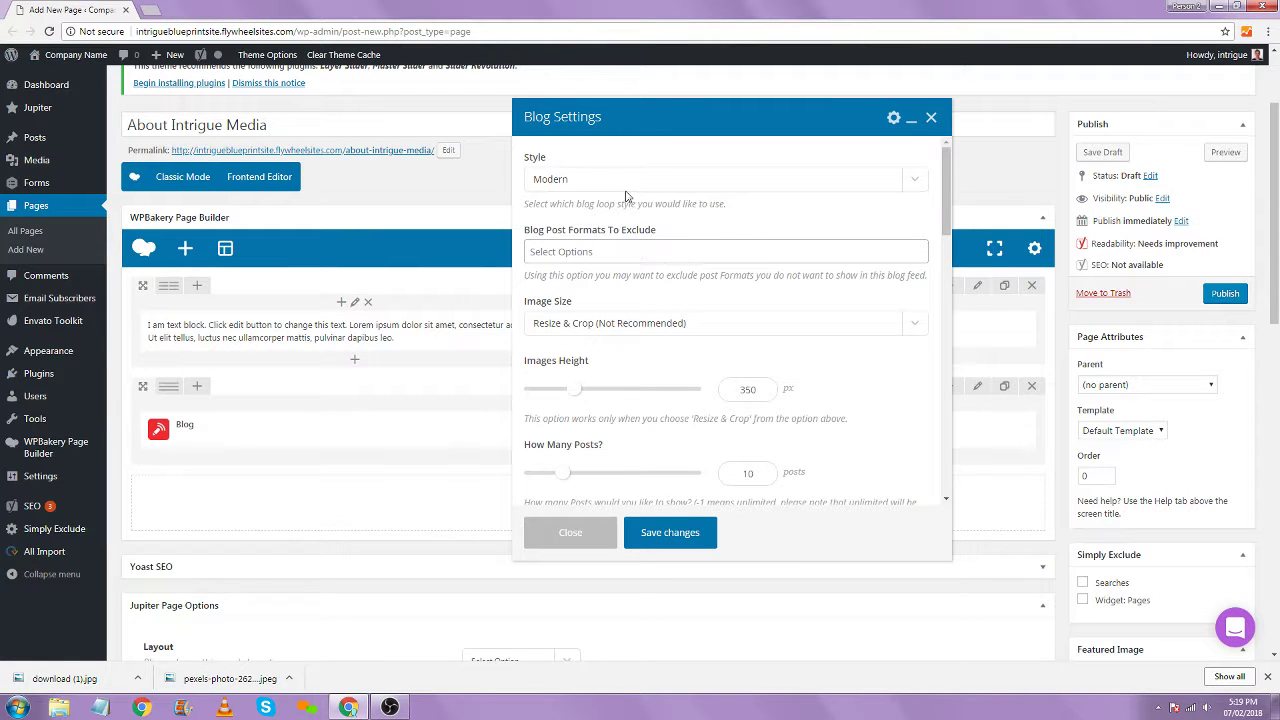
Choose the Modern style for the Blog element, limit it to the Careers category, and save its settings
left_click(626, 182)
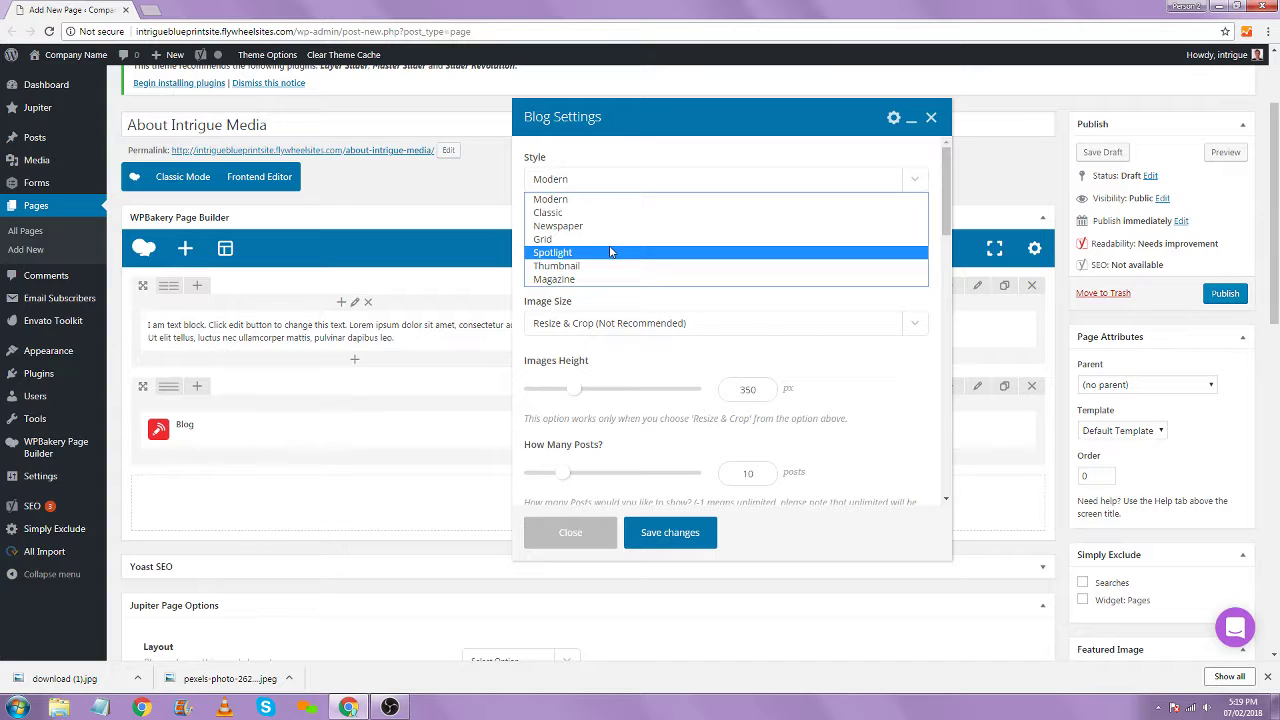
left_click(578, 202)
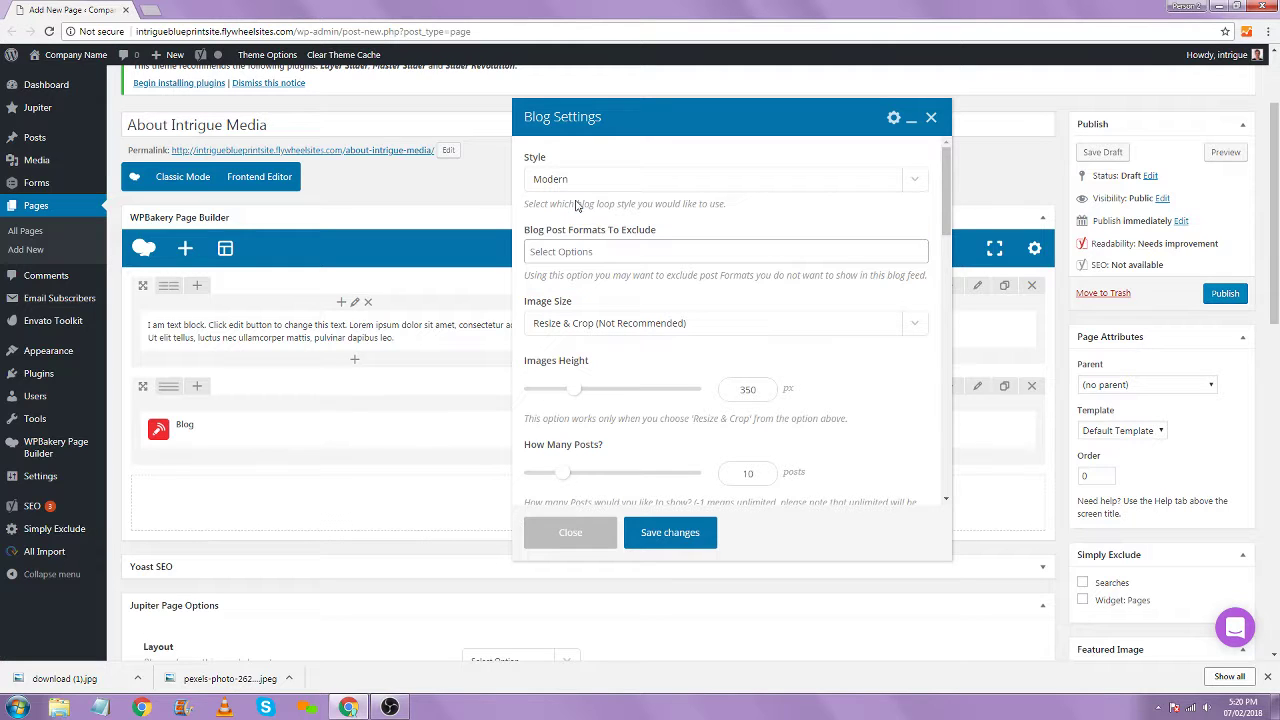
scroll(790, 410, "down", 1)
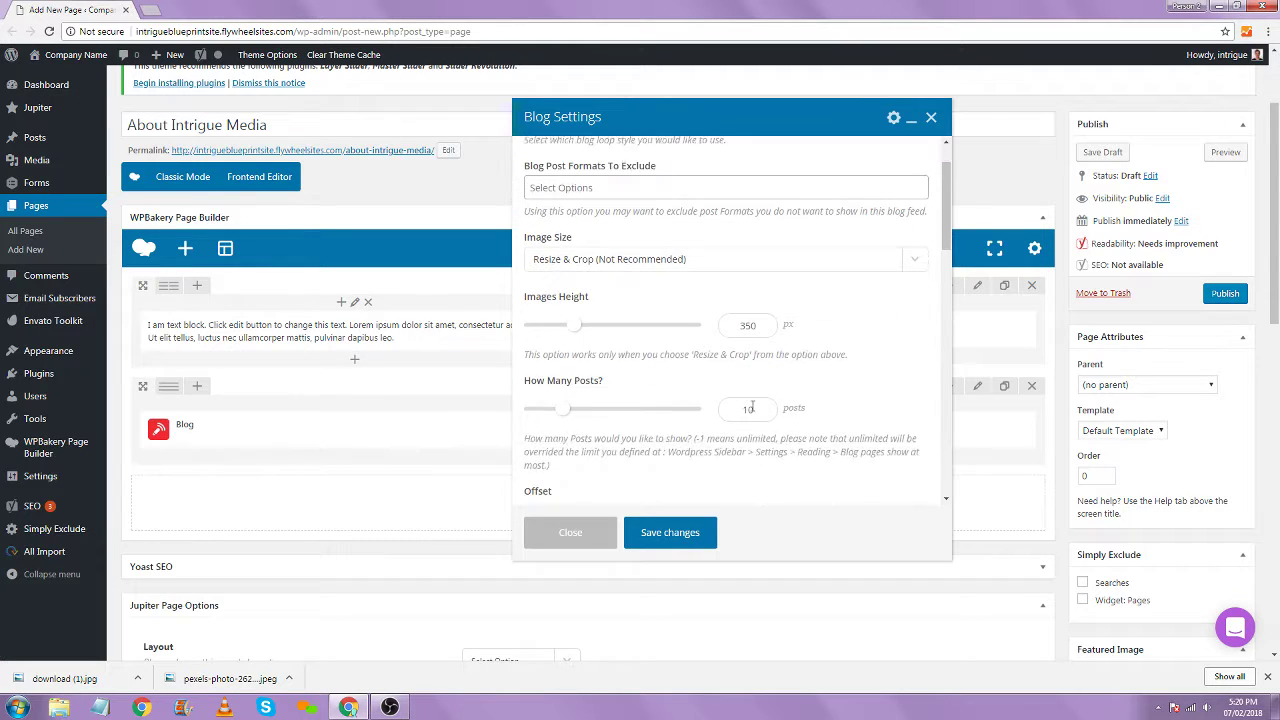
scroll(760, 405, "up", 1)
scroll(760, 401, "down", 1)
scroll(760, 401, "down", 3)
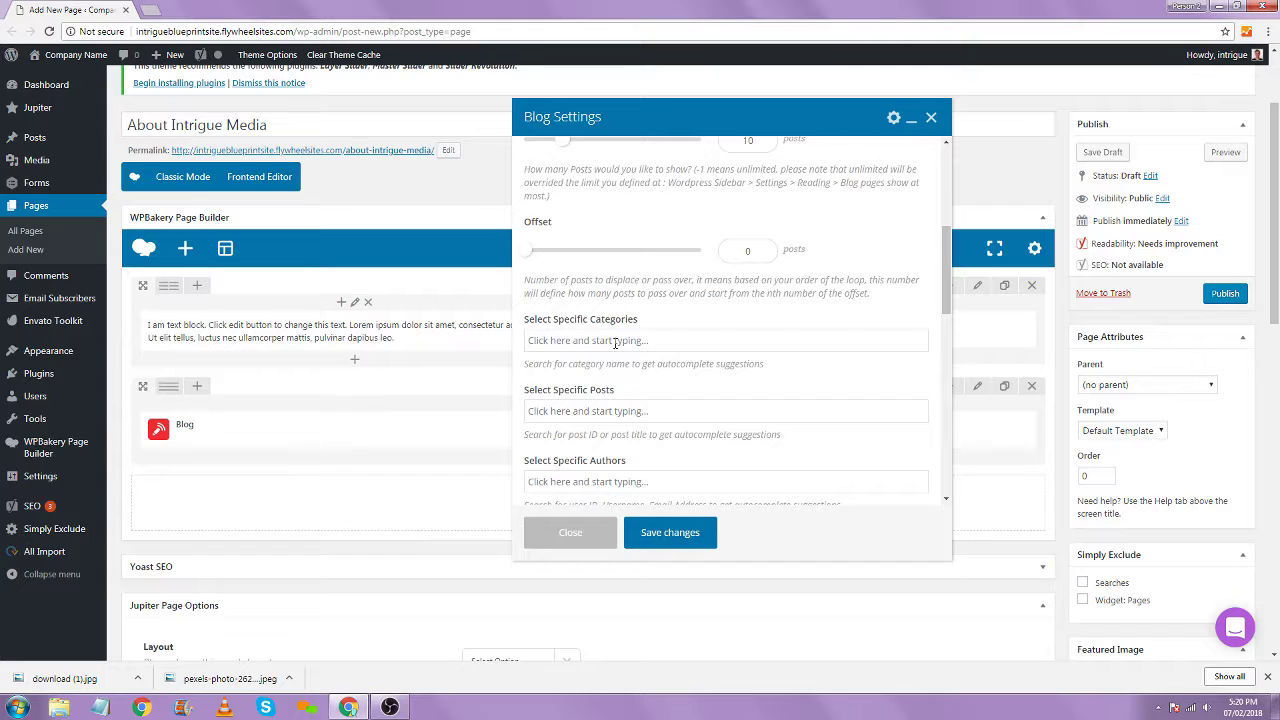
type("careers")
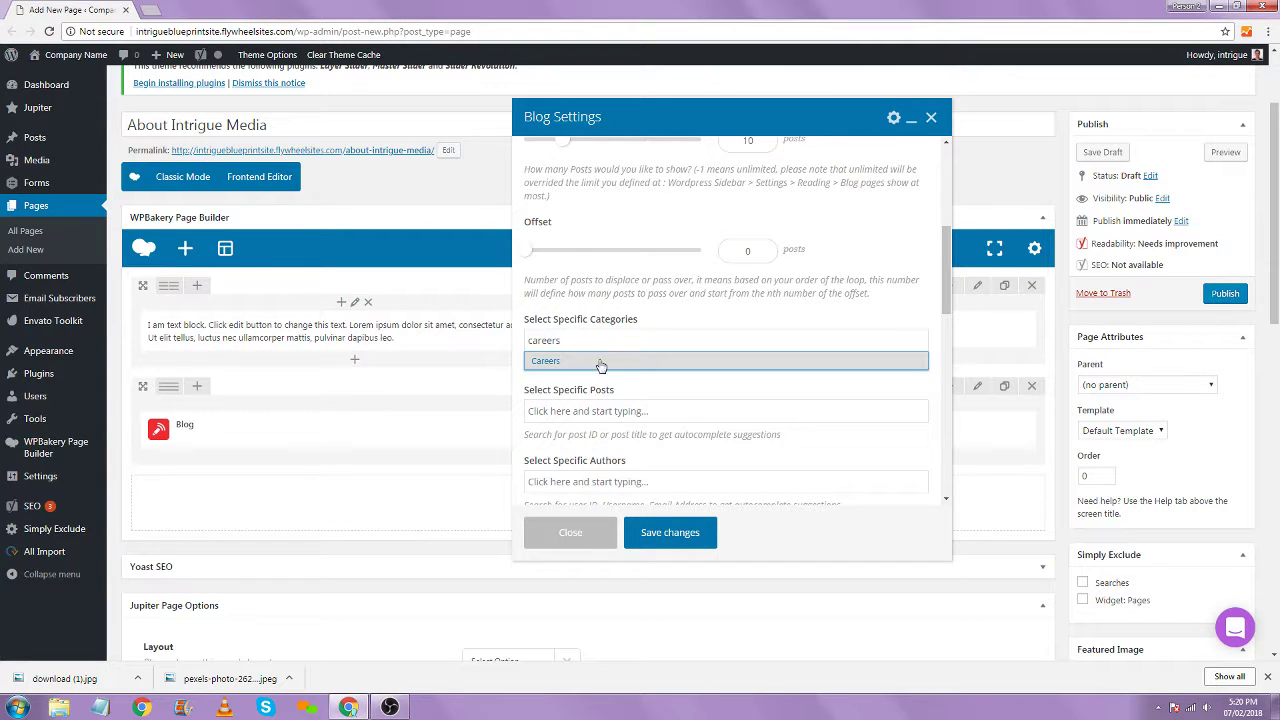
left_click(589, 362)
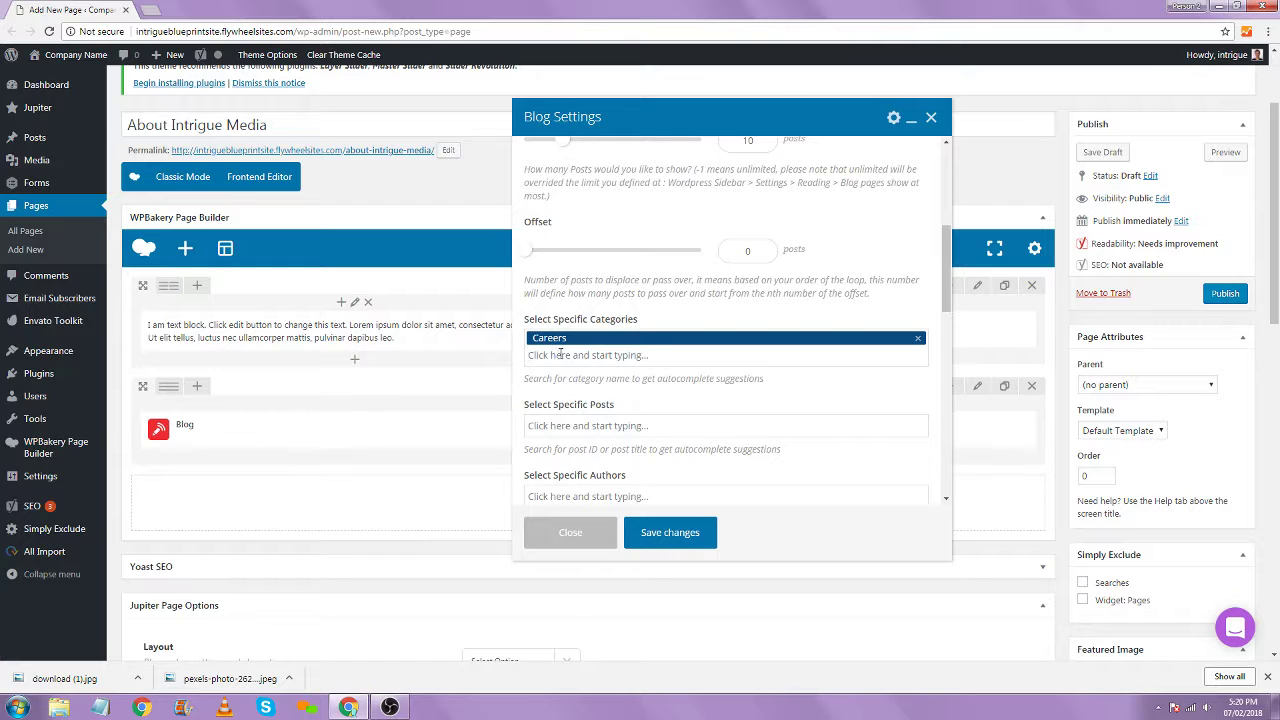
left_click(663, 532)
Preview the page, examine the blog post beneath the text and image, compare it with the editor layout, and close the preview
left_click(1226, 152)
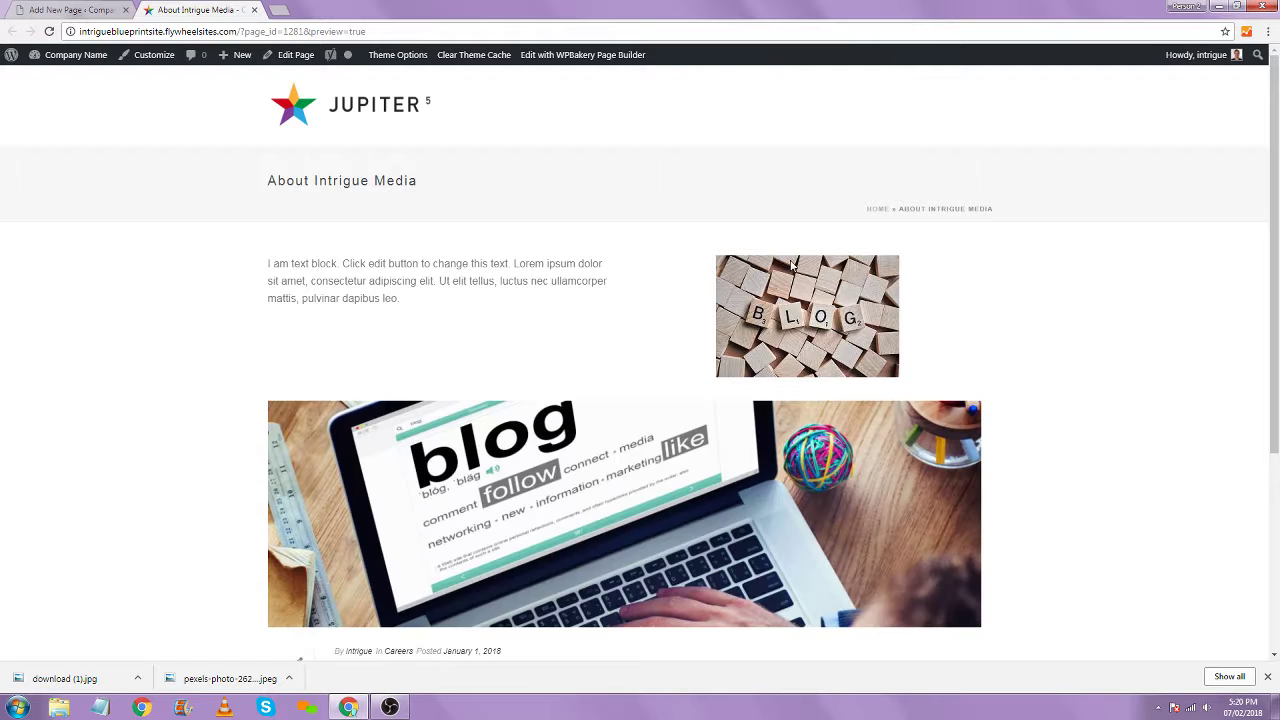
scroll(678, 621, "down", 3)
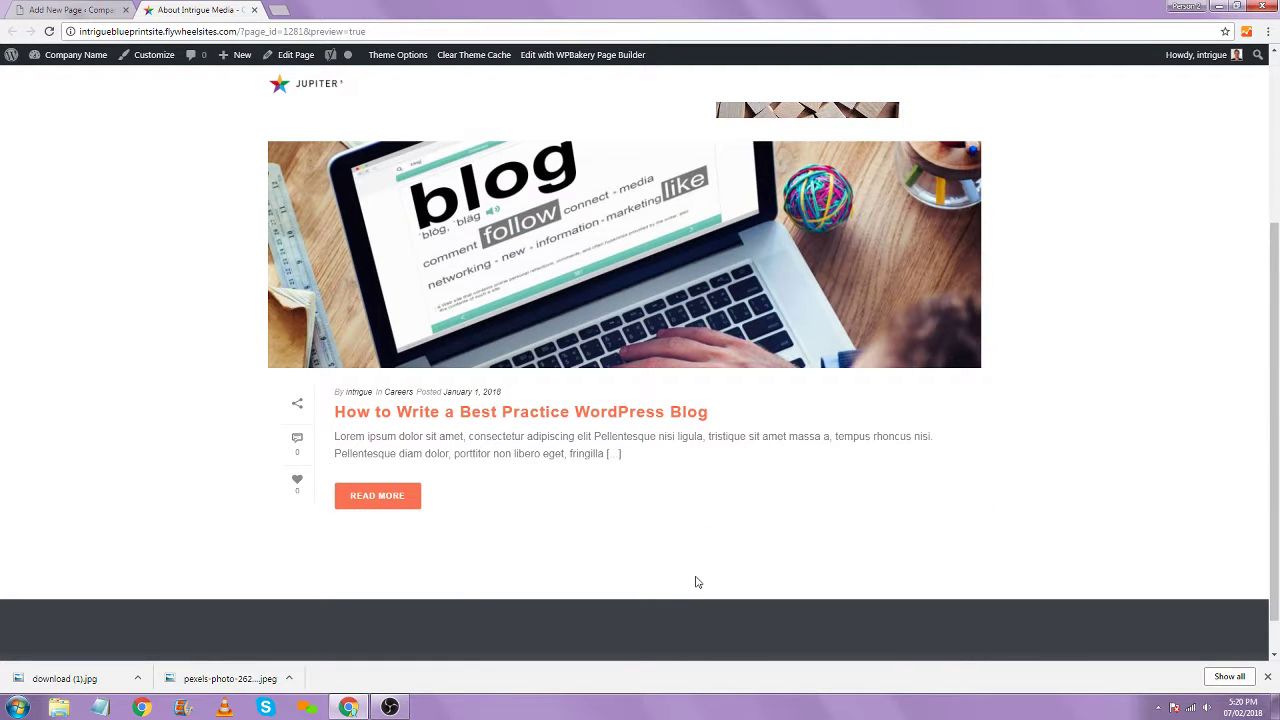
scroll(677, 506, "up", 1)
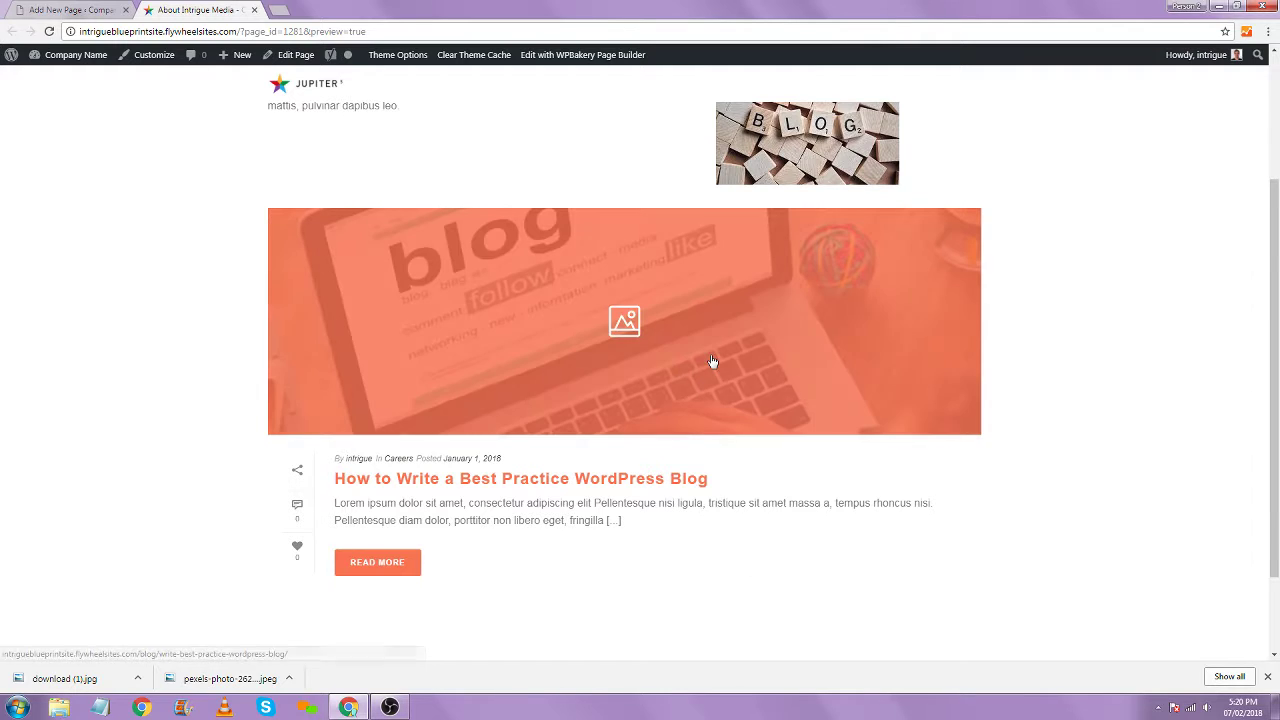
scroll(713, 366, "up", 2)
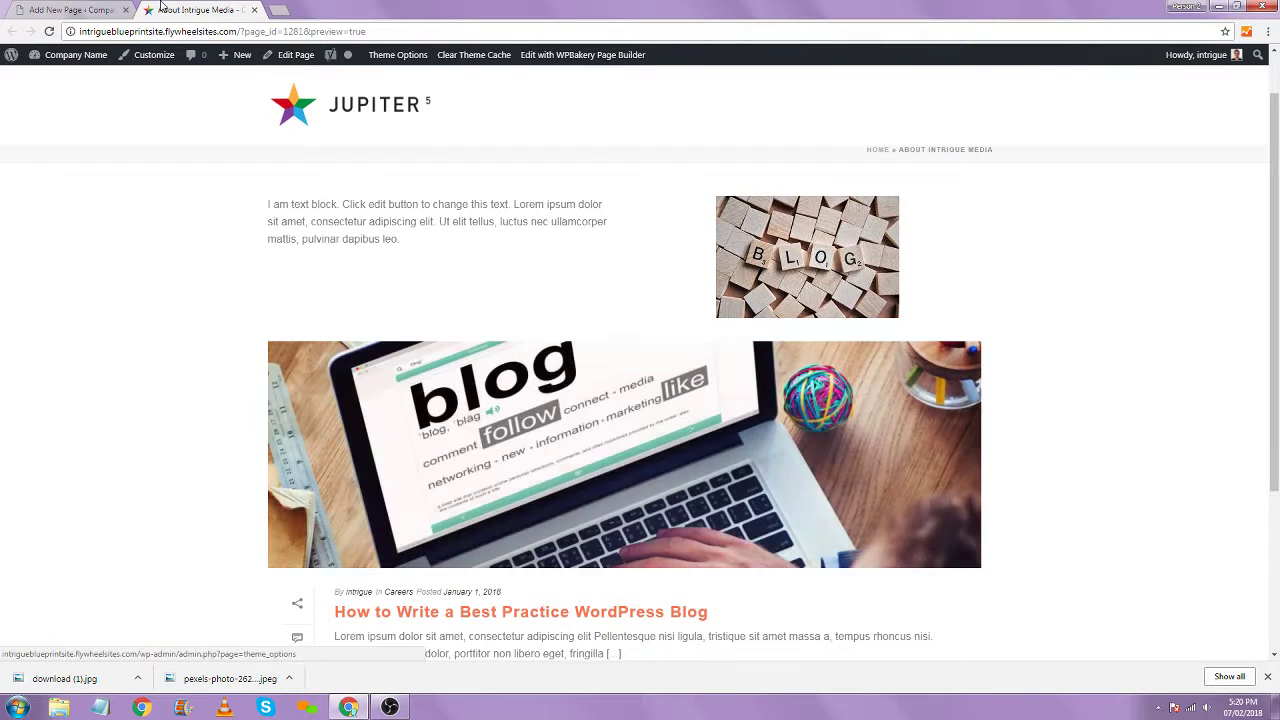
left_click(50, 9)
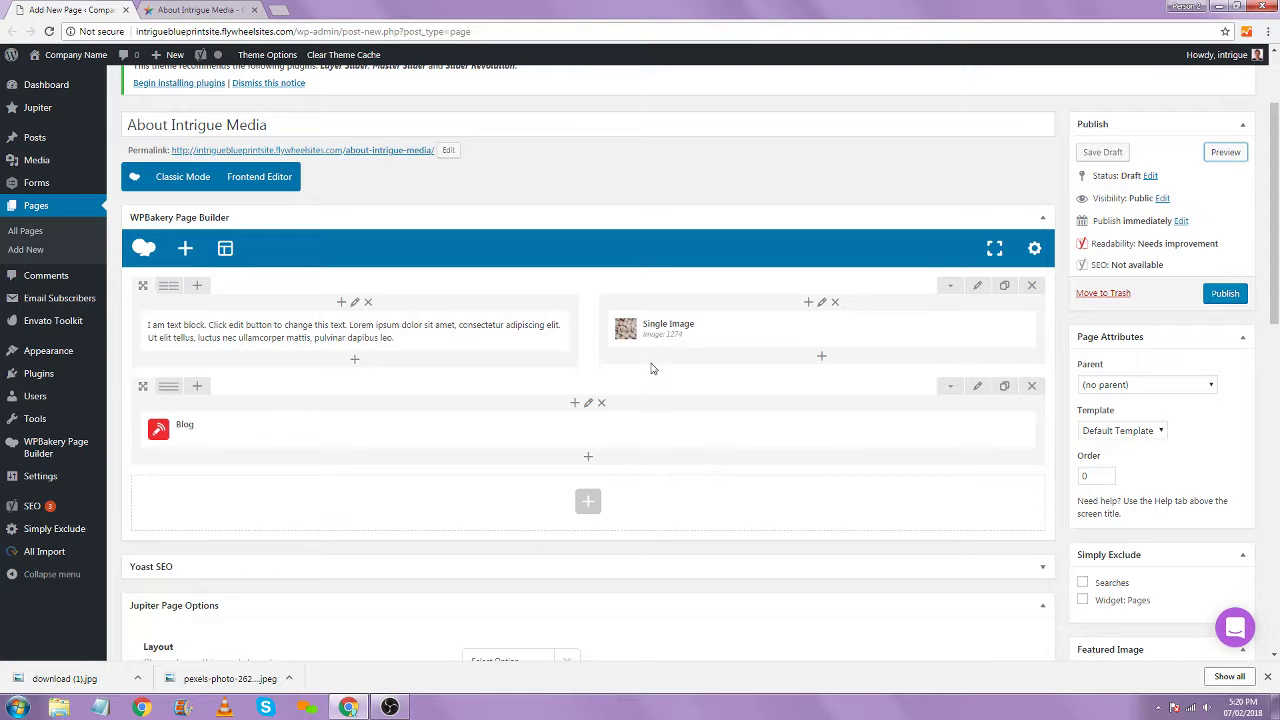
left_click(185, 10)
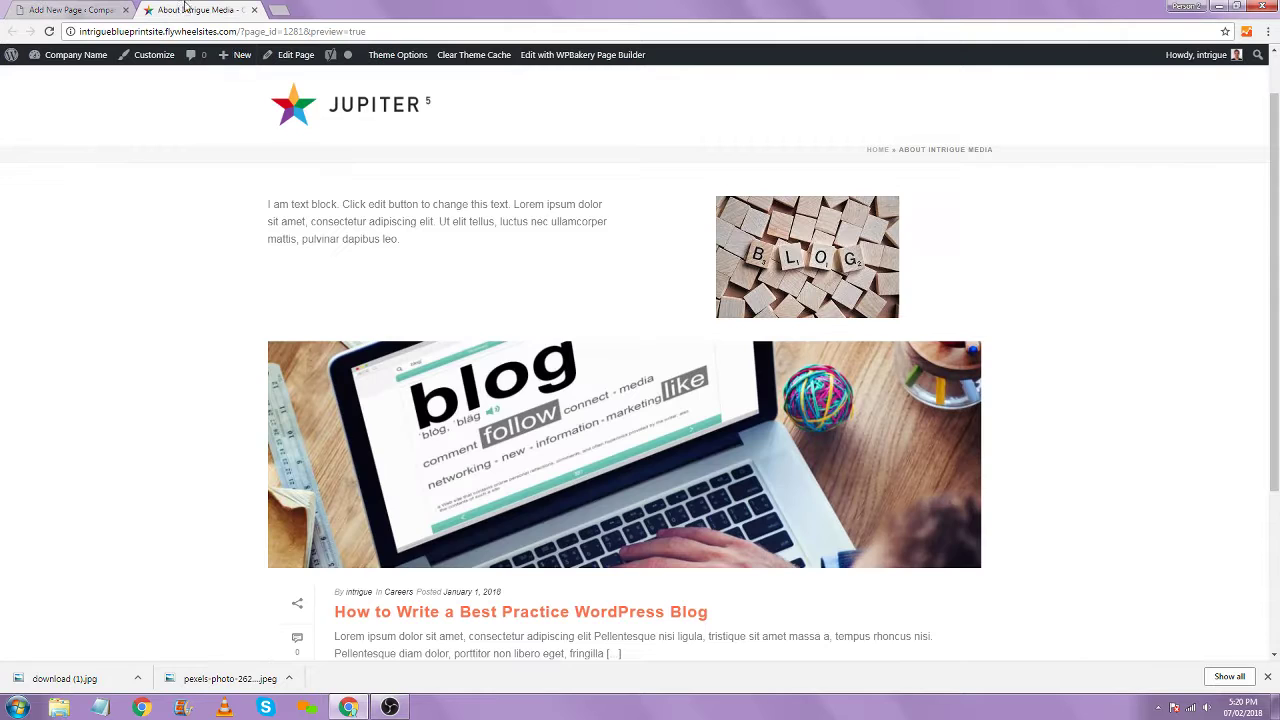
scroll(608, 409, "down", 2)
scroll(610, 410, "up", 1)
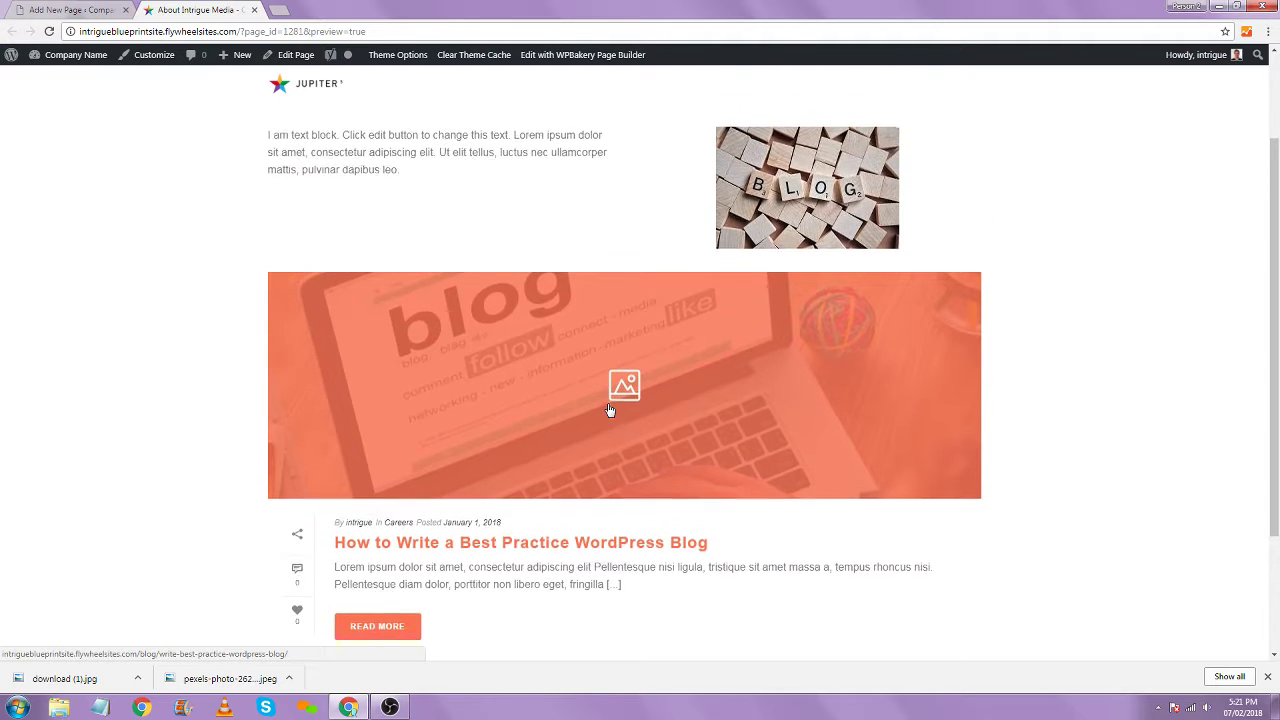
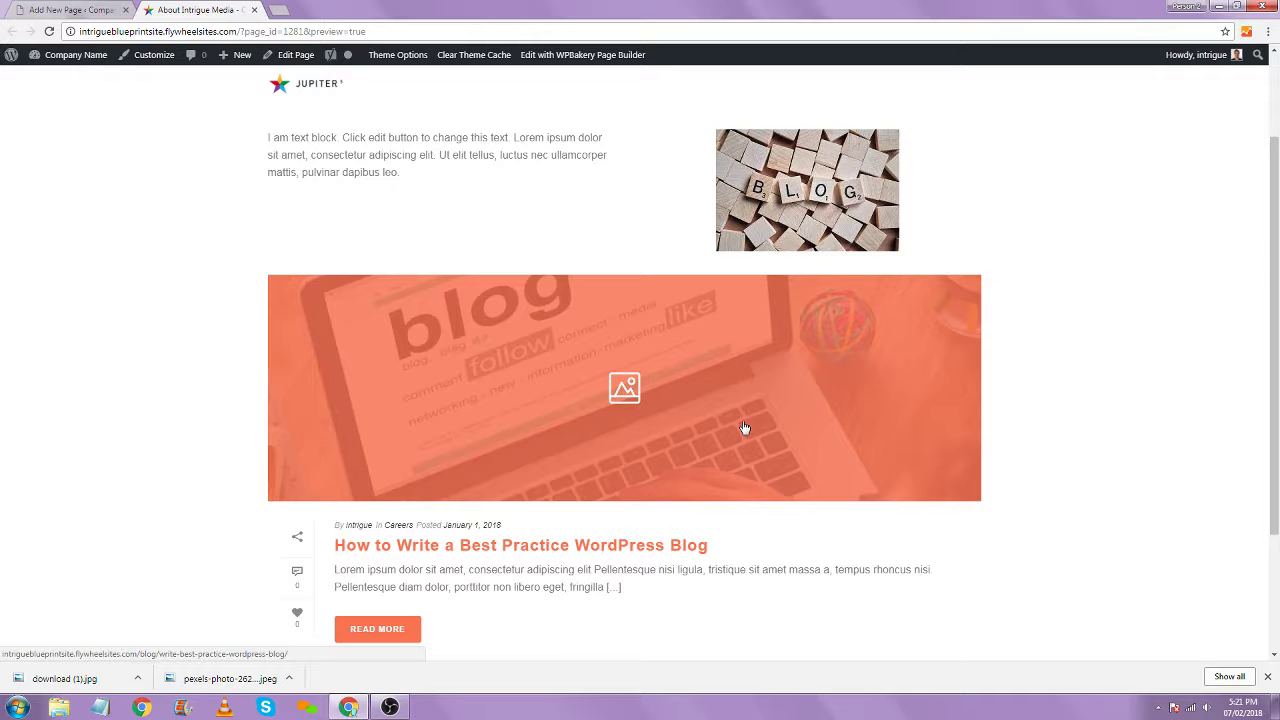
middle_click(200, 9)
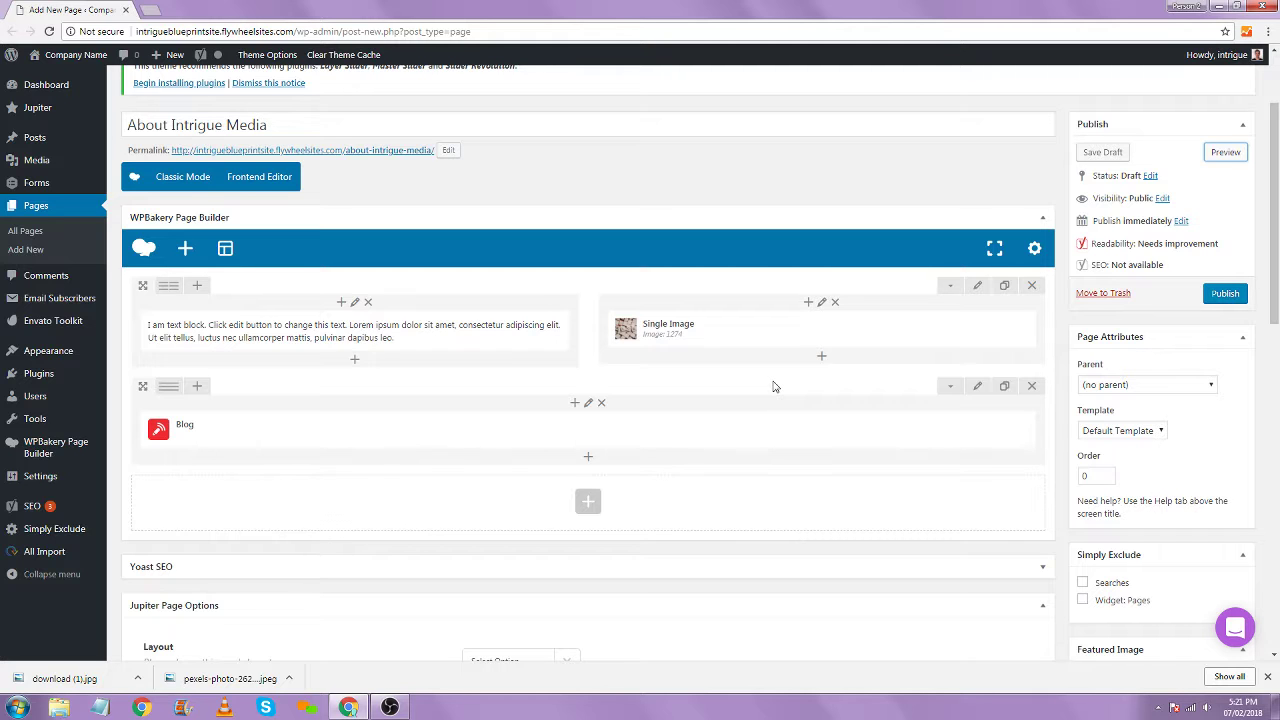
Add a Page Section element below the Blog row
left_click(588, 506)
type("sec")
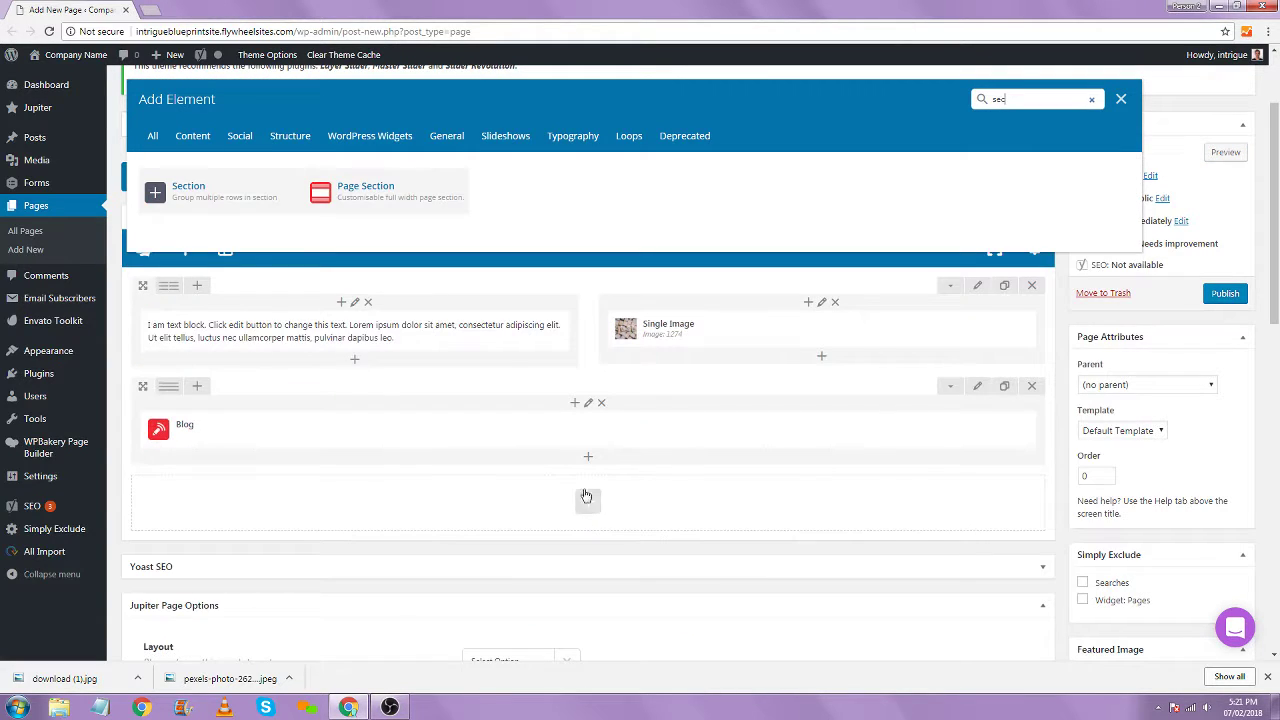
left_click(400, 195)
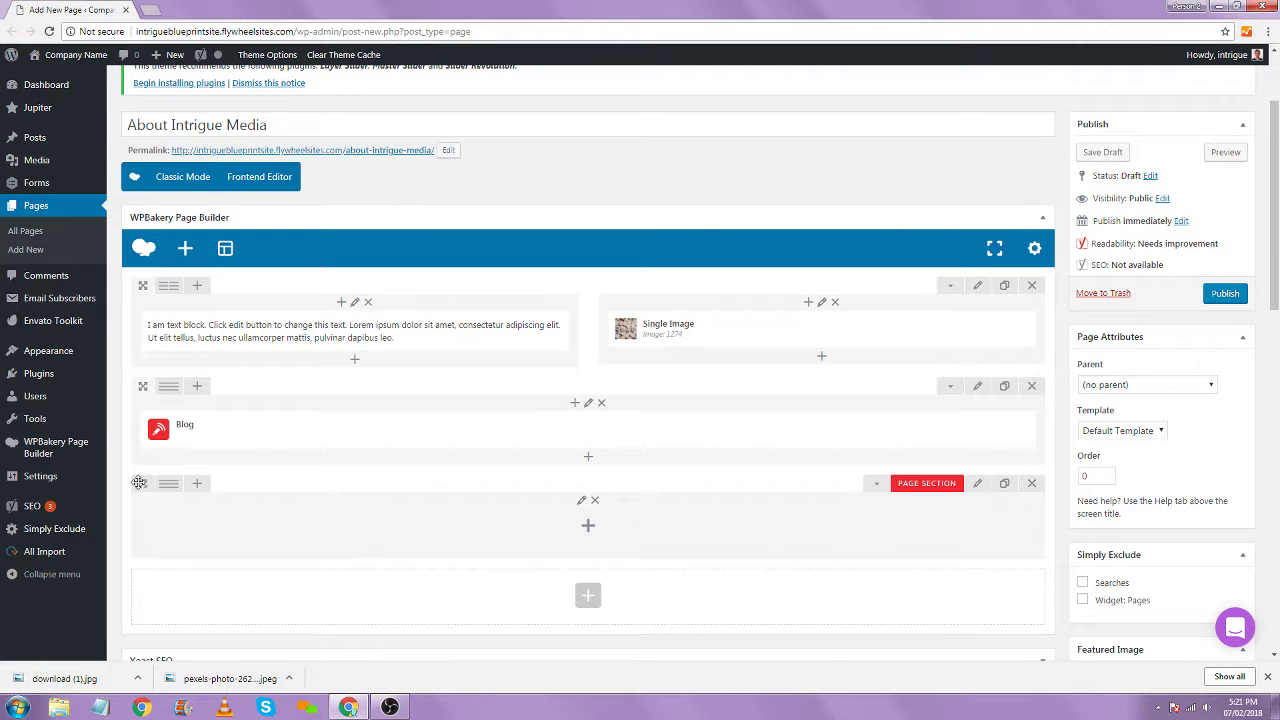
Move the Page Section above all other rows and place the image column before the text column
left_click_drag(142, 483, 154, 285)
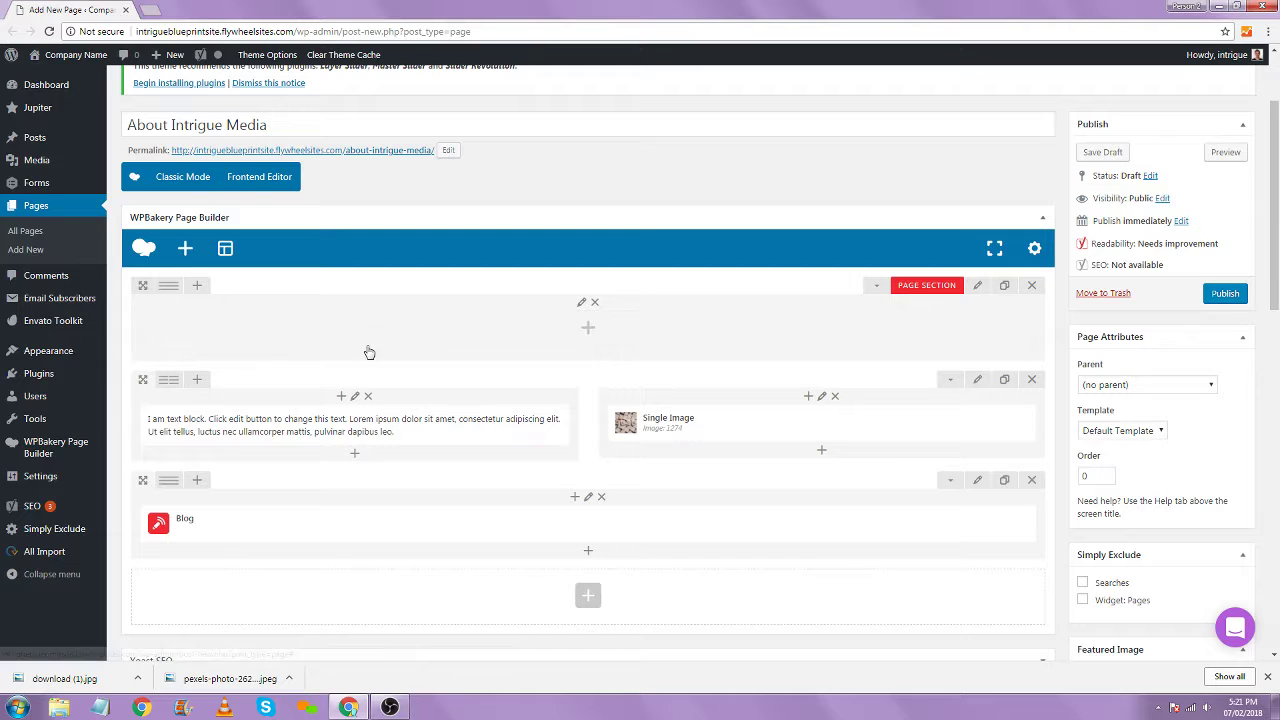
left_click_drag(711, 400, 262, 394)
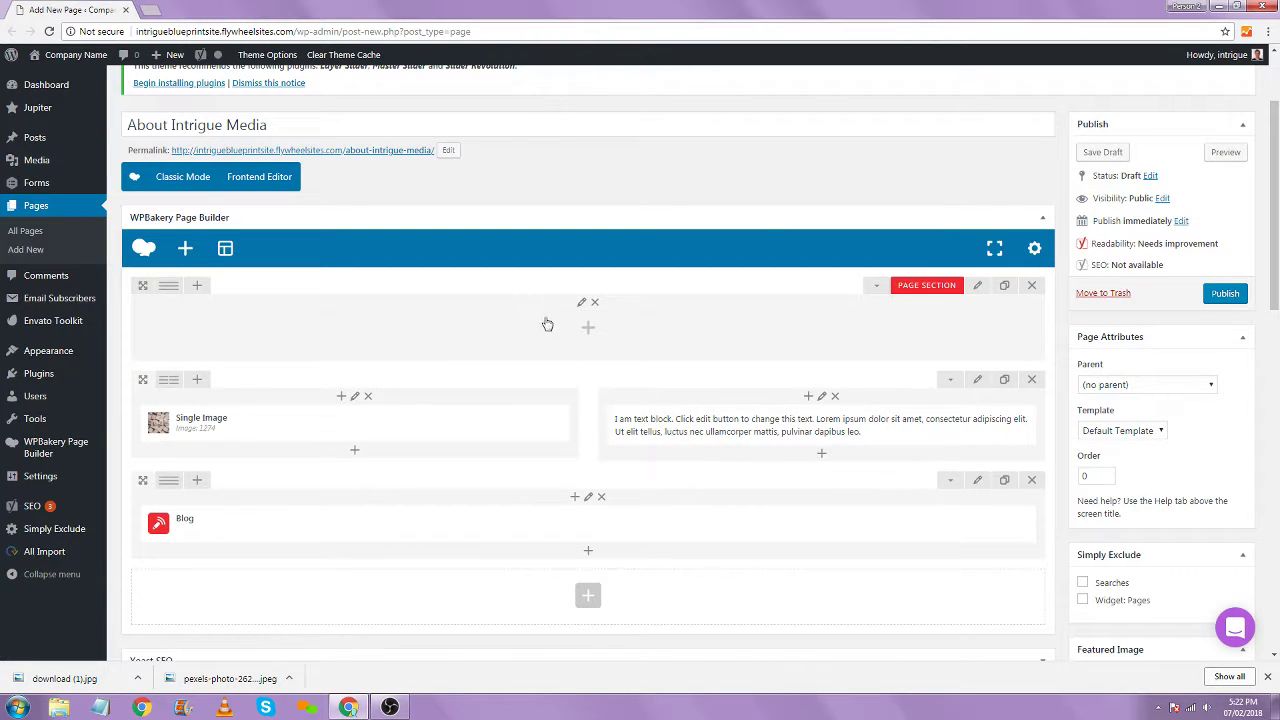
Set the Page Section's background image to the laptop picture with the word "blog" from the media library
left_click(978, 292)
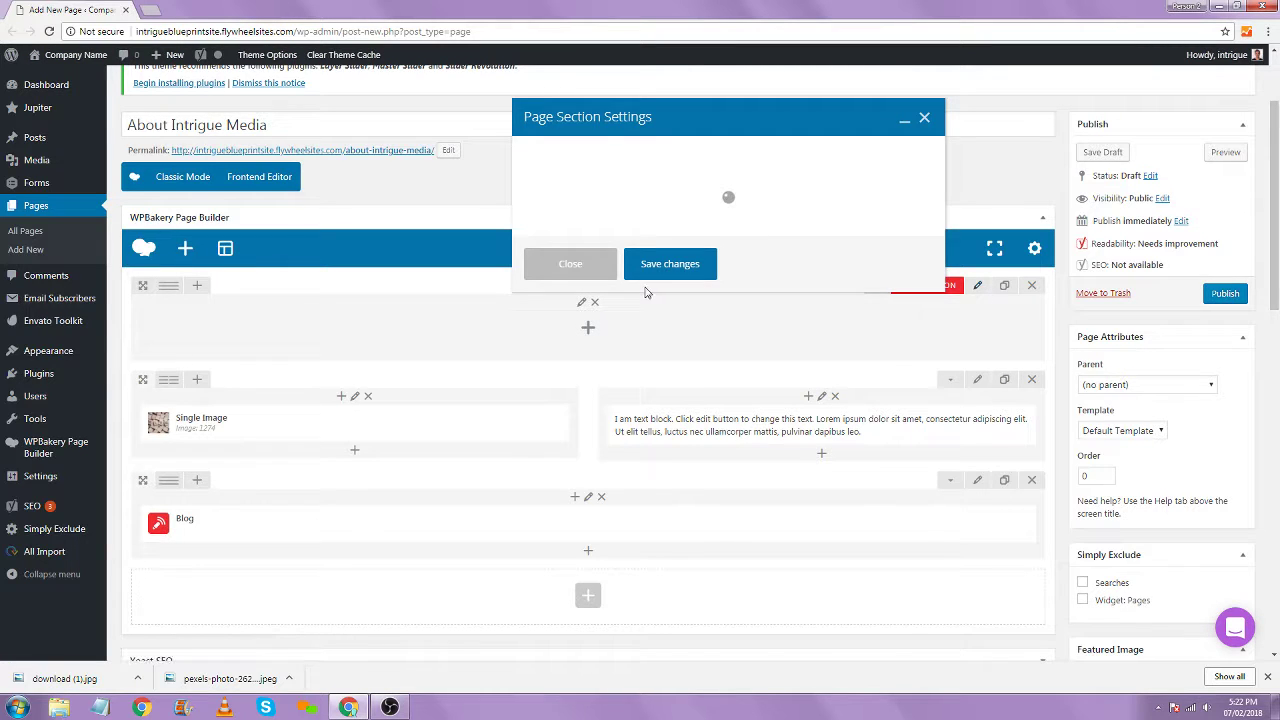
left_click(830, 381)
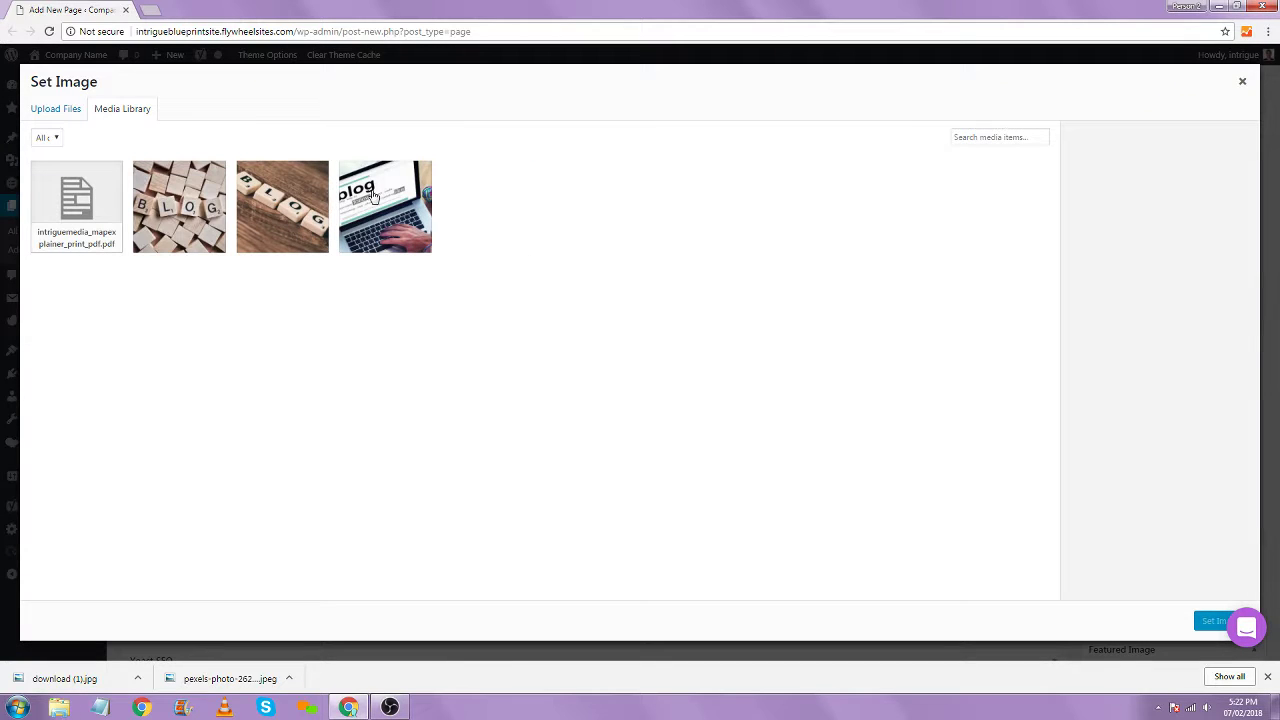
left_click(378, 198)
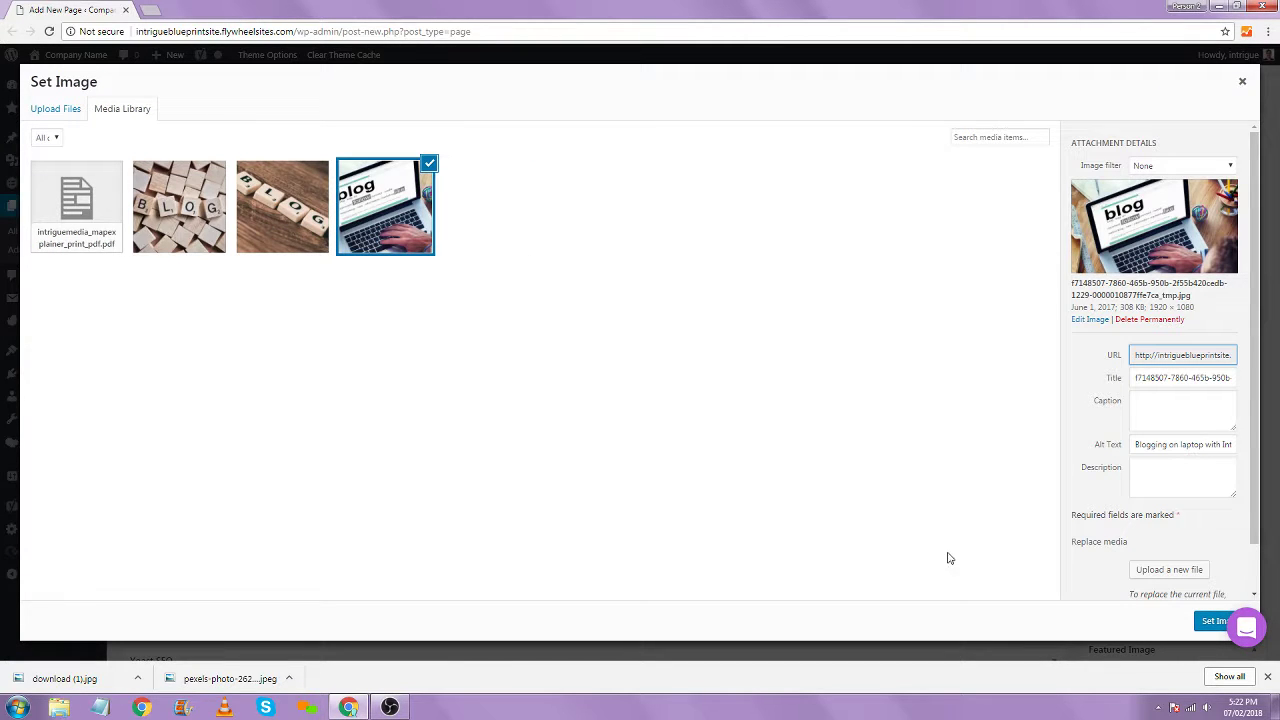
left_click(1218, 622)
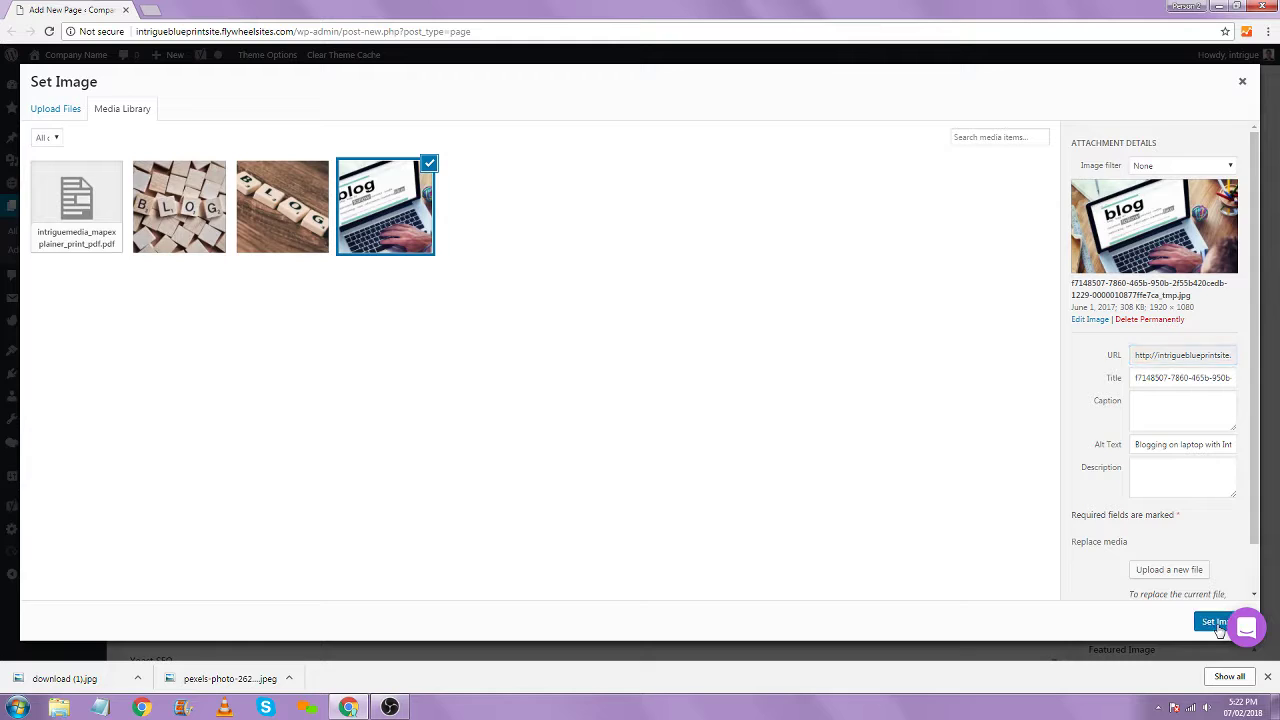
Set the section's background position to Center Center, choose No Repeat, and enable Cover Whole Background
scroll(750, 422, "down", 1)
scroll(750, 422, "down", 5)
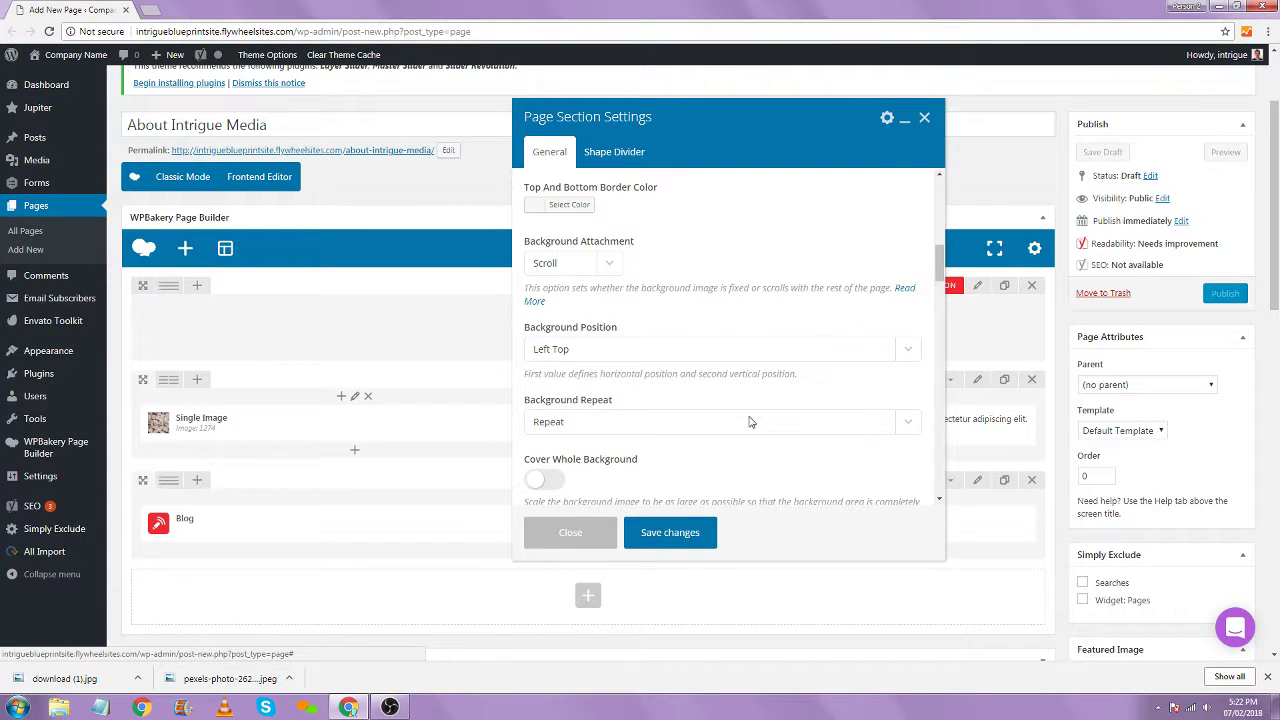
scroll(750, 422, "down", 3)
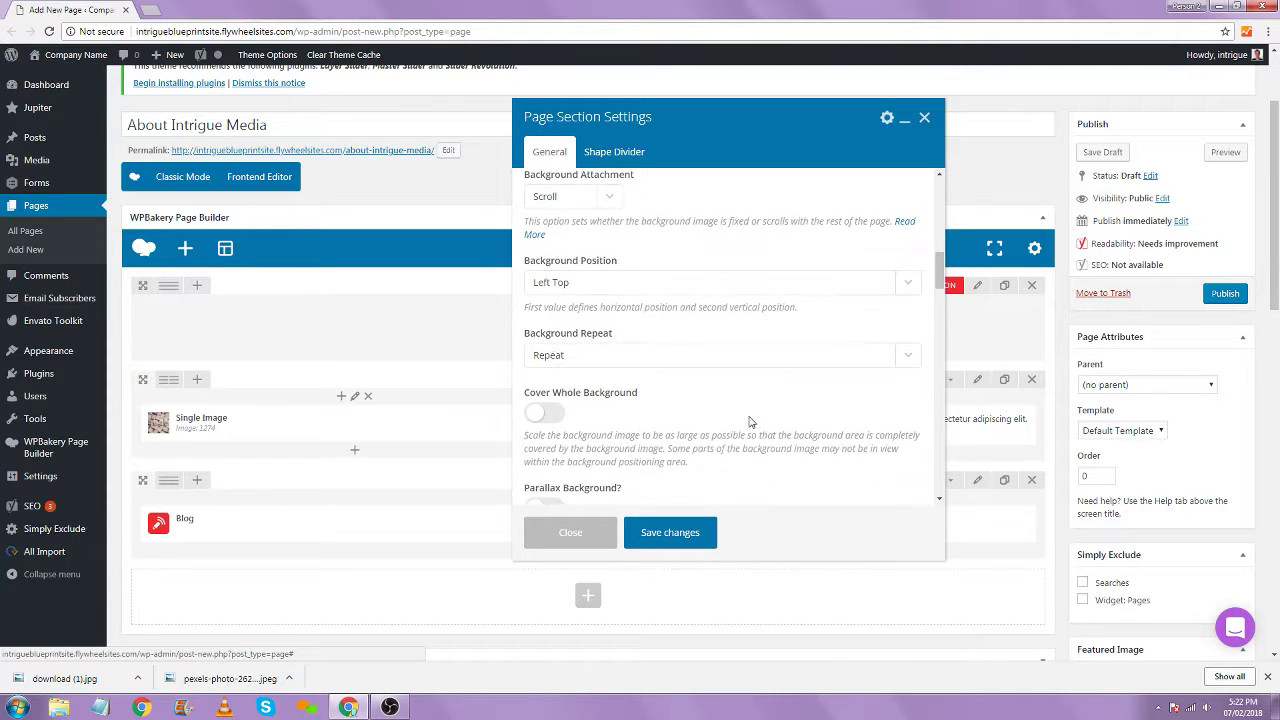
scroll(628, 352, "up", 2)
left_click(614, 287)
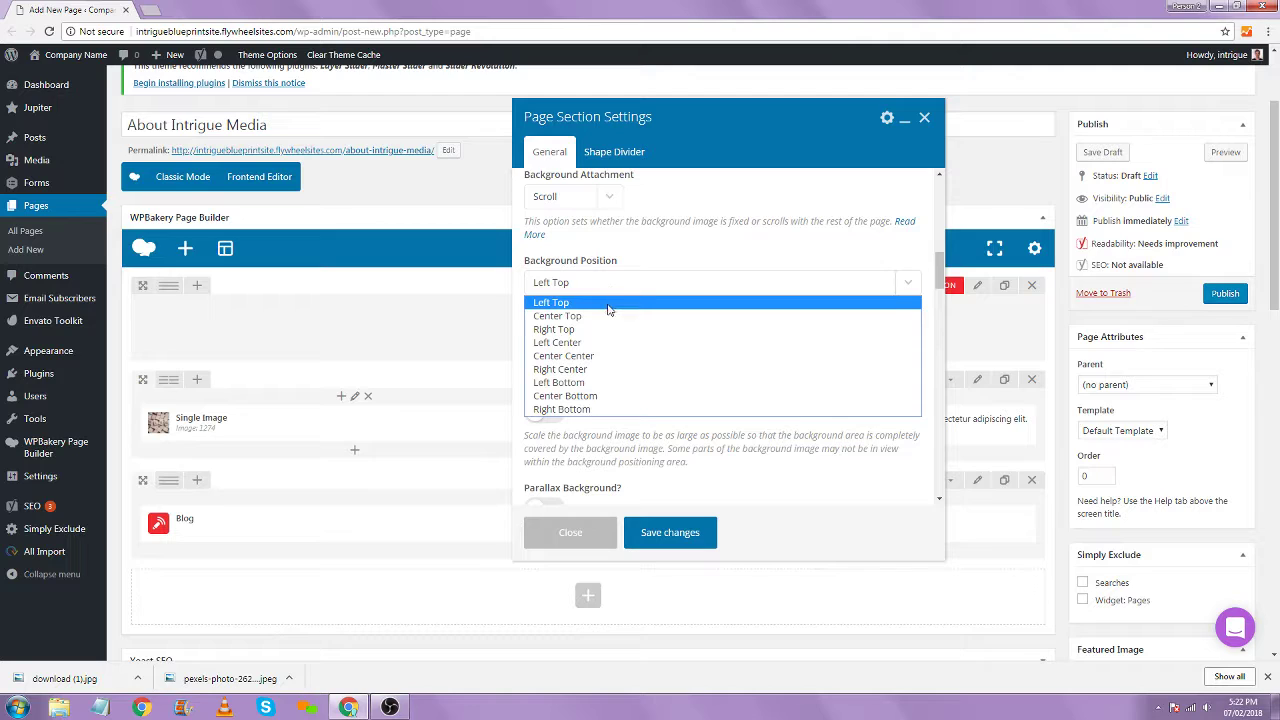
left_click(606, 356)
left_click(603, 362)
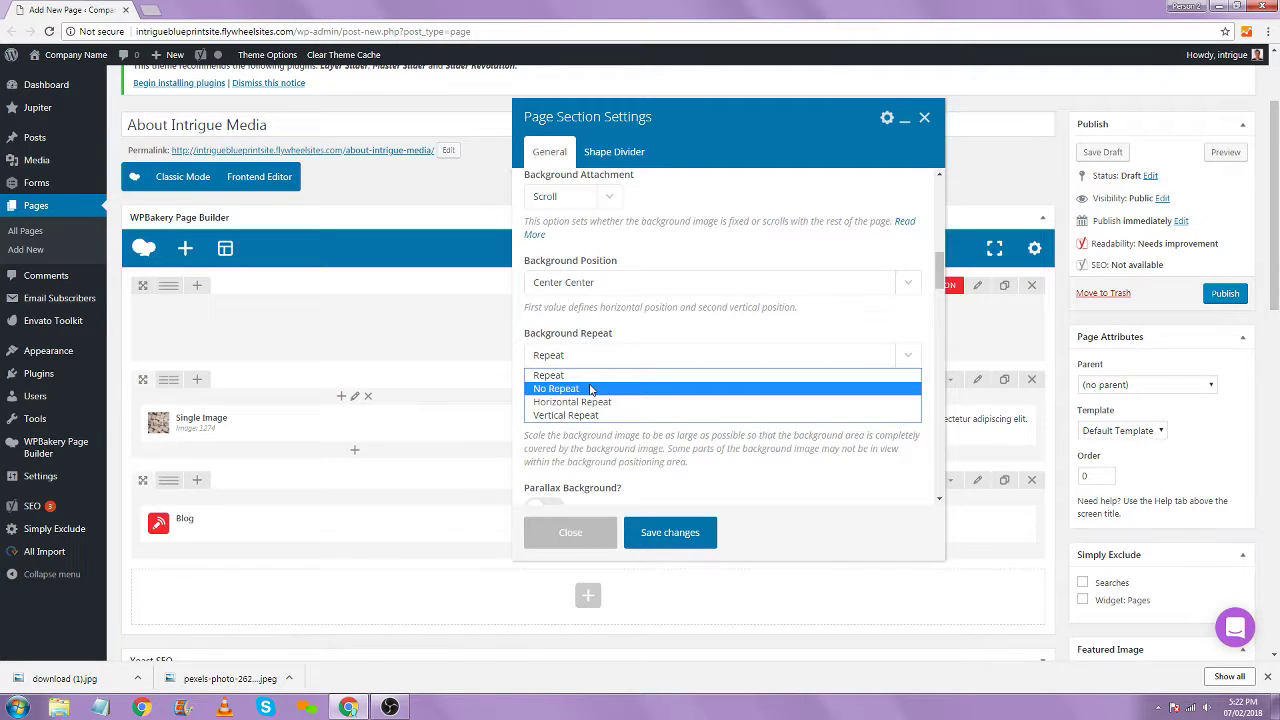
left_click(590, 388)
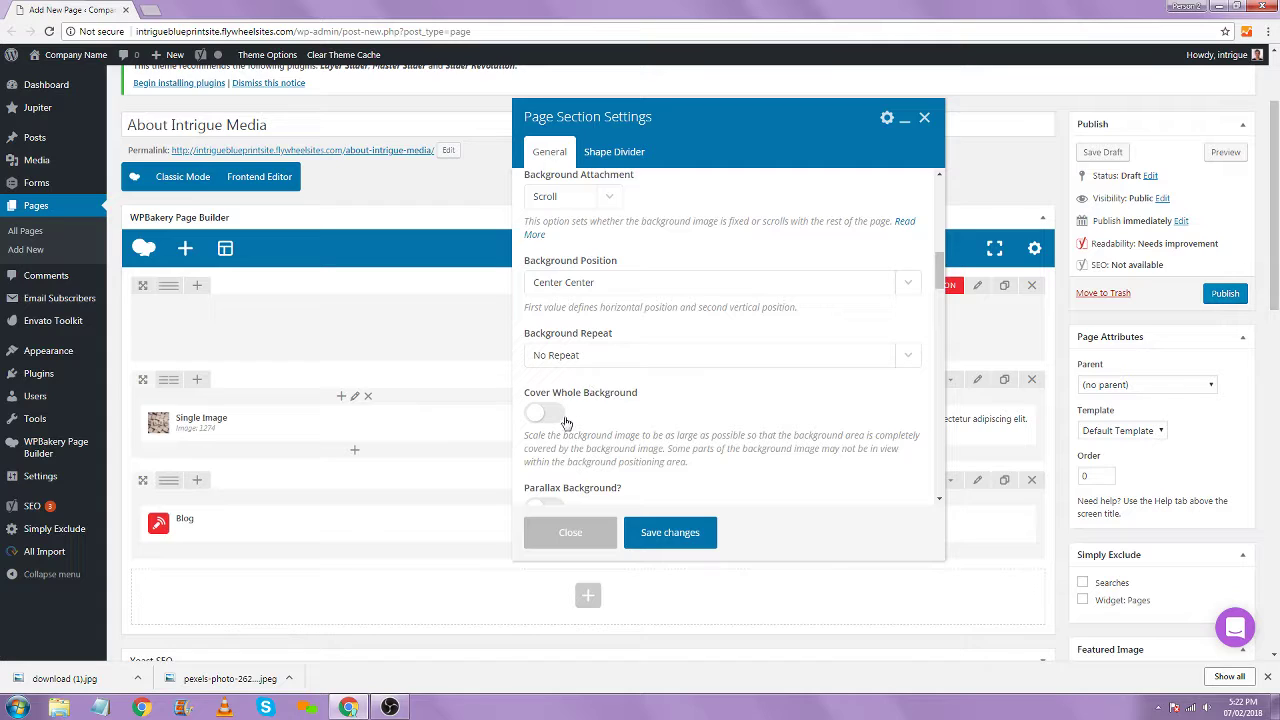
left_click(552, 412)
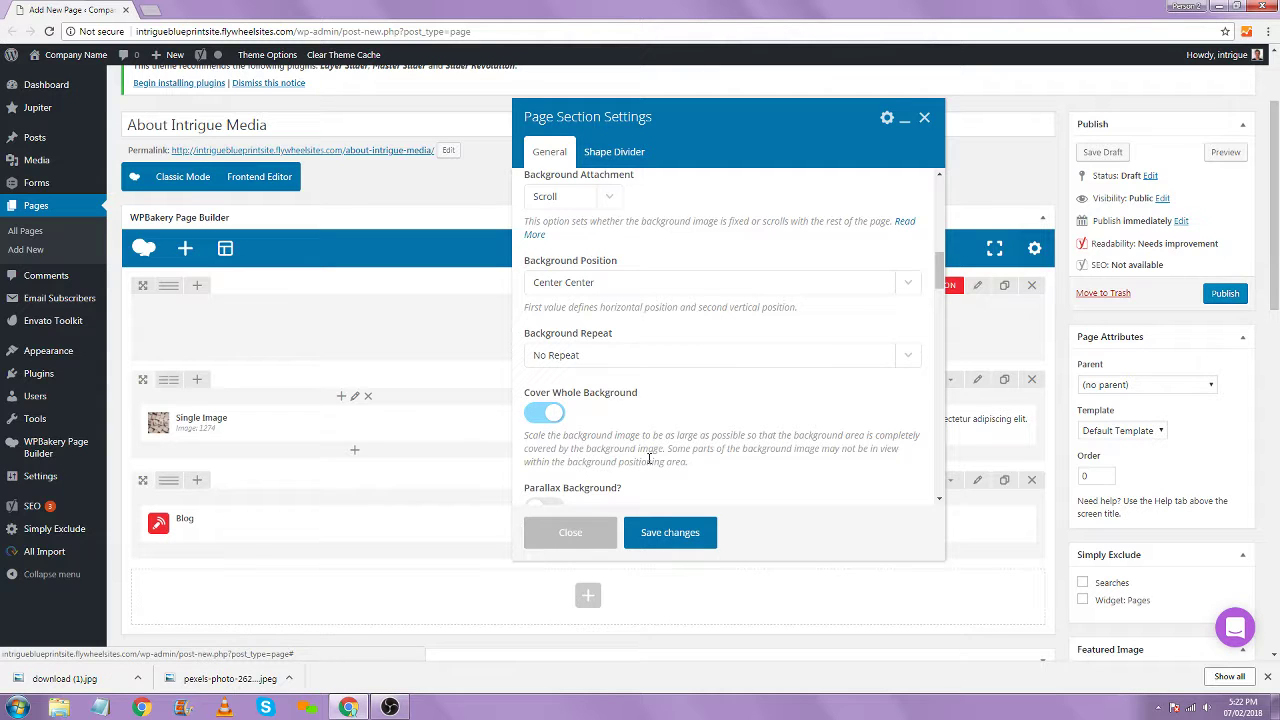
Set the section's overlay color to black and lower the overlay color mask opacity
scroll(648, 460, "down", 3)
scroll(640, 420, "down", 3)
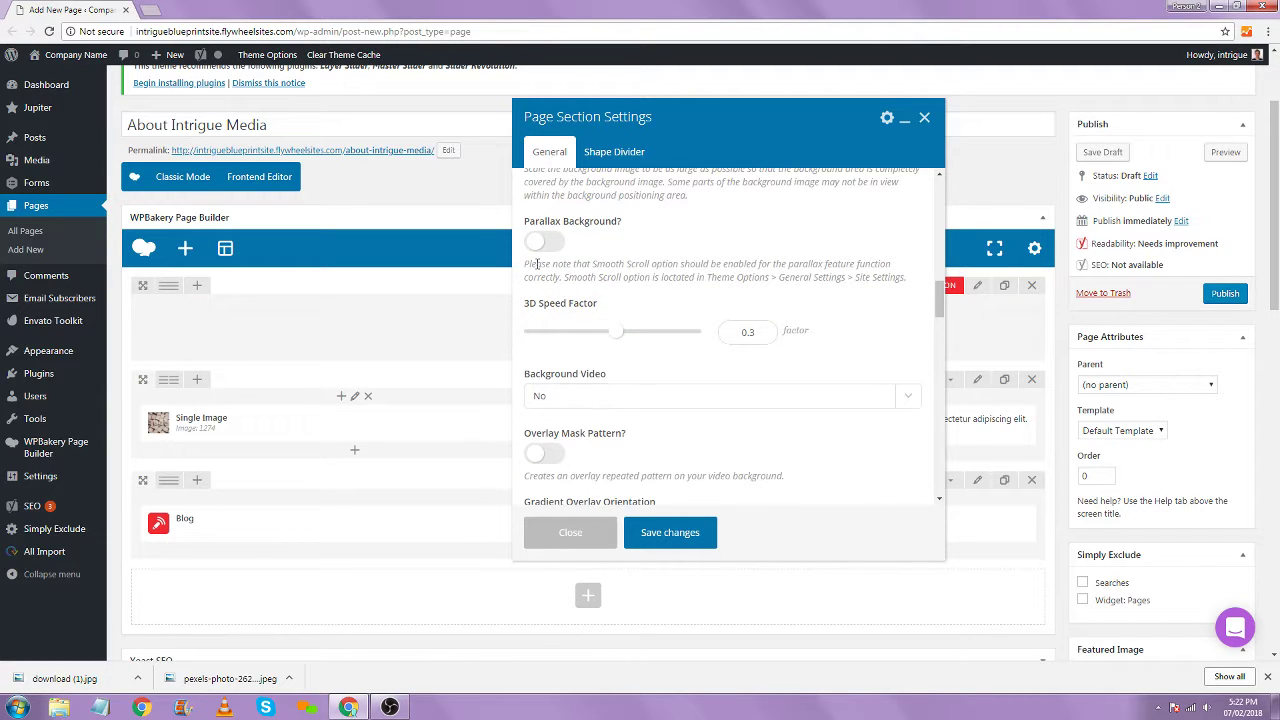
scroll(588, 334, "down", 3)
scroll(593, 338, "up", 1)
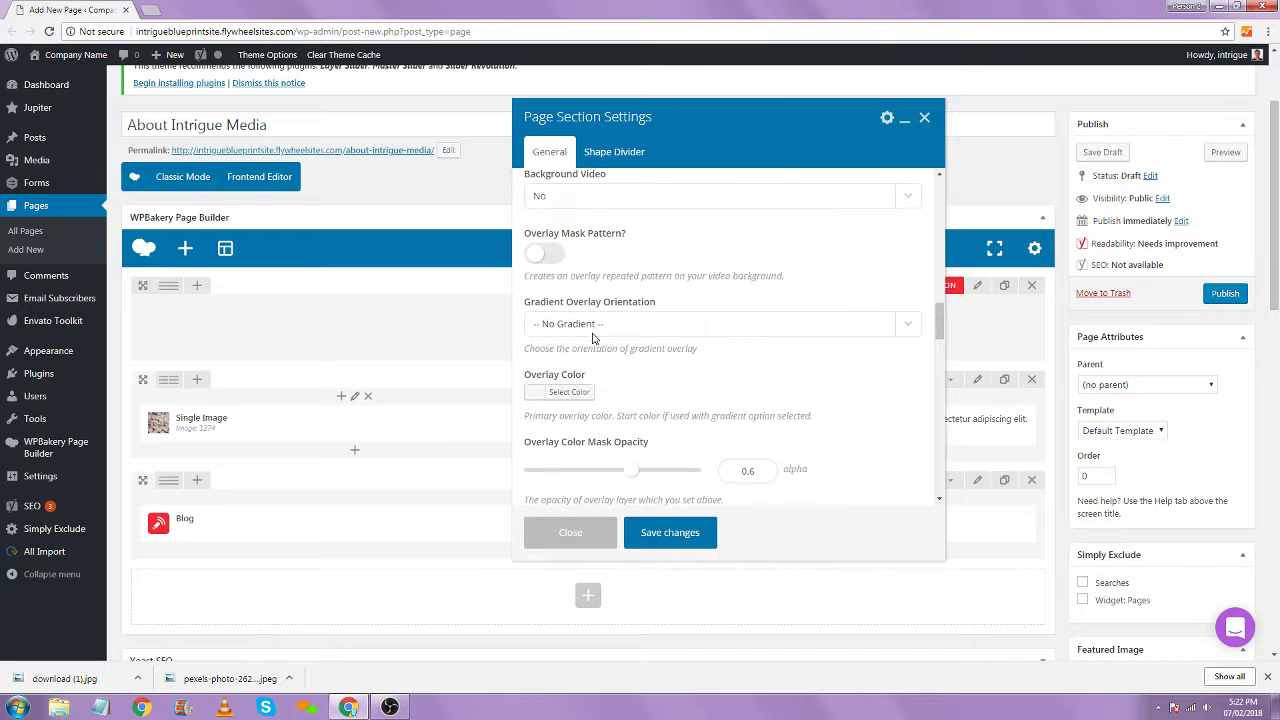
scroll(580, 400, "down", 1)
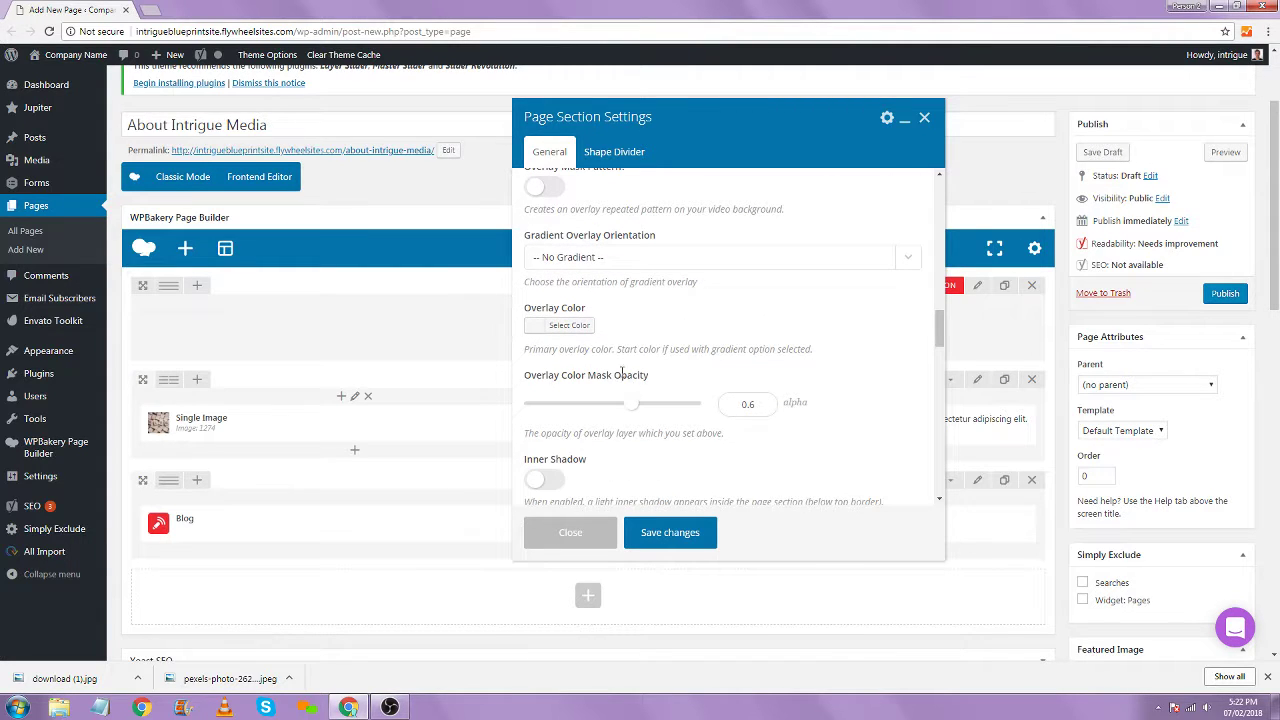
left_click(578, 329)
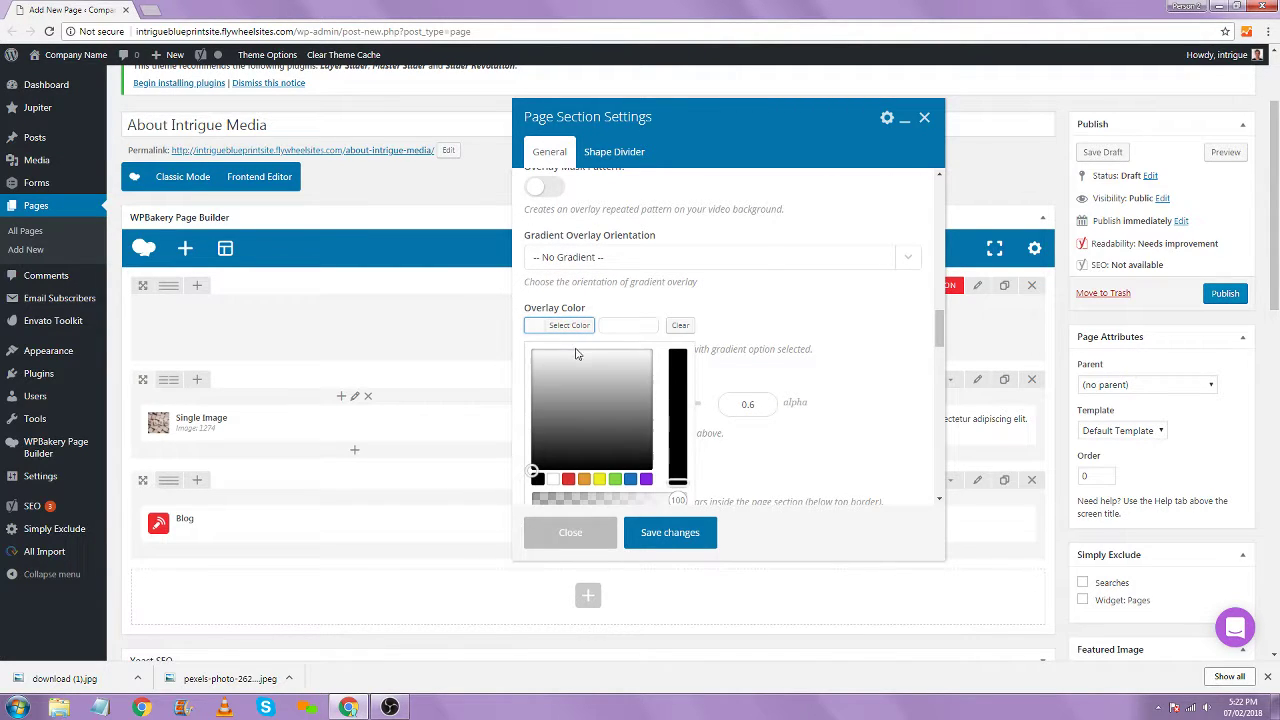
left_click(533, 352)
left_click(545, 348)
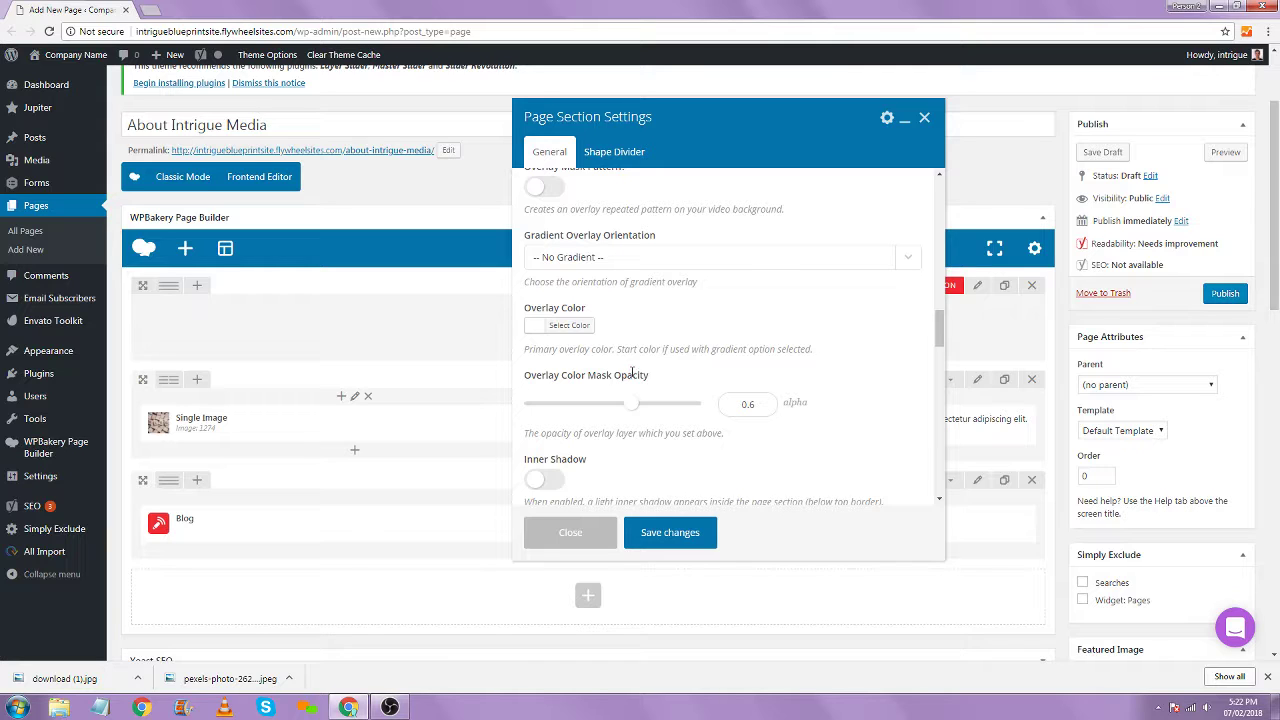
left_click(568, 326)
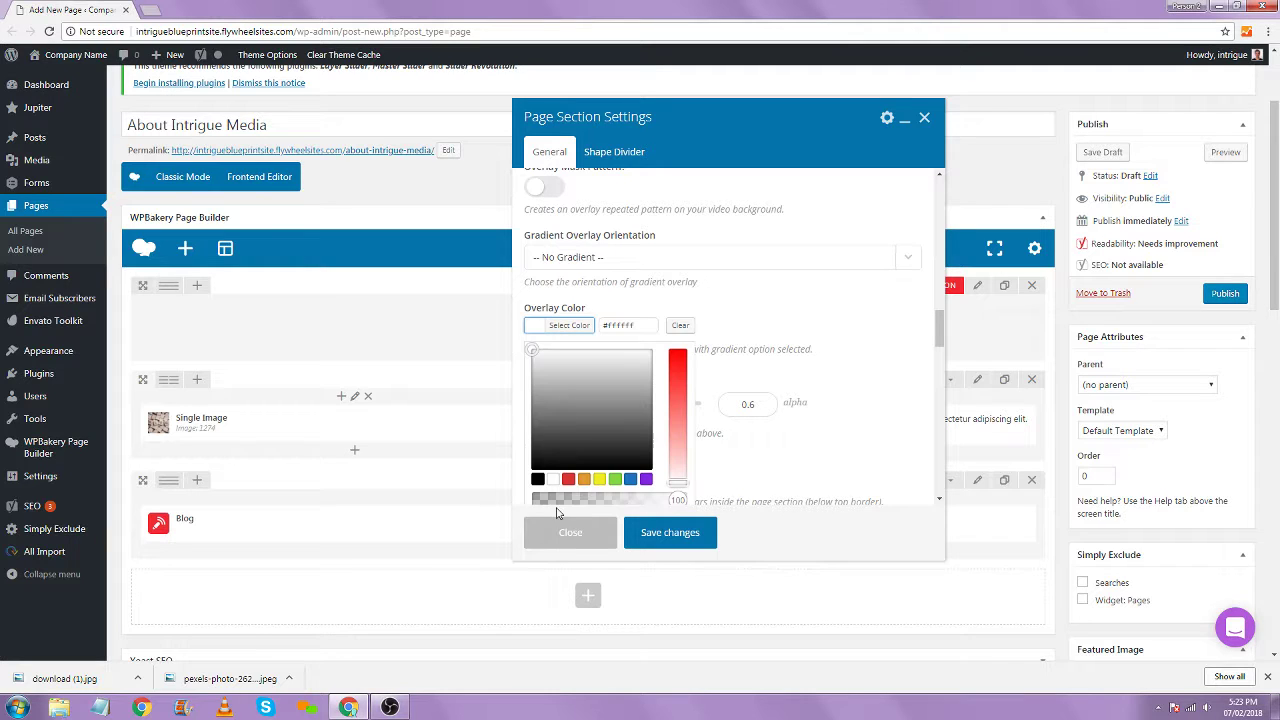
left_click(511, 483)
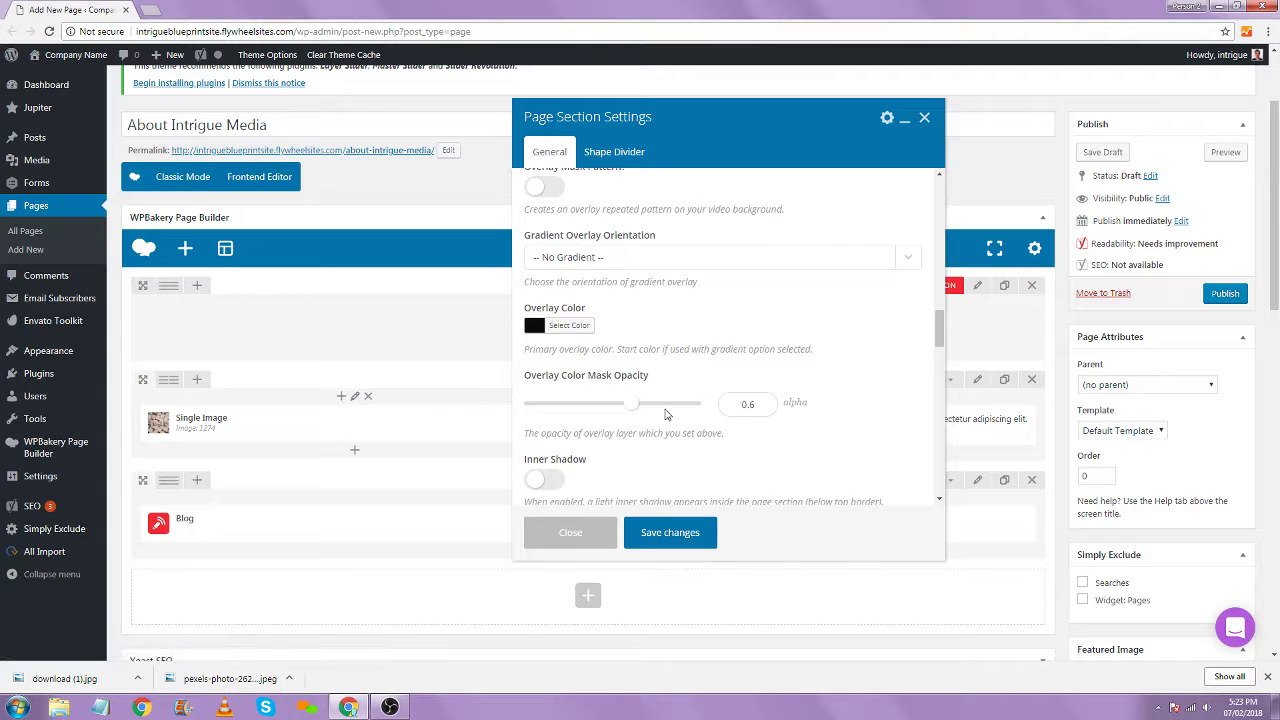
left_click_drag(630, 404, 592, 405)
Review the section's layout, sidebar, height and width options, and save the Page Section settings
scroll(714, 480, "down", 6)
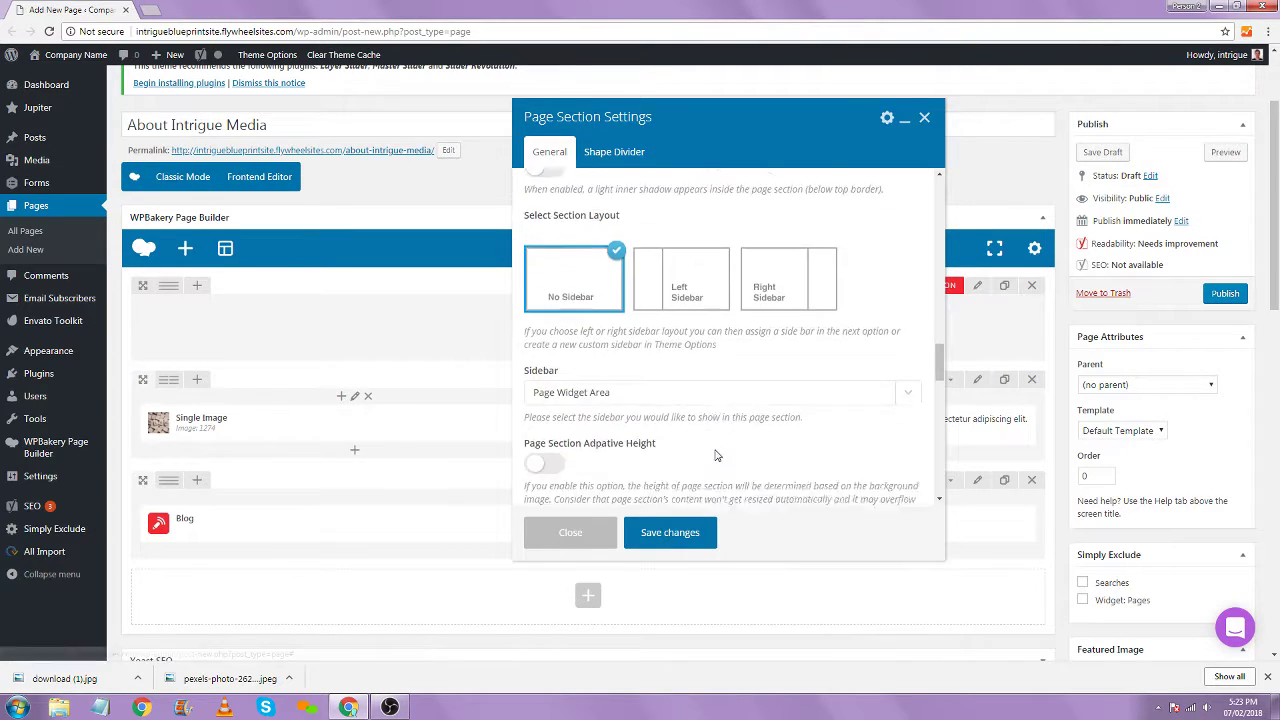
scroll(716, 445, "down", 1)
scroll(735, 420, "up", 3)
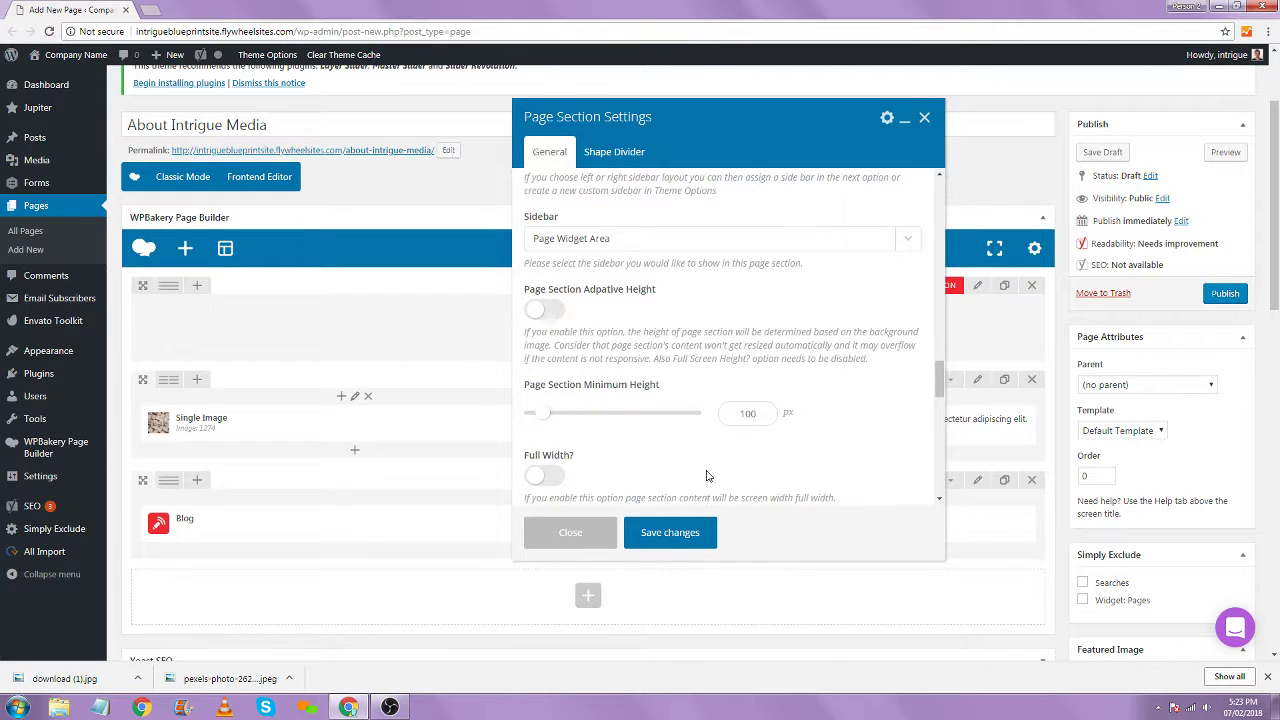
scroll(717, 402, "down", 1)
scroll(720, 400, "up", 3)
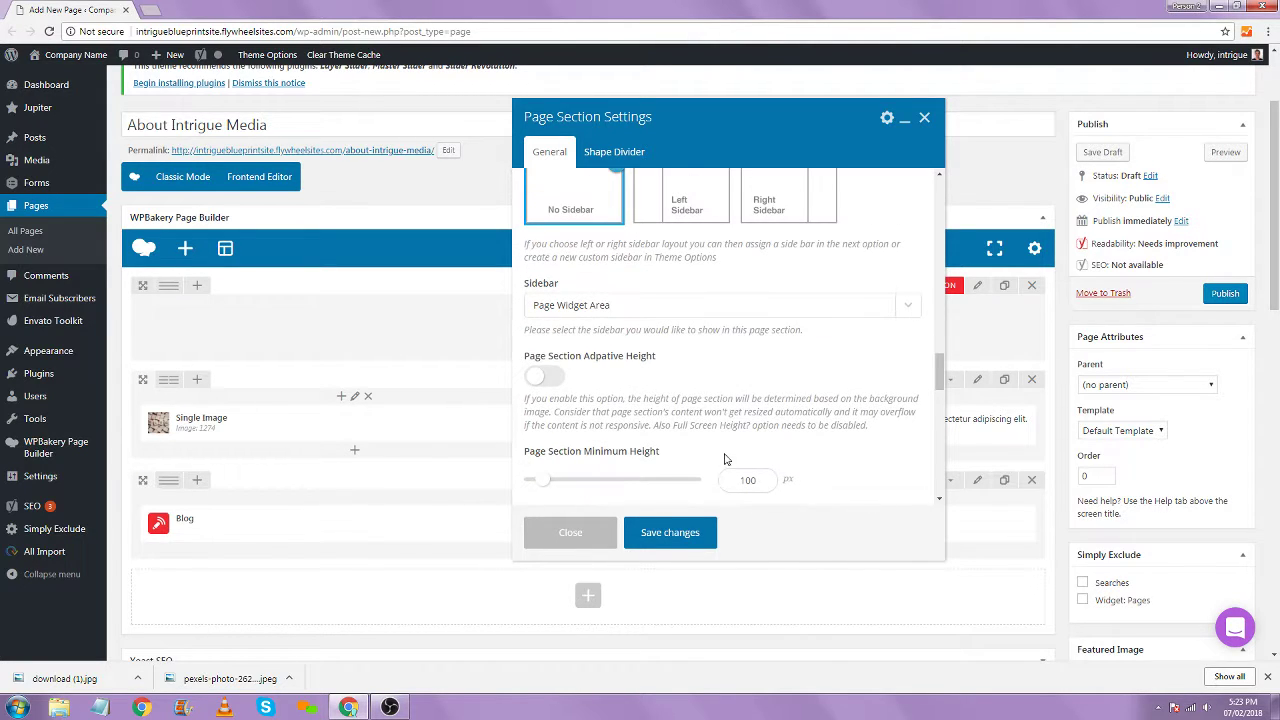
left_click(690, 532)
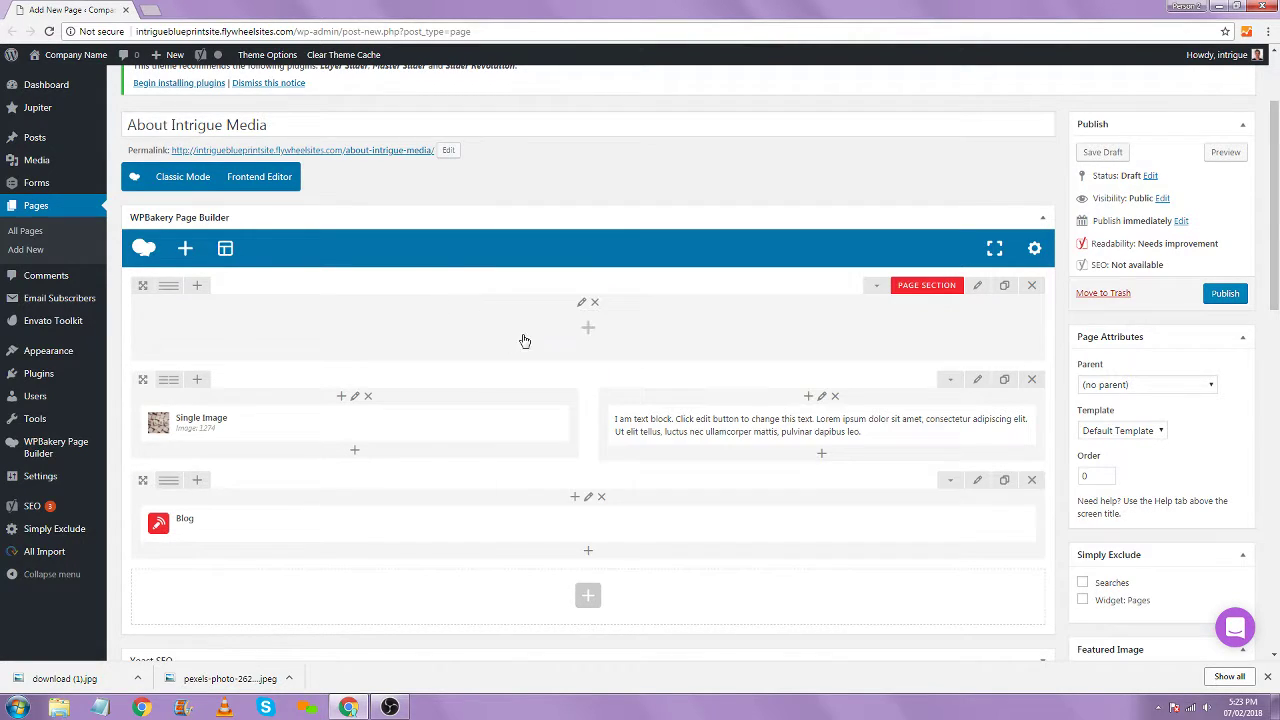
left_click(588, 327)
left_click(240, 192)
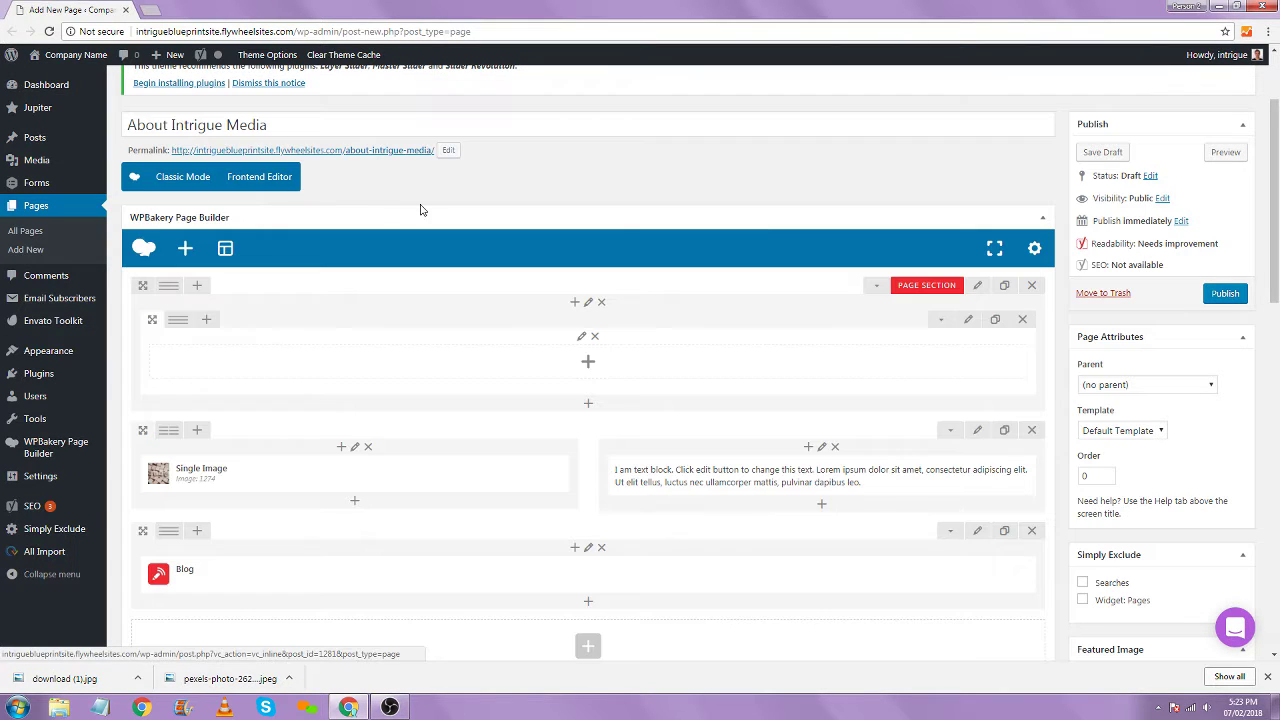
left_click(1022, 319)
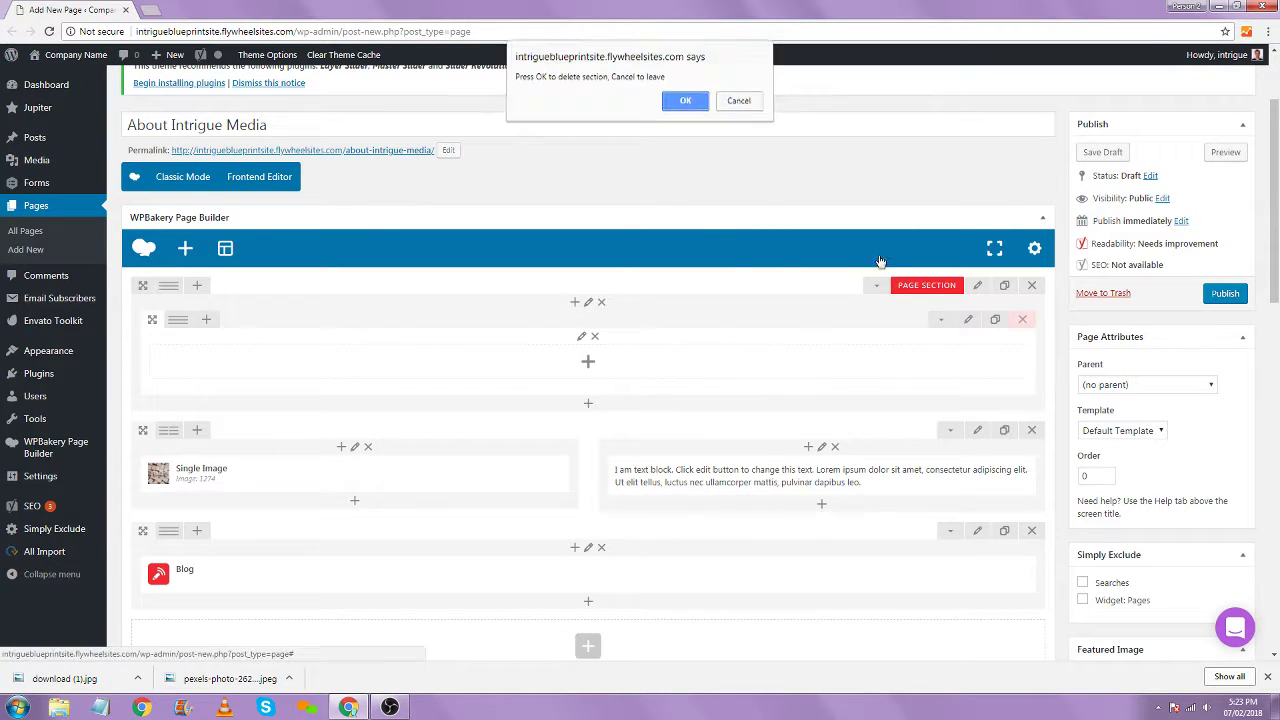
left_click(685, 103)
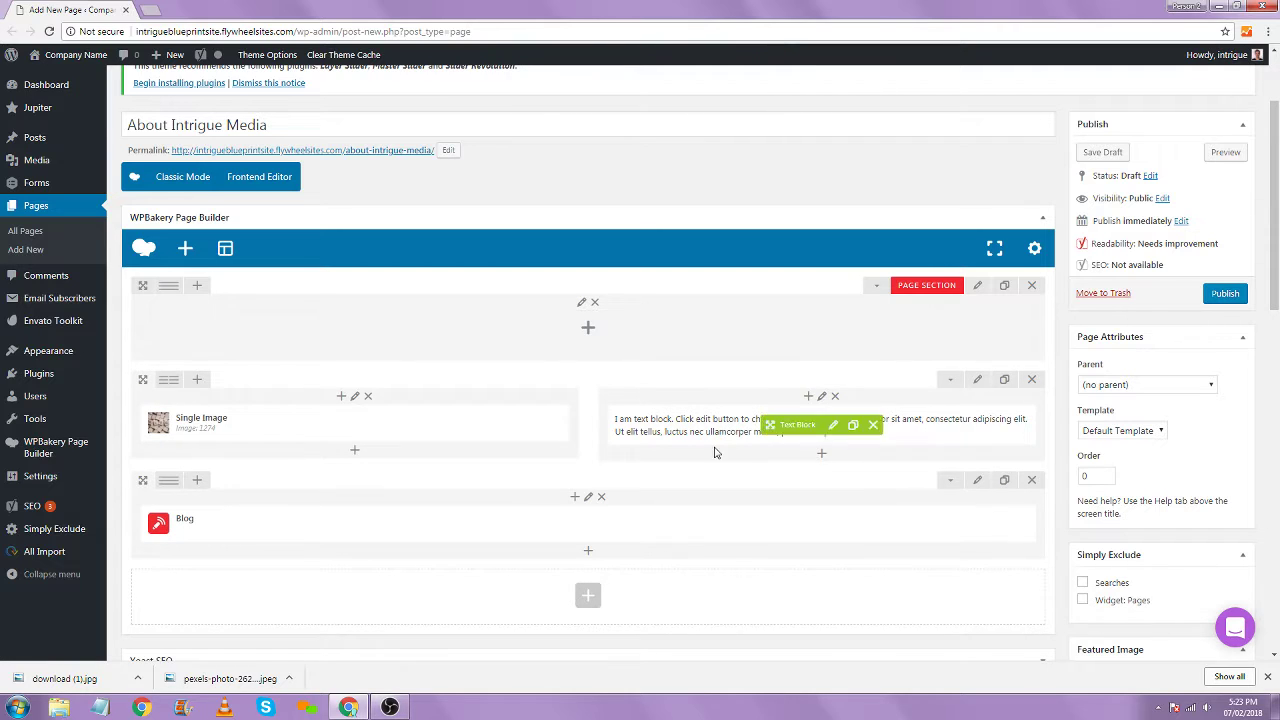
Duplicate the text block beside the image and move one copy into the empty Page Section
left_click(851, 426)
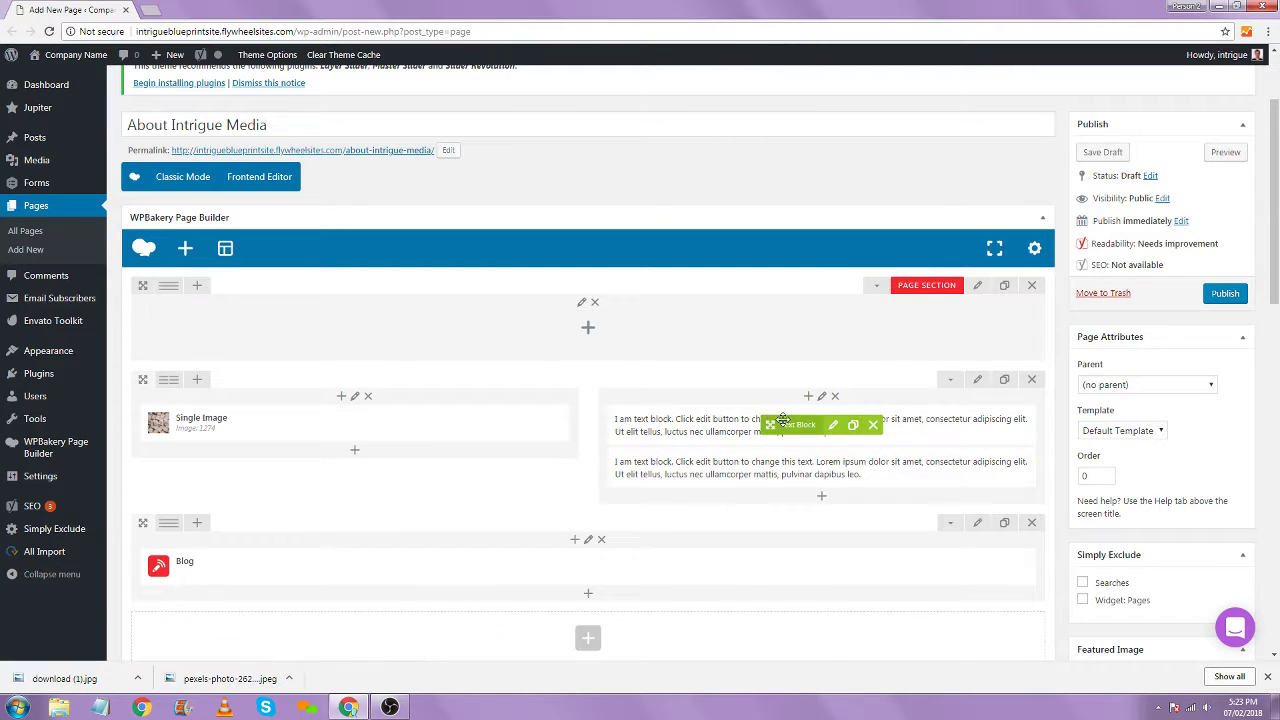
left_click_drag(690, 425, 606, 330)
Format all text in the Page Section's text block as centered, white Heading 1, and save its settings
left_click(601, 326)
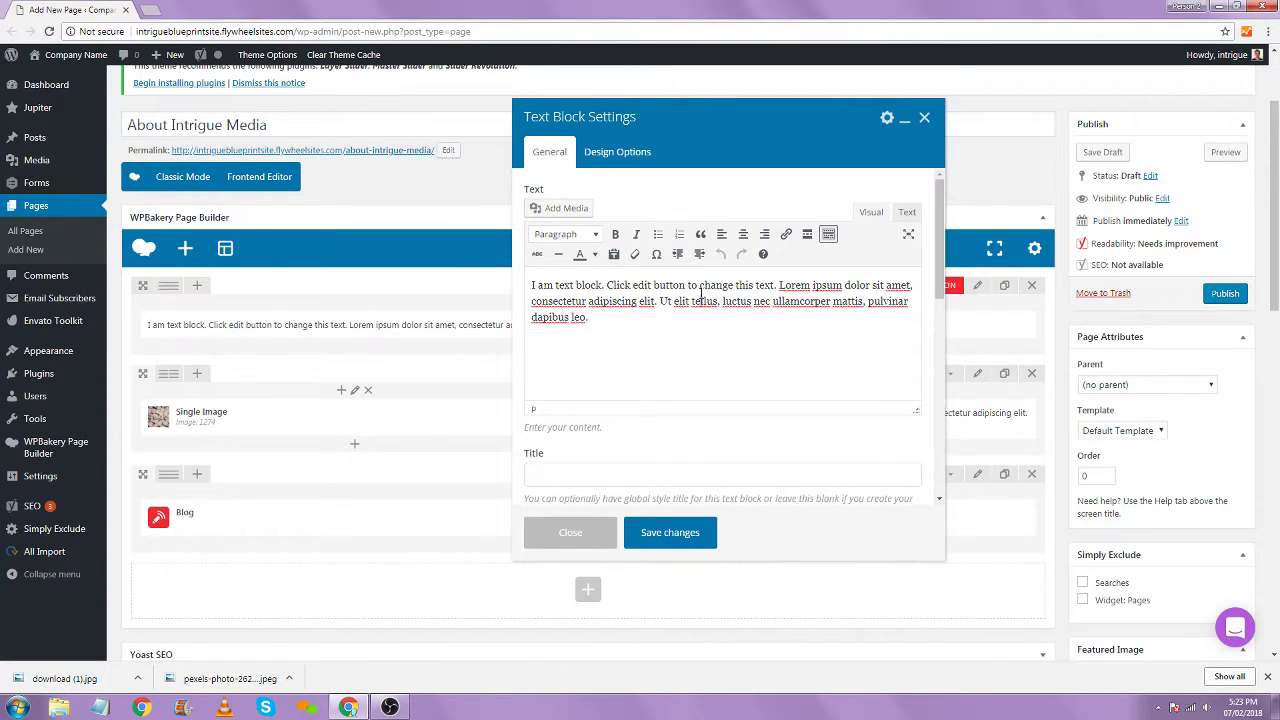
key("ctrl+a")
left_click(744, 234)
left_click(616, 301)
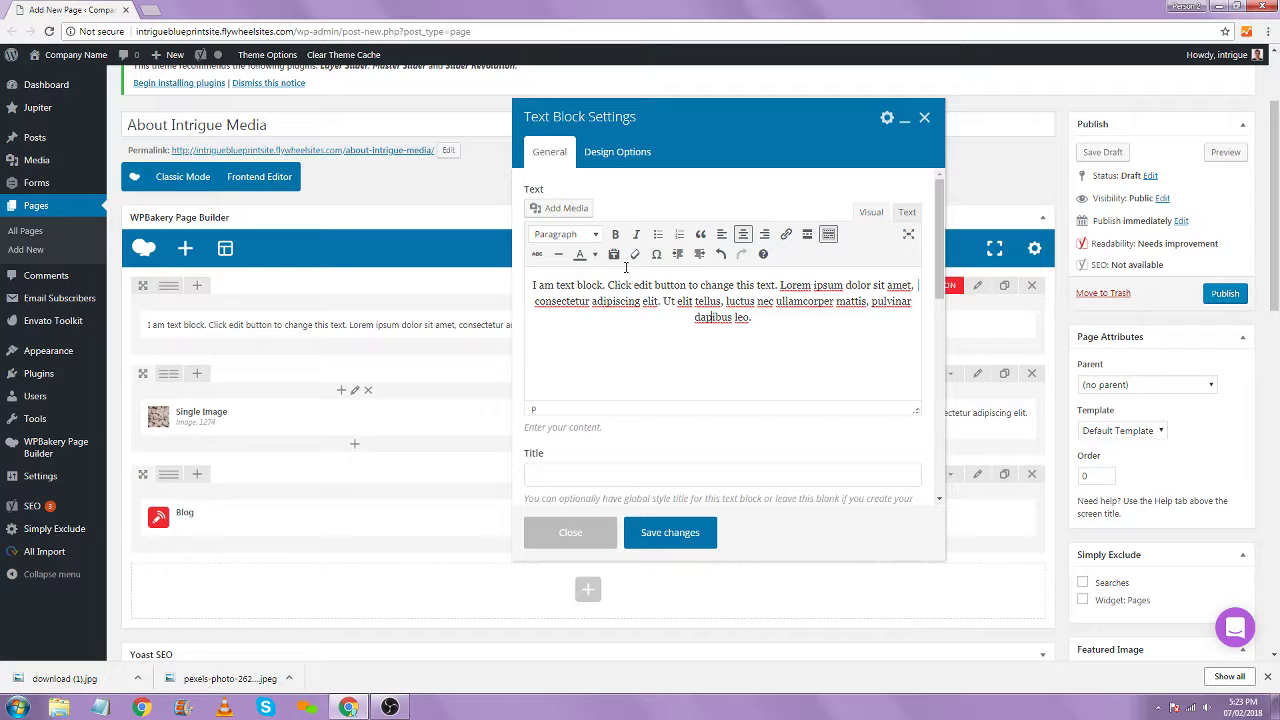
key("ctrl+a")
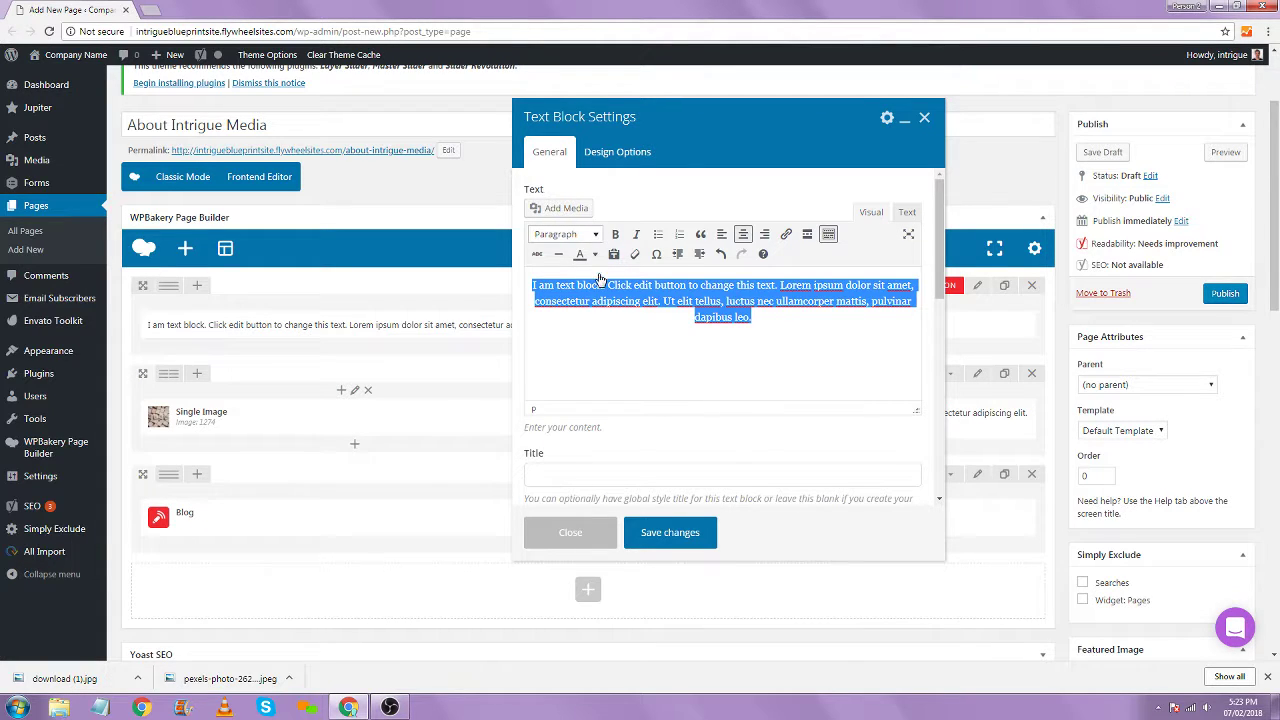
left_click(595, 234)
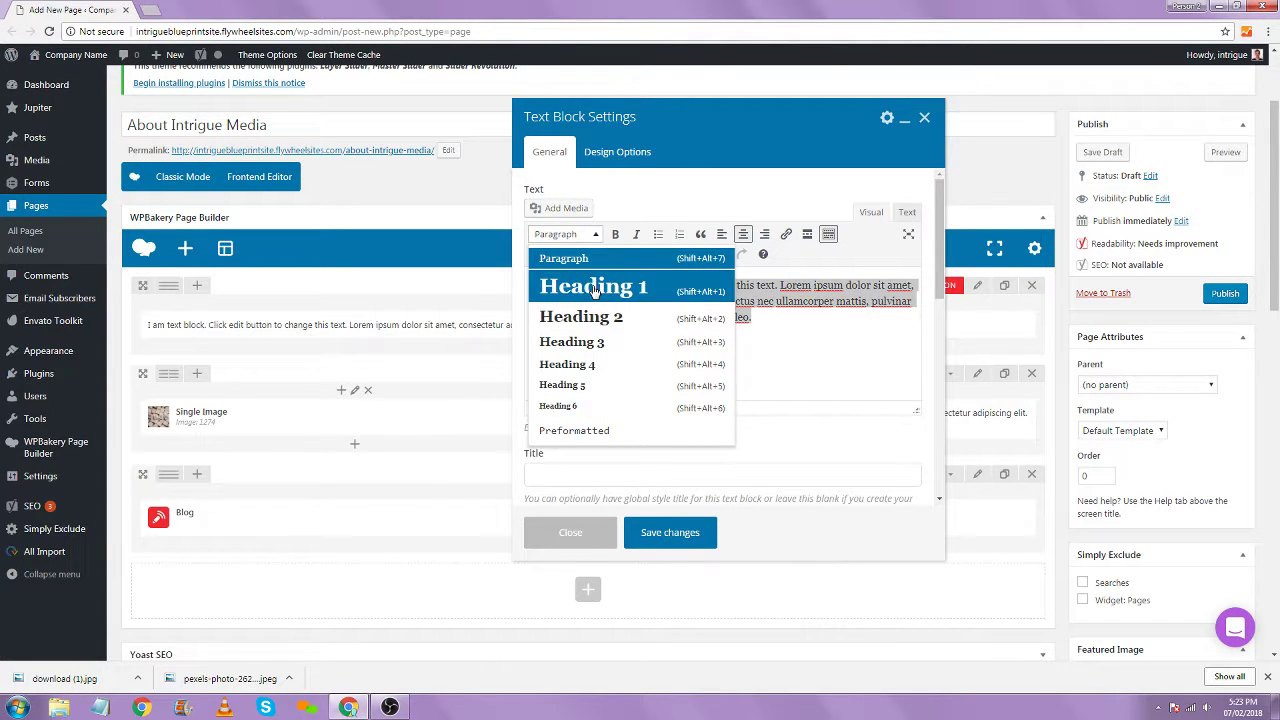
left_click(593, 290)
left_click(593, 256)
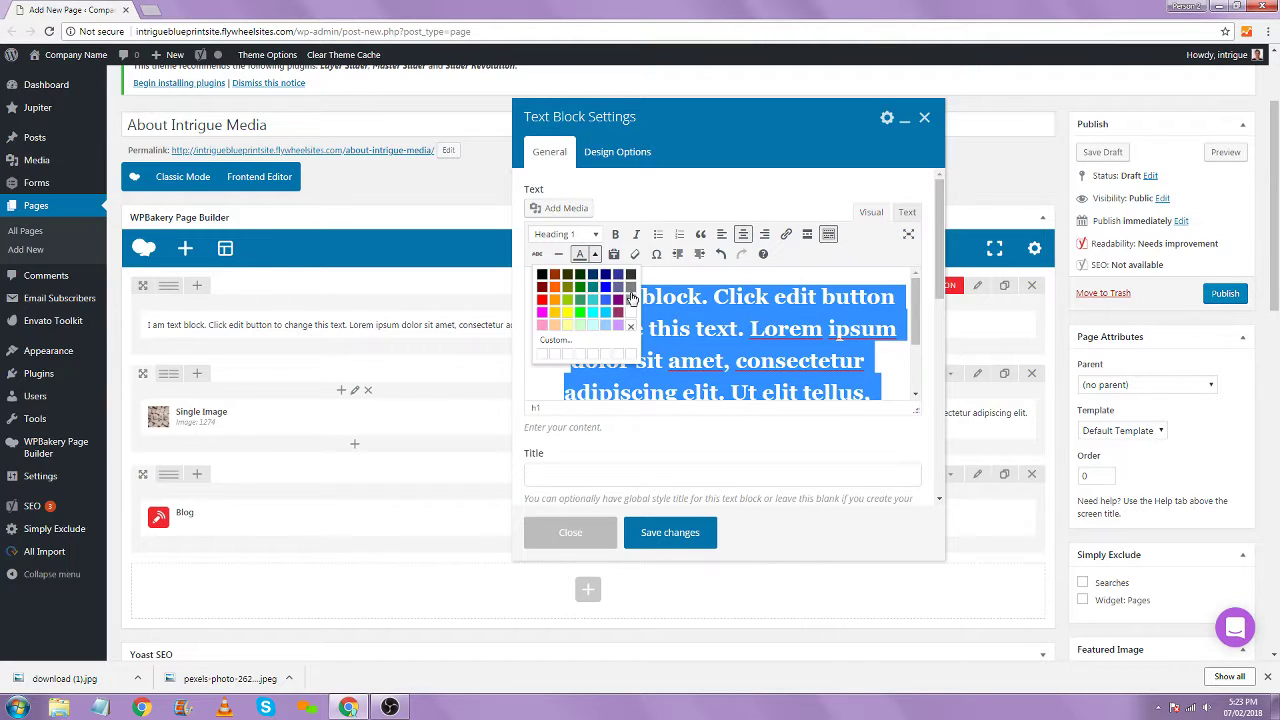
left_click(630, 310)
left_click(670, 532)
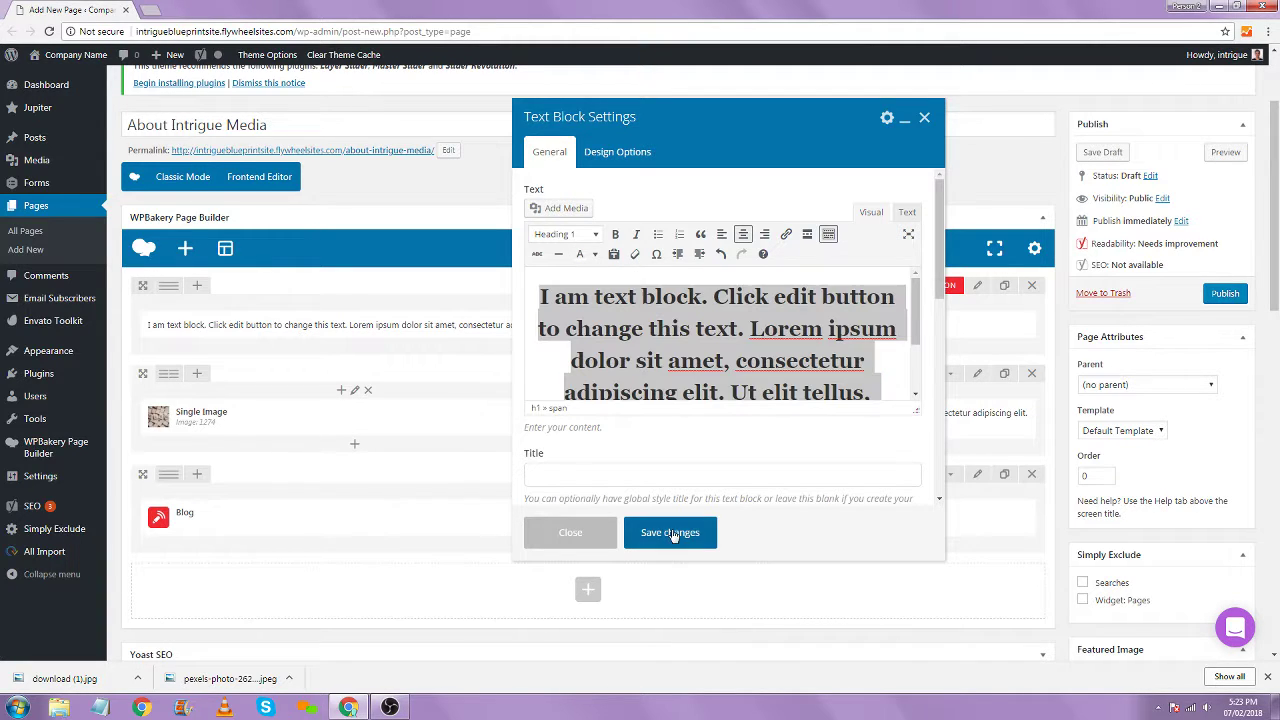
Preview the page, examine the heading text over the section's background image, and return to the page editor
left_click(1226, 152)
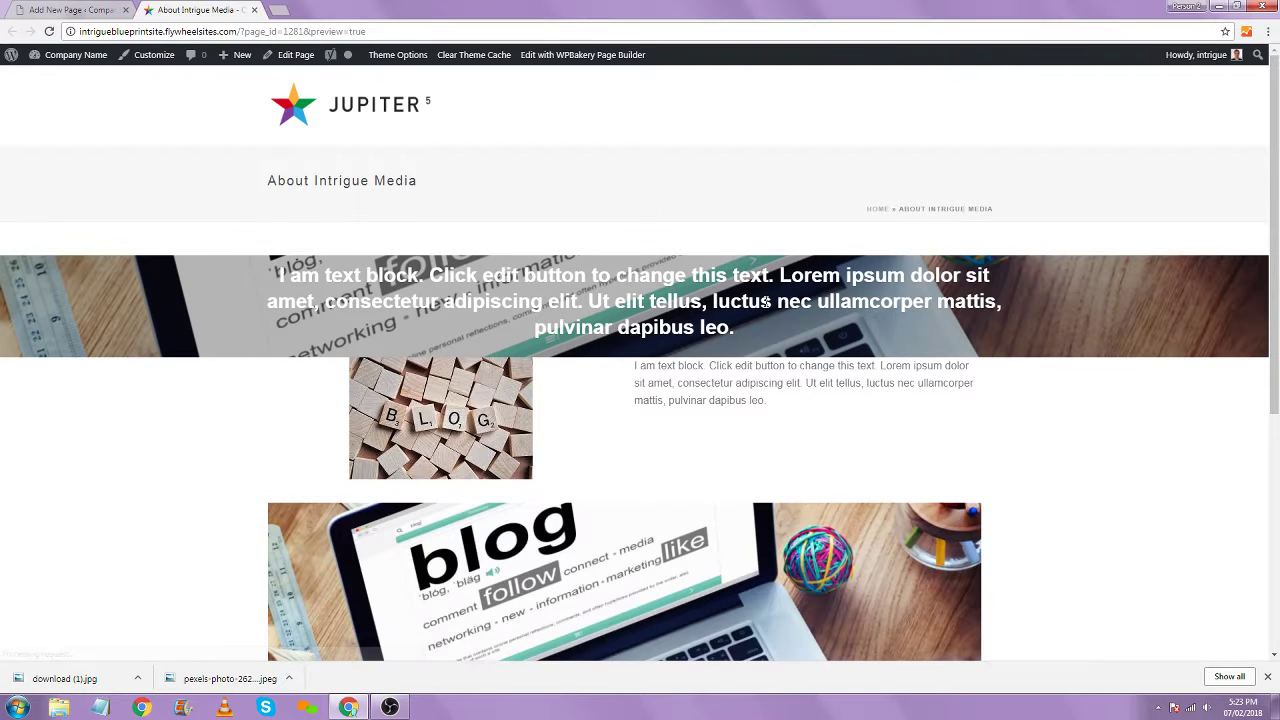
left_click(35, 10)
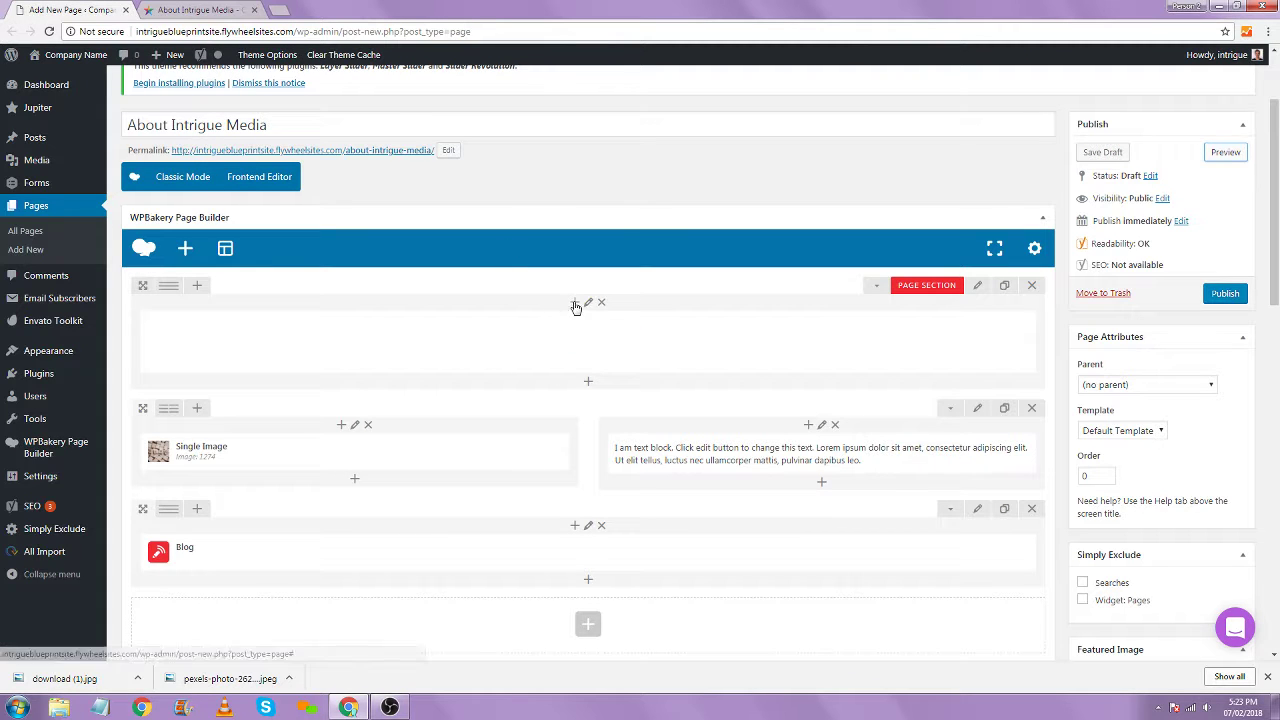
Add a 150px Empty Space above the heading text in the Page Section and duplicate it below the text
left_click(575, 302)
type("empty")
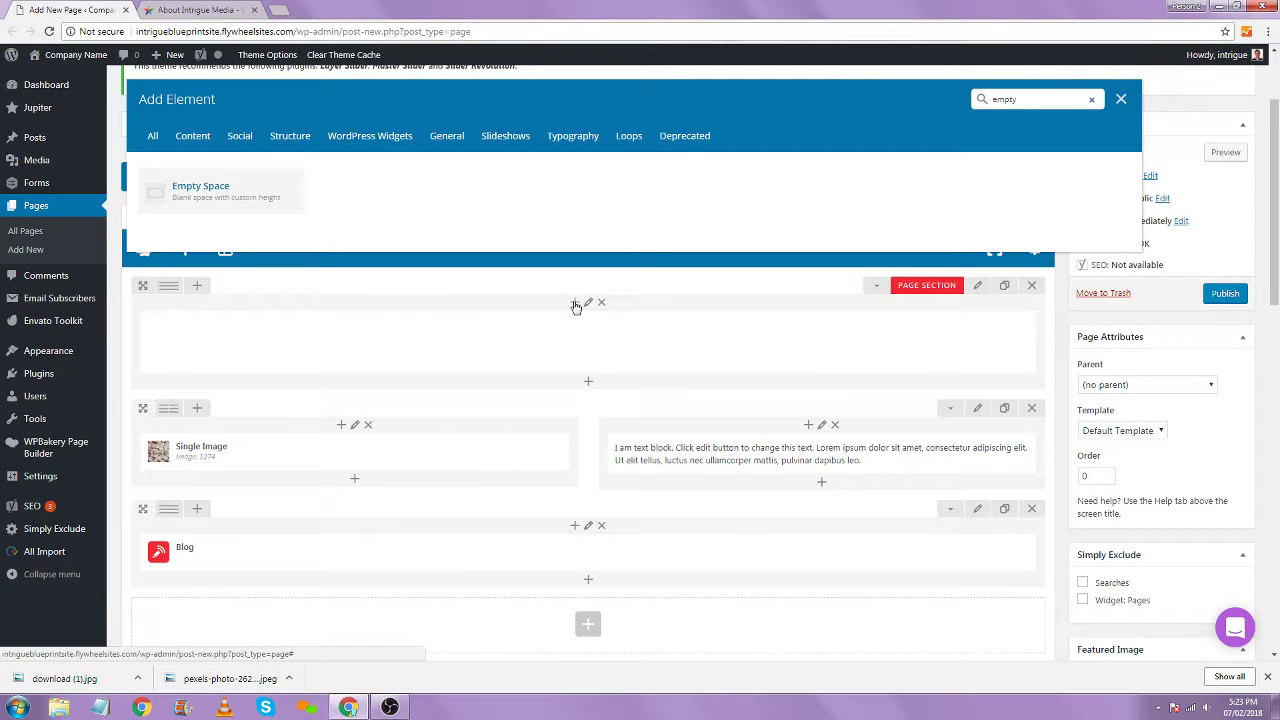
left_click(240, 204)
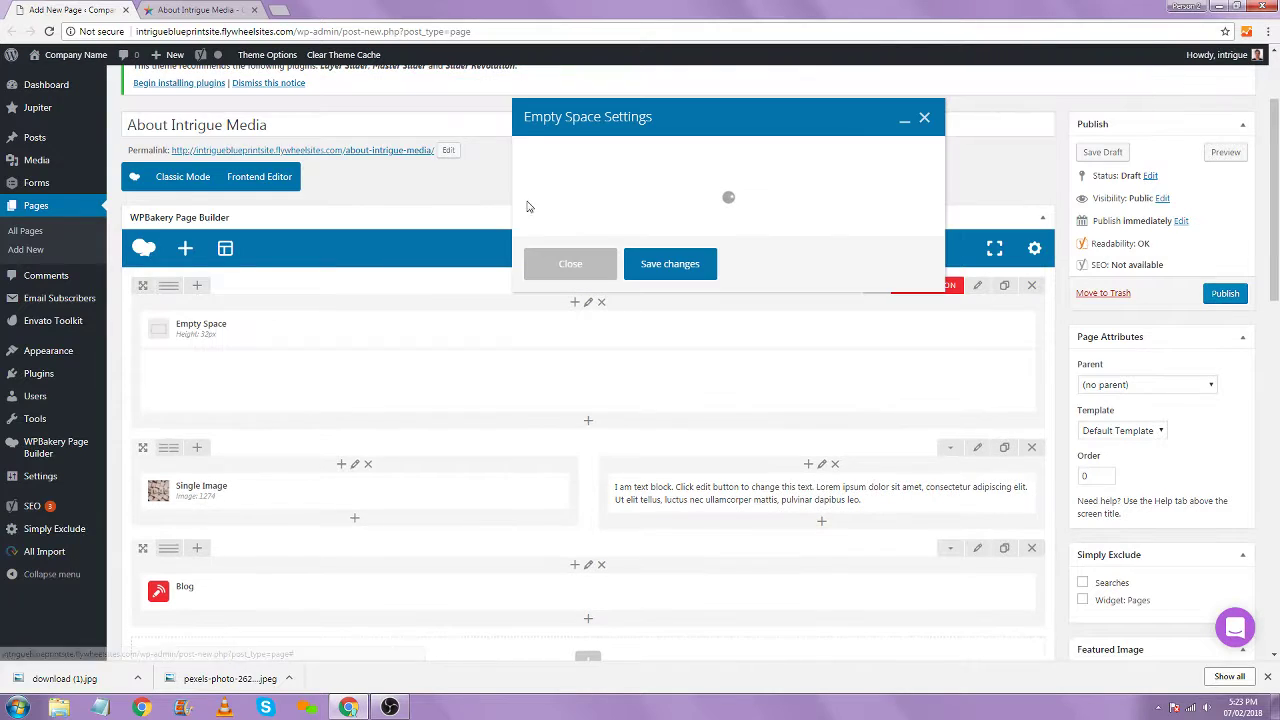
left_click_drag(541, 212, 498, 208)
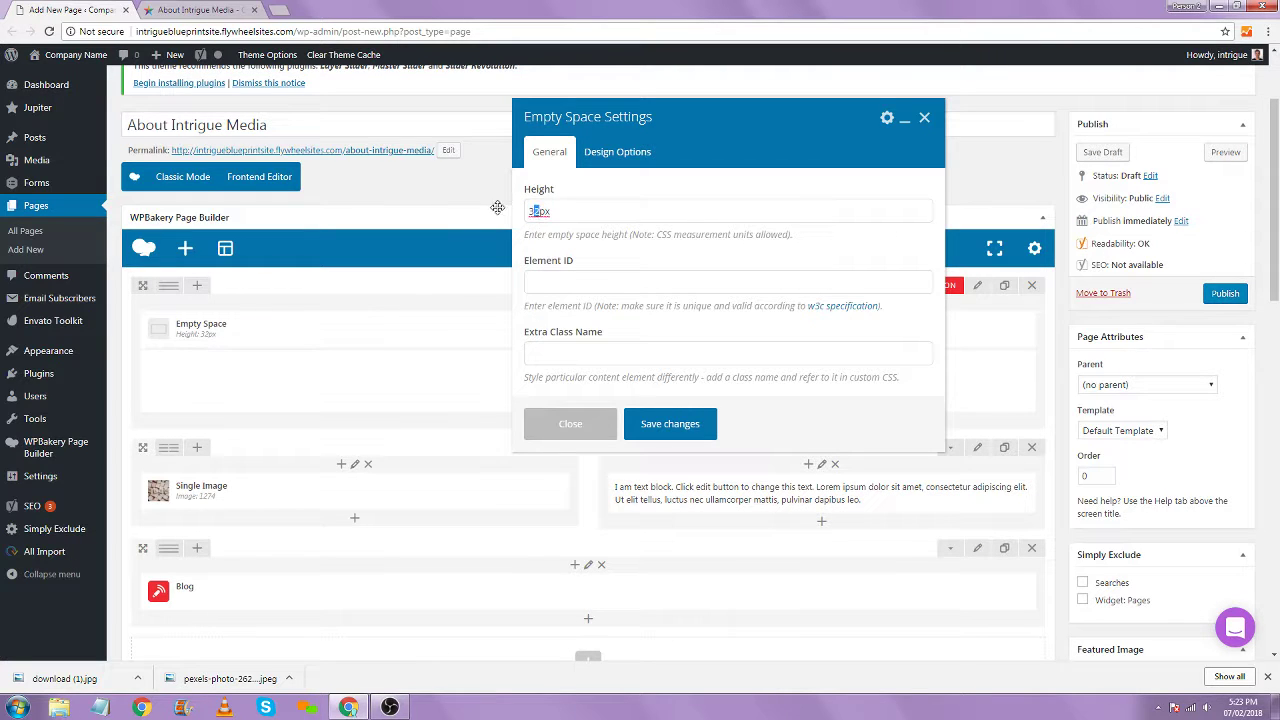
type("150")
left_click(689, 430)
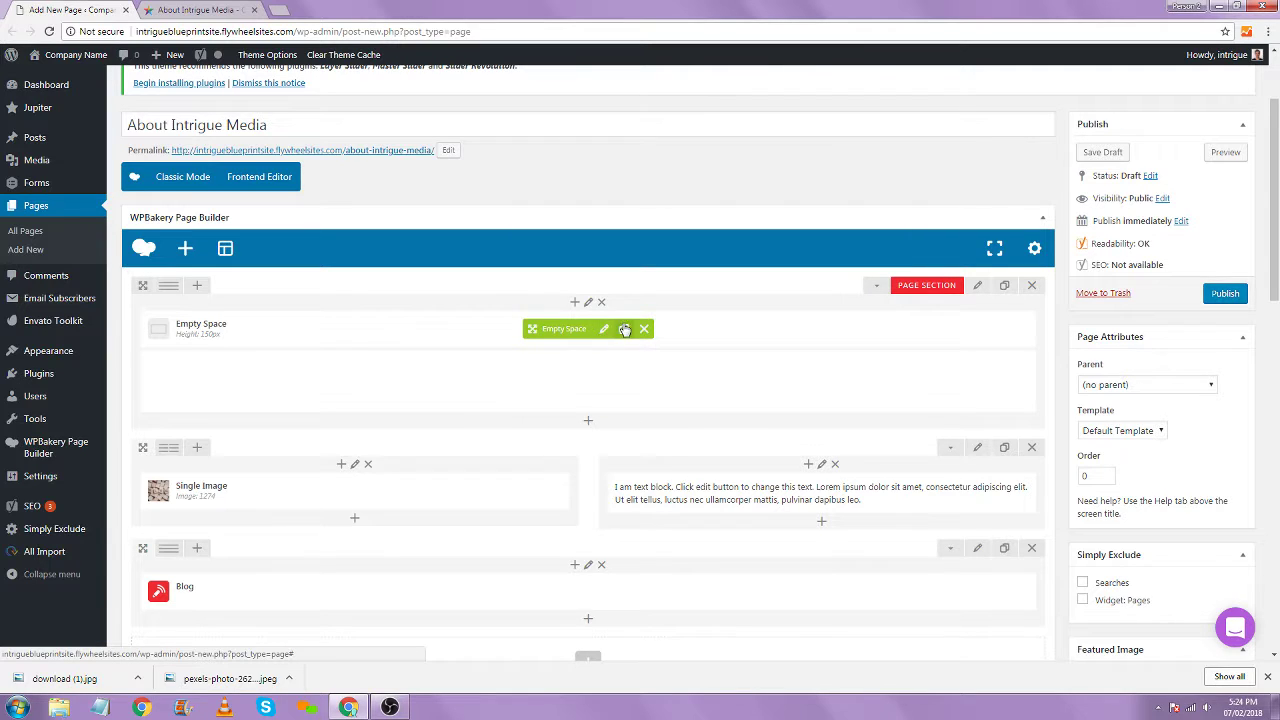
left_click(624, 329)
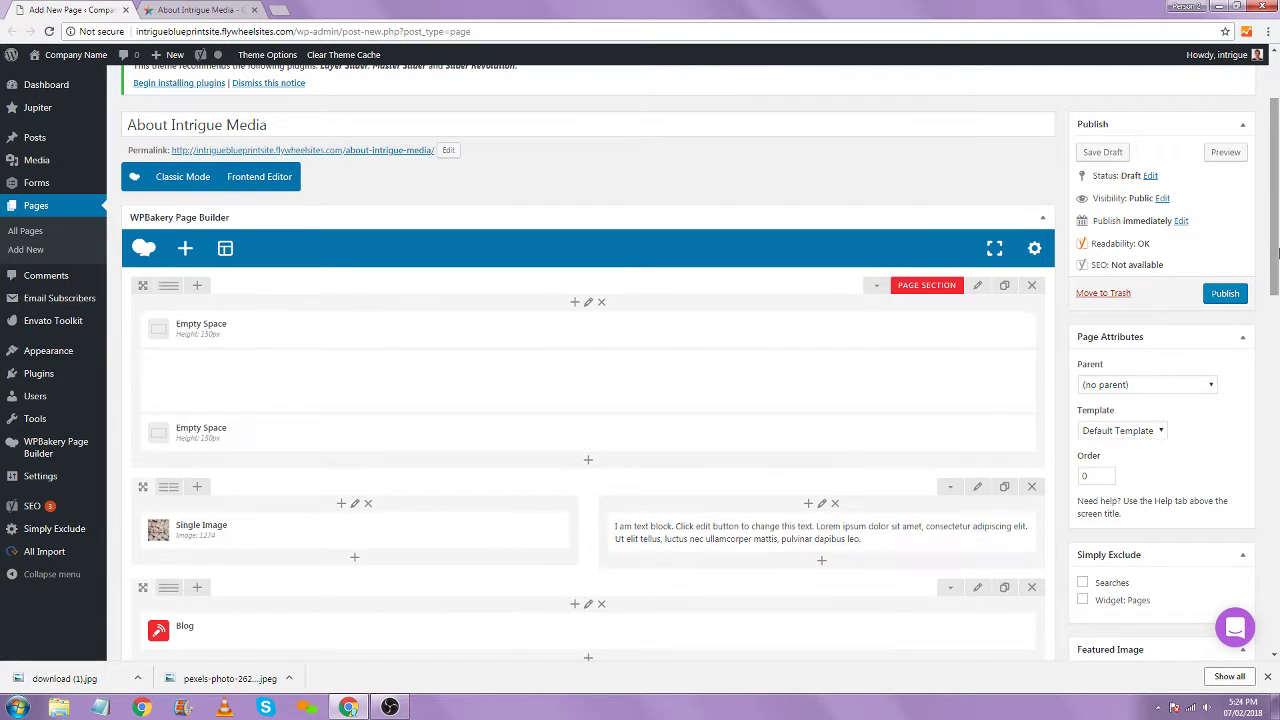
Preview the page, examine the spacing around the banner heading, and return to the page editor
left_click(1226, 152)
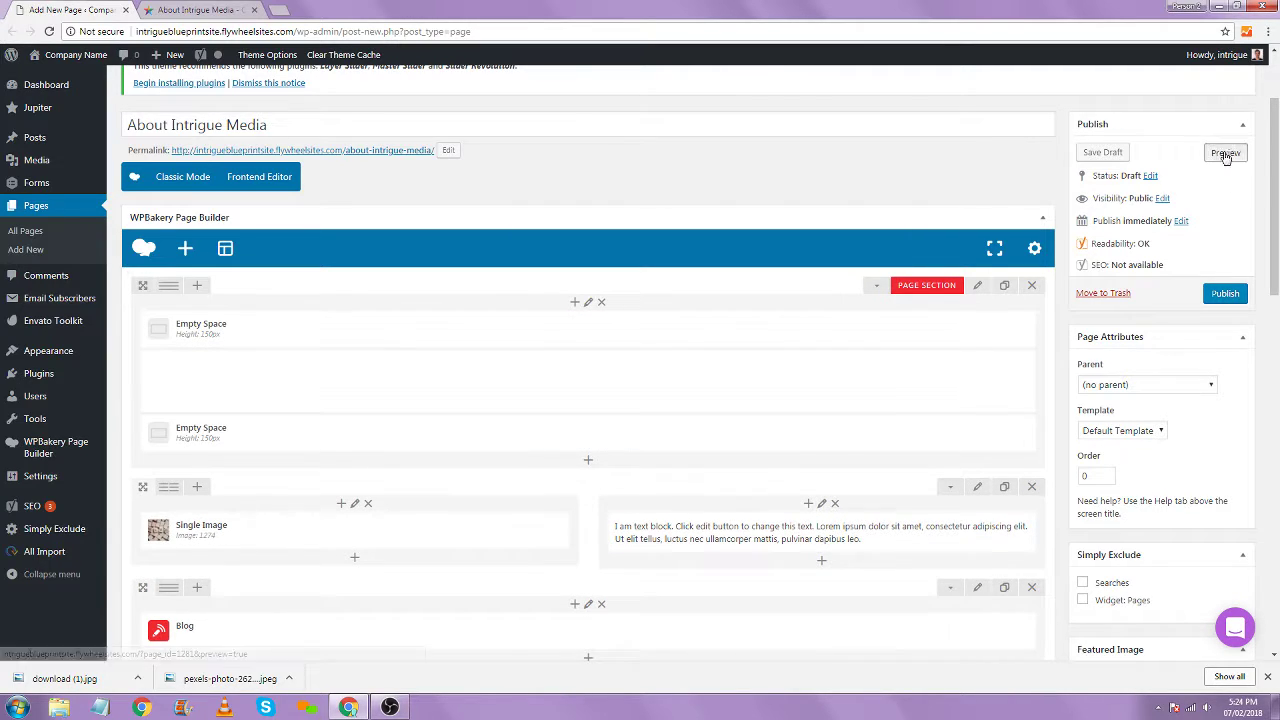
left_click(225, 9)
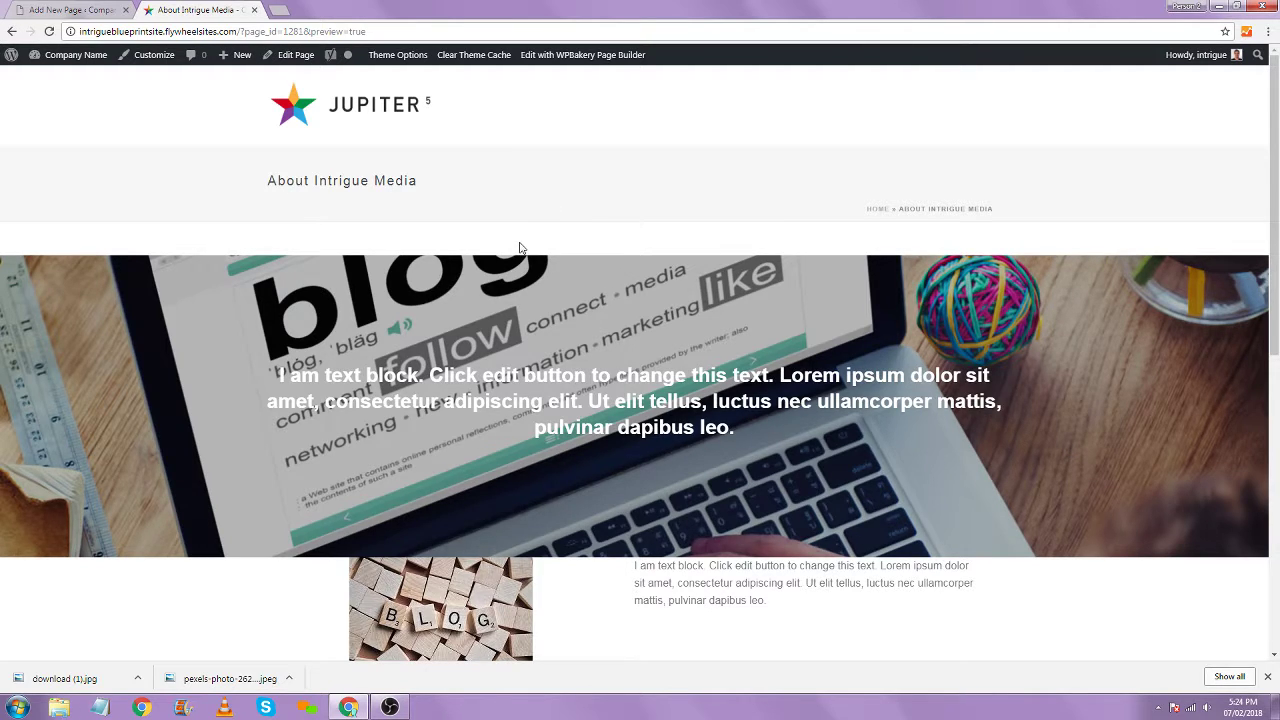
left_click(70, 9)
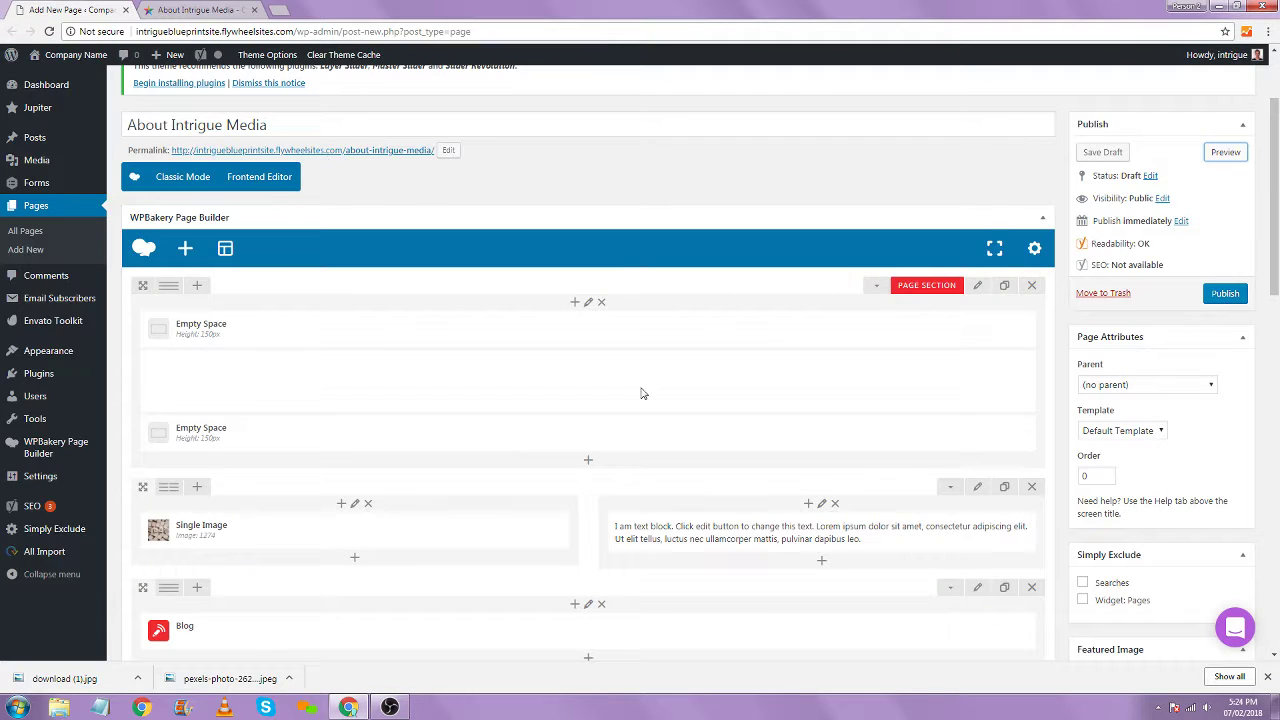
Enable Stick Template in the Jupiter Page Options to remove the padding after the header and before the footer
scroll(720, 500, "down", 4)
scroll(690, 455, "down", 4)
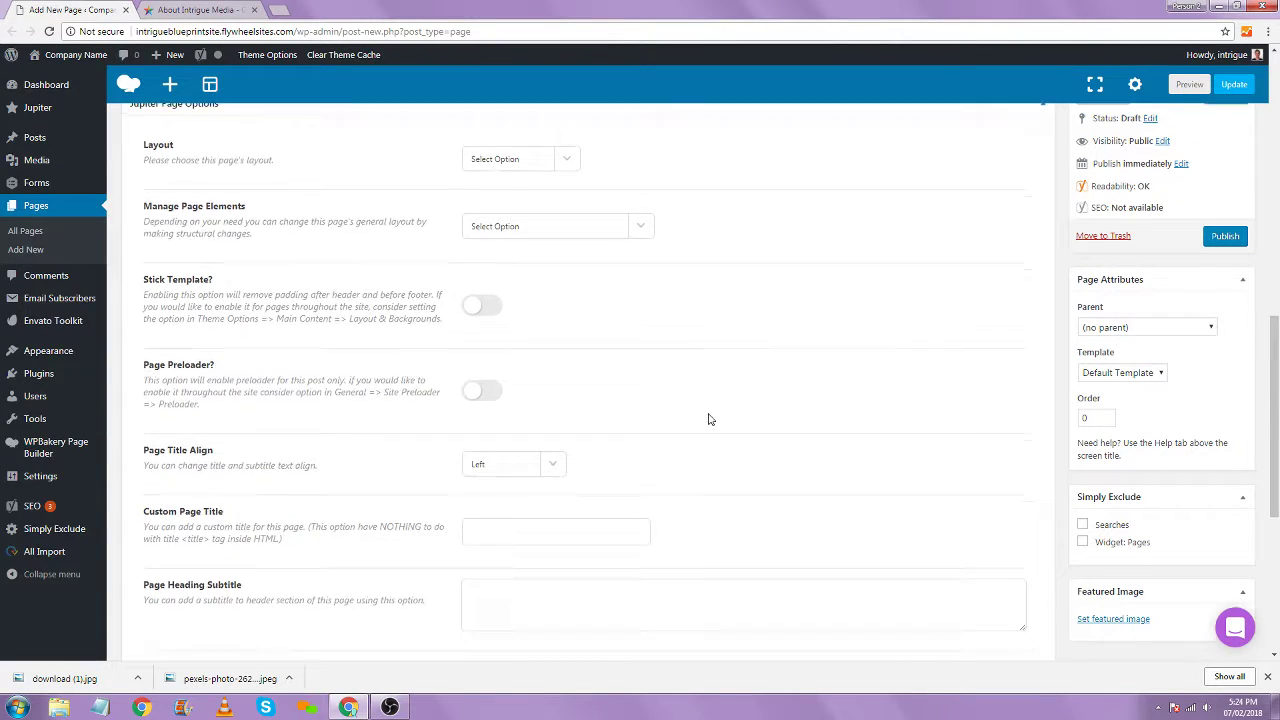
scroll(709, 417, "up", 2)
left_click(482, 437)
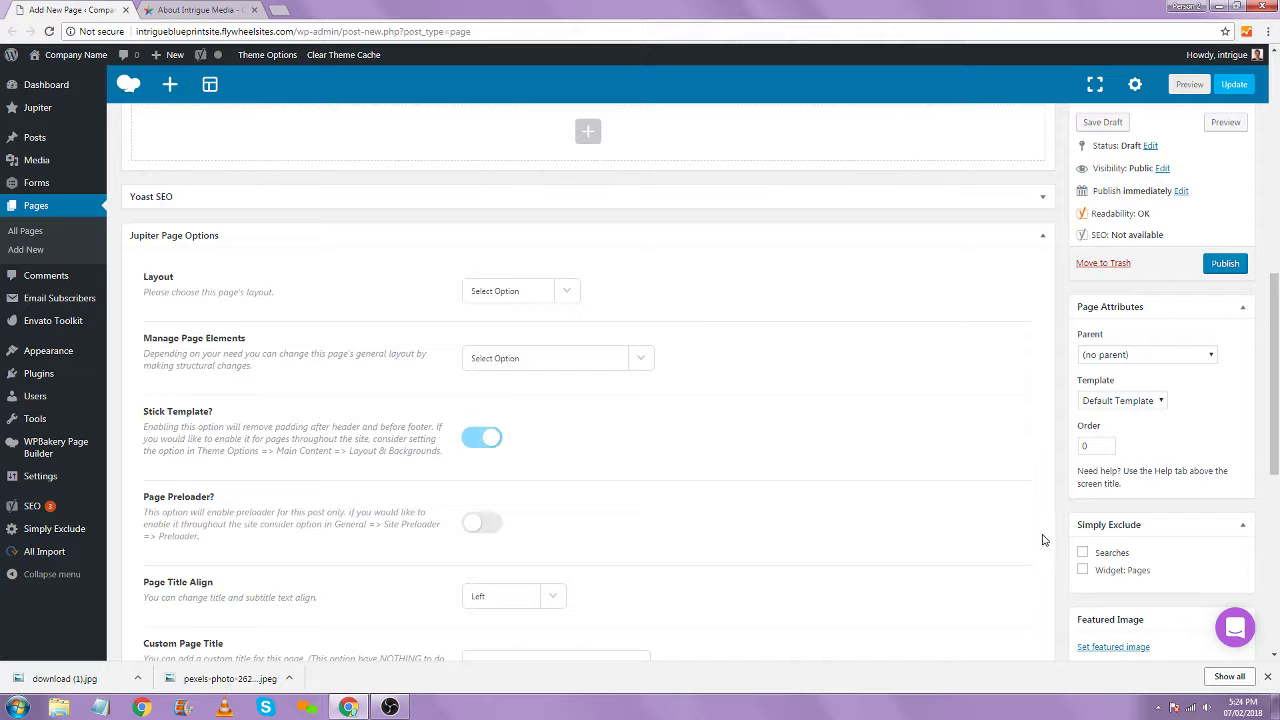
Preview the page again, check the gap between the page title and the banner, and return to the page editor
scroll(1045, 383, "up", 4)
left_click(1225, 121)
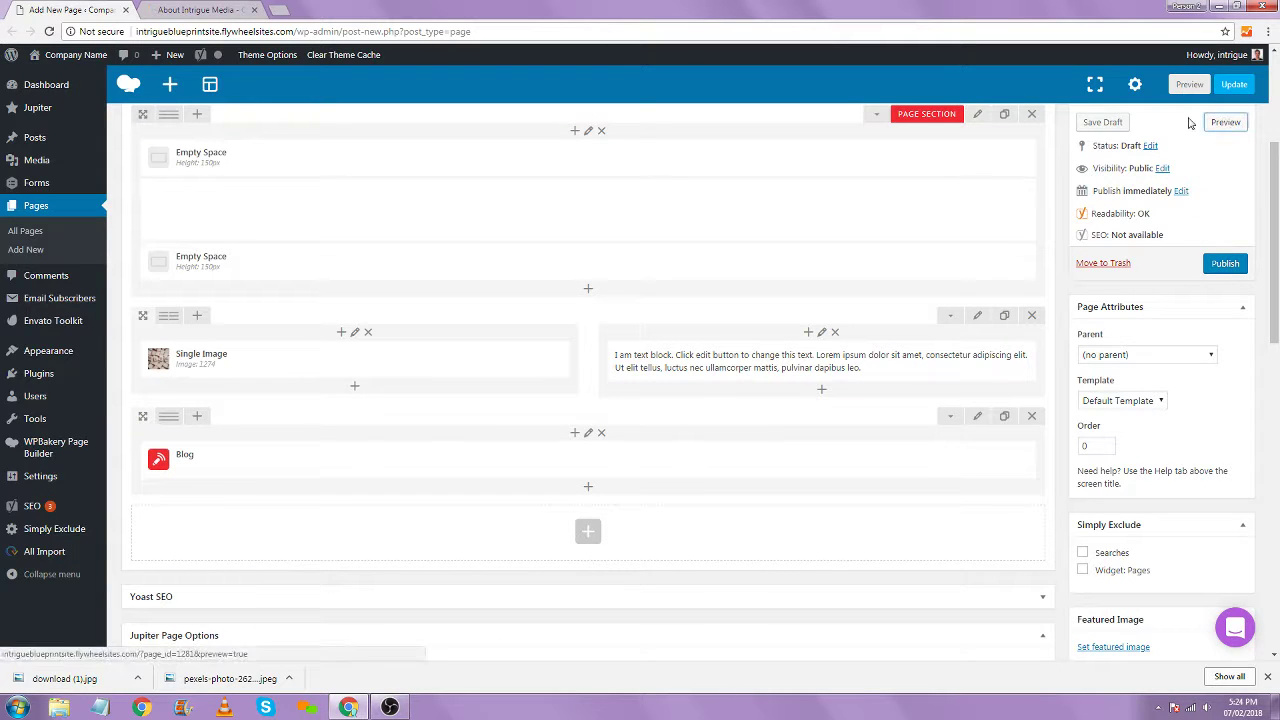
left_click(205, 11)
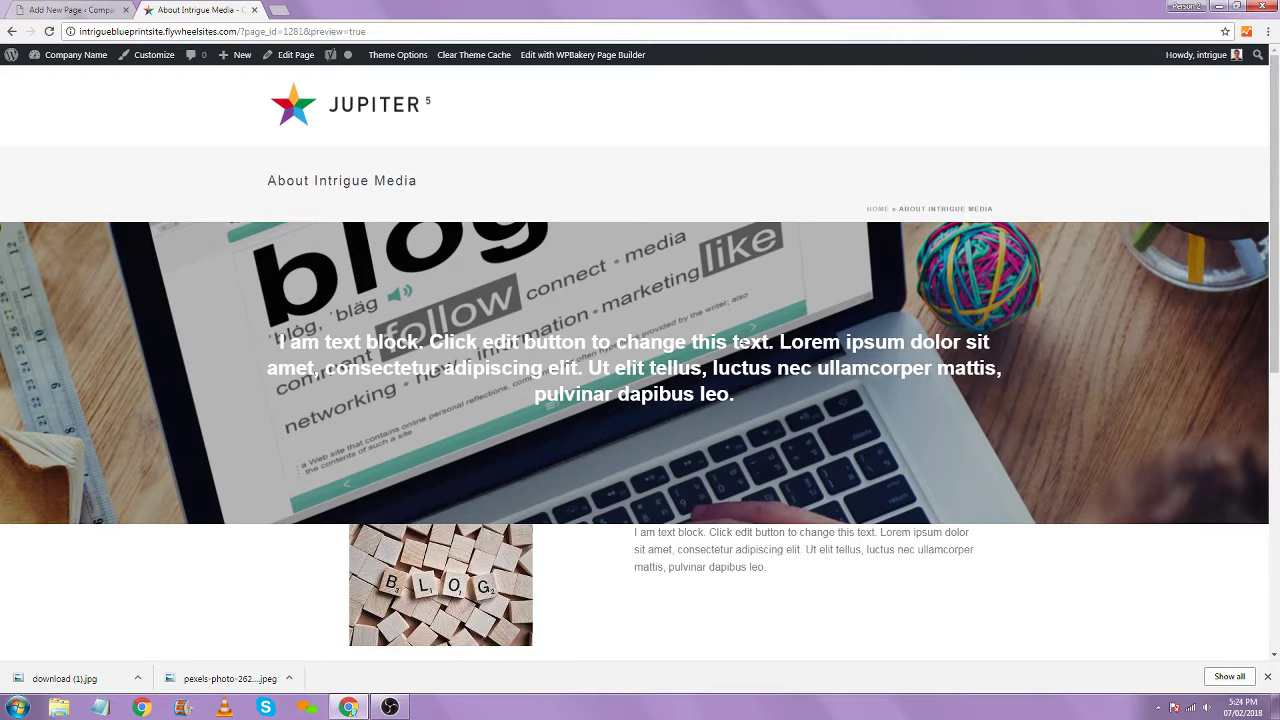
left_click(98, 9)
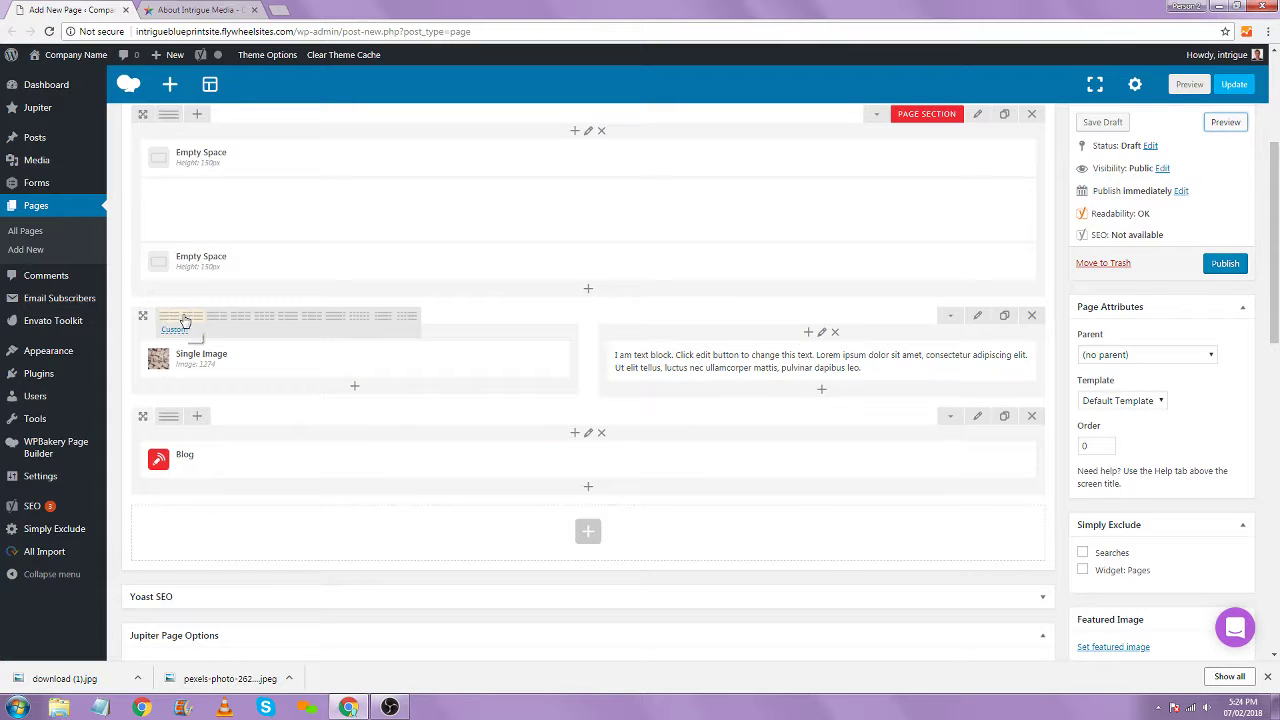
Convert the image and text row to one column, add an inner two-column row, and place the image and text block side by side in it
left_click(167, 317)
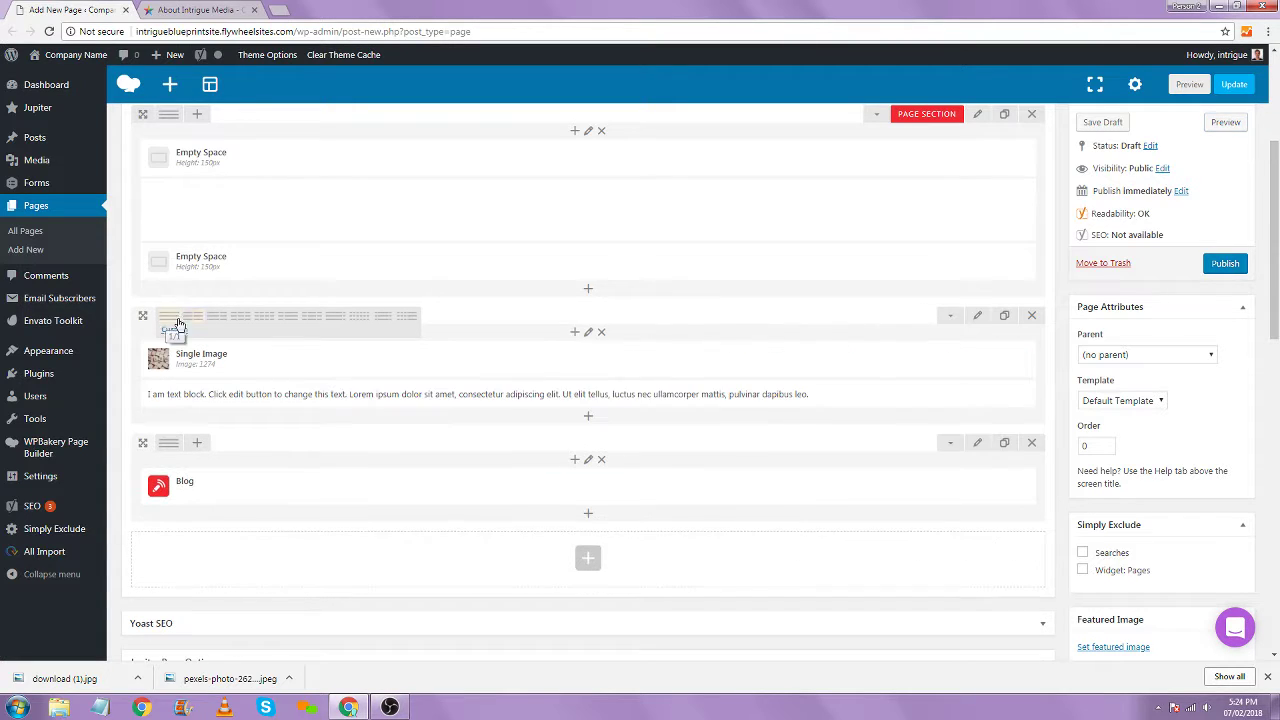
left_click(575, 331)
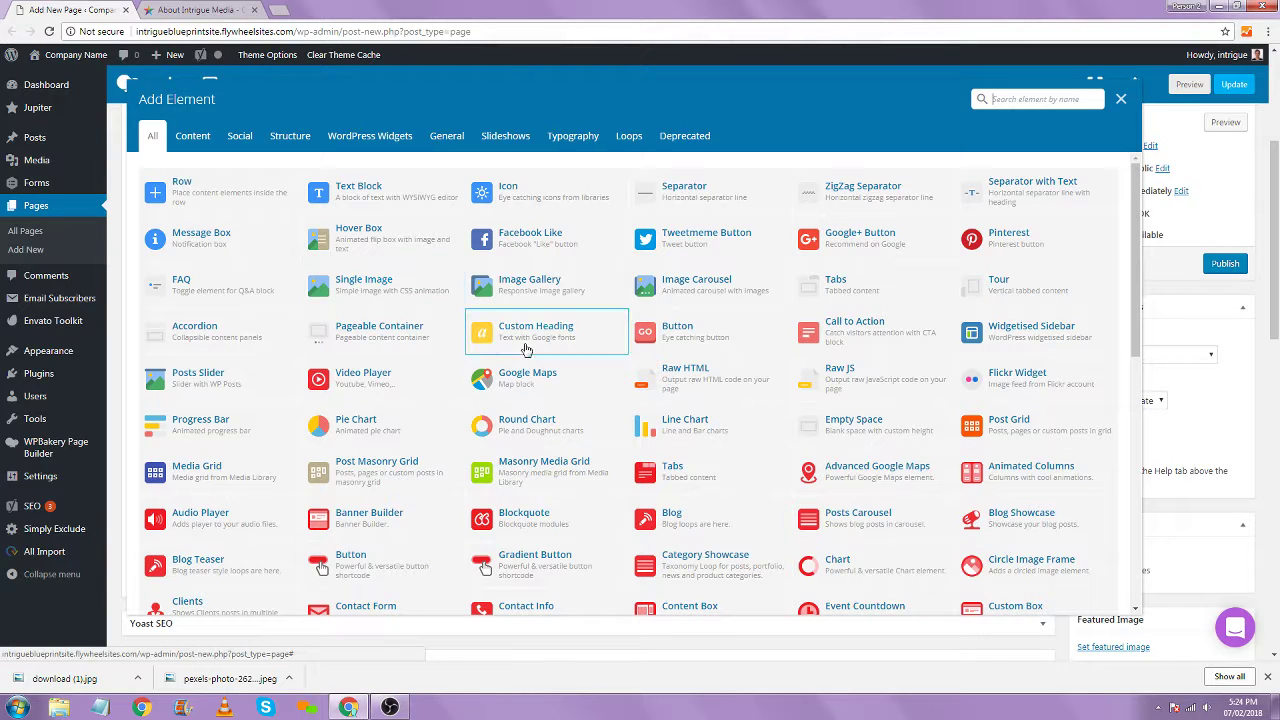
left_click(277, 206)
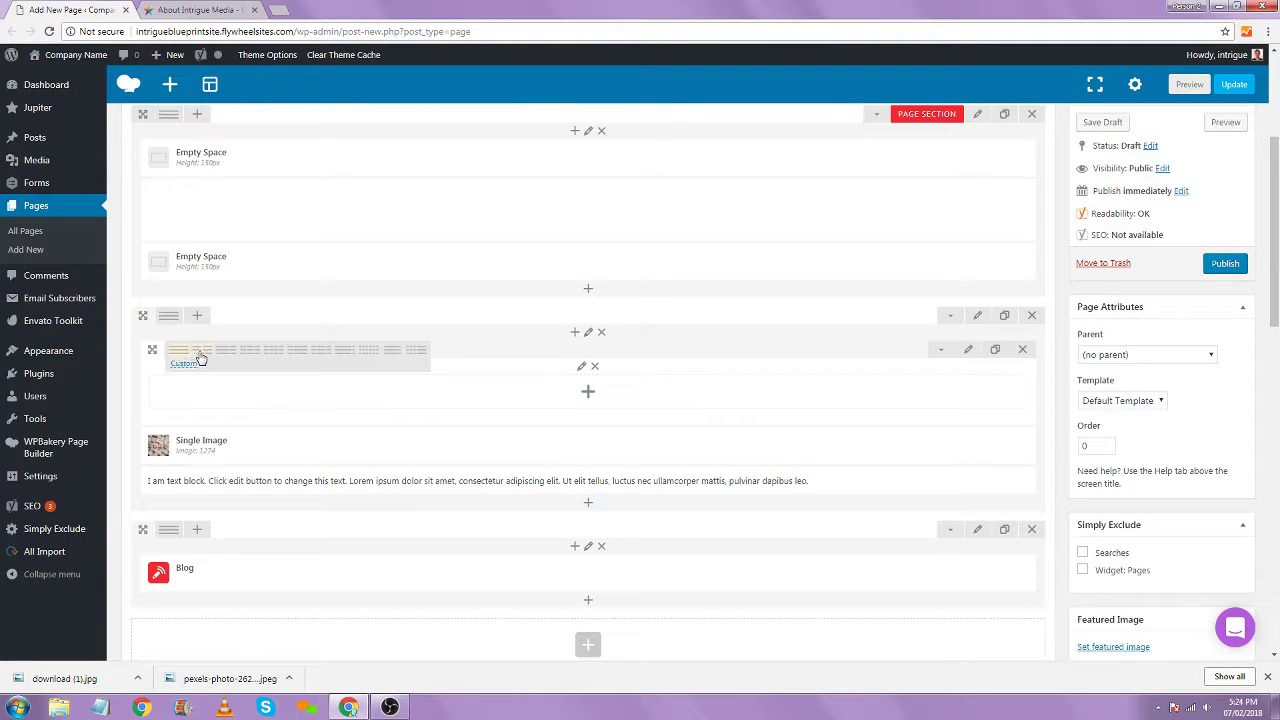
left_click(202, 352)
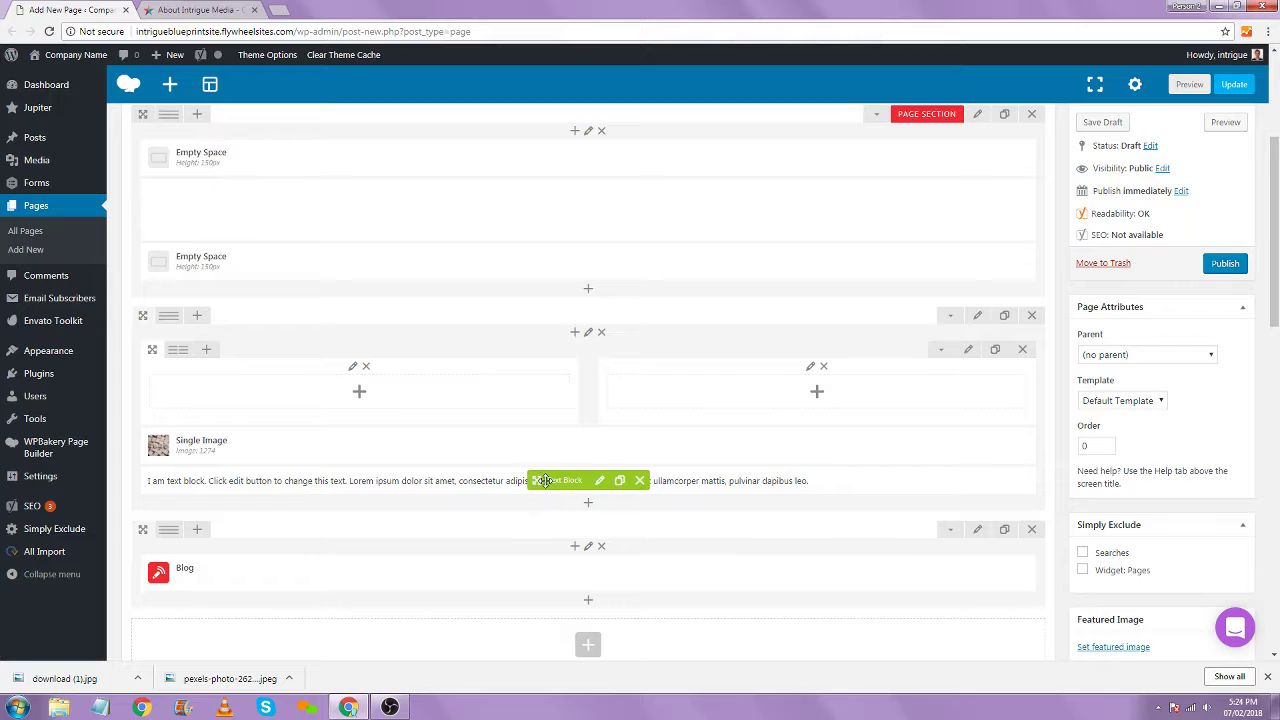
left_click_drag(537, 481, 412, 396)
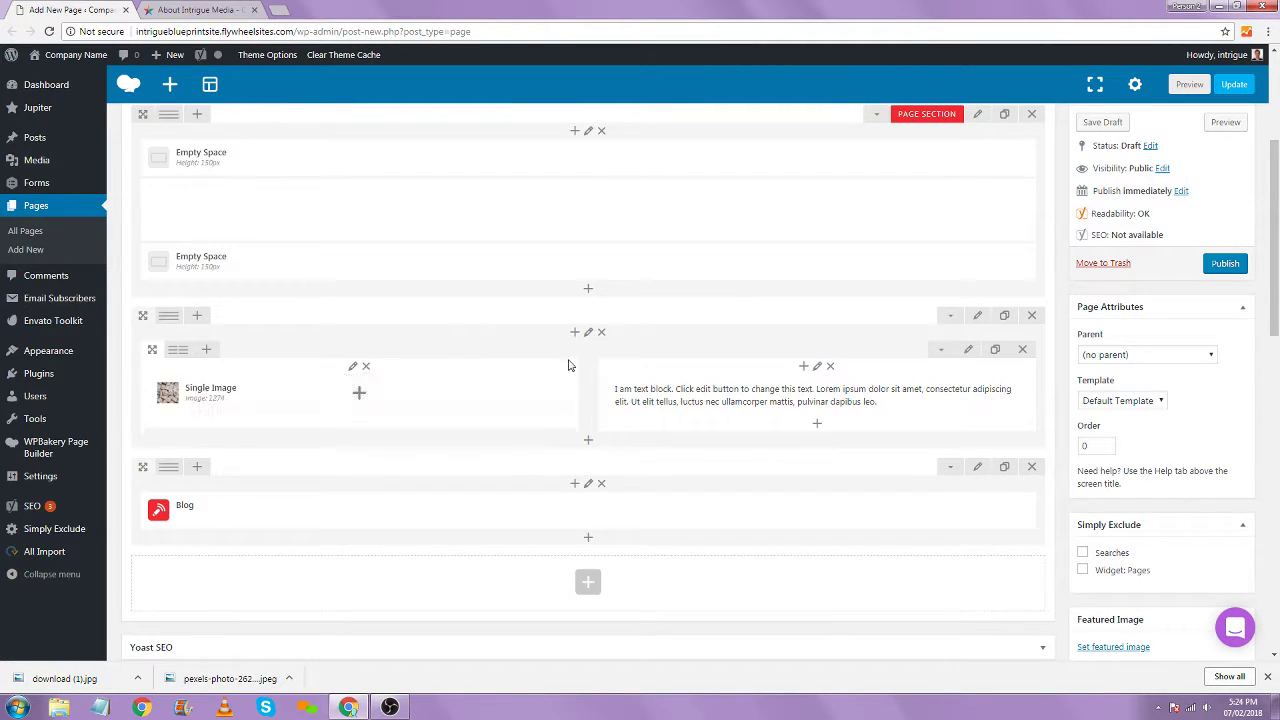
Add an Empty Space with the default 32px height above the inner row holding the image and text block
left_click(576, 332)
type("empty")
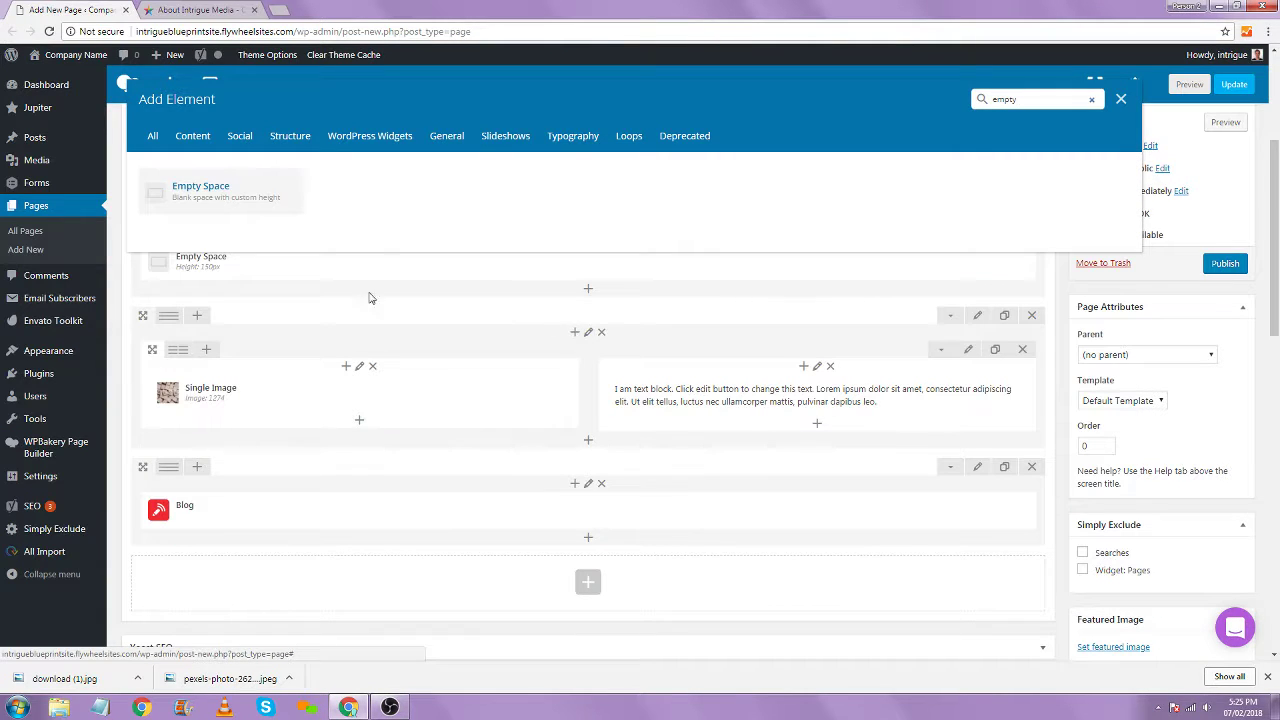
left_click(259, 194)
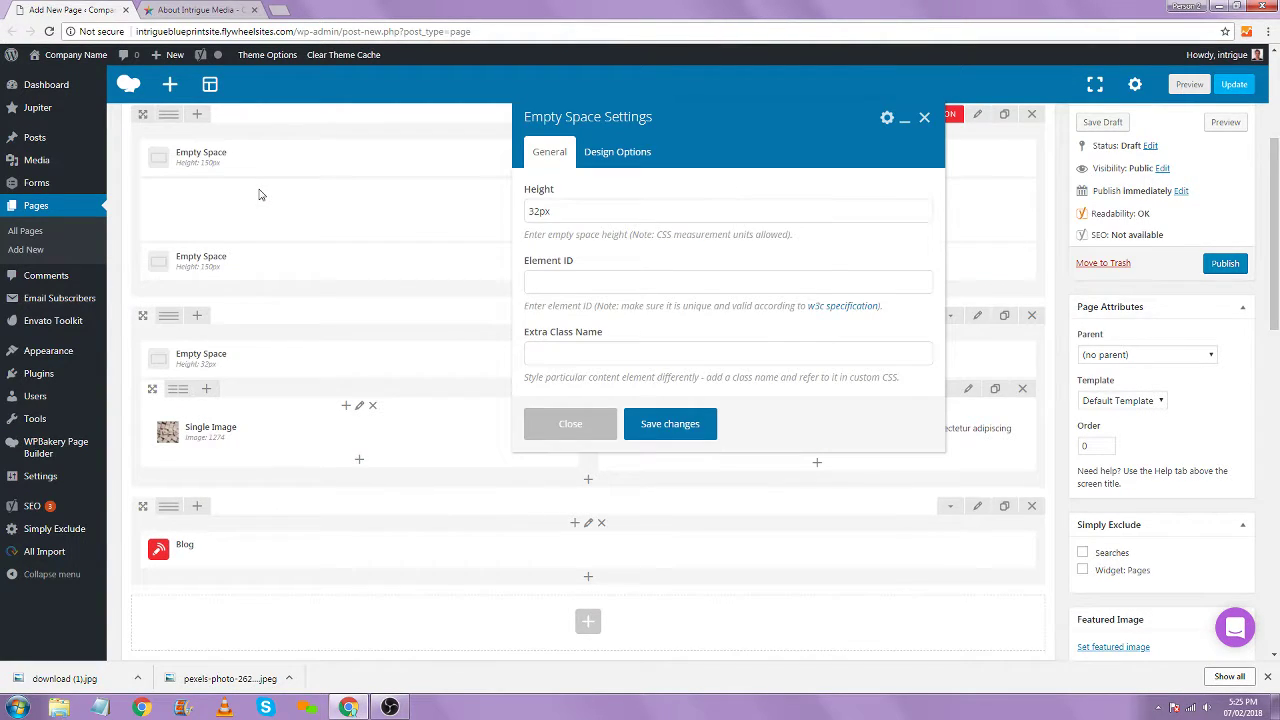
left_click(667, 428)
scroll(658, 553, "up", 1)
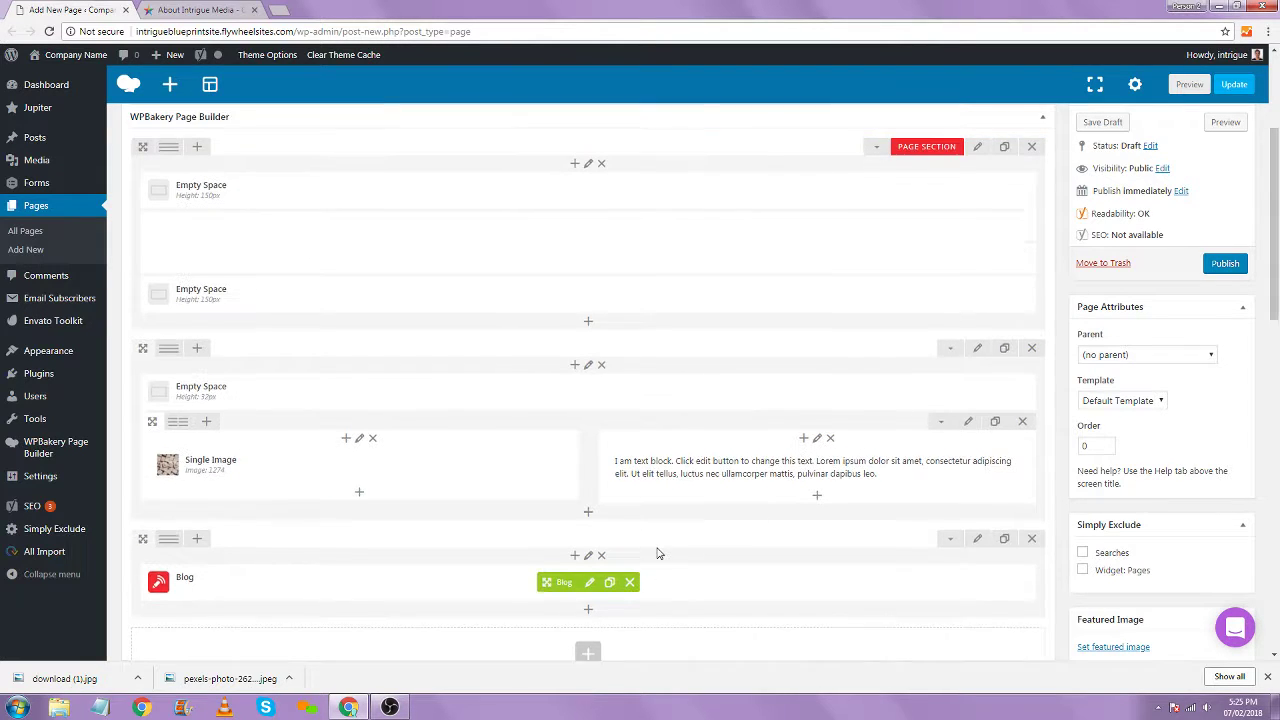
scroll(745, 558, "down", 2)
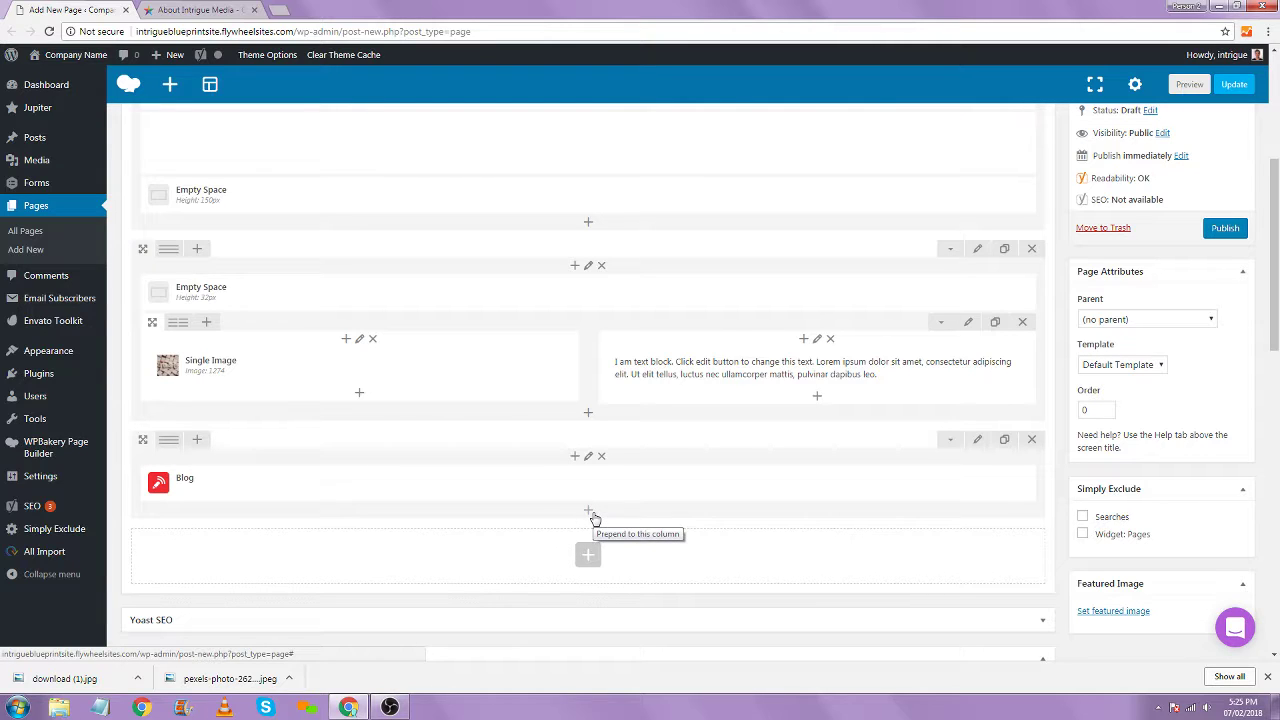
Open the Forms list in a new browser tab and duplicate the Contact Page form
middle_click(63, 152)
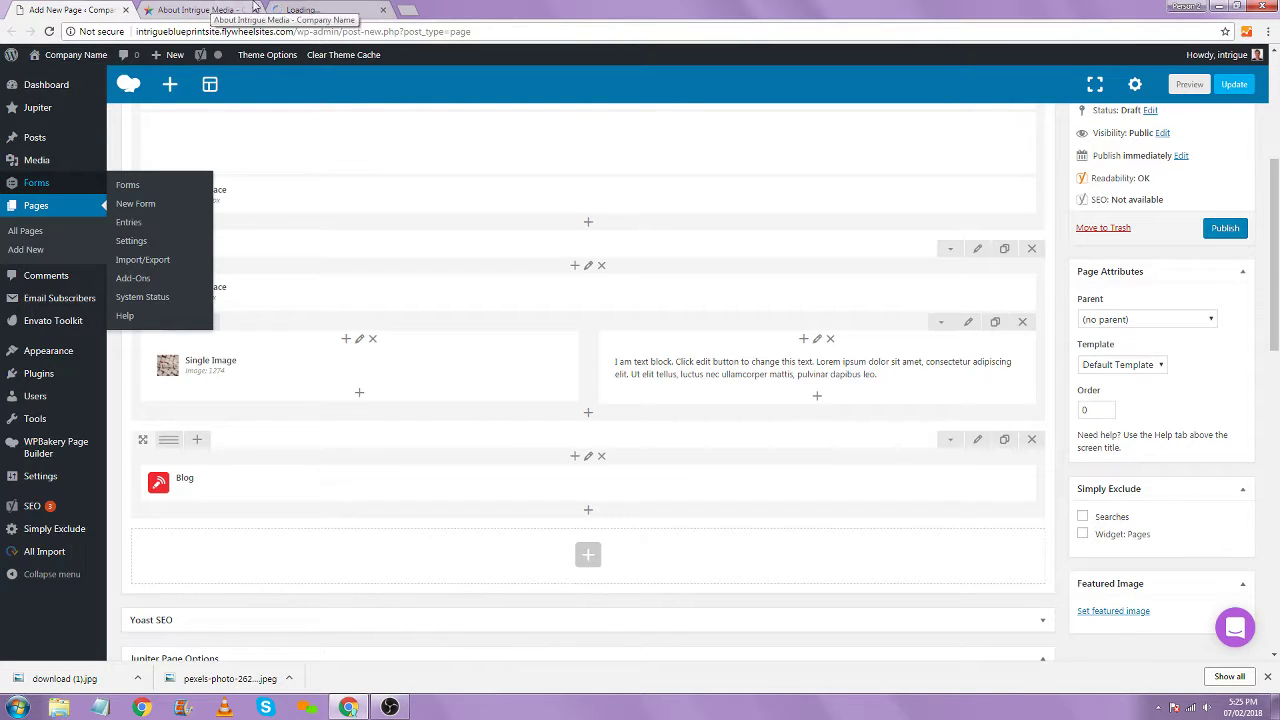
left_click(305, 10)
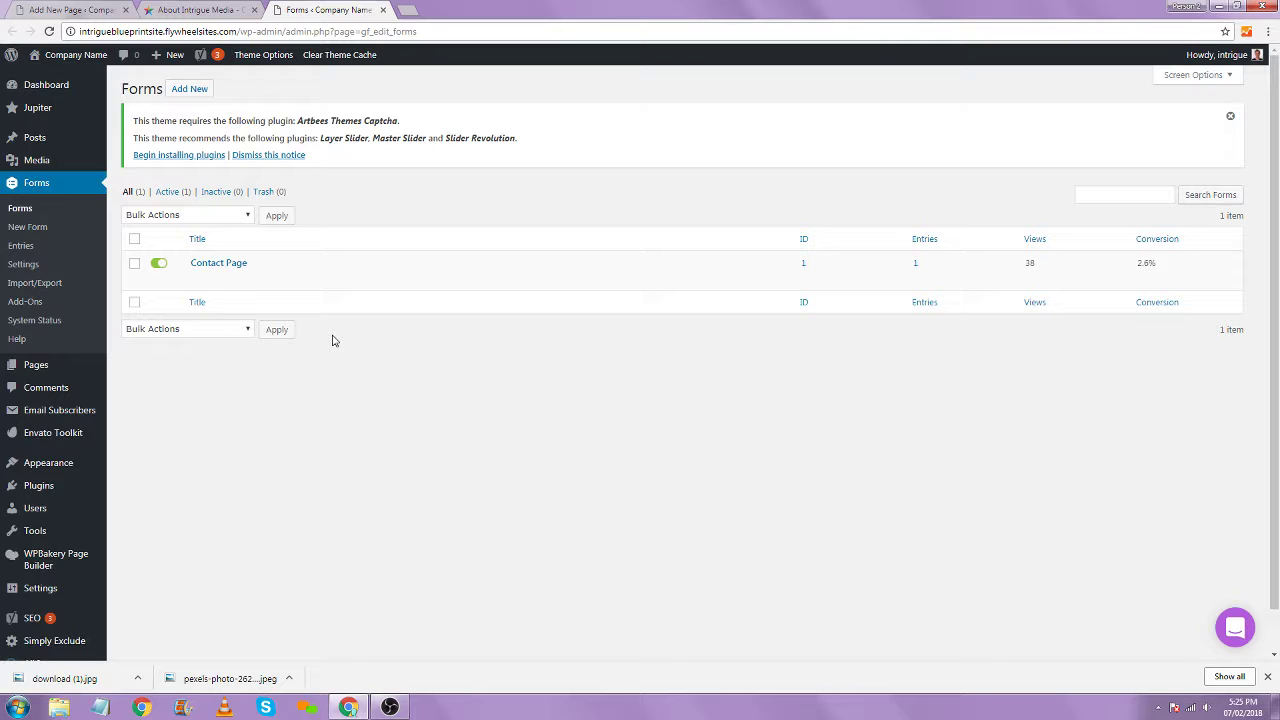
mouse_move(320, 266)
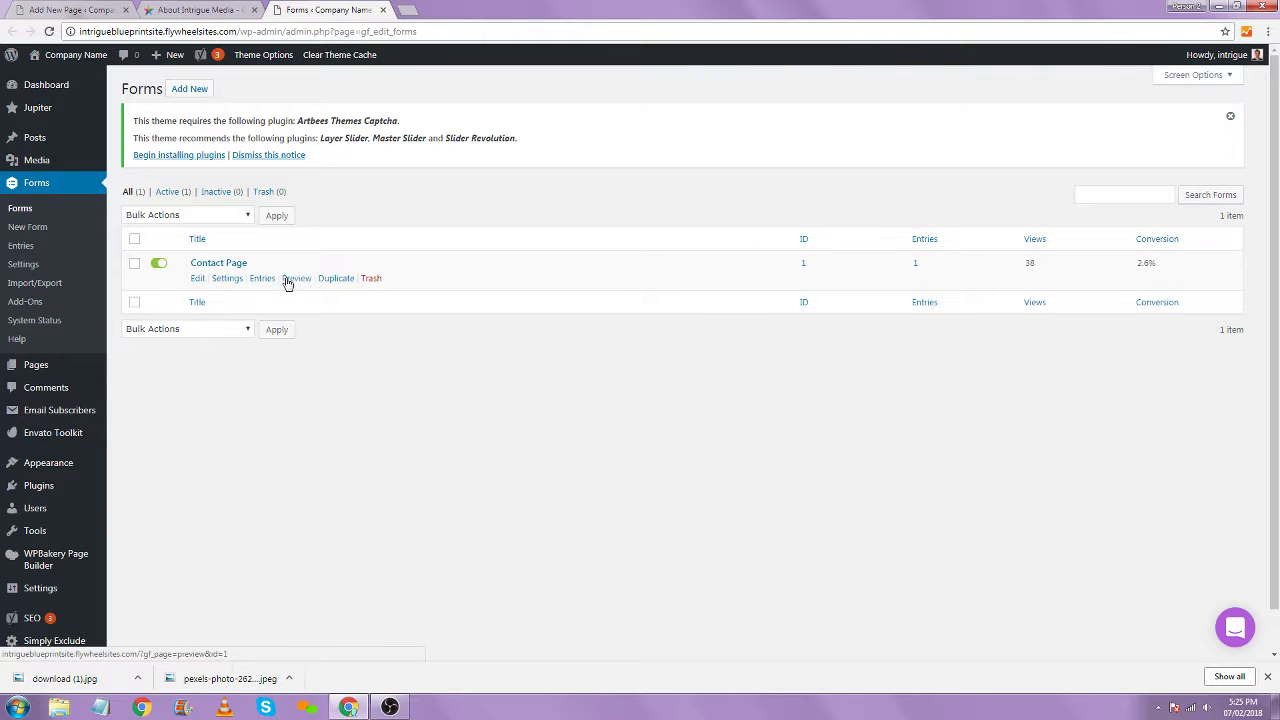
left_click(336, 279)
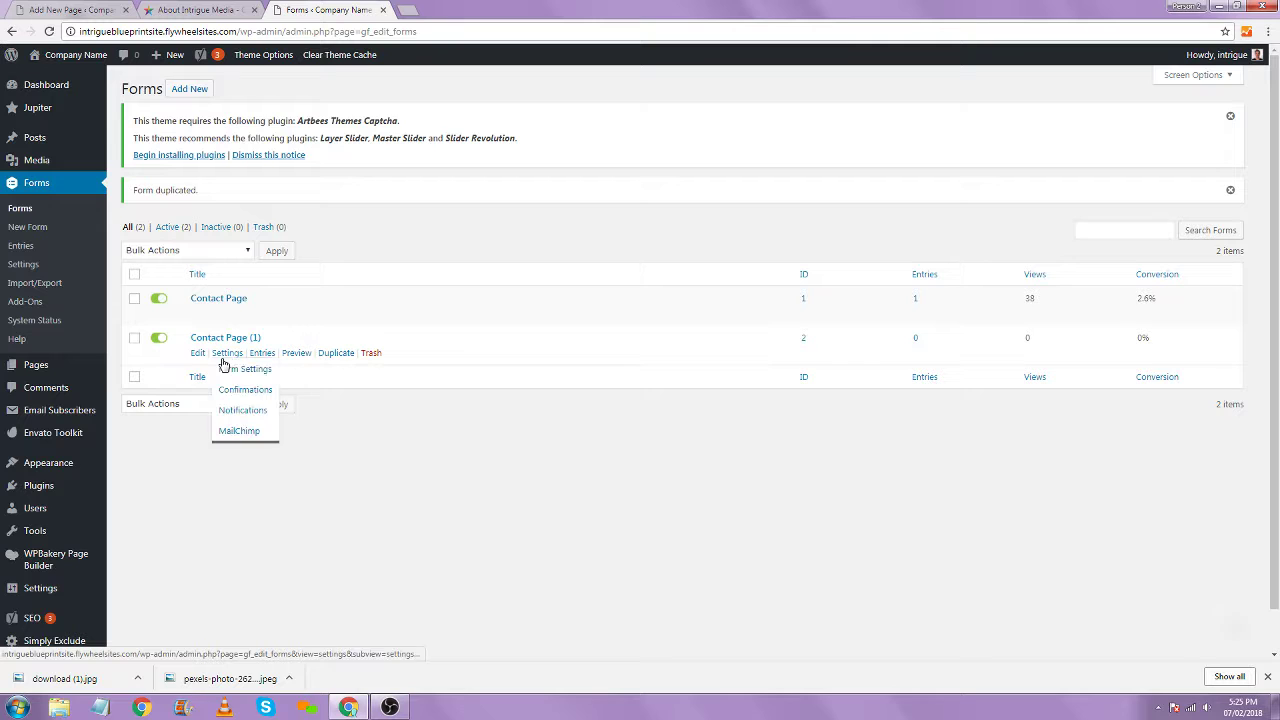
Open the duplicated form's settings and change its title to "Careers"
left_click(240, 369)
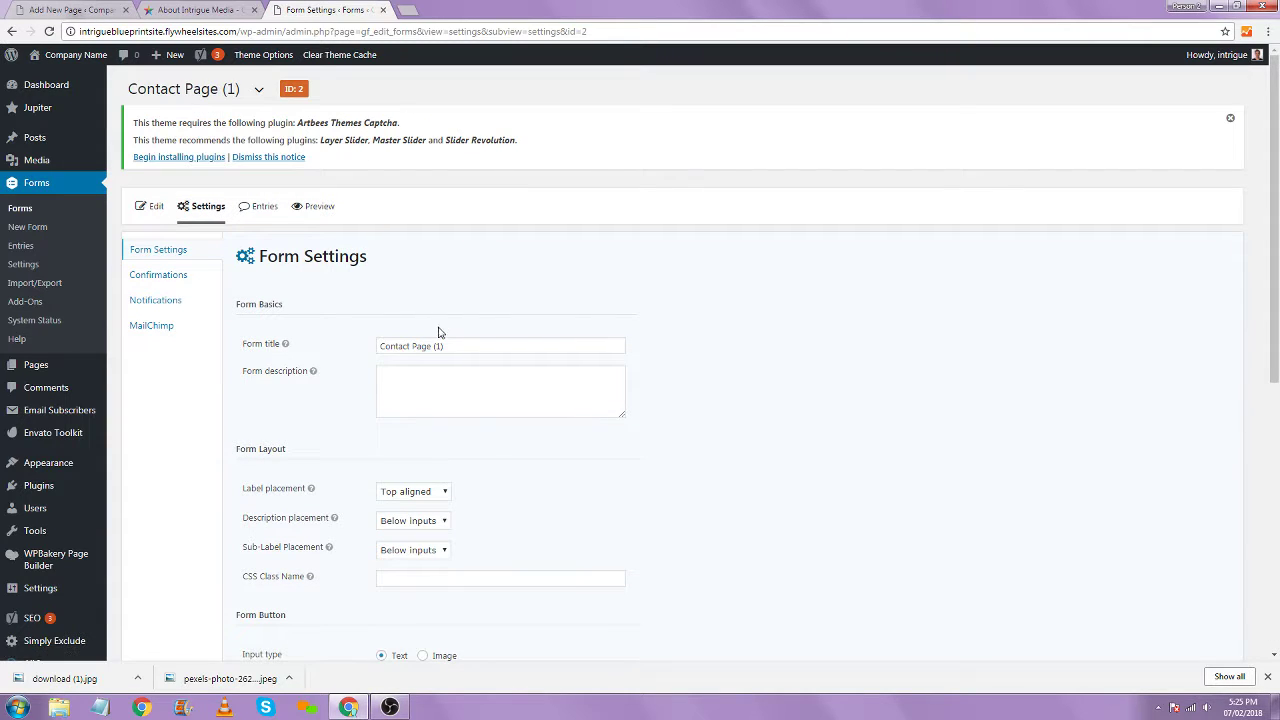
triple_click(461, 347)
type("Careers")
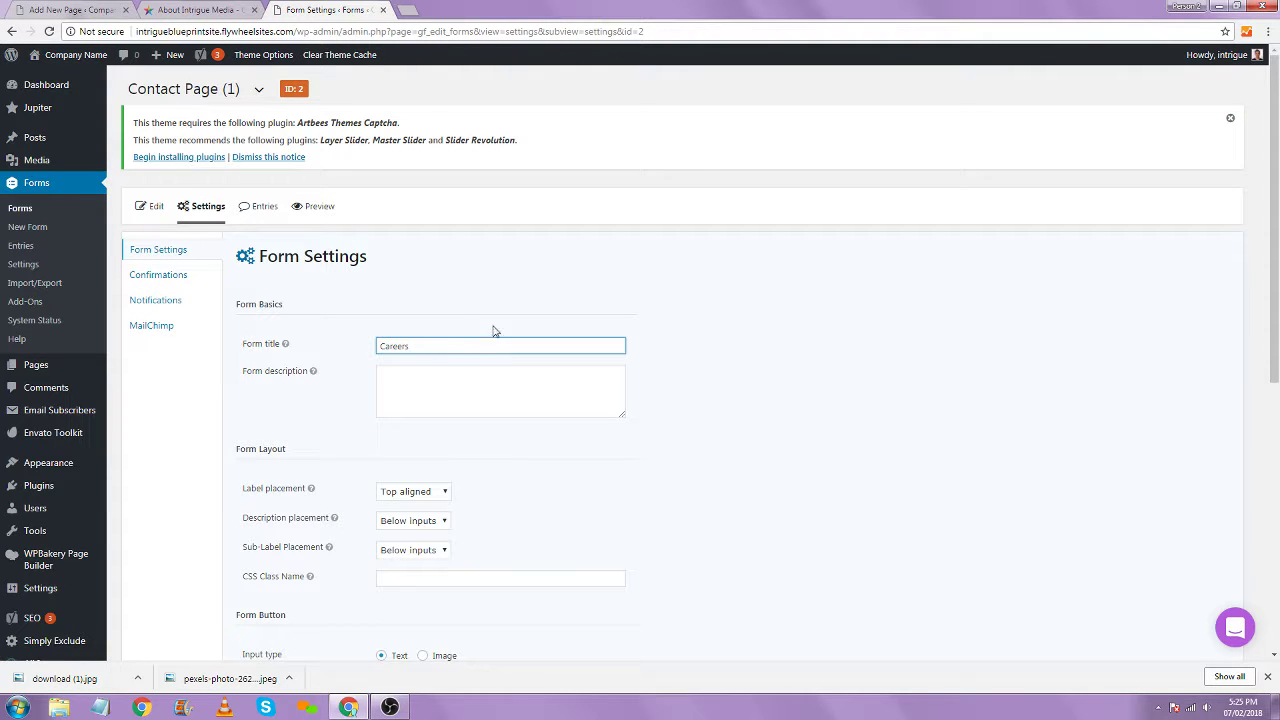
Set the form's button text to "Apply Now" and save the form settings
scroll(490, 335, "down", 3)
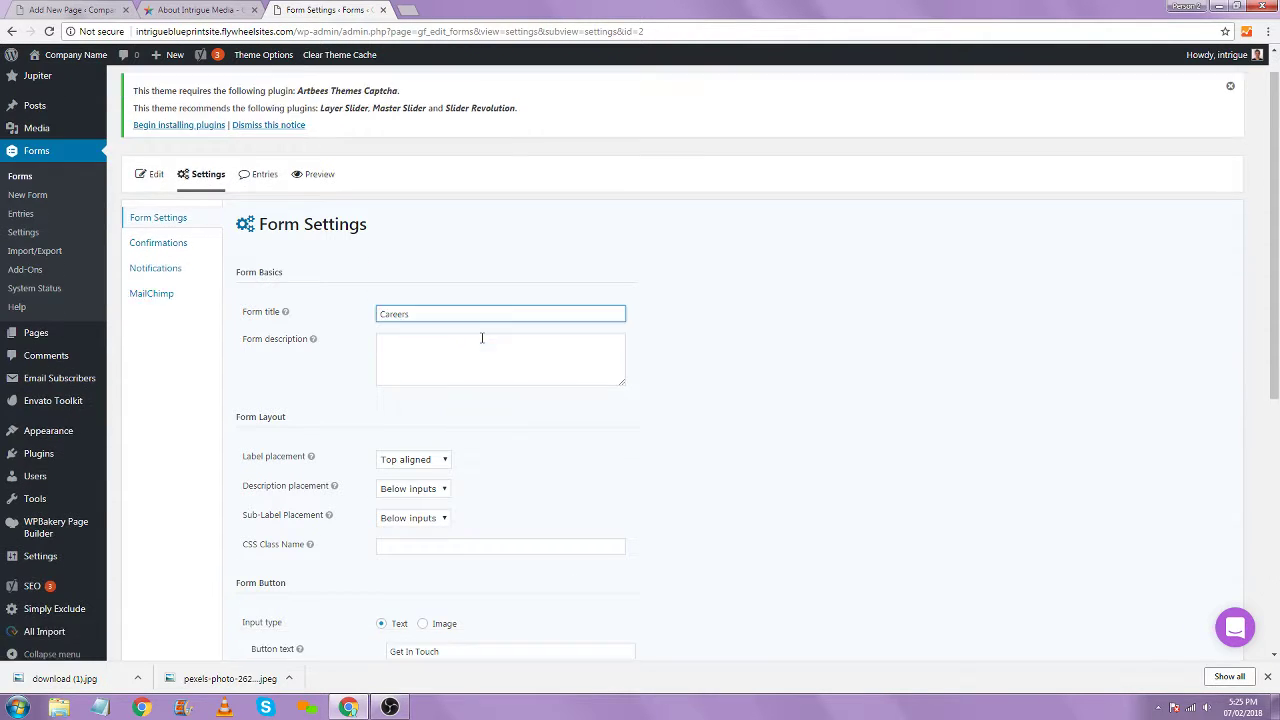
triple_click(493, 418)
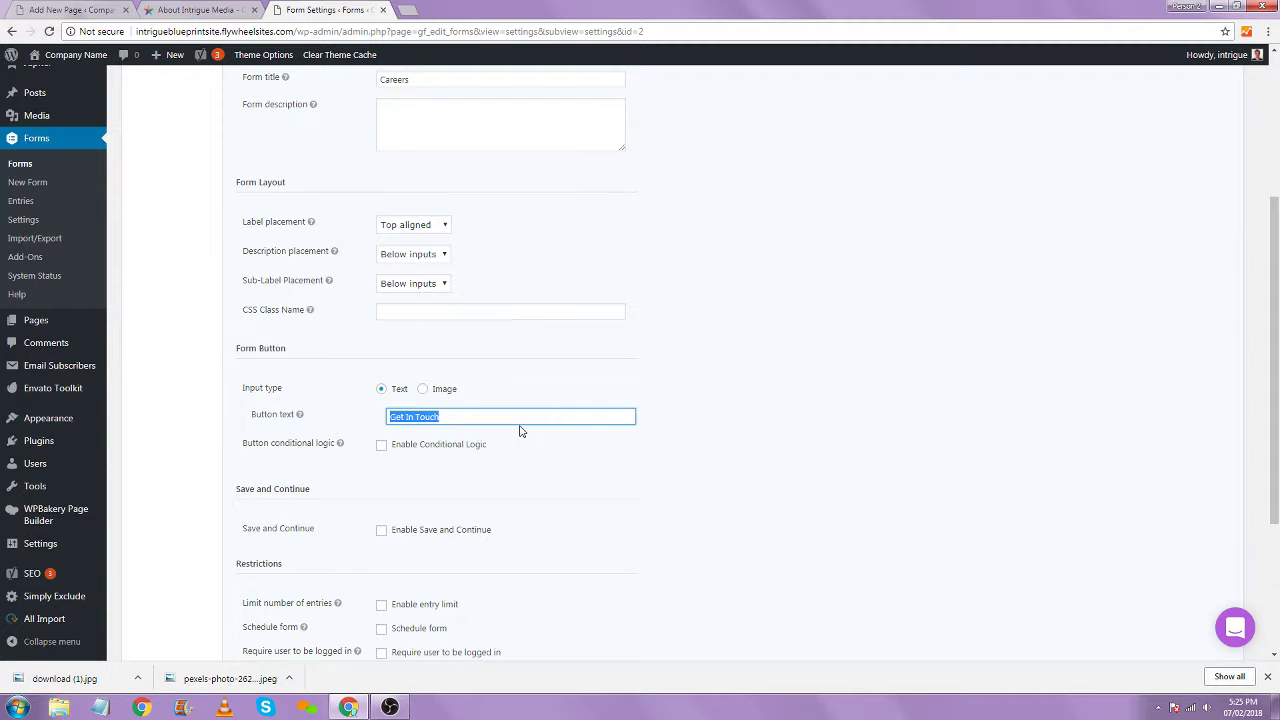
type("Apply Now")
left_click(628, 472)
scroll(628, 472, "down", 3)
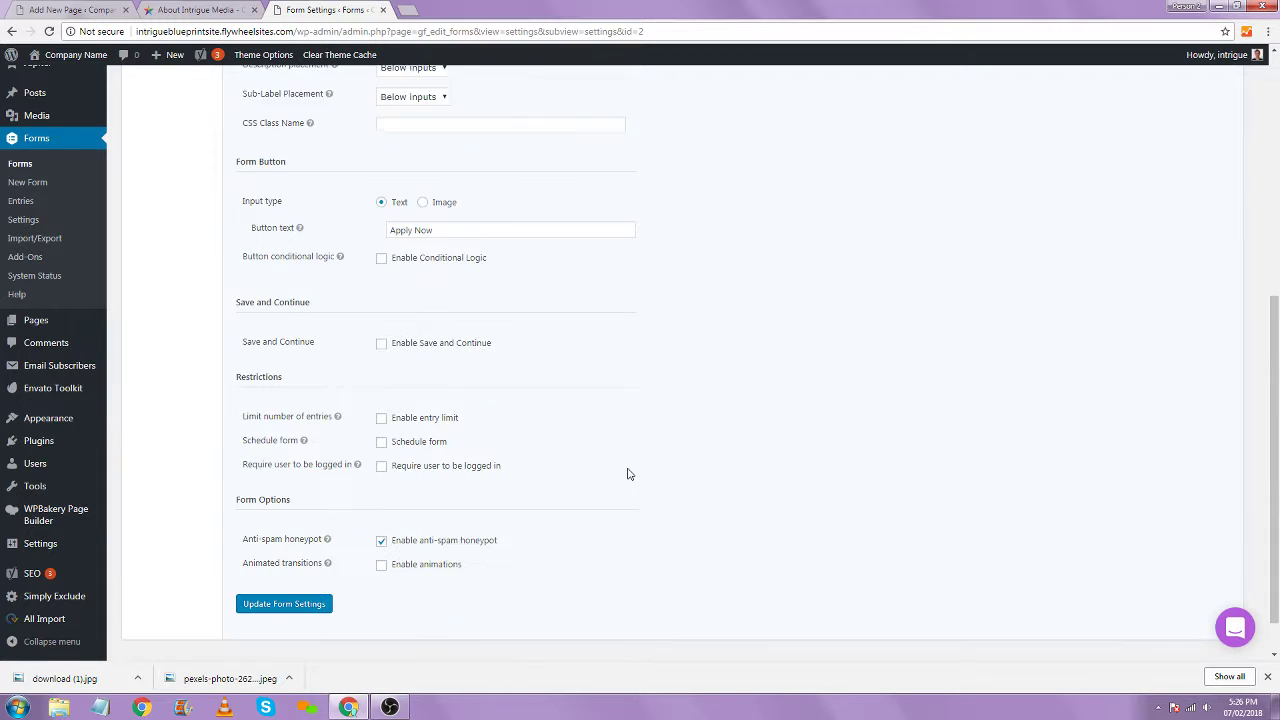
left_click(282, 555)
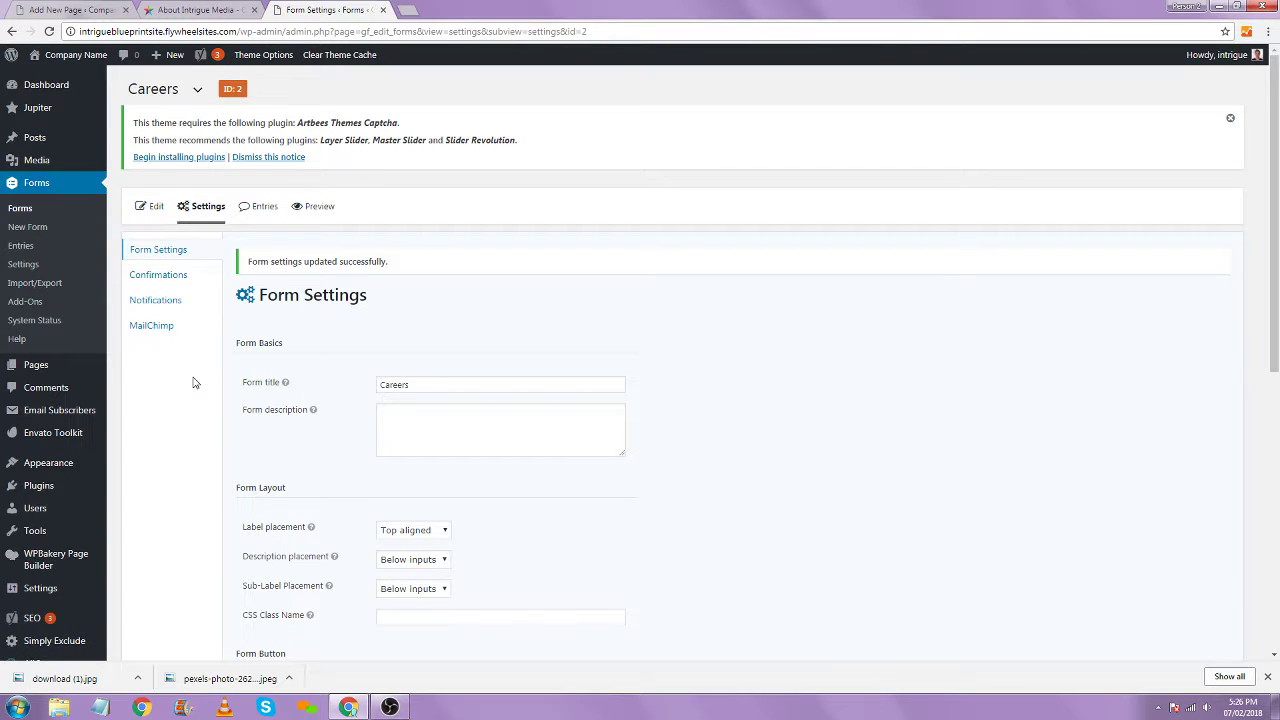
Delete the "I would like to receive" checkboxes field from the Careers form
left_click(157, 210)
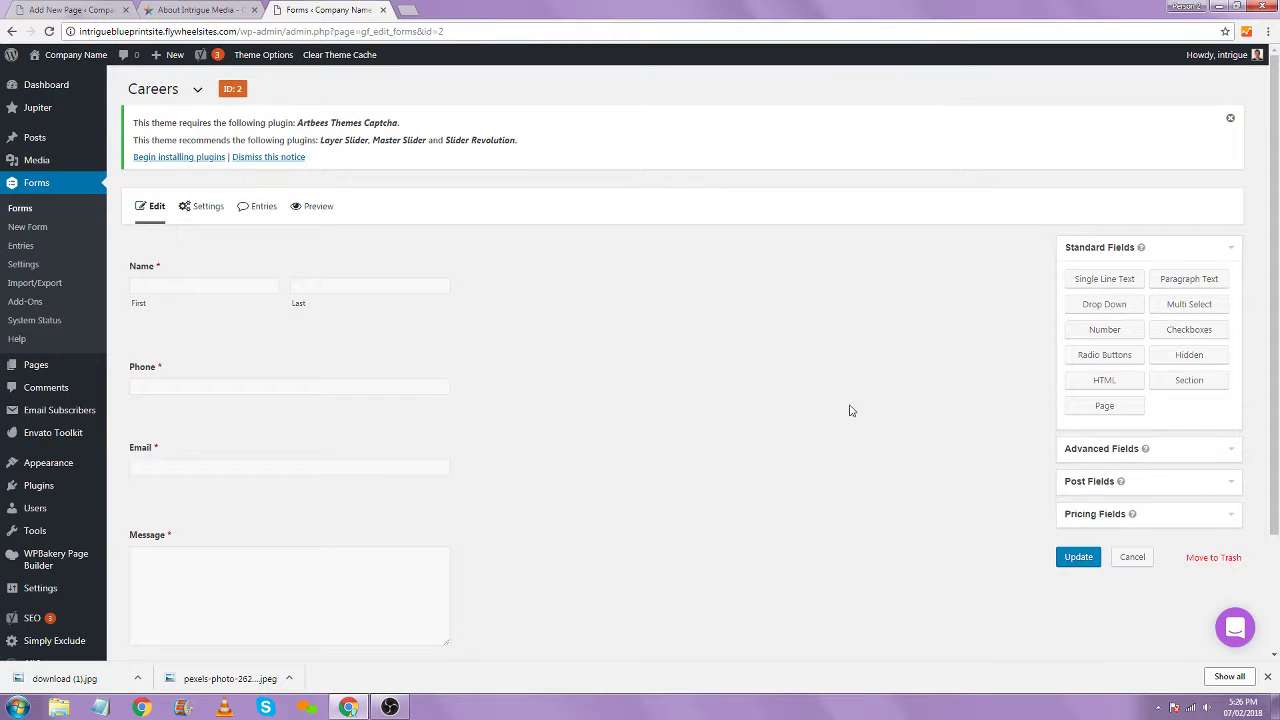
scroll(850, 410, "down", 1)
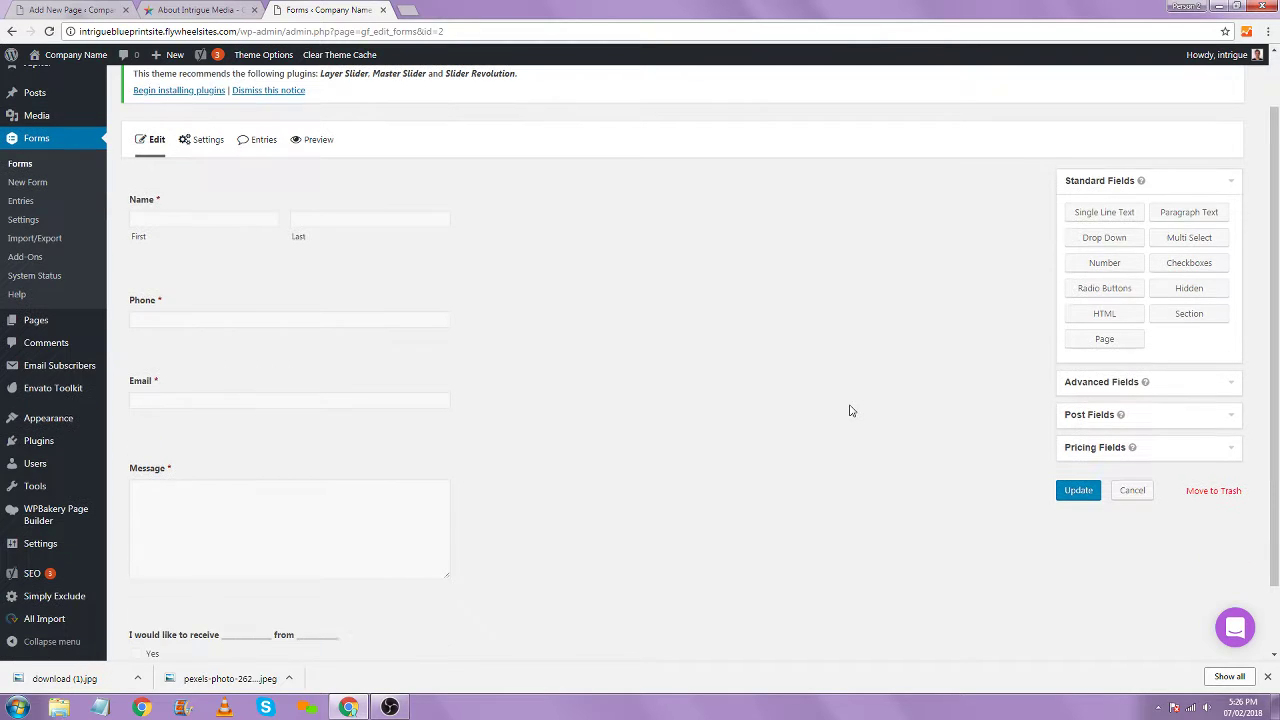
scroll(840, 412, "down", 1)
mouse_move(297, 532)
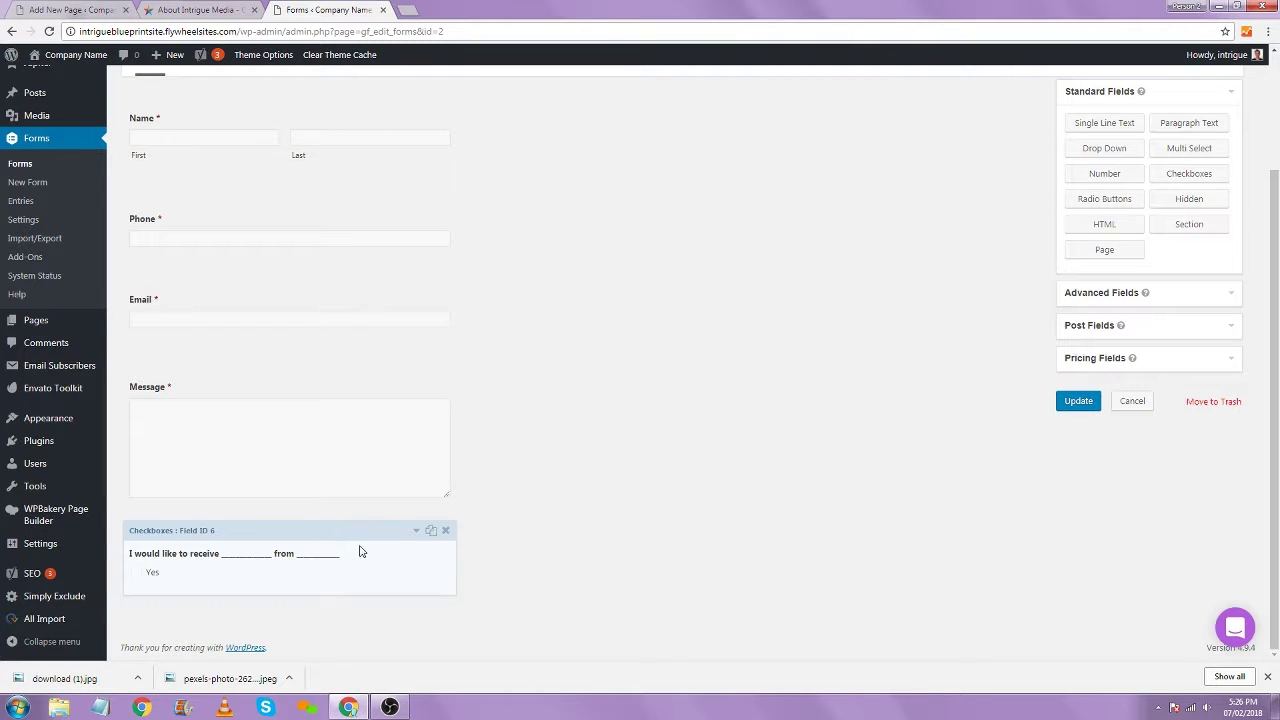
left_click(446, 531)
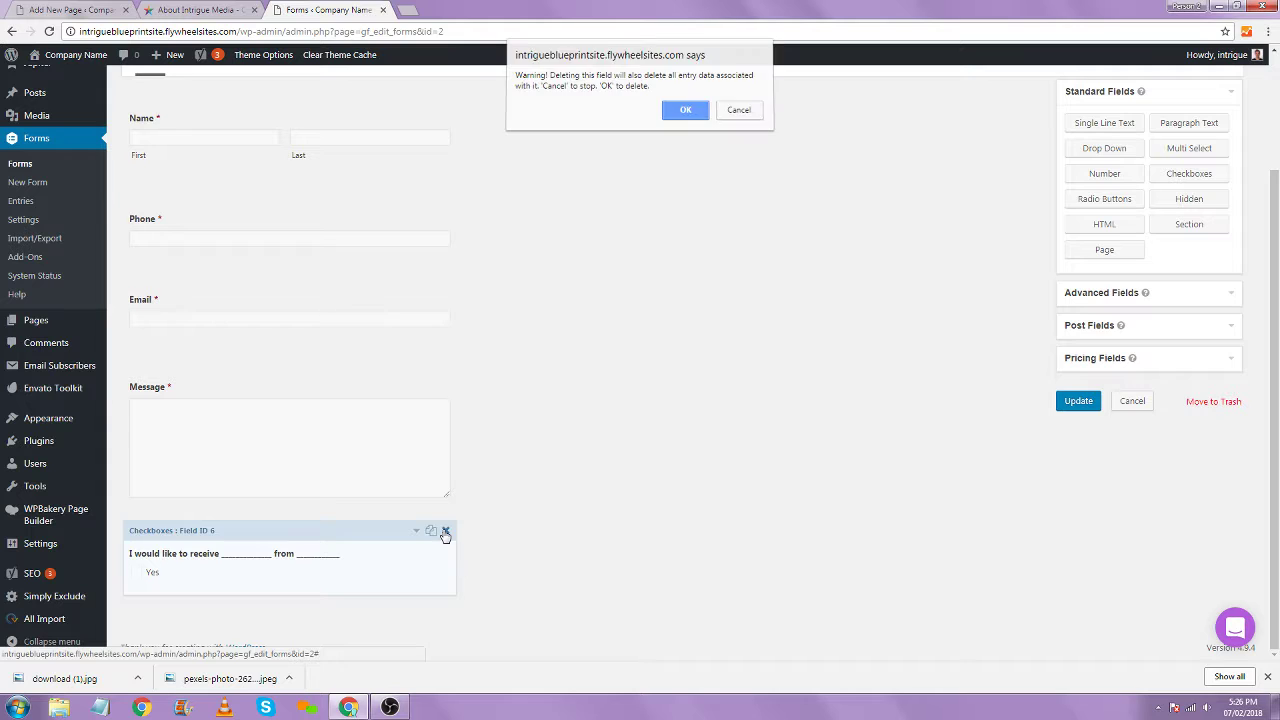
left_click(683, 110)
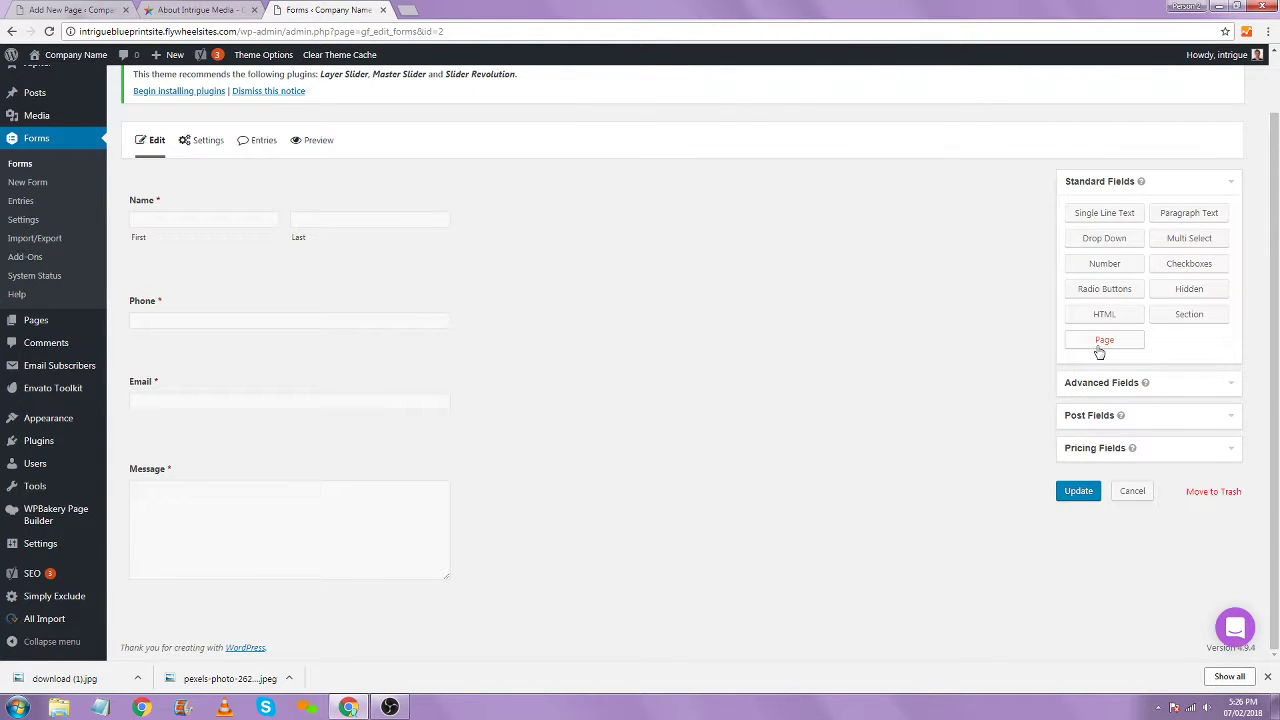
Add a File Upload field below the Message field in the Careers form
left_click(1127, 390)
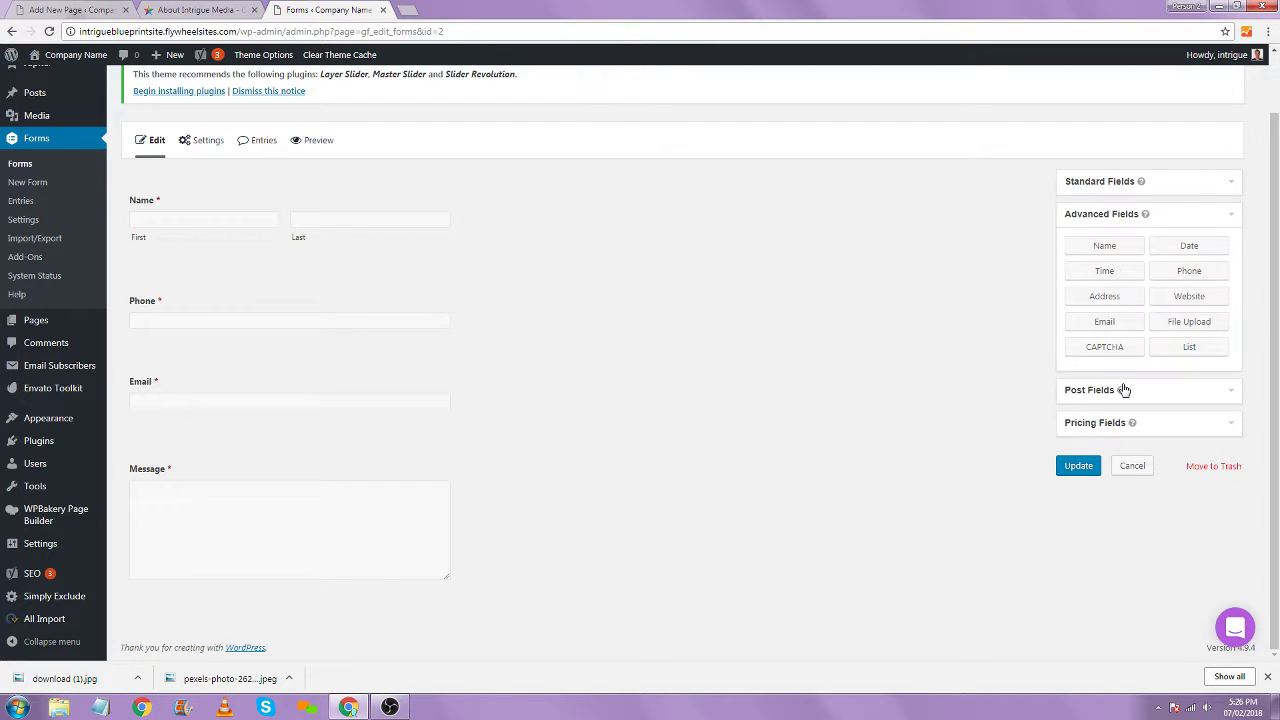
left_click_drag(1180, 334, 249, 590)
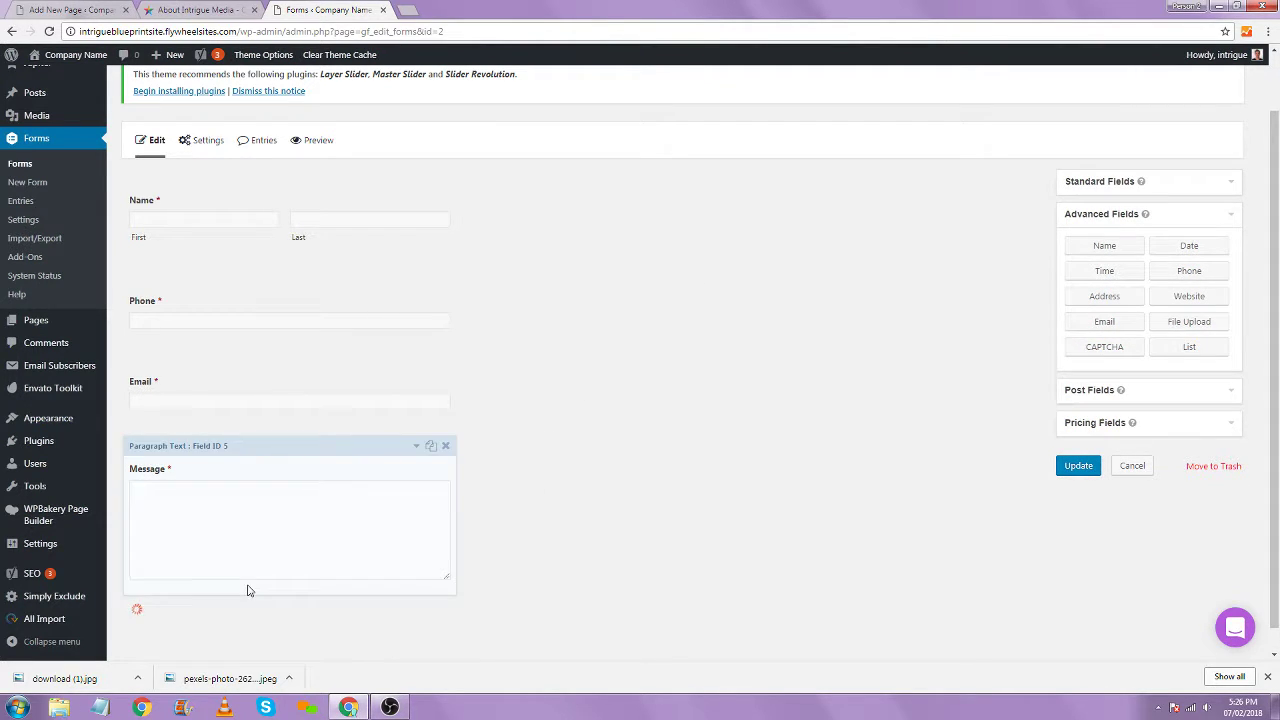
scroll(240, 580, "down", 1)
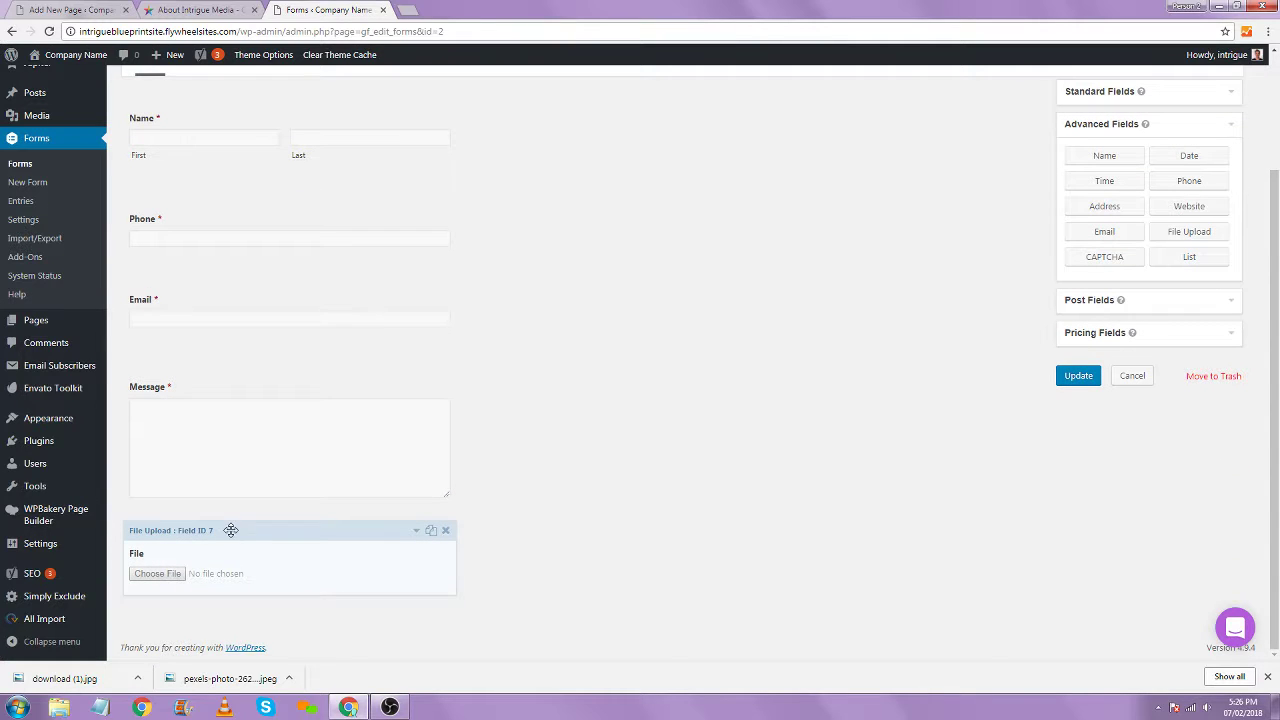
Restrict the file upload field to the pdf extension, make it required, and update the form
left_click(243, 553)
scroll(213, 547, "down", 2)
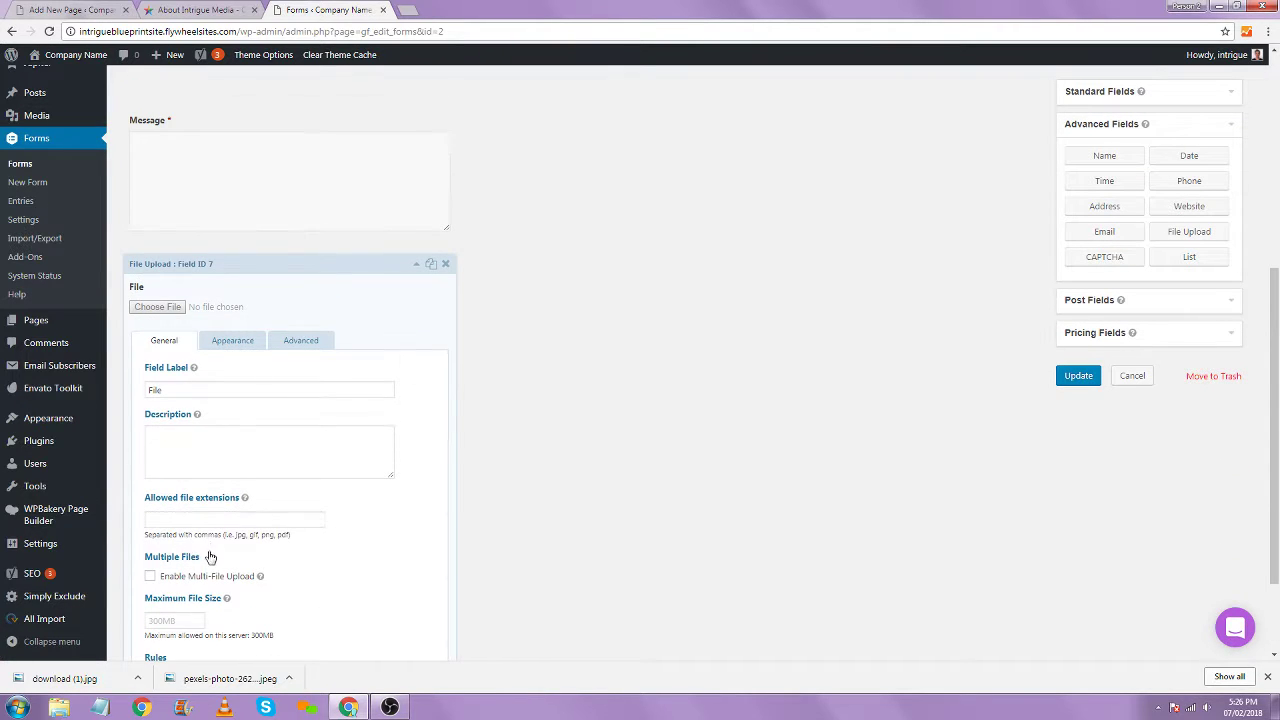
left_click(192, 519)
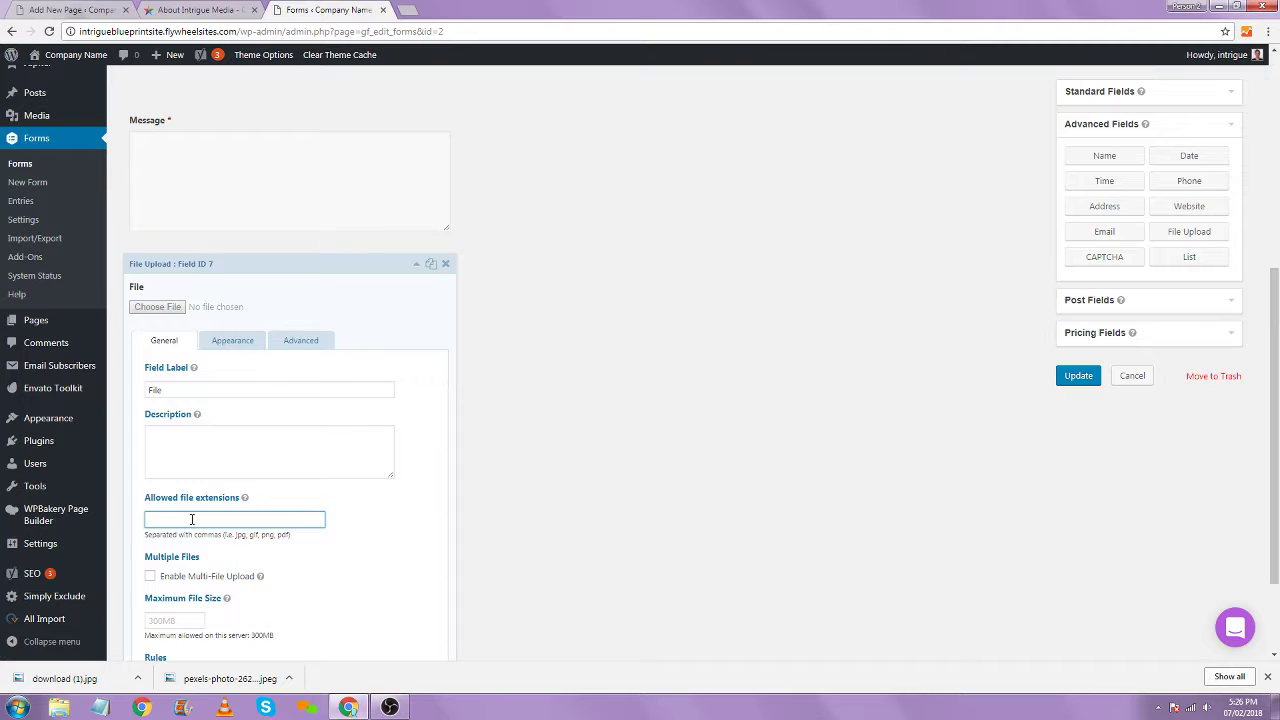
type("pdf")
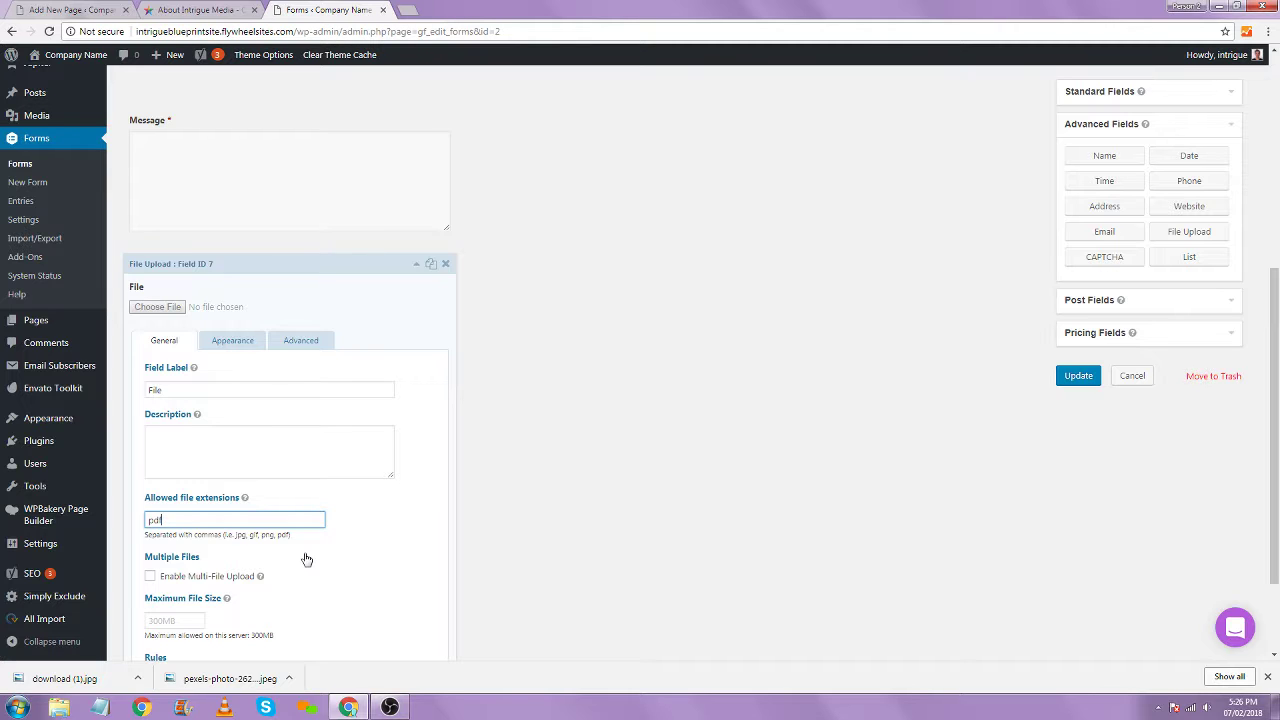
scroll(307, 559, "down", 1)
left_click(151, 610)
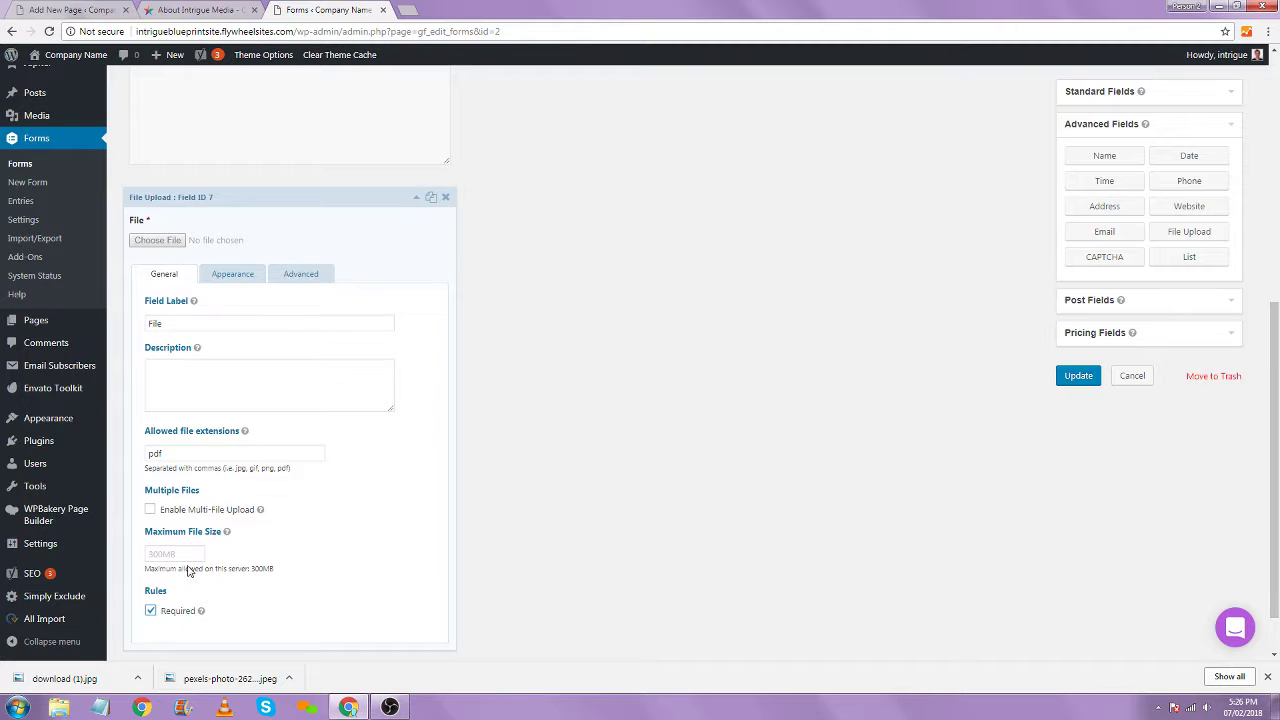
left_click(416, 197)
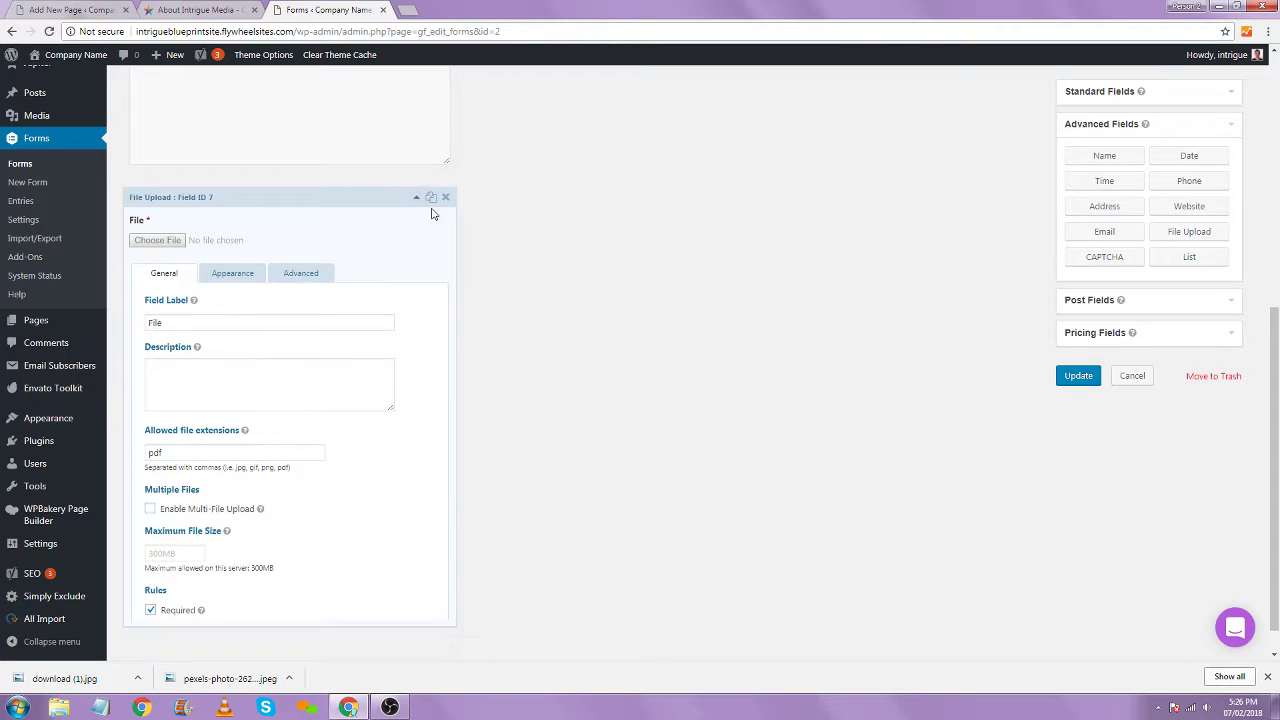
left_click(1077, 376)
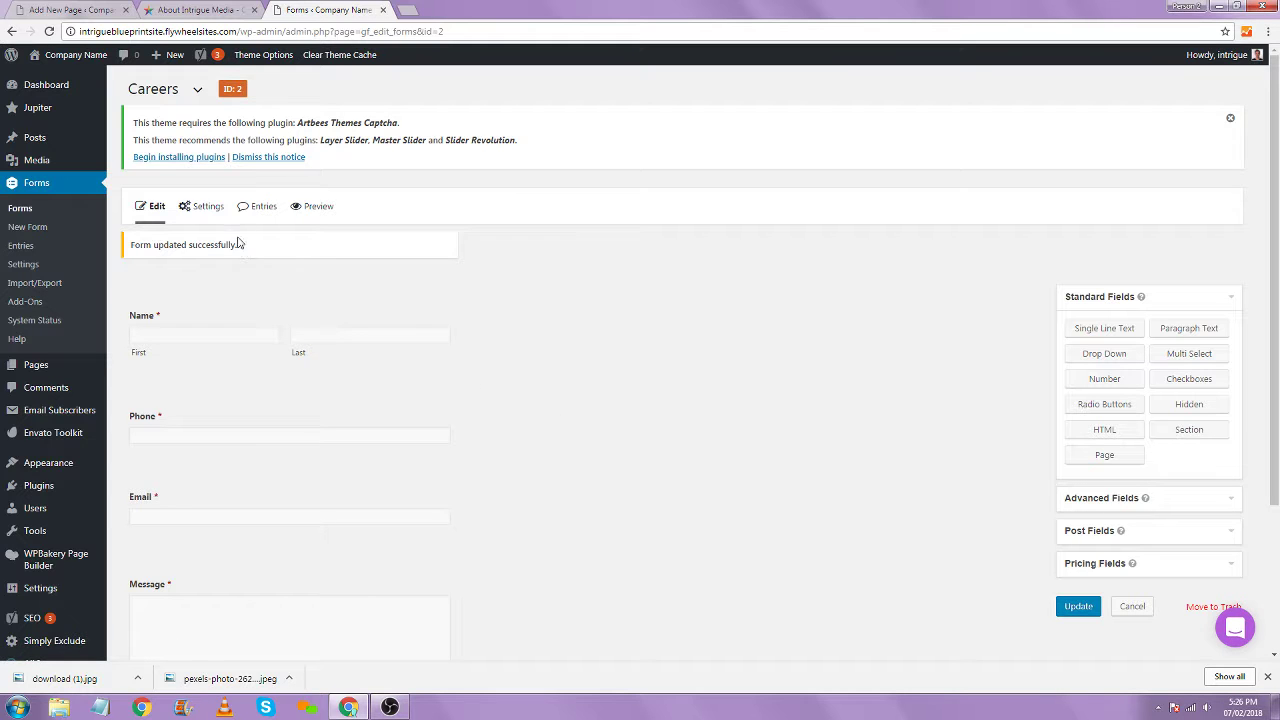
Check the Careers form's confirmations in a new browser tab, and open its Admin and User Notifications for editing in separate tabs
mouse_move(206, 207)
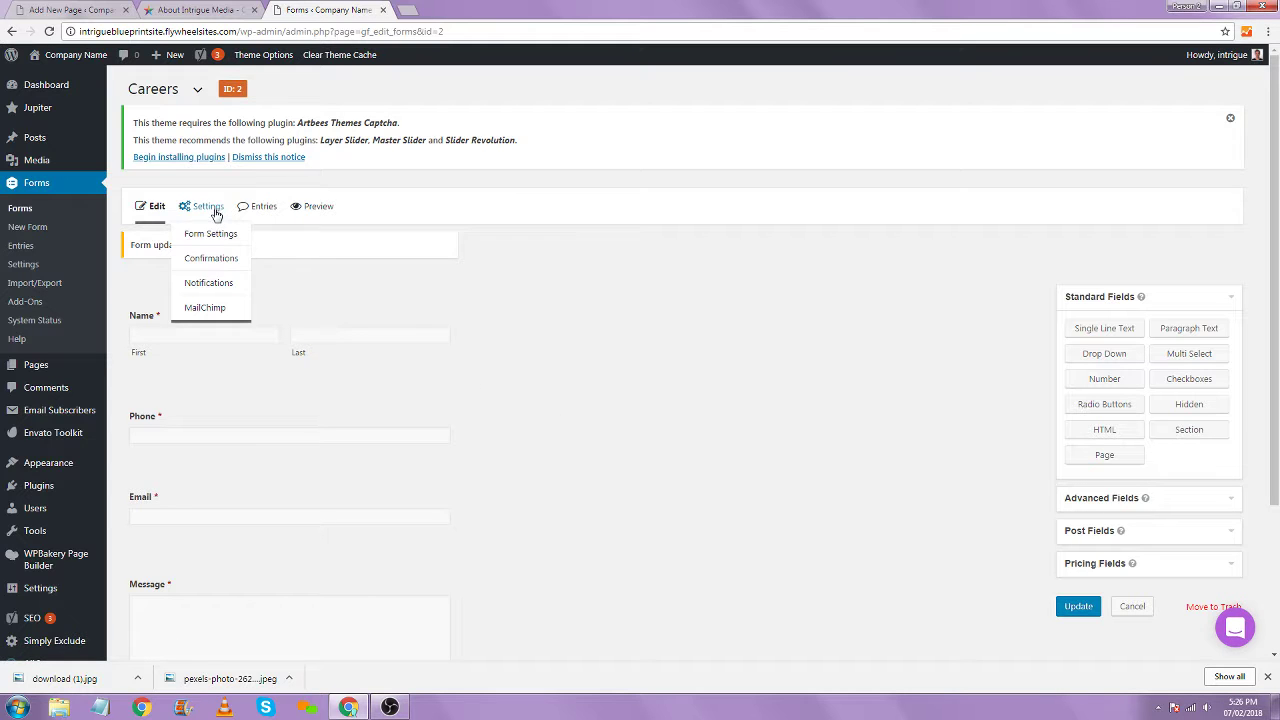
middle_click(214, 262)
left_click(460, 10)
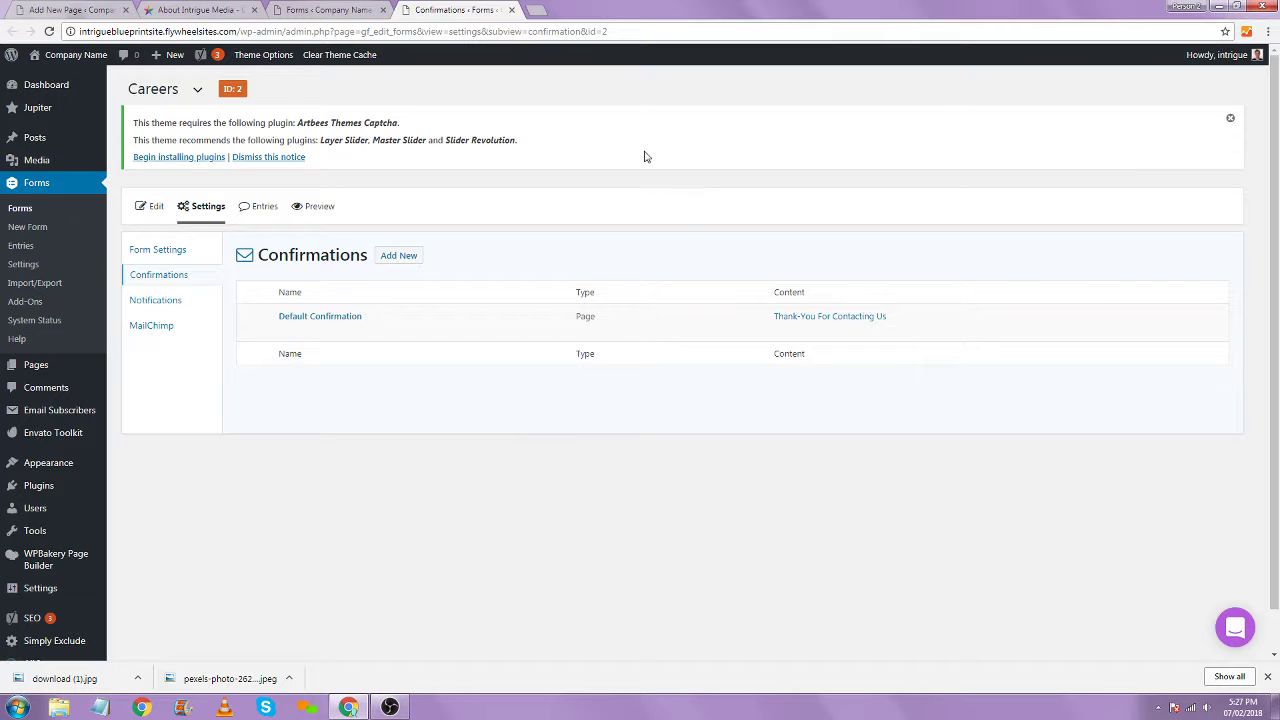
left_click(162, 302)
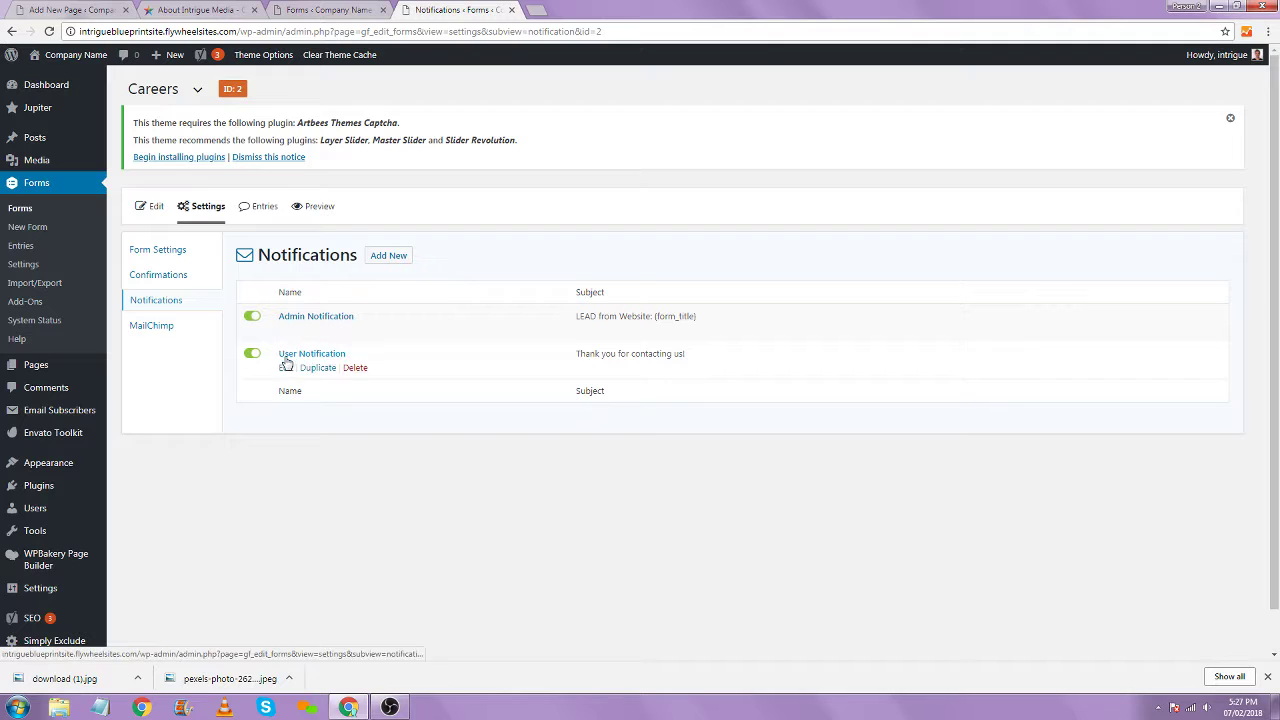
middle_click(289, 331)
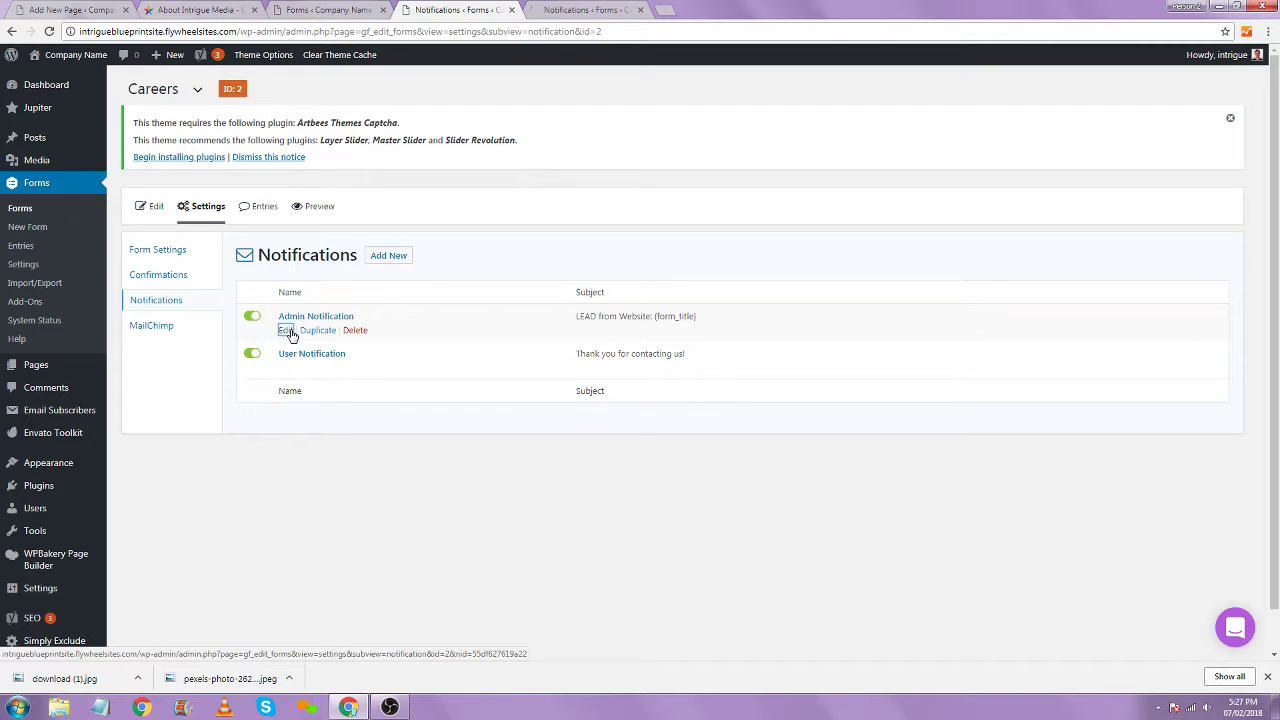
middle_click(287, 368)
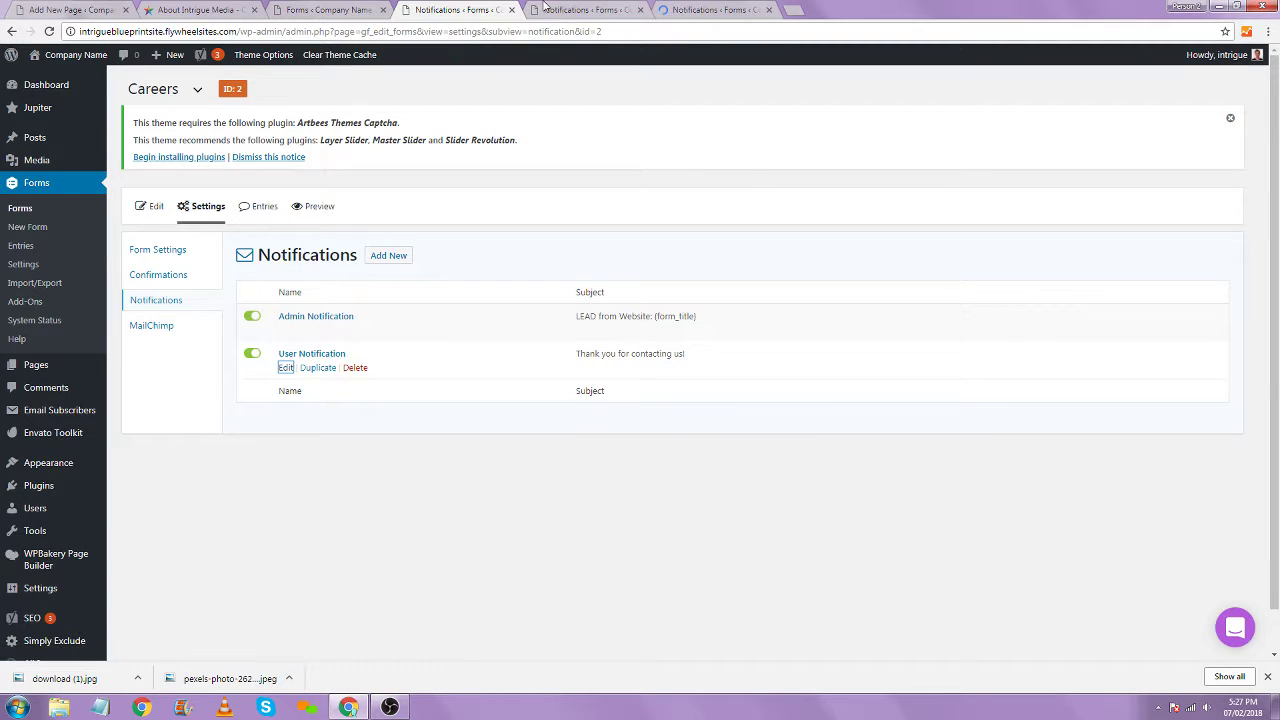
Examine the Admin Notification's recipient, sender name, reply-to, BCC, subject and message
left_click(585, 10)
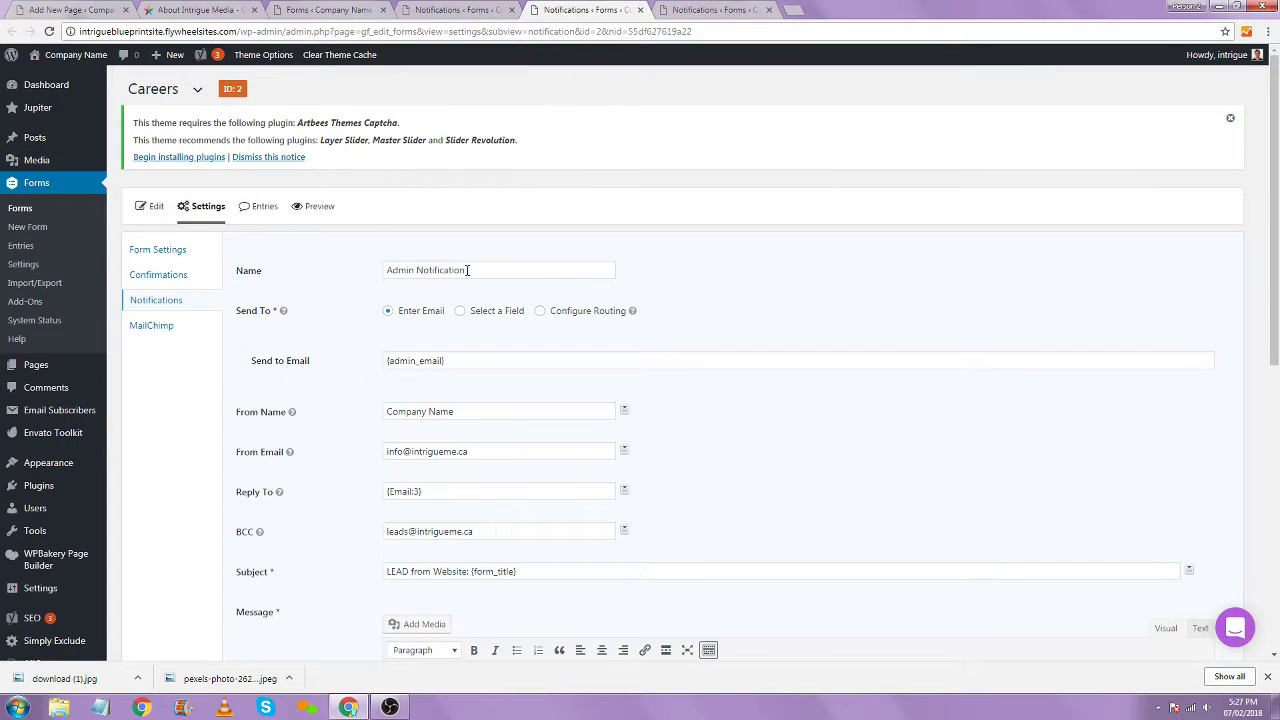
left_click(505, 365)
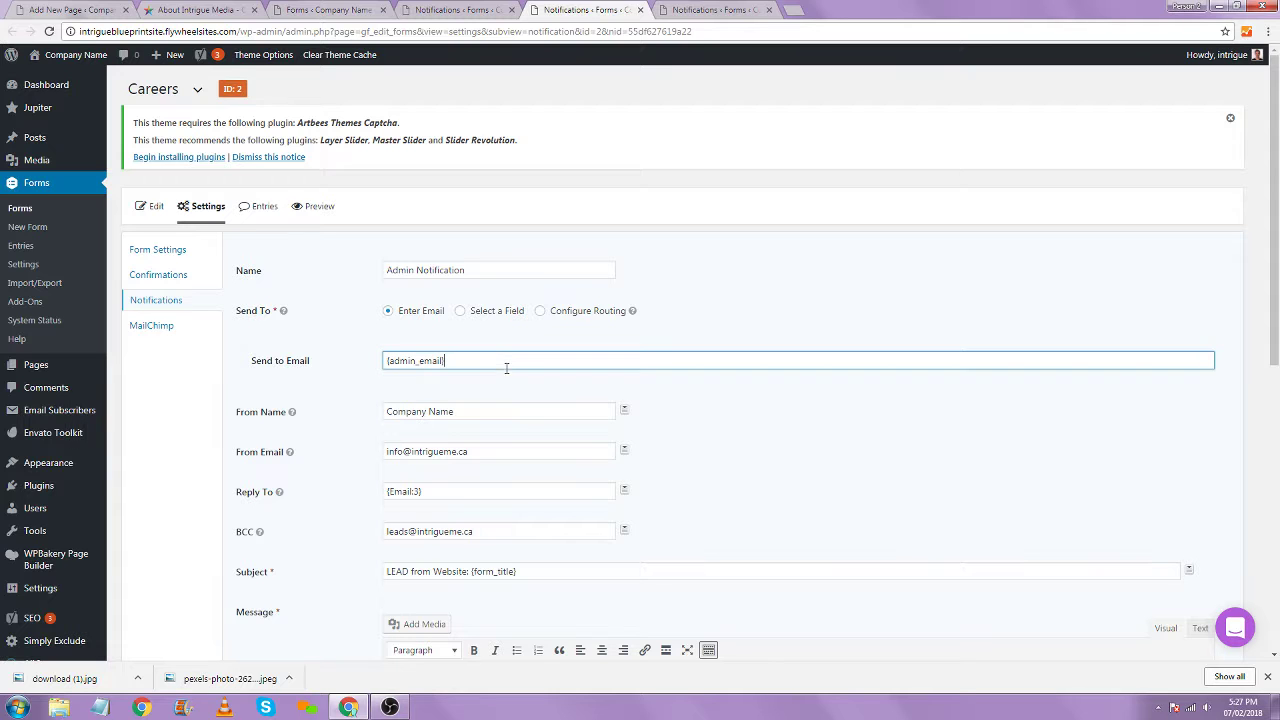
left_click(512, 416)
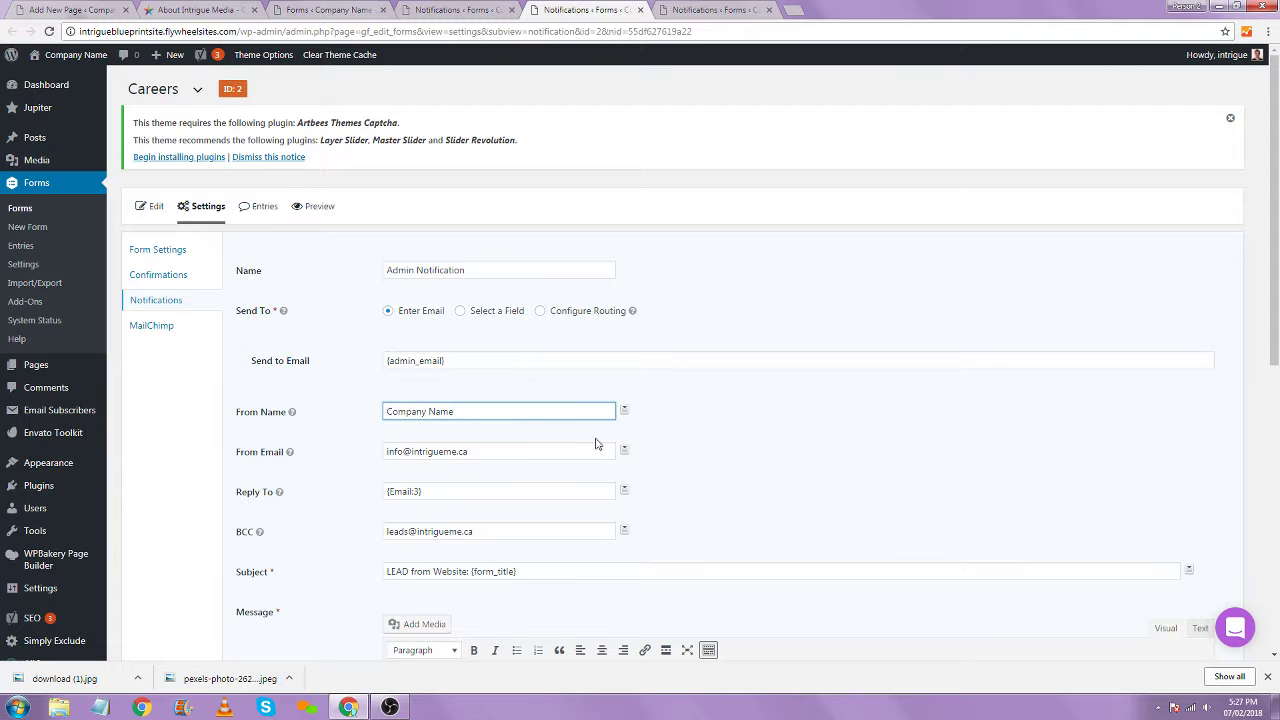
scroll(597, 443, "down", 3)
left_click(533, 436)
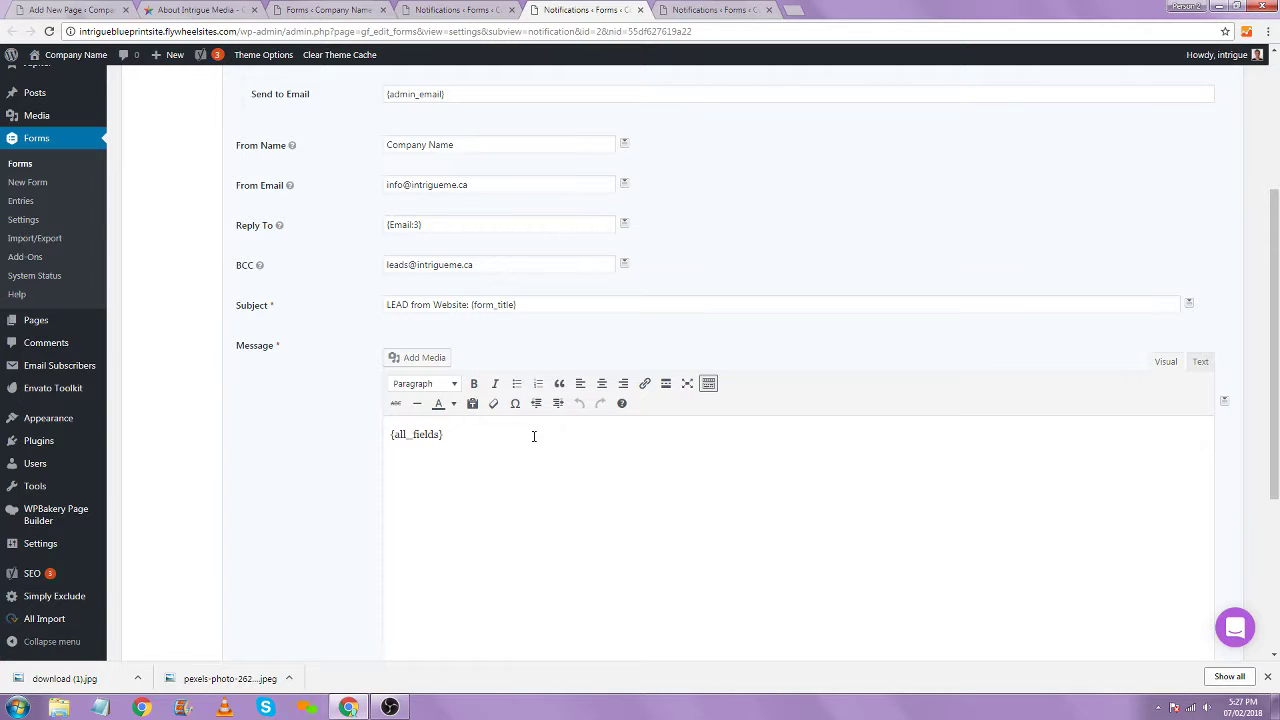
Examine the User Notification's recipient field, sender details, subject and message text
left_click(716, 10)
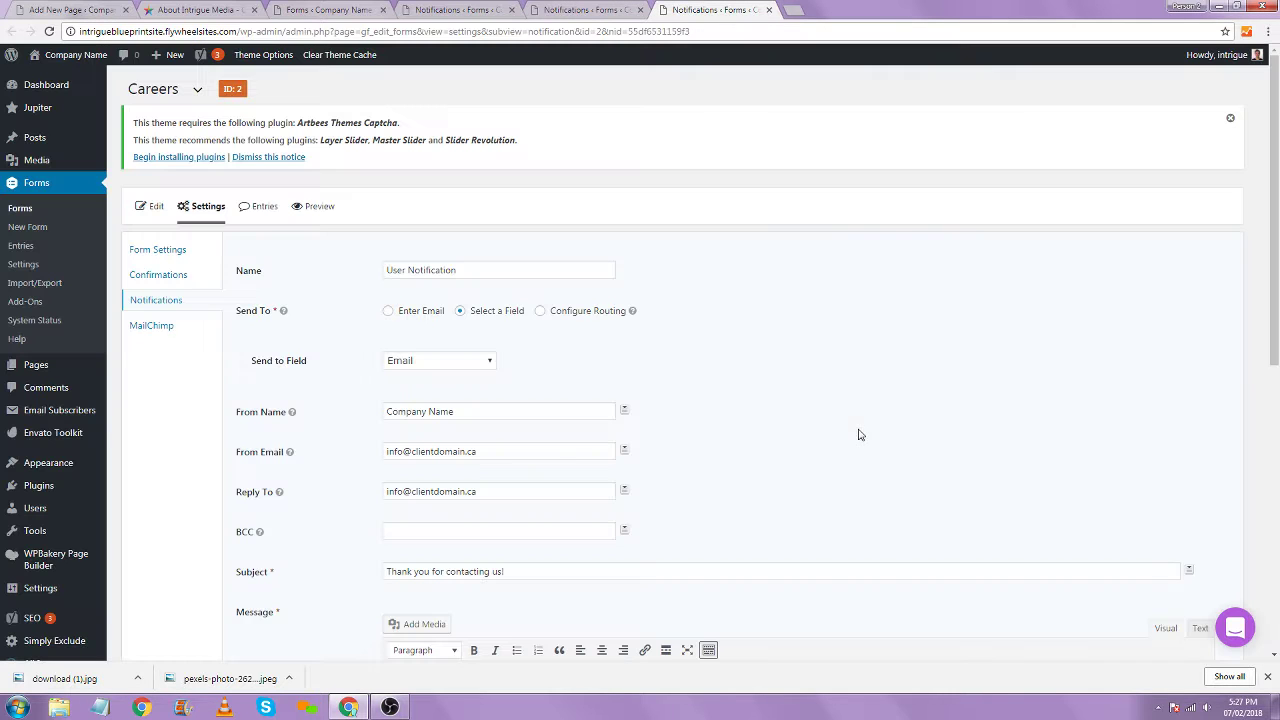
scroll(848, 462, "down", 3)
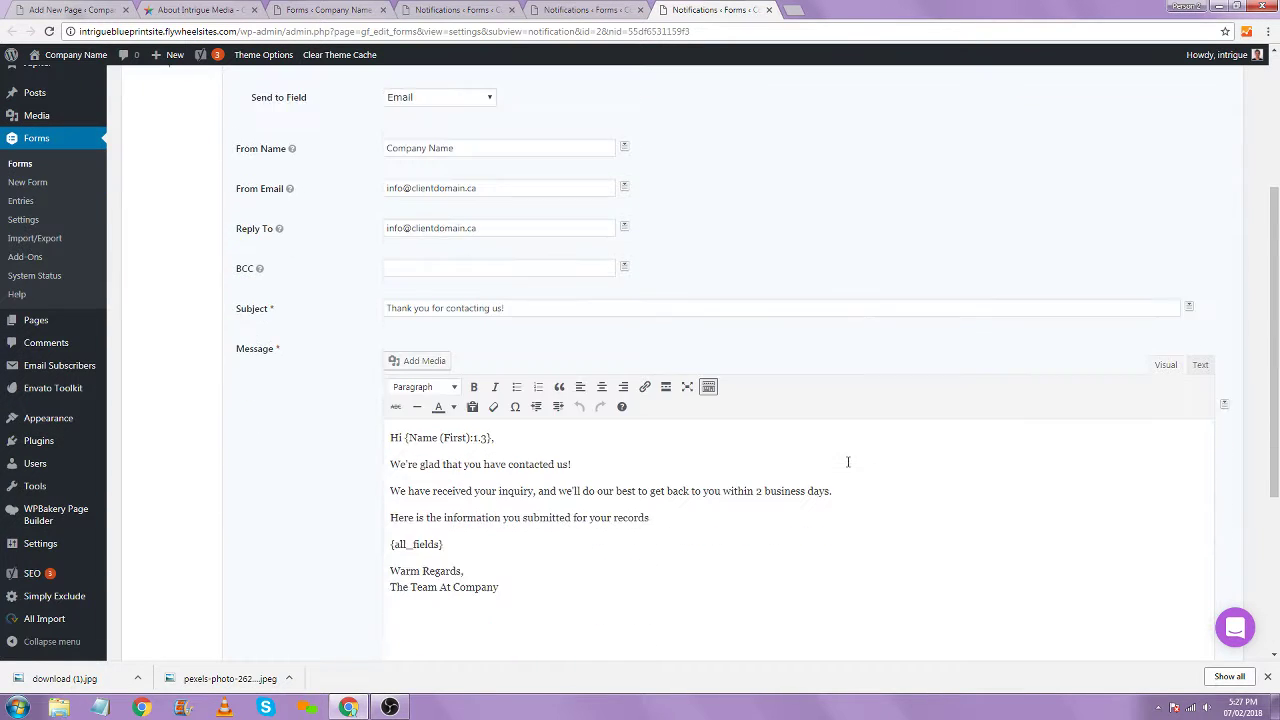
scroll(848, 462, "up", 2)
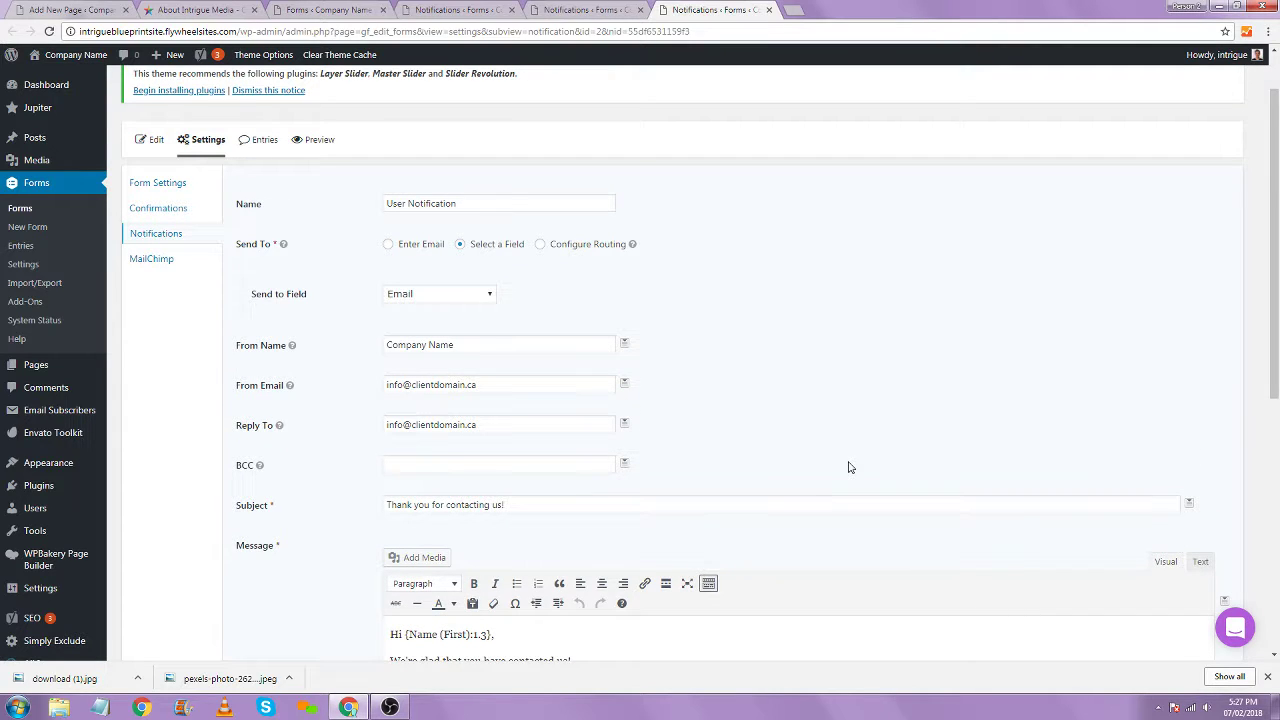
scroll(847, 464, "down", 2)
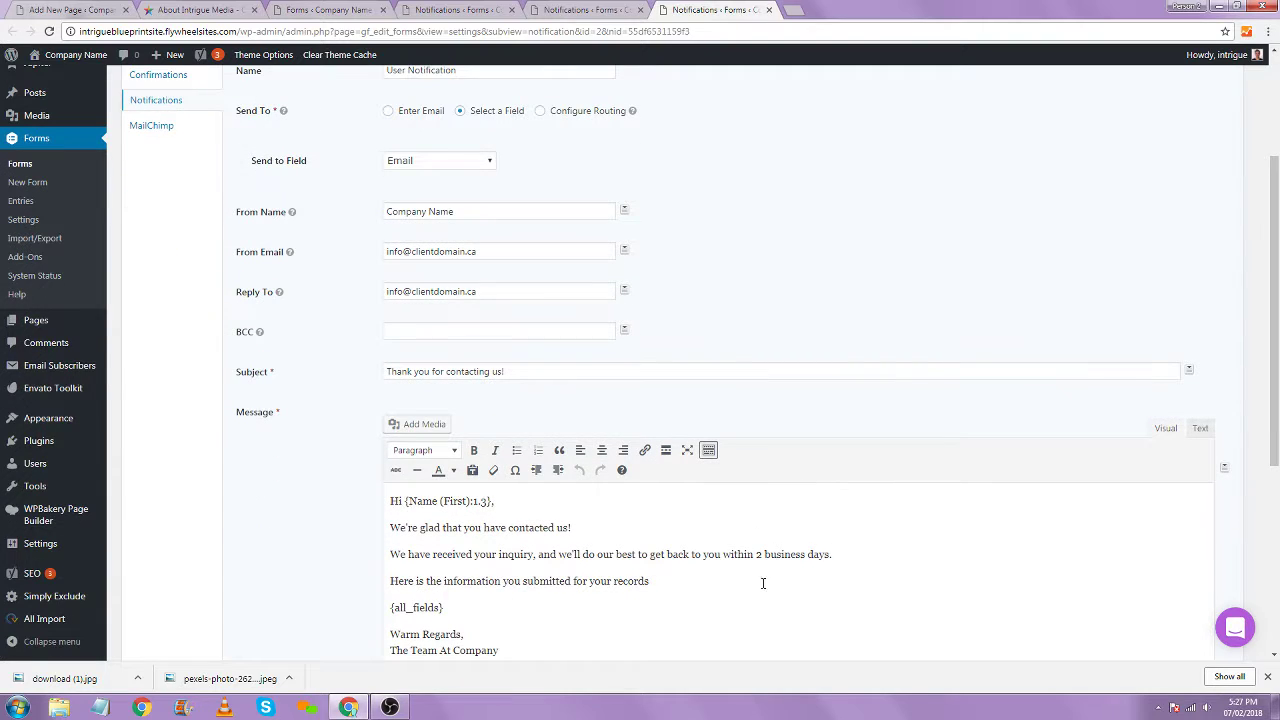
left_click(761, 555)
Close the form and reference browser tabs, return to the About Intrigue Media page, and save it as a draft
key("ctrl+w")
key("ctrl+w")
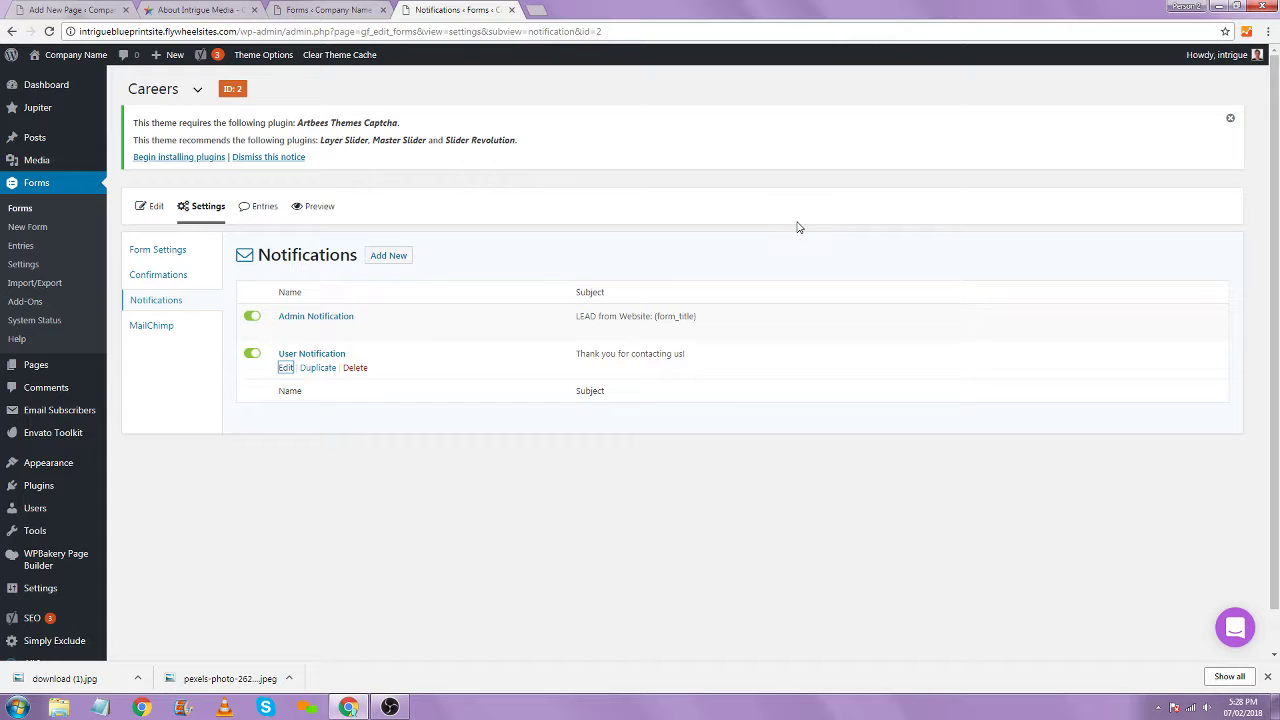
key("ctrl+w")
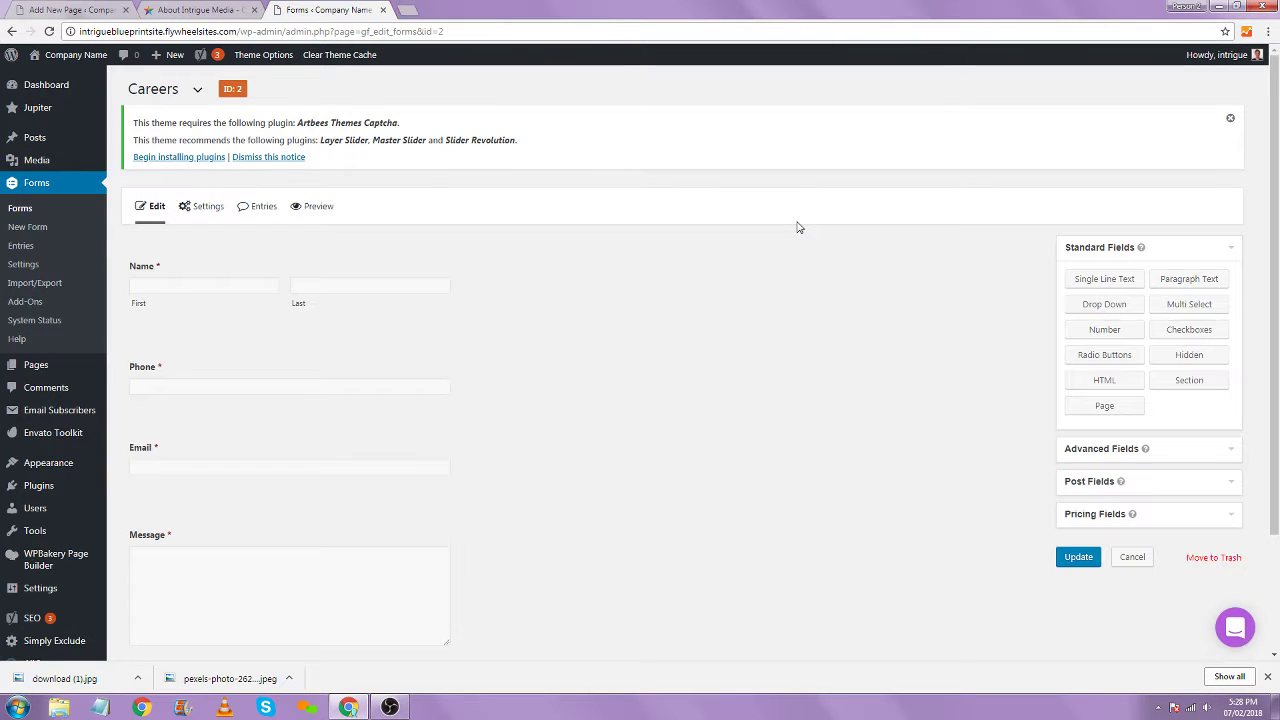
key("ctrl+w")
key("ctrl+w")
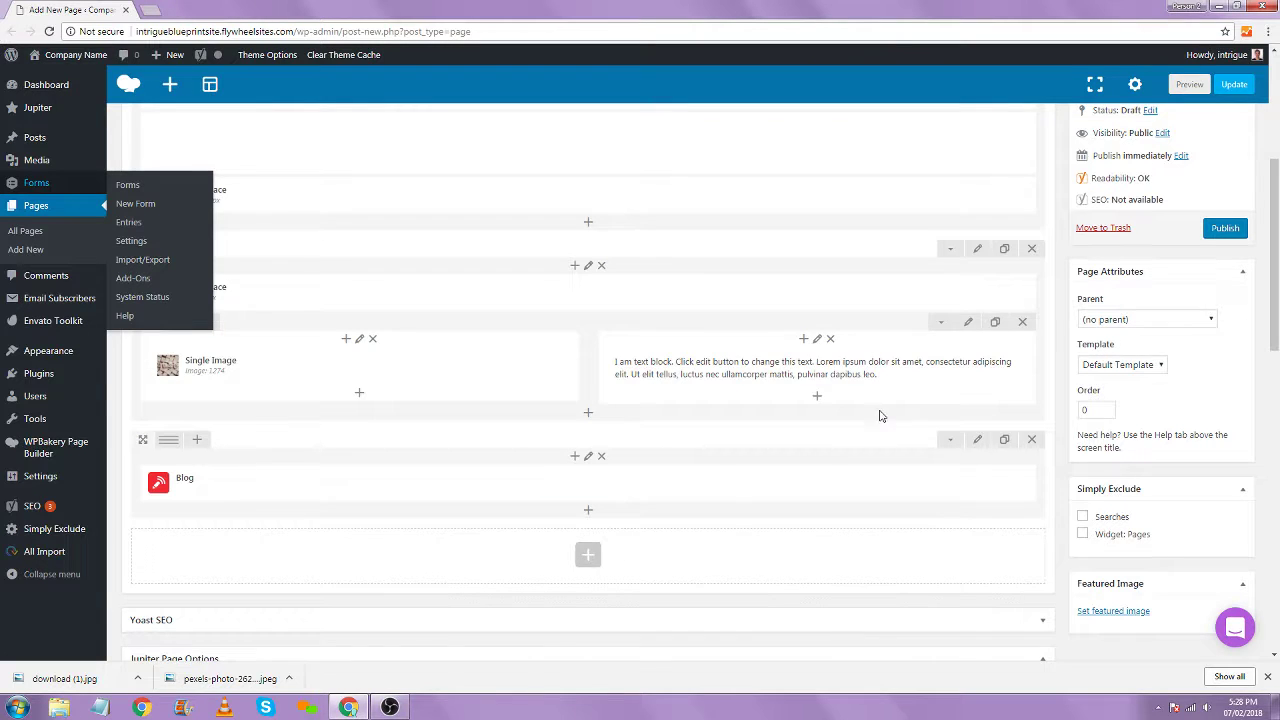
scroll(880, 417, "up", 5)
left_click(1104, 220)
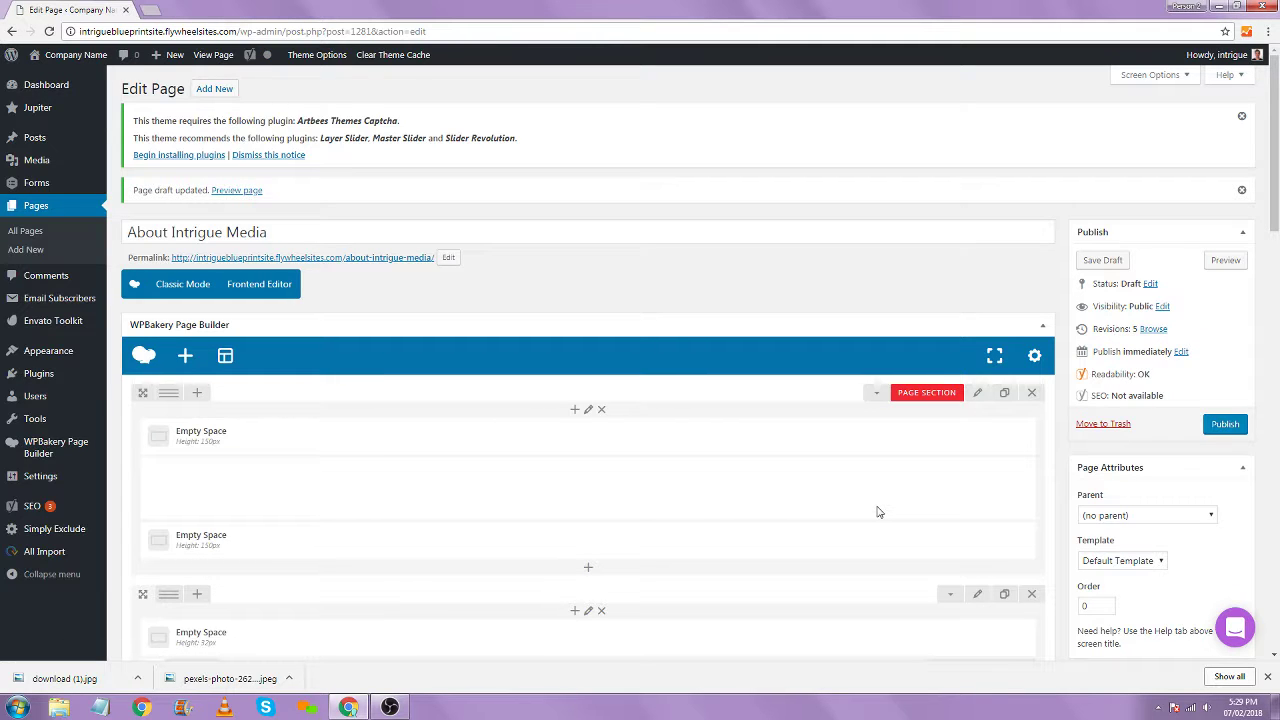
Add a Gravity Form element below the Blog element, set it to display the Careers form, and save its settings
scroll(649, 399, "down", 6)
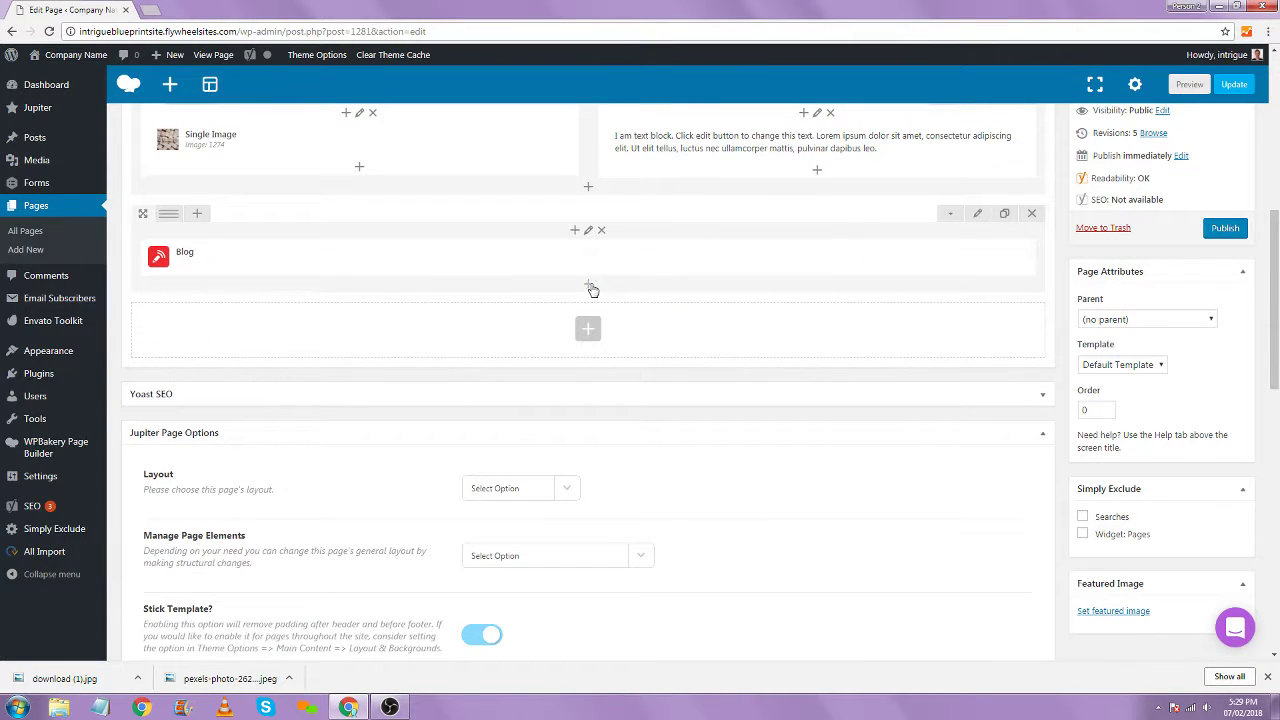
left_click(588, 286)
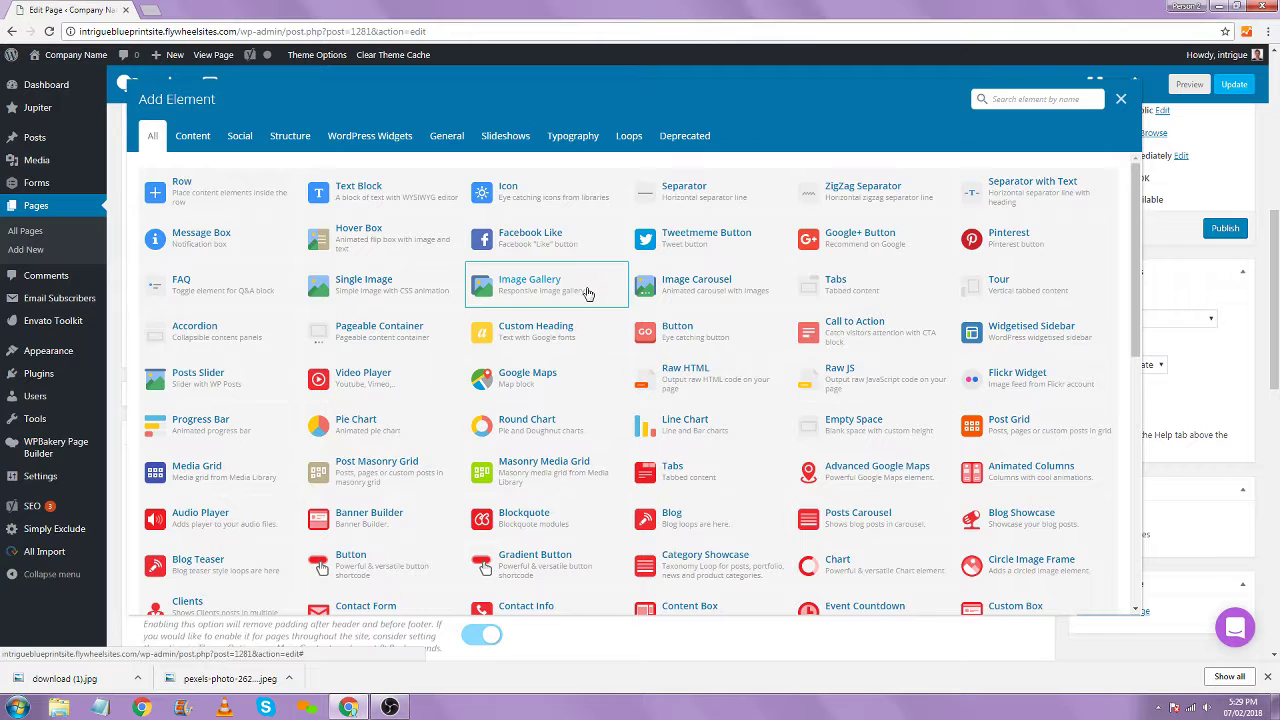
type("grav")
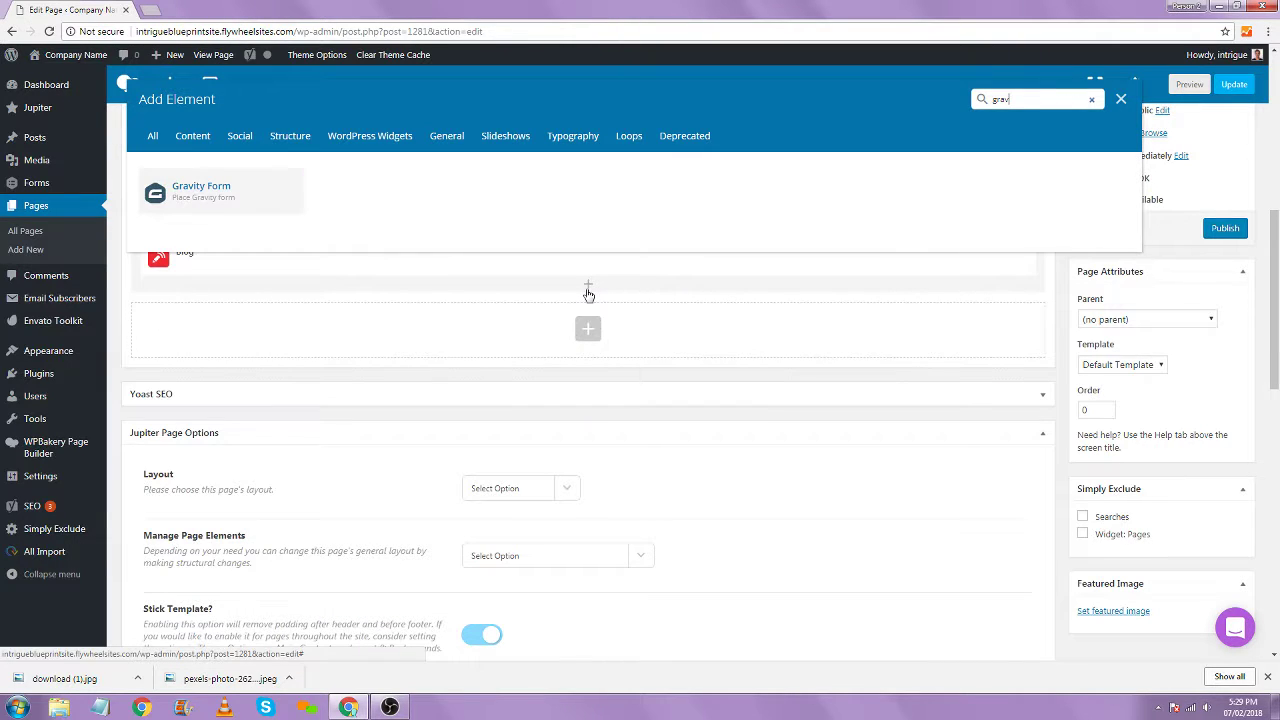
key("ctrl+a")
type("form")
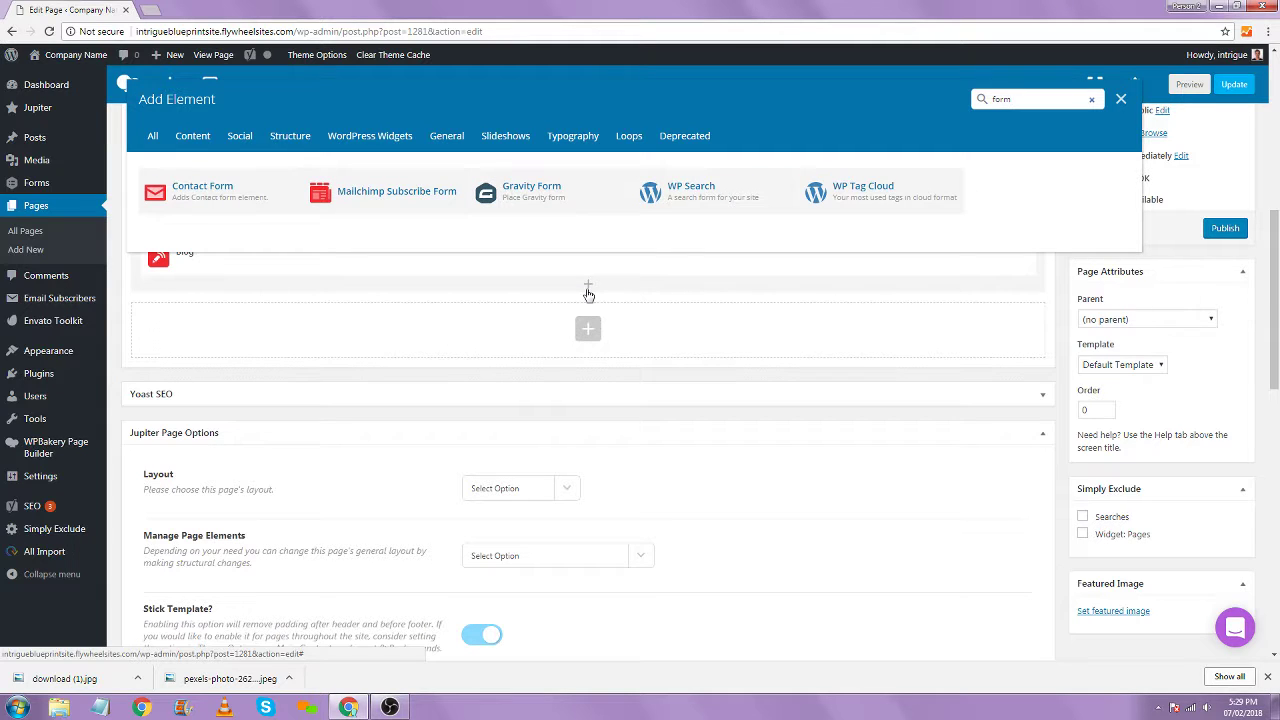
left_click(531, 196)
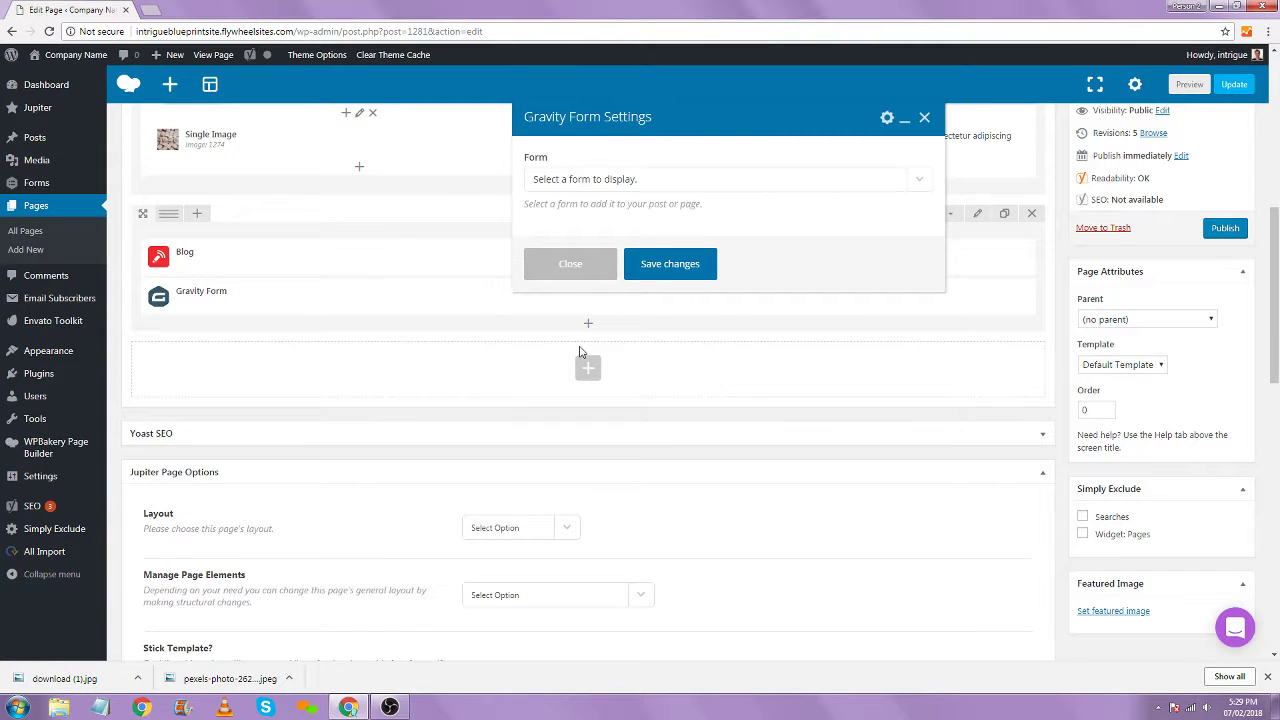
left_click(612, 180)
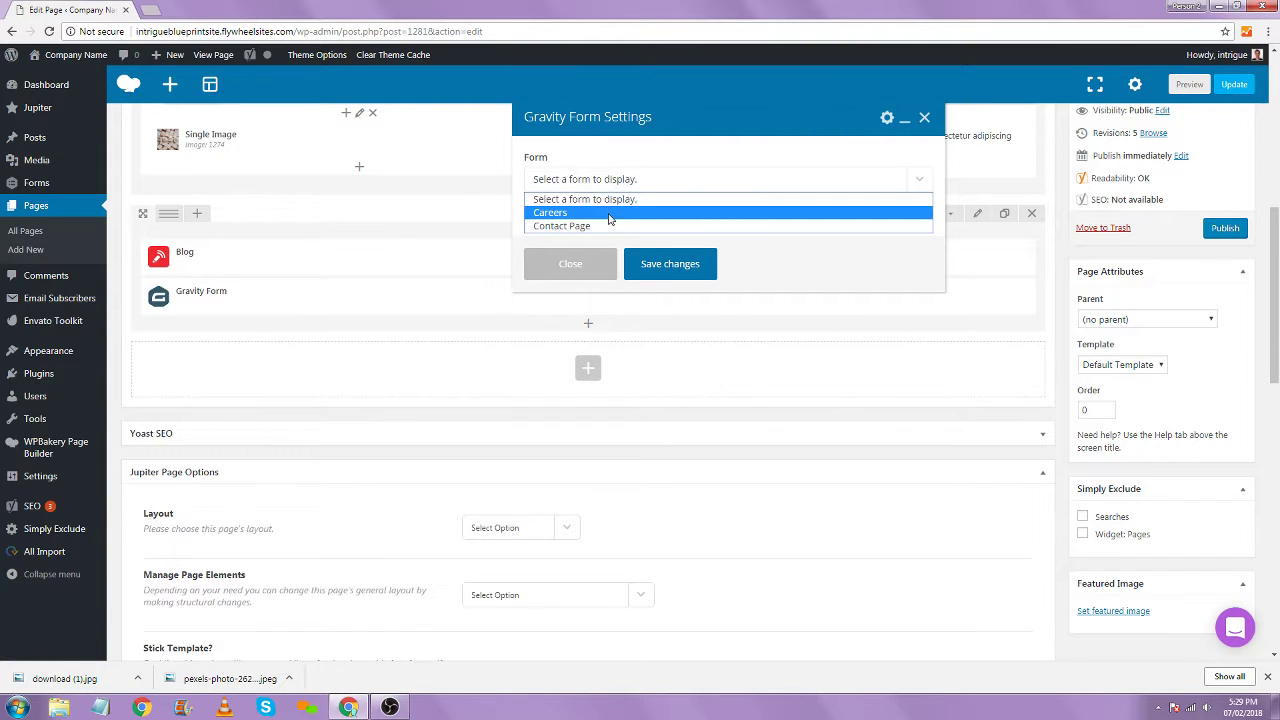
left_click(609, 211)
left_click(678, 533)
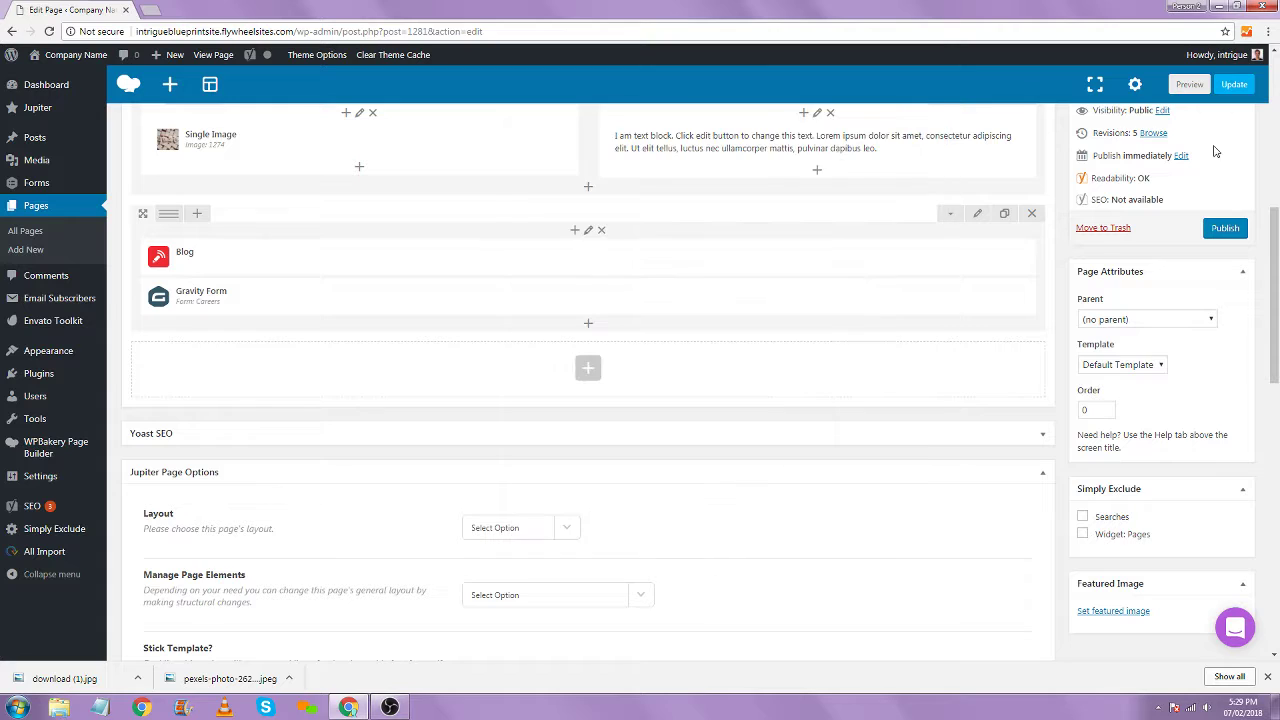
Preview the page in a new tab, check the application form below the blog feed, and close the preview
scroll(1222, 200, "up", 3)
left_click(1225, 122)
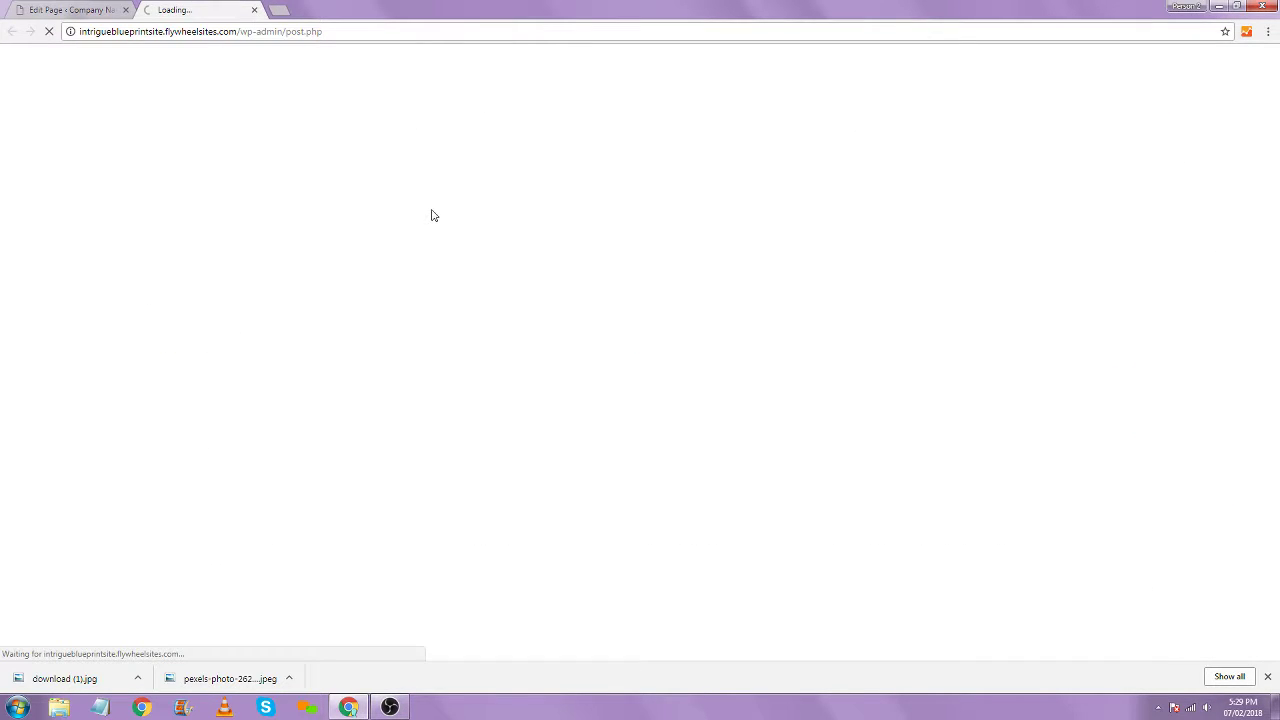
scroll(465, 260, "down", 5)
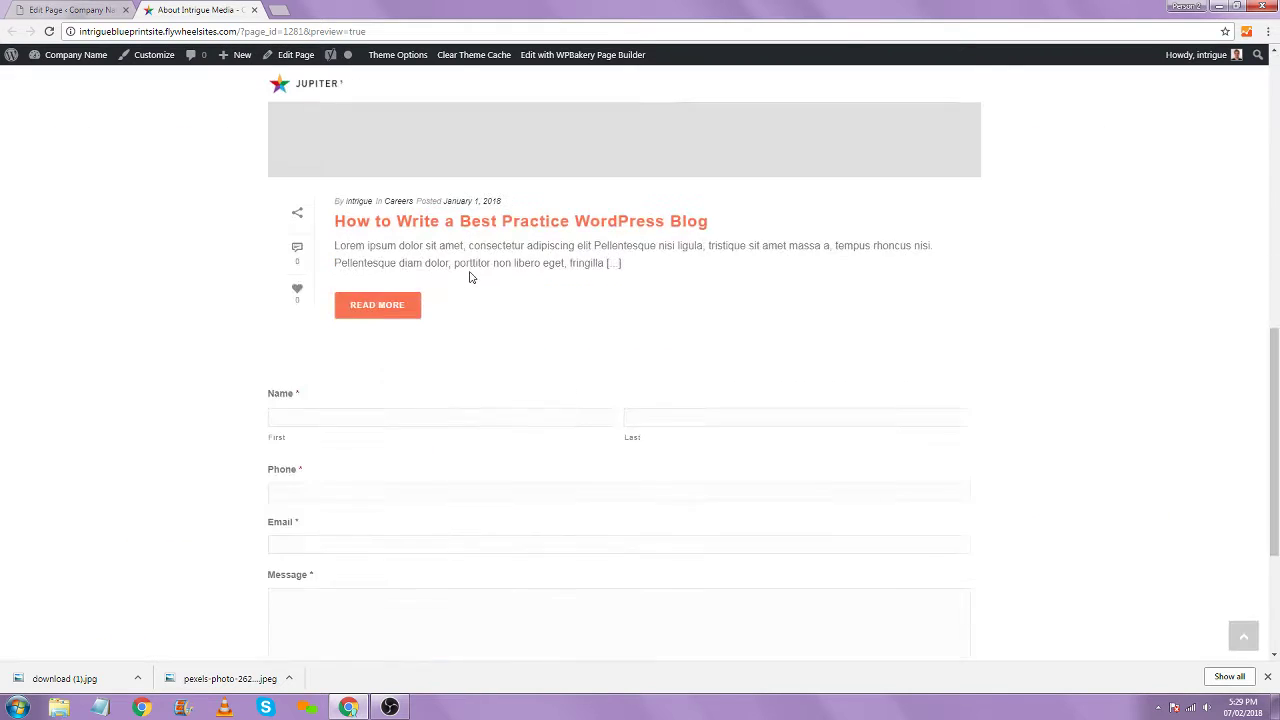
scroll(470, 277, "down", 2)
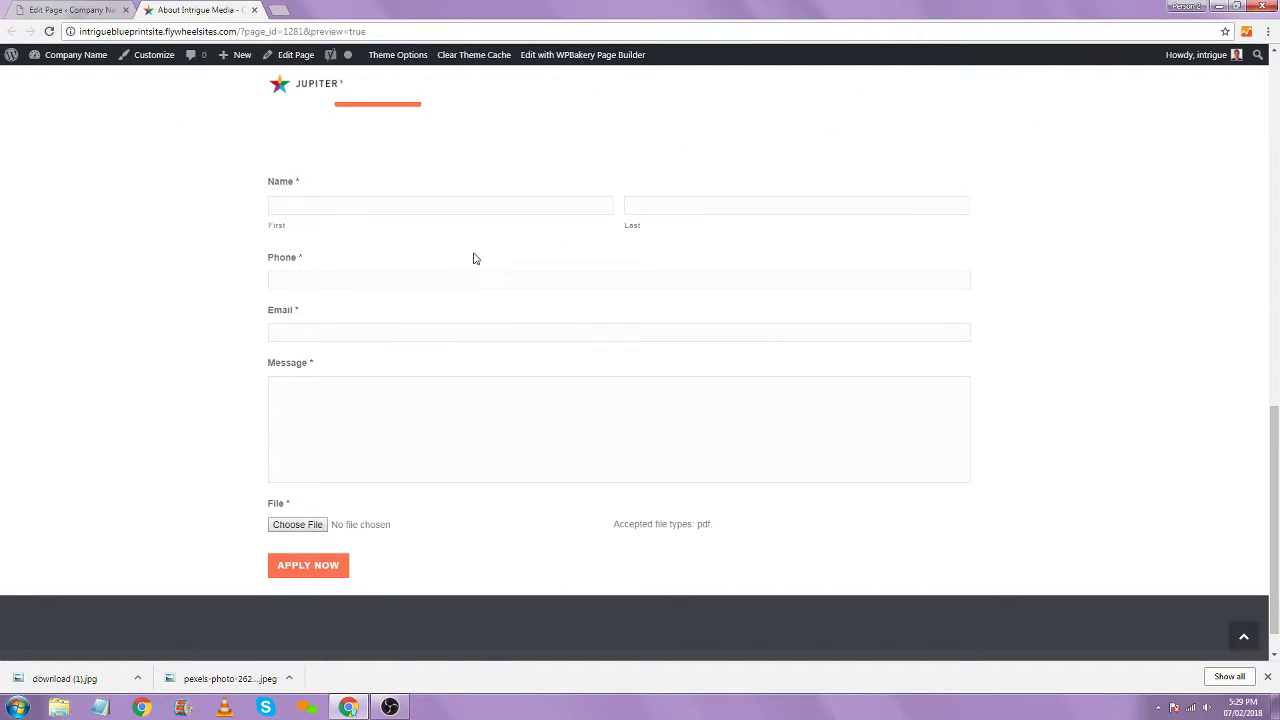
middle_click(229, 15)
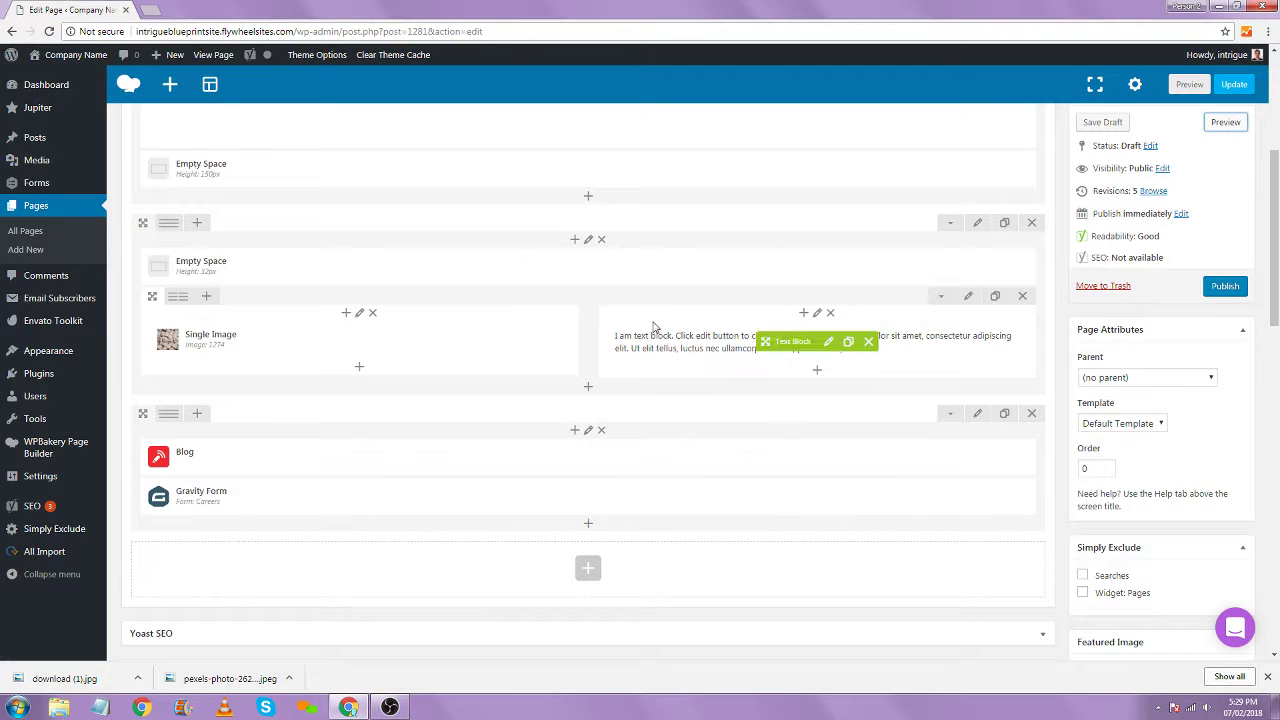
Open the page's Yoast SEO snippet editor to view the SEO title and meta description fields, and publish the page
scroll(657, 325, "up", 5)
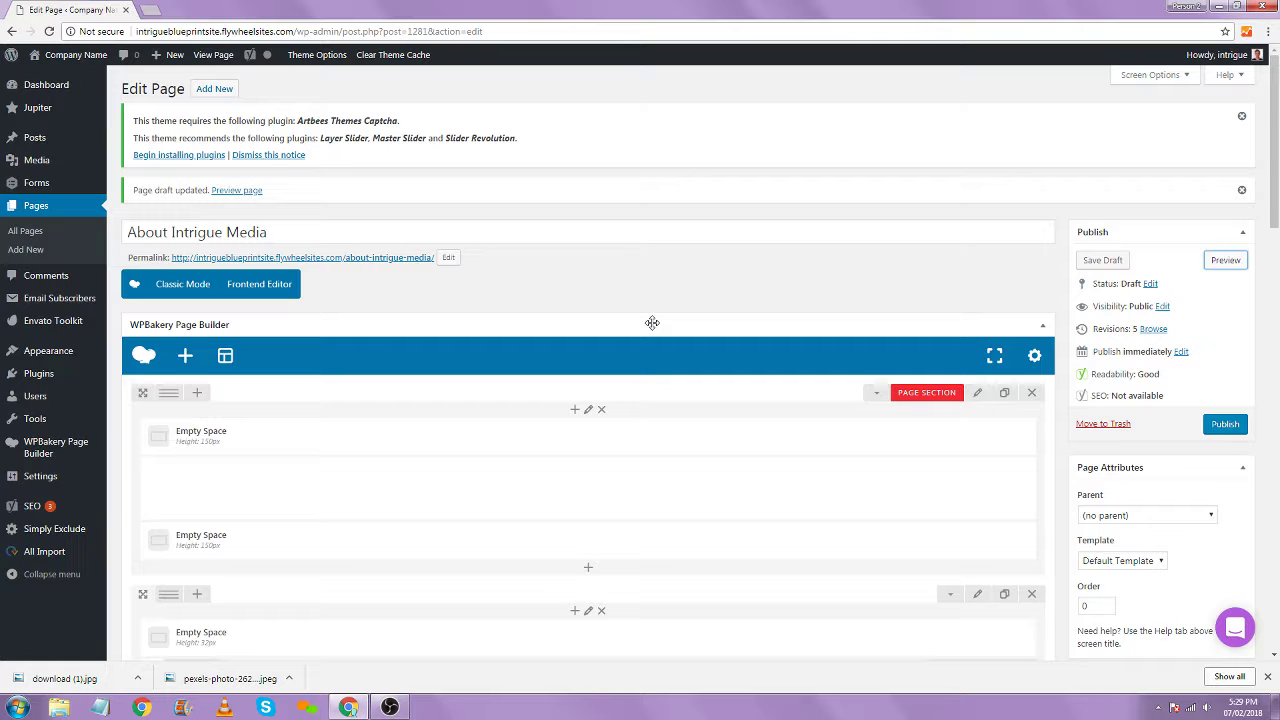
scroll(652, 323, "down", 10)
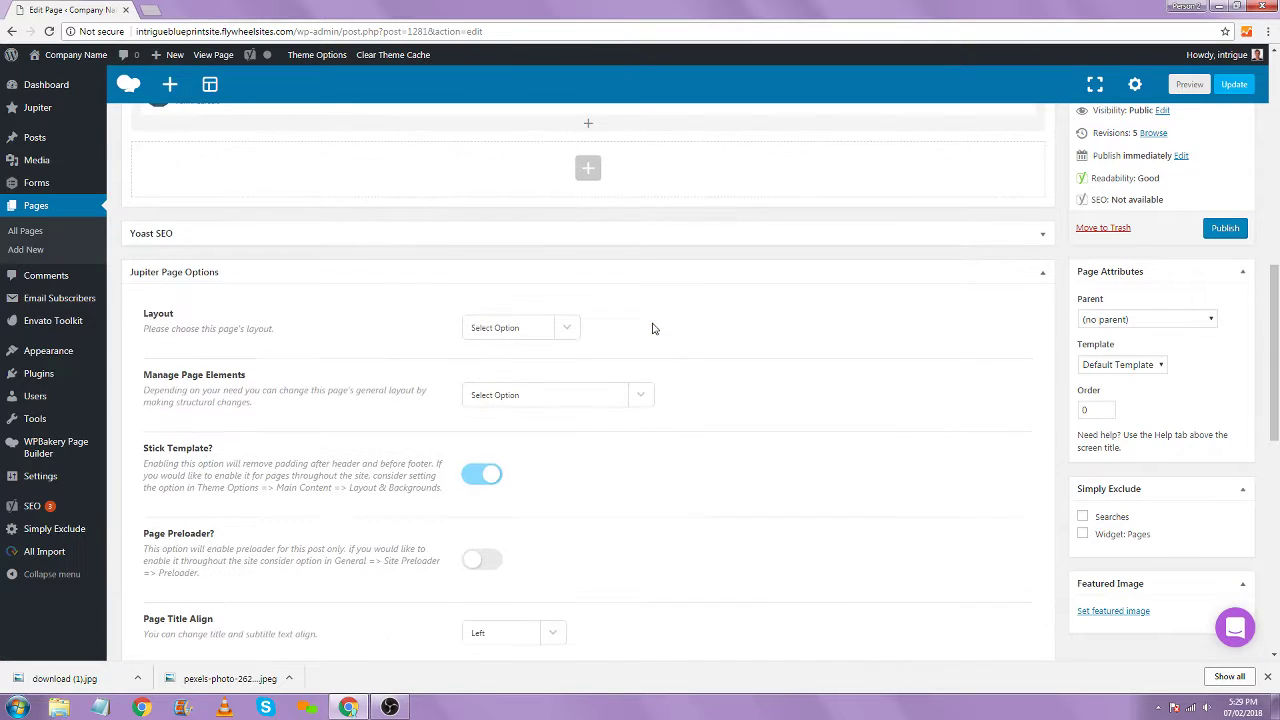
left_click(552, 278)
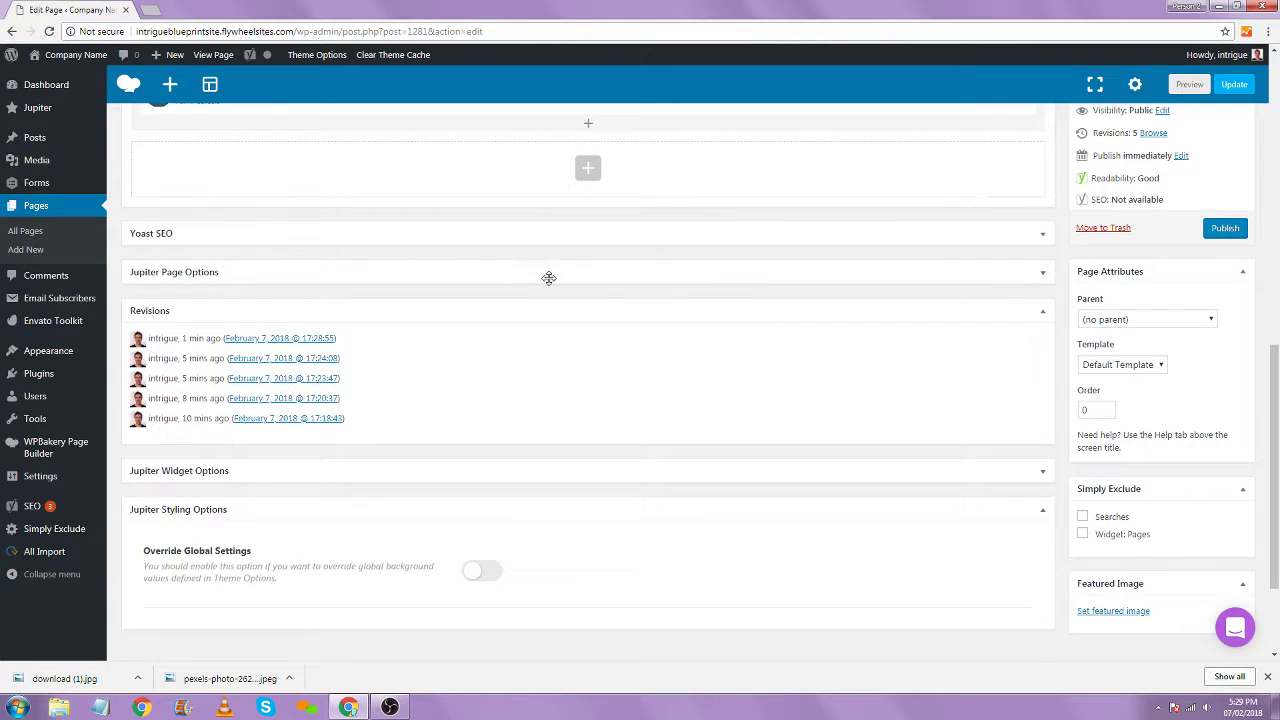
left_click(444, 237)
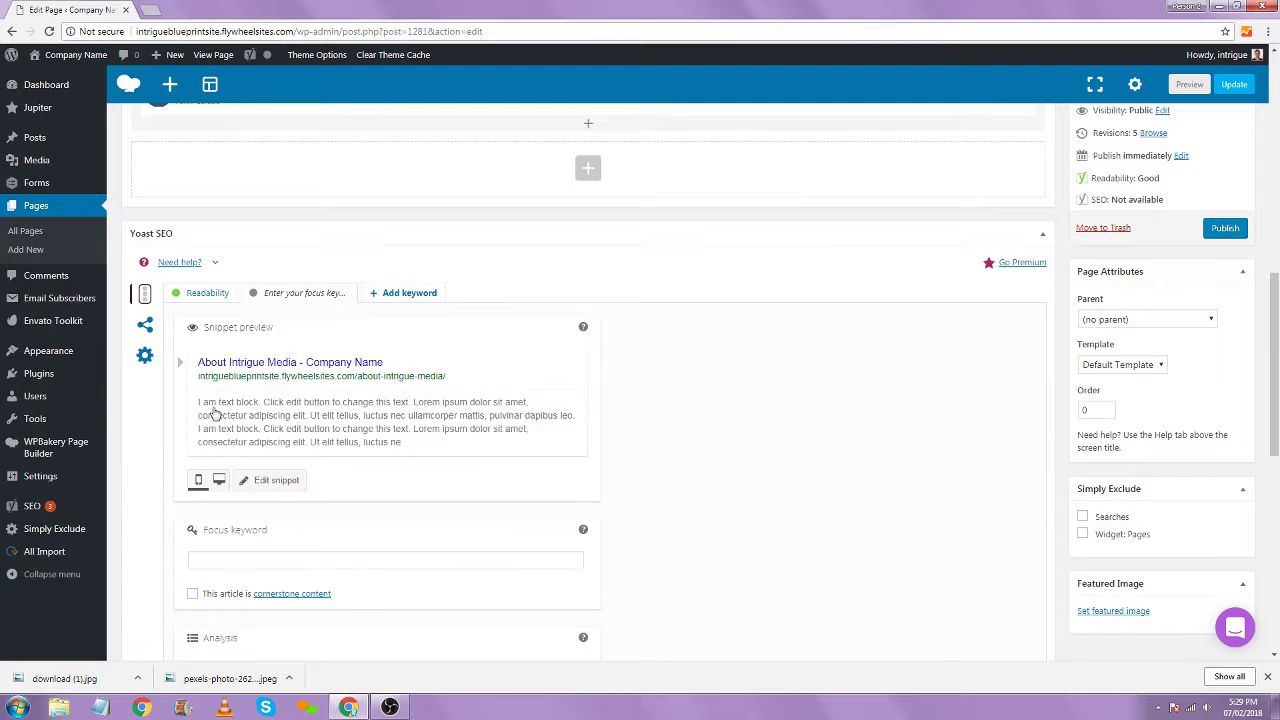
left_click(268, 480)
scroll(337, 457, "down", 1)
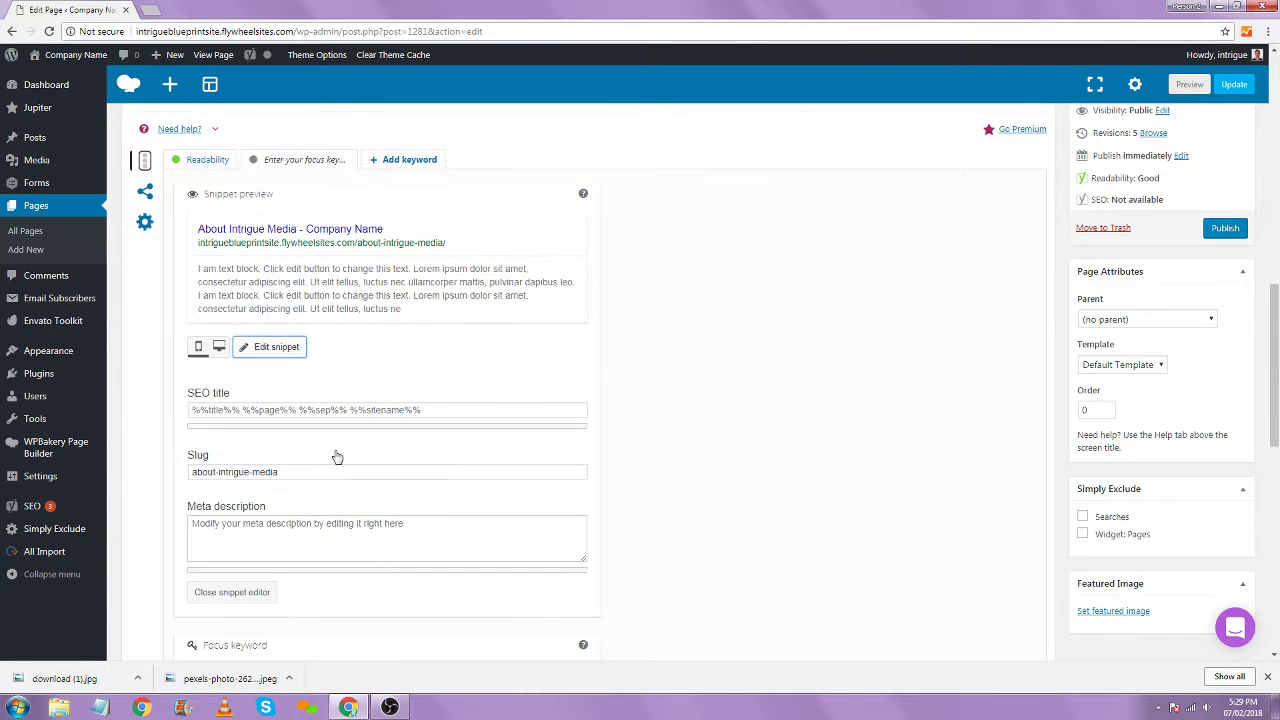
left_click(305, 409)
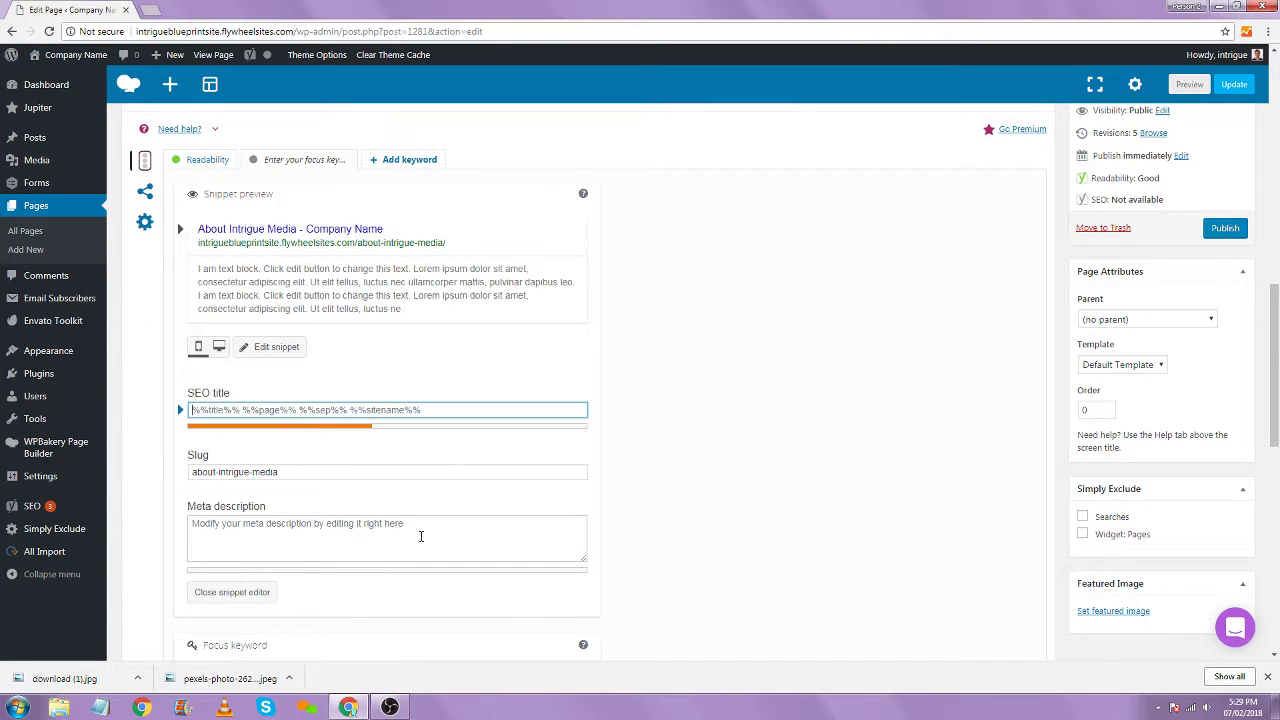
left_click(355, 528)
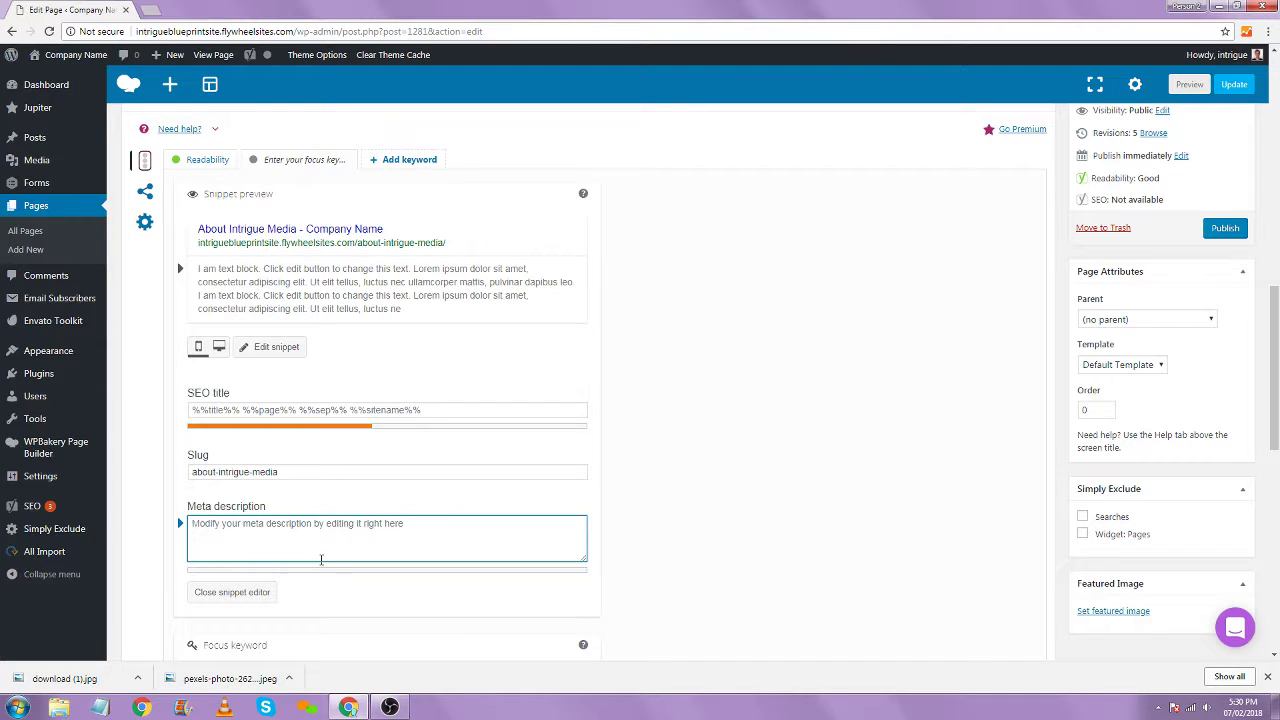
left_click(1226, 229)
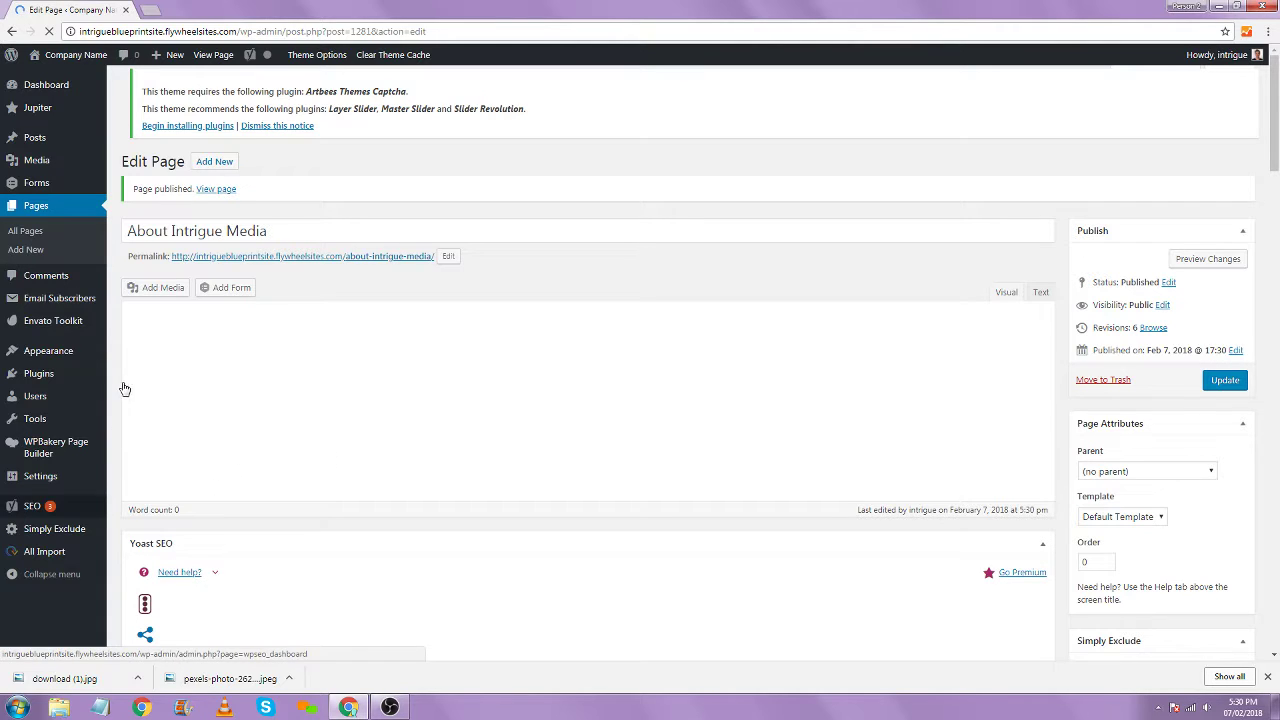
Open the site's menu editor in a new browser tab and choose Main Menu (Primary Navigation) as the menu to edit
mouse_move(100, 370)
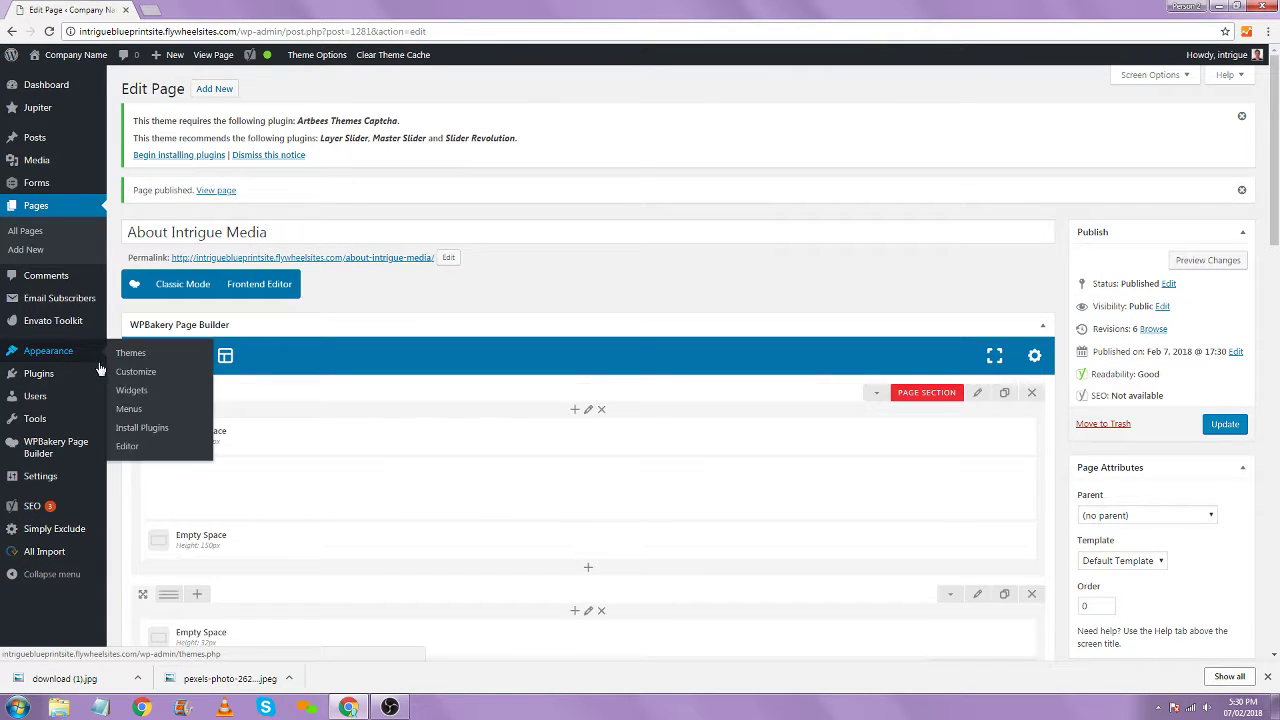
mouse_move(46, 374)
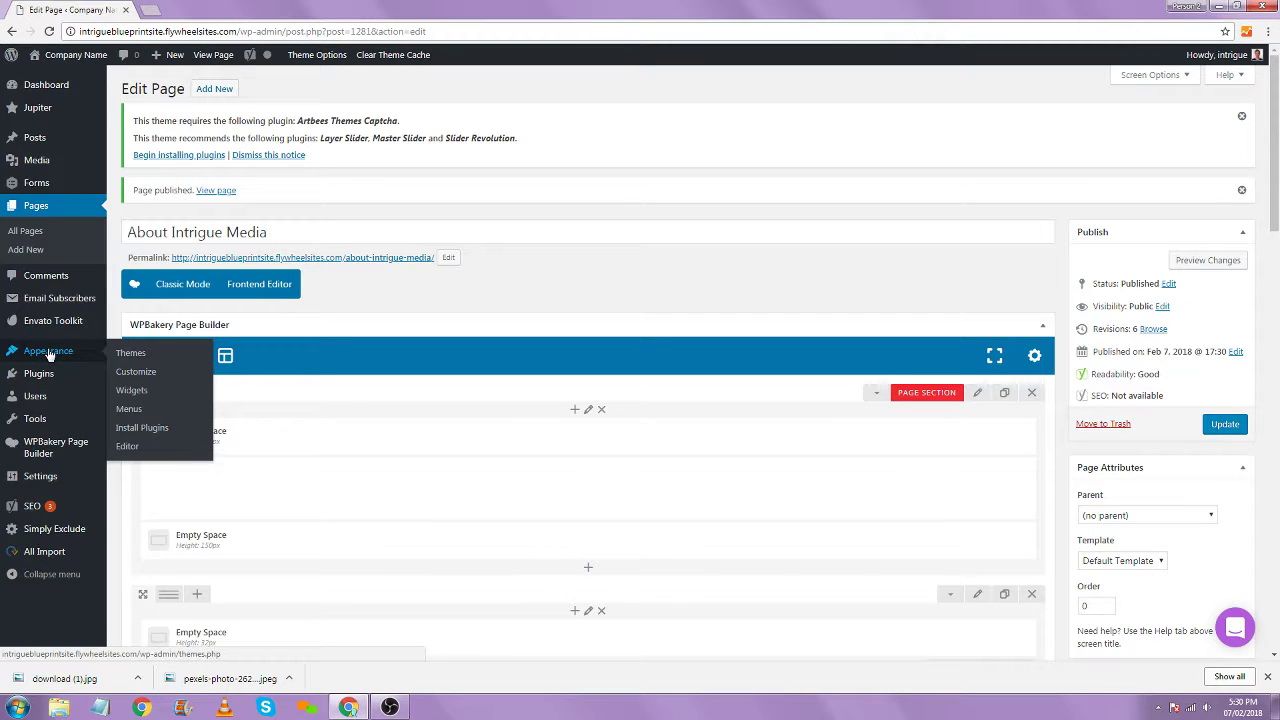
middle_click(133, 392)
left_click(188, 10)
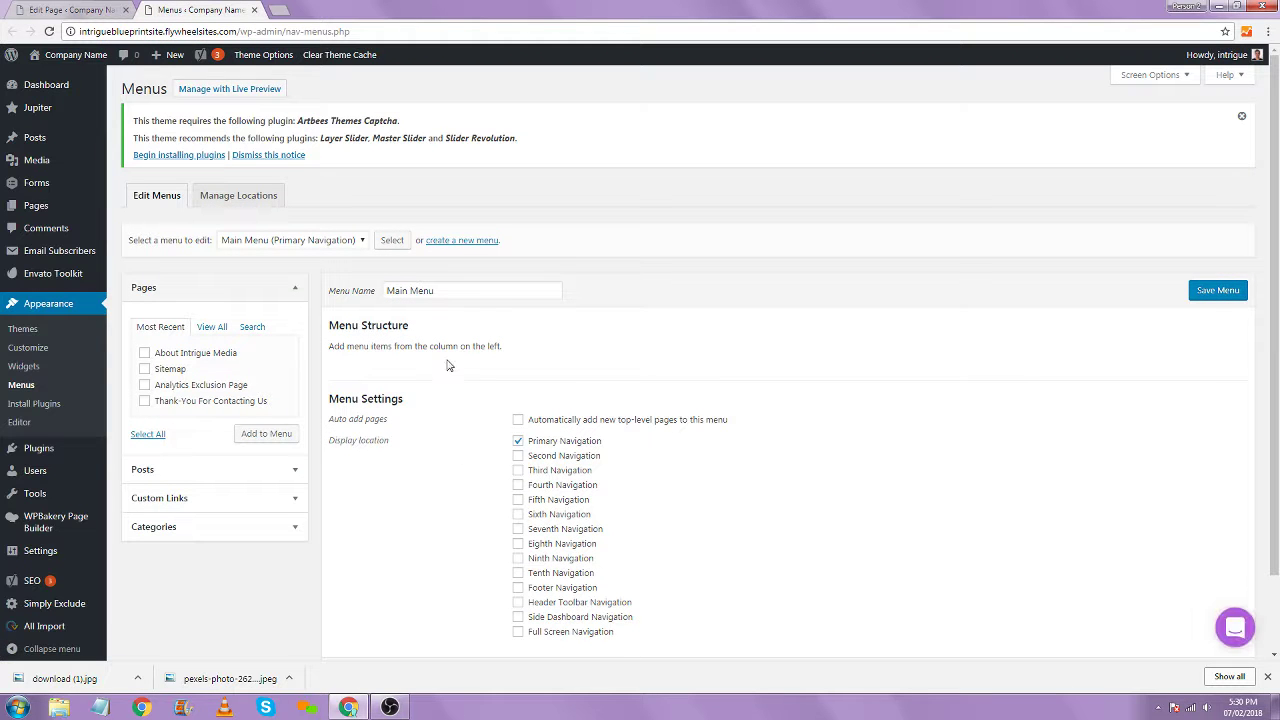
left_click(309, 245)
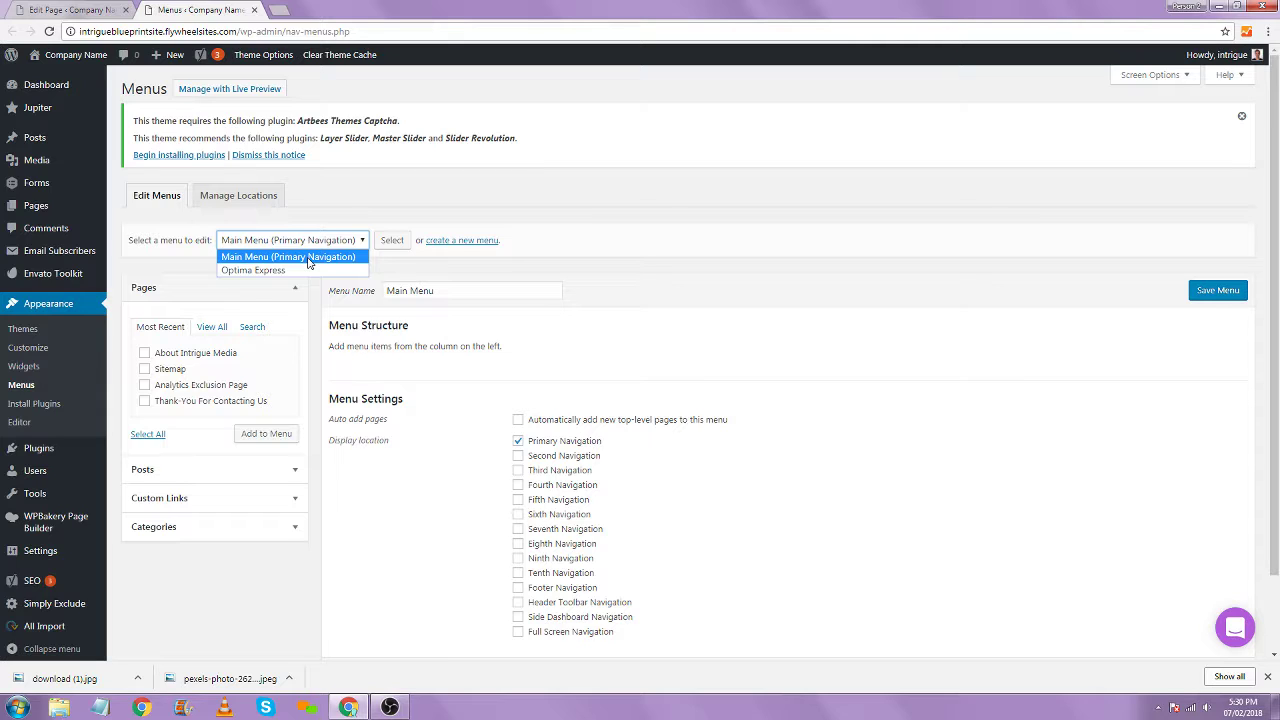
left_click(308, 262)
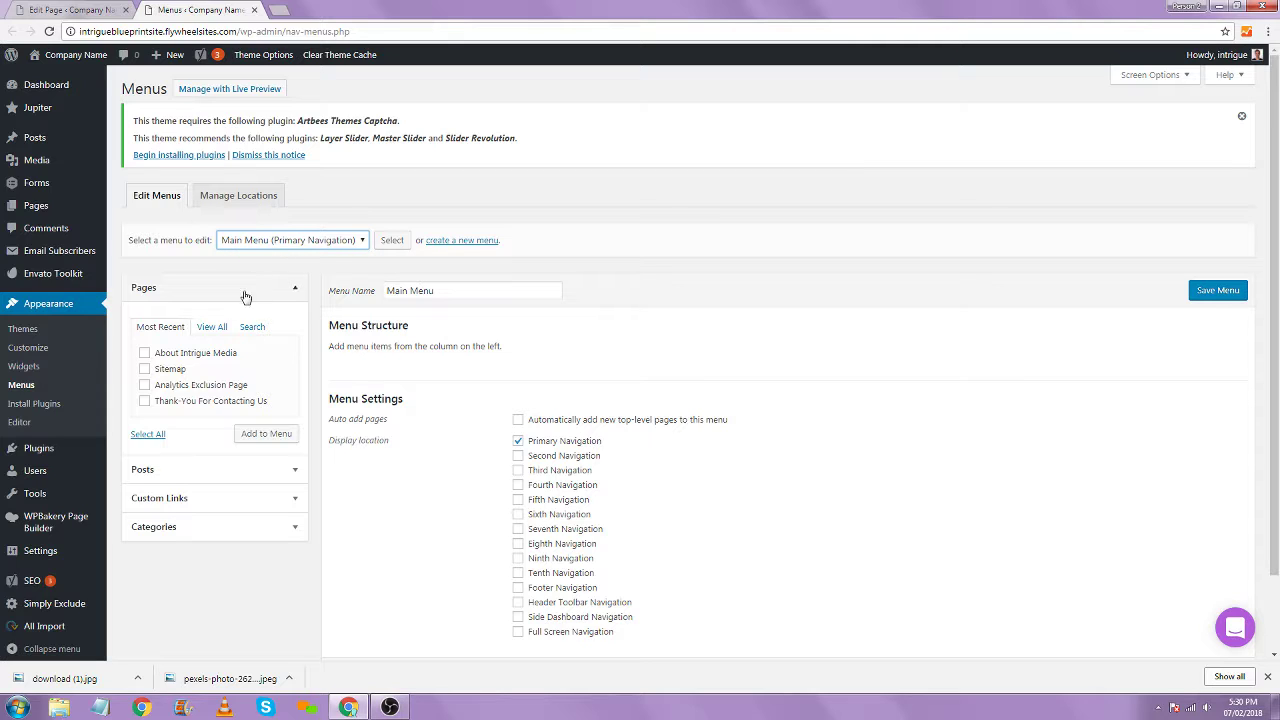
Add About Intrigue Media, Sitemap and Thank-You For Contacting Us to the Main Menu, nesting the last two as sub items of the first
left_click(144, 354)
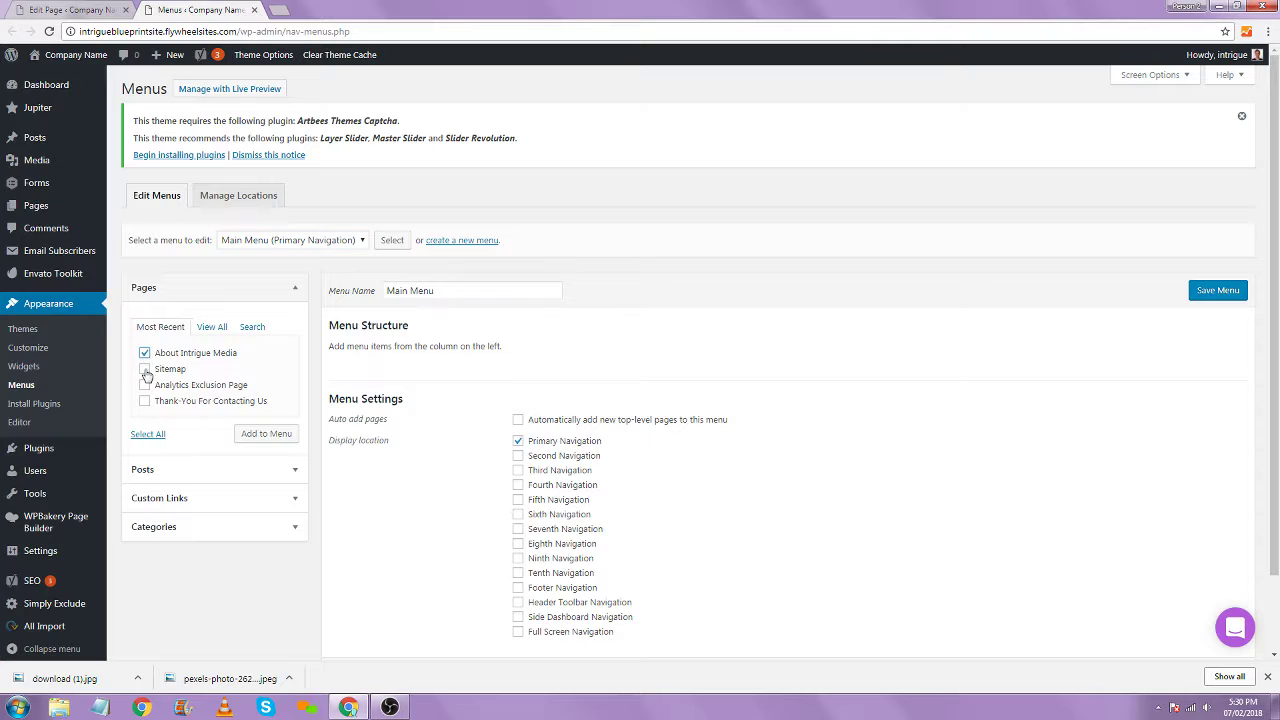
left_click(145, 369)
left_click(144, 401)
left_click(268, 434)
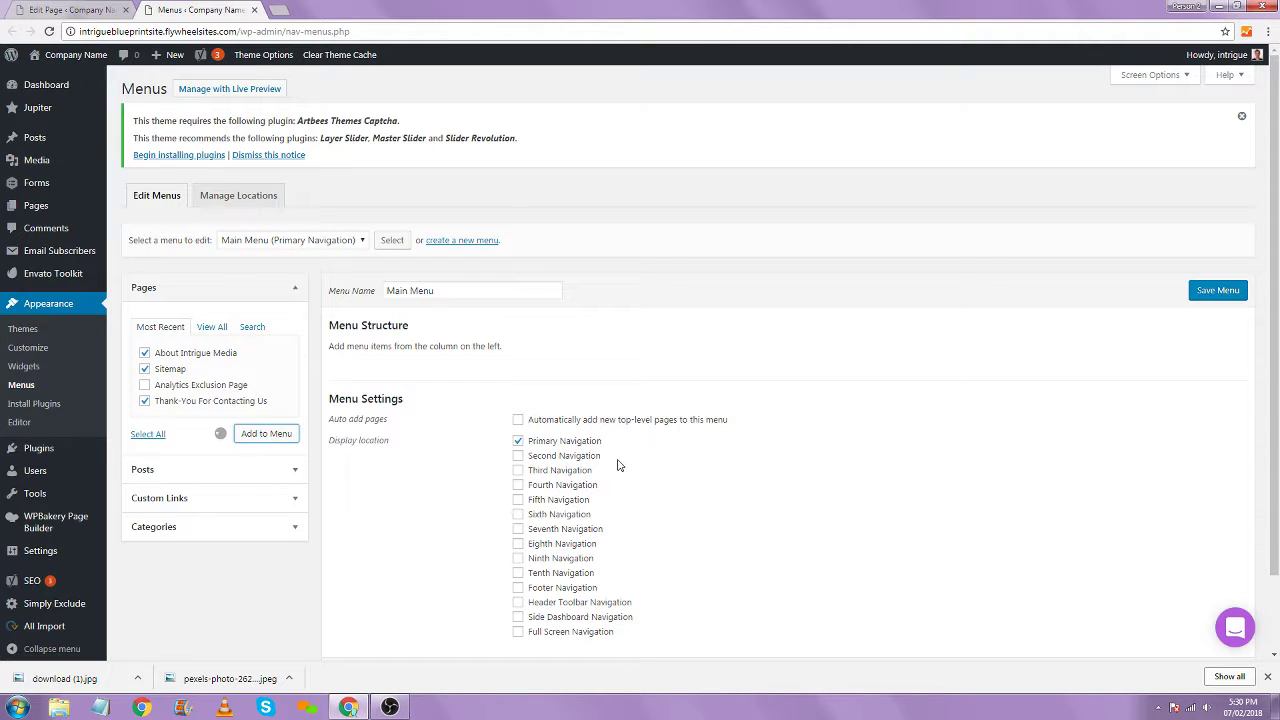
left_click_drag(446, 423, 498, 452)
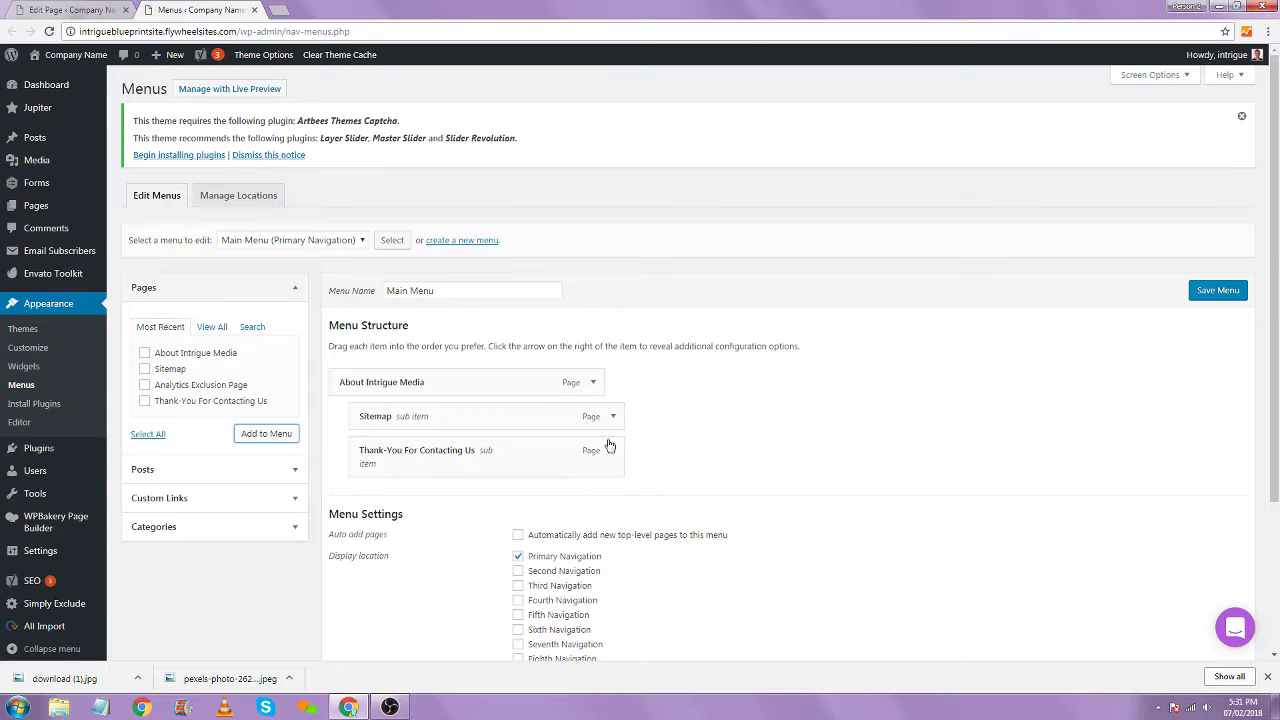
Add the post "How to Write a Best Practice WordPress Blog" to the Main Menu as a top-level item and save the menu
left_click(272, 470)
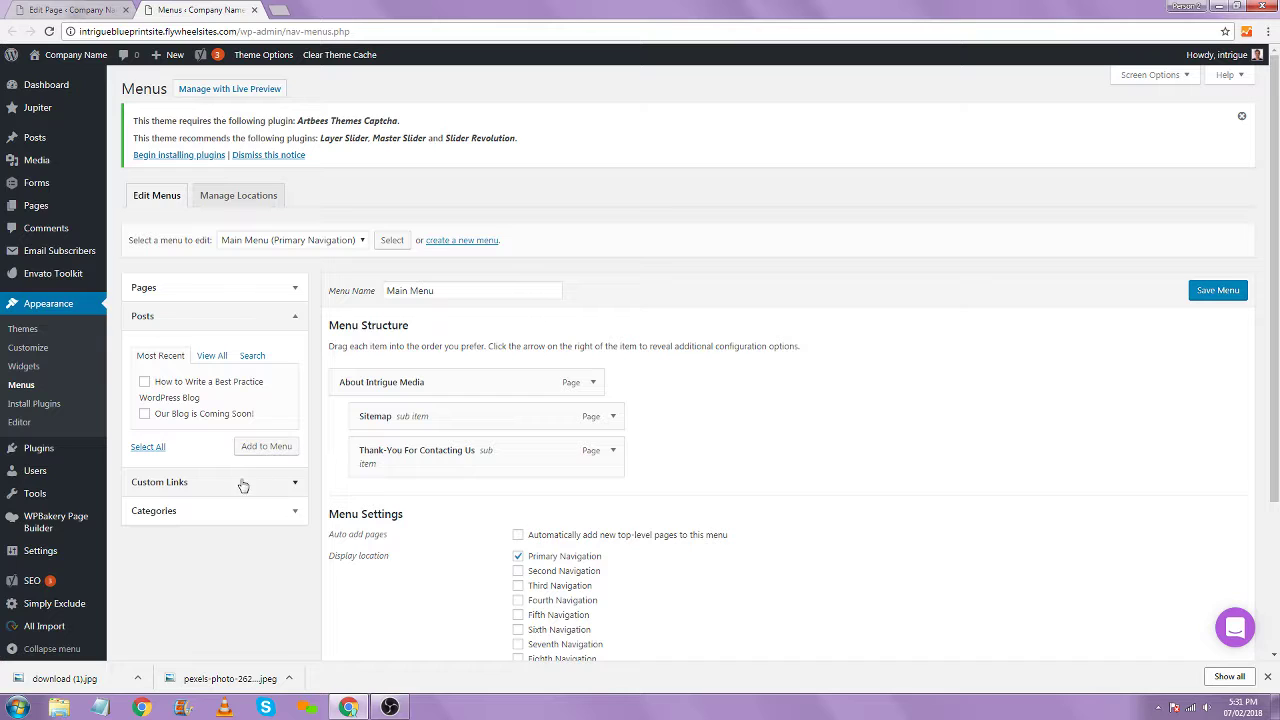
left_click(145, 382)
left_click(268, 447)
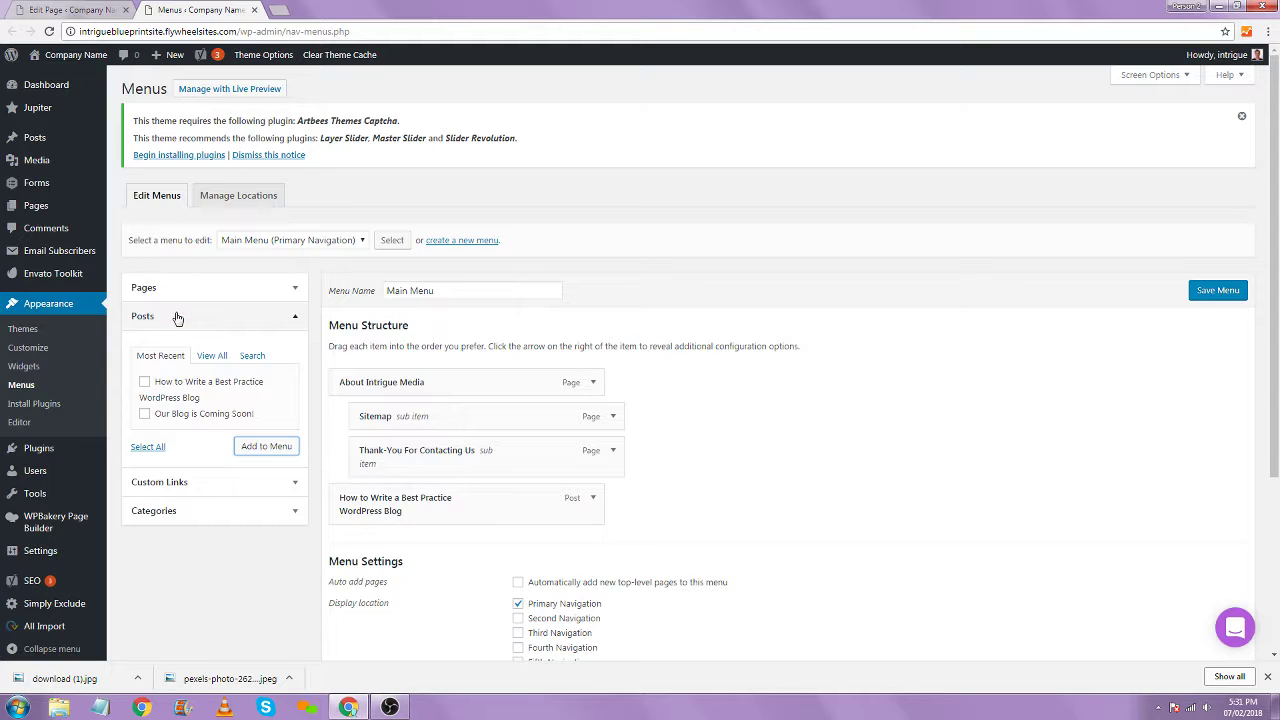
left_click(145, 382)
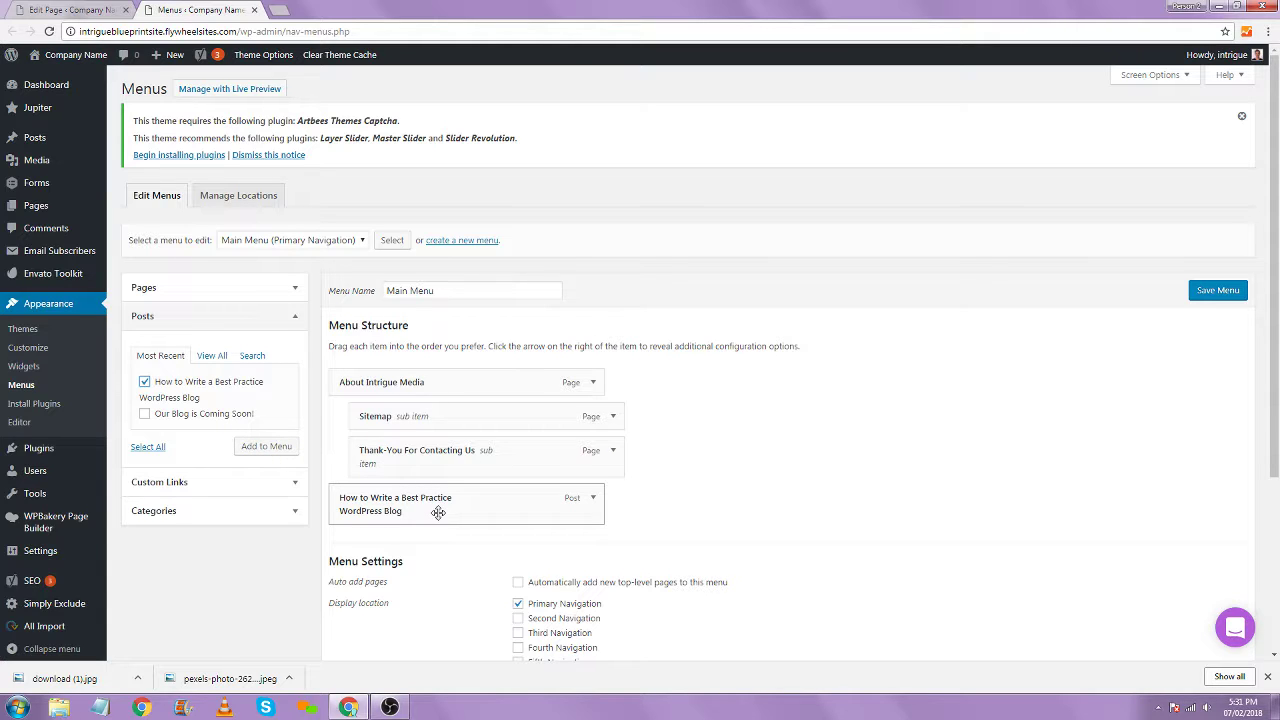
mouse_move(438, 512)
left_mouse_down()
mouse_move(480, 509)
mouse_move(436, 510)
left_mouse_up()
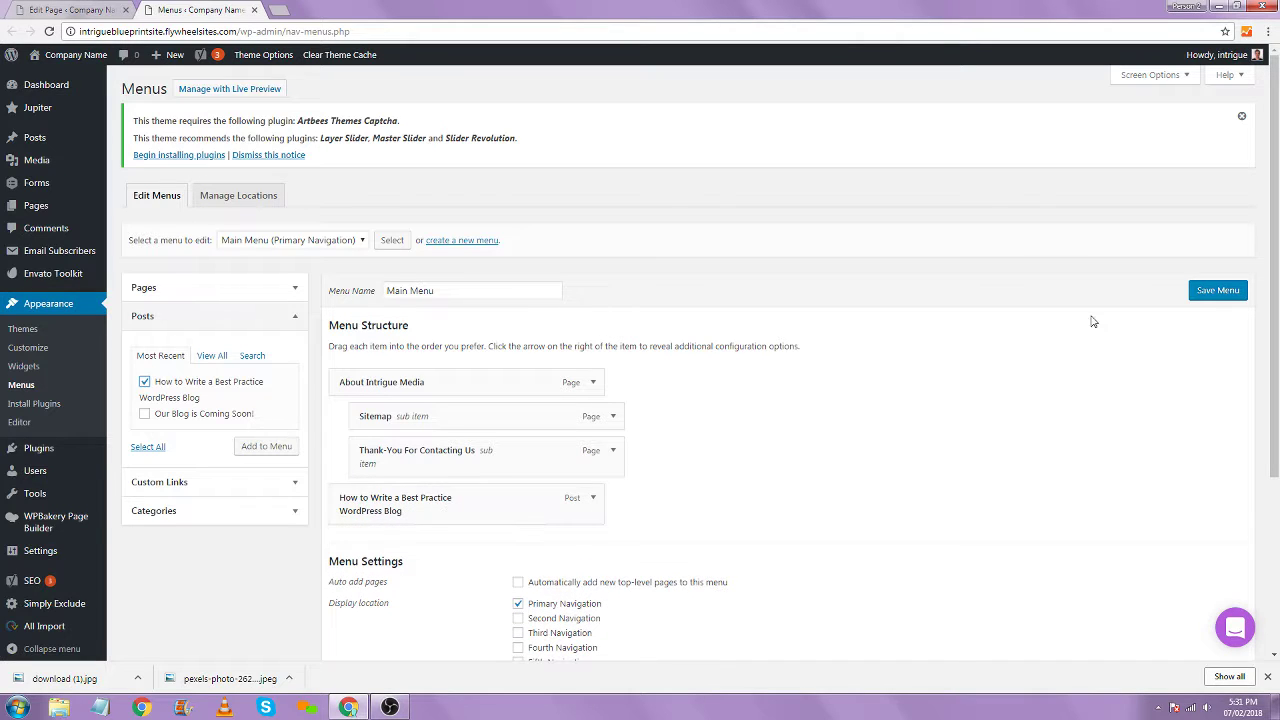
left_click(1223, 292)
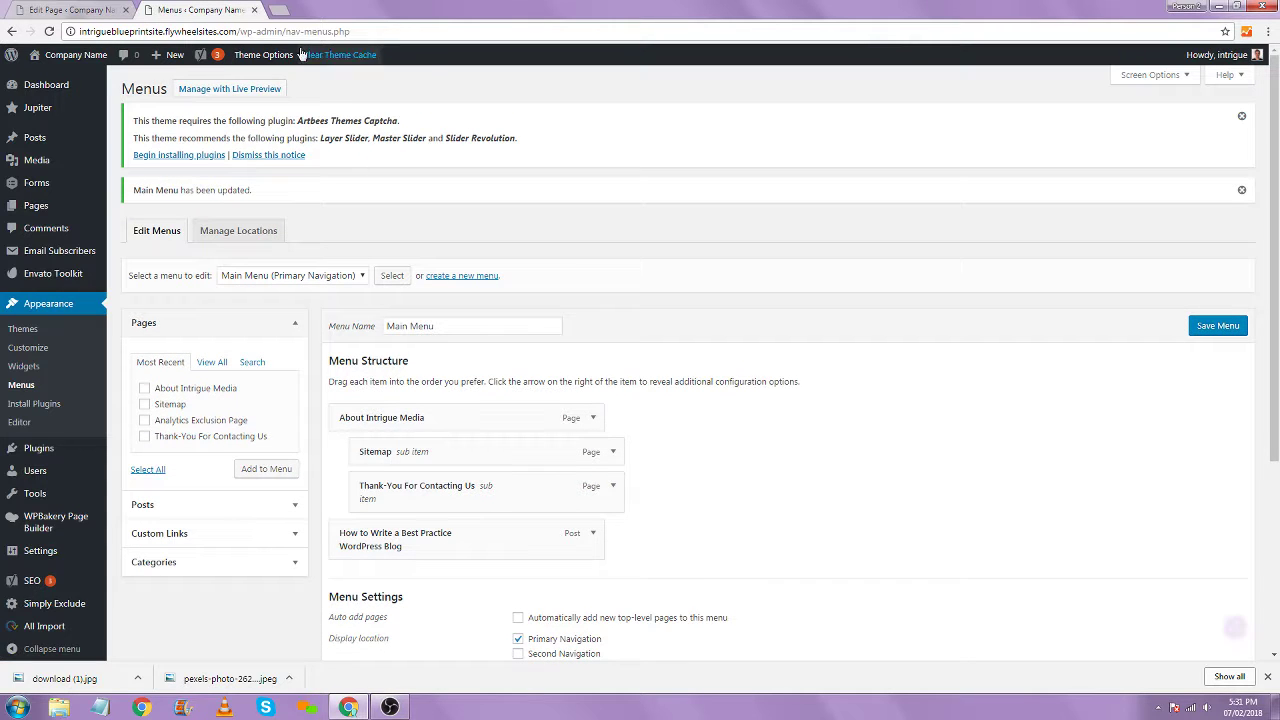
View the site's home page in a new tab to check the navigation, and open its blog post menu link in another tab
middle_click(60, 79)
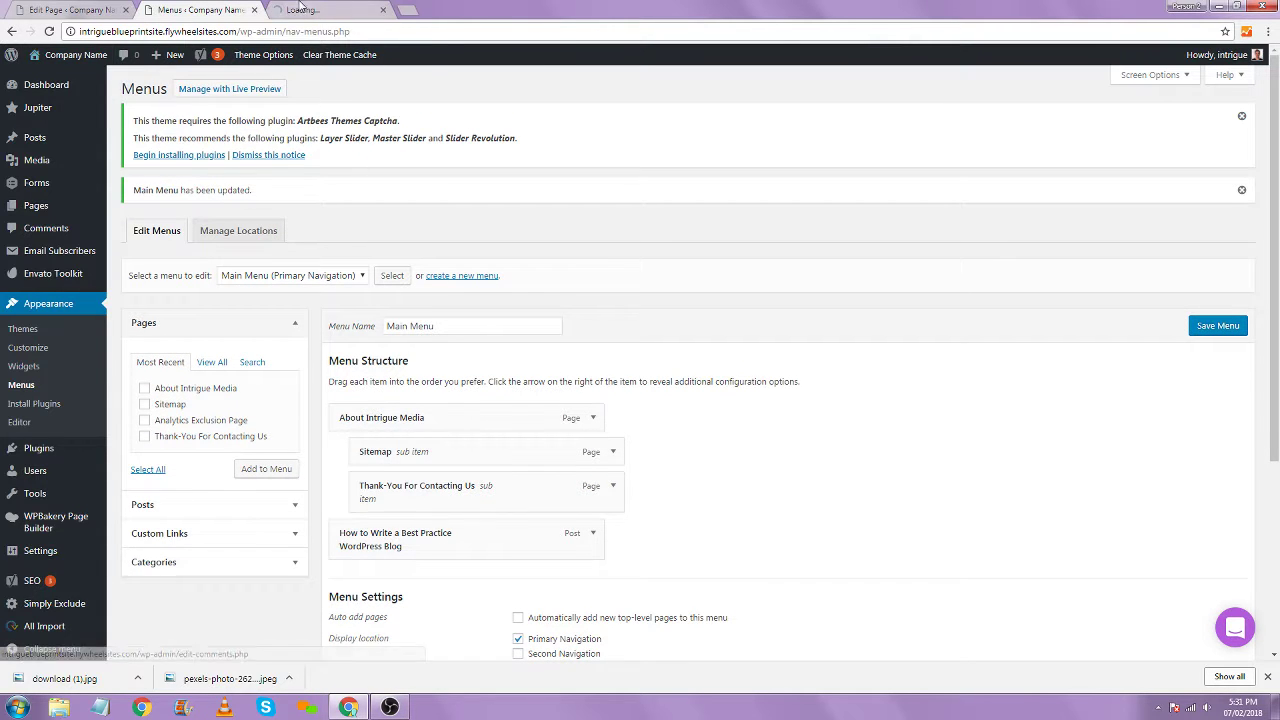
left_click(320, 10)
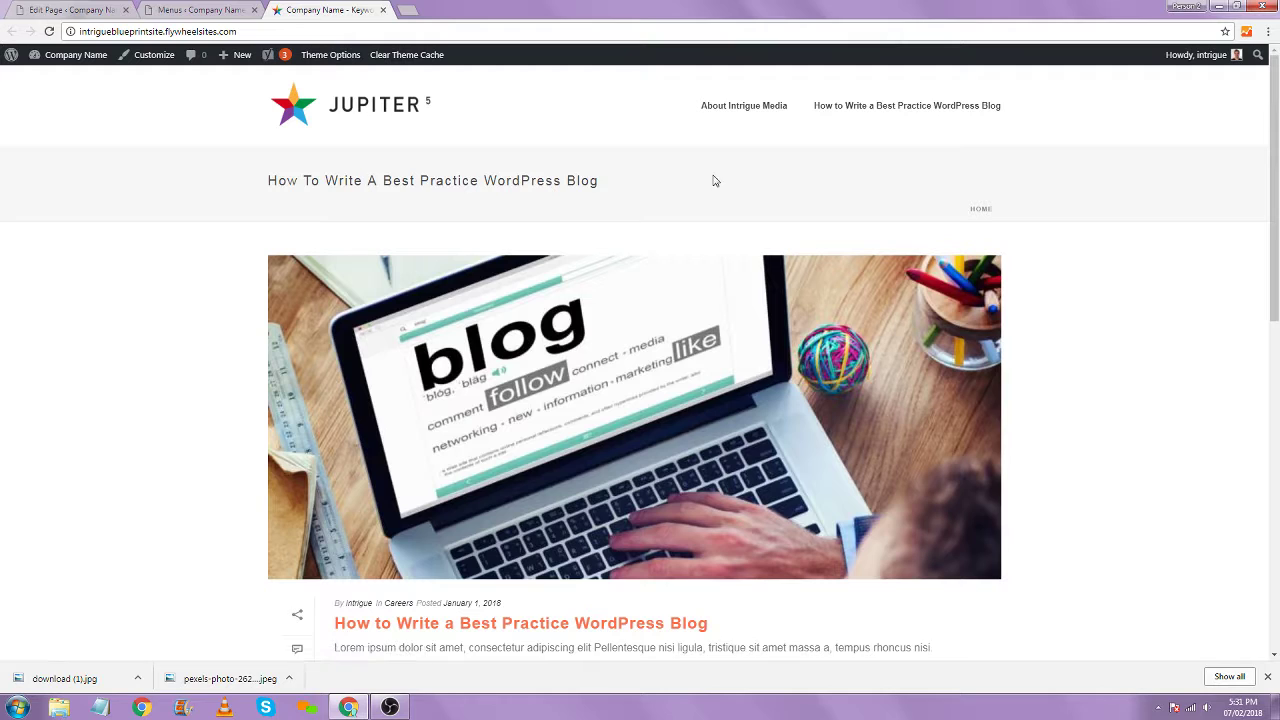
mouse_move(718, 110)
middle_click(874, 116)
left_click(450, 10)
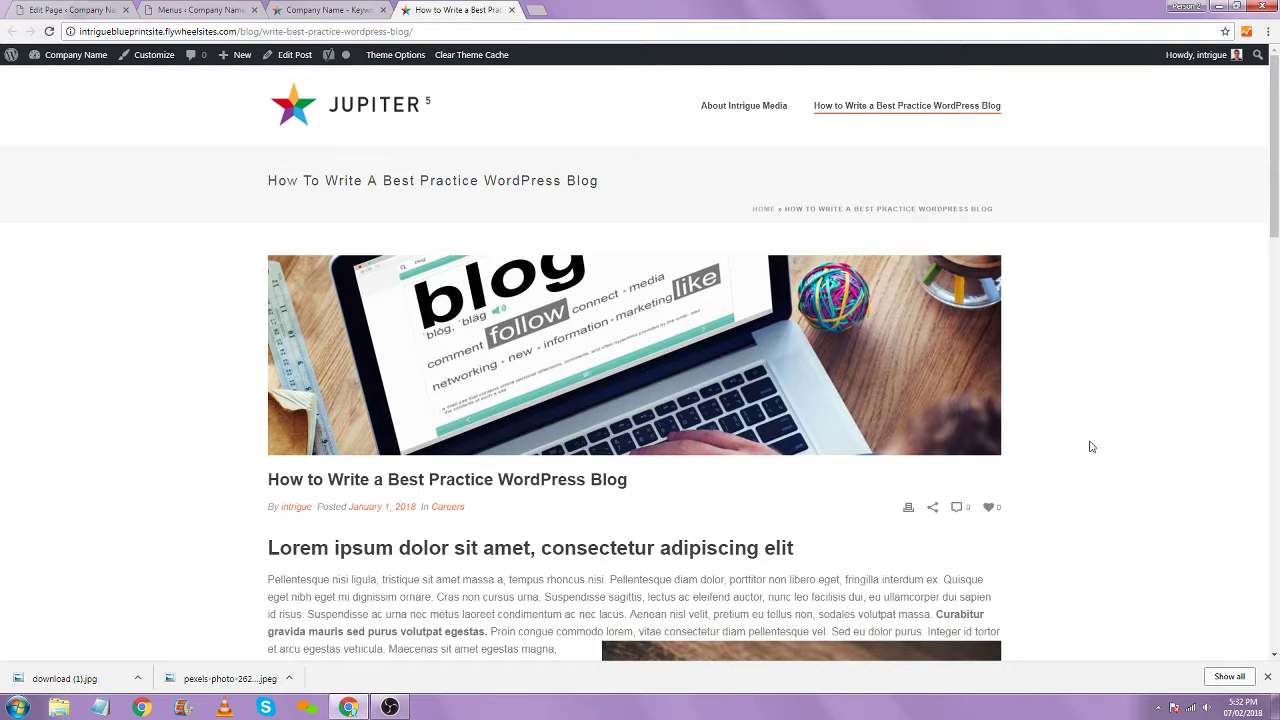
Open the PDF linked in the closing paragraph of the WordPress blog post
scroll(713, 197, "down", 10)
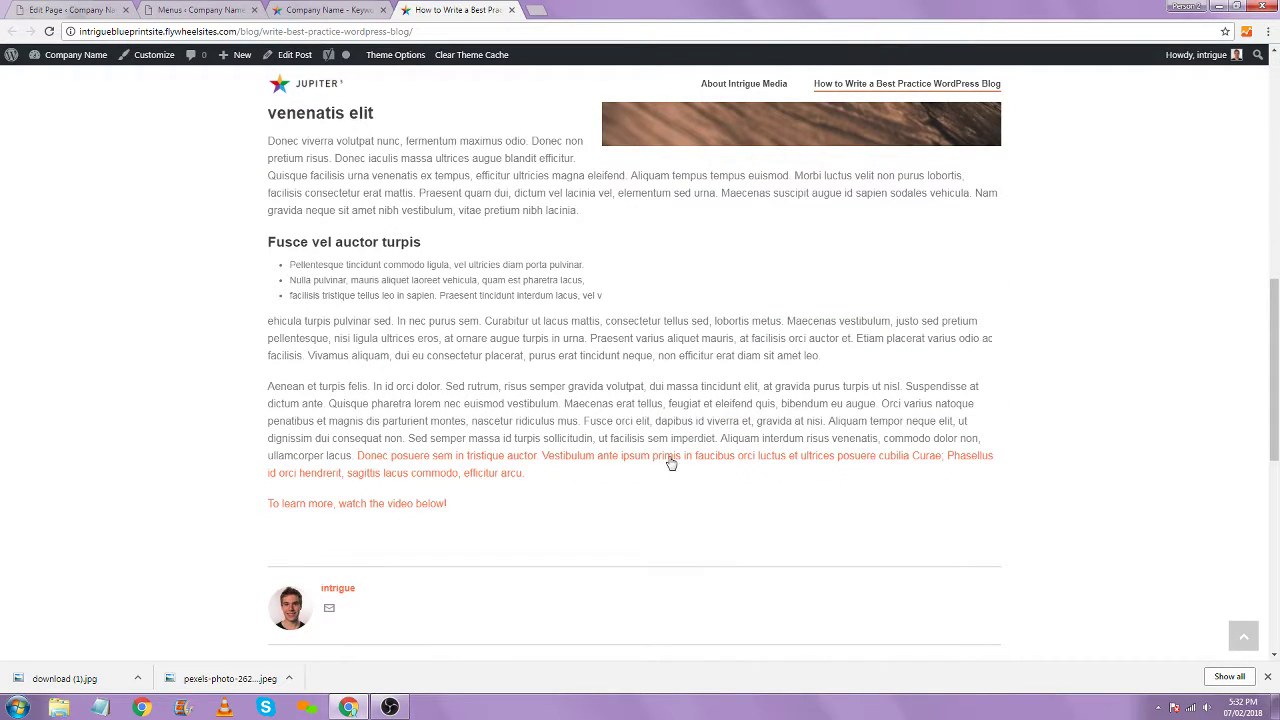
left_click(670, 462)
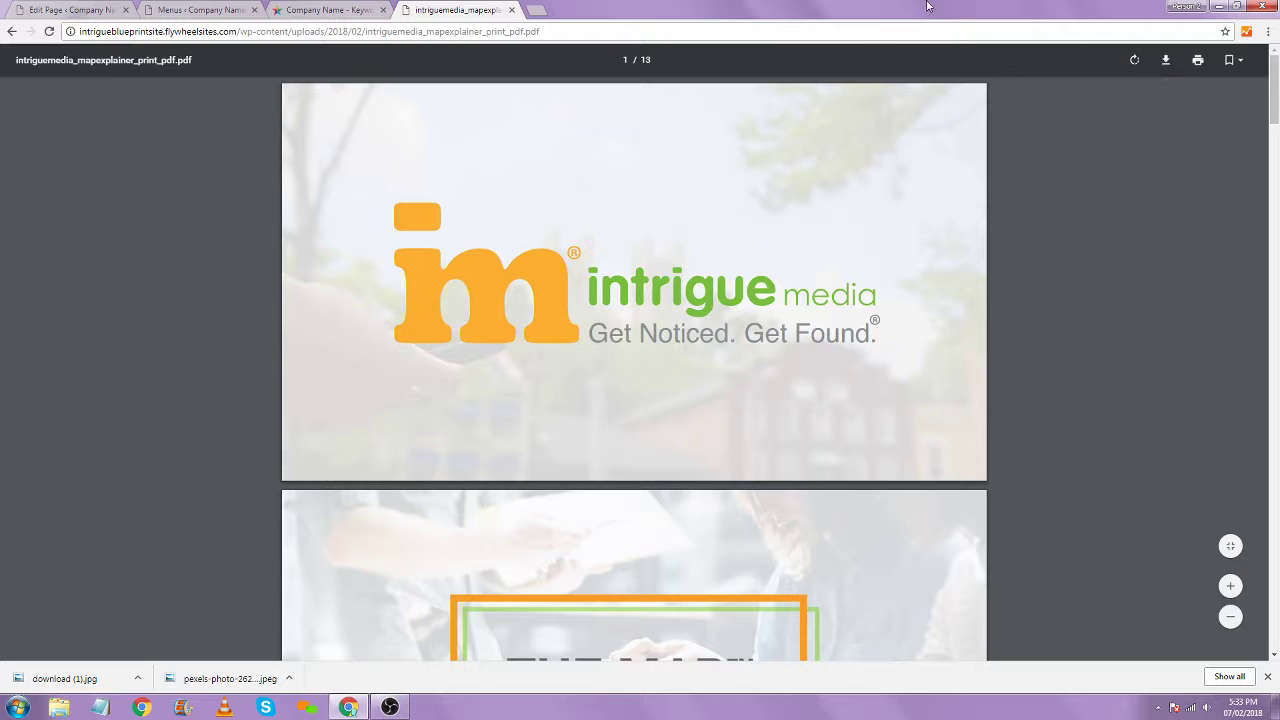
Add a Button element in a new row below the Careers form on the About Intrigue Media page, with the Flat style
left_click(44, 14)
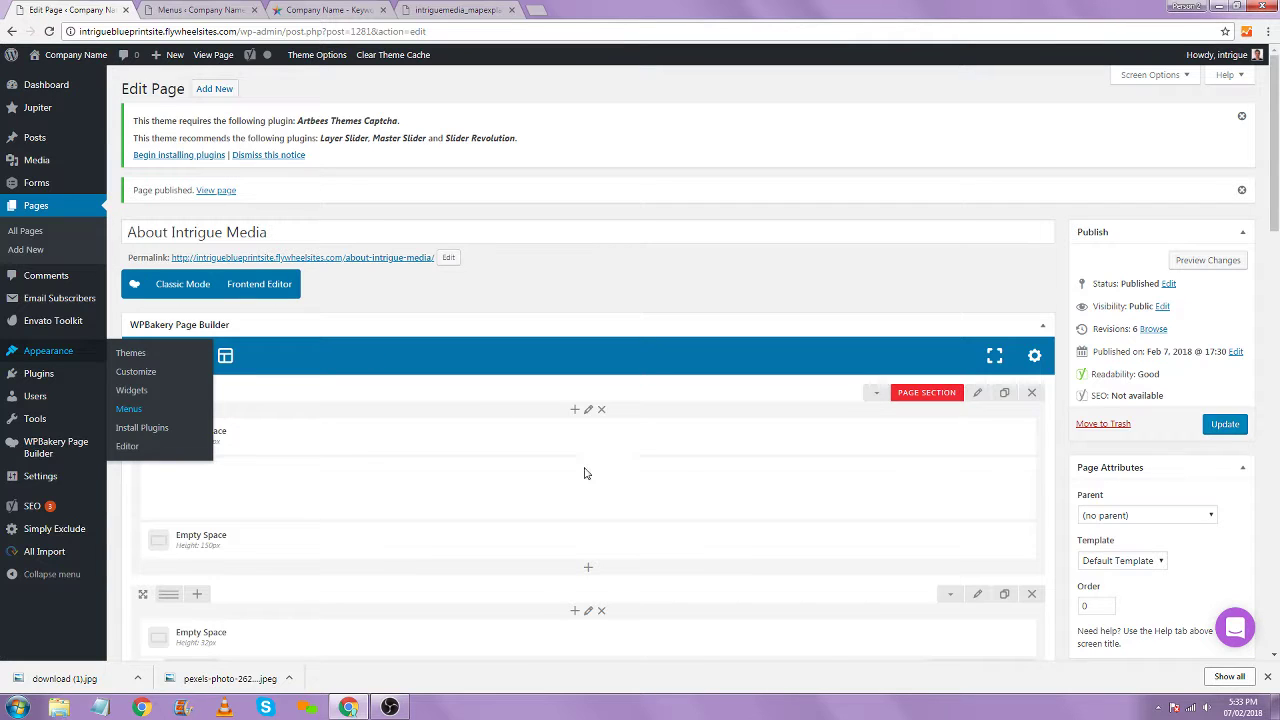
scroll(634, 606, "down", 5)
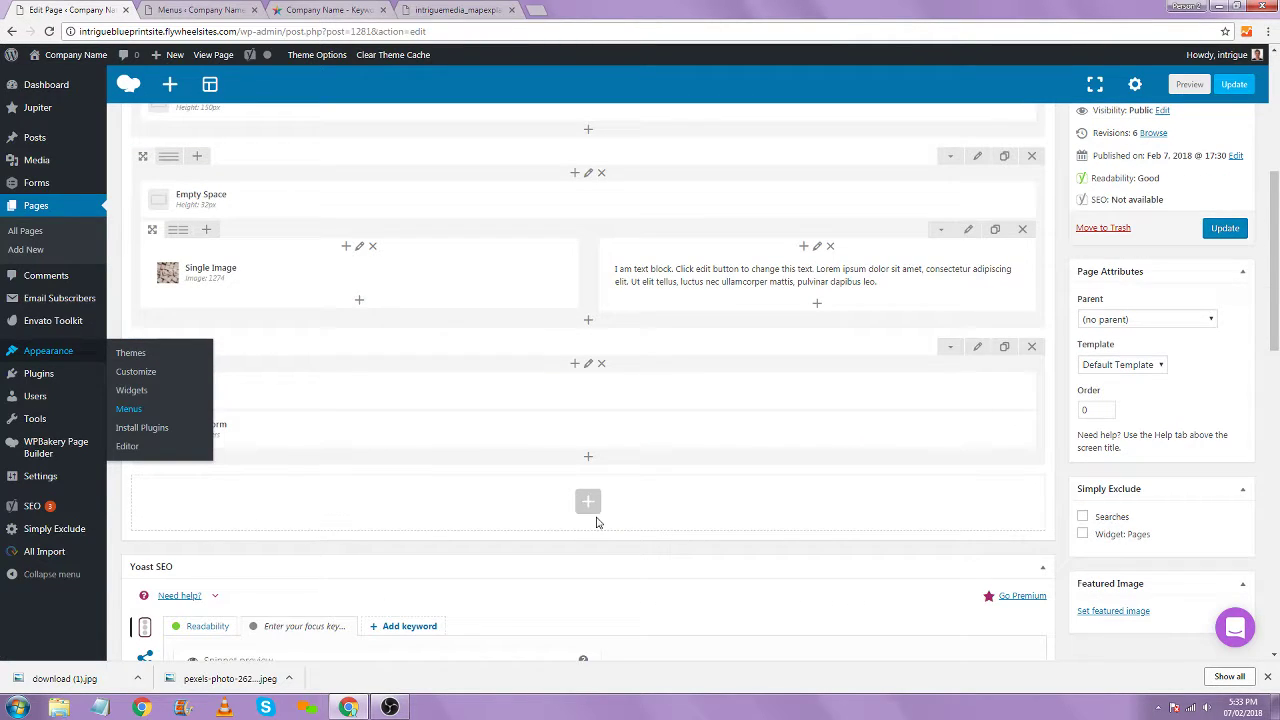
left_click(590, 502)
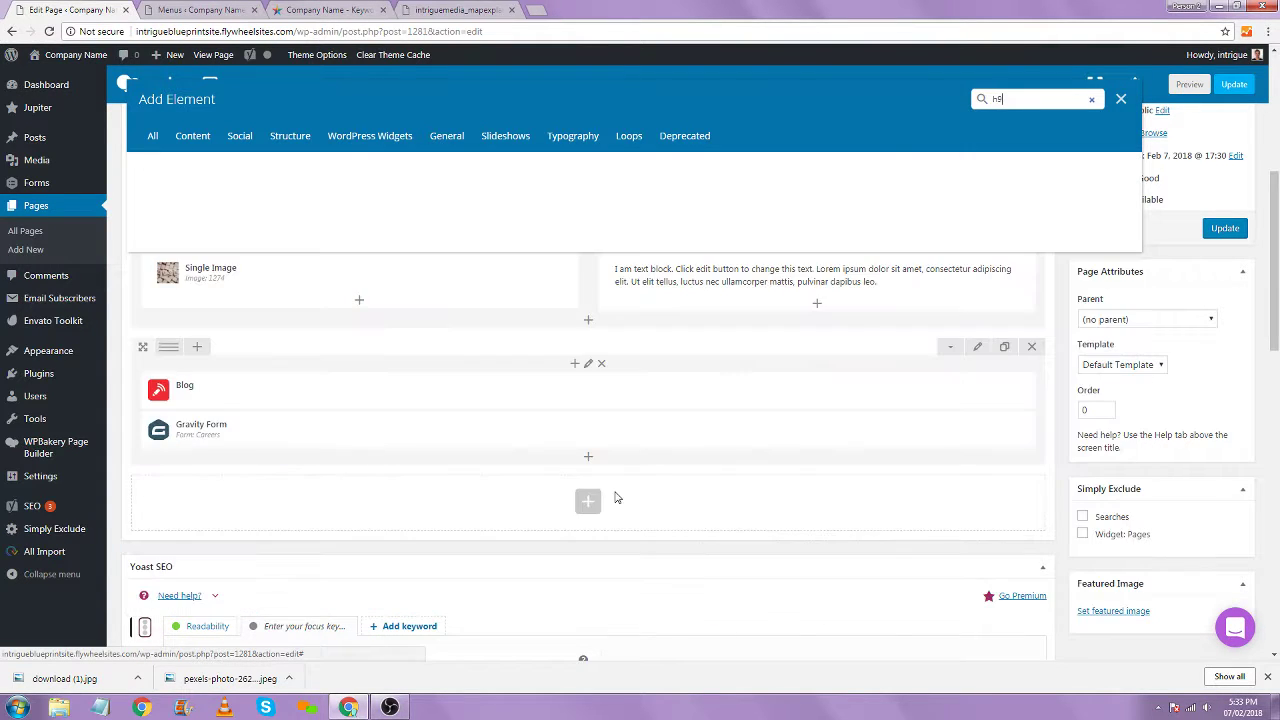
type("button")
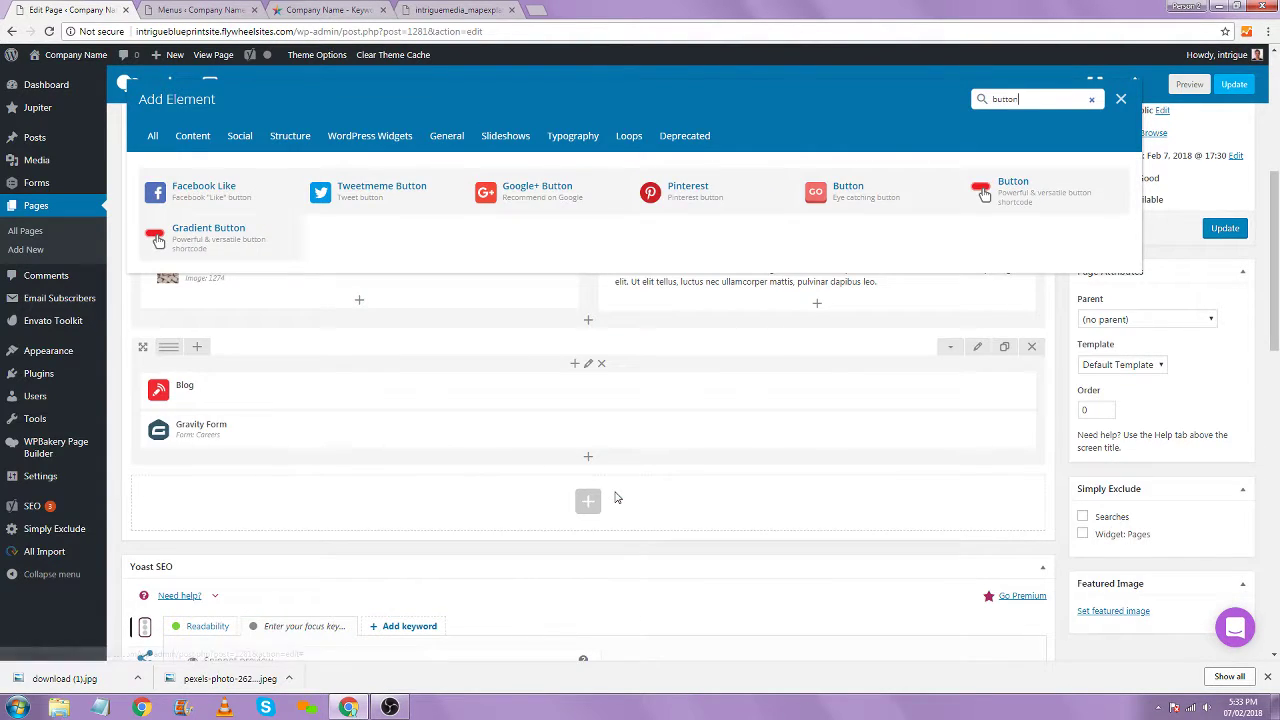
left_click(1030, 190)
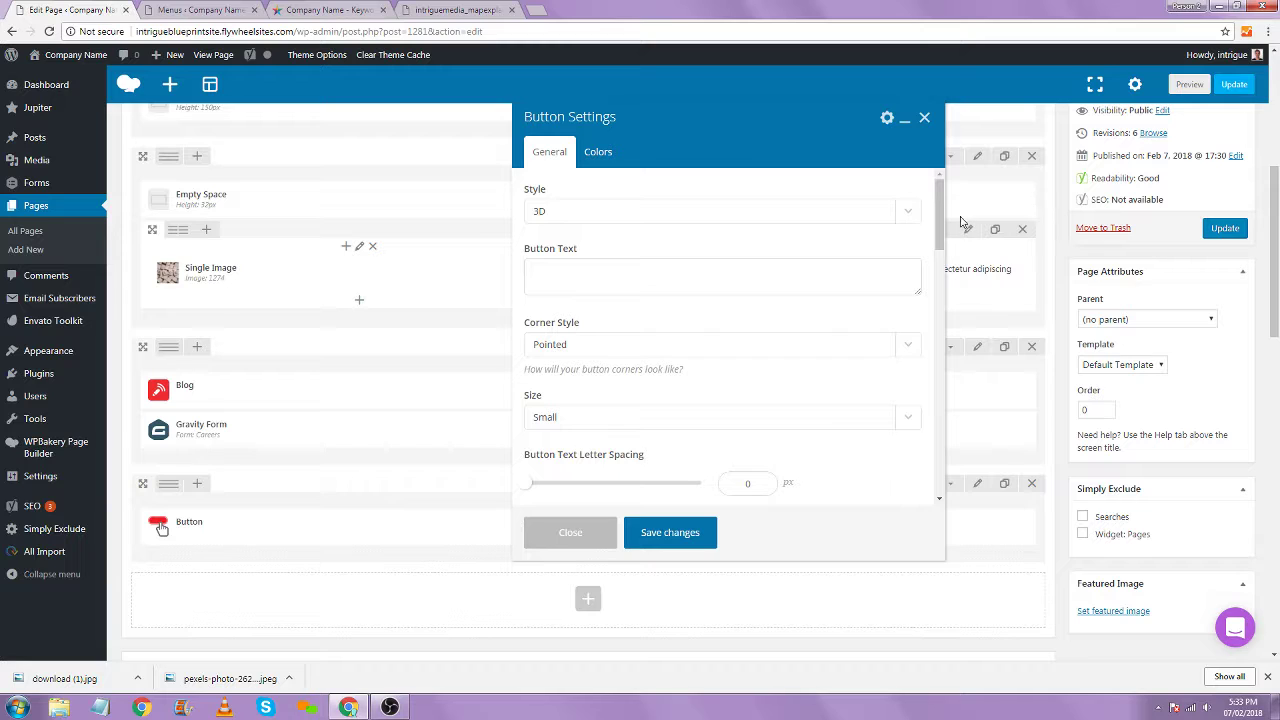
left_click(573, 213)
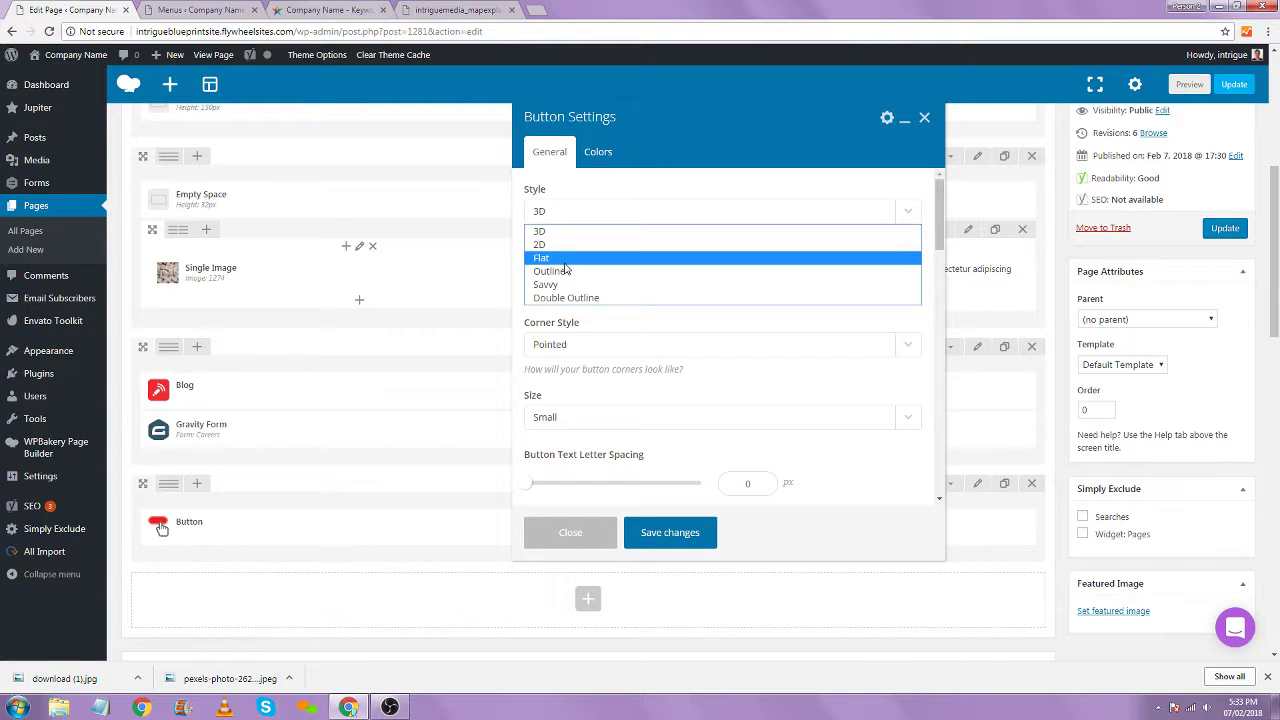
left_click(565, 261)
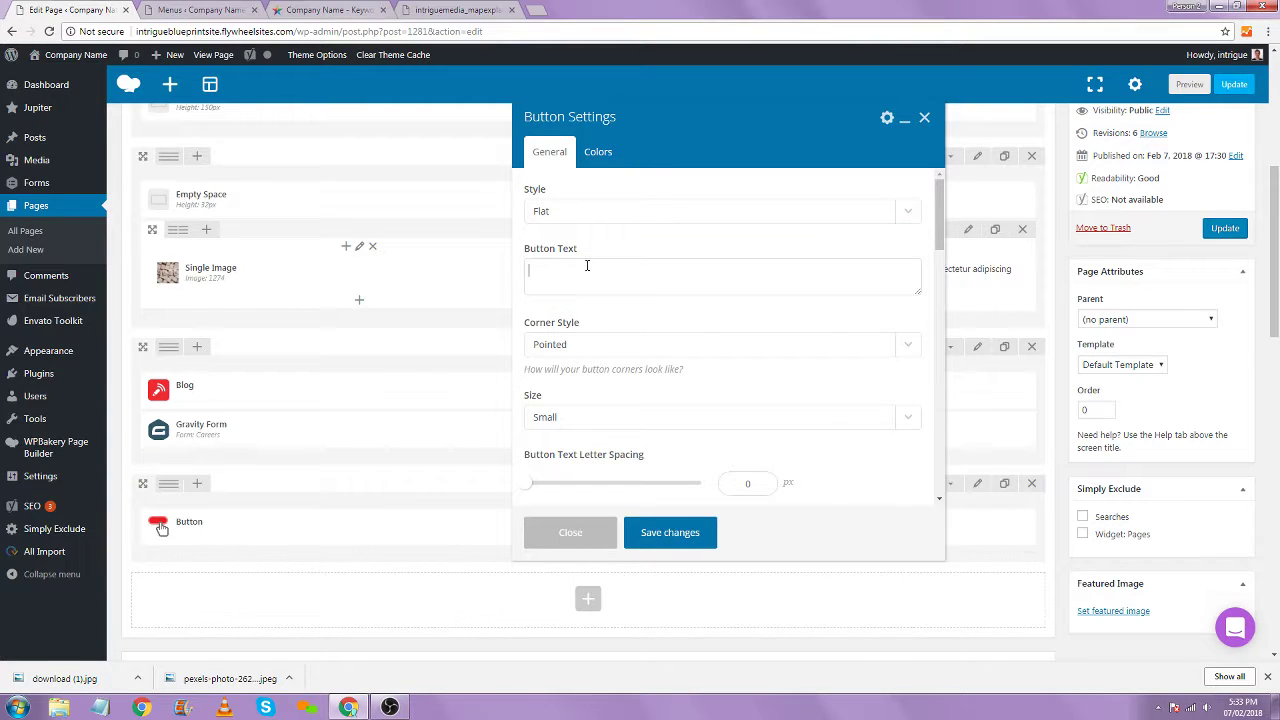
left_click(573, 208)
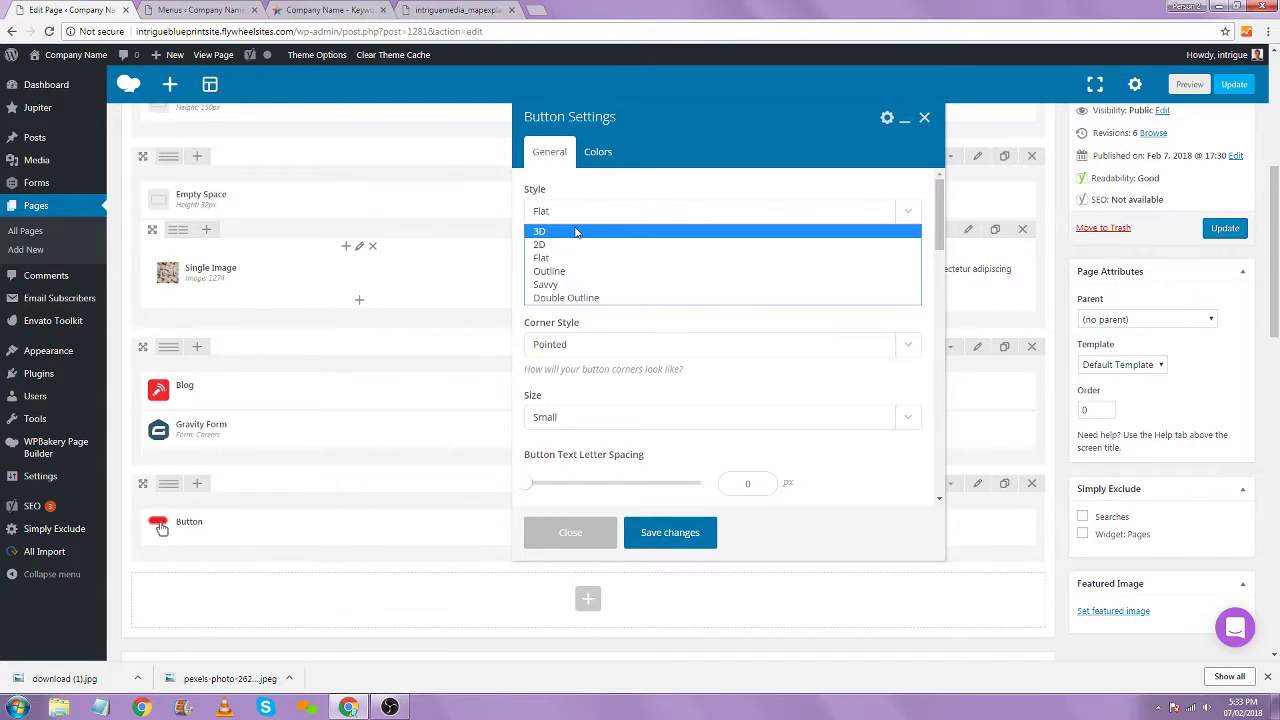
left_click(560, 257)
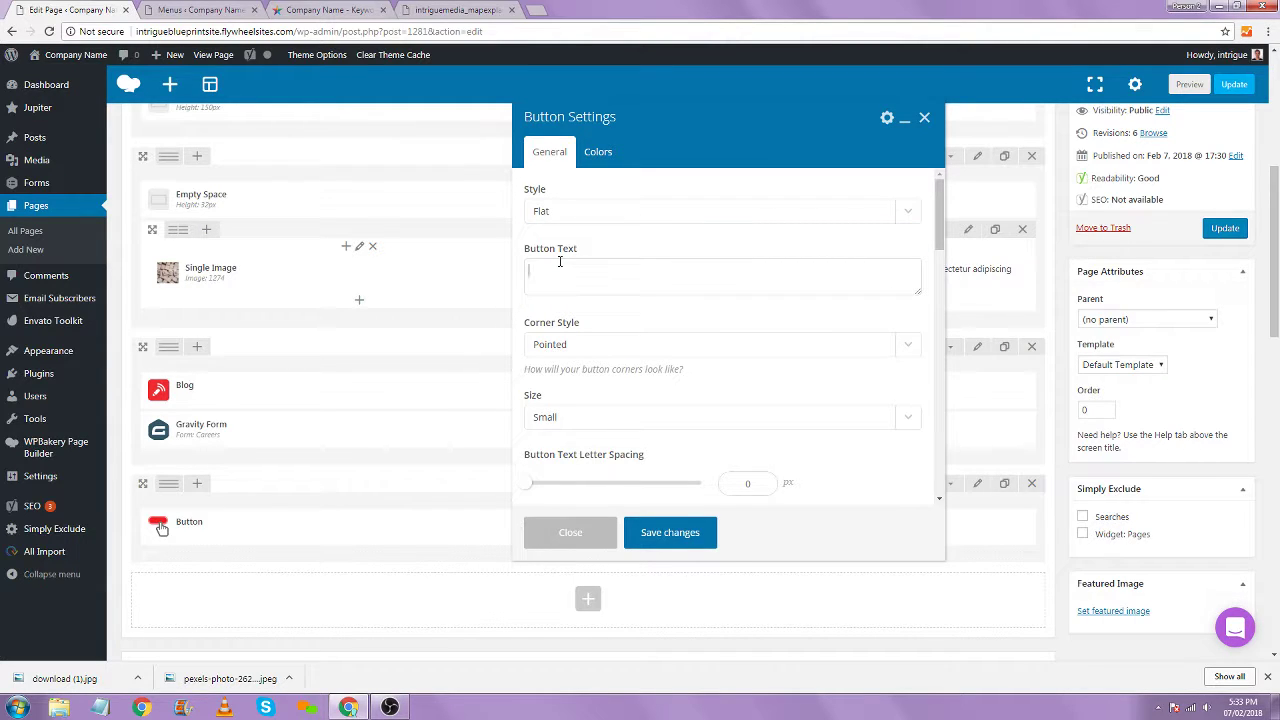
Copy the web address of intriguemedia_mapexplainer_print_pdf.pdf and return to the button's settings in the page editor
left_click(474, 9)
left_click(516, 34)
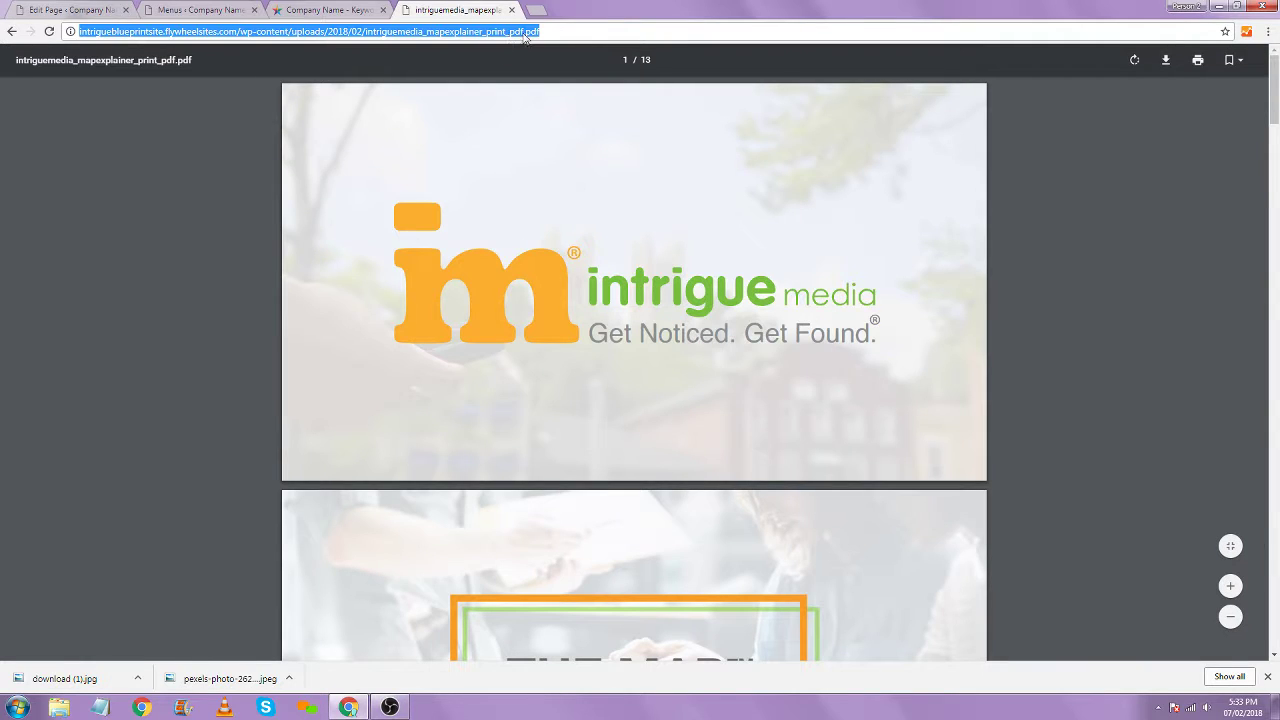
left_click(305, 12)
left_click(207, 9)
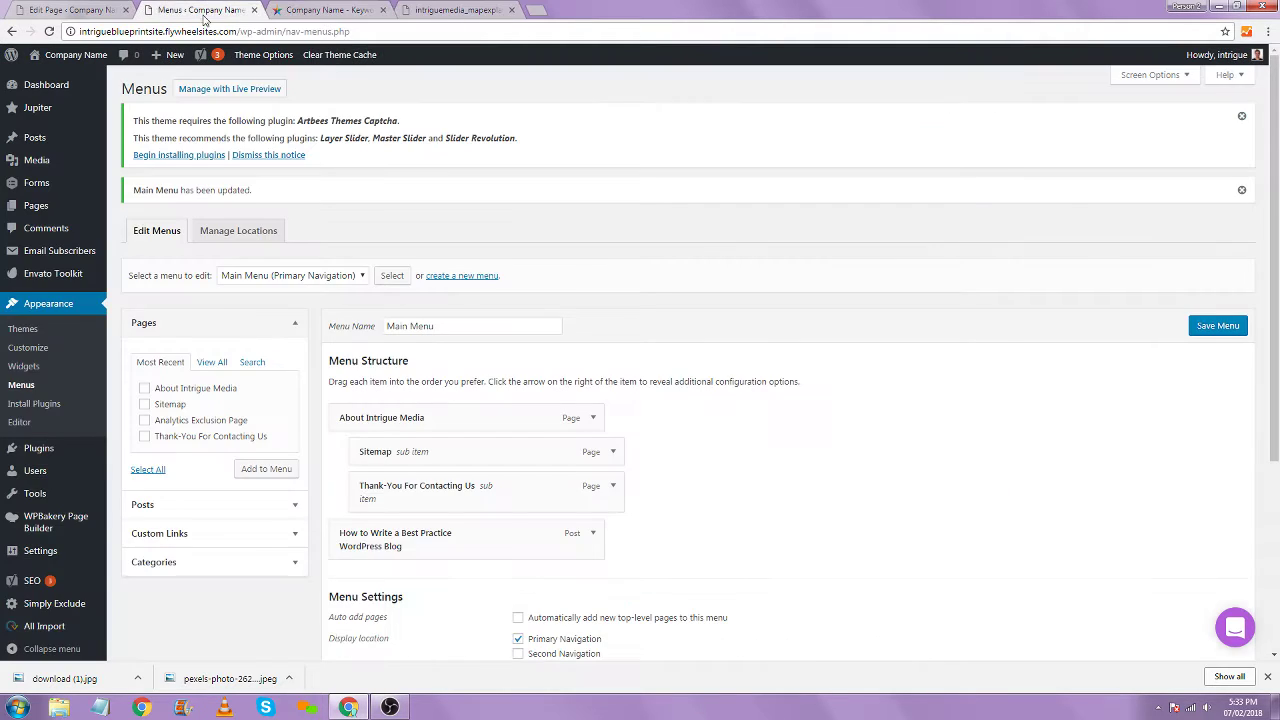
key("ctrl+shift+Tab")
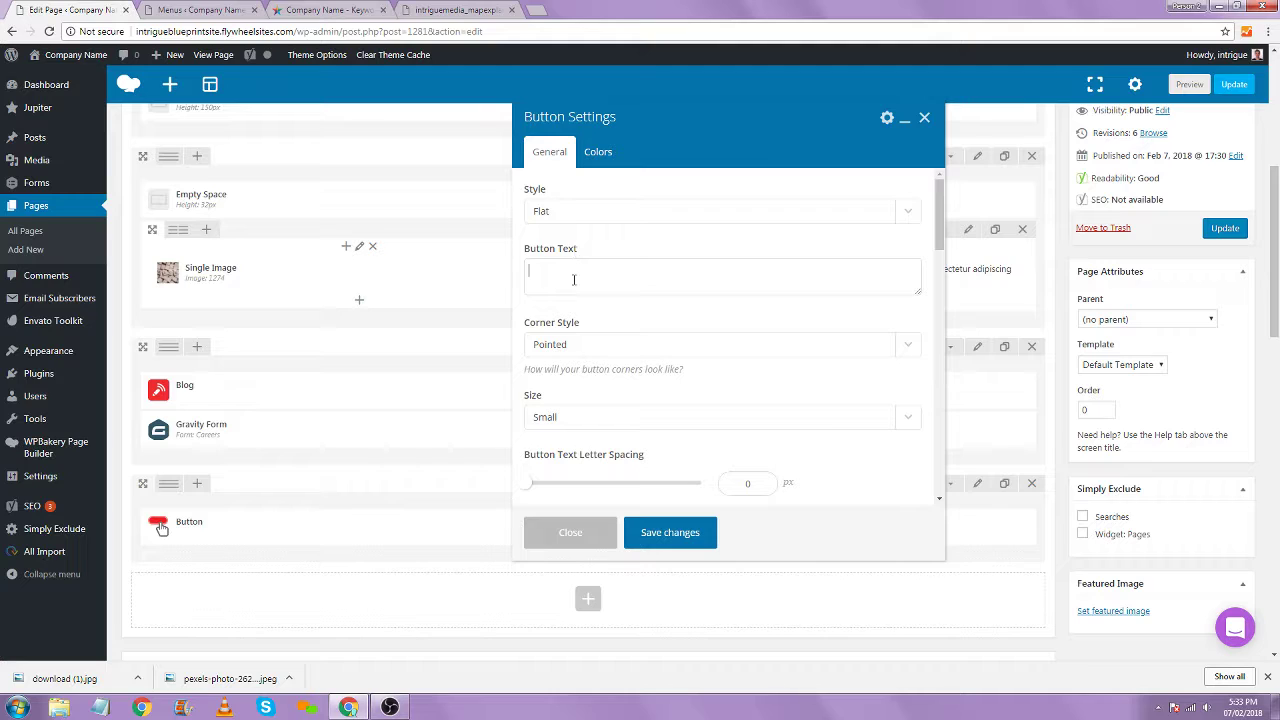
Set the button's text to "Download Our PDF" and its size to XX-Large
type("wnload")
type(" Or B")
type("r PDF")
scroll(578, 286, "down", 3)
left_click(585, 286)
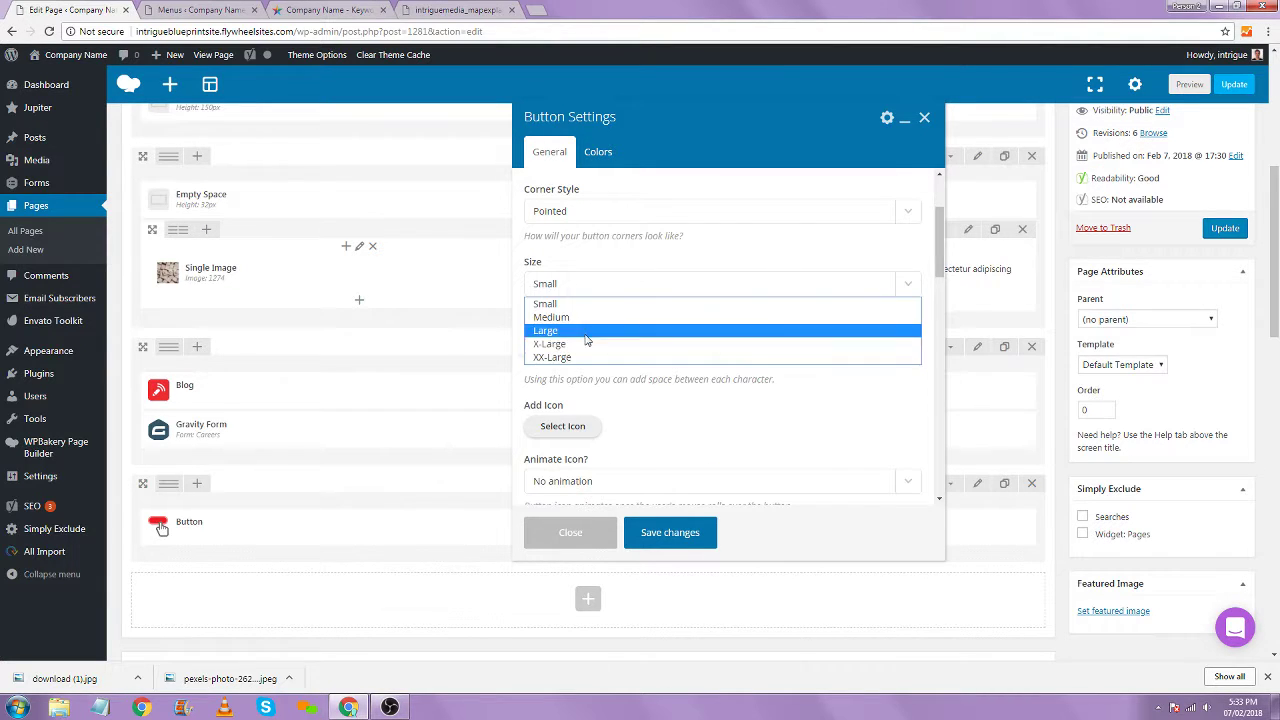
left_click(580, 364)
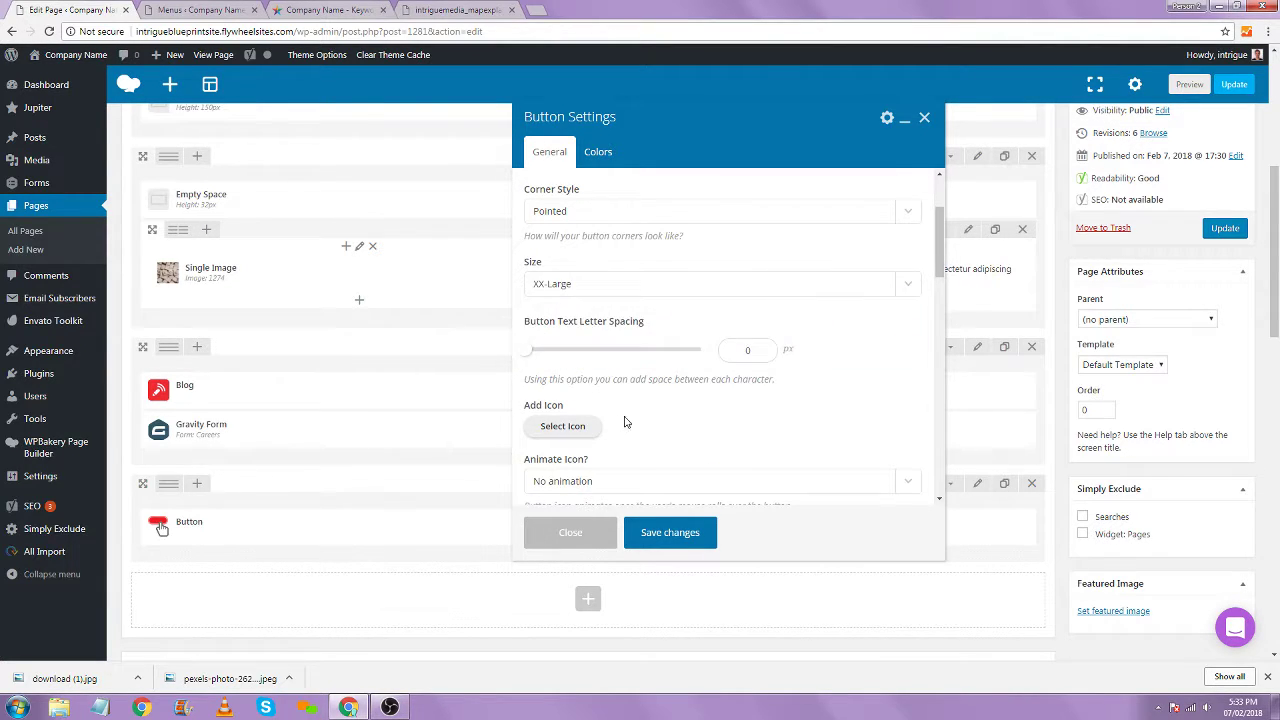
Paste the copied PDF address as the button's URL and set its target to New window
scroll(620, 415, "down", 3)
key("ctrl+v")
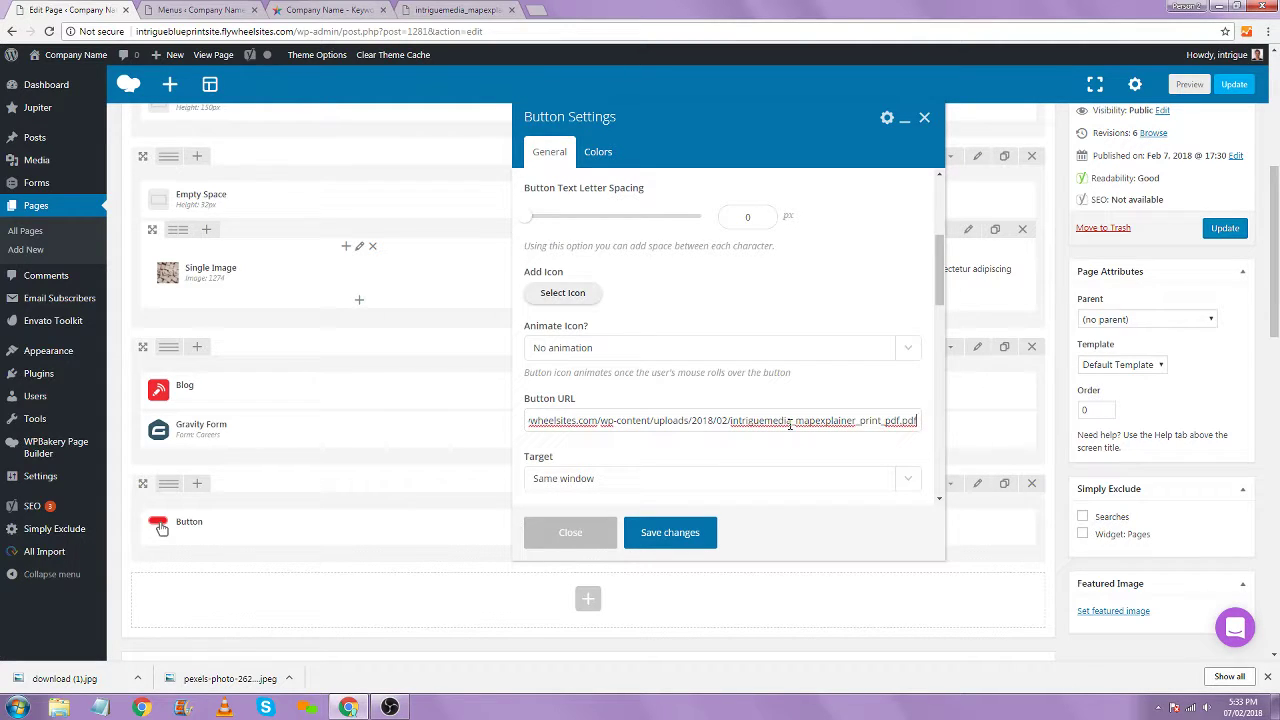
scroll(790, 425, "down", 4)
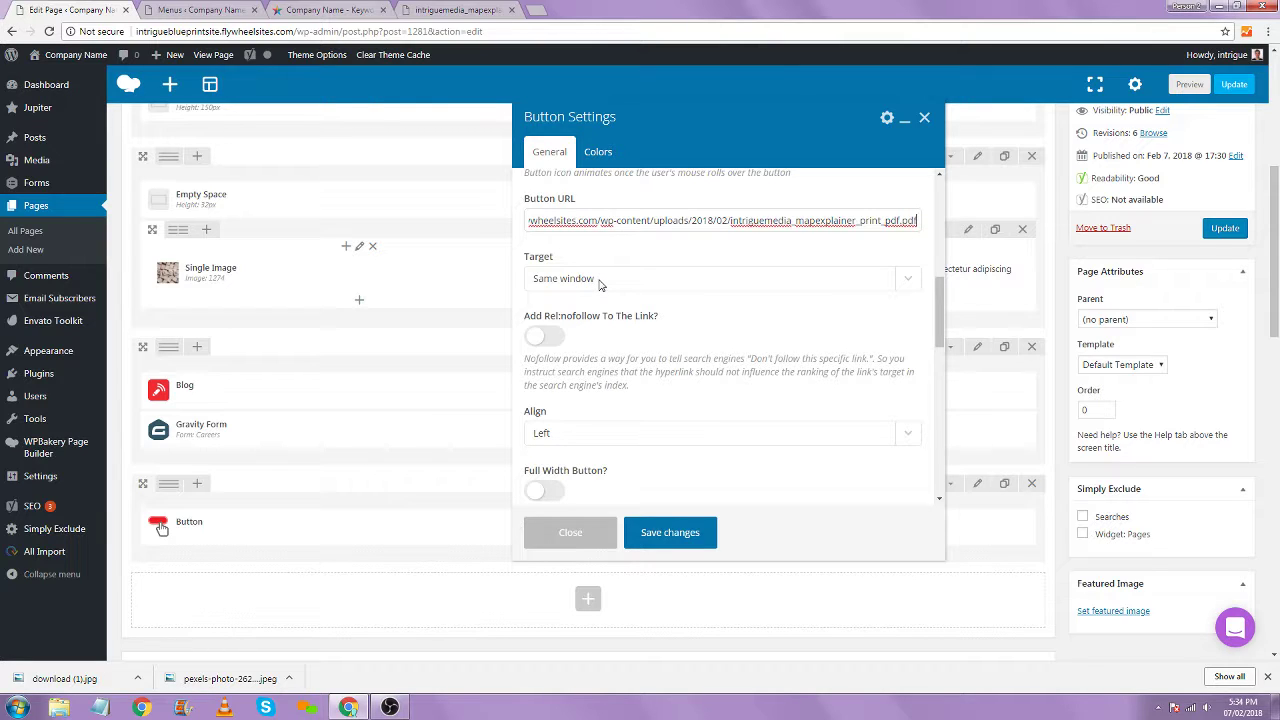
left_click(599, 281)
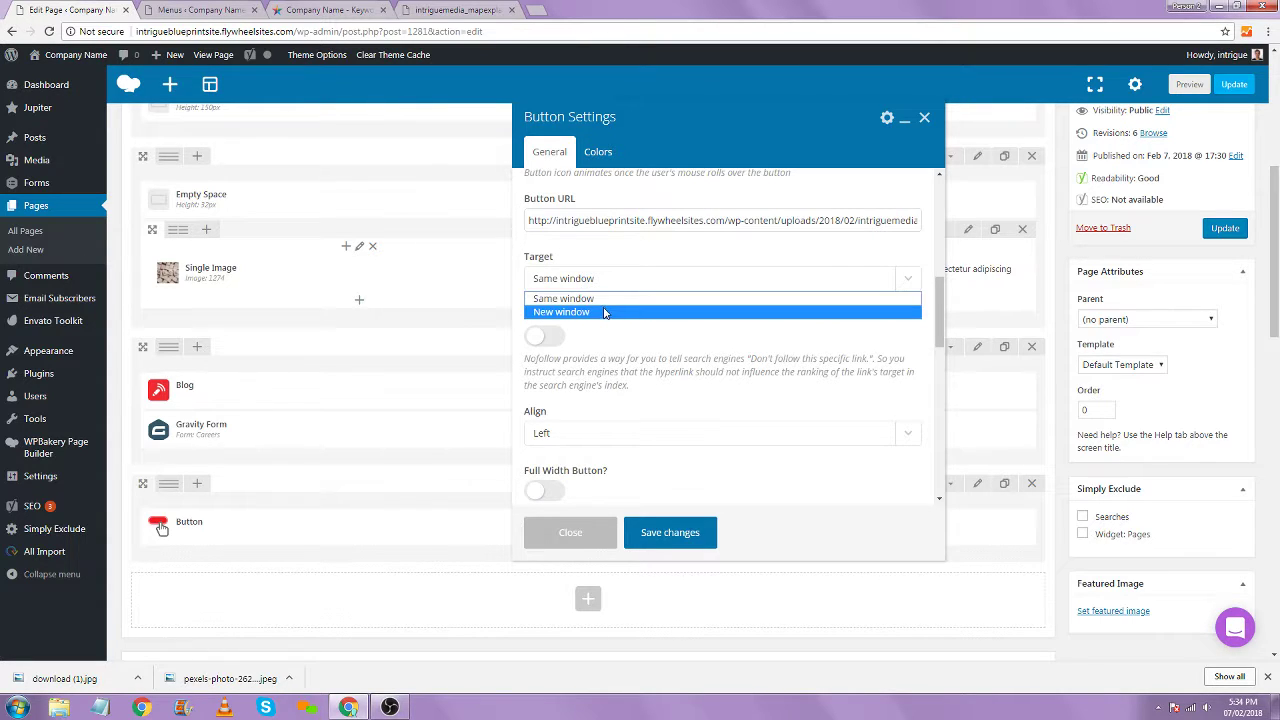
left_click(604, 313)
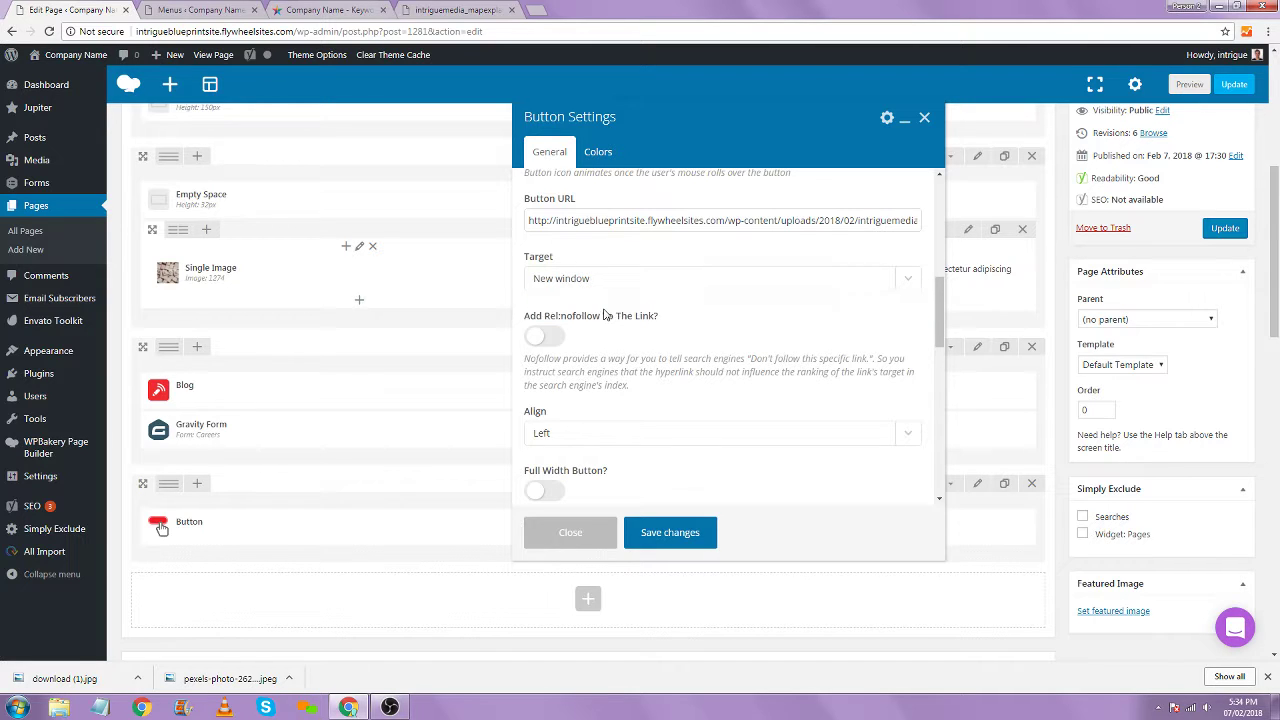
Open the blog post from the home page, follow its PDF link to check how it opens, and go back to the post
left_click(430, 9)
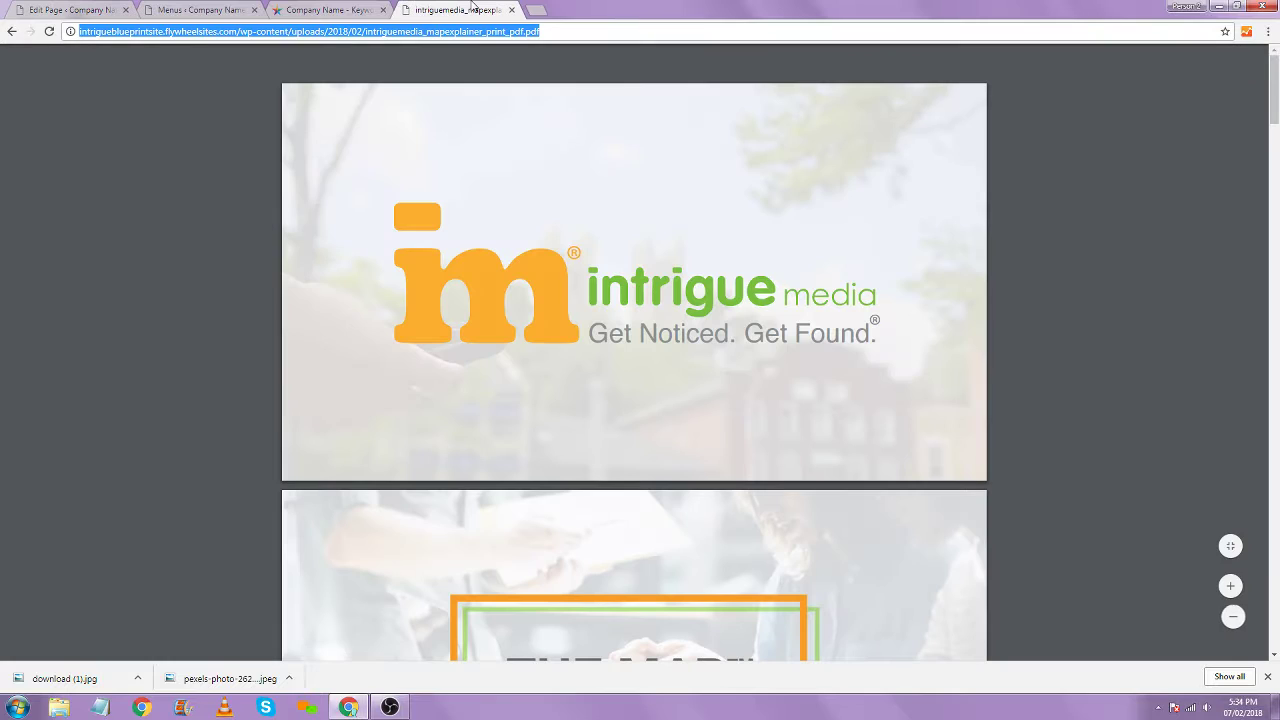
left_click(335, 10)
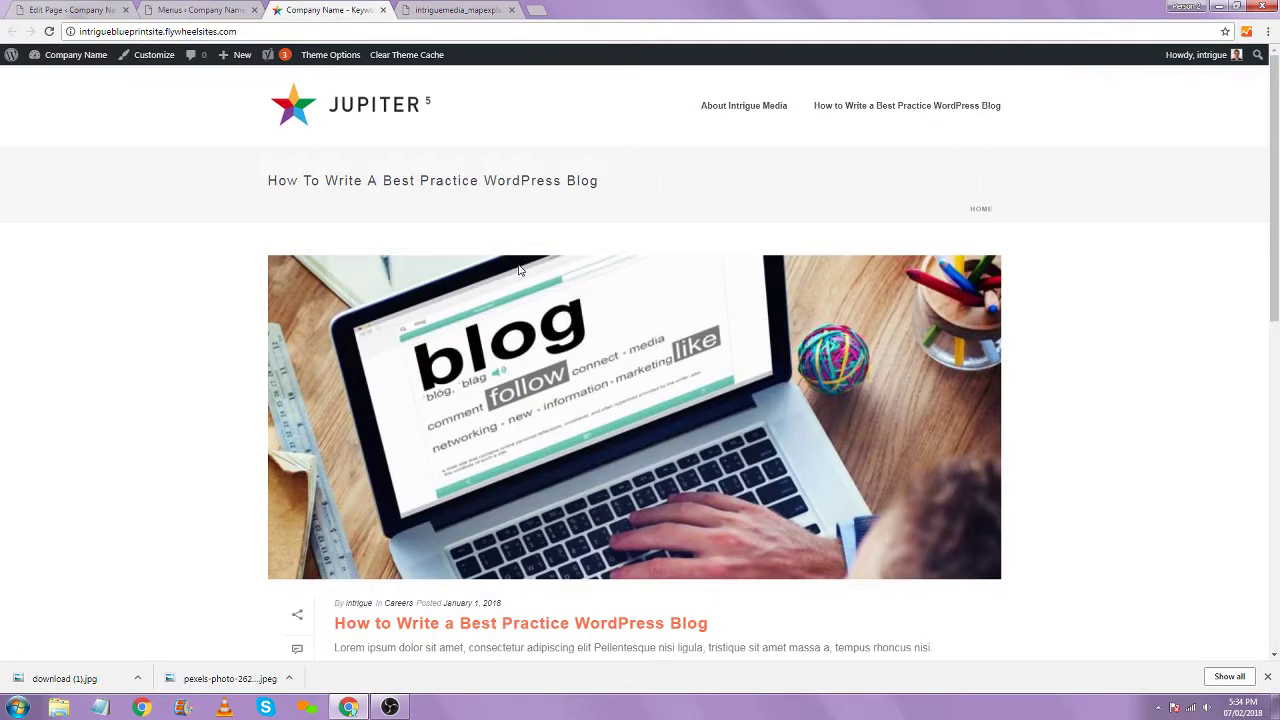
scroll(619, 558, "down", 2)
scroll(514, 471, "down", 6)
scroll(514, 471, "up", 8)
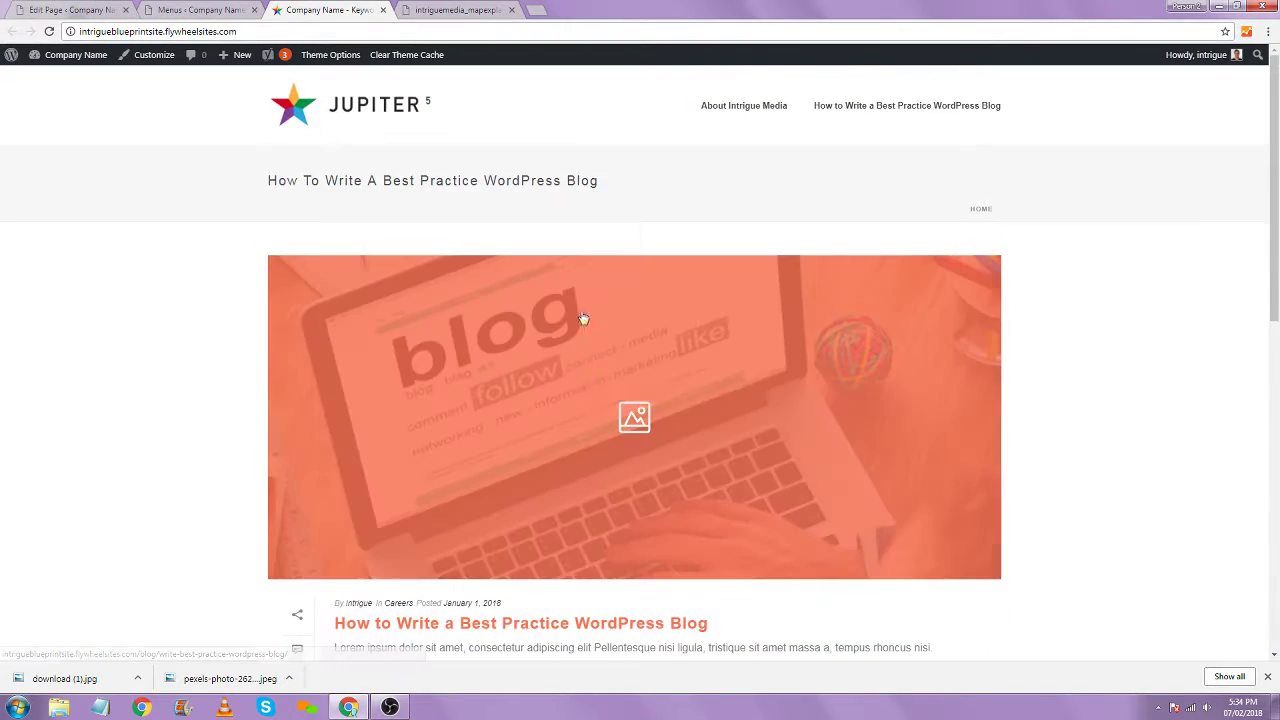
left_click(686, 377)
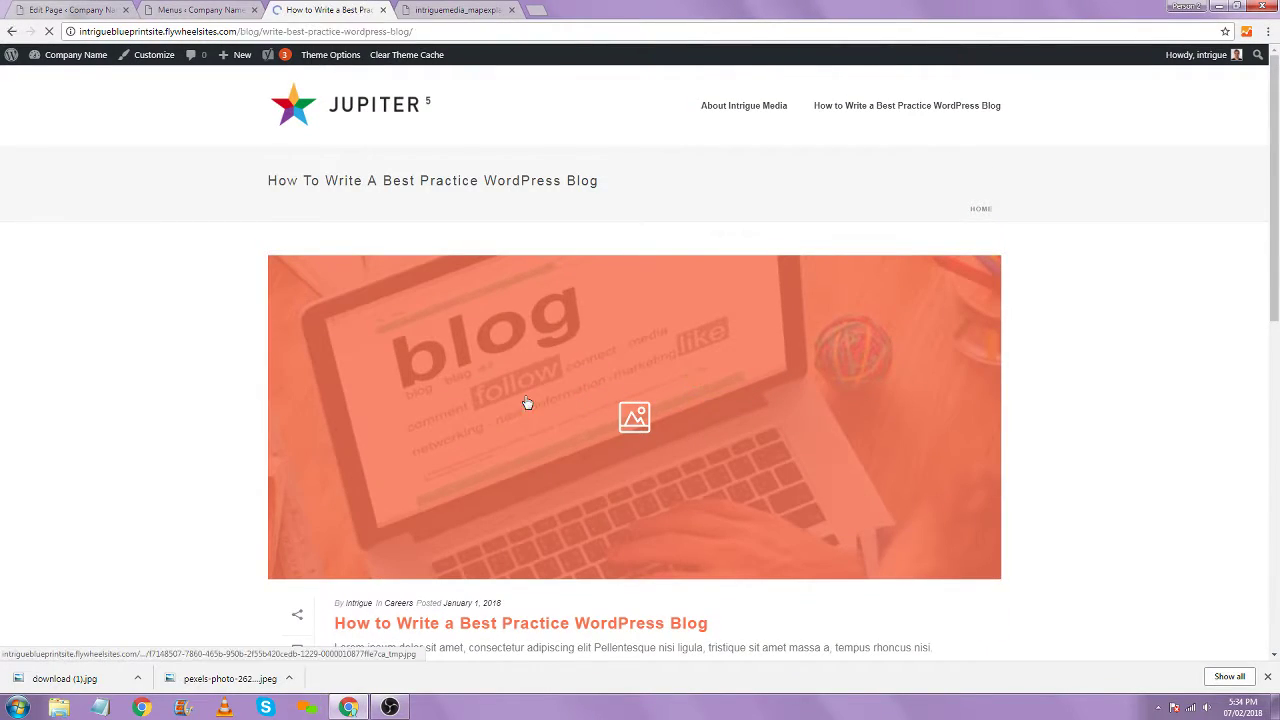
scroll(509, 375, "down", 10)
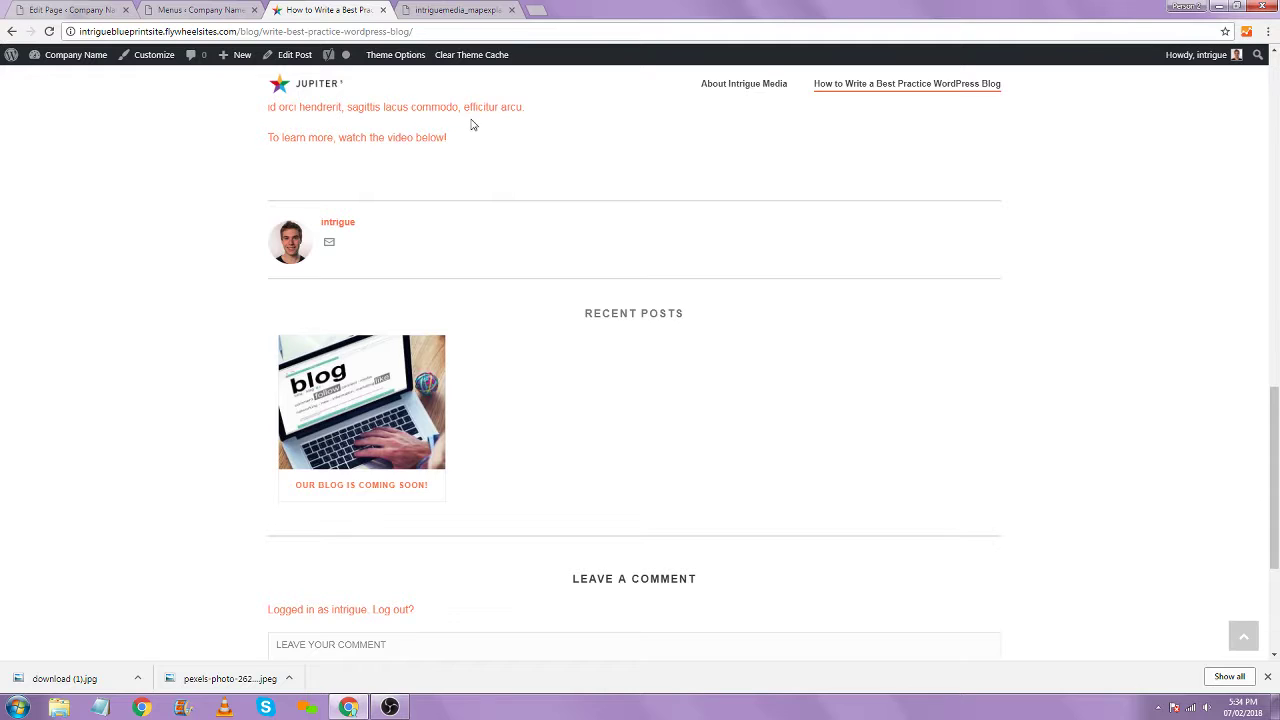
scroll(490, 173, "up", 1)
left_click(490, 173)
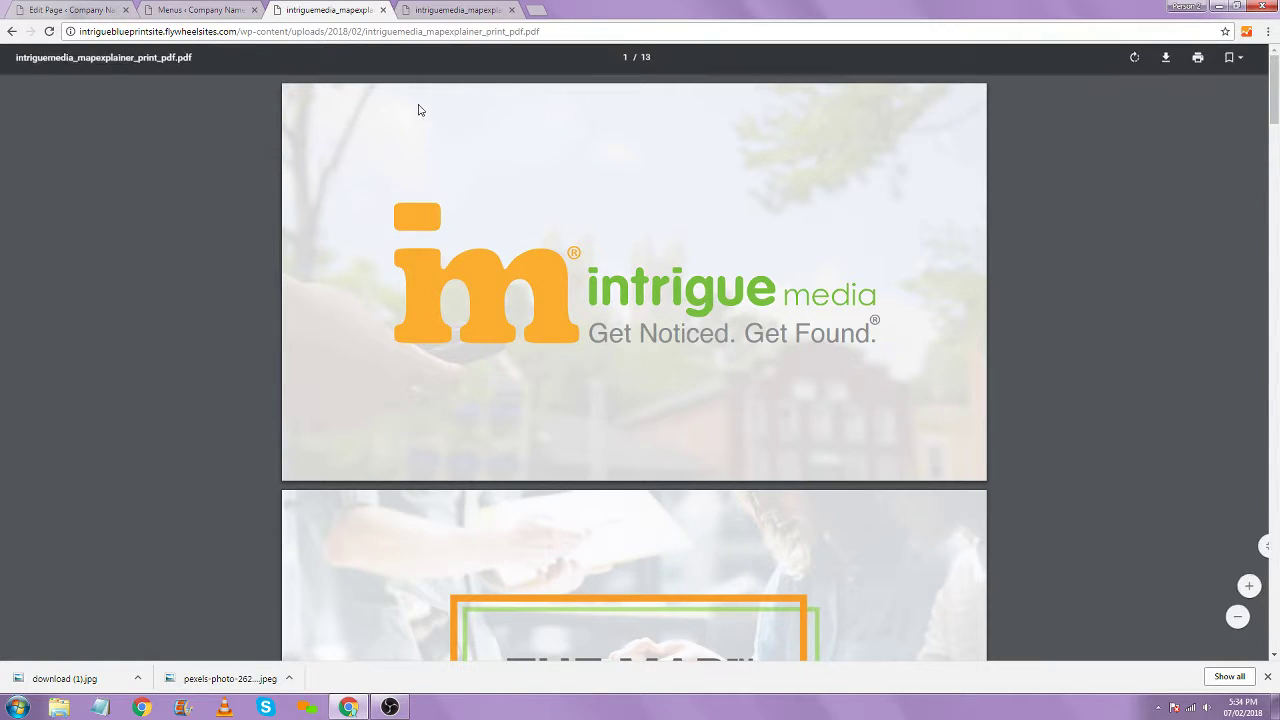
left_click(13, 33)
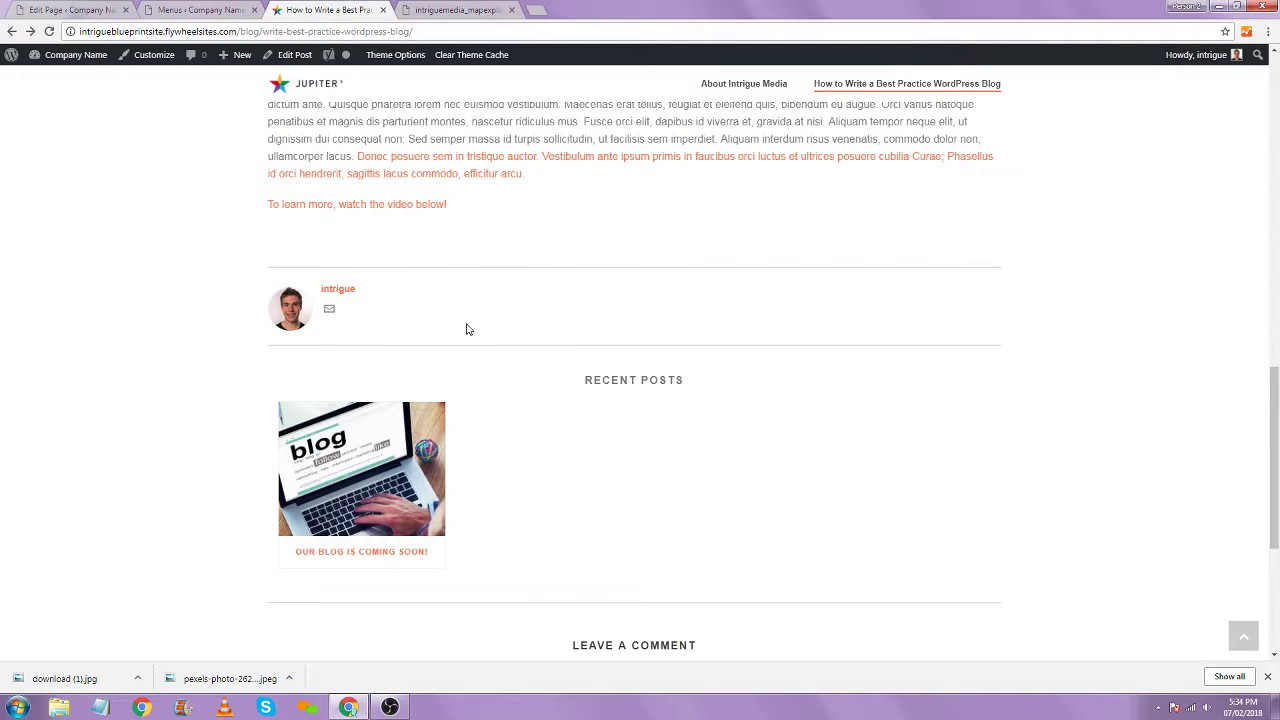
scroll(467, 328, "up", 1)
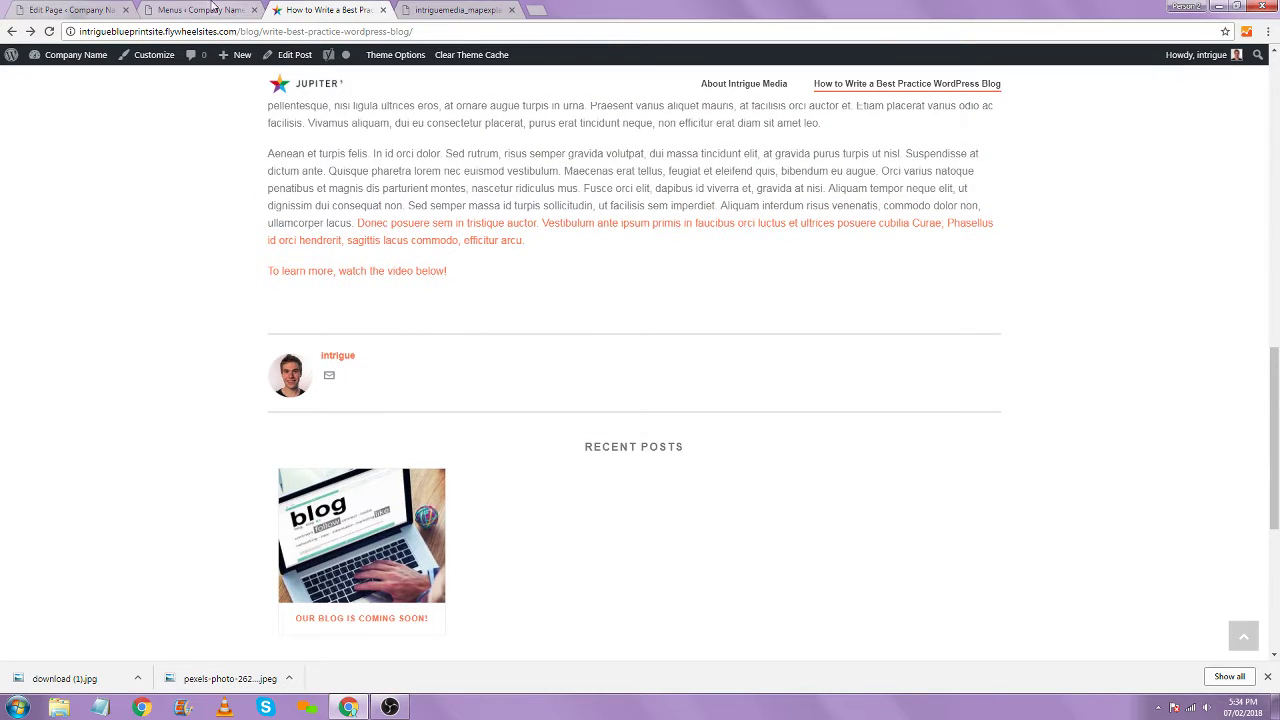
Save the button's settings in the About Intrigue Media page editor and preview the page down to the new button
left_click(212, 8)
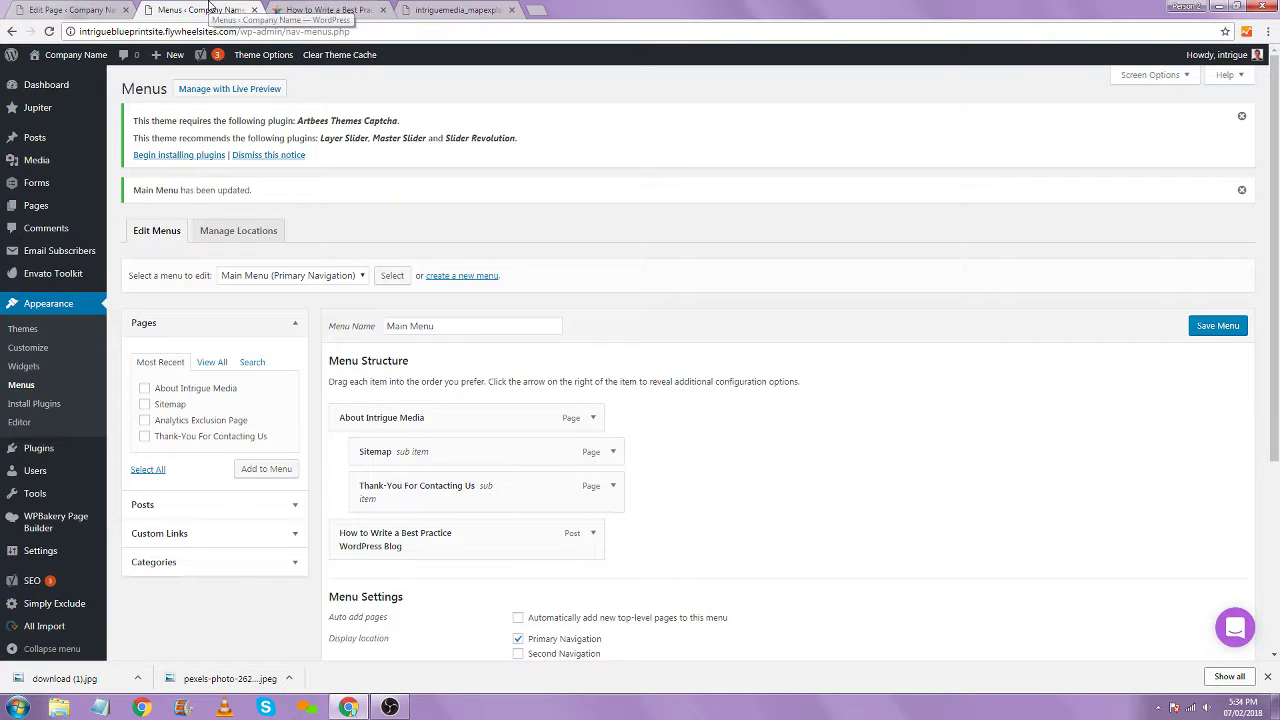
left_click(479, 8)
left_click(58, 9)
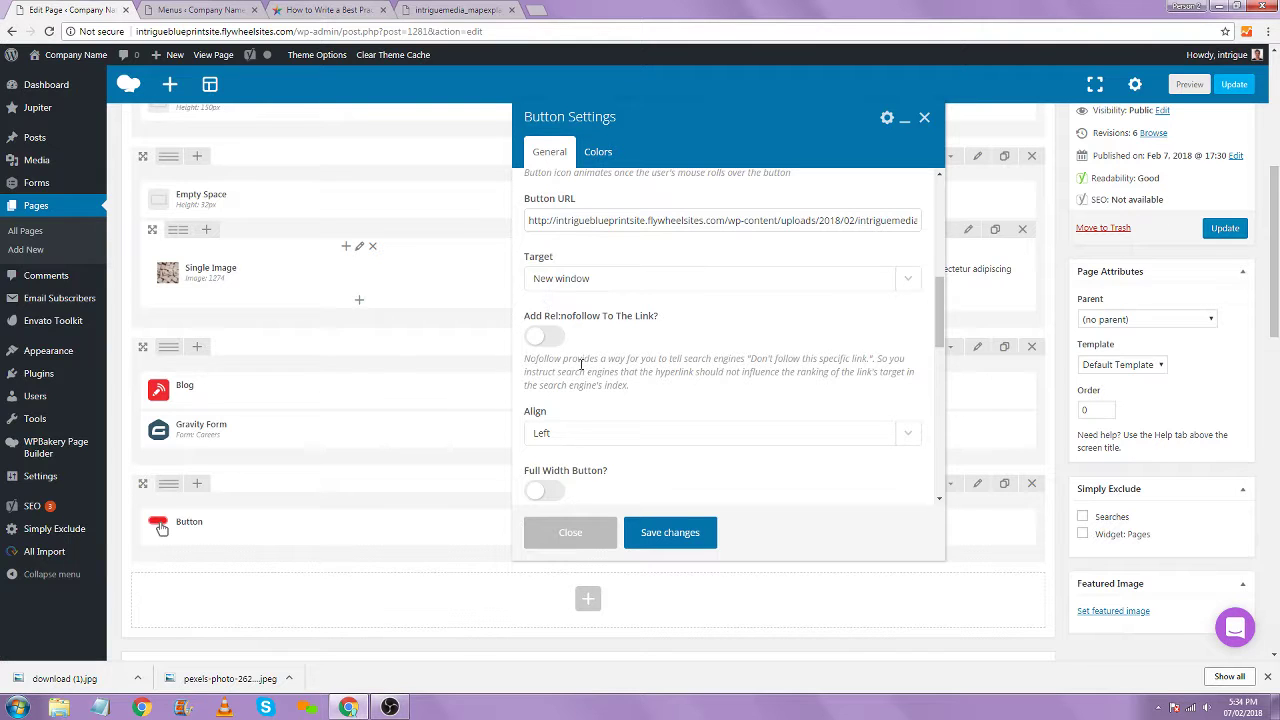
scroll(565, 360, "down", 1)
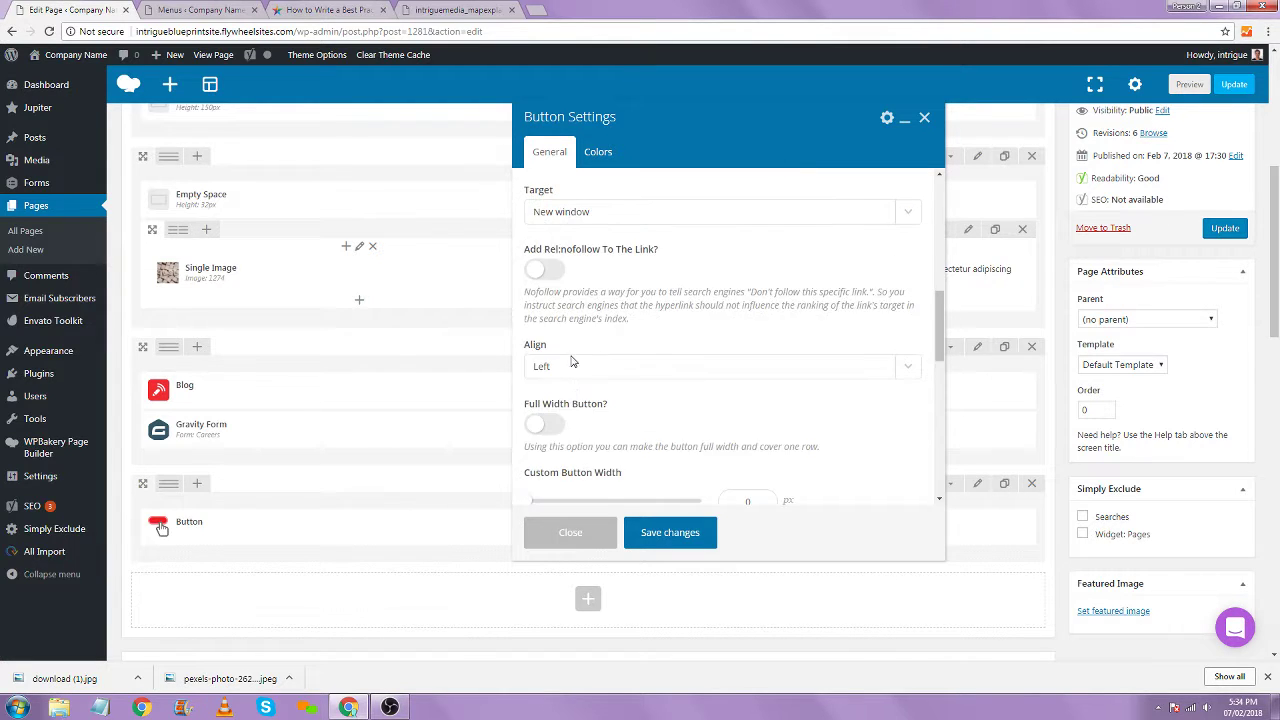
scroll(563, 367, "down", 2)
scroll(564, 368, "down", 1)
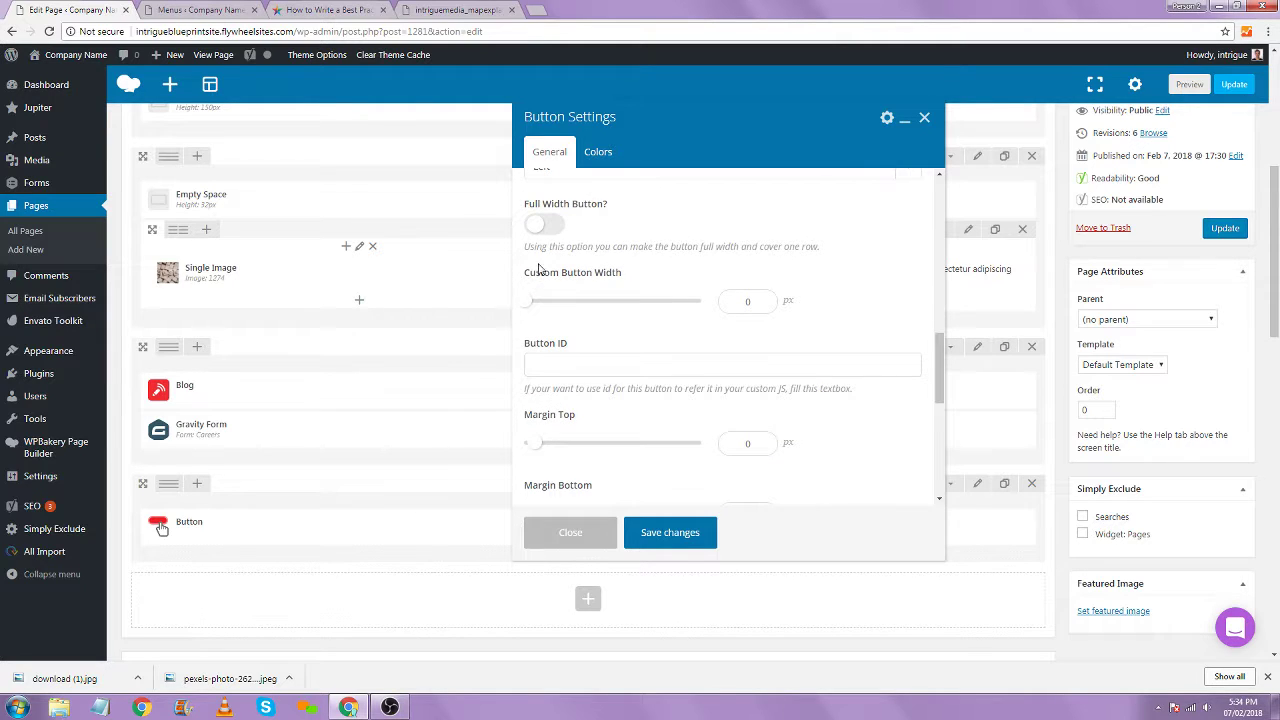
scroll(572, 378, "down", 3)
scroll(580, 387, "down", 1)
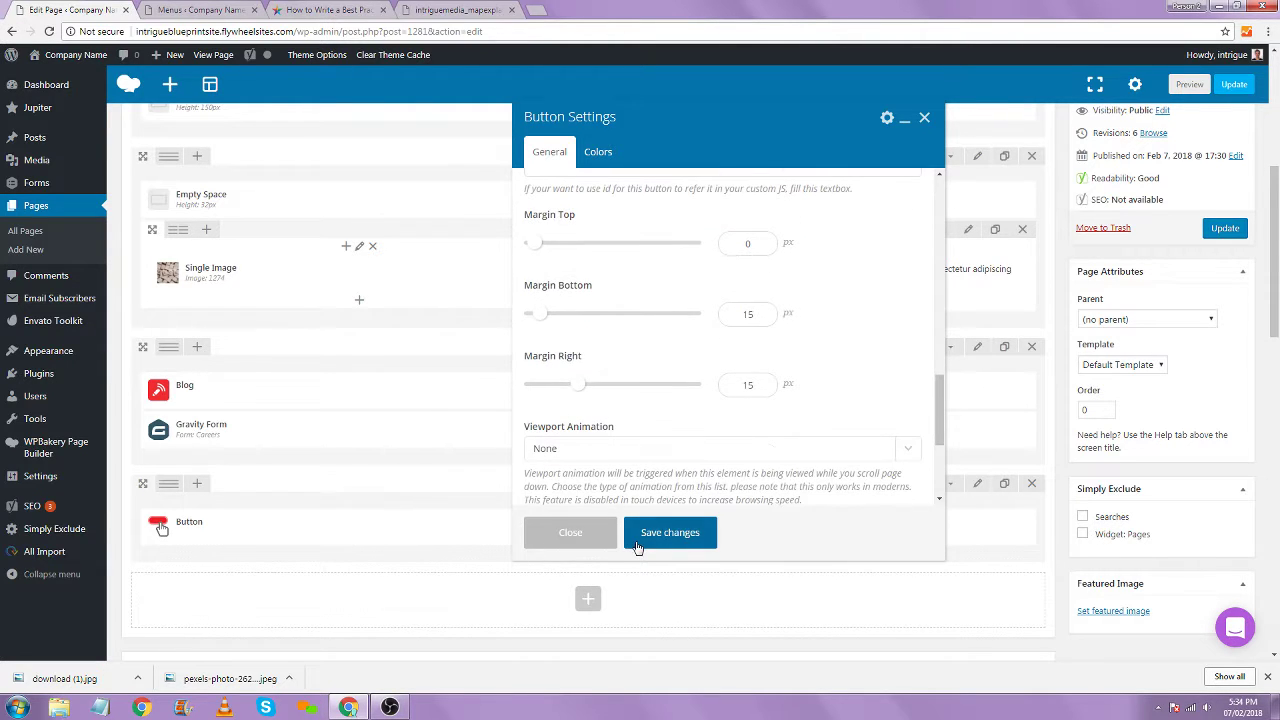
left_click(640, 542)
left_click(1187, 90)
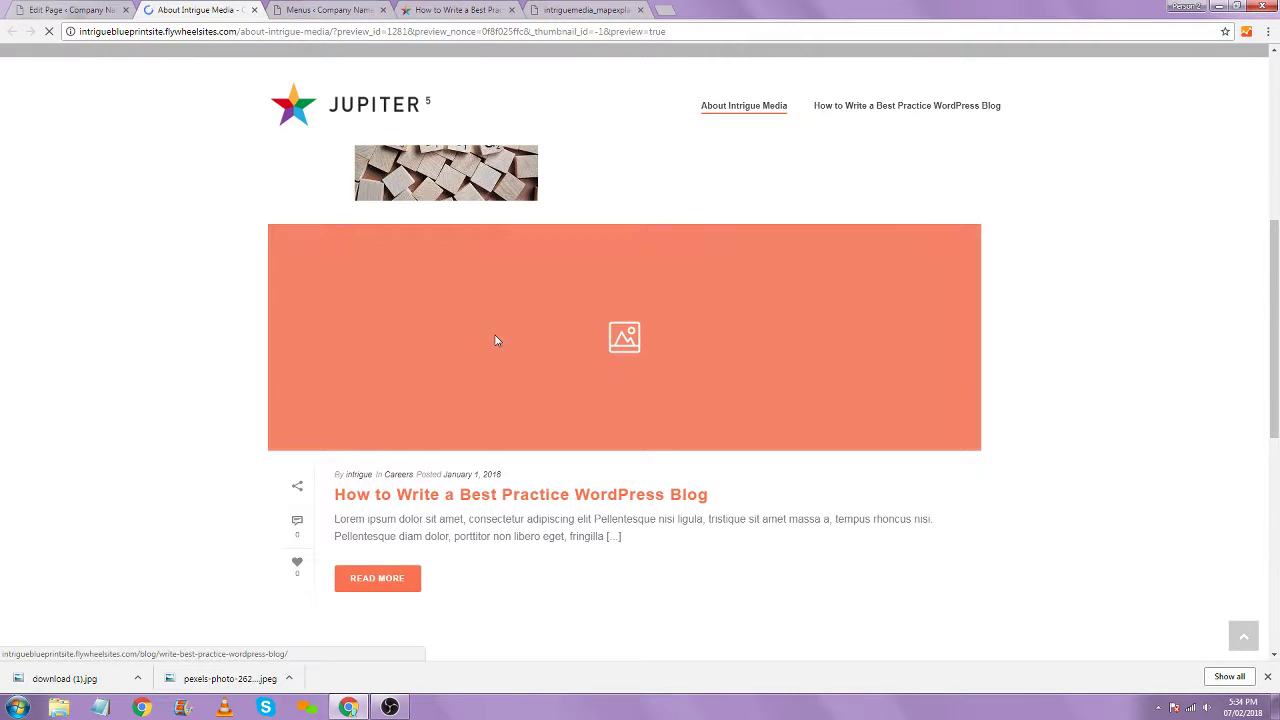
scroll(434, 560, "down", 10)
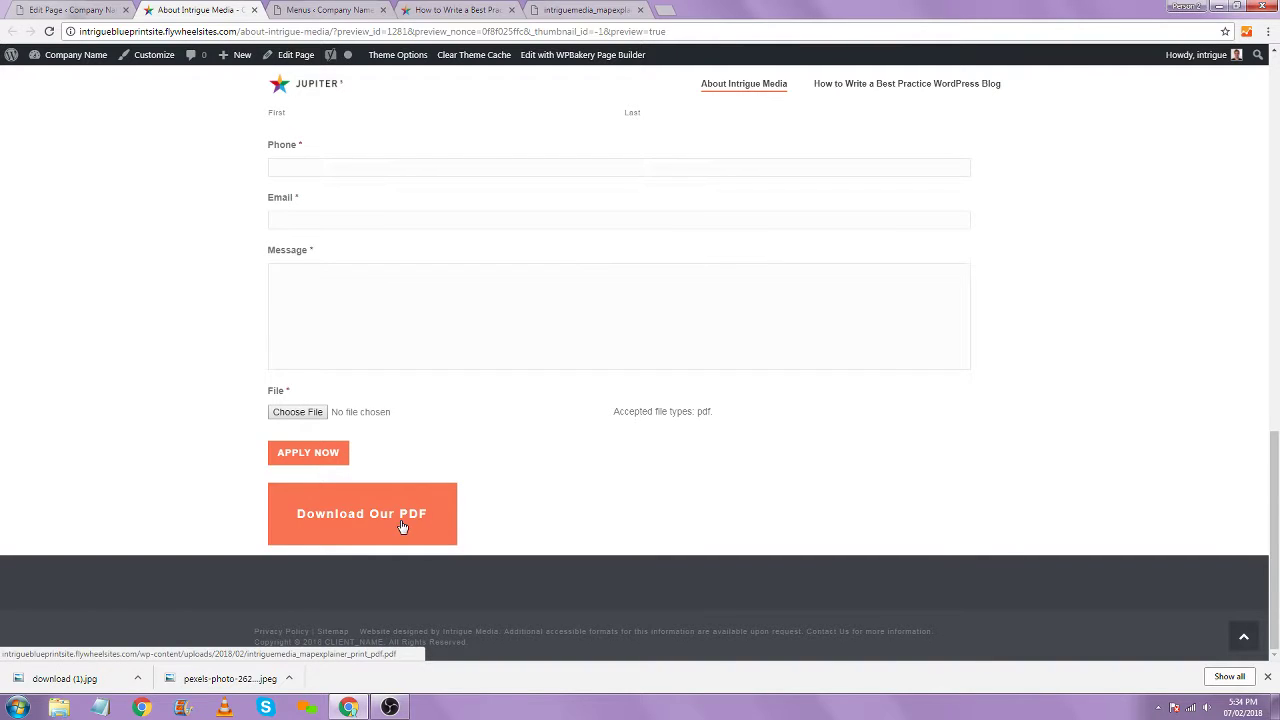
Open the PDF from the previewed page's Download Our PDF button and save it to the Downloads folder under the suggested file name
left_click(400, 518)
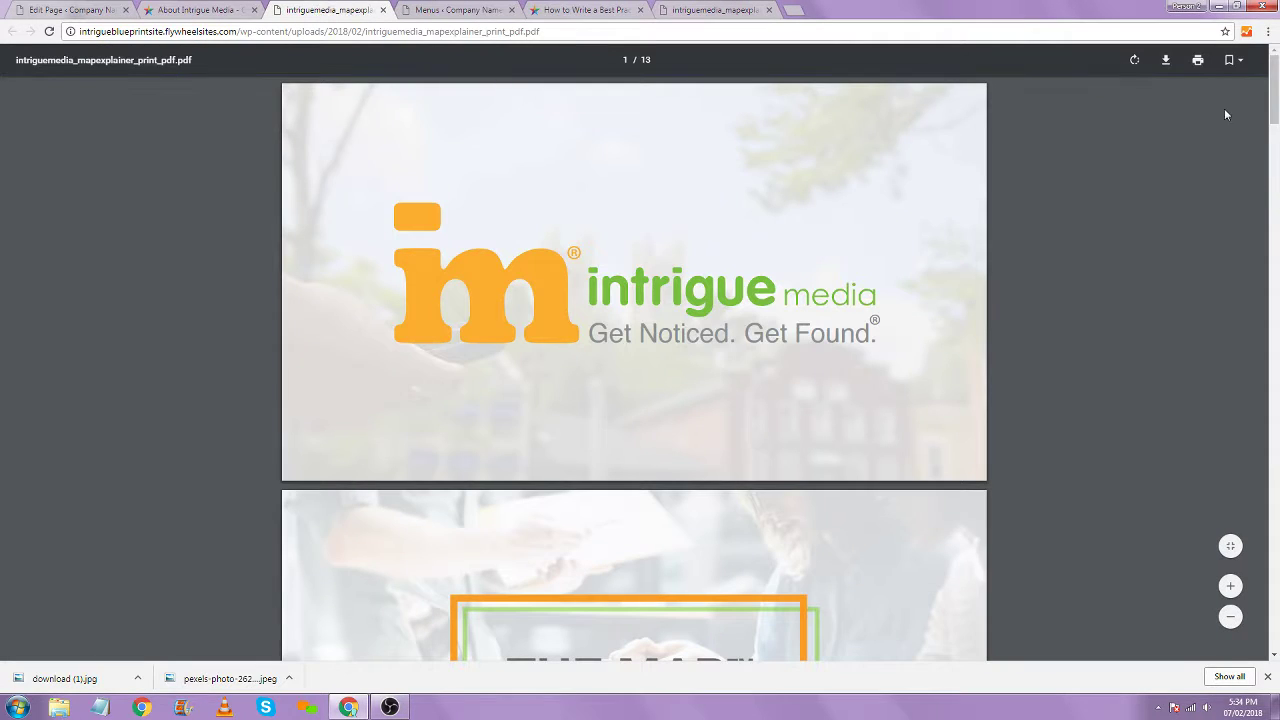
left_click(1163, 62)
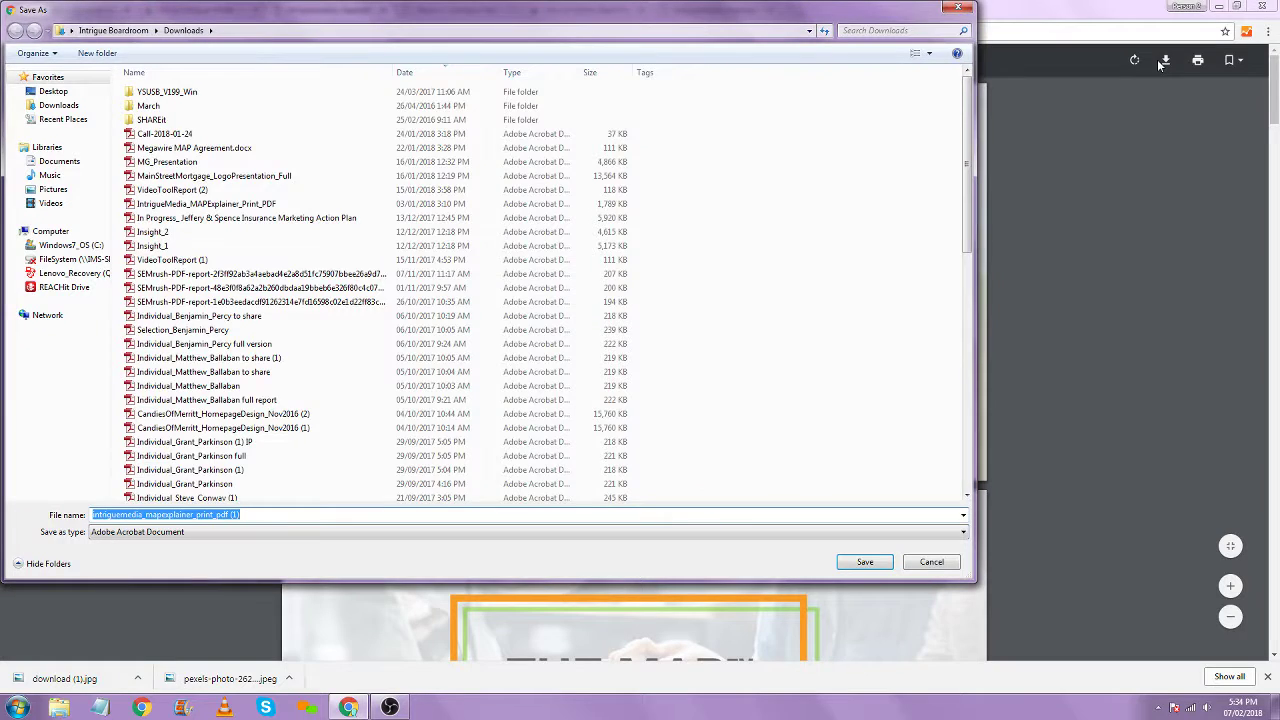
key("Return")
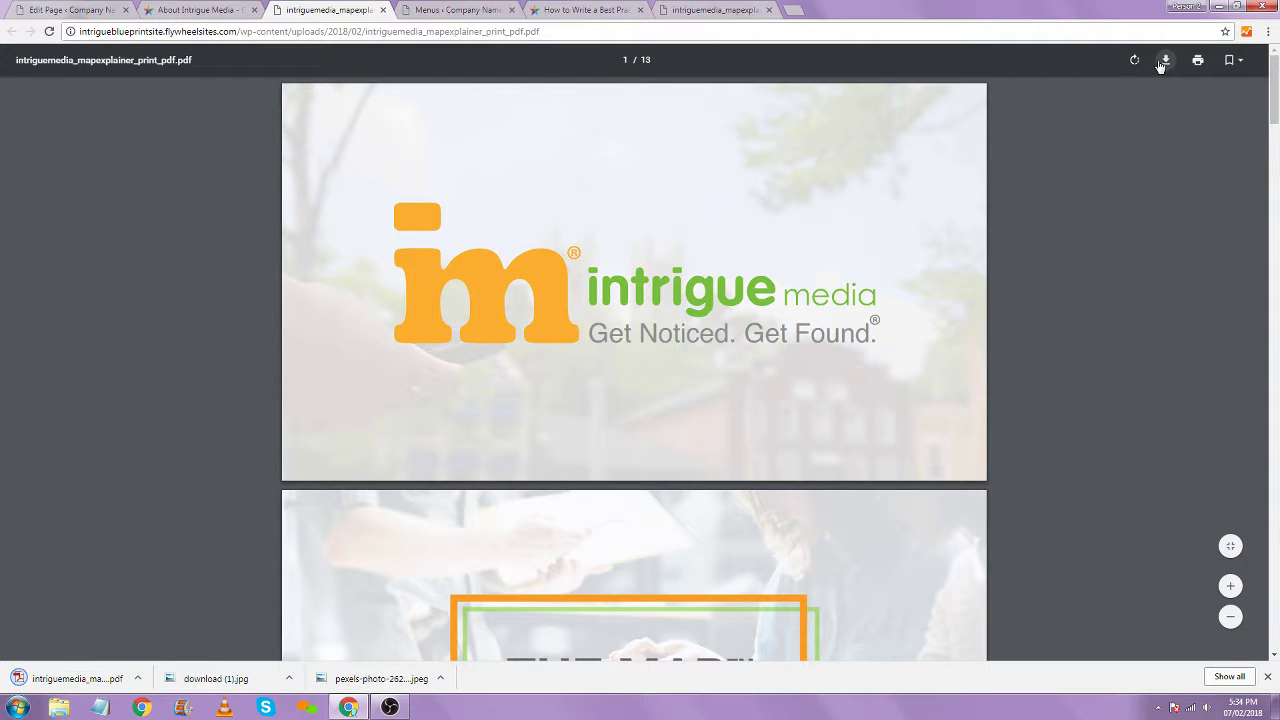
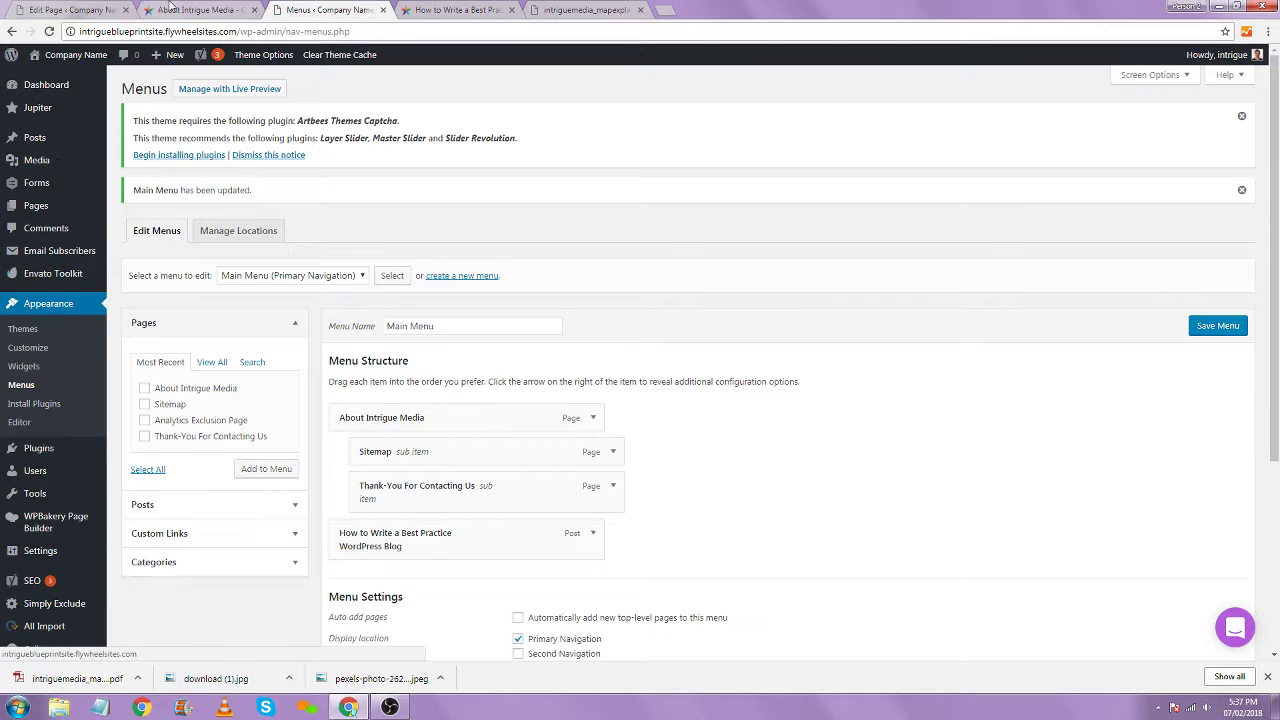
In the About Intrigue Media page editor, add an Image Gallery element in a new row below the PDF button with default settings
left_click(72, 13)
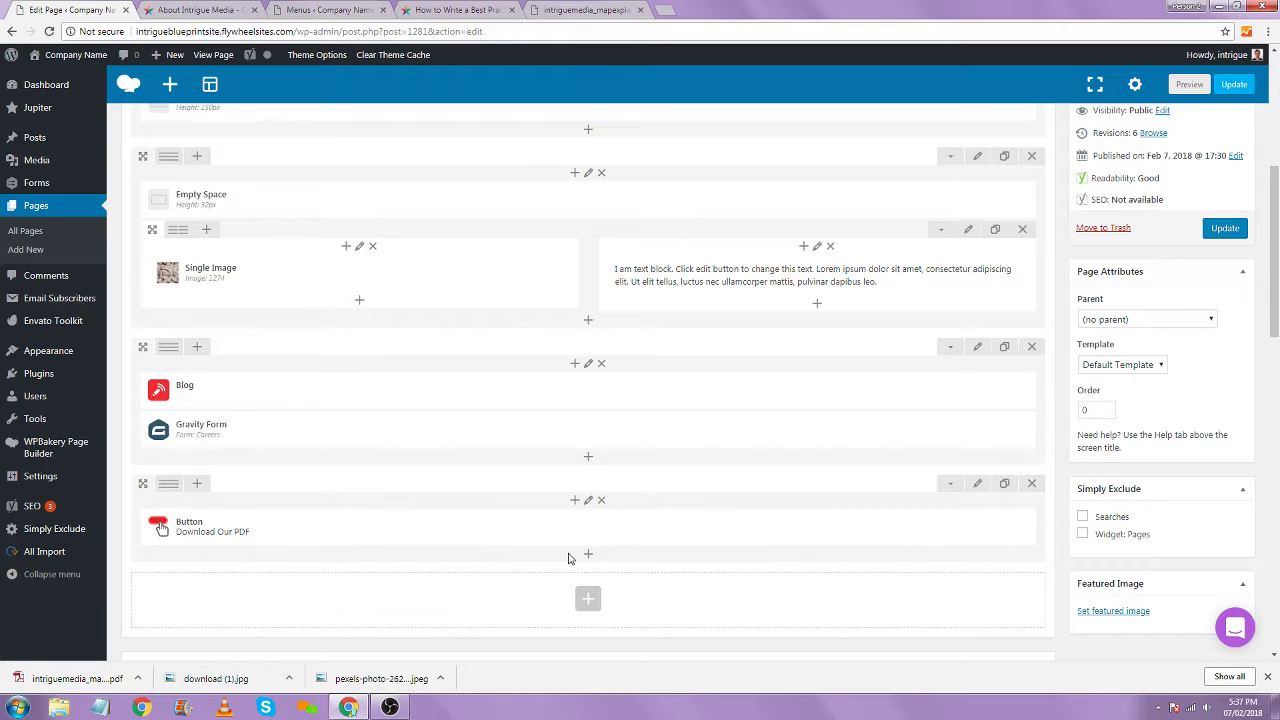
left_click(589, 599)
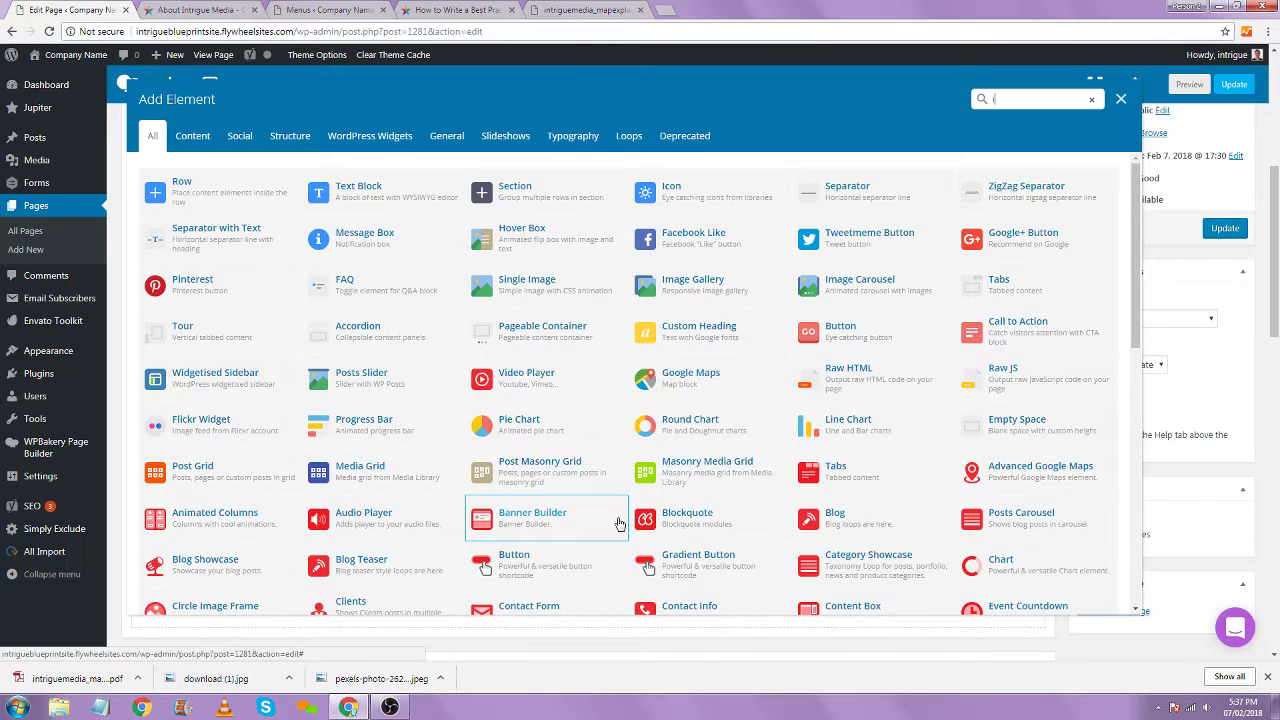
type("iag")
key("BackSpace")
key("BackSpace")
key("BackSpace")
type("image")
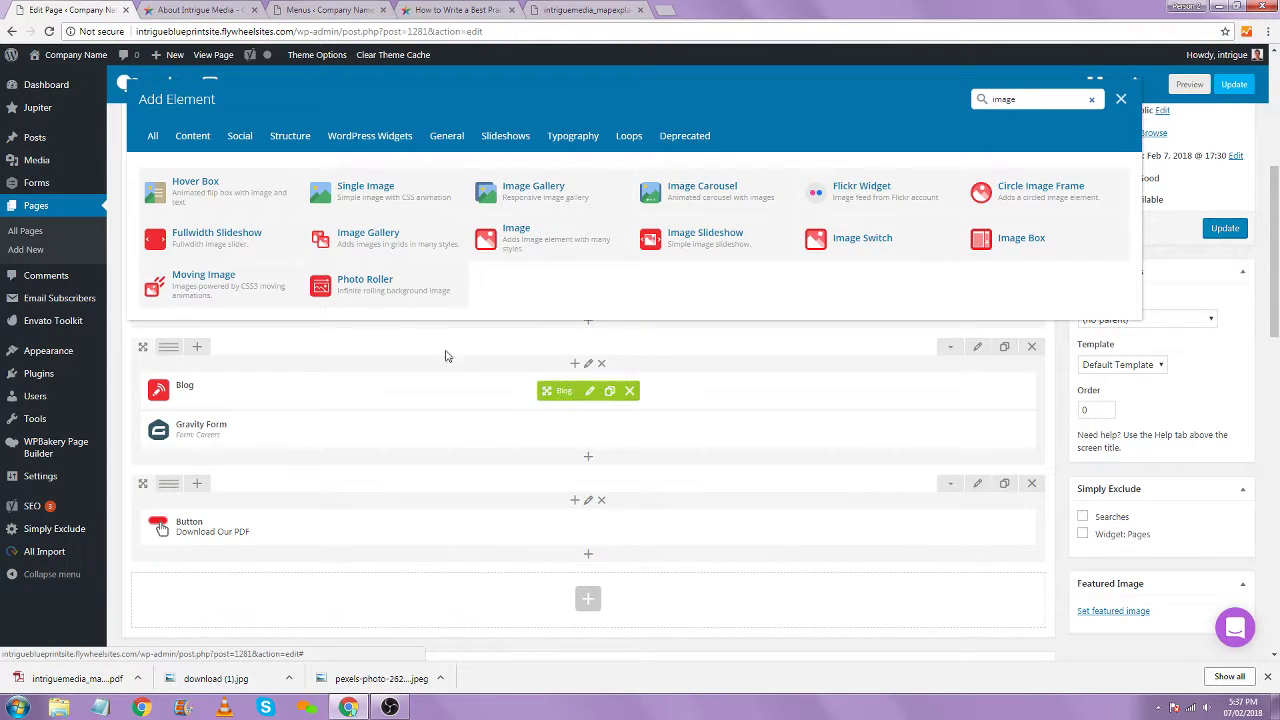
left_click(583, 192)
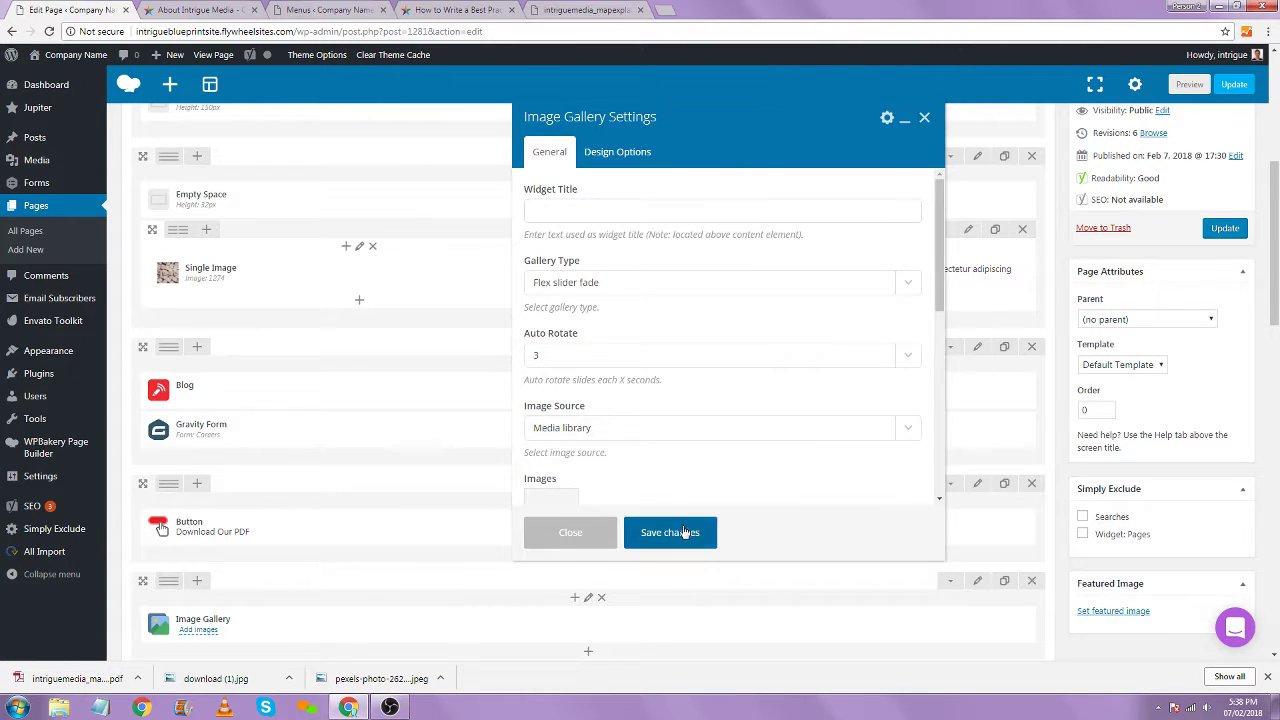
left_click(680, 532)
Fill the Image Gallery with two existing Blog tile photos plus the newly uploaded download (1).jpg and pexels-photo-262 JPEG
scroll(686, 486, "down", 2)
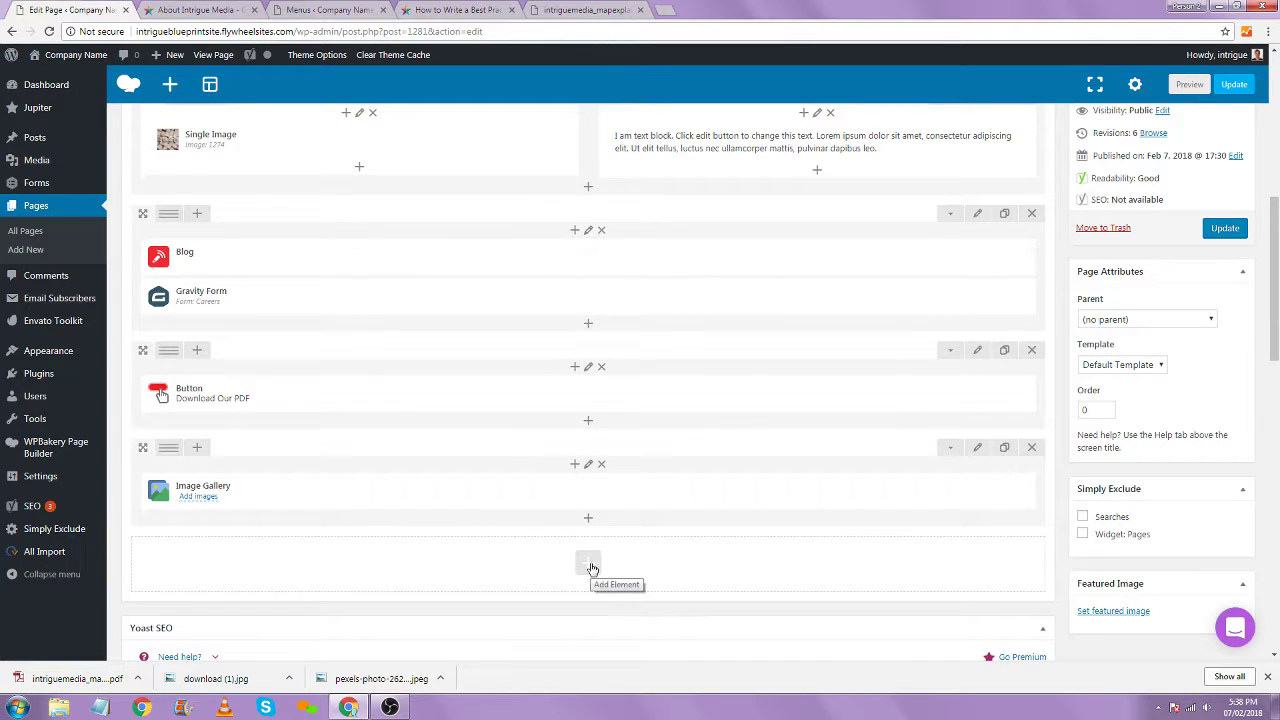
mouse_move(607, 495)
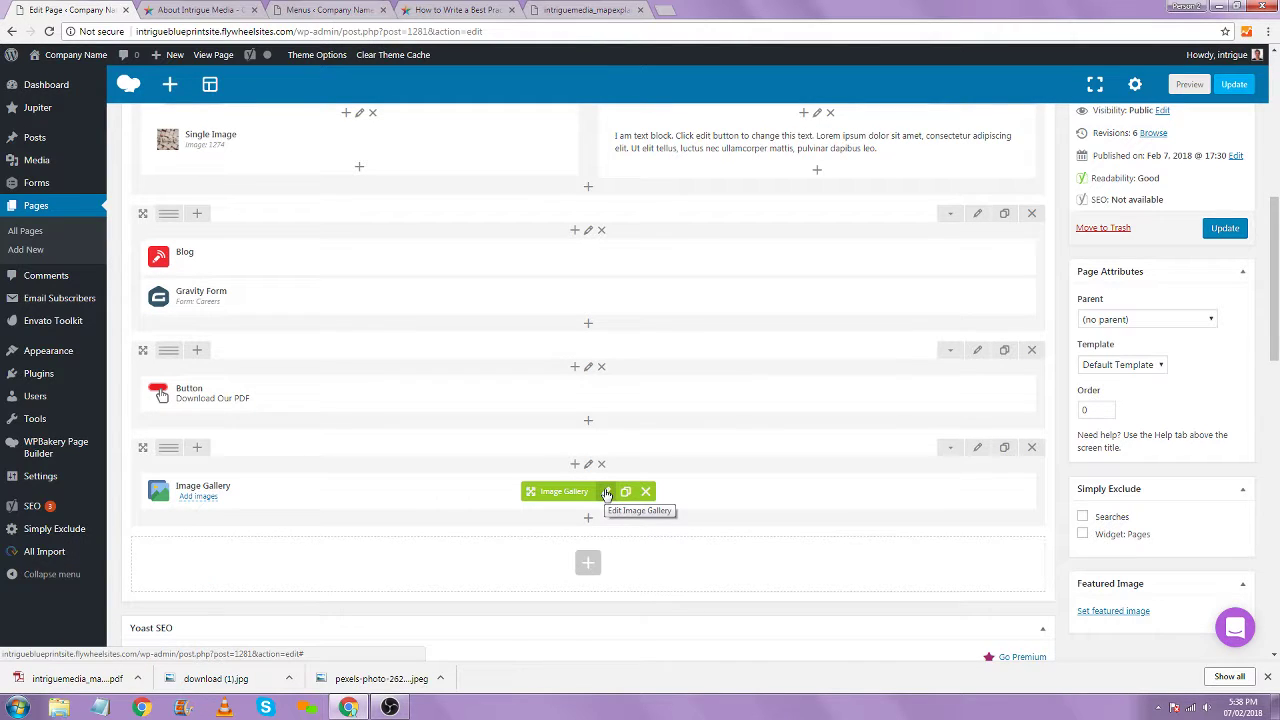
left_click(607, 492)
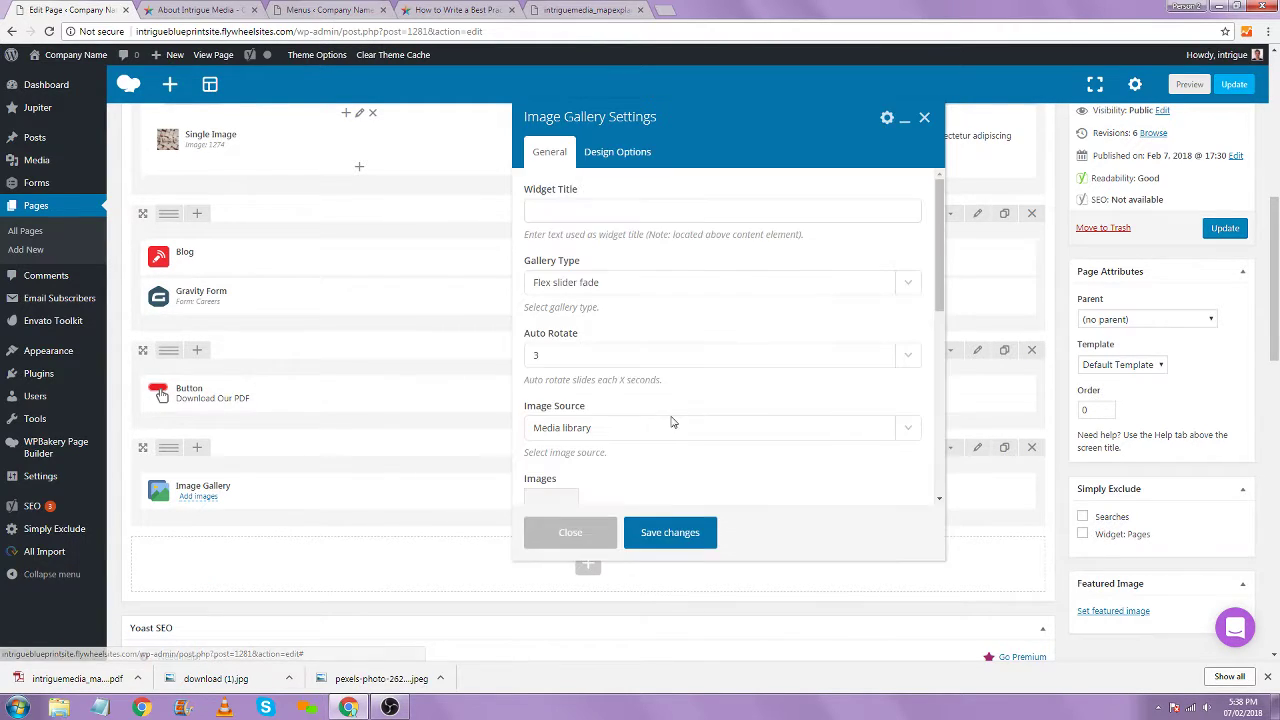
scroll(603, 292, "down", 2)
scroll(603, 292, "down", 2)
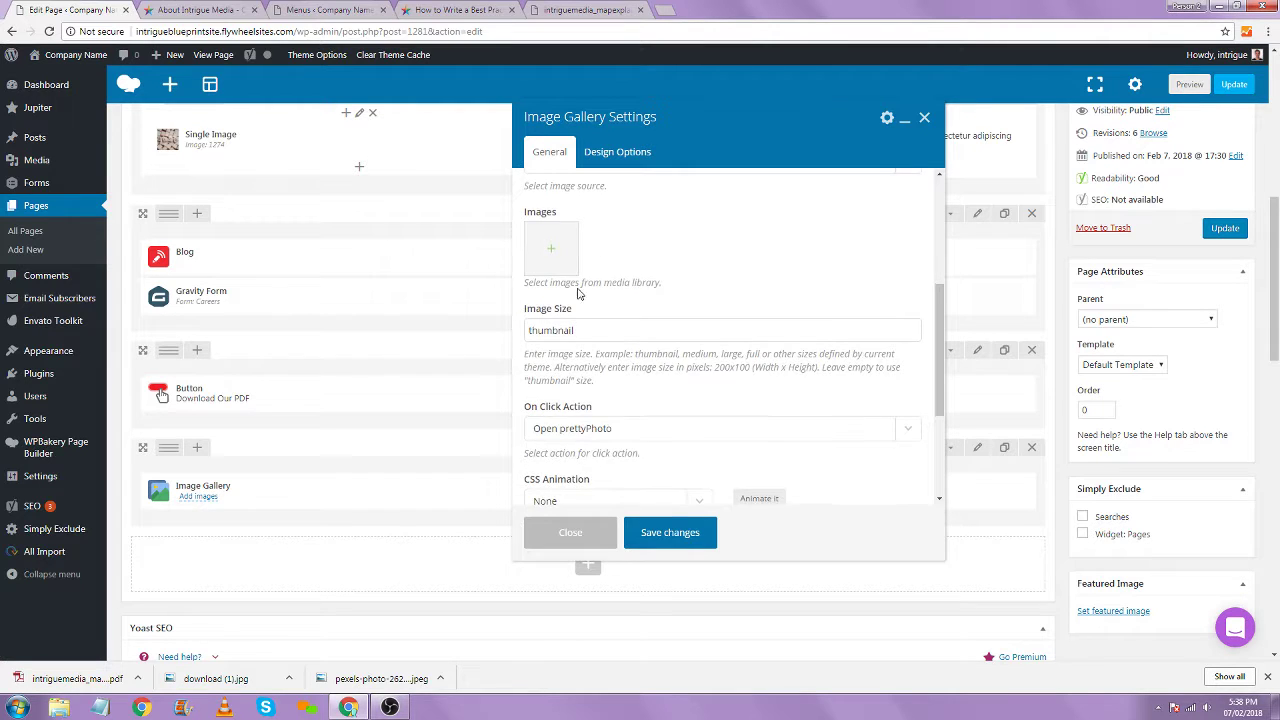
left_click(575, 262)
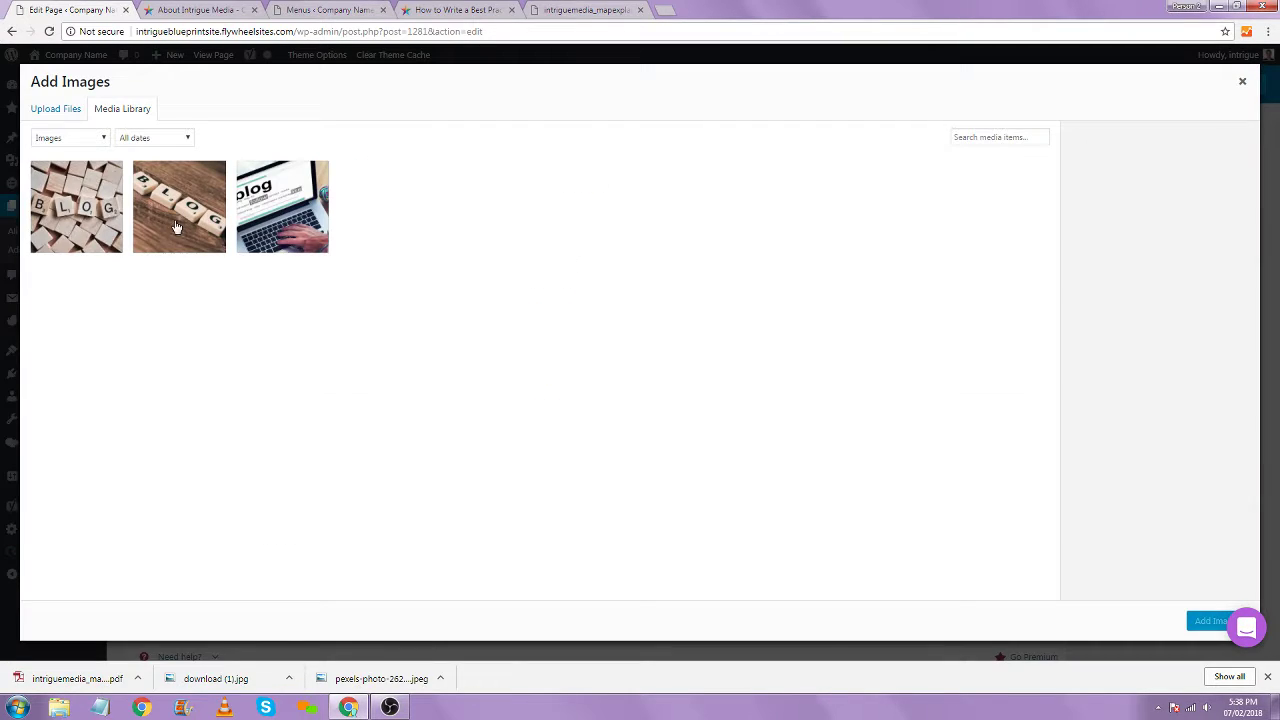
left_click(98, 212)
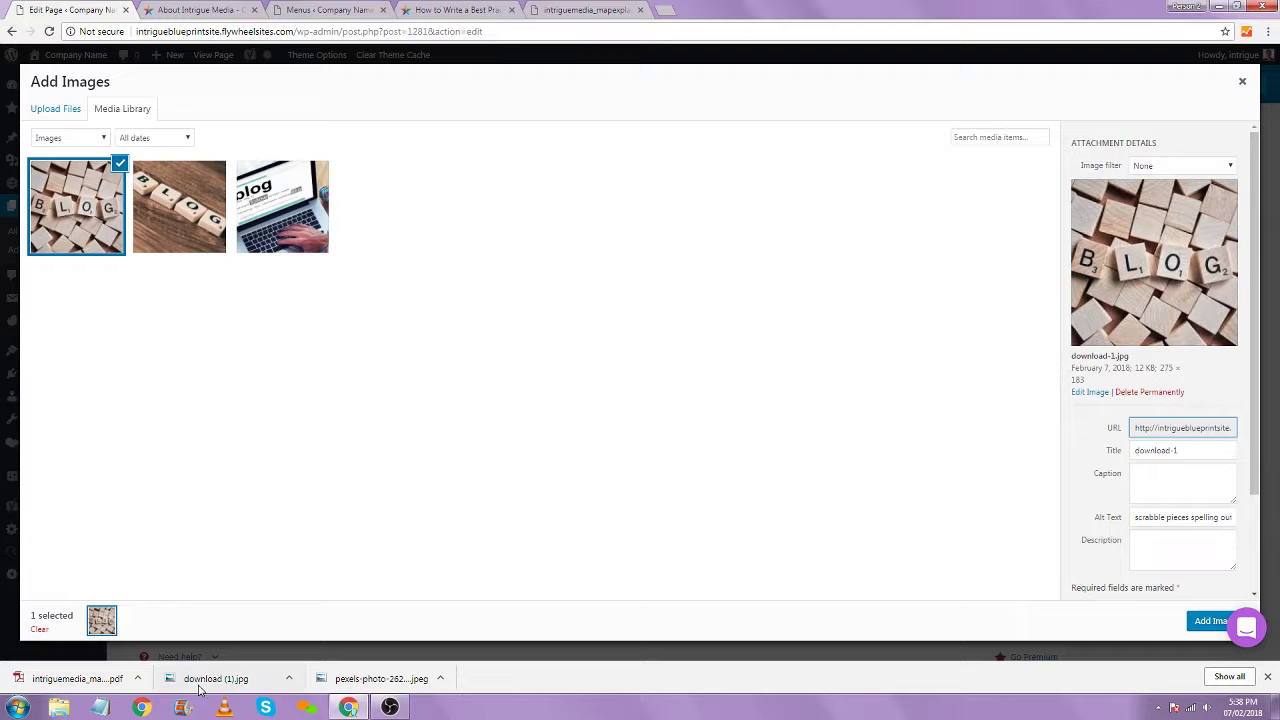
left_click_drag(215, 679, 391, 352)
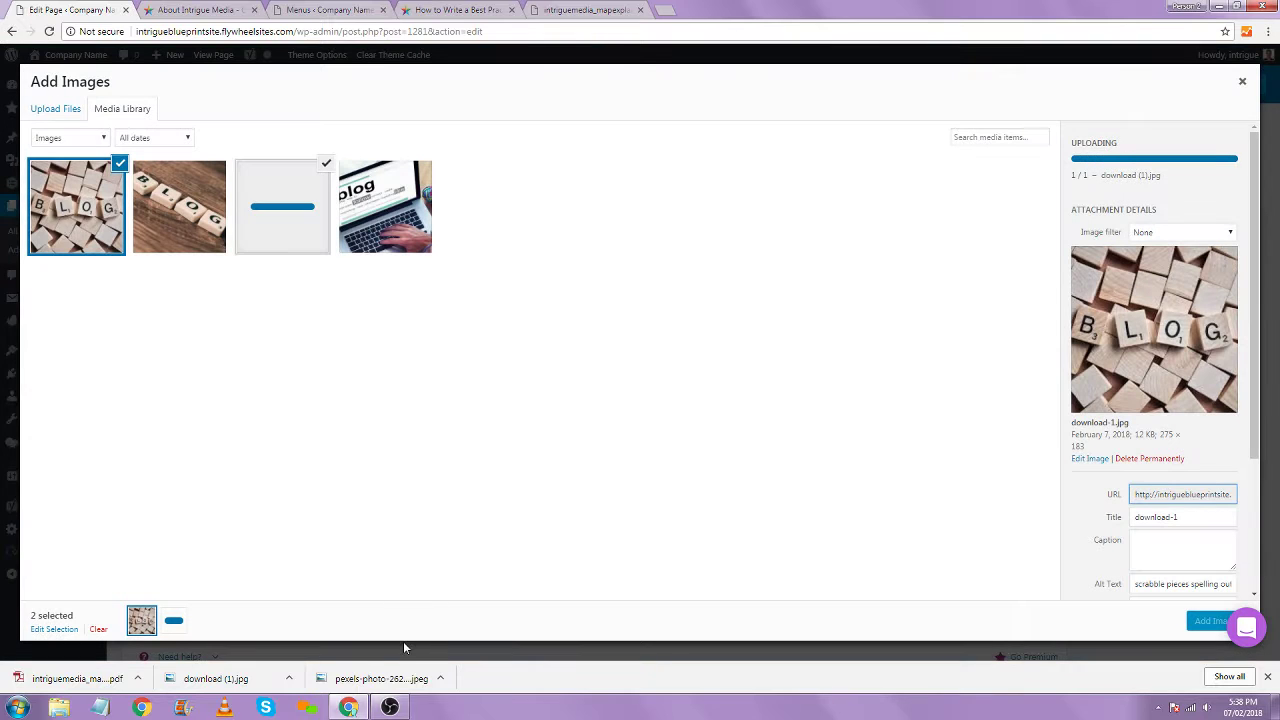
left_click_drag(386, 678, 449, 424)
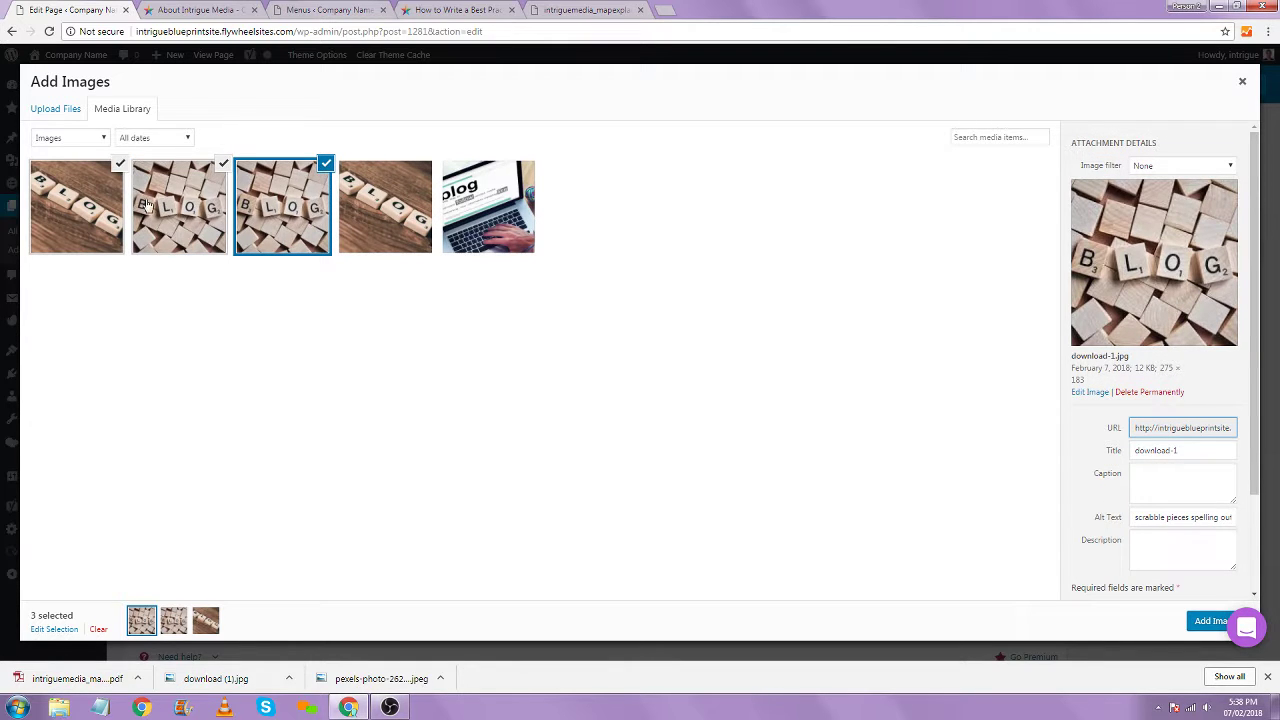
left_click(364, 194)
left_click(1208, 621)
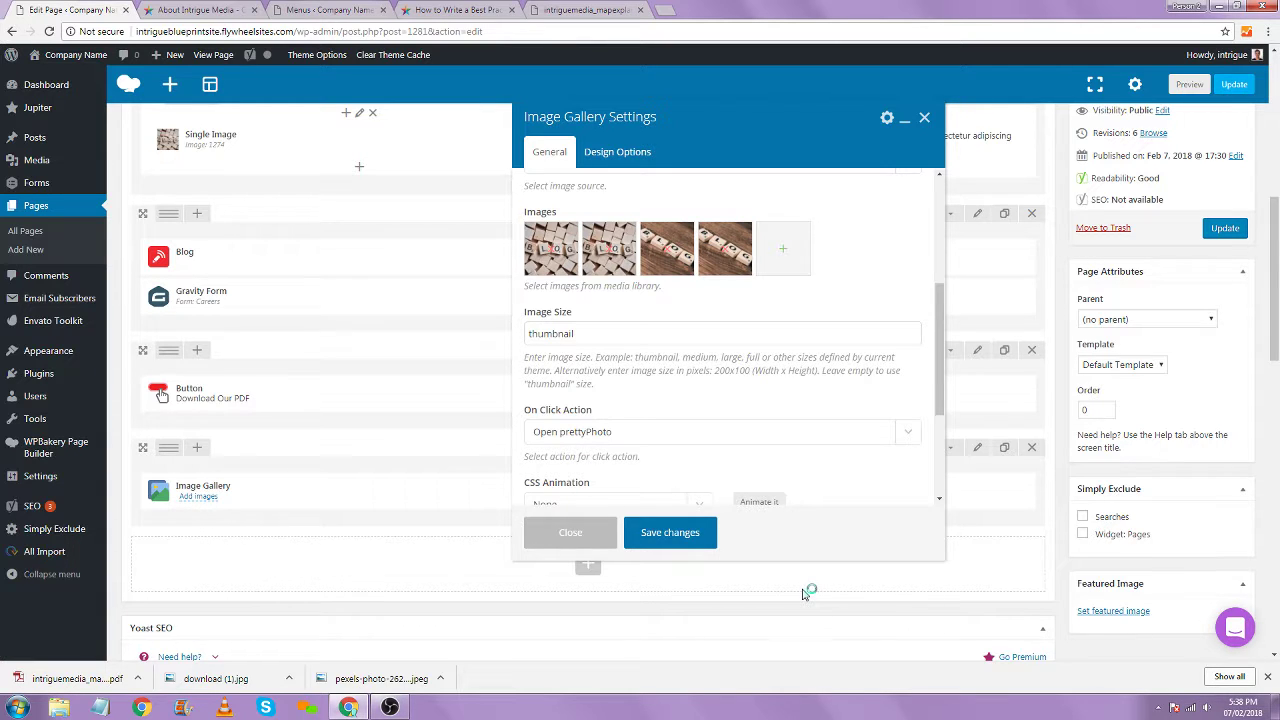
Open gaschoauto.com in a new tab and look at the customer photo gallery on its home page
key("ctrl+t")
type("gaschoau")
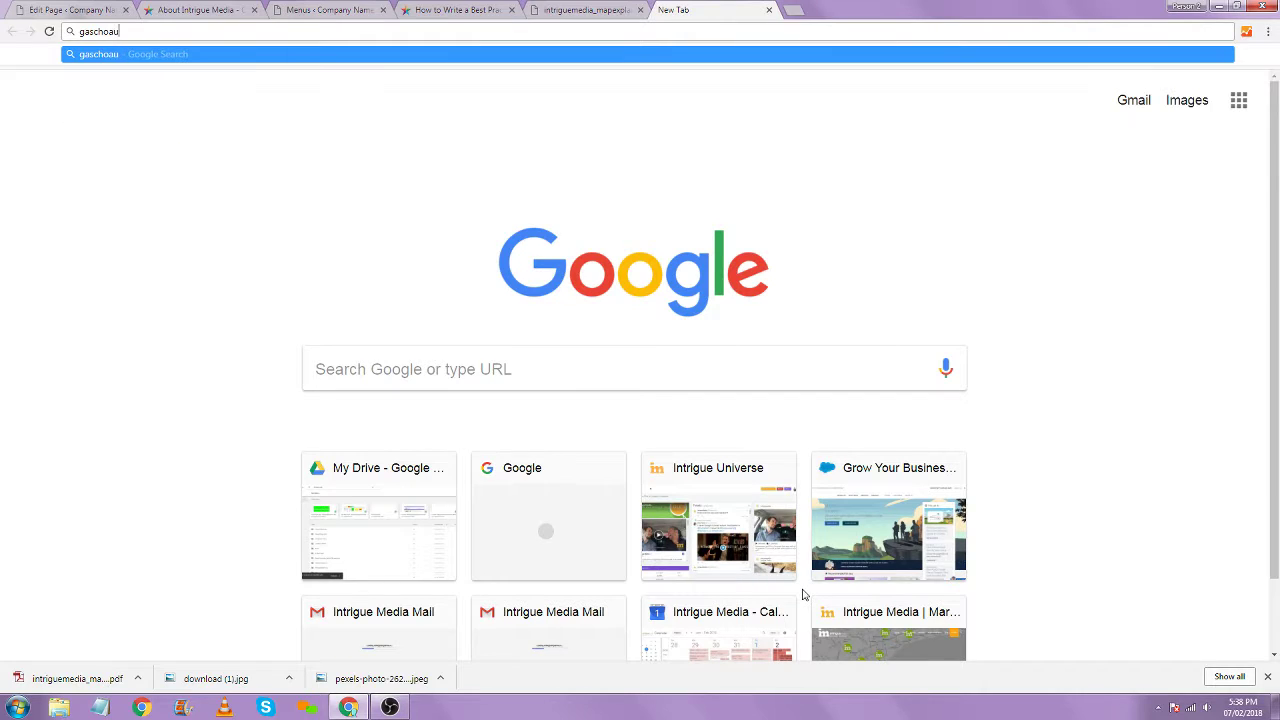
type("to.com")
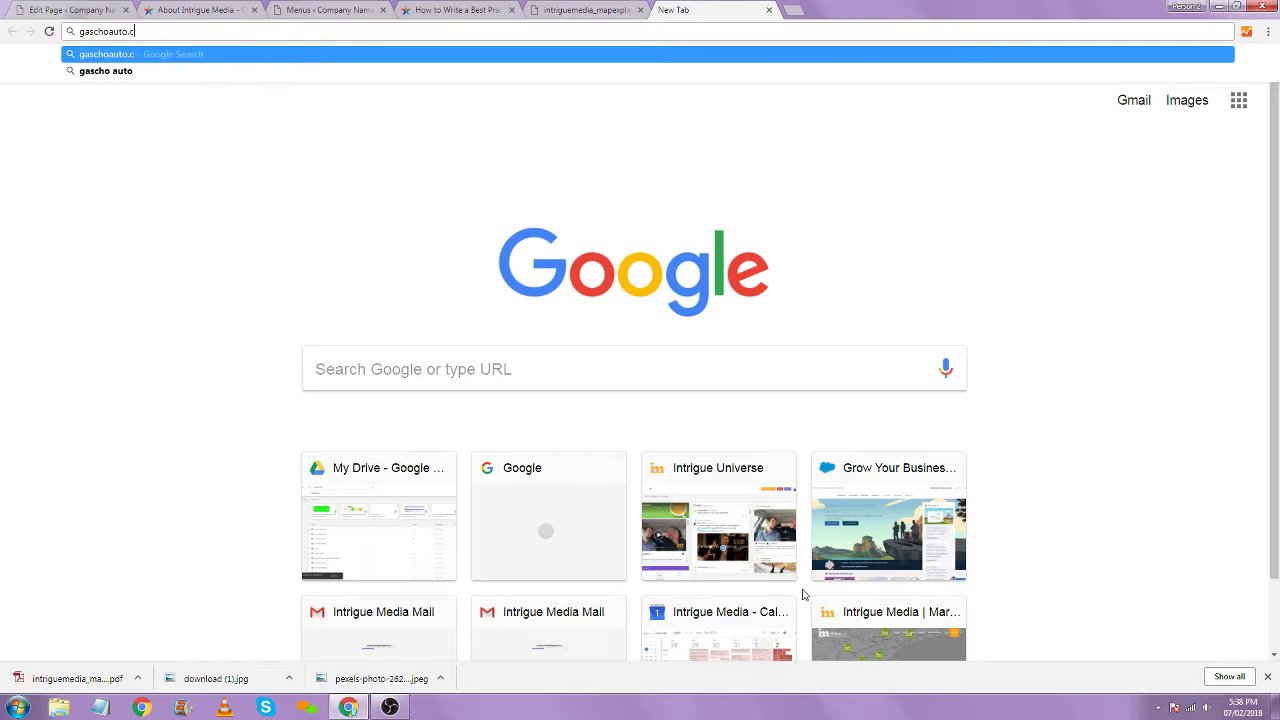
key("Return")
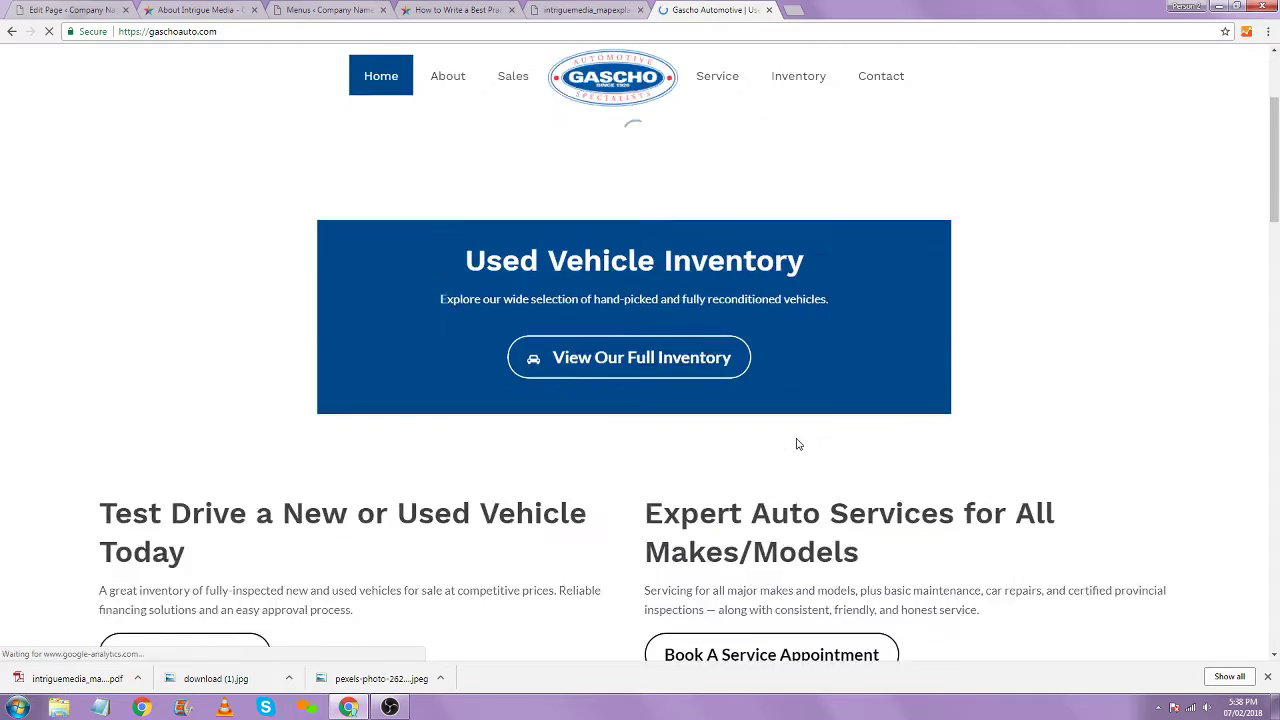
scroll(796, 440, "down", 7)
scroll(798, 445, "up", 2)
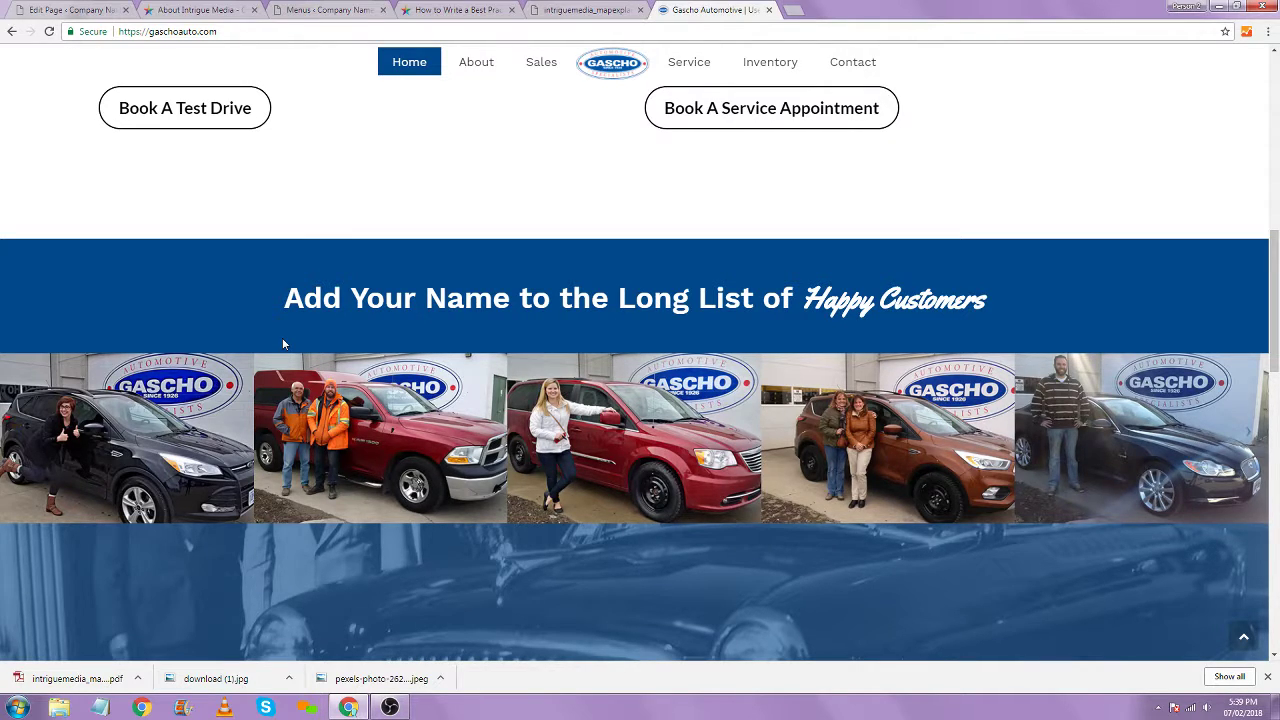
Close the Gascho site and all other browser tabs except the page editor
key("ctrl+w")
key("ctrl+w")
key("ctrl+w")
key("ctrl+w")
key("ctrl+w")
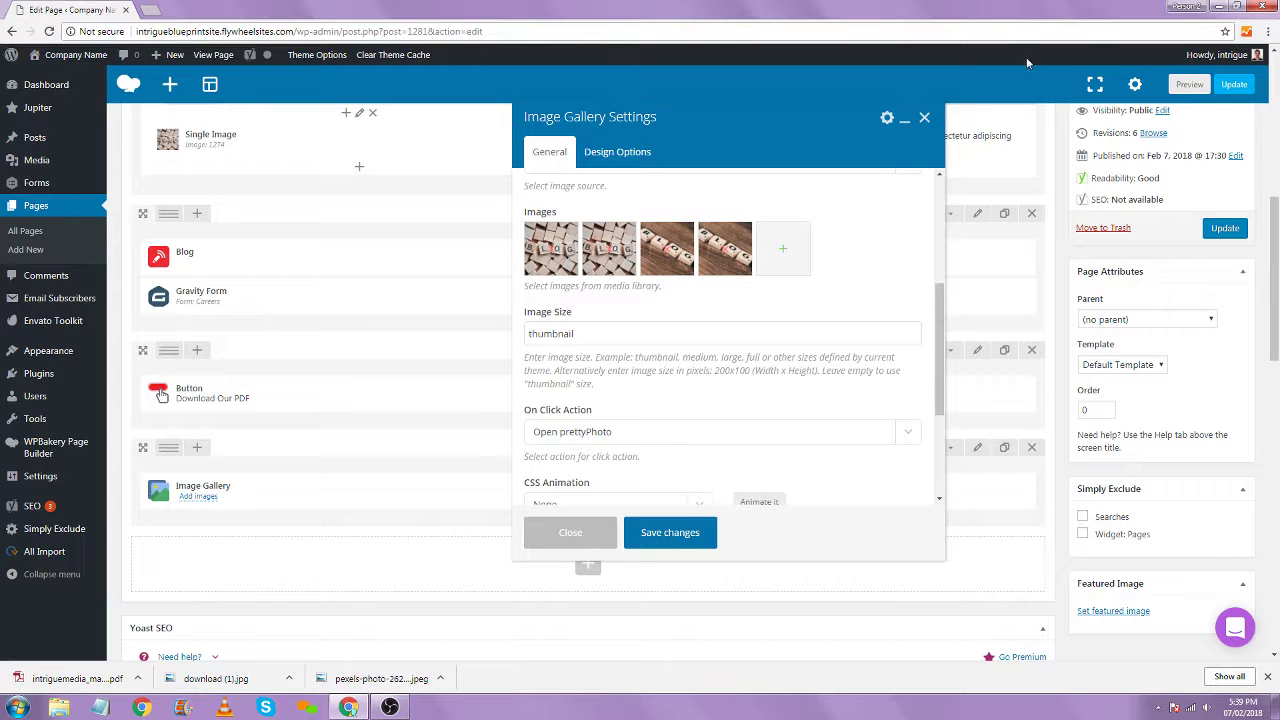
Close the Image Gallery settings without saving and delete the gallery element from the page
left_click(925, 119)
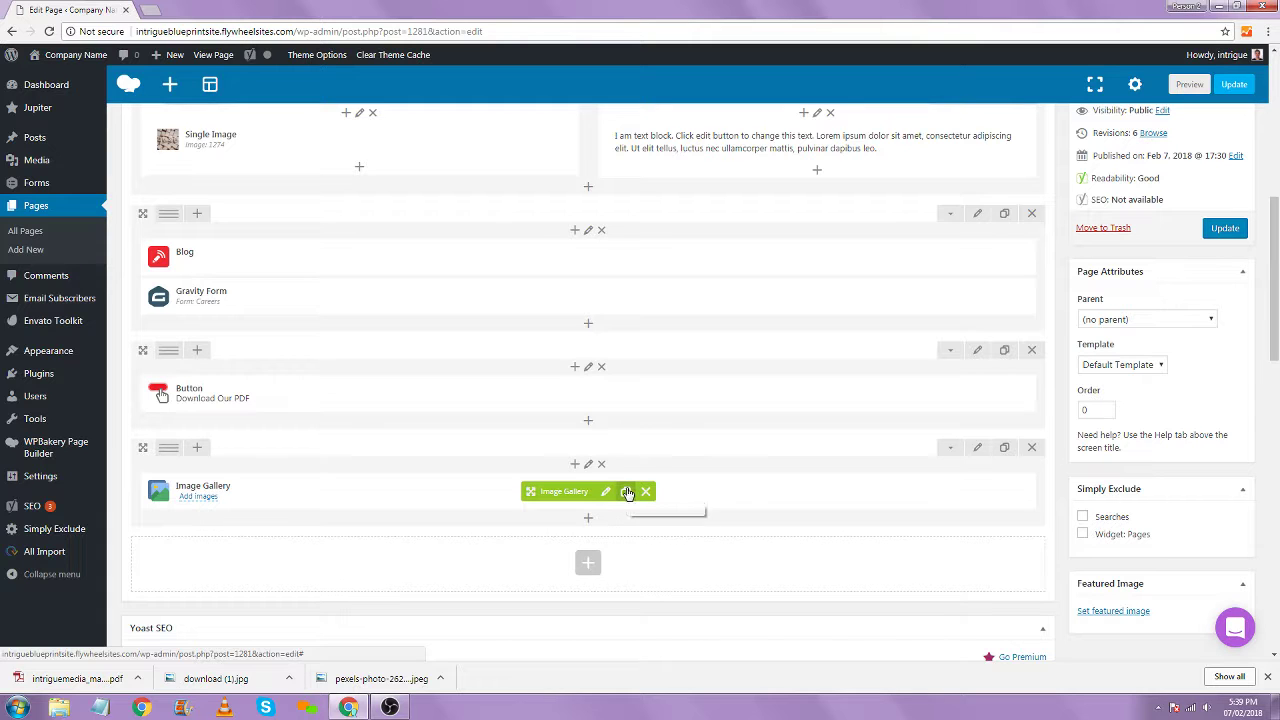
left_click(647, 491)
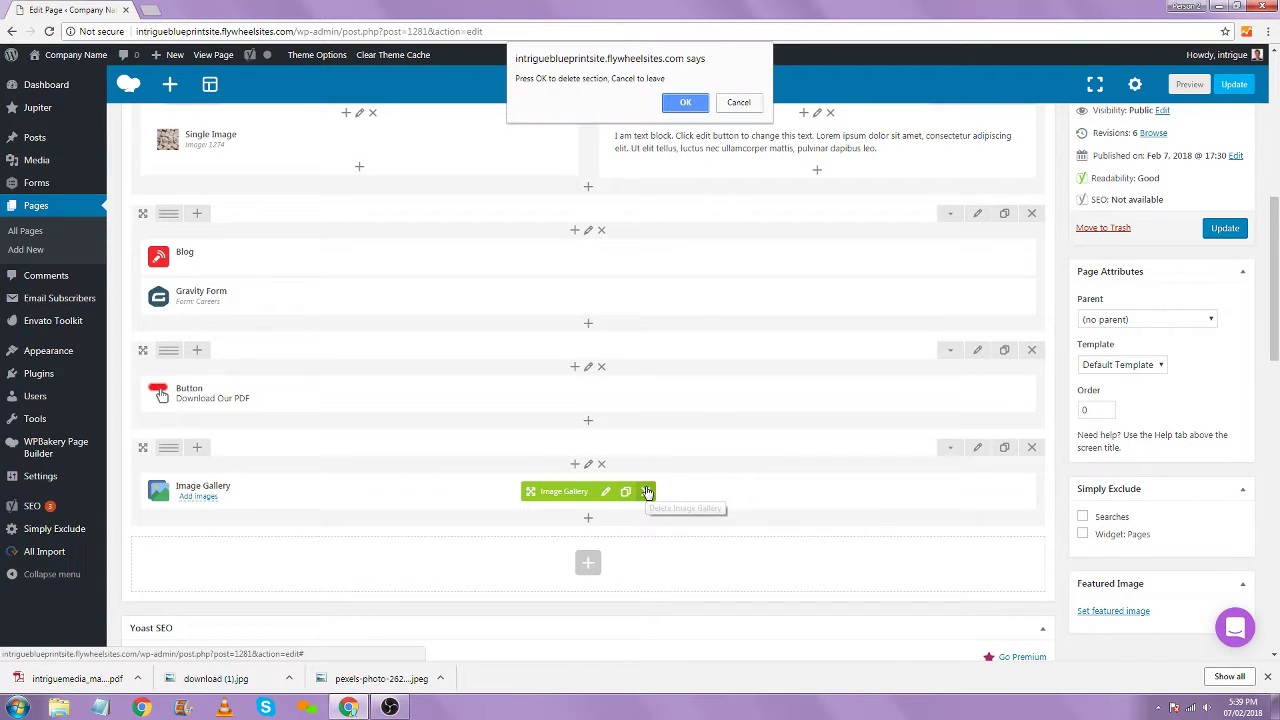
left_click(686, 103)
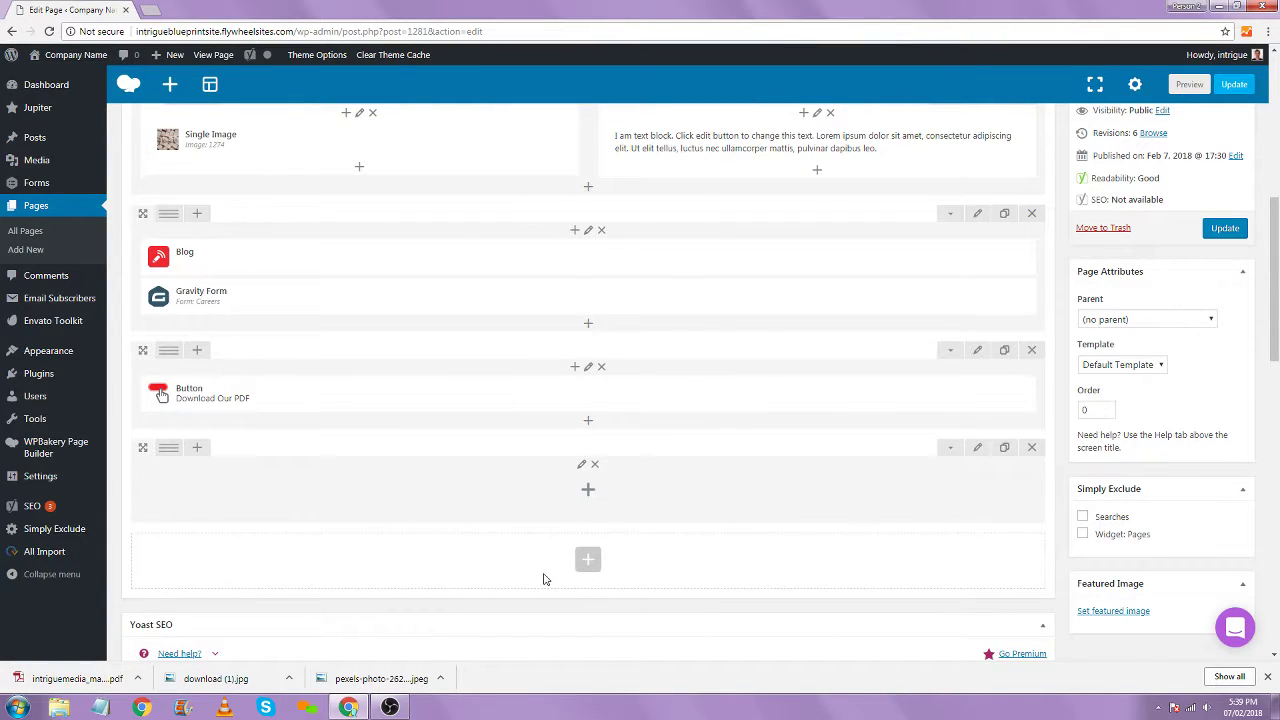
Swap the Single Image element's picture for the laptop blog photo, and close its settings without saving
scroll(560, 580, "up", 3)
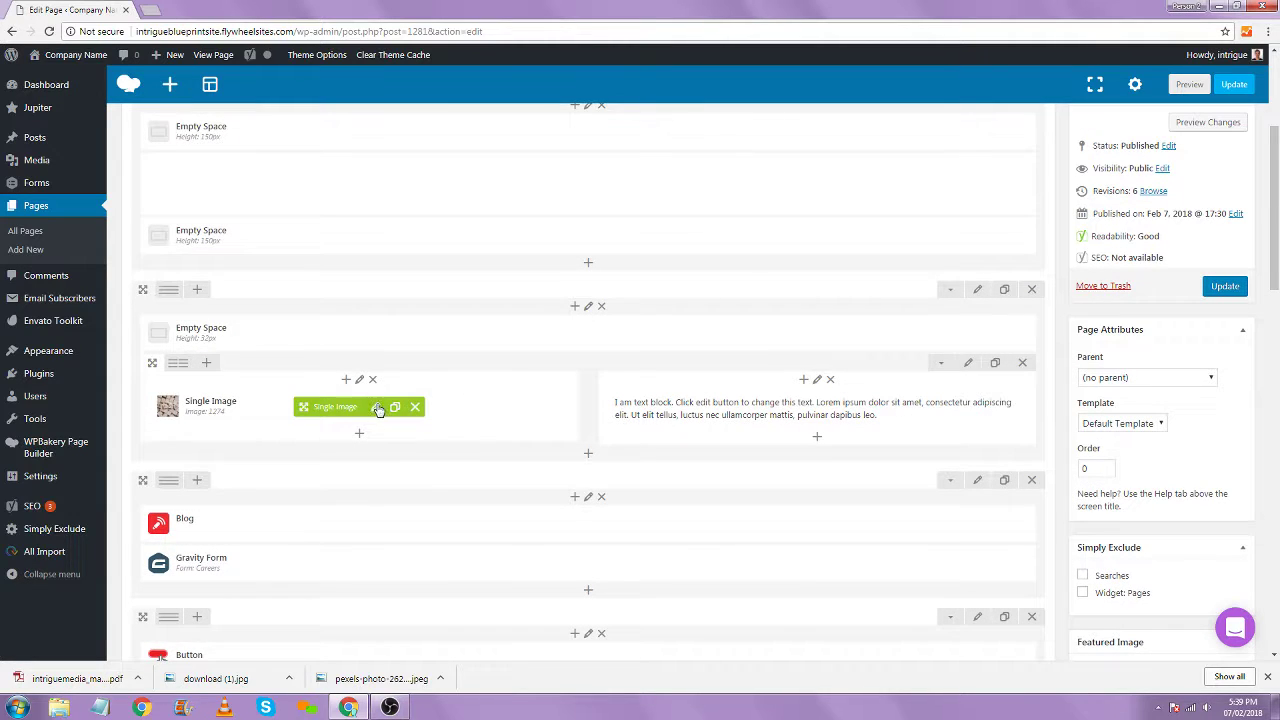
left_click(378, 409)
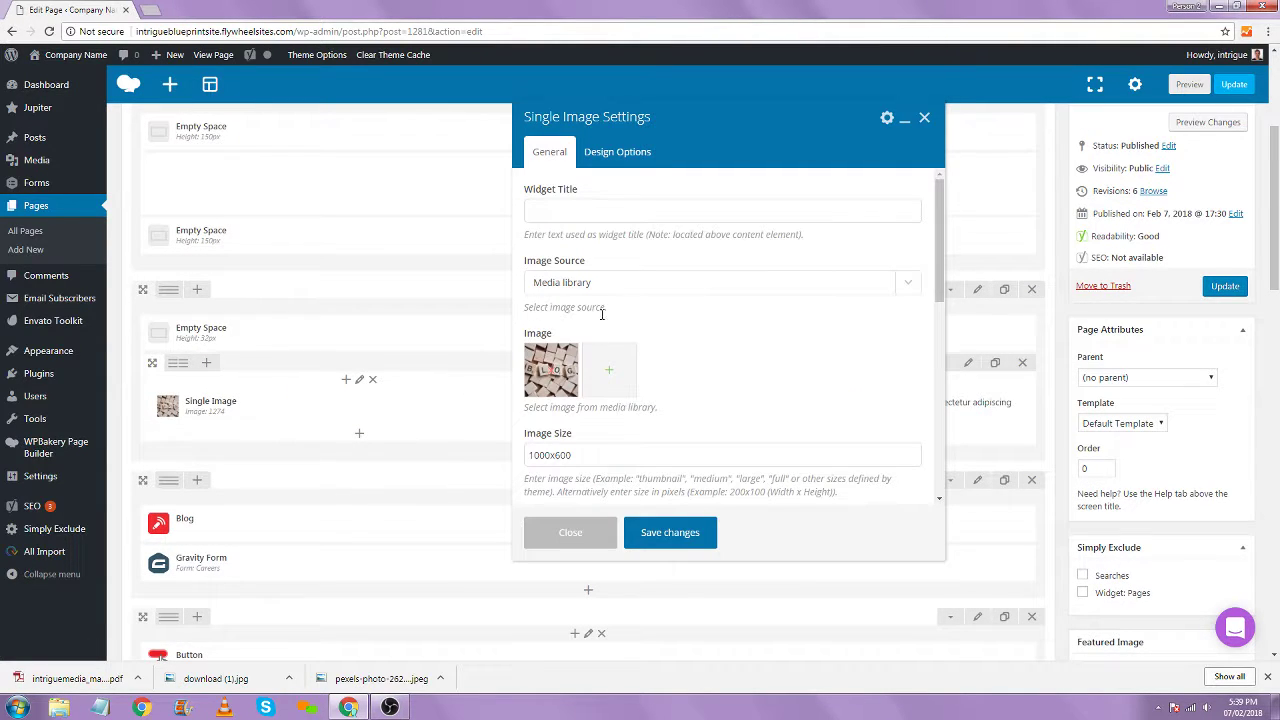
left_click(555, 371)
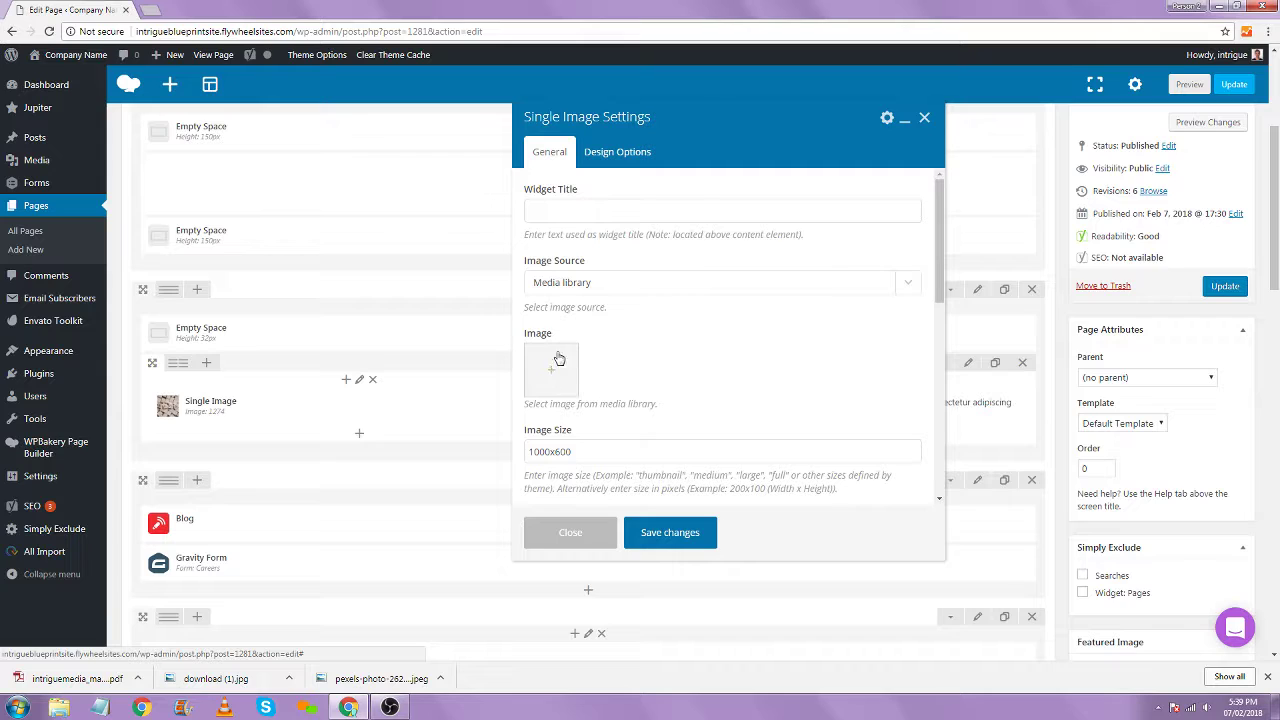
left_click(556, 362)
left_click(500, 250)
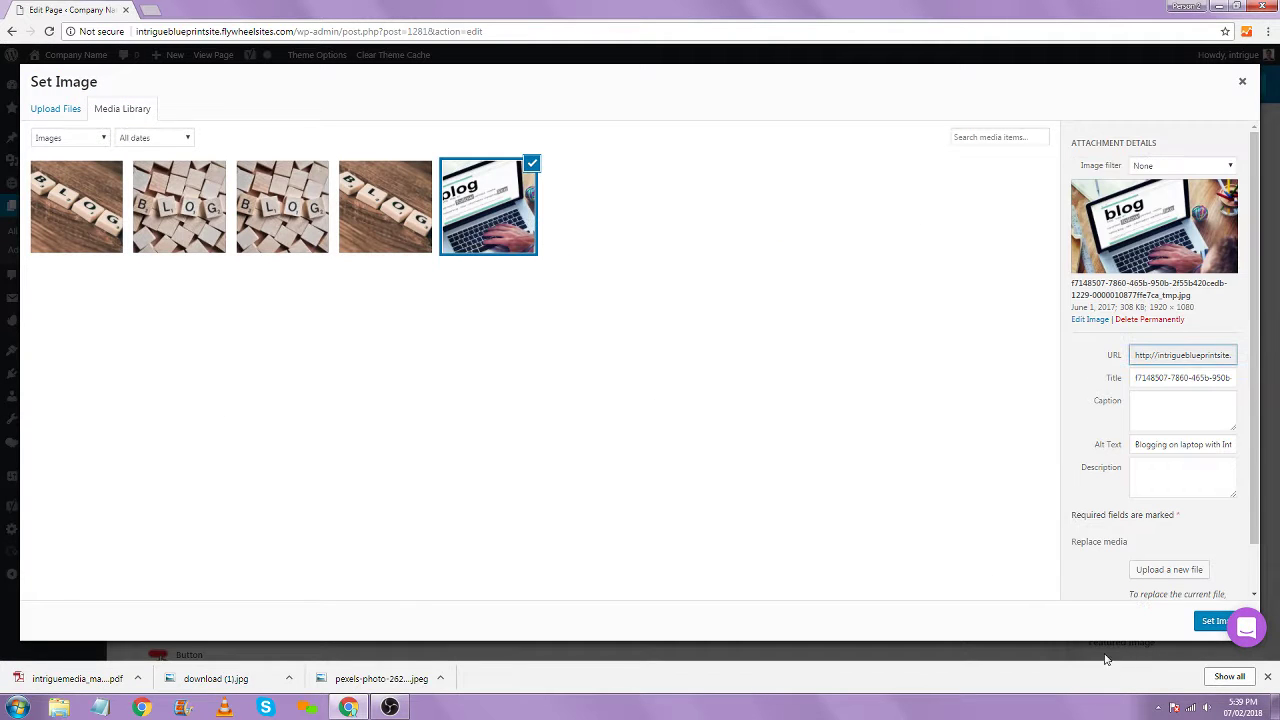
left_click(1212, 621)
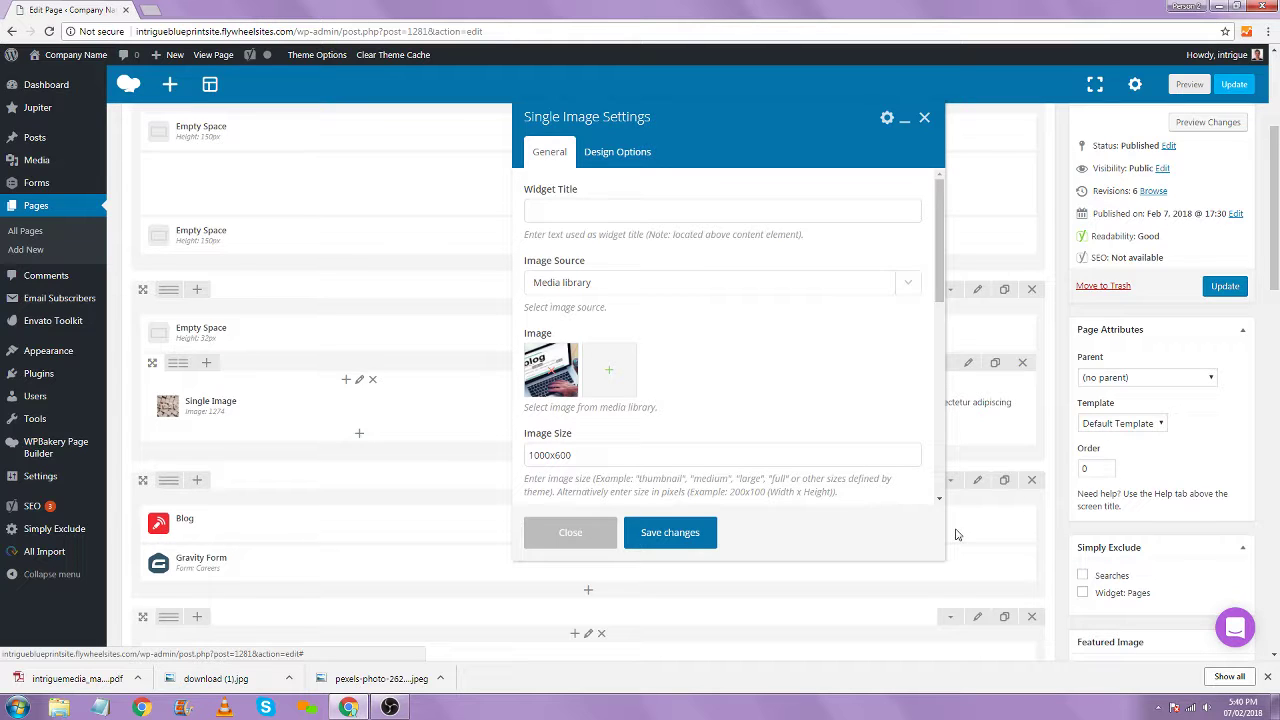
left_click(577, 545)
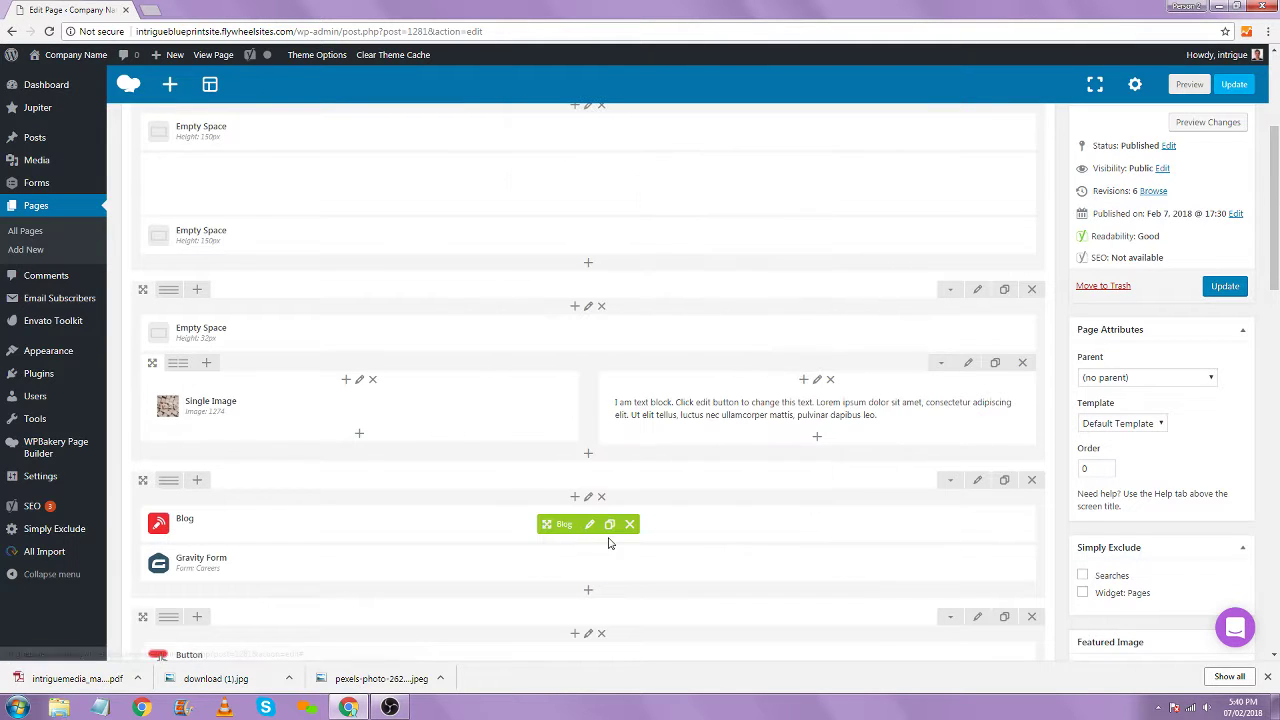
scroll(610, 540, "up", 5)
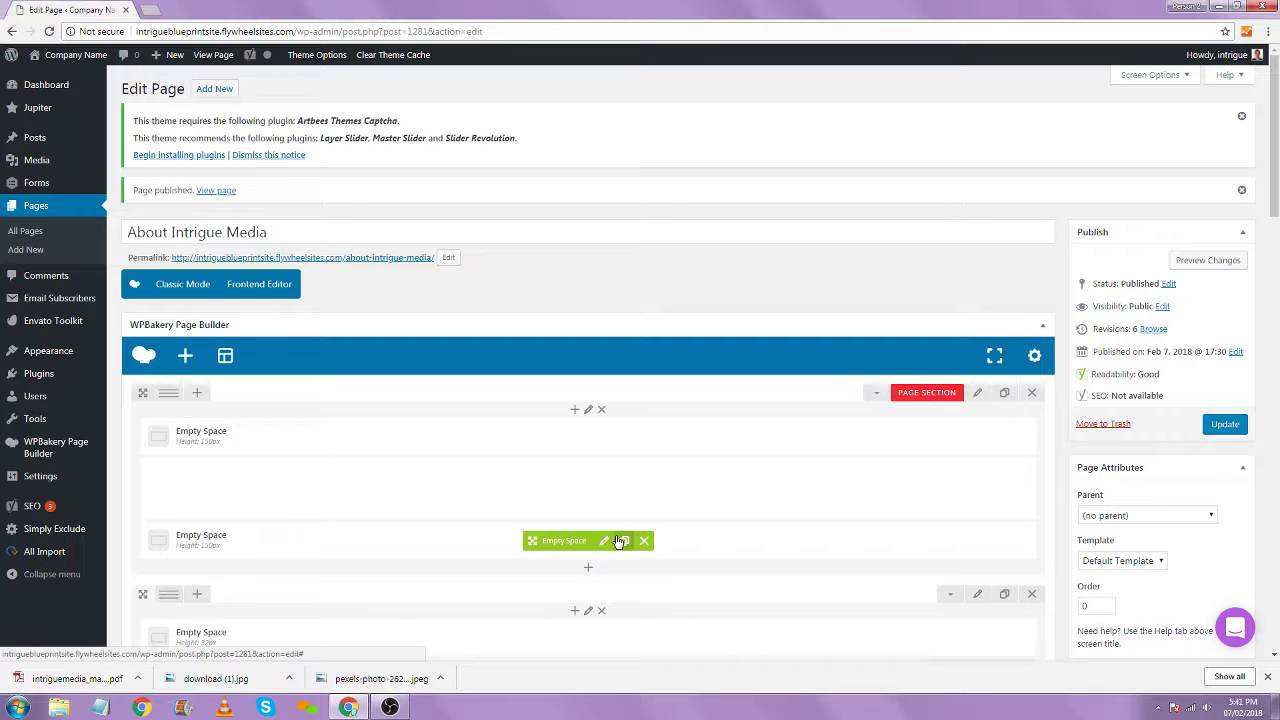
left_click(390, 707)
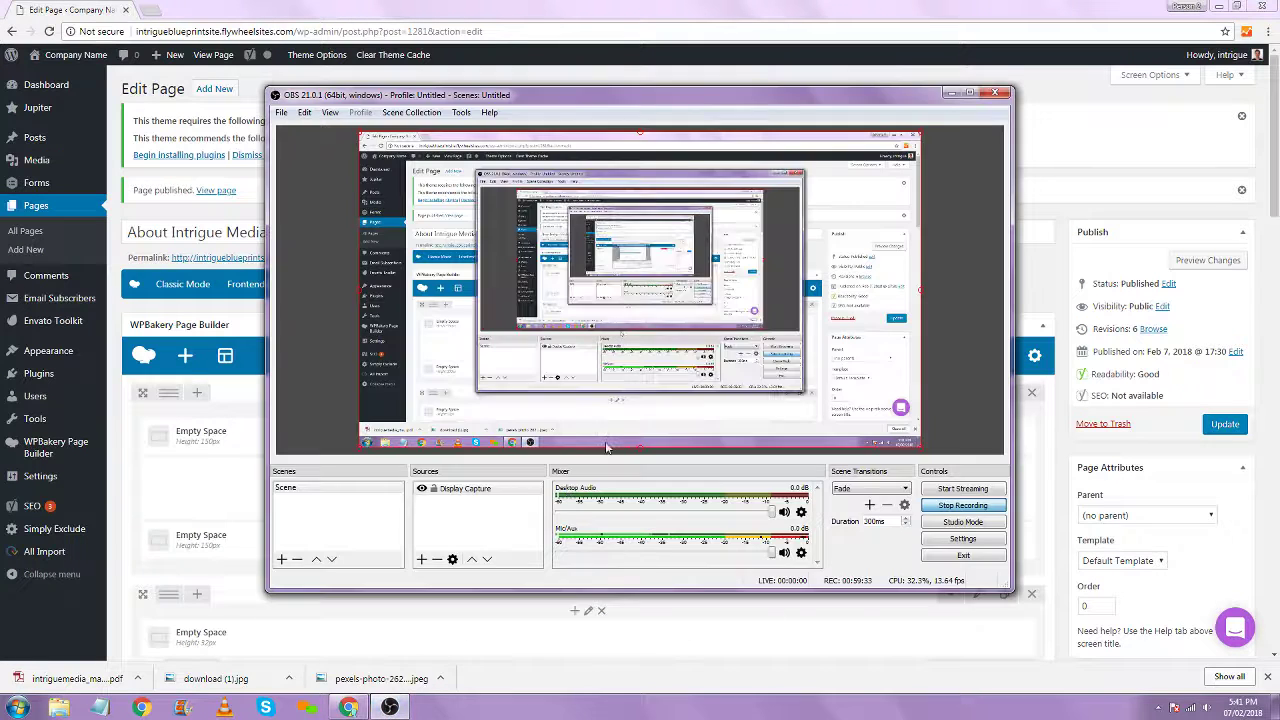